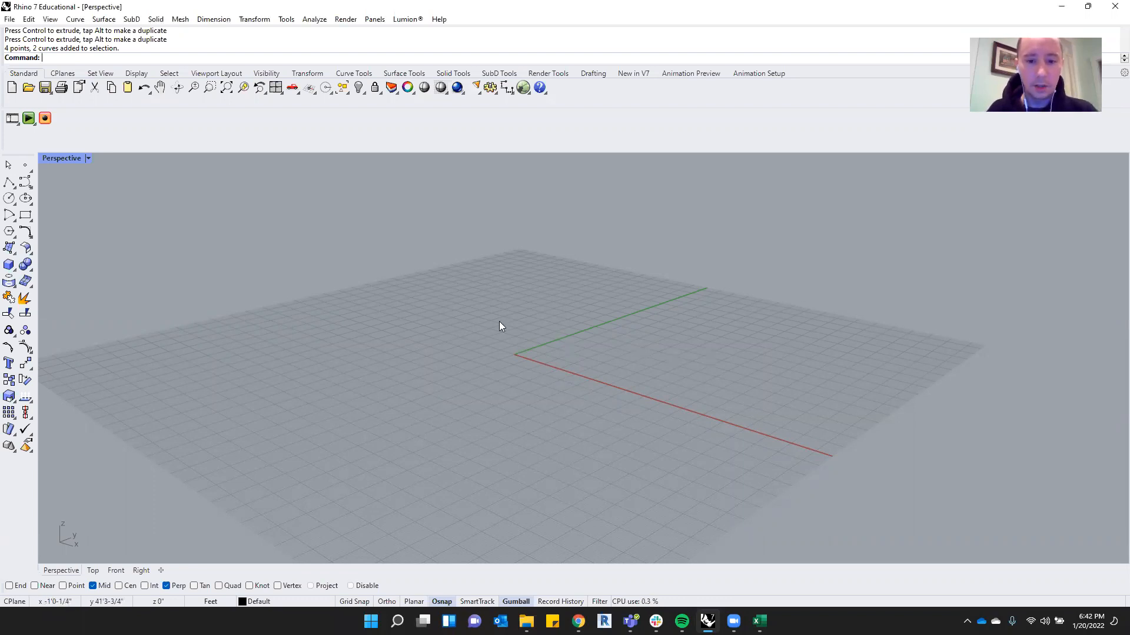
Launch Grasshopper from Rhino and arrange the Rhino and Grasshopper windows side by side.
{"action": "type", "text": "Grasshopper"}
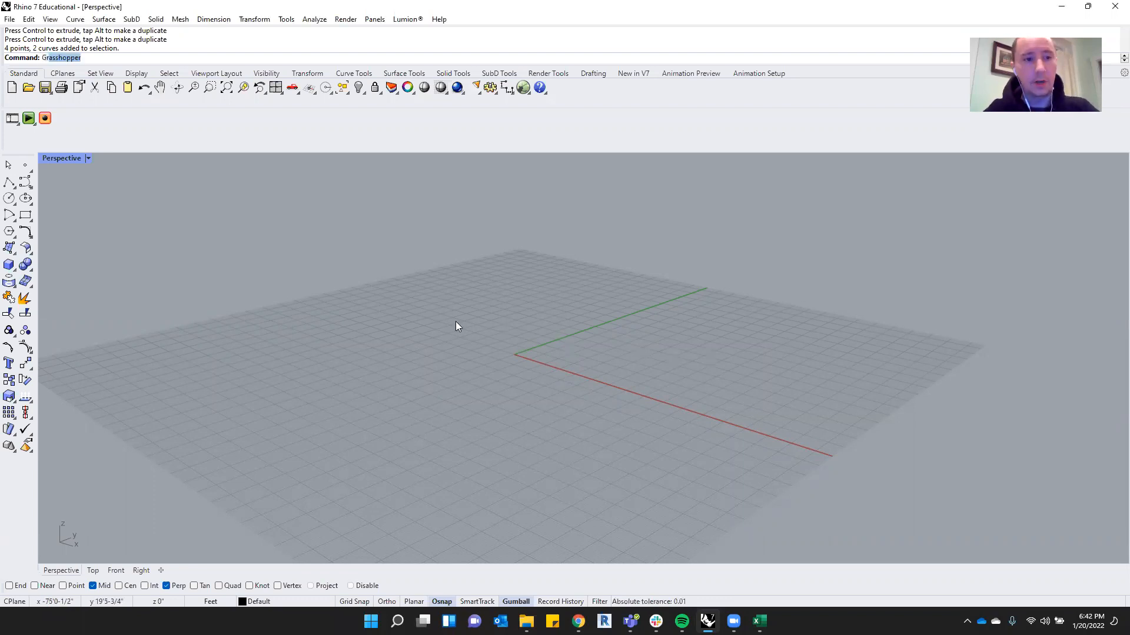
{"action": "key", "text": "Return"}
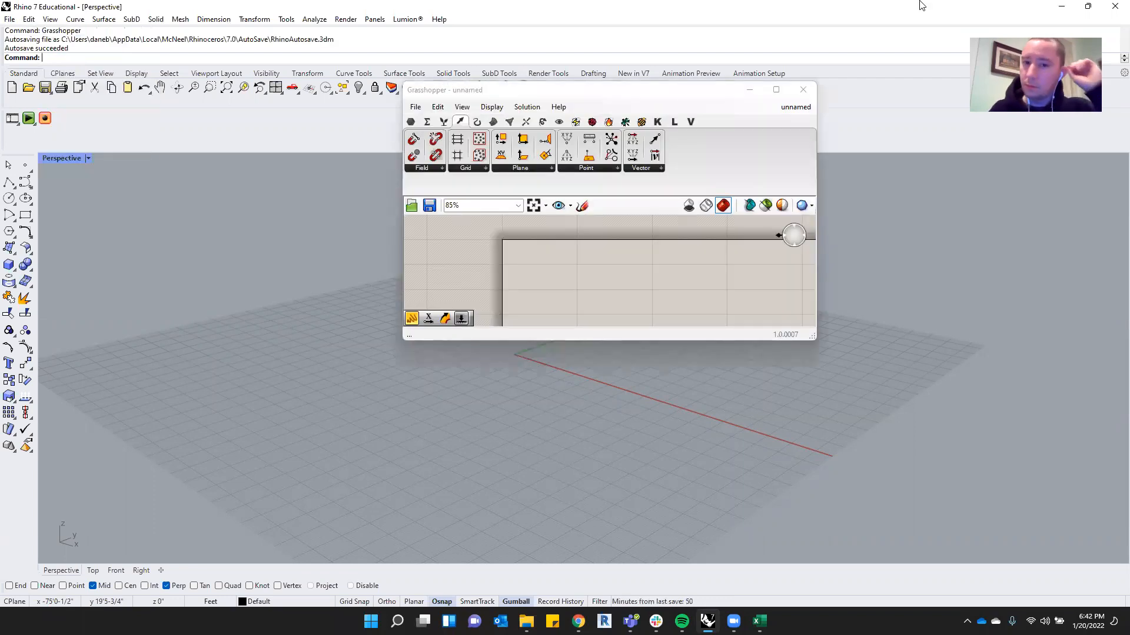
{"action": "left_click", "coordinate": [645, 95]}
{"action": "left_click_drag", "start_coordinate": [645, 96], "coordinate": [1128, 253]}
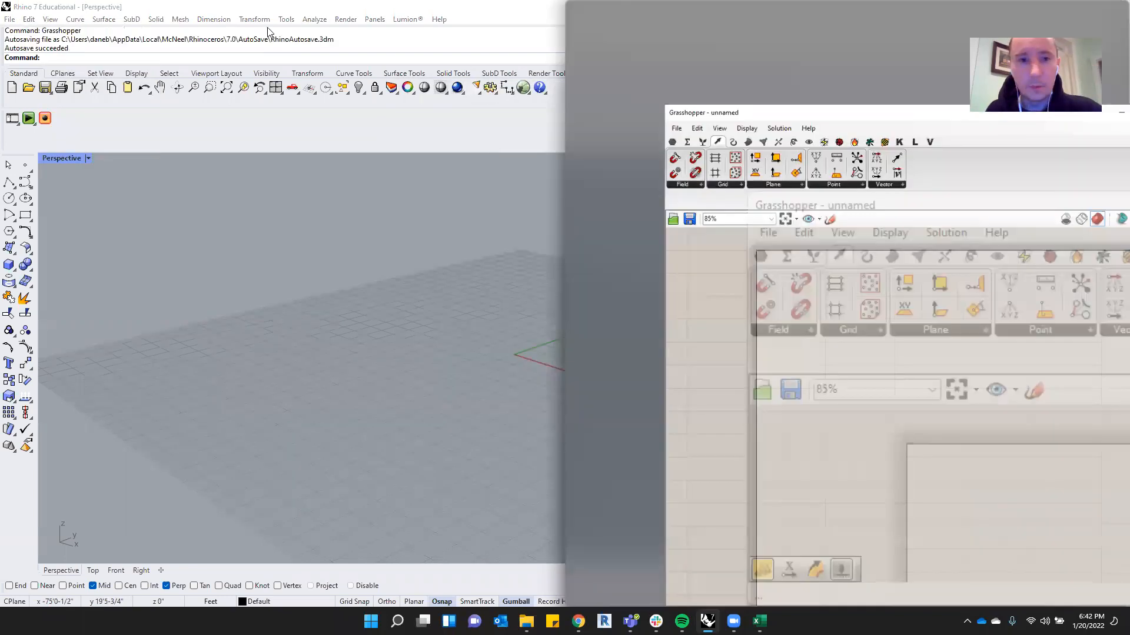
{"action": "left_click", "coordinate": [286, 6]}
{"action": "key", "text": "super+Left"}
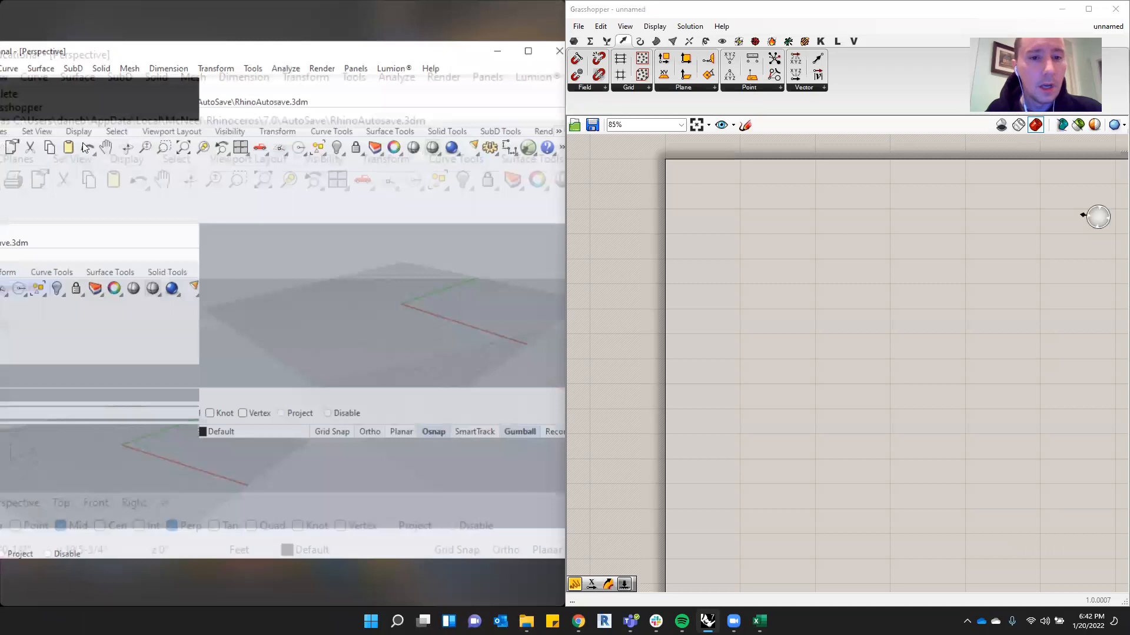
{"action": "left_click", "coordinate": [417, 353]}
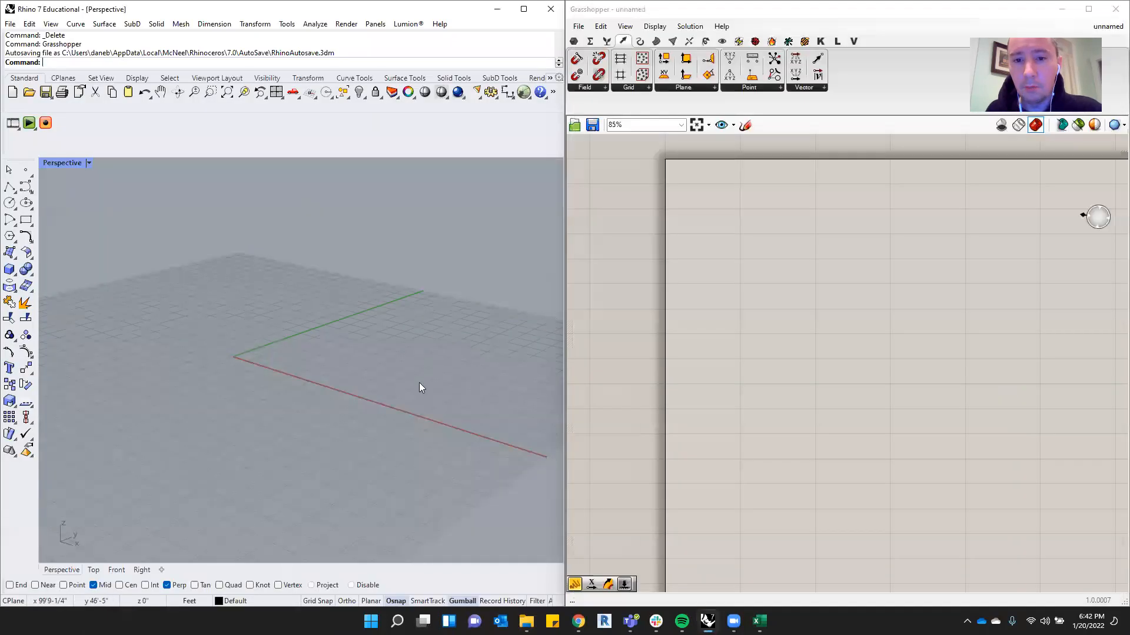
{"action": "scroll", "coordinate": [720, 280], "scroll_direction": "down", "scroll_amount": 4}
{"action": "scroll", "coordinate": [271, 327], "scroll_direction": "up", "scroll_amount": 2}
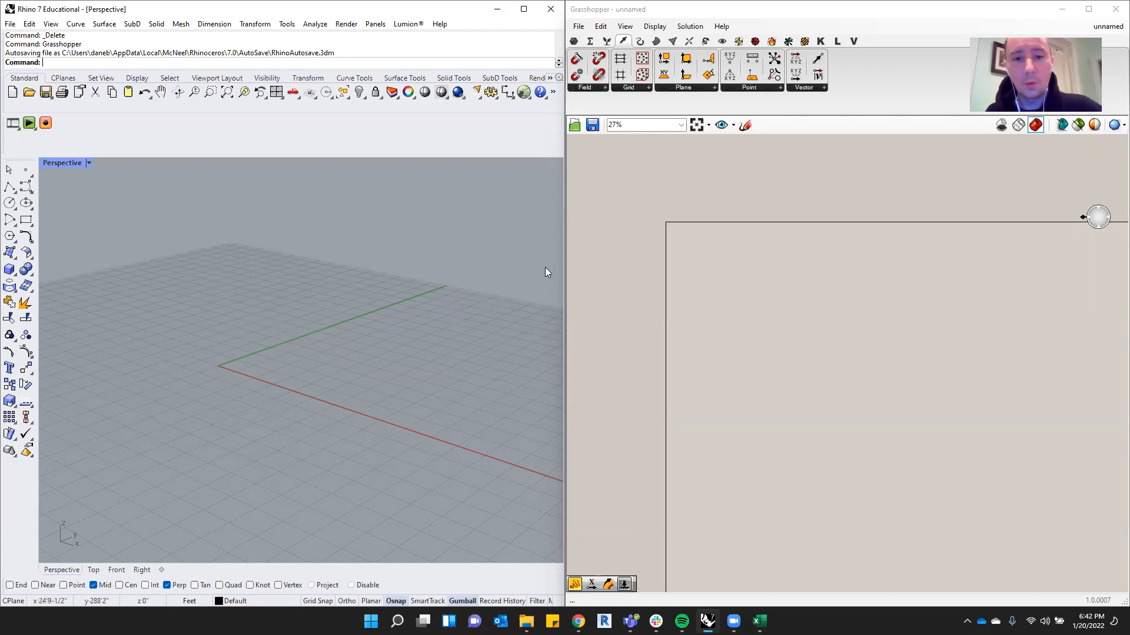
Maximize the Grasshopper window and place a Curve geometry parameter on the empty canvas.
{"action": "left_click", "coordinate": [754, 40]}
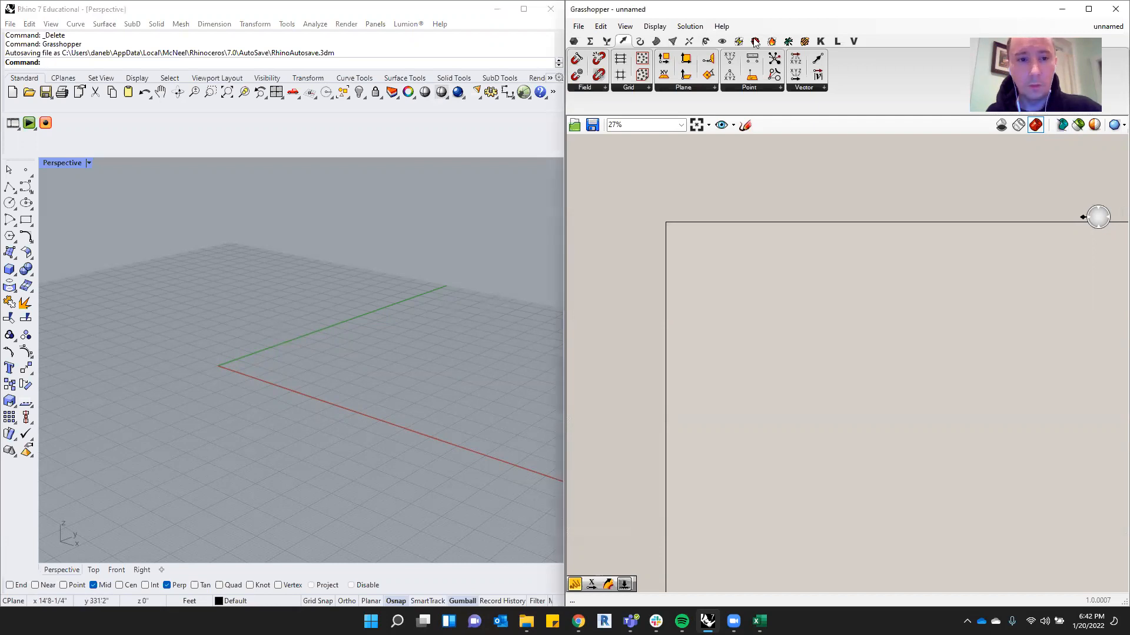
{"action": "key", "text": "super+Up"}
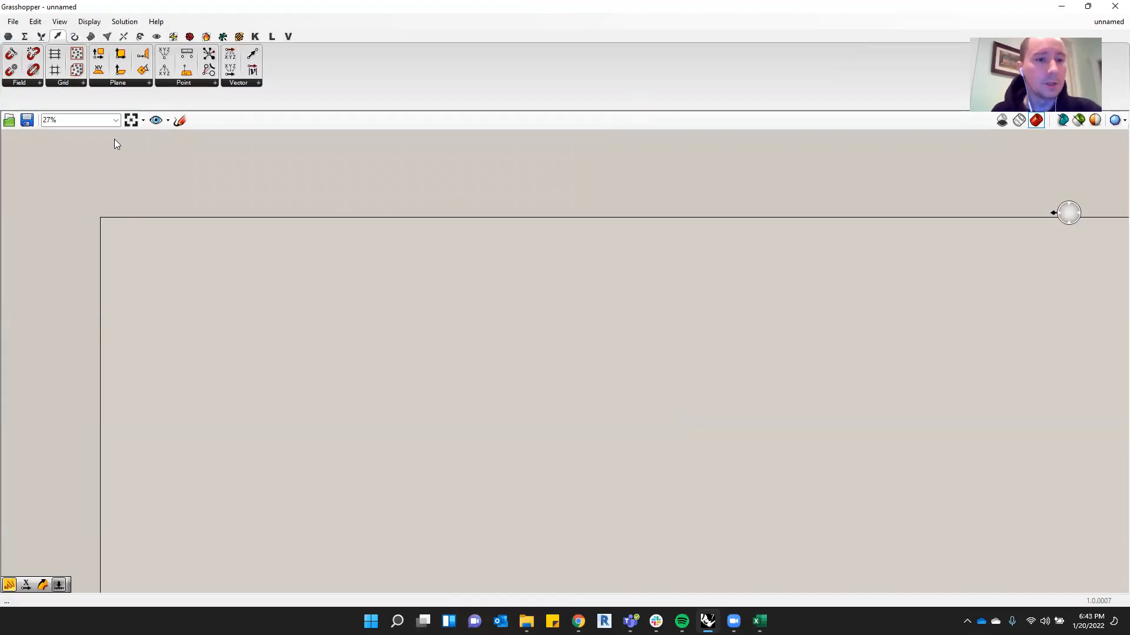
{"action": "left_click", "coordinate": [8, 36]}
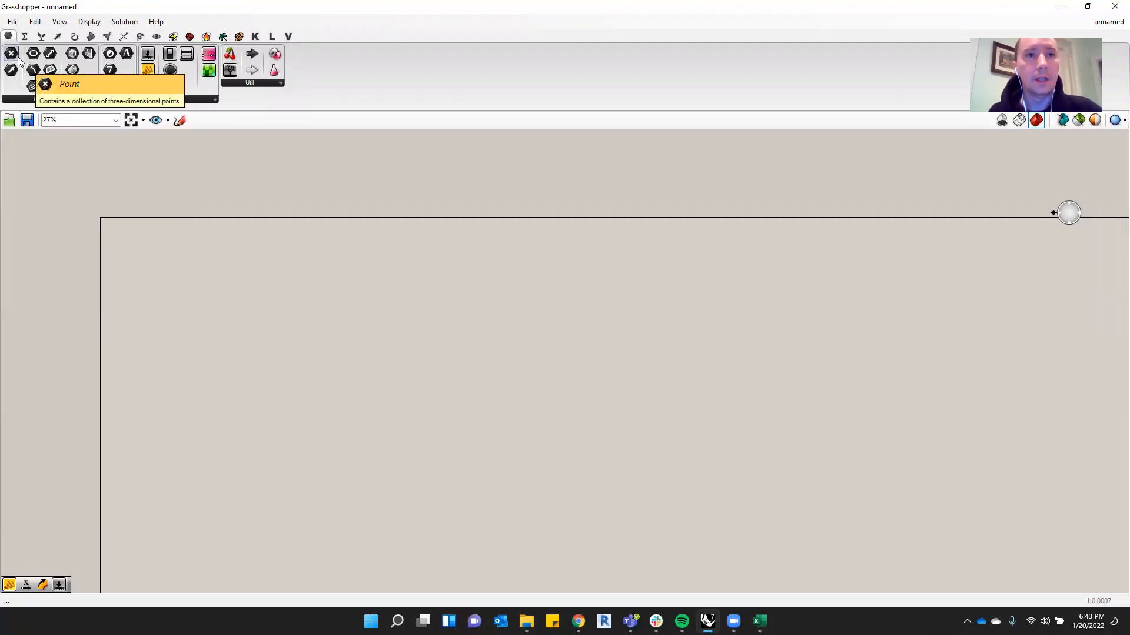
{"action": "left_click", "coordinate": [48, 99]}
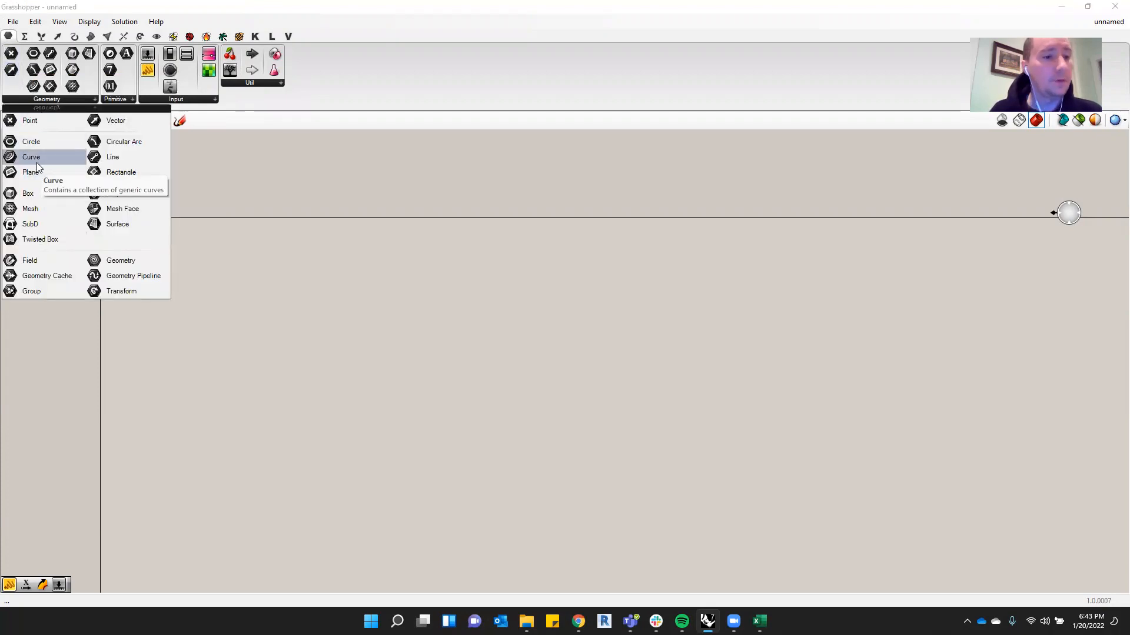
{"action": "left_click_drag", "start_coordinate": [37, 164], "coordinate": [132, 231]}
{"action": "scroll", "coordinate": [200, 255], "scroll_direction": "up", "scroll_amount": 4}
{"action": "scroll", "coordinate": [253, 234], "scroll_direction": "down", "scroll_amount": 6}
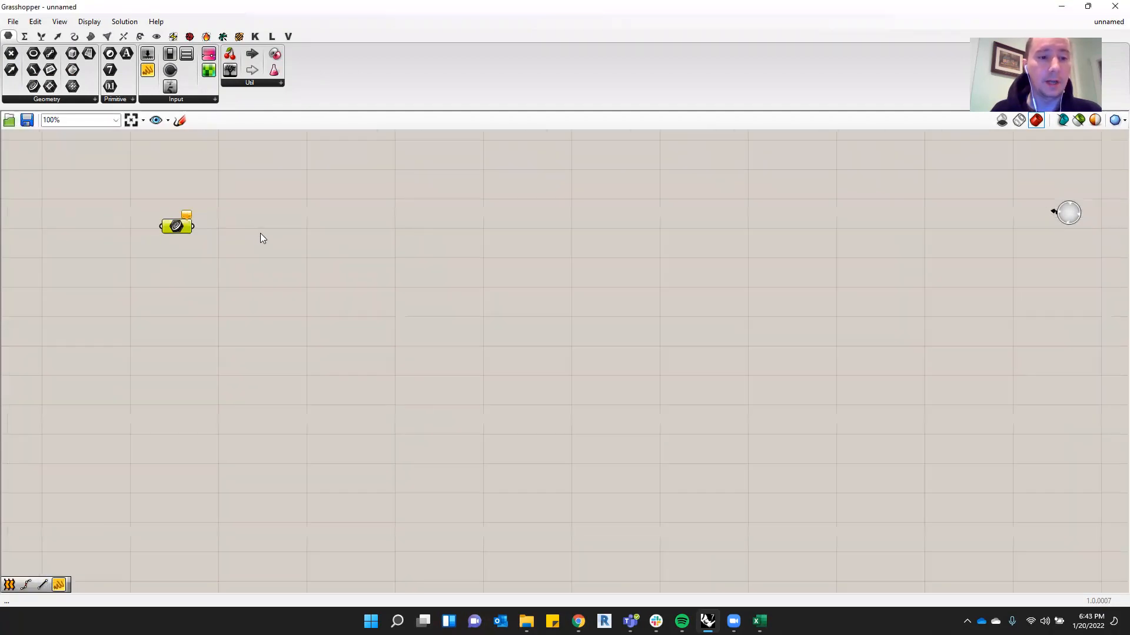
Inspect the Curve parameter's warning message and shift the parameter slightly down the canvas.
{"action": "key", "text": "super+Down"}
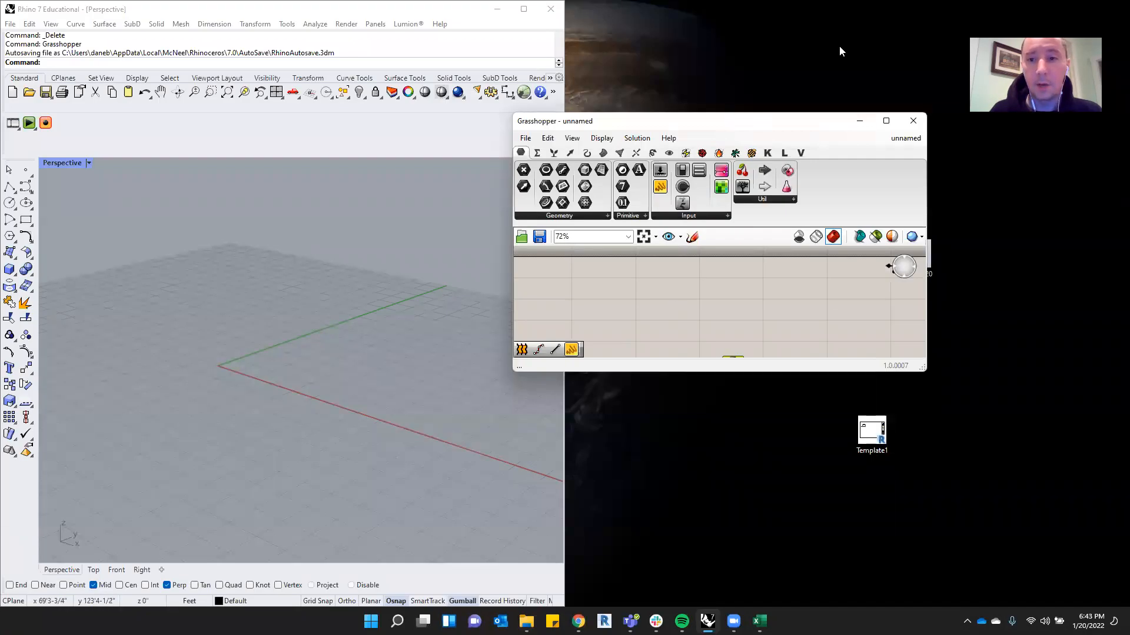
{"action": "key", "text": "super+Up"}
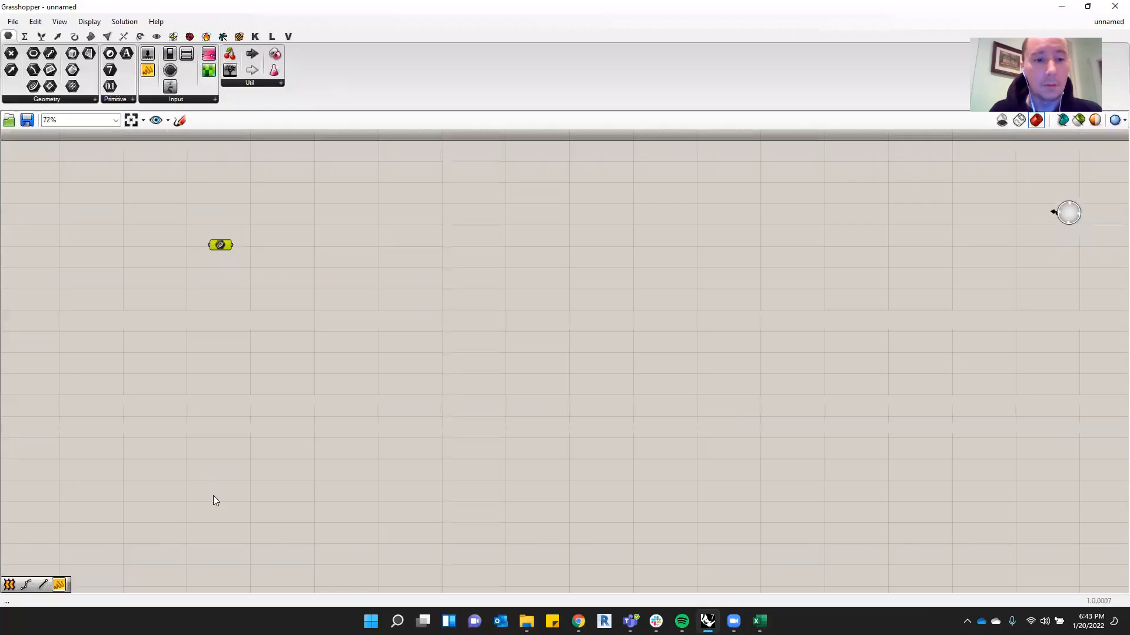
{"action": "scroll", "coordinate": [204, 253], "scroll_direction": "up", "scroll_amount": 5}
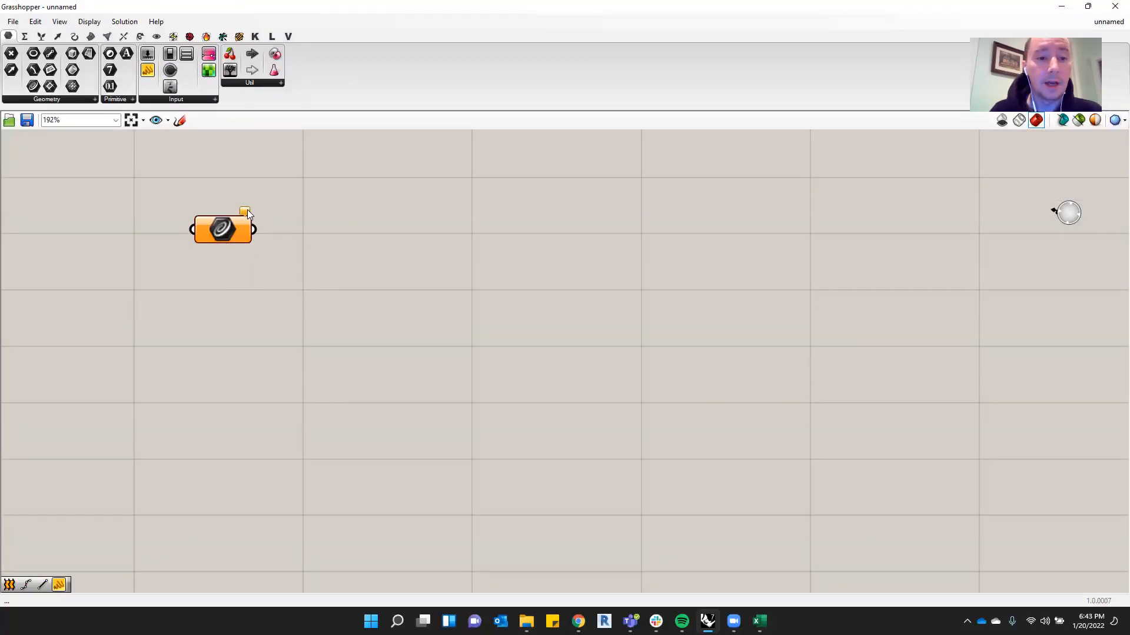
{"action": "mouse_move", "coordinate": [247, 209]}
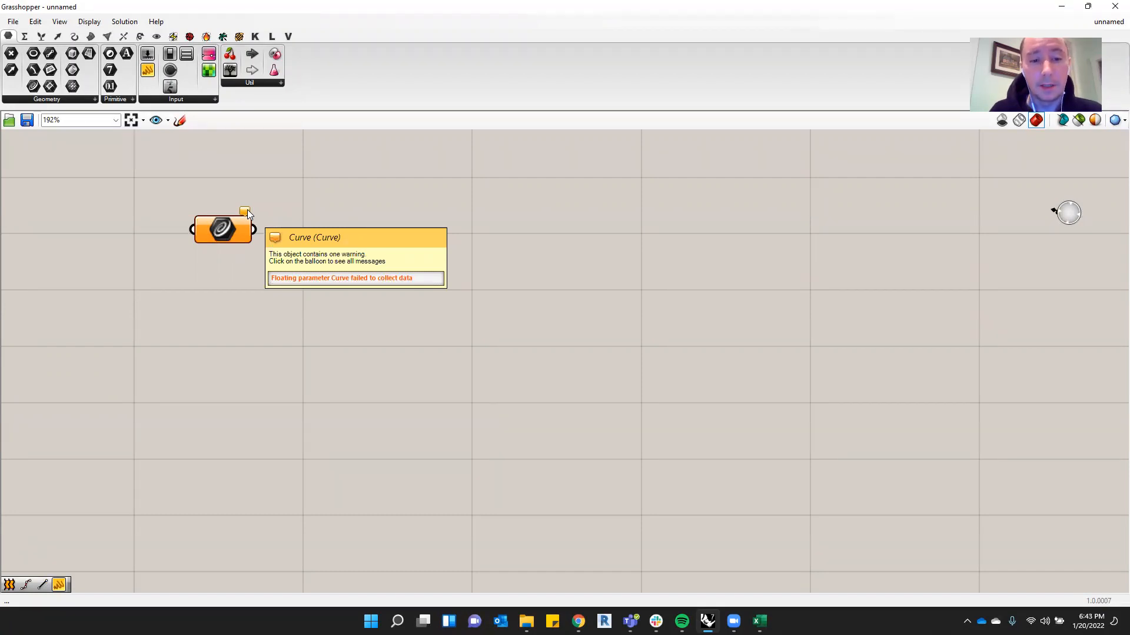
{"action": "mouse_move", "coordinate": [236, 233]}
{"action": "left_mouse_down"}
{"action": "mouse_move", "coordinate": [245, 257]}
{"action": "mouse_move", "coordinate": [236, 250]}
{"action": "left_mouse_up"}
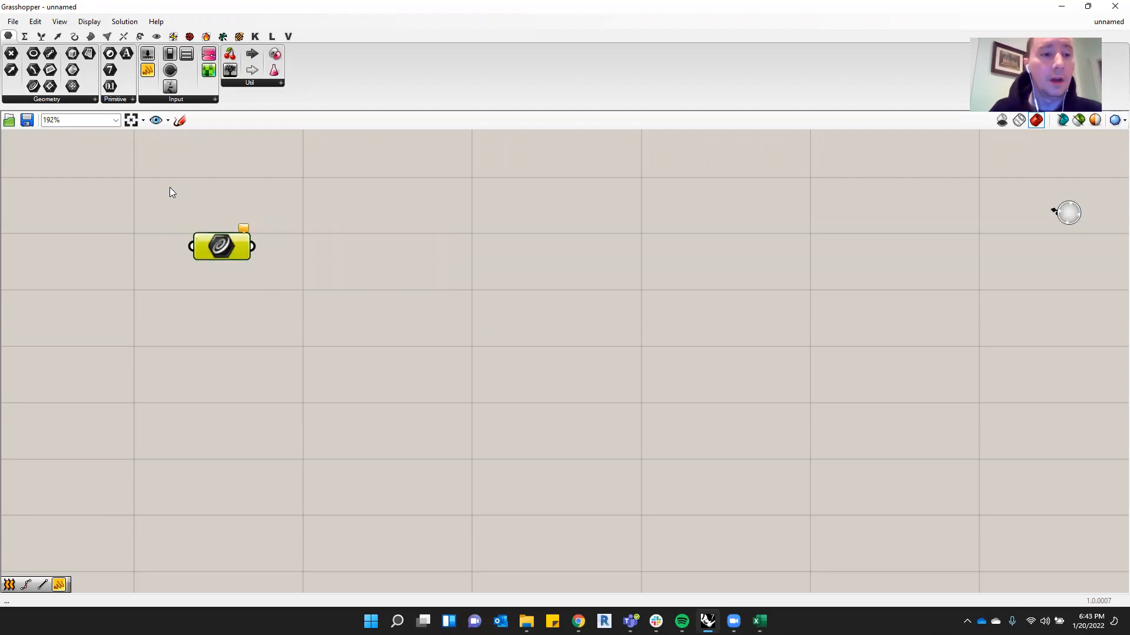
Add a Point parameter and a Circle parameter below the Curve parameter.
{"action": "left_click_drag", "start_coordinate": [222, 279], "coordinate": [225, 283]}
{"action": "left_click", "coordinate": [225, 284]}
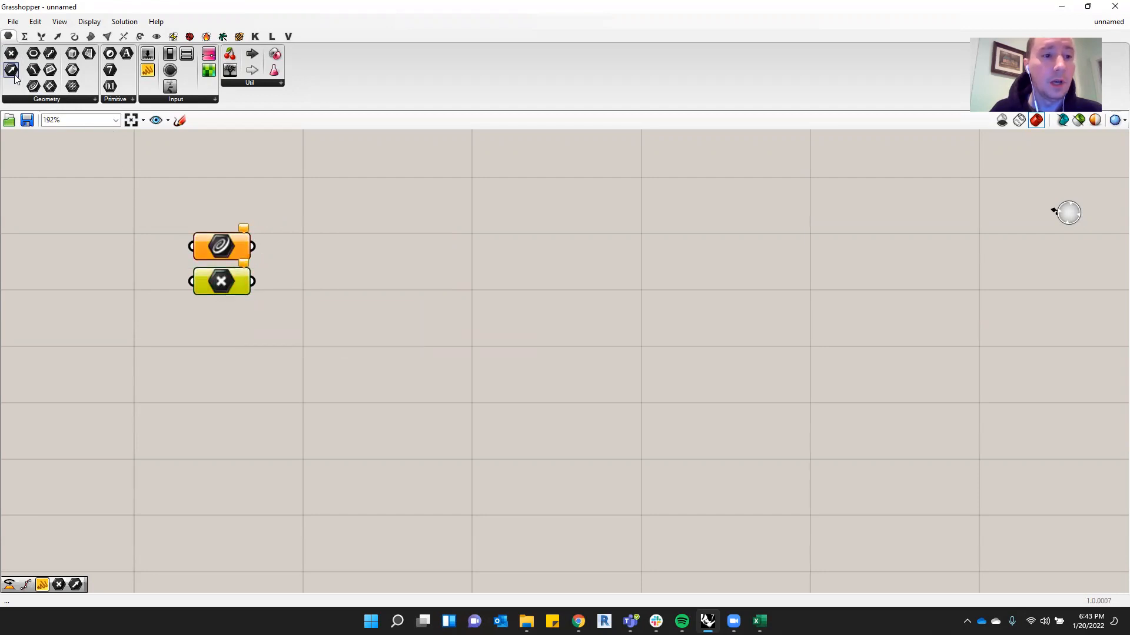
{"action": "left_click", "coordinate": [36, 107]}
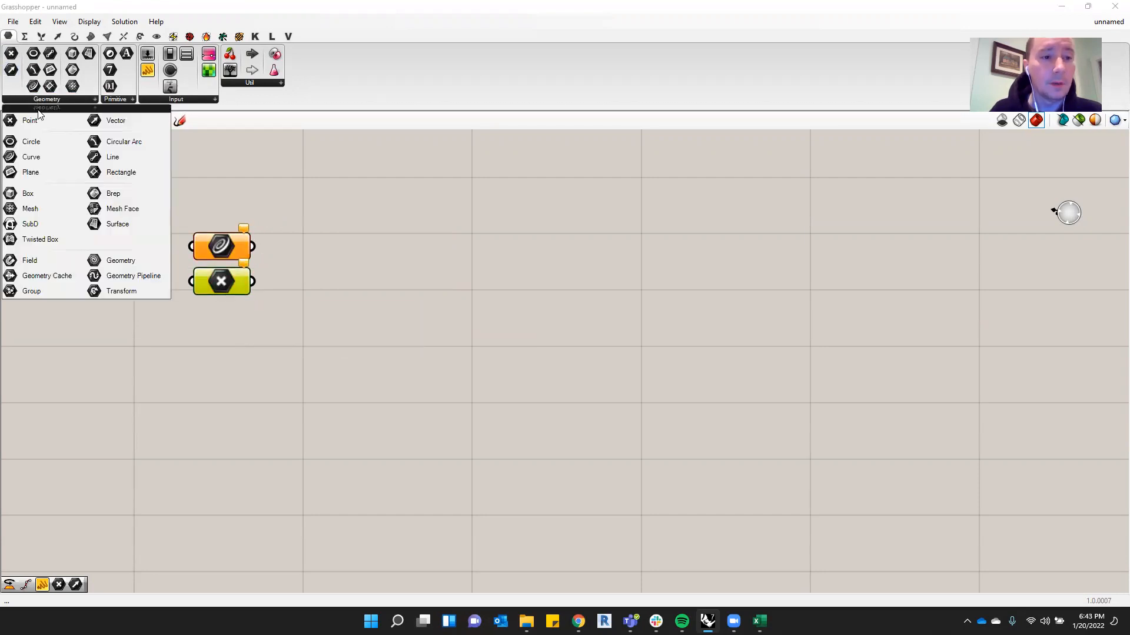
{"action": "left_click_drag", "start_coordinate": [38, 139], "coordinate": [195, 307]}
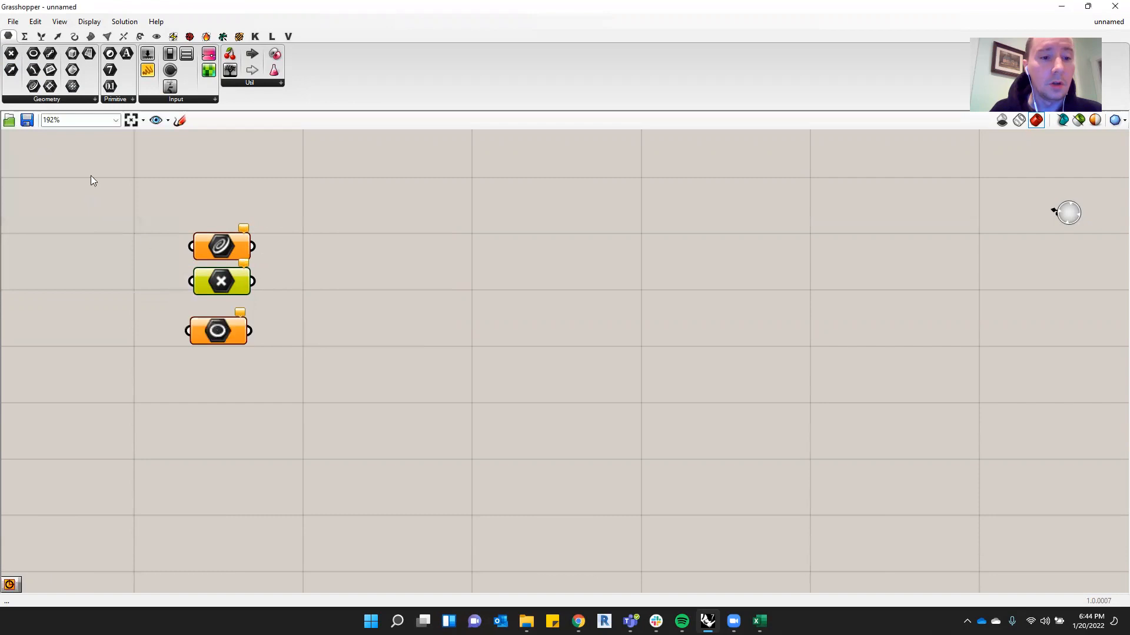
Reposition the Point and Curve parameters so they line up in a column above the Circle parameter.
{"action": "left_click", "coordinate": [32, 105]}
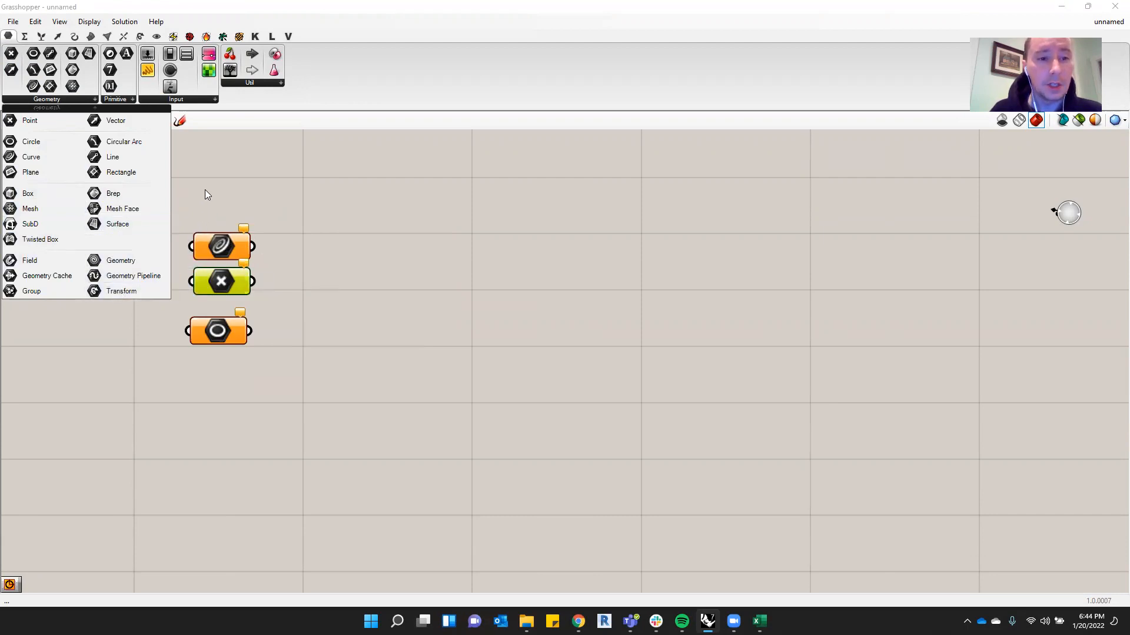
{"action": "mouse_move", "coordinate": [231, 291]}
{"action": "left_mouse_down"}
{"action": "mouse_move", "coordinate": [230, 305]}
{"action": "mouse_move", "coordinate": [227, 293]}
{"action": "left_mouse_up"}
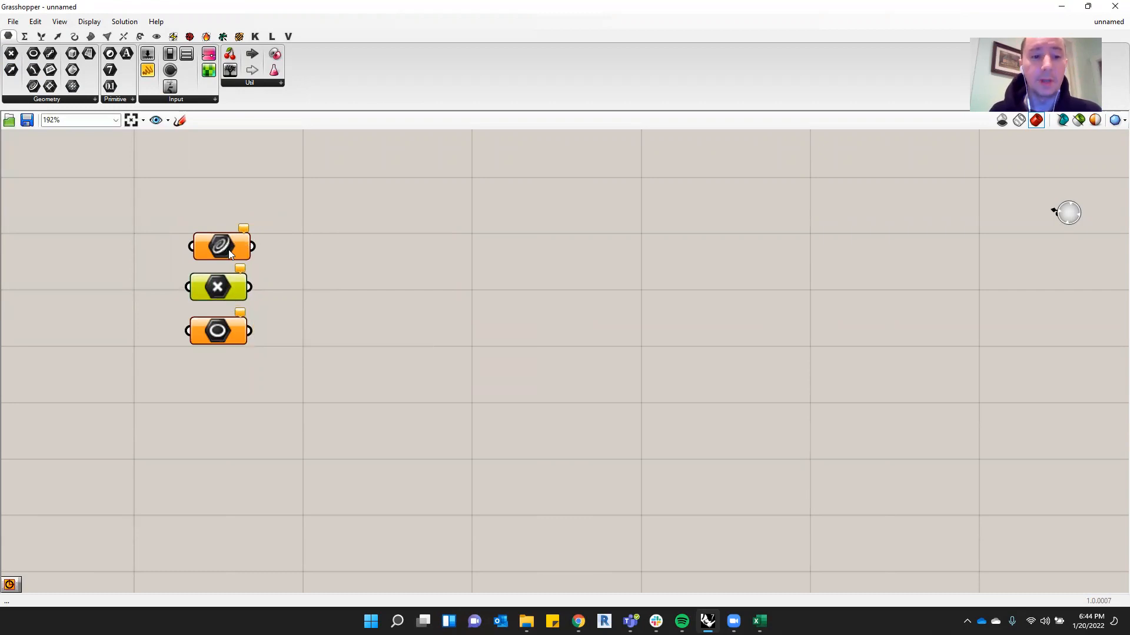
{"action": "left_click_drag", "start_coordinate": [228, 249], "coordinate": [229, 239]}
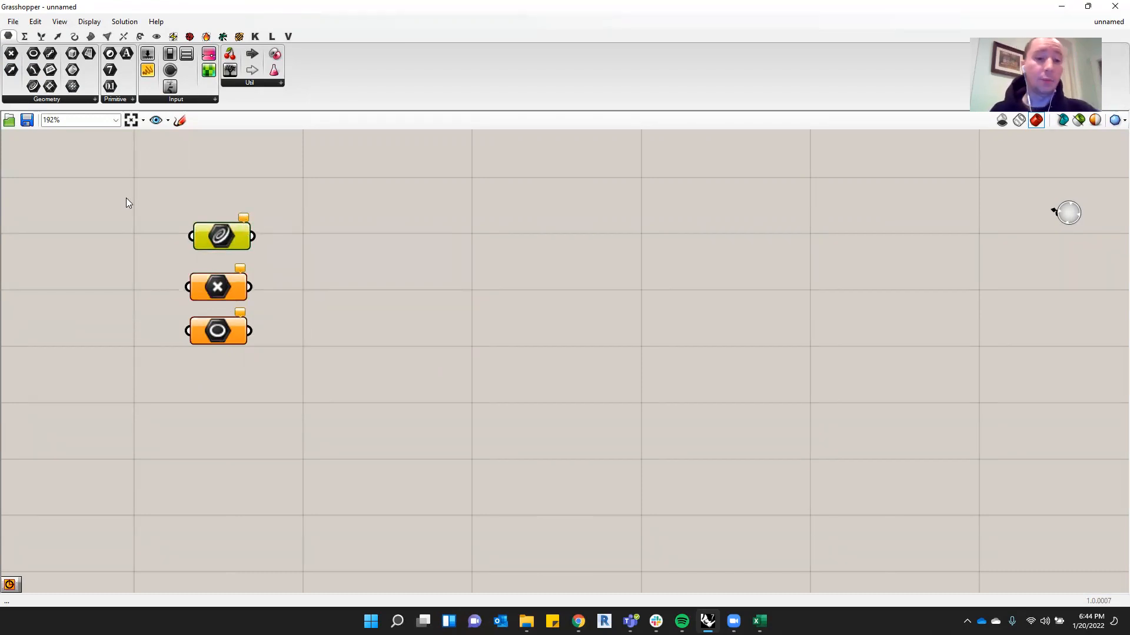
{"action": "left_click_drag", "start_coordinate": [234, 234], "coordinate": [232, 238]}
{"action": "left_click", "coordinate": [281, 184]}
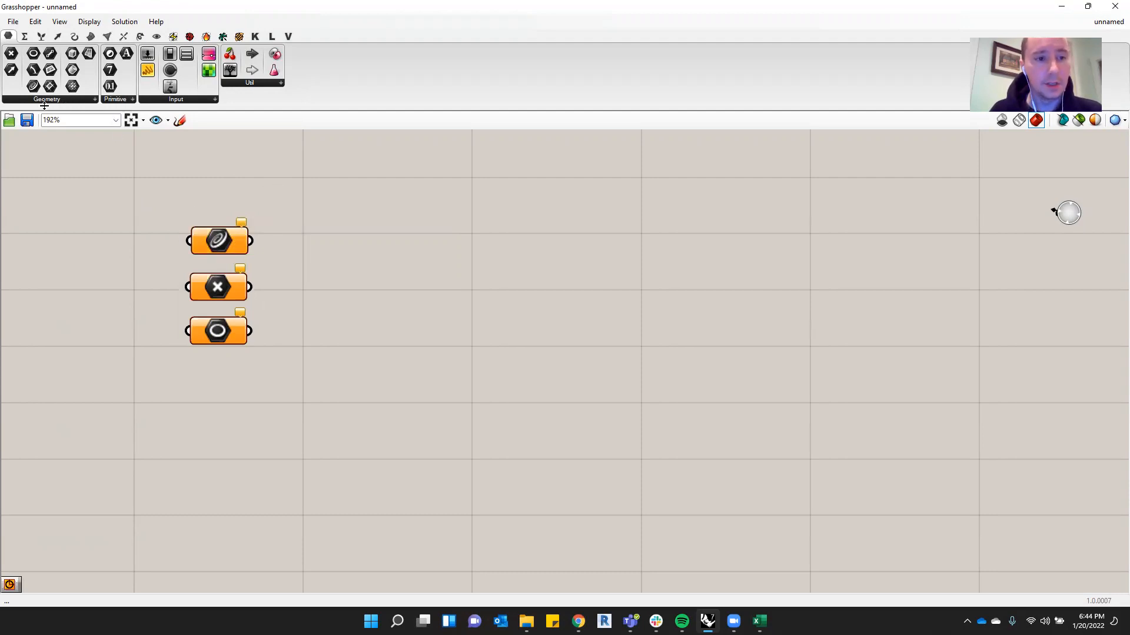
Add a Number and an Integer primitive parameter in the column below the Circle parameter.
{"action": "left_click", "coordinate": [121, 100]}
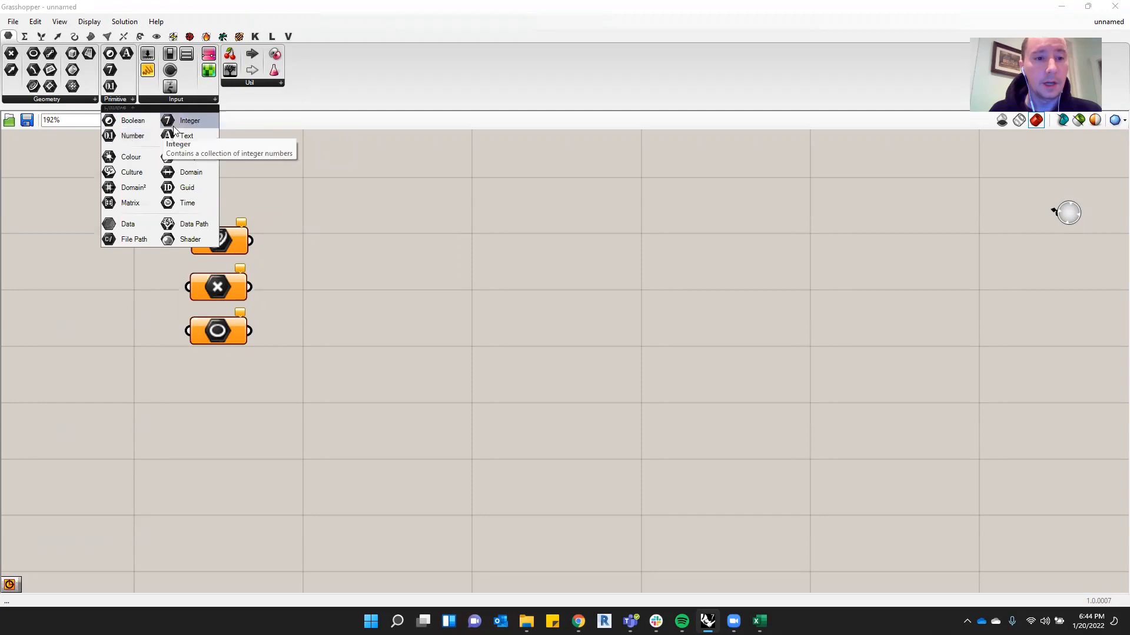
{"action": "left_click_drag", "start_coordinate": [129, 136], "coordinate": [225, 398]}
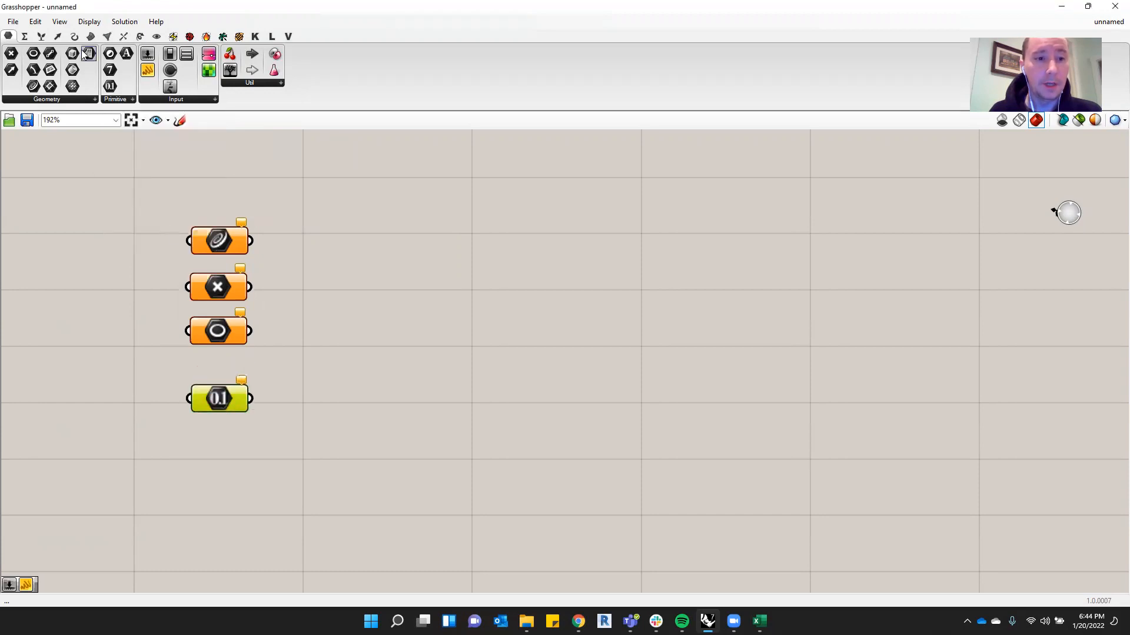
{"action": "left_click", "coordinate": [132, 99]}
{"action": "left_click_drag", "start_coordinate": [165, 122], "coordinate": [224, 454]}
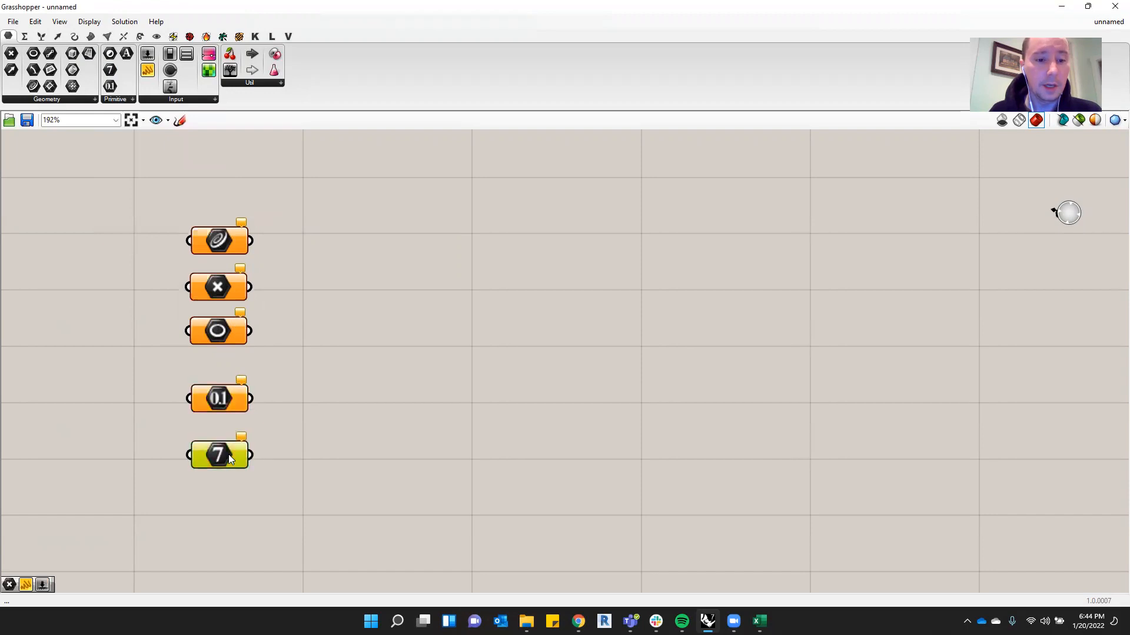
Move the Curve, Point and Circle parameters up together to separate them from the Number and Integer parameters.
{"action": "left_click", "coordinate": [126, 100]}
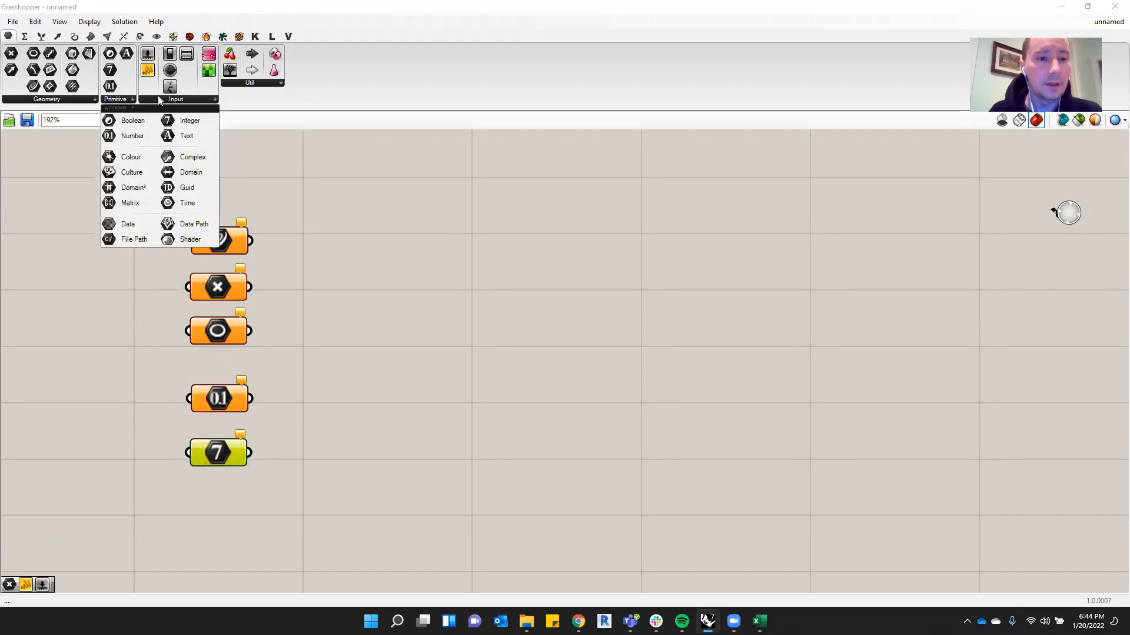
{"action": "left_click", "coordinate": [158, 99]}
{"action": "left_click", "coordinate": [124, 103]}
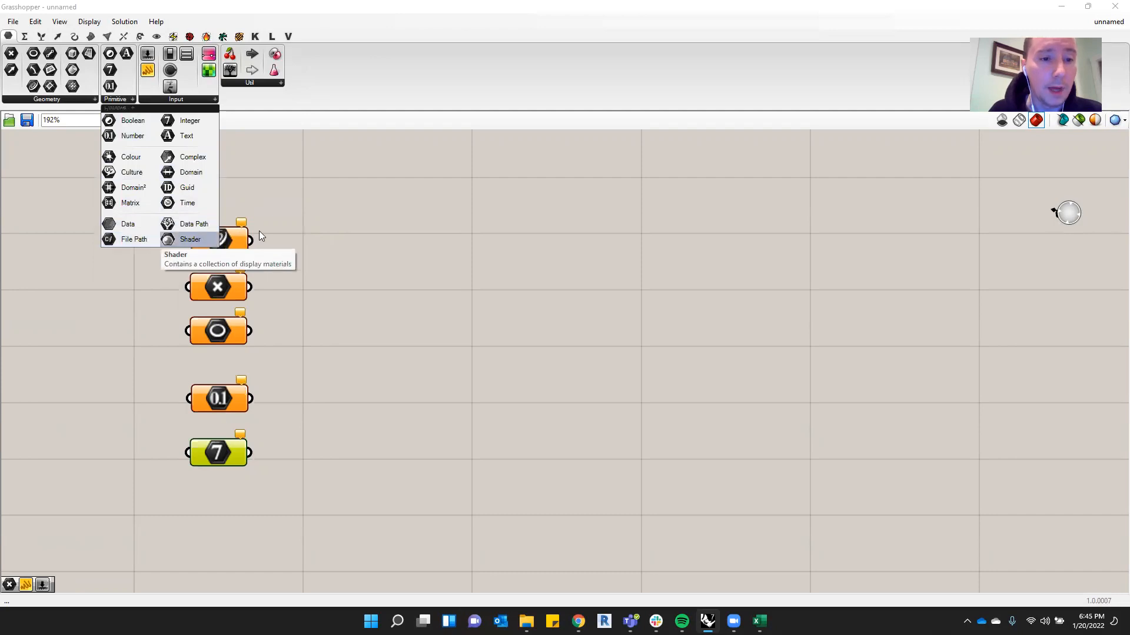
{"action": "left_click_drag", "start_coordinate": [295, 174], "coordinate": [209, 347]}
{"action": "left_click_drag", "start_coordinate": [215, 329], "coordinate": [223, 257]}
{"action": "left_click_drag", "start_coordinate": [217, 394], "coordinate": [219, 396]}
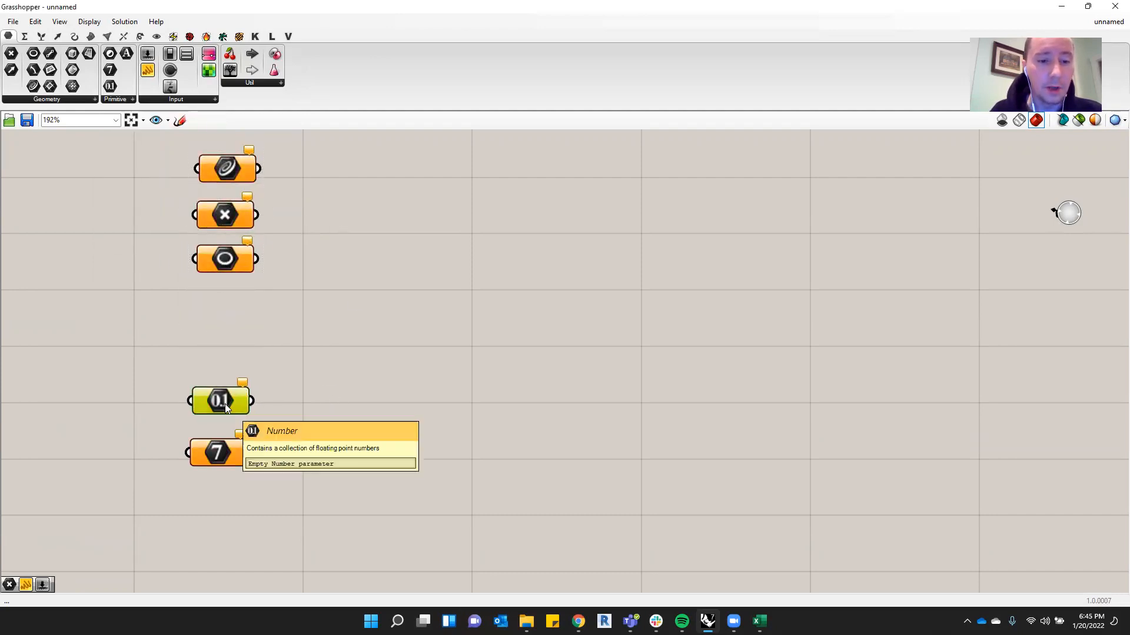
{"action": "left_click", "coordinate": [222, 453]}
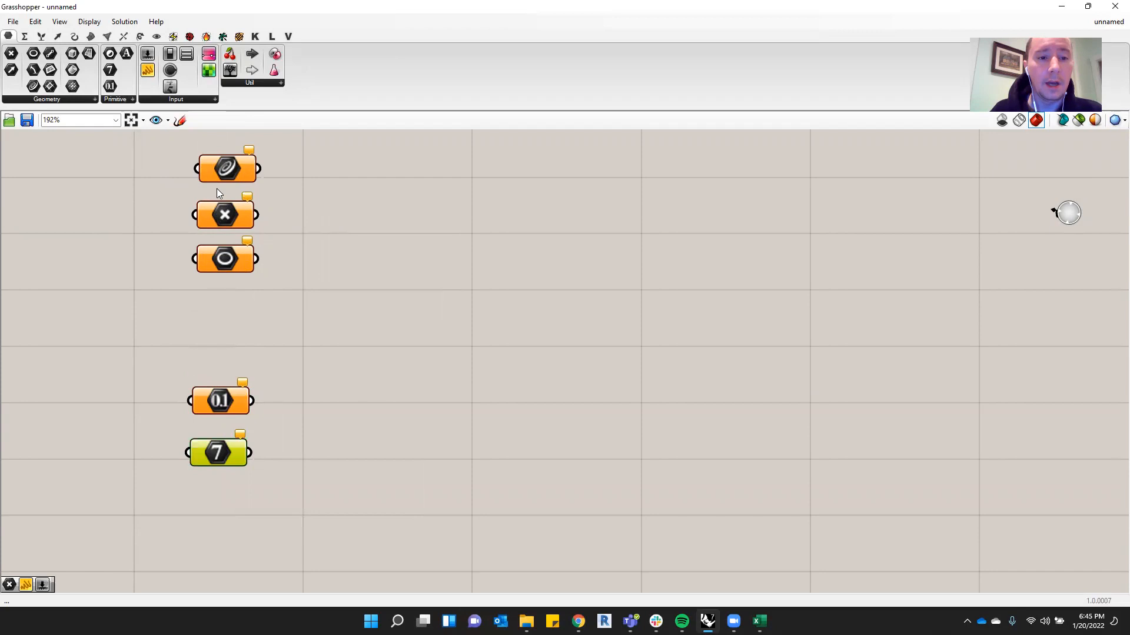
Put the Grasshopper window back beside Rhino and switch to Rhino's Perspective view.
{"action": "double_click", "coordinate": [309, 13]}
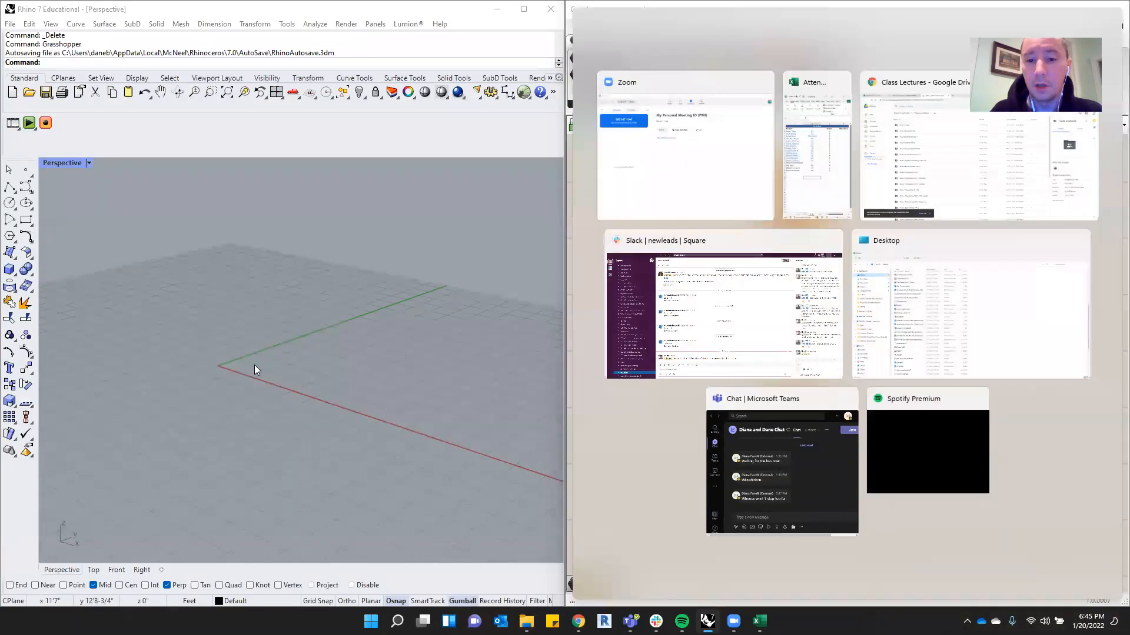
{"action": "left_click", "coordinate": [250, 374]}
{"action": "type", "text": "l"}
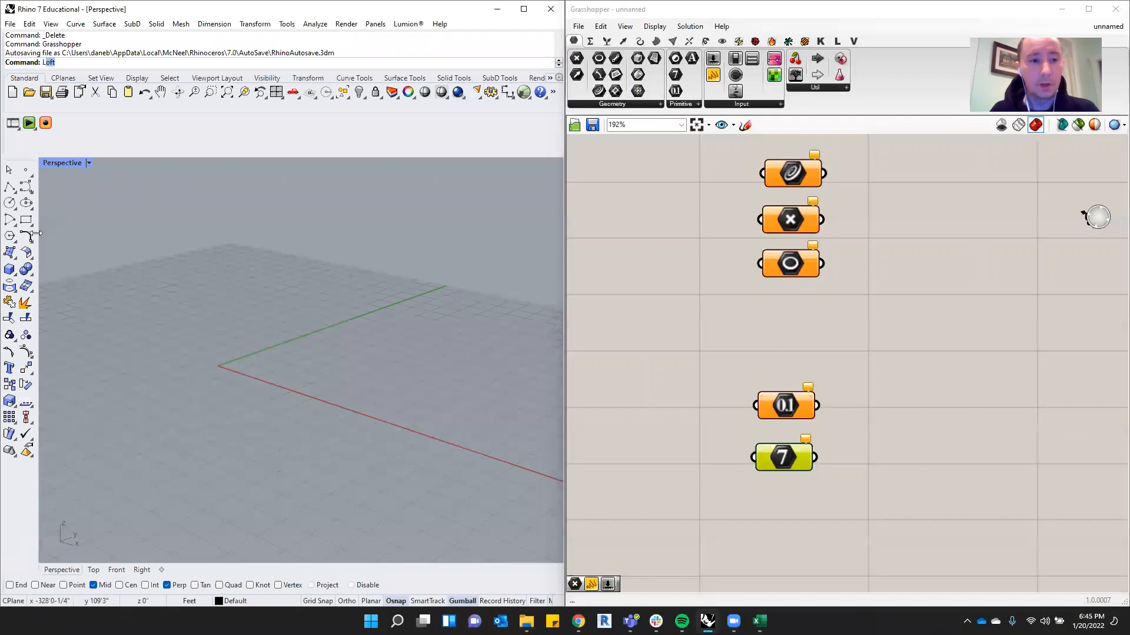
{"action": "left_click", "coordinate": [14, 192]}
{"action": "left_click", "coordinate": [289, 316]}
{"action": "left_click", "coordinate": [397, 401]}
{"action": "left_click", "coordinate": [416, 348]}
{"action": "key", "text": "Escape"}
Draw an open two-segment polyline on the construction plane in Rhino, starting beyond the green axis and crossing it.
{"action": "right_click", "coordinate": [291, 315]}
{"action": "left_click", "coordinate": [272, 306]}
{"action": "left_click", "coordinate": [351, 363]}
{"action": "left_click", "coordinate": [444, 352]}
{"action": "right_click", "coordinate": [447, 350]}
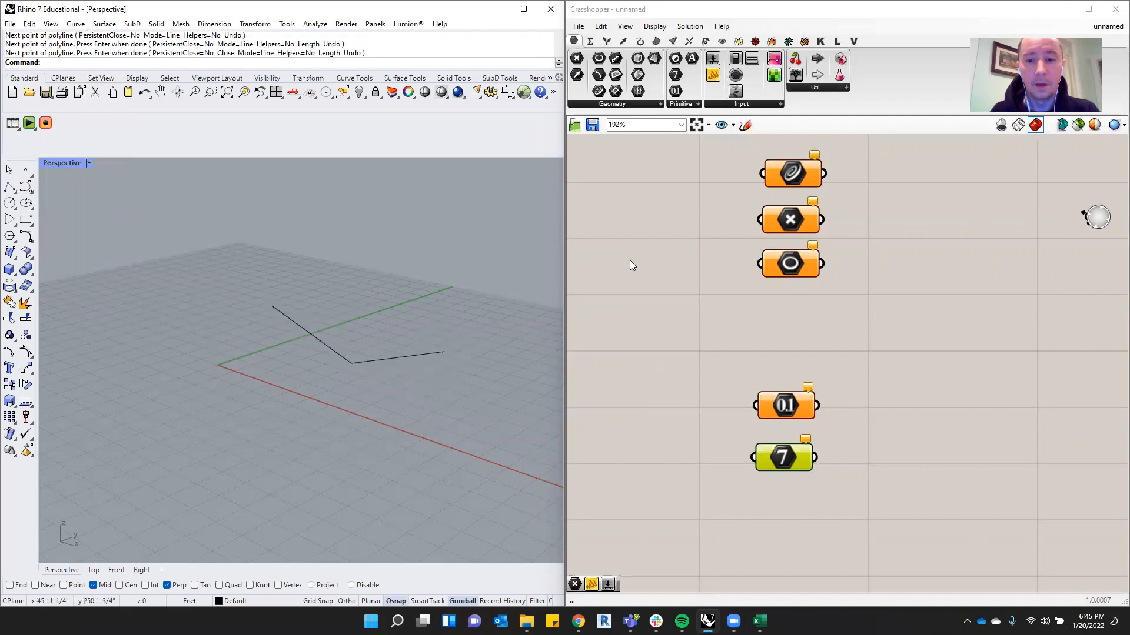
Reference the two-segment Rhino polyline as the single curve of the Curve parameter.
{"action": "right_click", "coordinate": [804, 175]}
{"action": "left_click", "coordinate": [796, 173]}
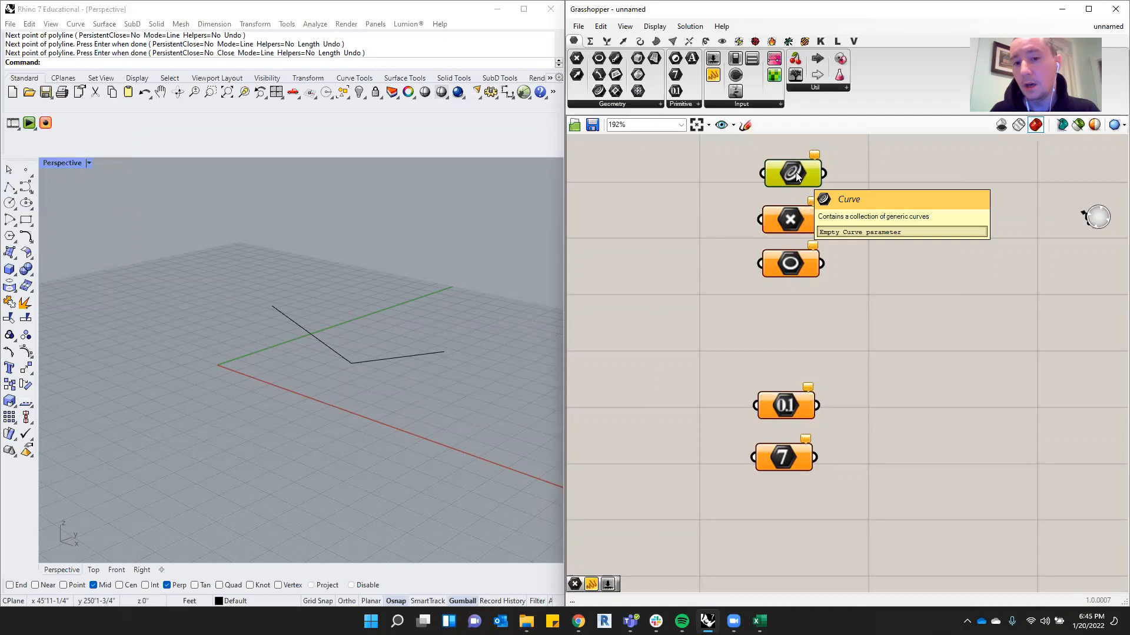
{"action": "right_click", "coordinate": [797, 174]}
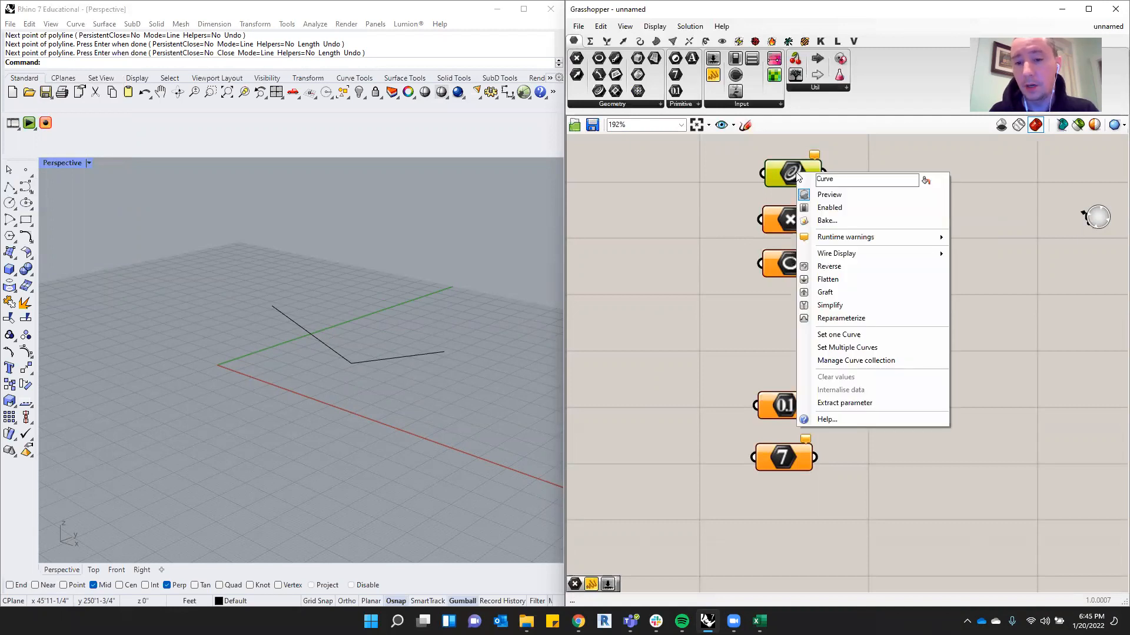
{"action": "left_click", "coordinate": [866, 339]}
{"action": "left_click", "coordinate": [374, 358]}
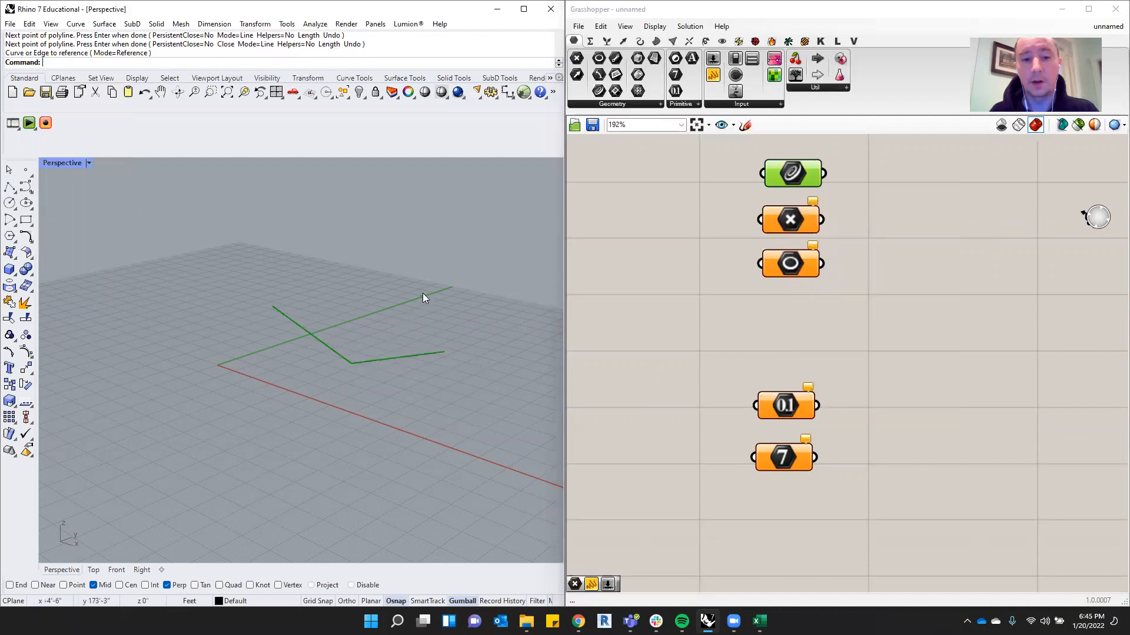
{"action": "left_click", "coordinate": [897, 172]}
{"action": "left_click_drag", "start_coordinate": [808, 164], "coordinate": [807, 163]}
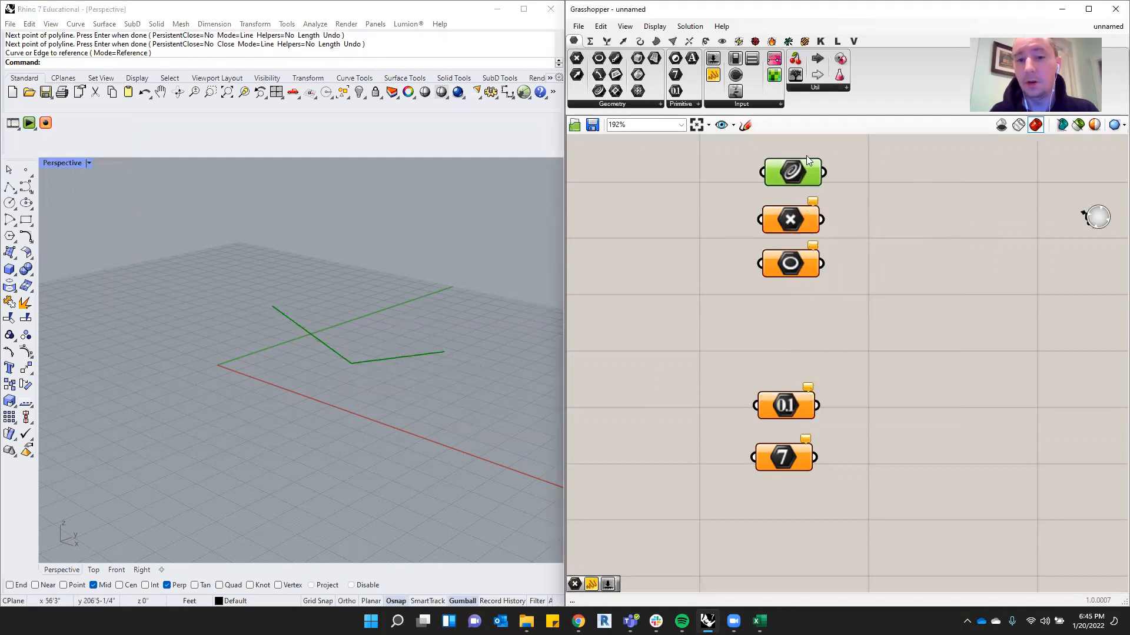
Draw a circle on the Rhino construction plane beside the red axis and place a point at its far edge.
{"action": "left_click", "coordinate": [23, 170]}
{"action": "left_click", "coordinate": [10, 203]}
{"action": "left_click", "coordinate": [303, 422]}
{"action": "left_click", "coordinate": [331, 400]}
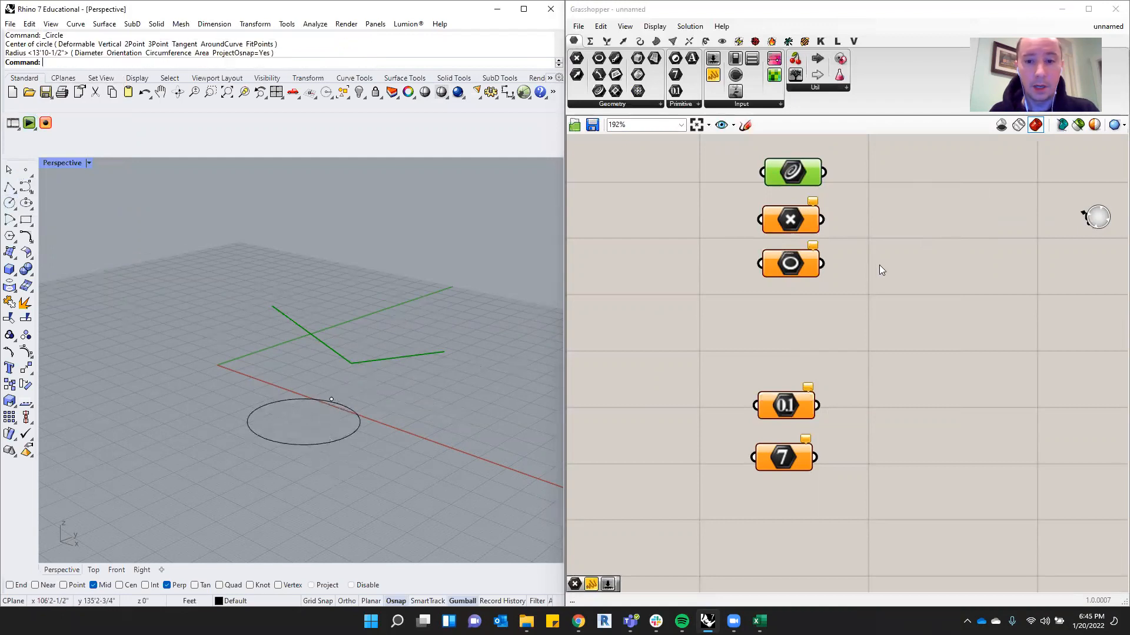
Reference the Rhino point at the circle's edge as the single point of the Point parameter.
{"action": "left_click", "coordinate": [793, 215]}
{"action": "right_click", "coordinate": [794, 216]}
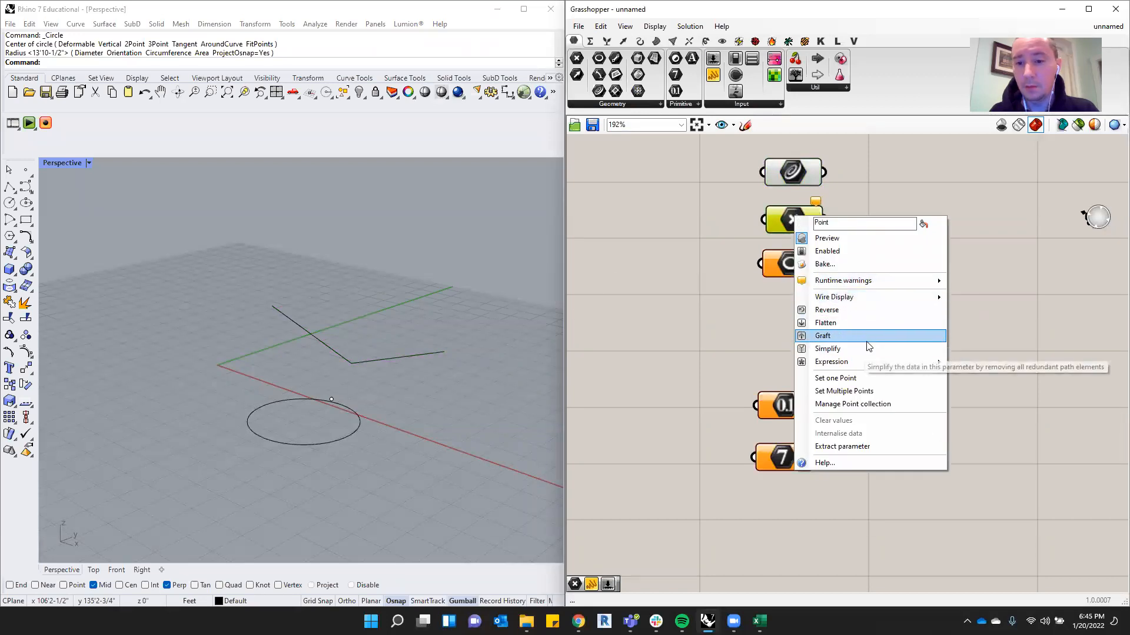
{"action": "left_click", "coordinate": [865, 378]}
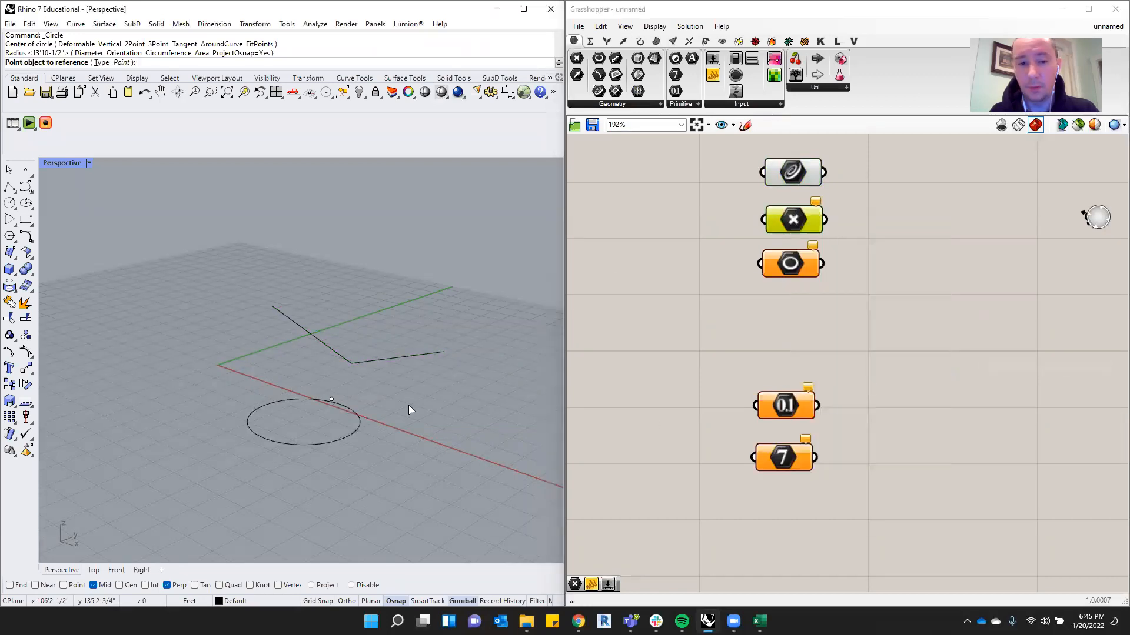
{"action": "left_click", "coordinate": [330, 401]}
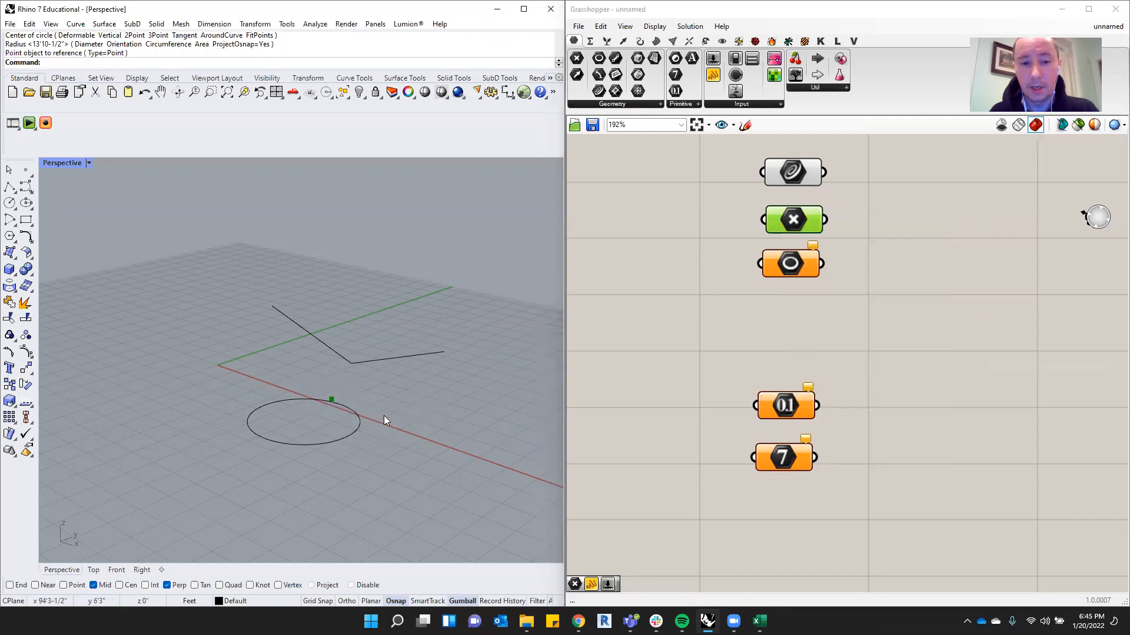
{"action": "right_click", "coordinate": [789, 263]}
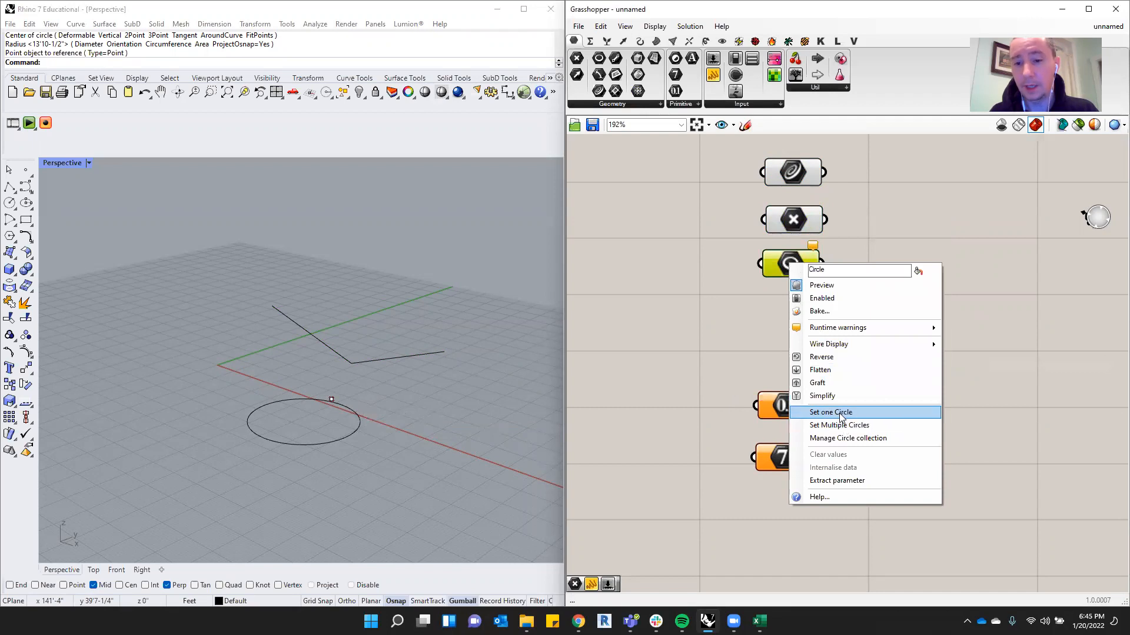
{"action": "left_click", "coordinate": [840, 414]}
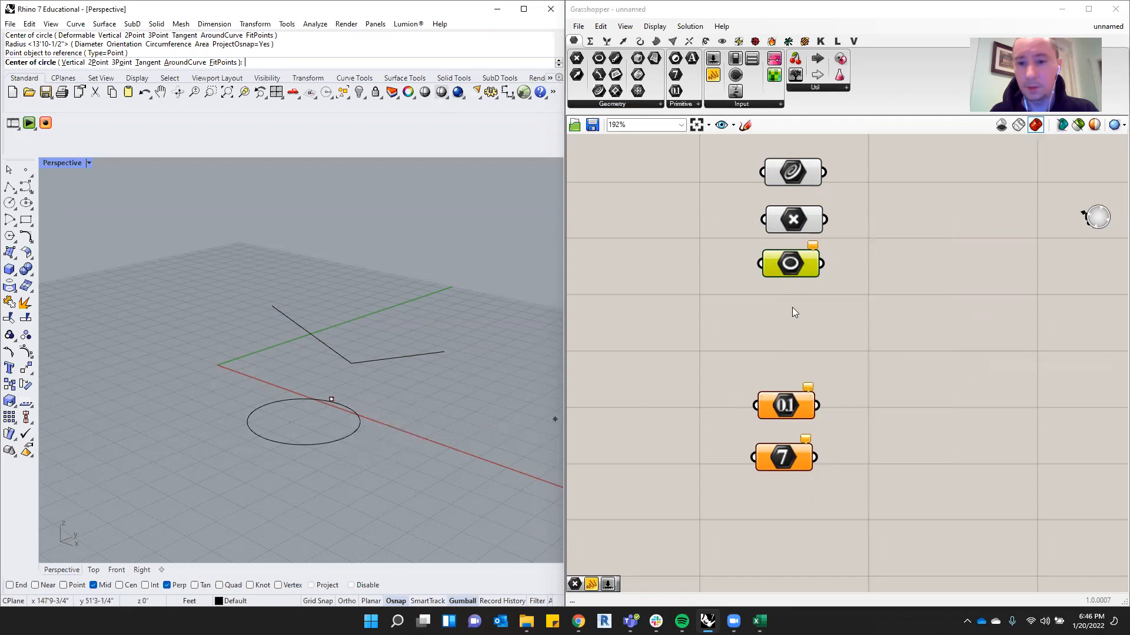
{"action": "key", "text": "Escape"}
Set one circle for the Circle parameter by drawing it in the viewport, nearer the viewer than the existing Rhino circle.
{"action": "right_click", "coordinate": [789, 259]}
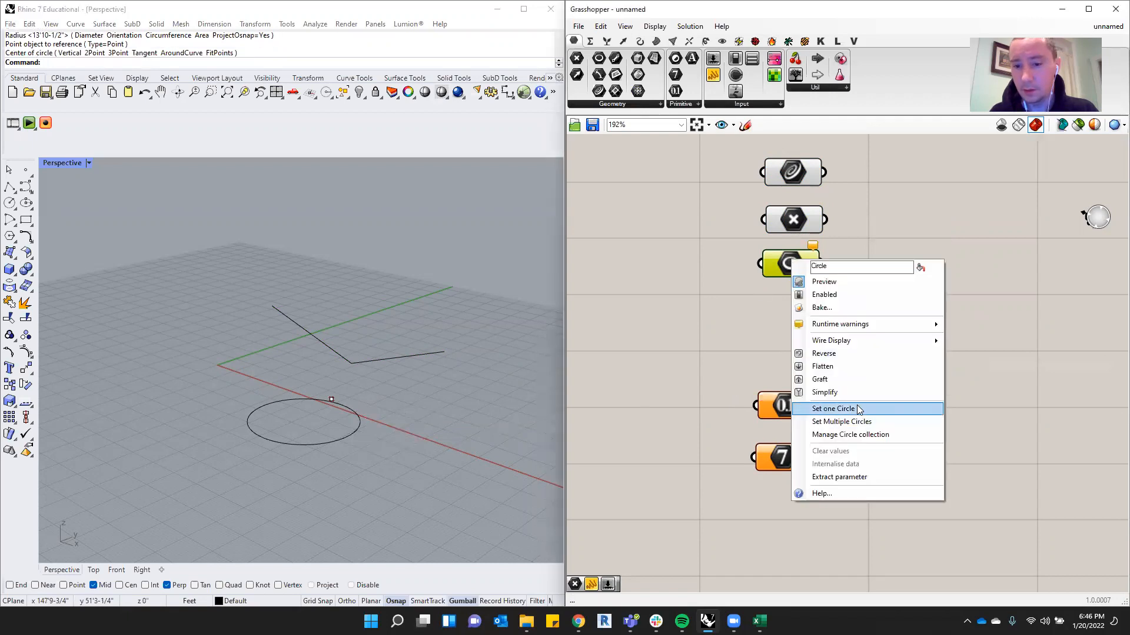
{"action": "left_click", "coordinate": [859, 409]}
{"action": "left_click", "coordinate": [405, 482]}
{"action": "left_click", "coordinate": [447, 463]}
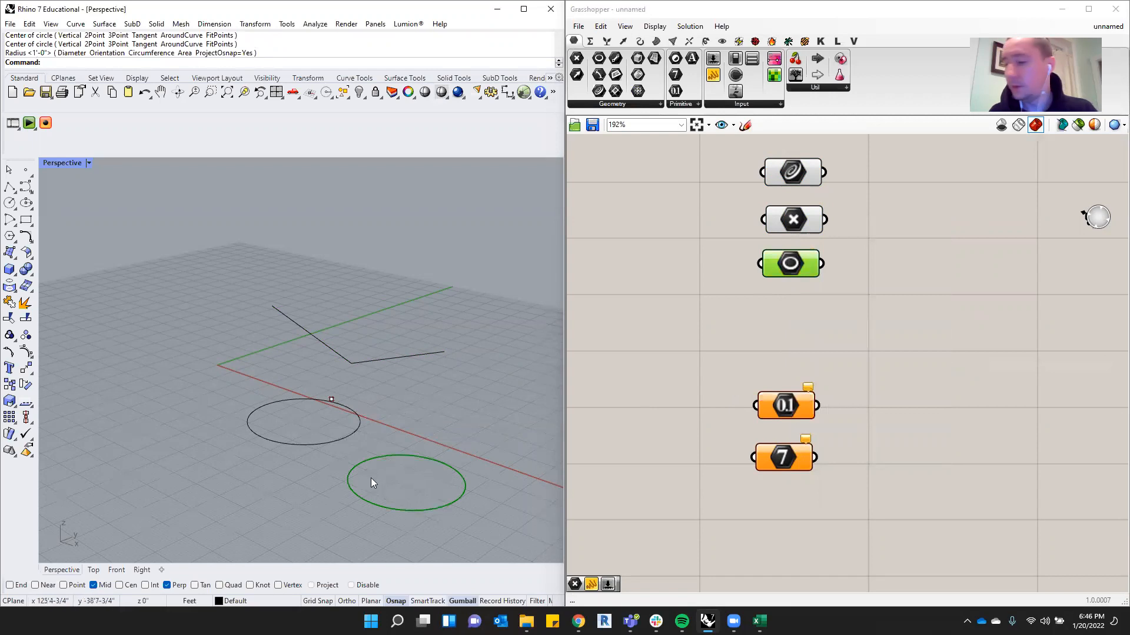
Delete the Rhino-drawn circle beside the red axis, keeping the circle defined through the Circle parameter.
{"action": "right_click_drag", "start_coordinate": [464, 421], "coordinate": [412, 435]}
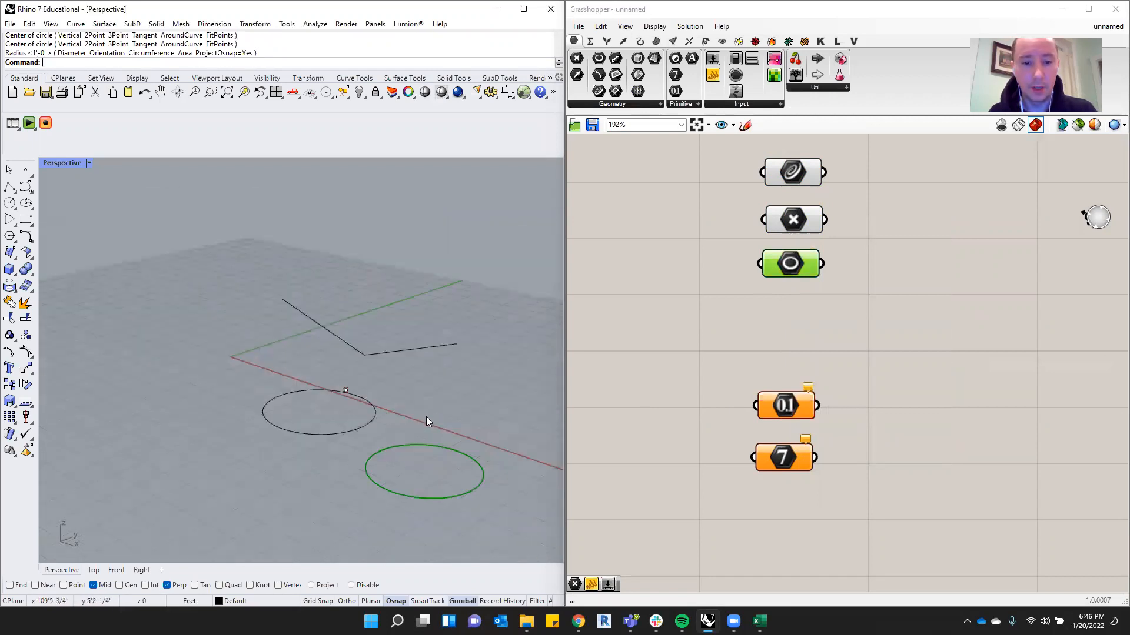
{"action": "left_click", "coordinate": [363, 426]}
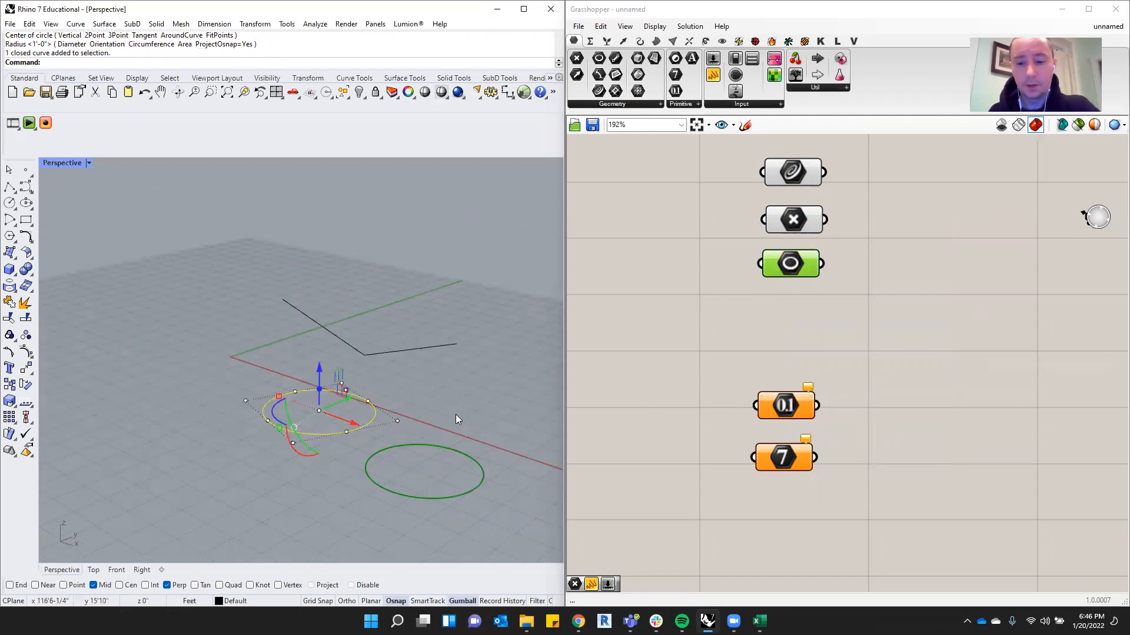
{"action": "key", "text": "Delete"}
Try to set one point again for the Point parameter by selecting around the polyline in the Rhino viewport.
{"action": "right_click", "coordinate": [797, 217]}
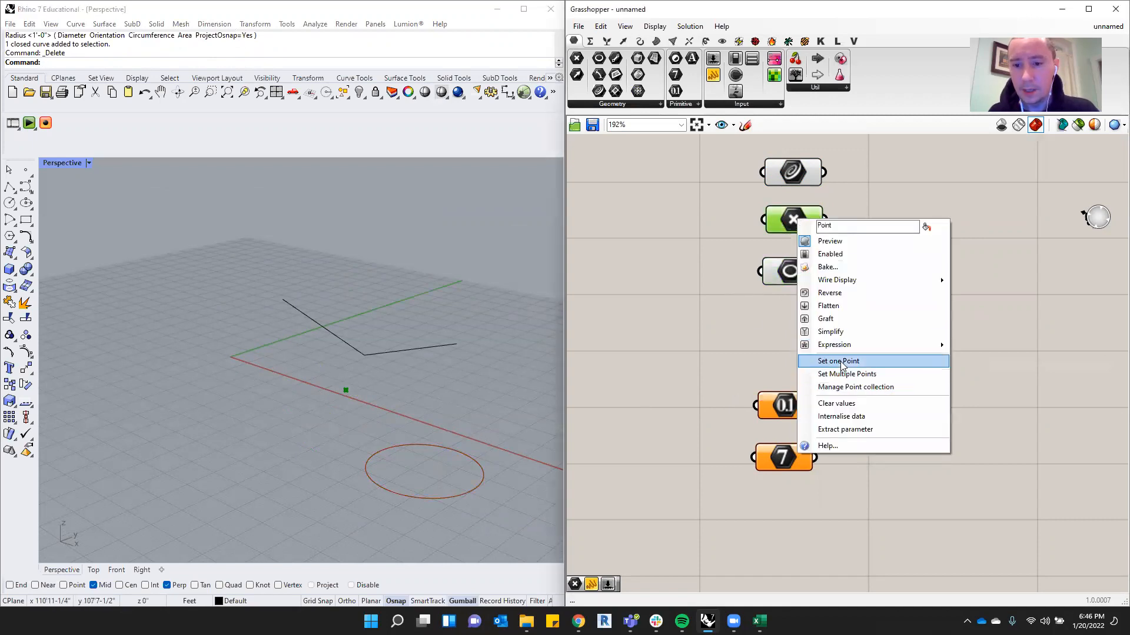
{"action": "left_click", "coordinate": [838, 361]}
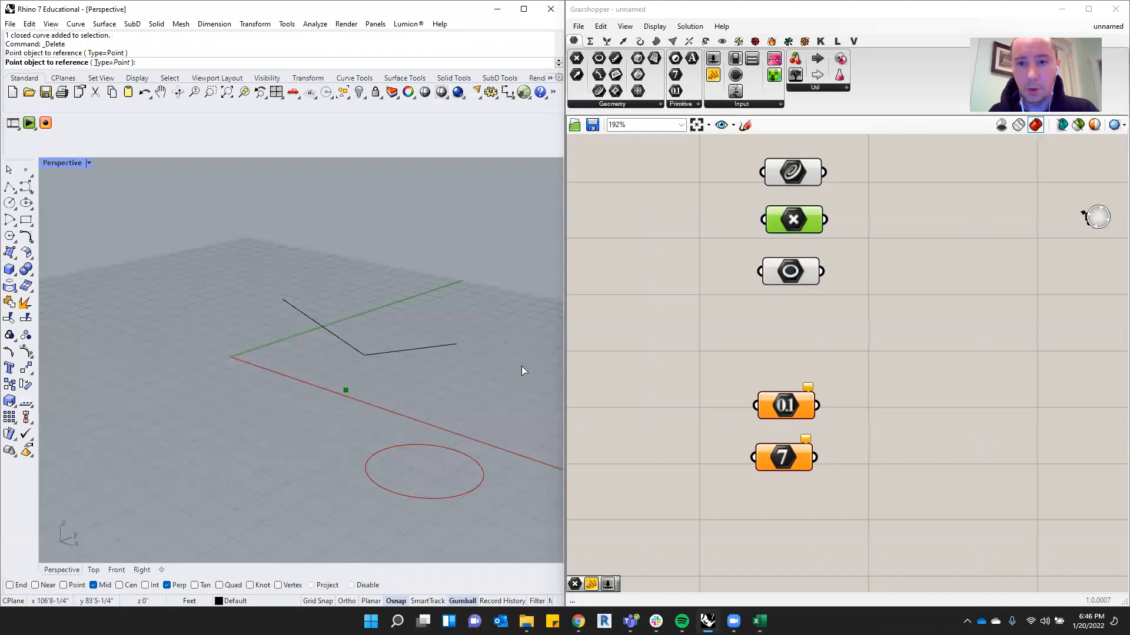
{"action": "left_click_drag", "start_coordinate": [425, 380], "coordinate": [352, 294]}
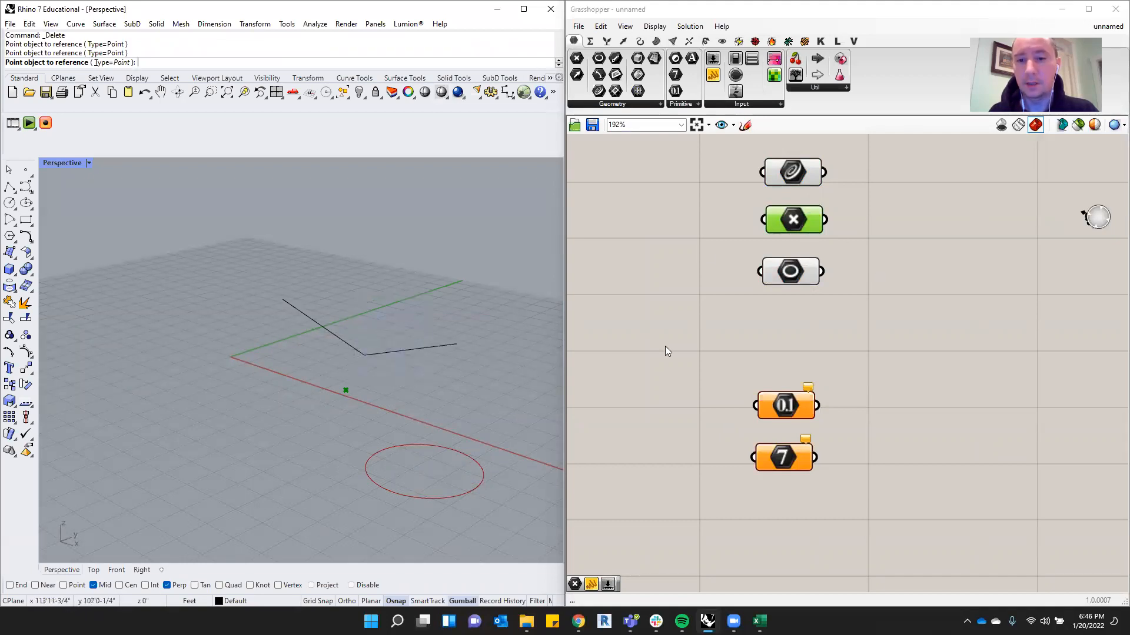
{"action": "left_click_drag", "start_coordinate": [478, 293], "coordinate": [441, 347]}
{"action": "left_click_drag", "start_coordinate": [296, 247], "coordinate": [209, 360]}
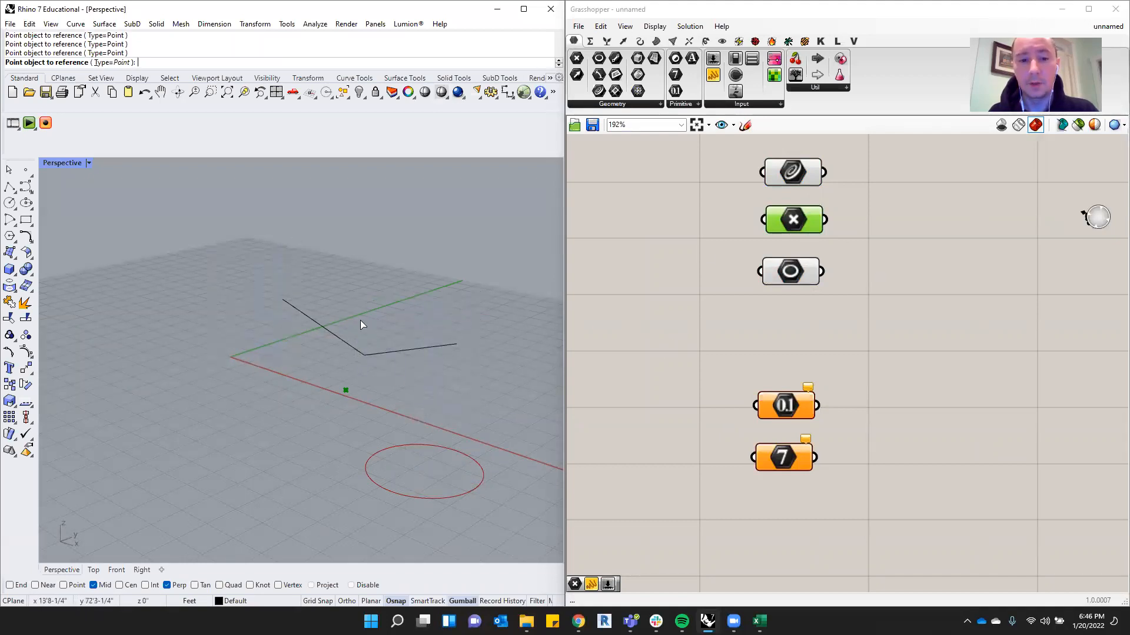
{"action": "left_click", "coordinate": [681, 283]}
Move the Curve, Point and Circle parameters together to the left and slightly down on the canvas.
{"action": "left_click_drag", "start_coordinate": [780, 224], "coordinate": [774, 229]}
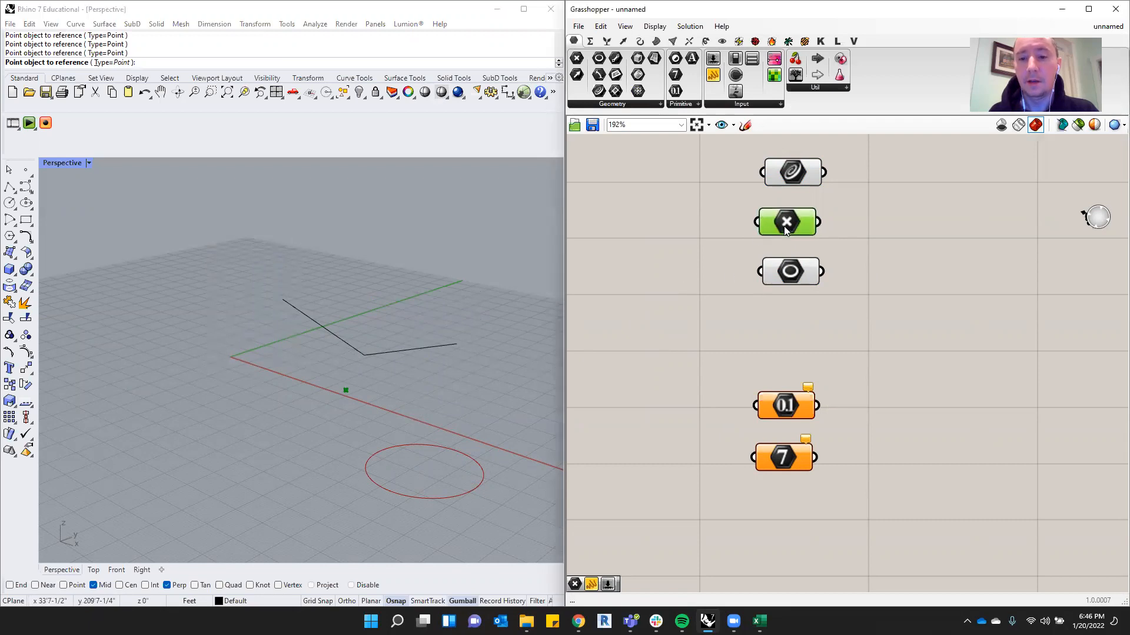
{"action": "left_click_drag", "start_coordinate": [847, 141], "coordinate": [734, 304]}
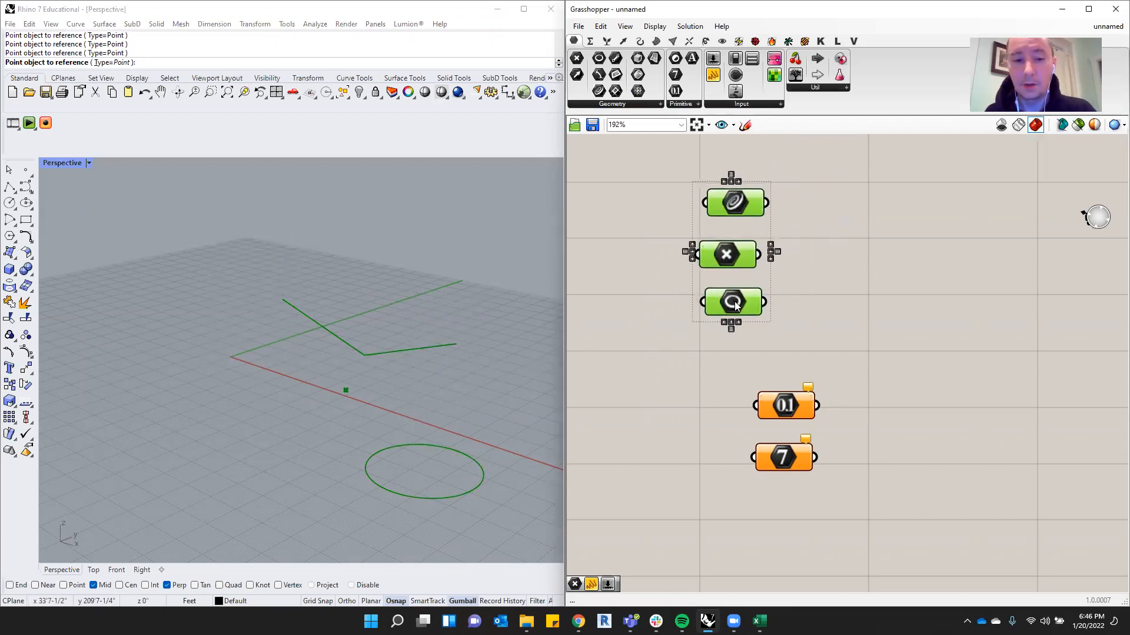
{"action": "left_click", "coordinate": [889, 382]}
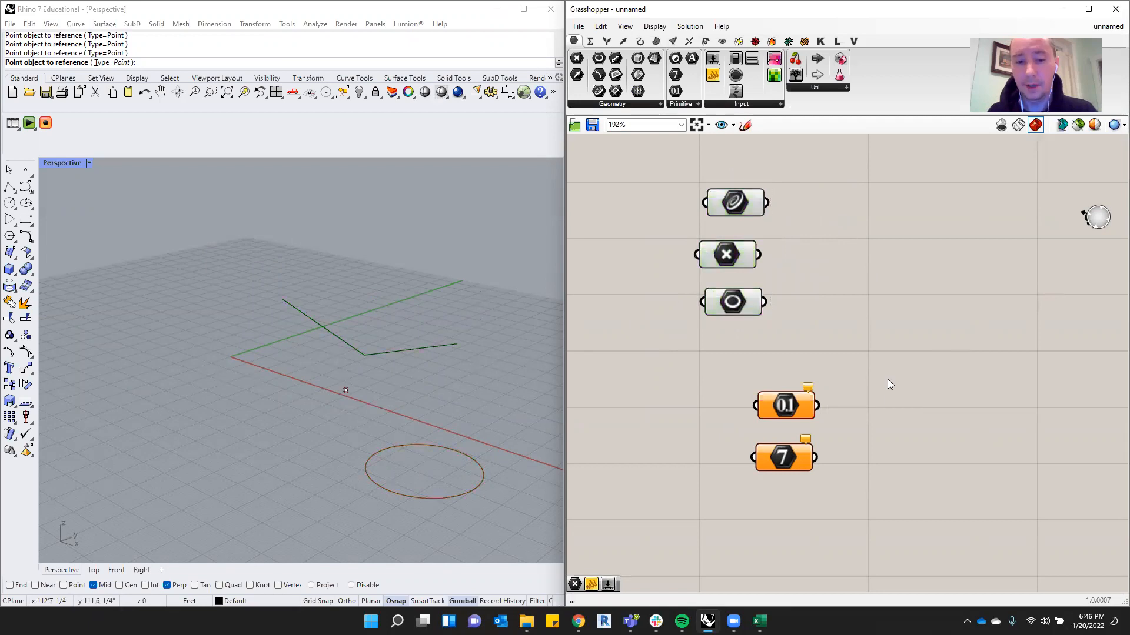
Move the Number and Integer parameters into the column beneath the Circle parameter, with Number above Integer.
{"action": "left_click_drag", "start_coordinate": [852, 376], "coordinate": [757, 478]}
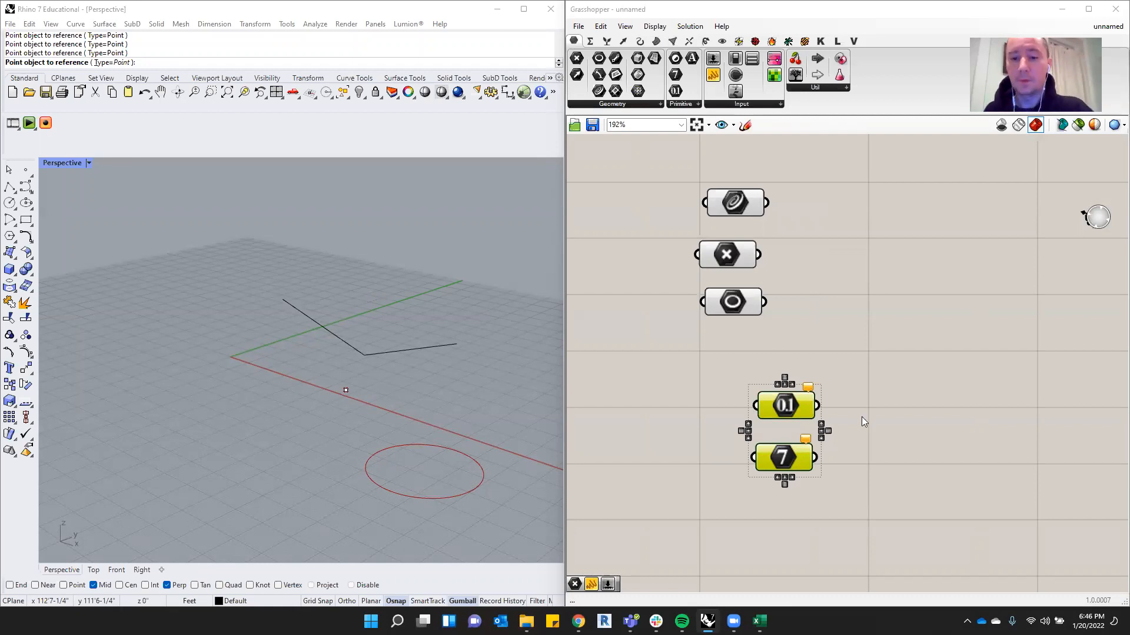
{"action": "left_click_drag", "start_coordinate": [798, 406], "coordinate": [743, 381]}
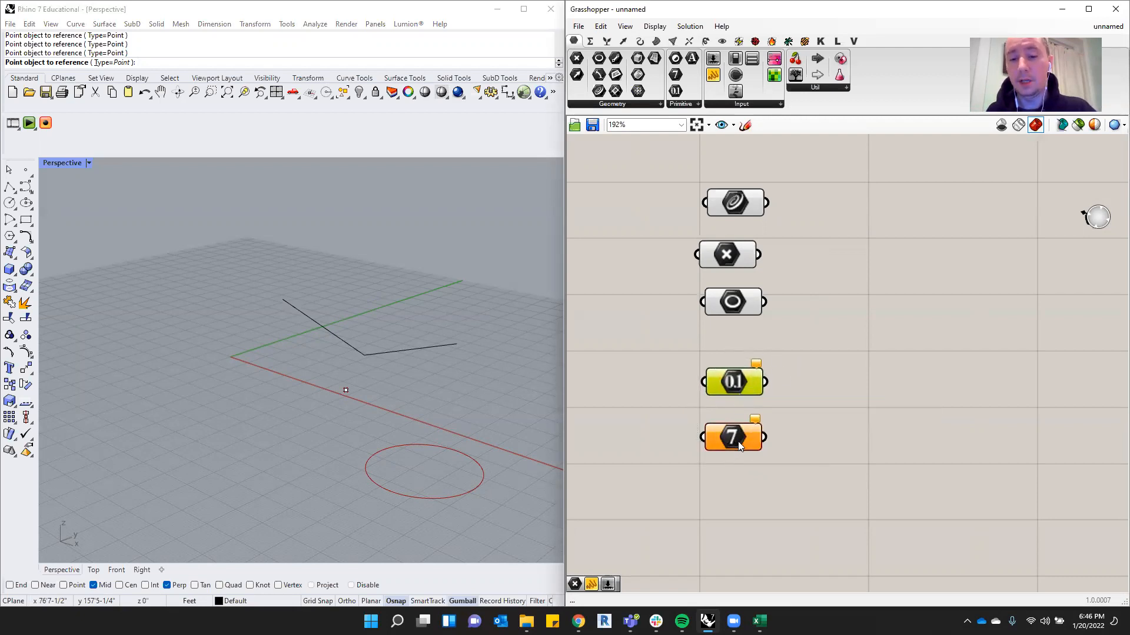
{"action": "left_click_drag", "start_coordinate": [738, 441], "coordinate": [740, 439]}
{"action": "left_click", "coordinate": [870, 340]}
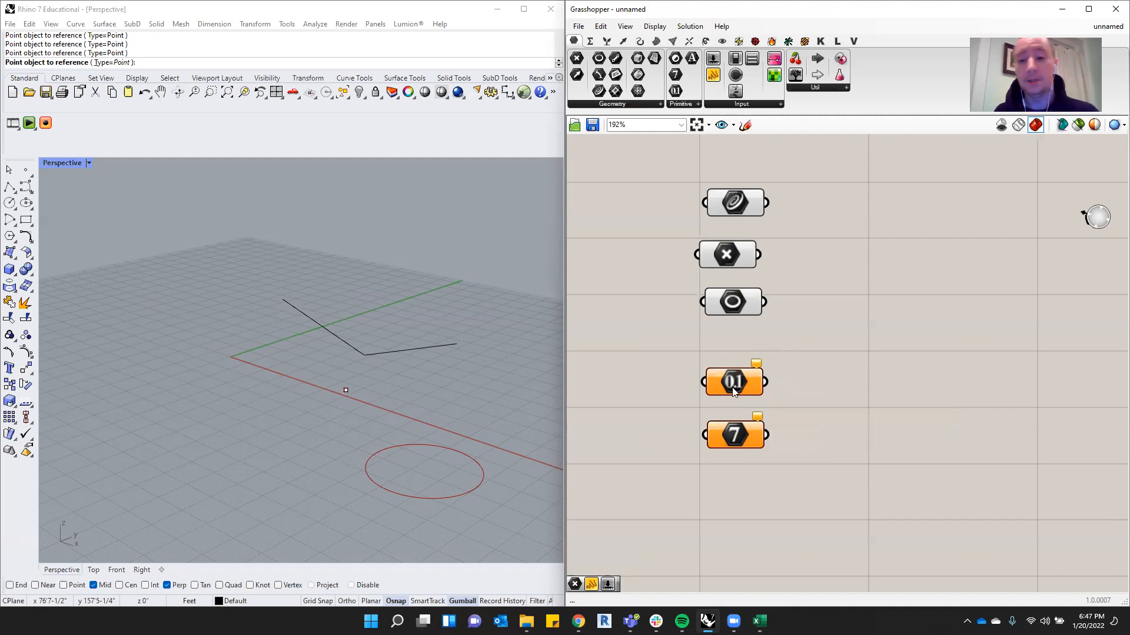
{"action": "left_click_drag", "start_coordinate": [732, 386], "coordinate": [735, 392]}
{"action": "left_click", "coordinate": [775, 372]}
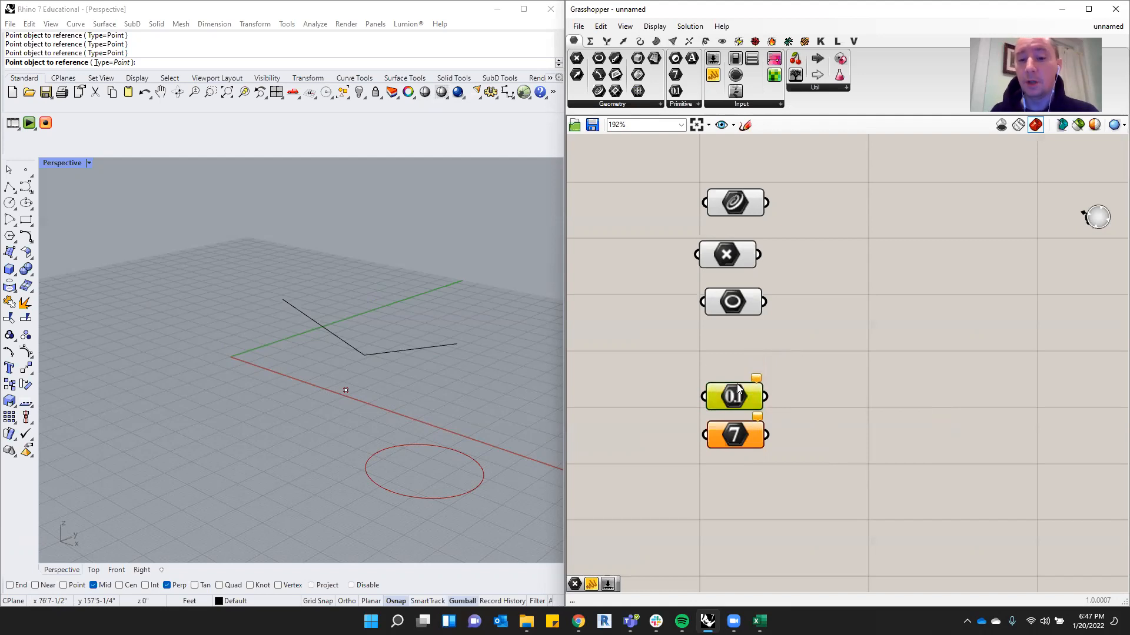
{"action": "left_click_drag", "start_coordinate": [731, 396], "coordinate": [736, 385]}
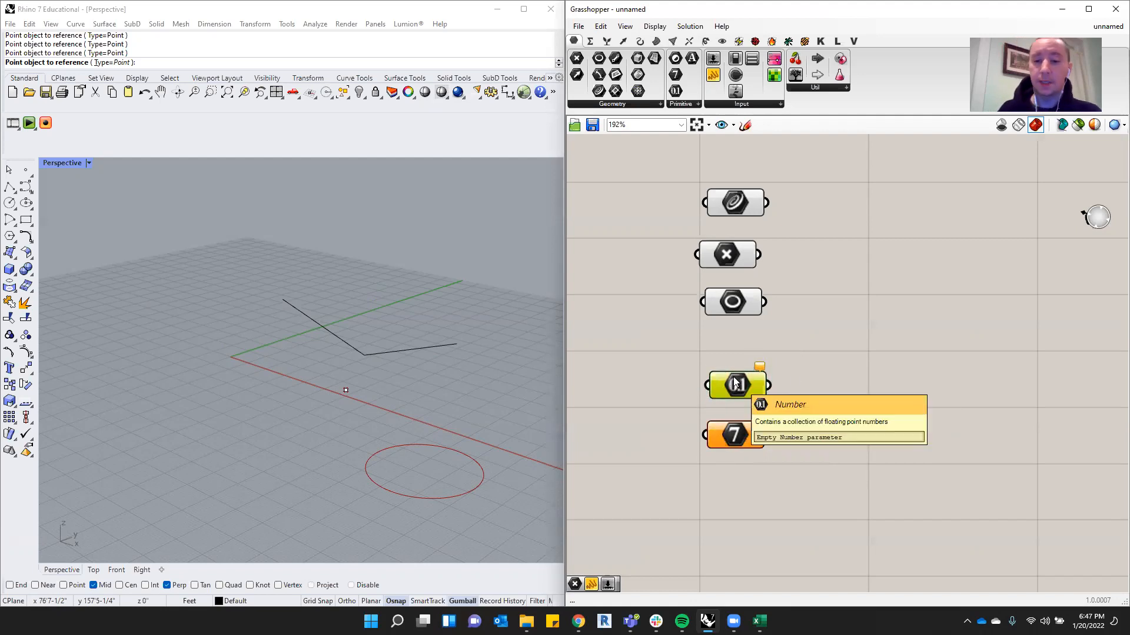
Move the Curve, Point and Circle parameters slightly up together to widen the gap above the Number parameter.
{"action": "left_click", "coordinate": [407, 301]}
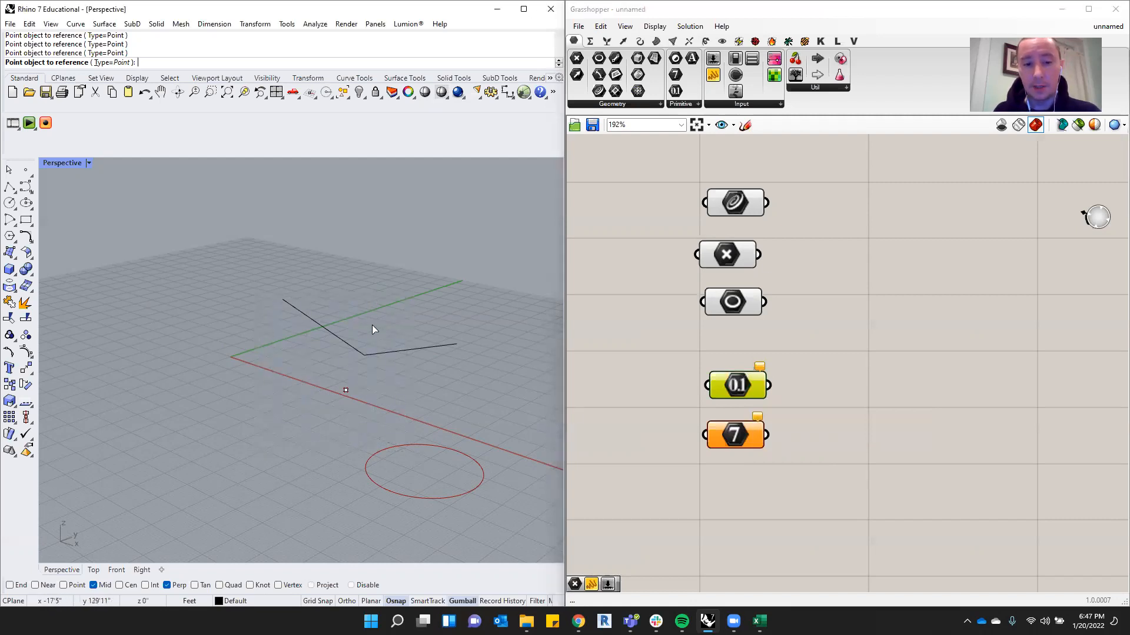
{"action": "left_click_drag", "start_coordinate": [803, 179], "coordinate": [729, 290]}
{"action": "left_click", "coordinate": [843, 265]}
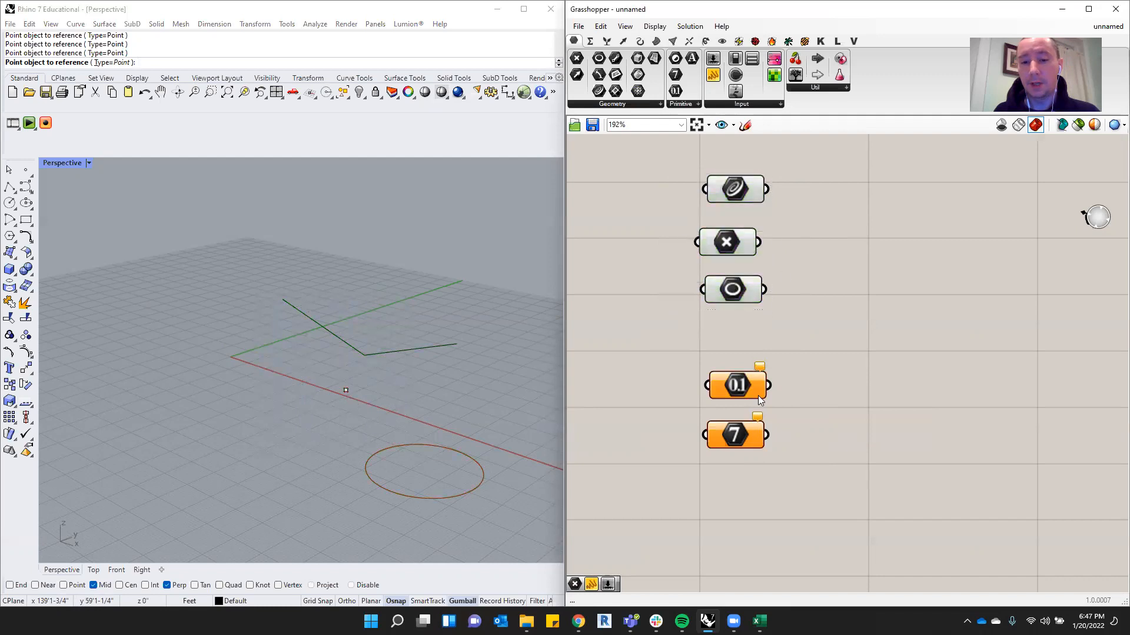
Adjust the positions of the Number and Integer parameters so they line up one below the other.
{"action": "left_click_drag", "start_coordinate": [751, 440], "coordinate": [737, 448]}
{"action": "left_click_drag", "start_coordinate": [737, 366], "coordinate": [734, 377]}
{"action": "left_click_drag", "start_coordinate": [734, 452], "coordinate": [735, 440]}
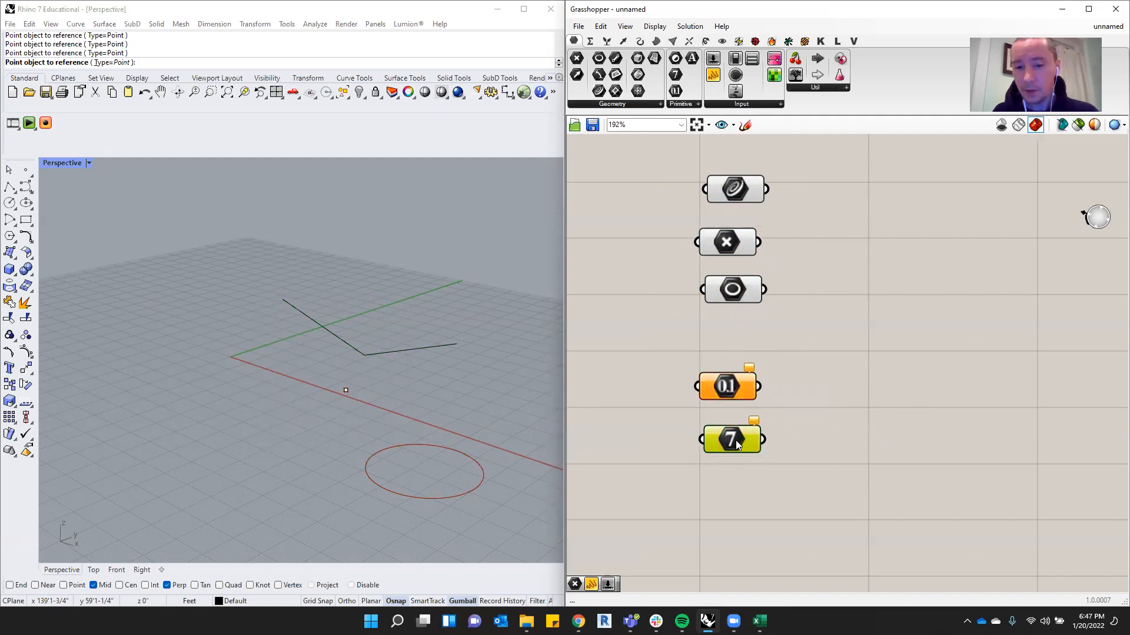
Set the Integer parameter's value to 10 and move it slightly farther below the Number parameter.
{"action": "right_click", "coordinate": [736, 440]}
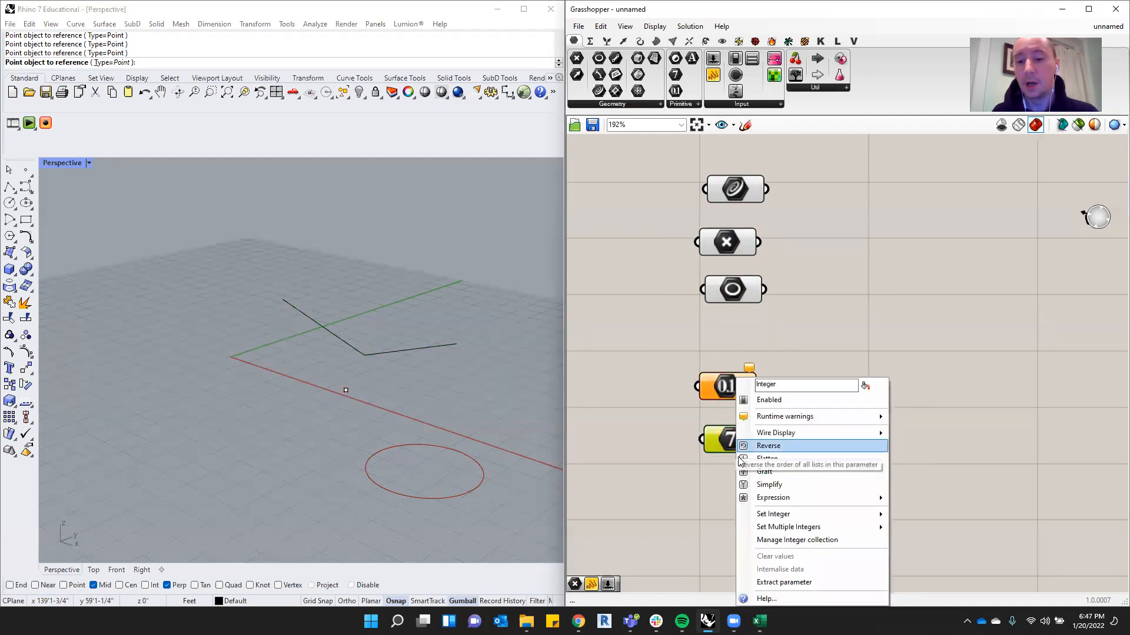
{"action": "mouse_move", "coordinate": [789, 515]}
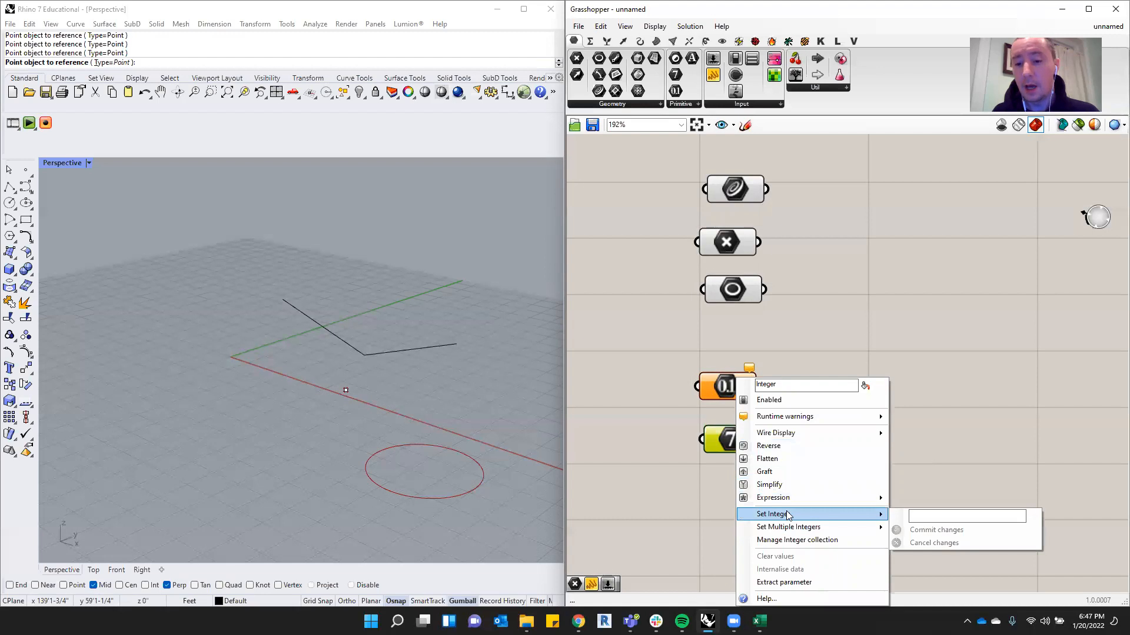
{"action": "left_click", "coordinate": [960, 517]}
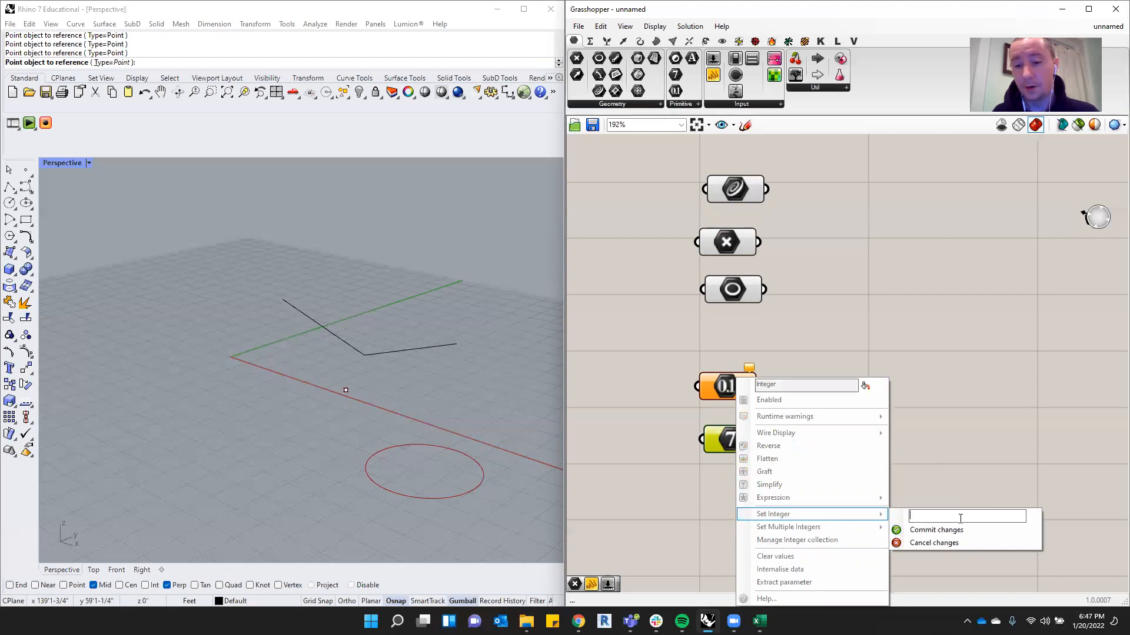
{"action": "type", "text": "10"}
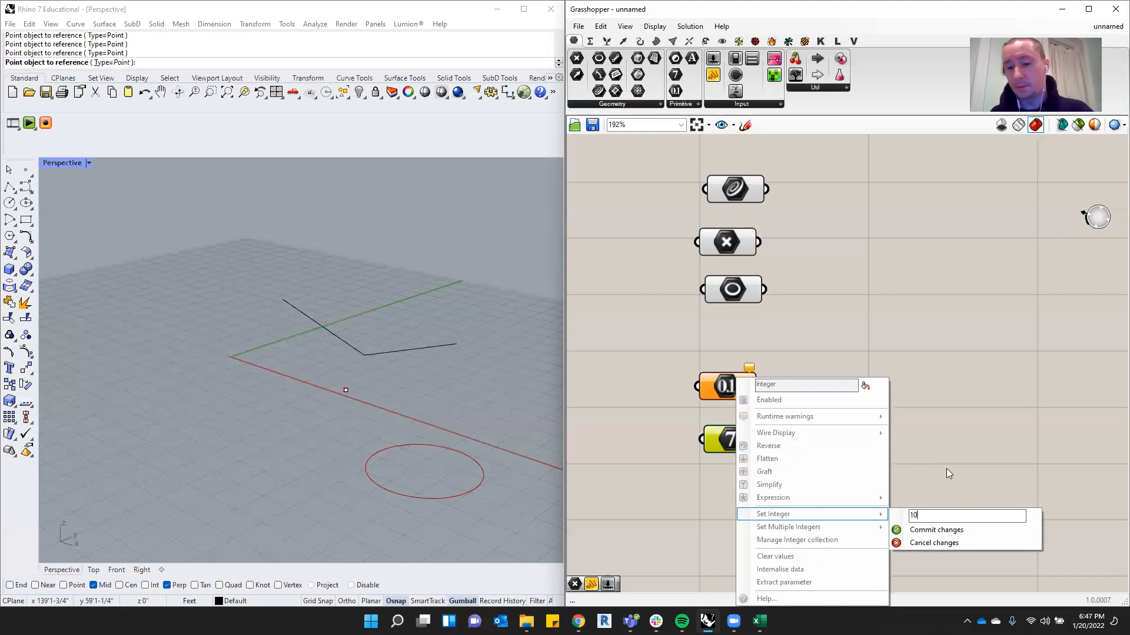
{"action": "left_click", "coordinate": [916, 530]}
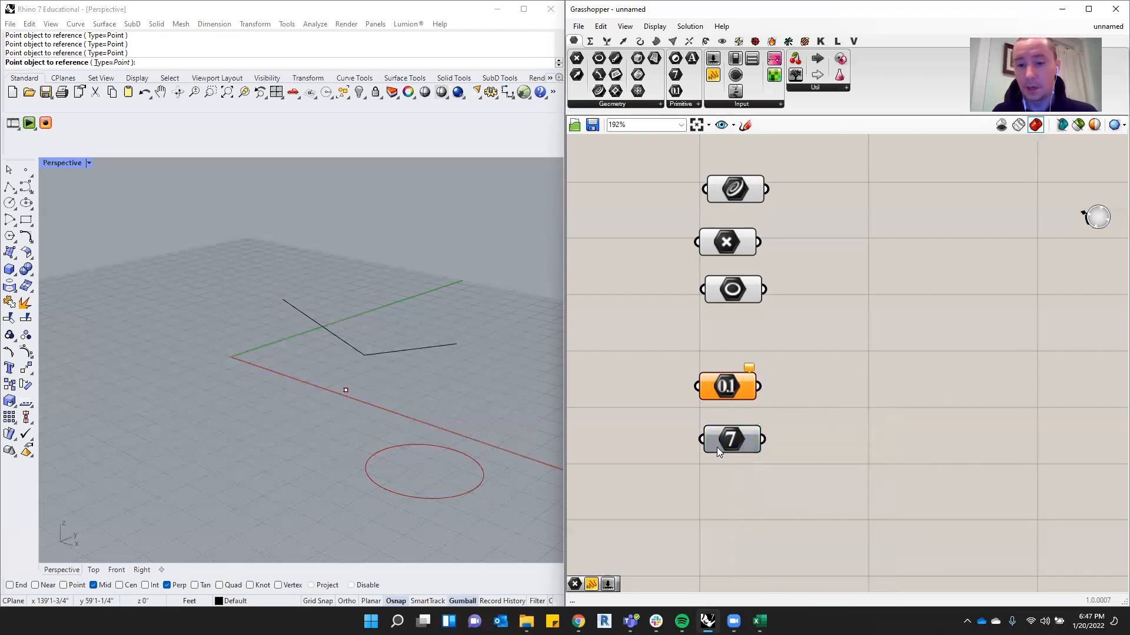
{"action": "left_click_drag", "start_coordinate": [716, 447], "coordinate": [712, 463]}
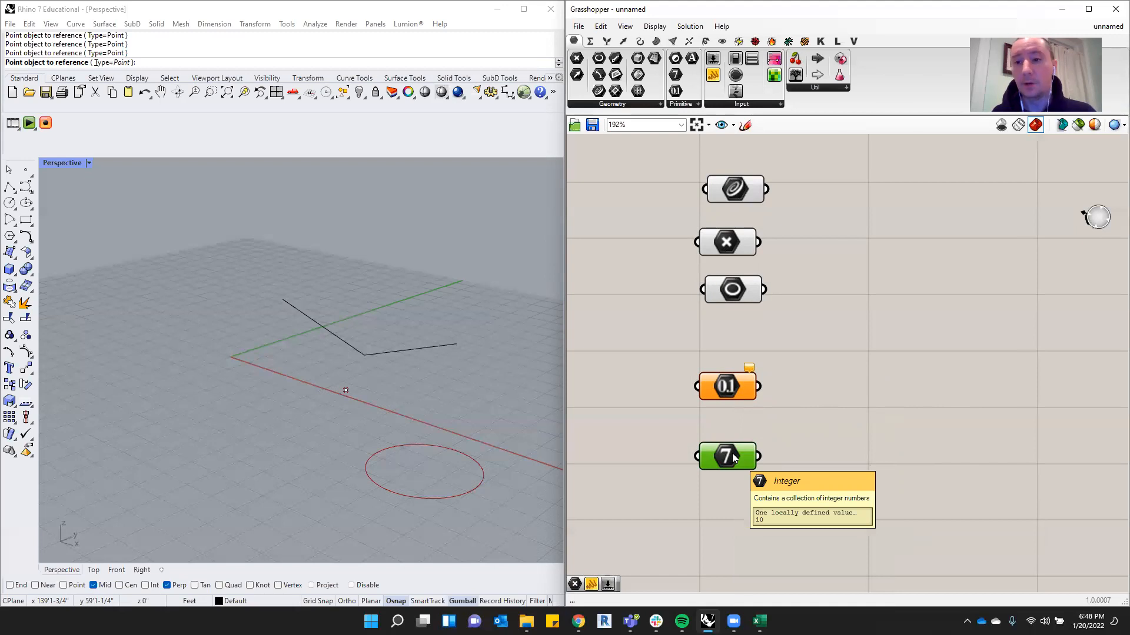
Set the Integer parameter's value to 100 and check its stored value.
{"action": "right_click", "coordinate": [734, 458]}
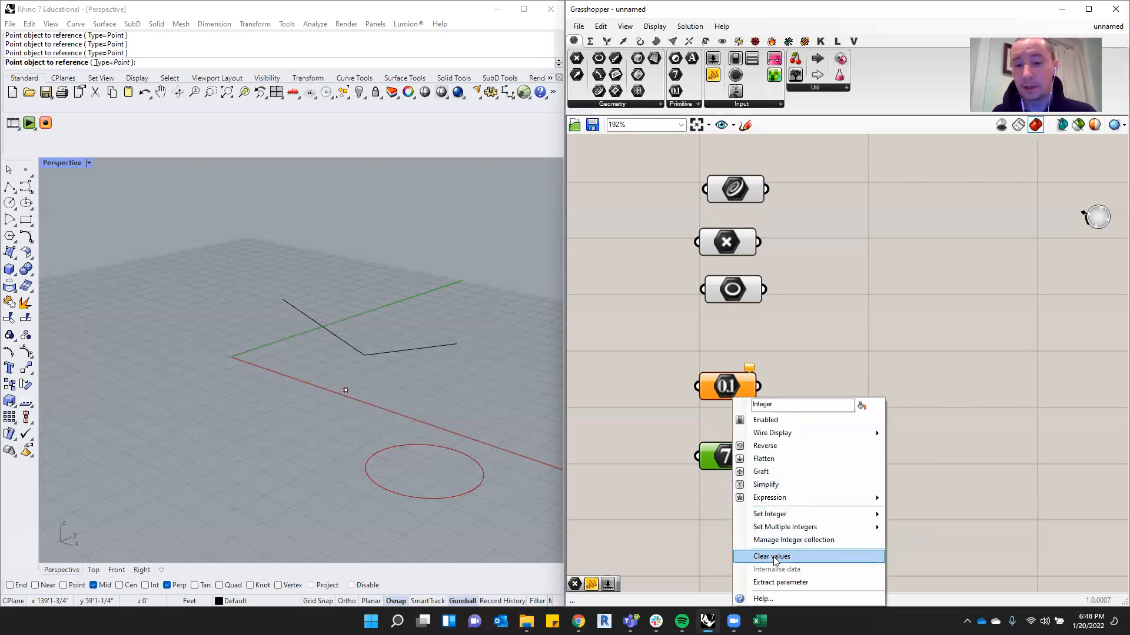
{"action": "mouse_move", "coordinate": [788, 518]}
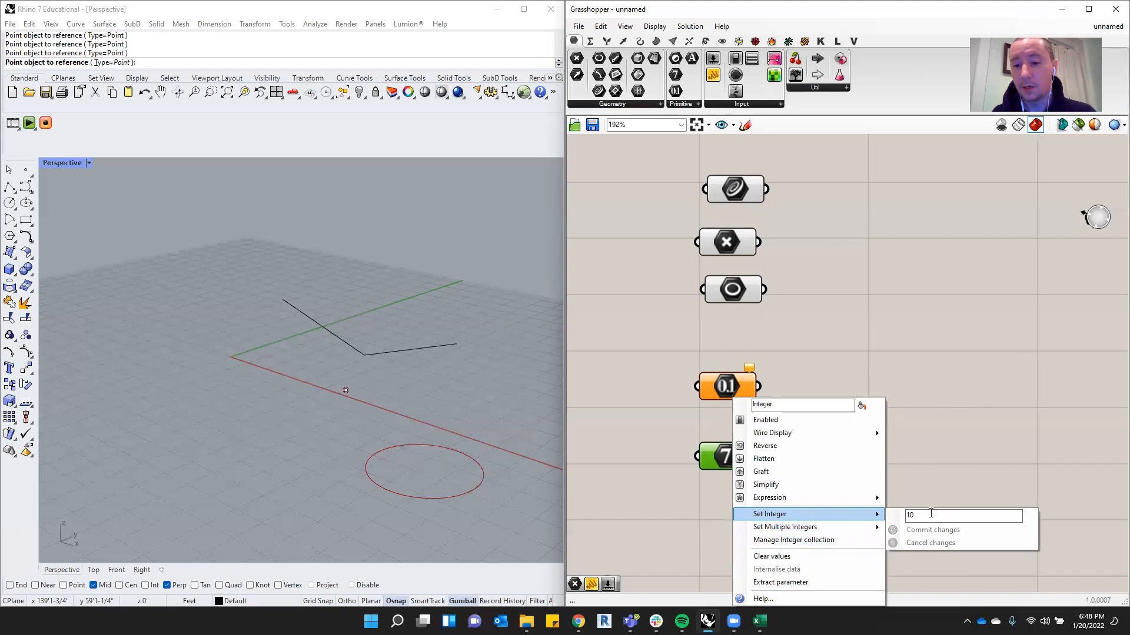
{"action": "left_click", "coordinate": [920, 530]}
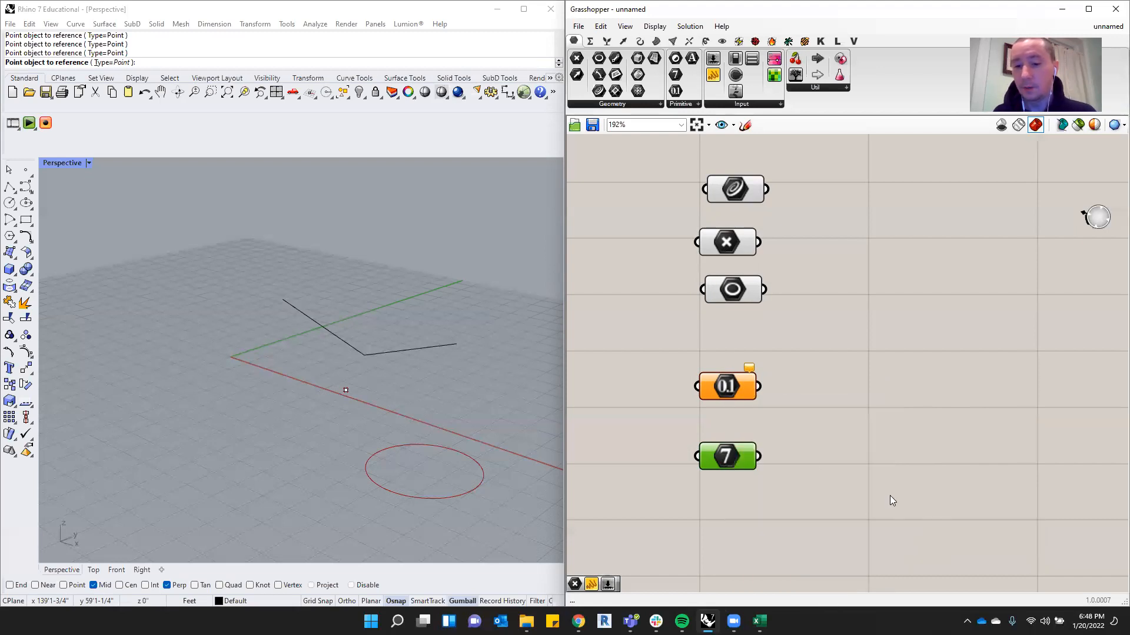
{"action": "mouse_move", "coordinate": [724, 456]}
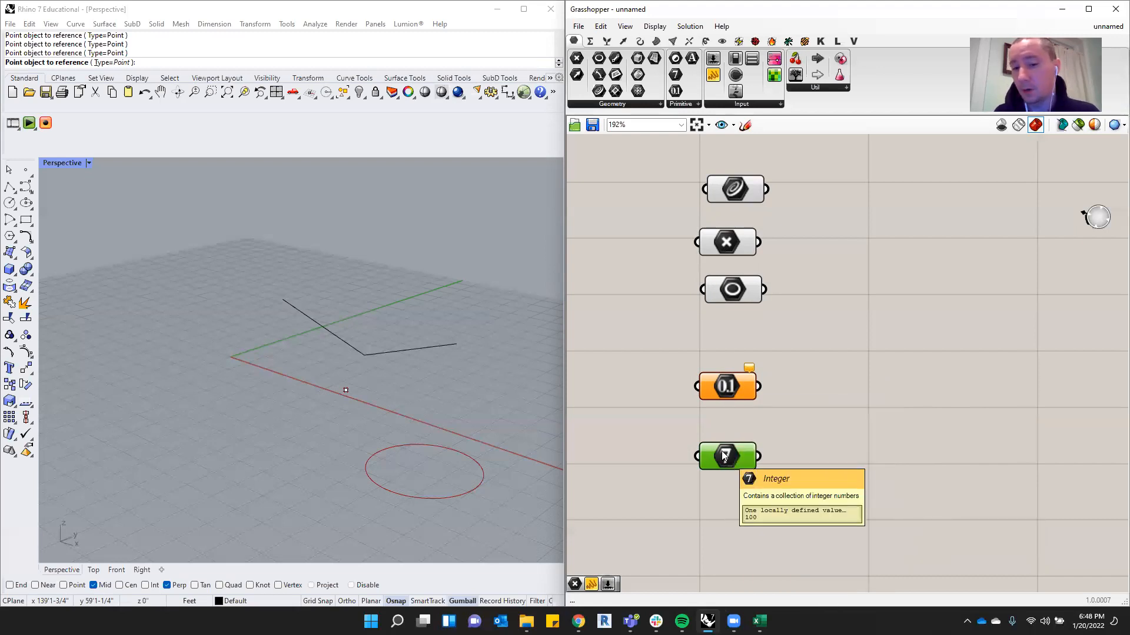
Set the Number parameter's value to 1.5264.
{"action": "right_click", "coordinate": [737, 385]}
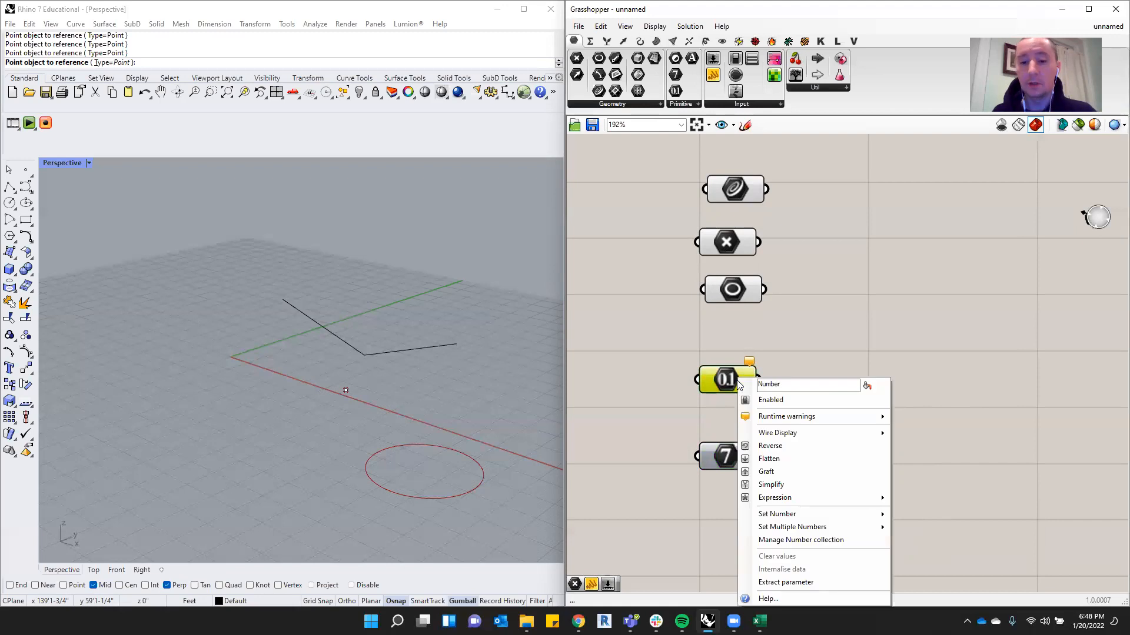
{"action": "mouse_move", "coordinate": [815, 518]}
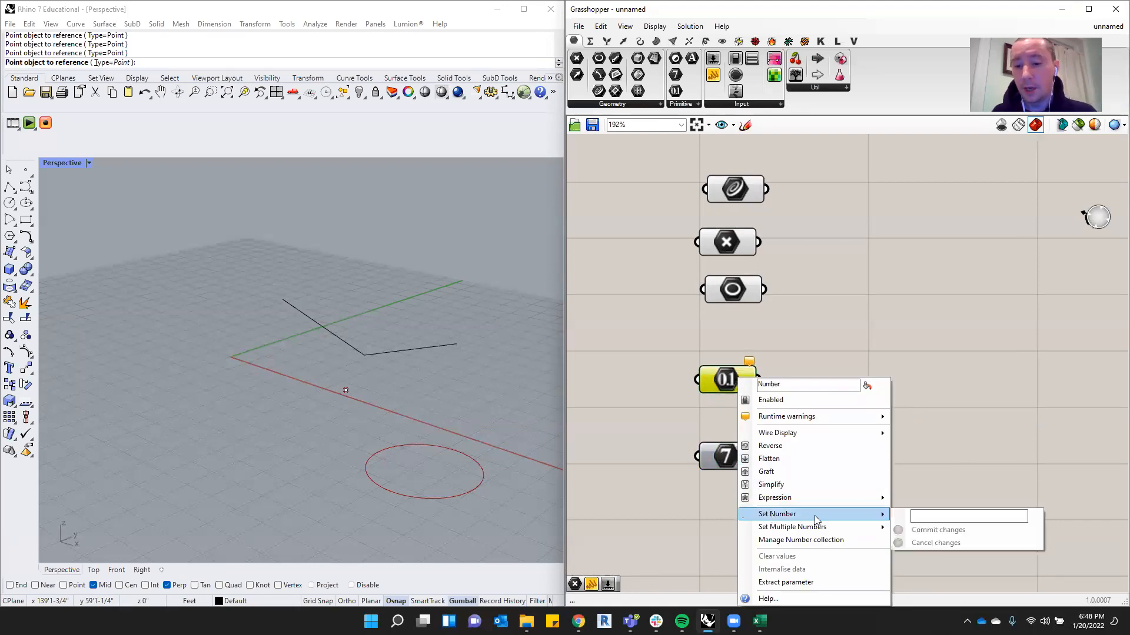
{"action": "left_click", "coordinate": [959, 520]}
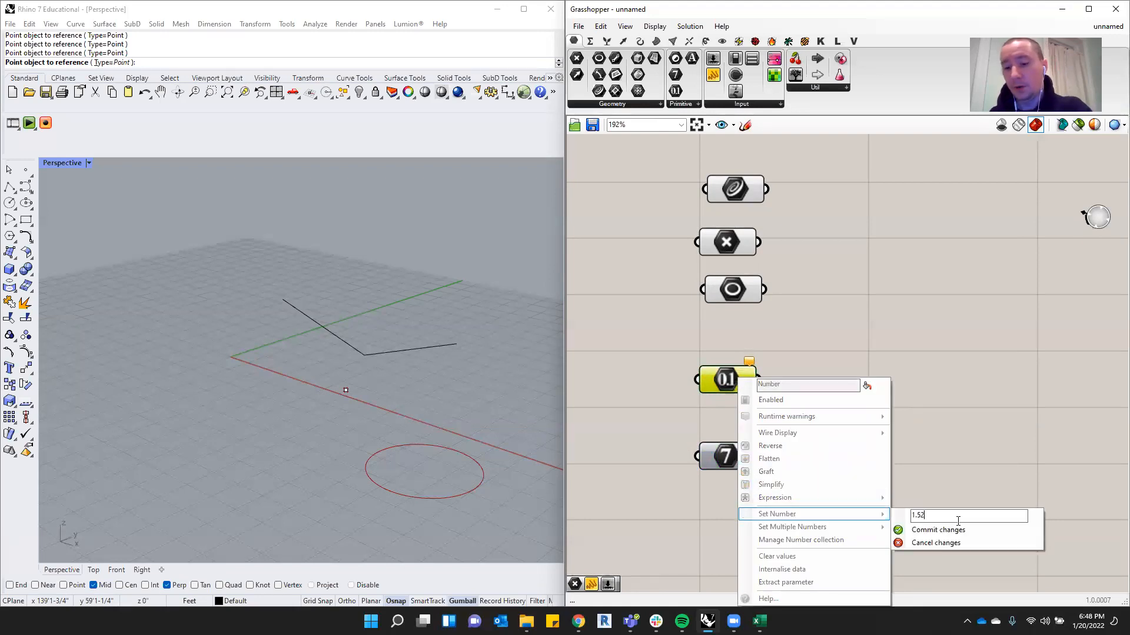
{"action": "type", "text": "1.5264"}
{"action": "left_click", "coordinate": [936, 530]}
{"action": "left_click", "coordinate": [808, 360]}
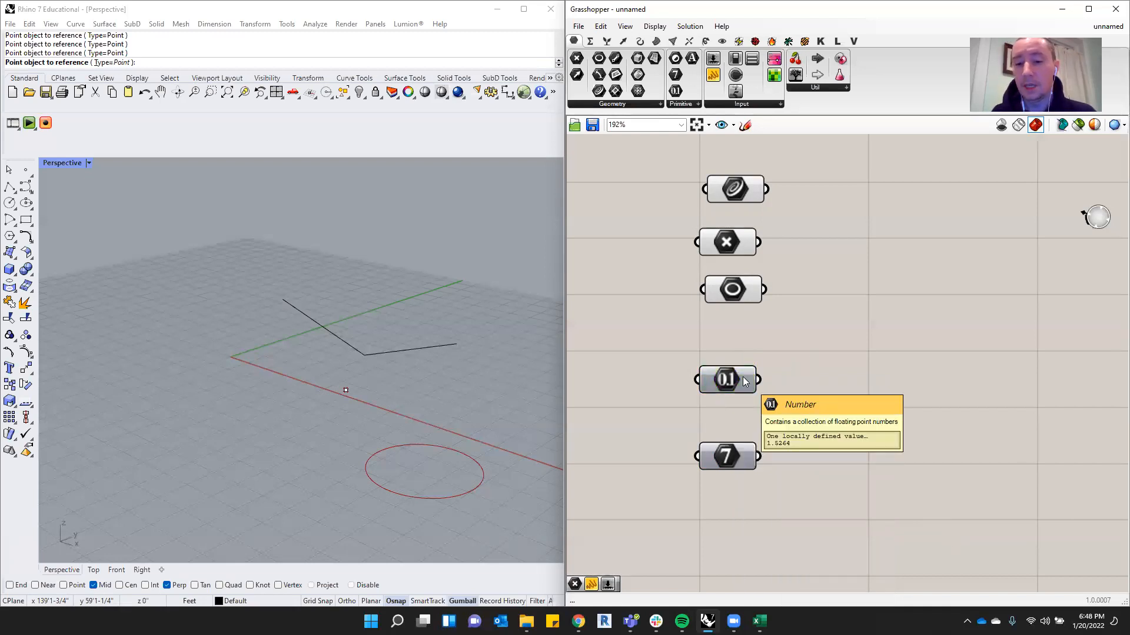
Move the Number parameter closer to the Integer parameter and shift both slightly down and left together.
{"action": "left_click_drag", "start_coordinate": [742, 377], "coordinate": [740, 387]}
{"action": "left_click", "coordinate": [809, 351]}
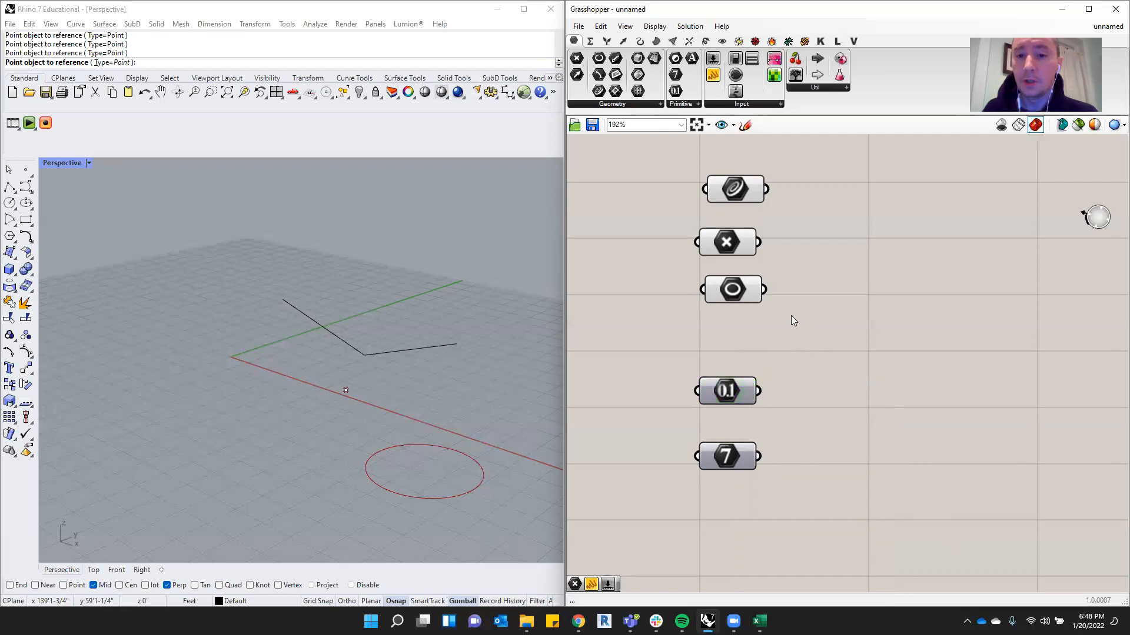
{"action": "left_click_drag", "start_coordinate": [800, 362], "coordinate": [676, 491]}
{"action": "mouse_move", "coordinate": [714, 395]}
{"action": "left_mouse_down"}
{"action": "mouse_move", "coordinate": [700, 391]}
{"action": "mouse_move", "coordinate": [721, 401]}
{"action": "left_mouse_up"}
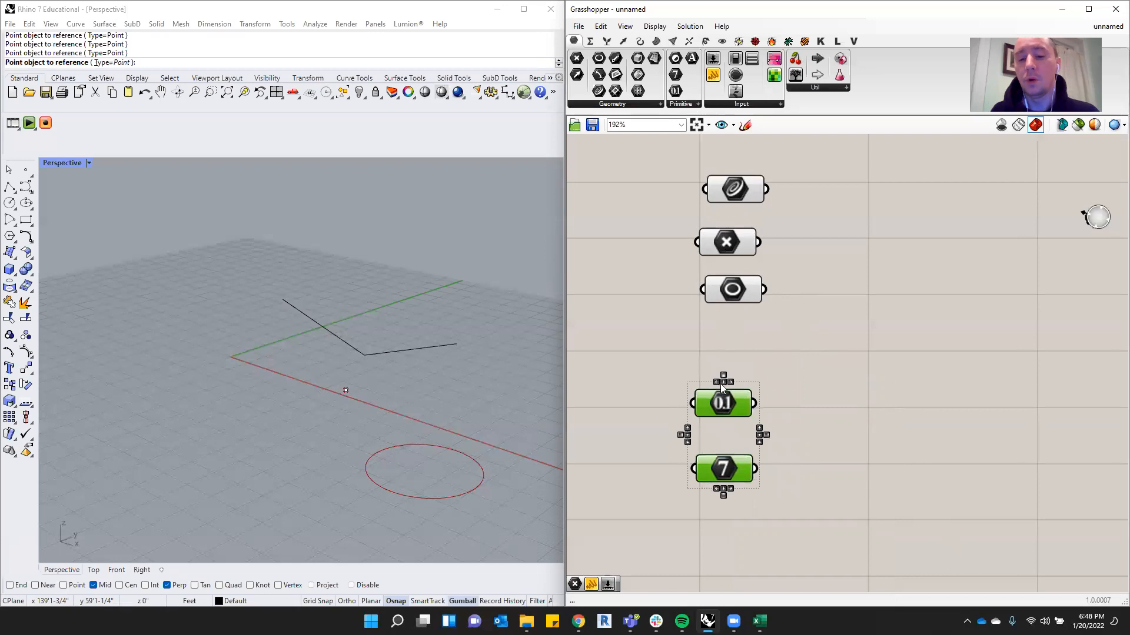
Add a Number Slider to the canvas and place it just below the Integer parameter.
{"action": "left_click", "coordinate": [754, 105]}
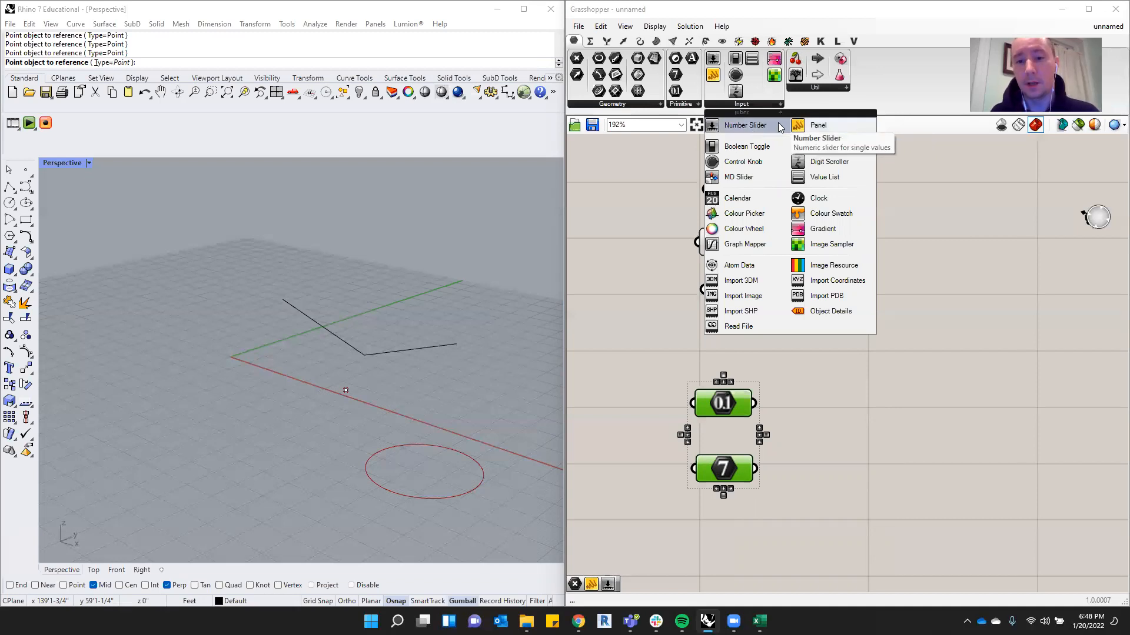
{"action": "left_click", "coordinate": [800, 124]}
{"action": "left_click", "coordinate": [860, 217]}
{"action": "left_click_drag", "start_coordinate": [815, 205], "coordinate": [782, 521]}
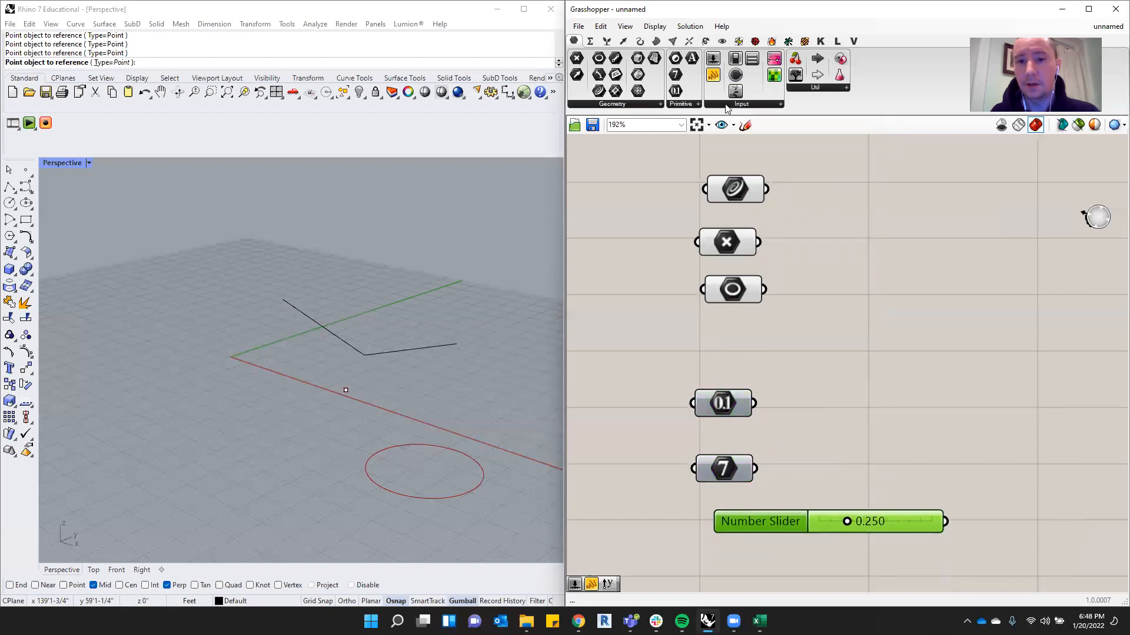
Add a Panel to the canvas in the open space to the right of the parameters.
{"action": "scroll", "coordinate": [825, 224], "scroll_direction": "down", "scroll_amount": 1}
{"action": "left_click", "coordinate": [860, 306]}
{"action": "left_click_drag", "start_coordinate": [862, 307], "coordinate": [959, 359]}
{"action": "scroll", "coordinate": [925, 317], "scroll_direction": "down", "scroll_amount": 2}
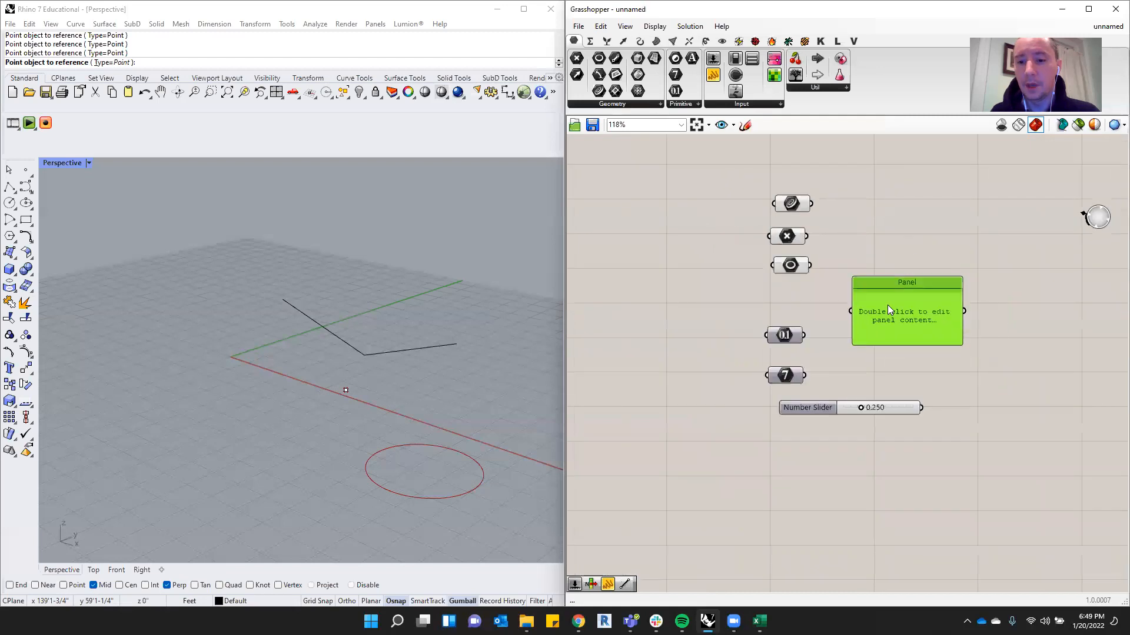
Move the Curve, Point and Circle group and the Number and Integer pair left into one column, clear of the Panel.
{"action": "left_click_drag", "start_coordinate": [827, 330], "coordinate": [759, 348]}
{"action": "left_click_drag", "start_coordinate": [819, 165], "coordinate": [731, 261]}
{"action": "left_click", "coordinate": [801, 265]}
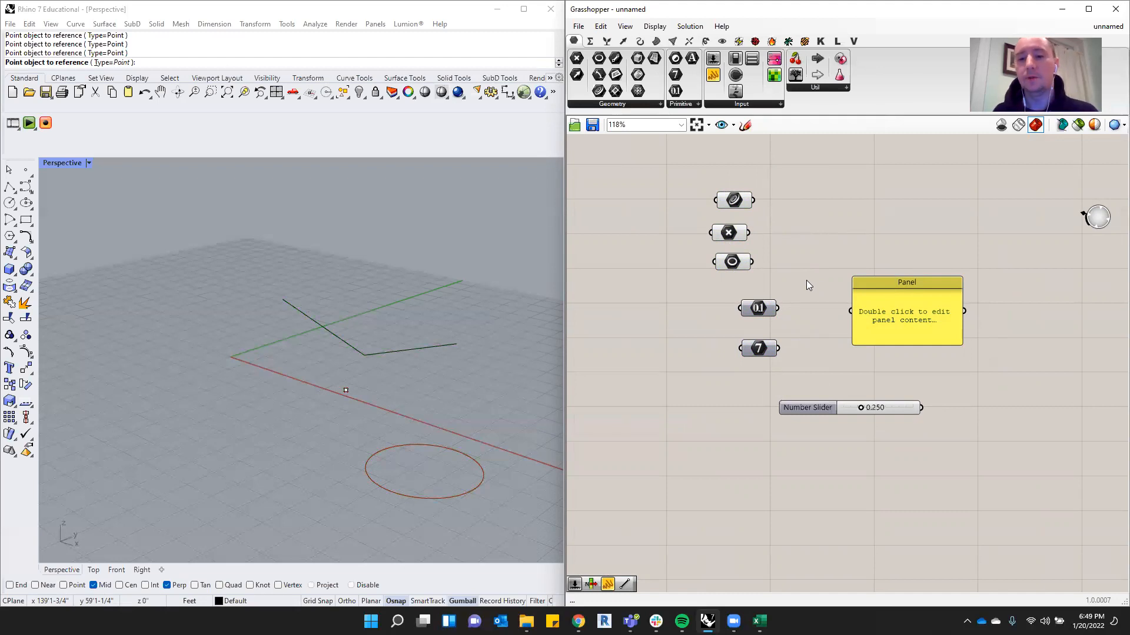
{"action": "left_click_drag", "start_coordinate": [786, 293], "coordinate": [738, 375]}
{"action": "left_click_drag", "start_coordinate": [763, 309], "coordinate": [740, 305]}
{"action": "left_click", "coordinate": [757, 321]}
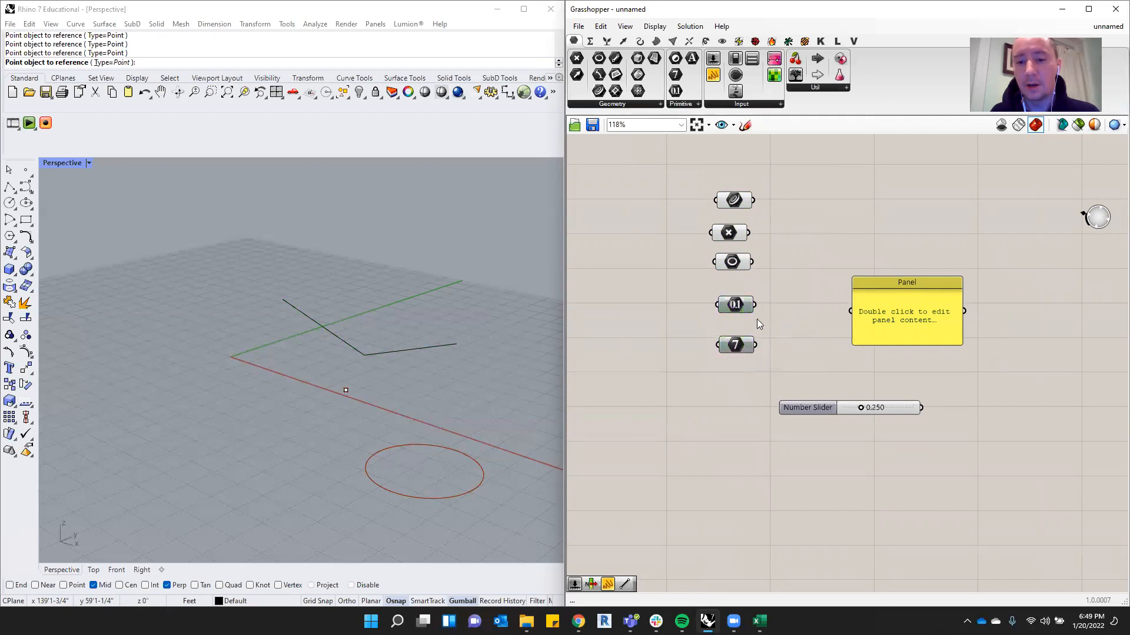
Connect the Integer, Circle, Point and Curve outputs to the Panel in turn to read each parameter's contents.
{"action": "left_click_drag", "start_coordinate": [755, 346], "coordinate": [853, 329]}
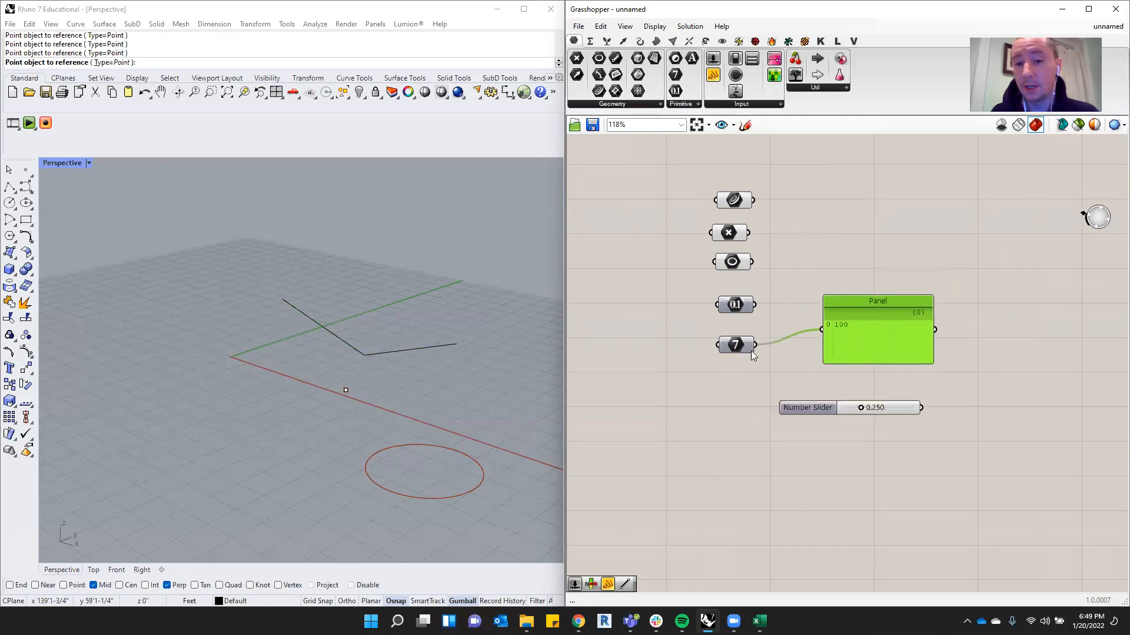
{"action": "left_click_drag", "start_coordinate": [752, 261], "coordinate": [837, 258]}
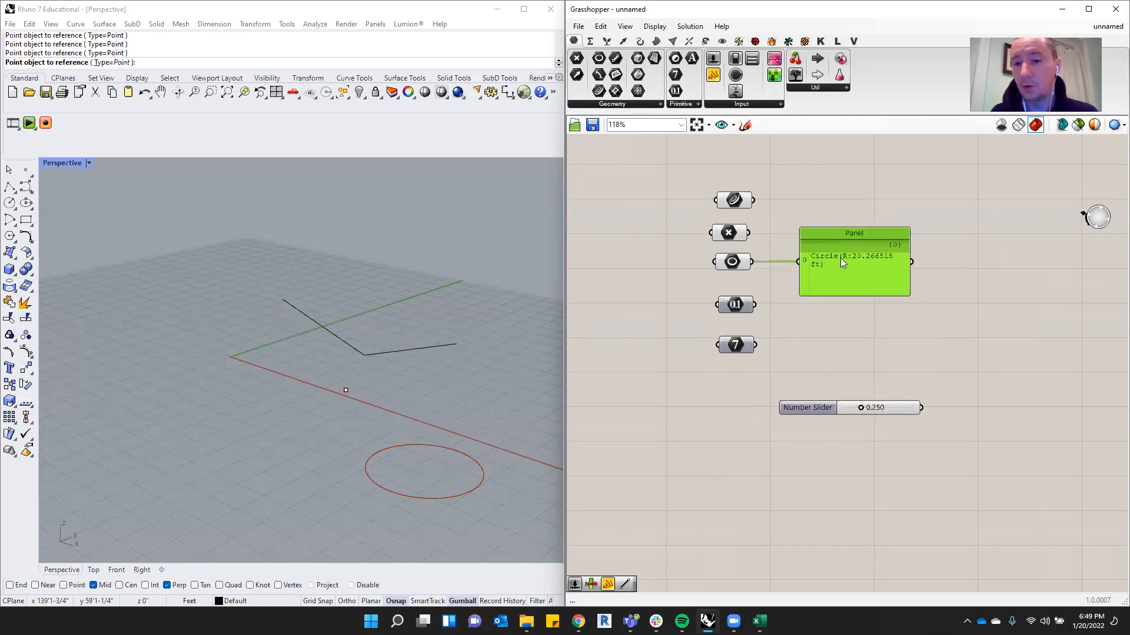
{"action": "left_click_drag", "start_coordinate": [747, 233], "coordinate": [798, 261]}
{"action": "left_click_drag", "start_coordinate": [754, 200], "coordinate": [824, 225]}
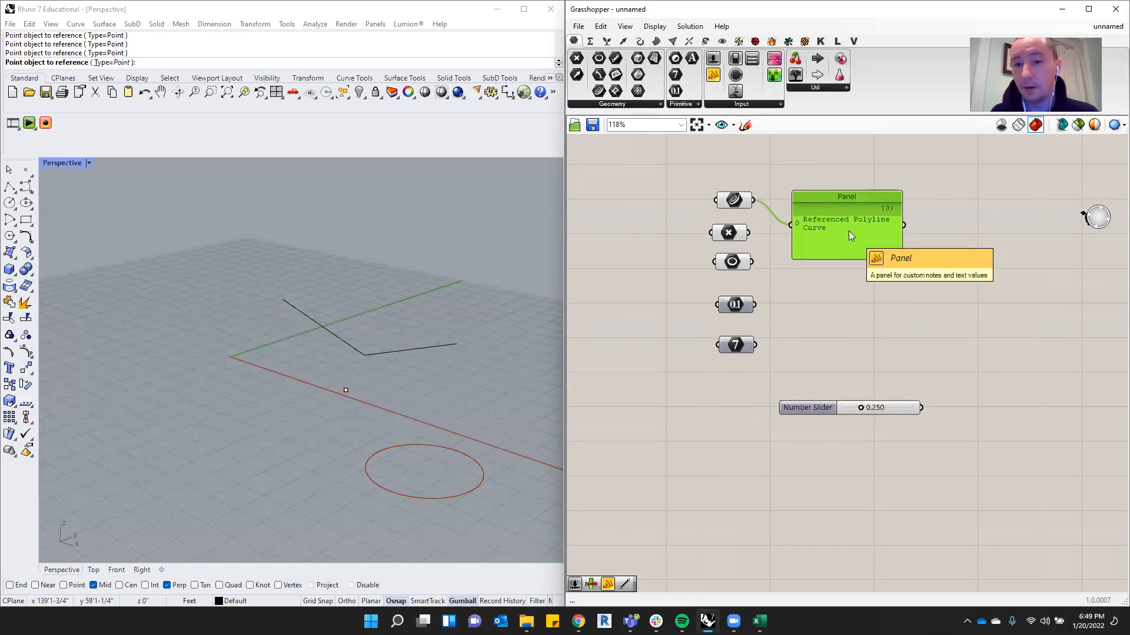
Position the Panel beside the Curve parameter and adjust the parameter so their connecting wire runs straight.
{"action": "left_click_drag", "start_coordinate": [847, 241], "coordinate": [842, 257]}
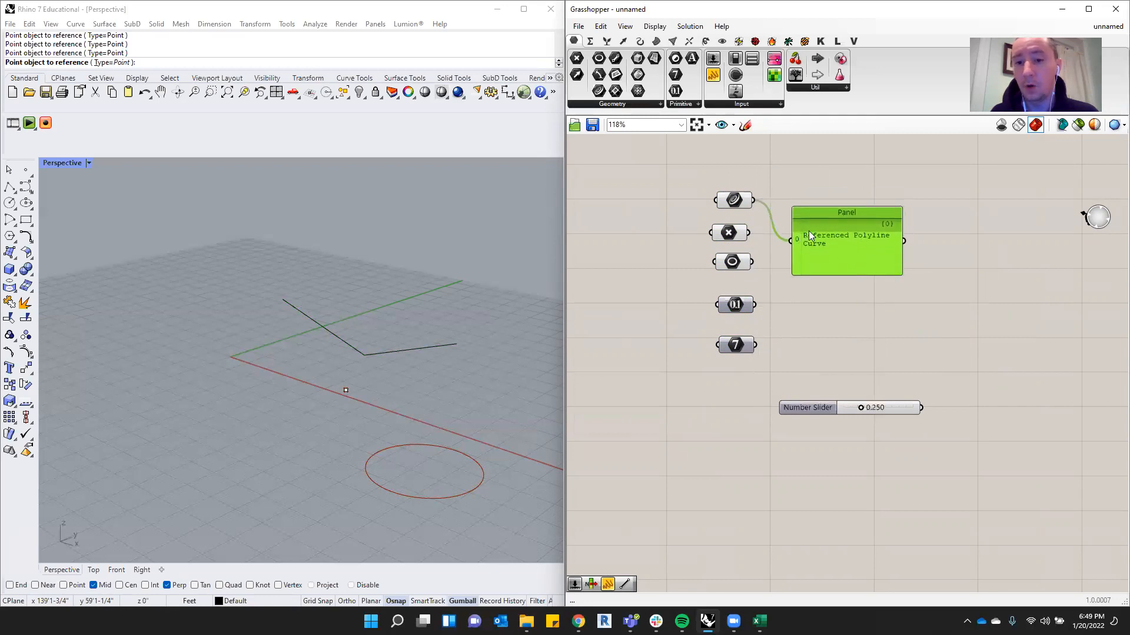
{"action": "left_click_drag", "start_coordinate": [848, 241], "coordinate": [831, 197]}
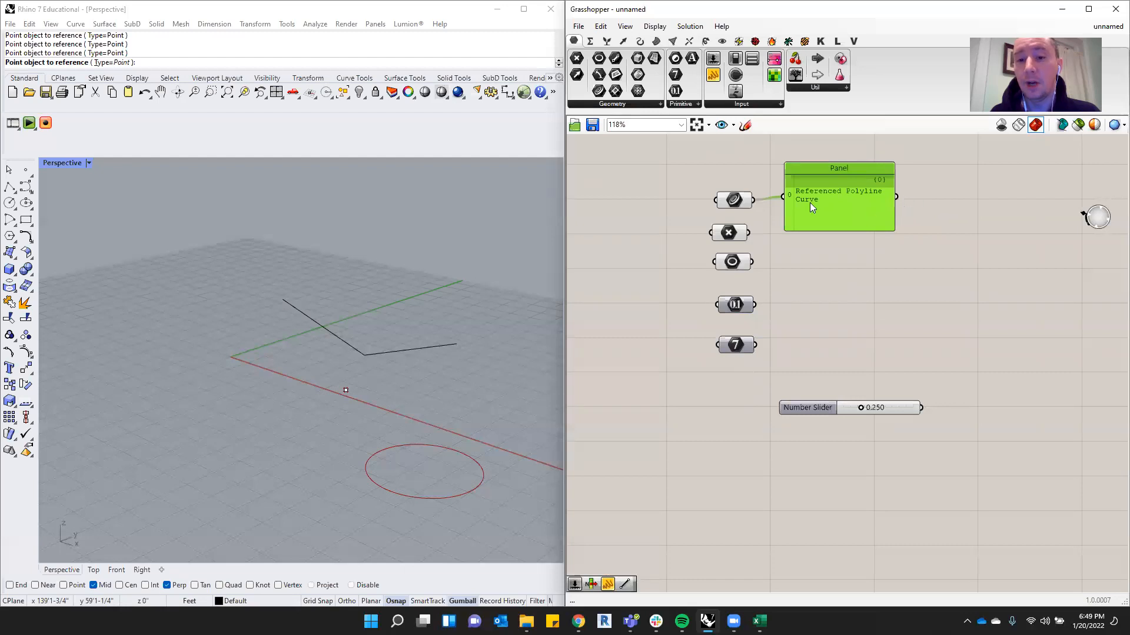
{"action": "left_click_drag", "start_coordinate": [740, 204], "coordinate": [733, 200]}
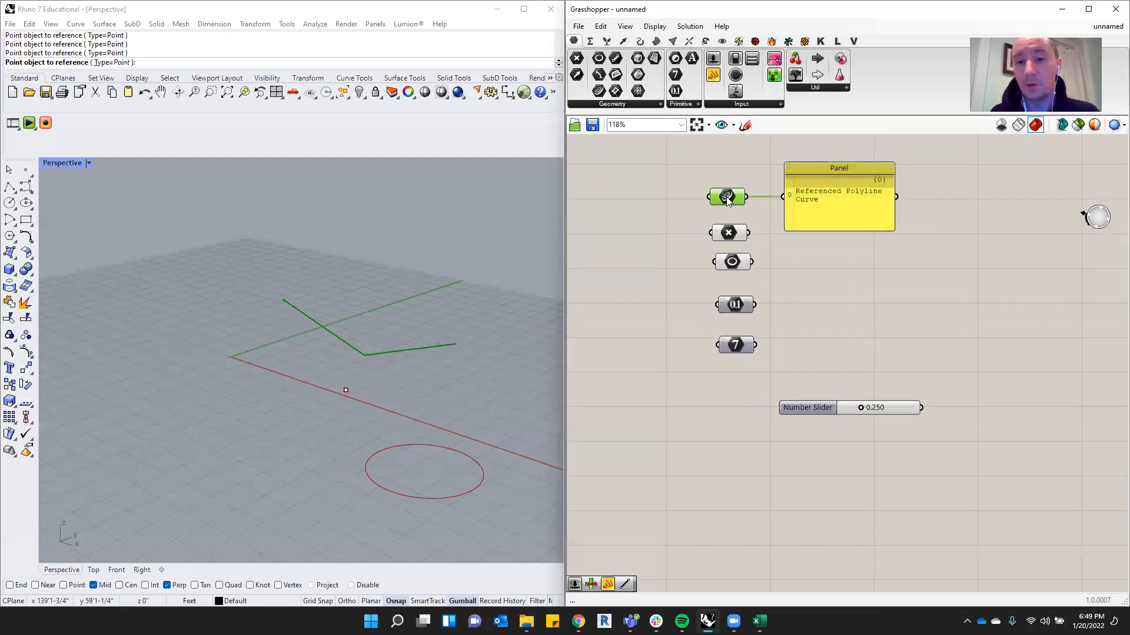
{"action": "left_click_drag", "start_coordinate": [900, 200], "coordinate": [1020, 213]}
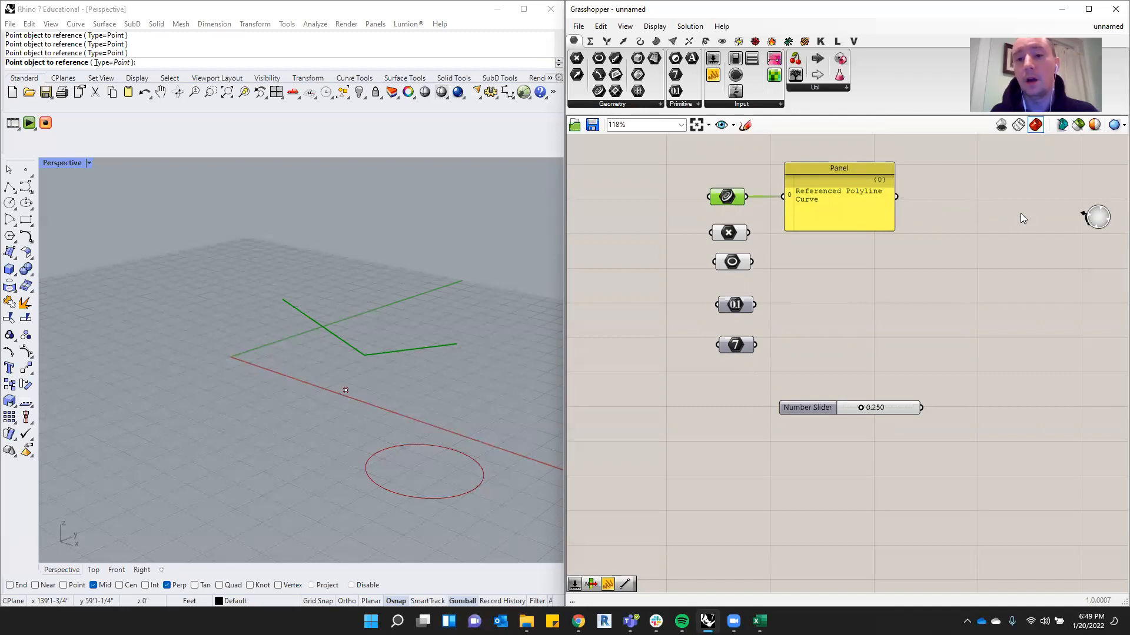
{"action": "mouse_move", "coordinate": [845, 218]}
{"action": "left_mouse_down"}
{"action": "mouse_move", "coordinate": [860, 219]}
{"action": "mouse_move", "coordinate": [847, 223]}
{"action": "left_mouse_up"}
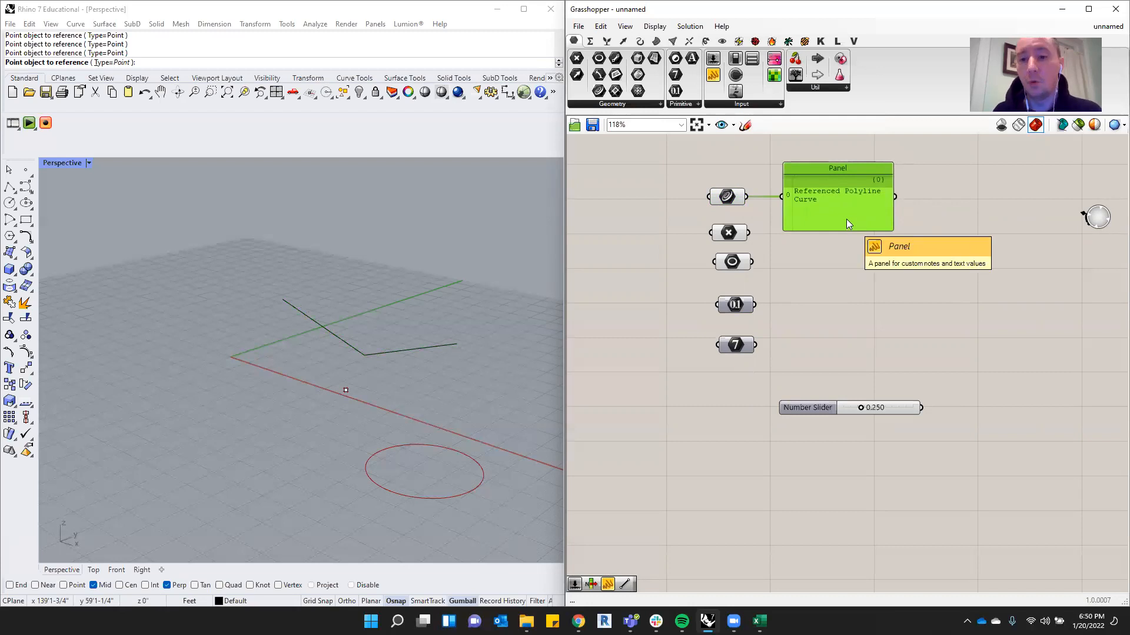
Move the Number Slider beneath the Integer parameter and raise its value to 0.684.
{"action": "left_click_drag", "start_coordinate": [815, 411], "coordinate": [730, 399]}
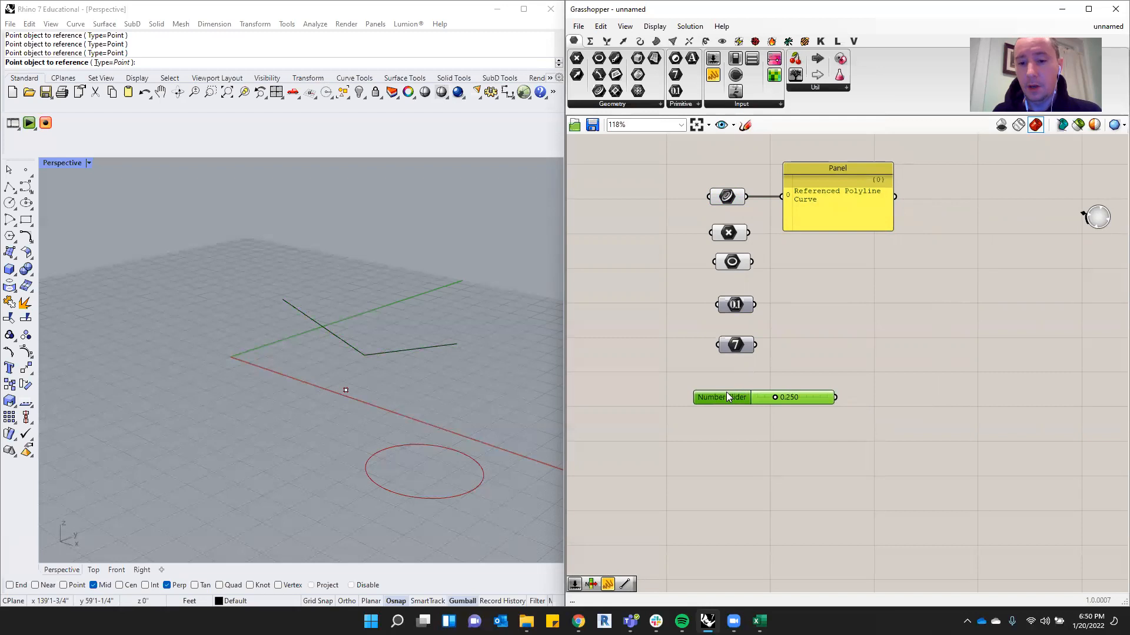
{"action": "left_click_drag", "start_coordinate": [722, 395], "coordinate": [699, 398]}
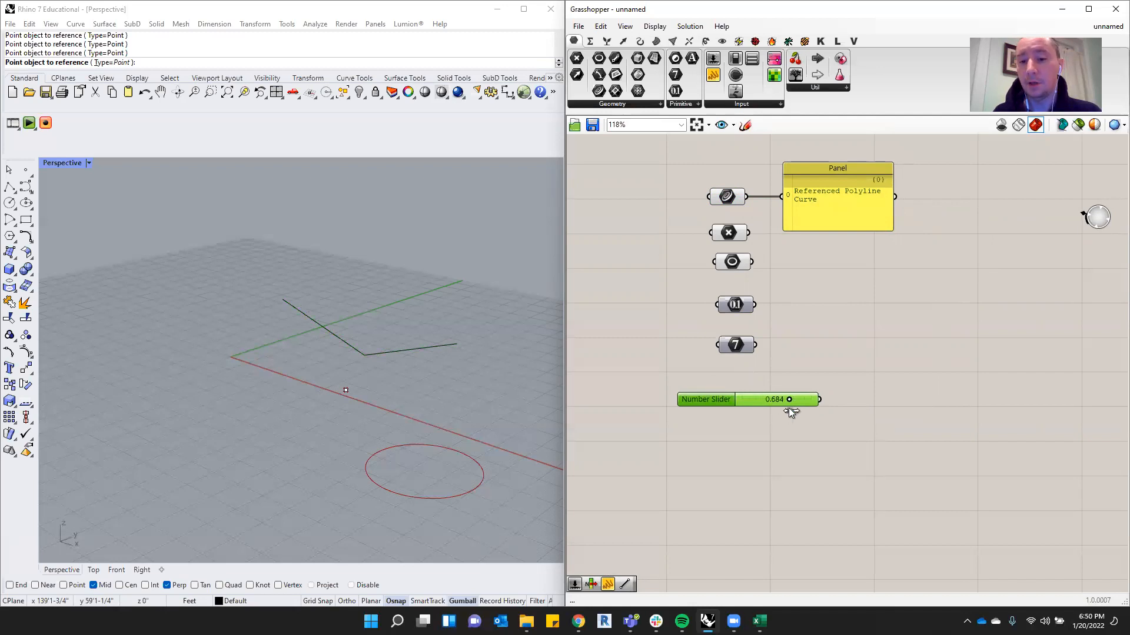
Move the Panel beside the Number Slider, feed the slider into it and set the slider's value to 0.514.
{"action": "left_click_drag", "start_coordinate": [837, 213], "coordinate": [867, 306]}
{"action": "left_click_drag", "start_coordinate": [821, 399], "coordinate": [865, 426]}
{"action": "left_click_drag", "start_coordinate": [788, 400], "coordinate": [775, 398]}
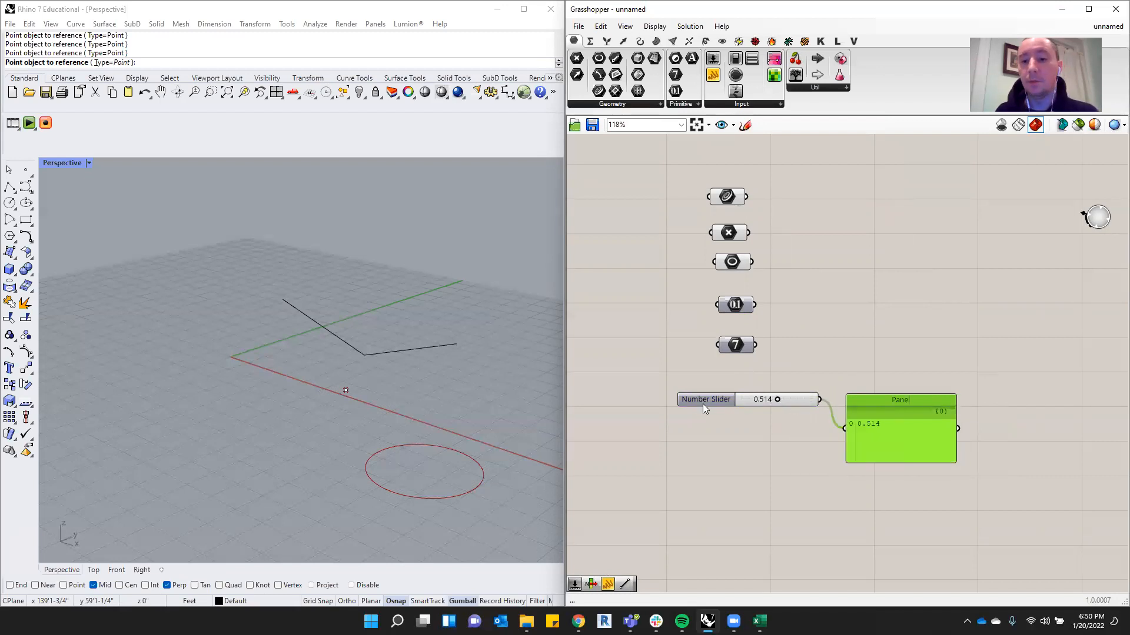
{"action": "left_click_drag", "start_coordinate": [703, 404], "coordinate": [680, 409]}
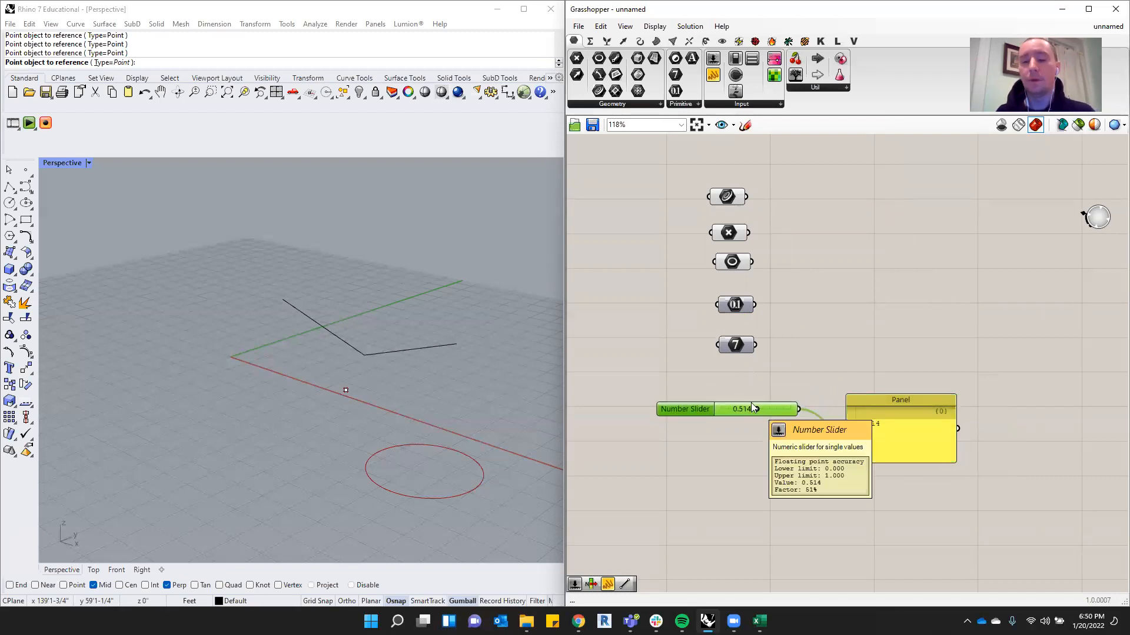
{"action": "left_click_drag", "start_coordinate": [704, 411], "coordinate": [704, 421]}
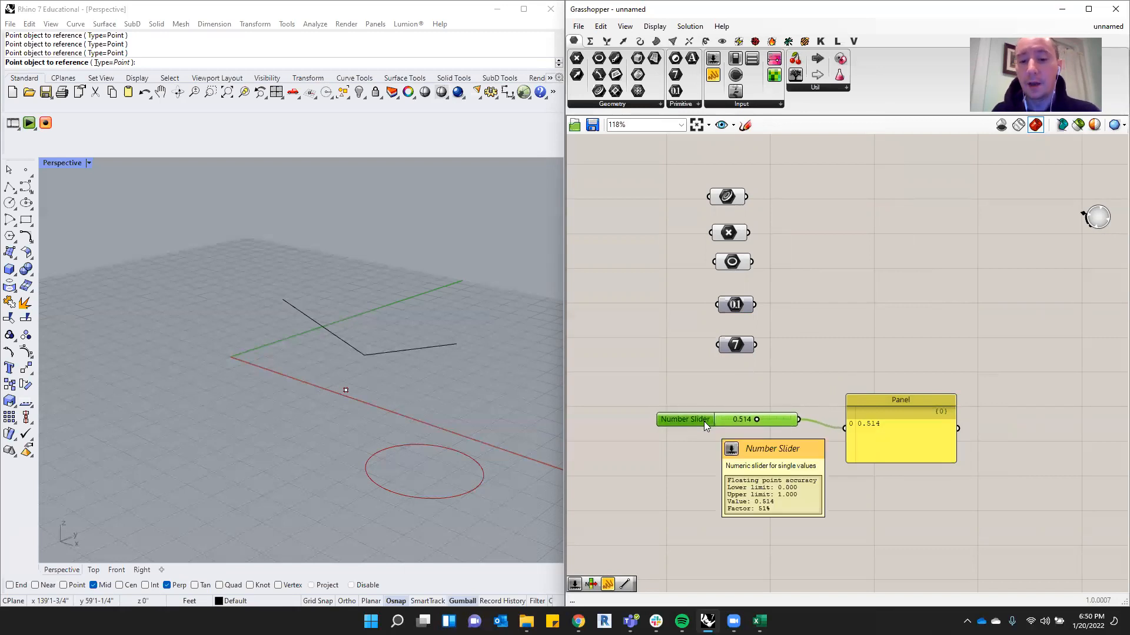
Rename the Number Slider with a first name in possessive form plus "Slider", and shift it slightly down and left.
{"action": "double_click", "coordinate": [704, 421]}
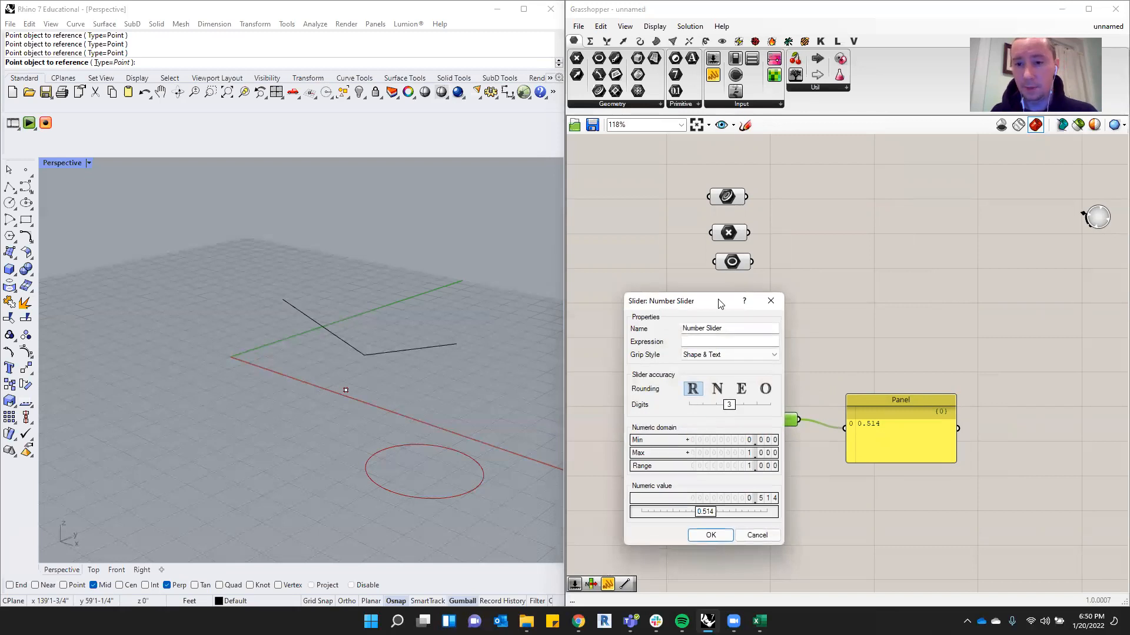
{"action": "left_click_drag", "start_coordinate": [719, 303], "coordinate": [899, 145]}
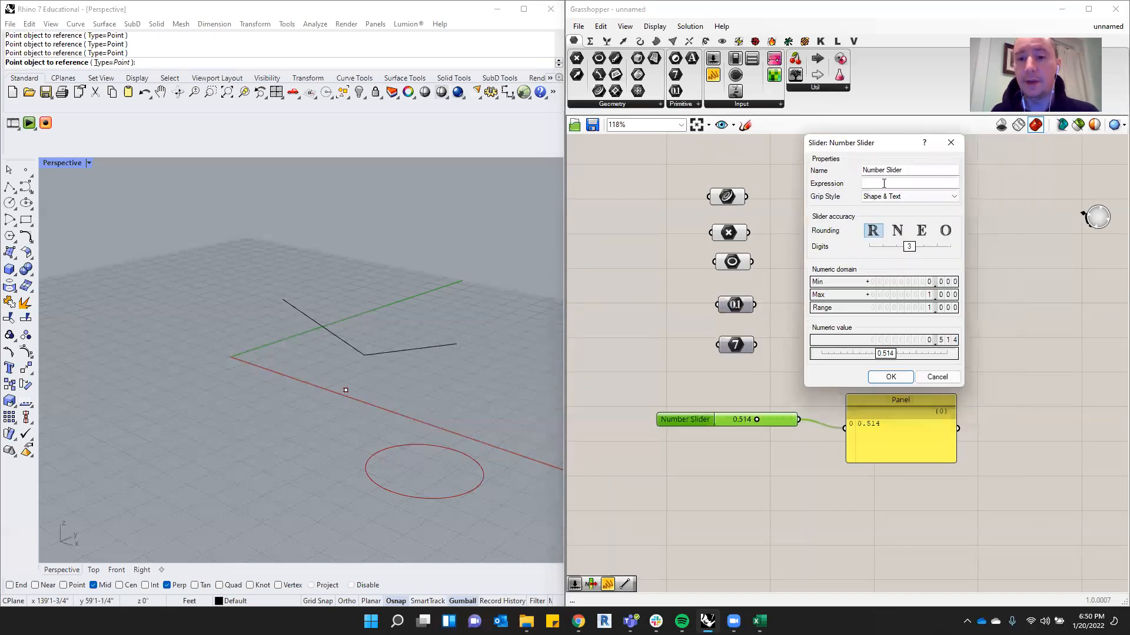
{"action": "left_click_drag", "start_coordinate": [904, 171], "coordinate": [865, 172]}
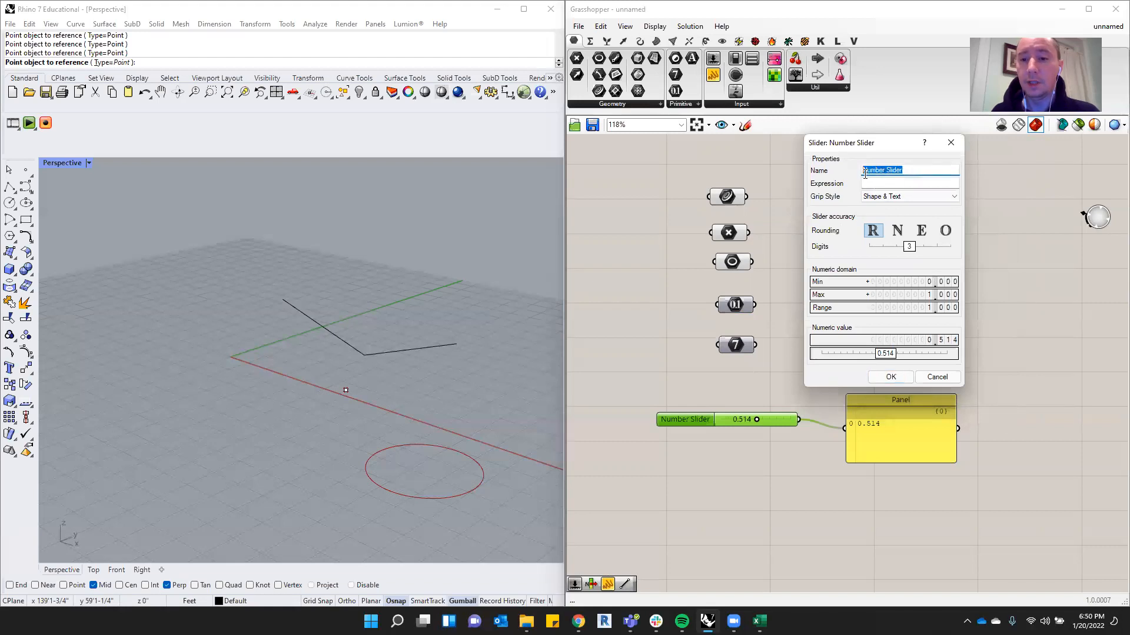
{"action": "type", "text": "Dan"}
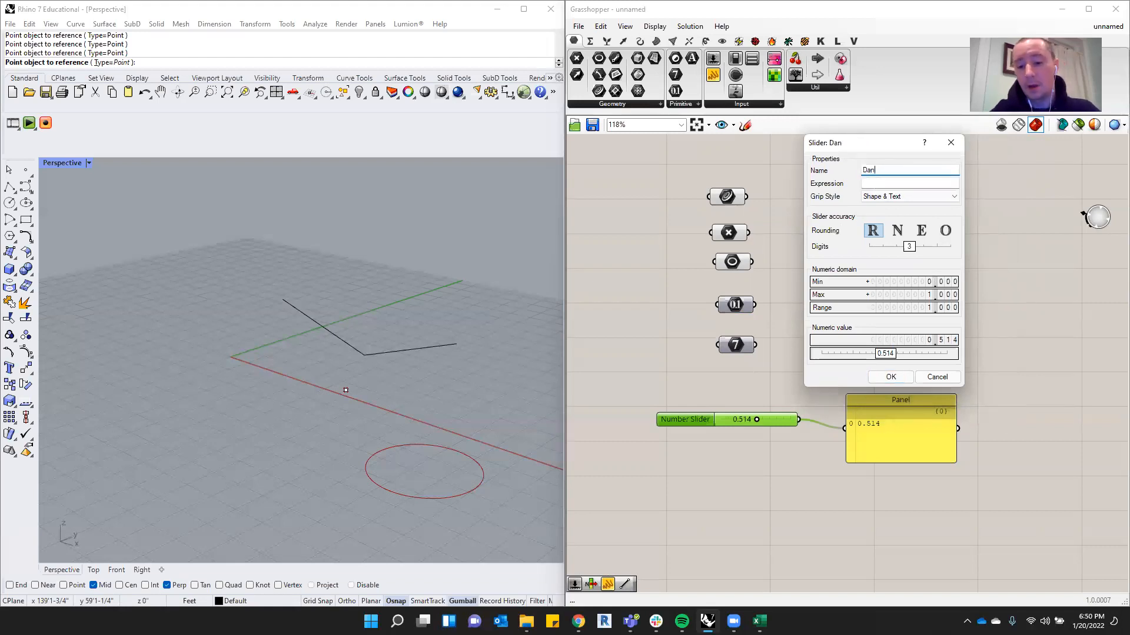
{"action": "type", "text": "e's Slider"}
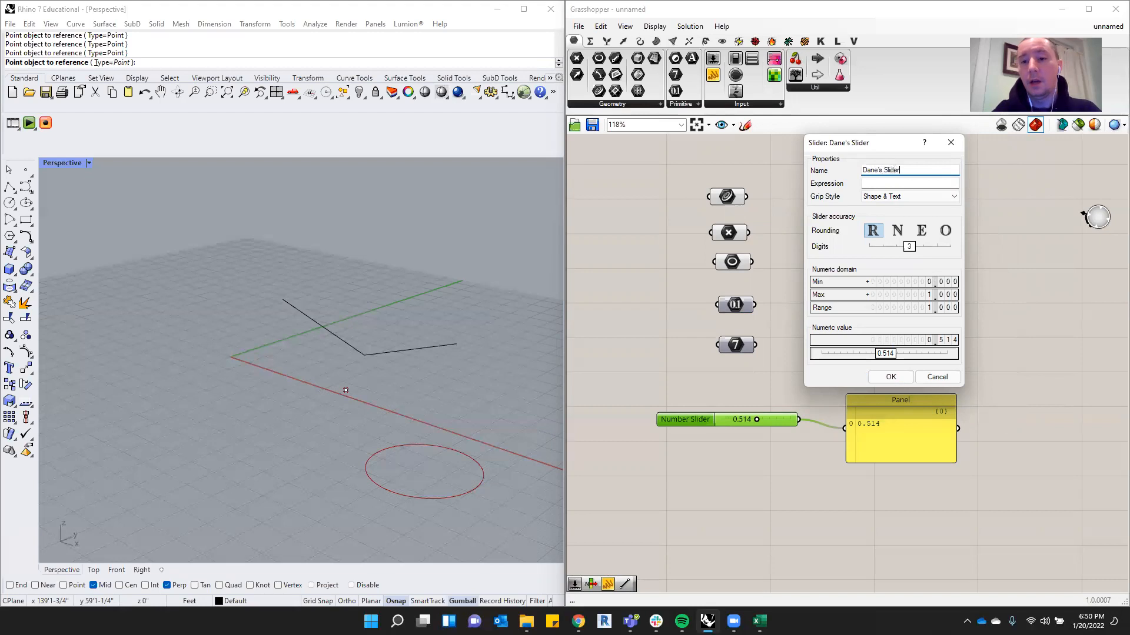
{"action": "left_click", "coordinate": [890, 376]}
{"action": "left_click_drag", "start_coordinate": [683, 418], "coordinate": [676, 416]}
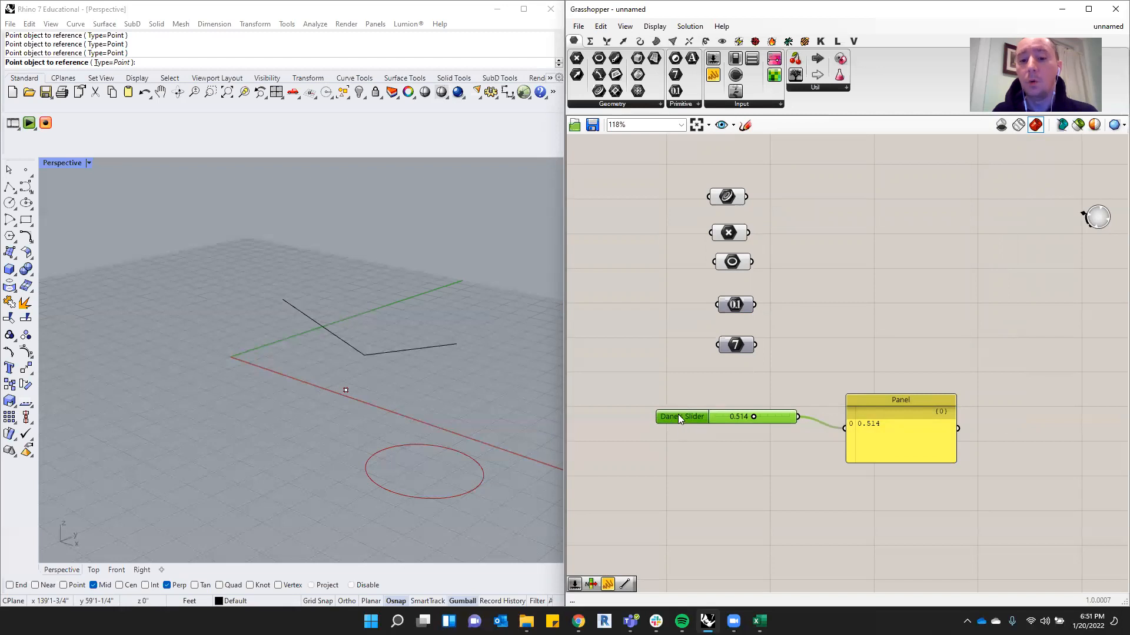
{"action": "left_click_drag", "start_coordinate": [680, 418], "coordinate": [675, 427]}
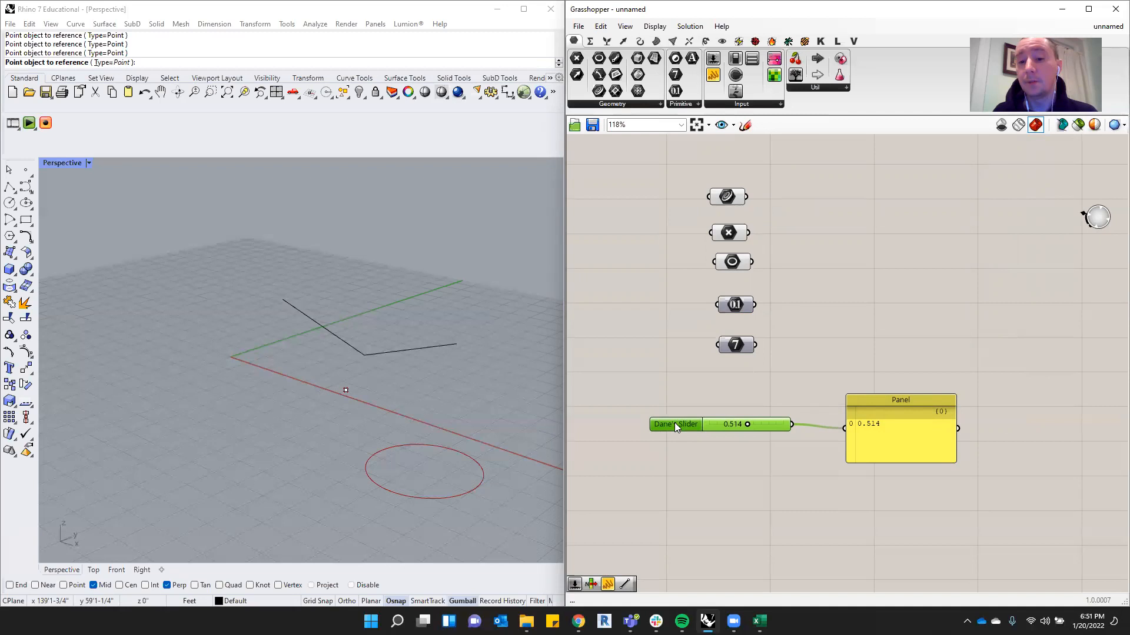
Raise the Number Slider's maximum to 20 and set its value to 8.944.
{"action": "mouse_move", "coordinate": [674, 426]}
{"action": "left_mouse_down"}
{"action": "mouse_move", "coordinate": [674, 408]}
{"action": "mouse_move", "coordinate": [677, 418]}
{"action": "left_mouse_up"}
{"action": "double_click", "coordinate": [676, 418]}
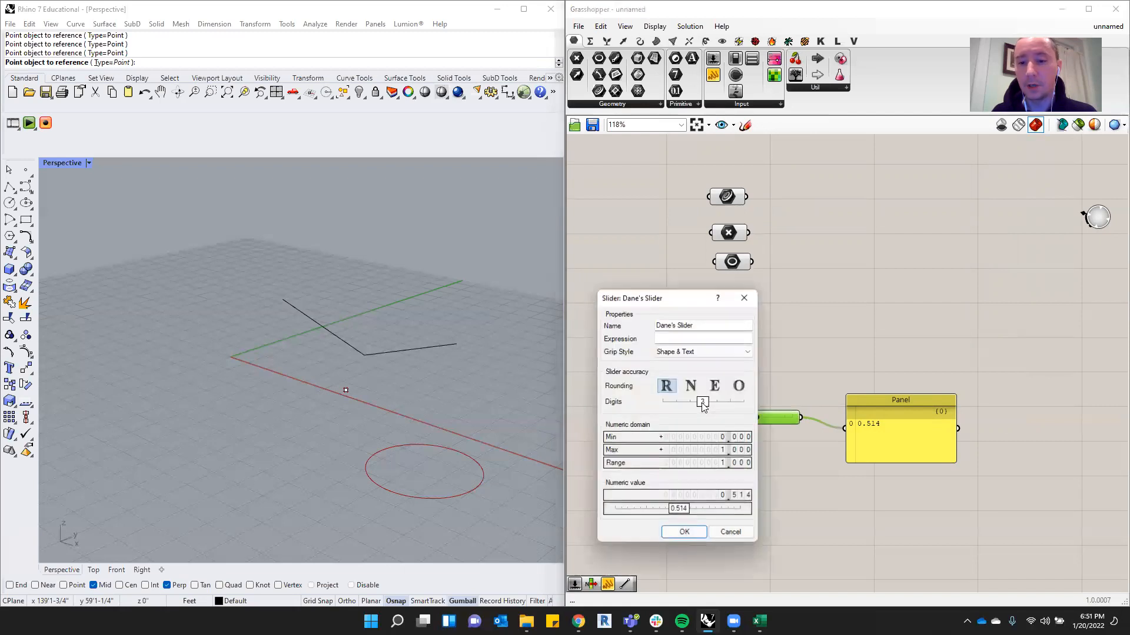
{"action": "left_click_drag", "start_coordinate": [684, 300], "coordinate": [835, 170]}
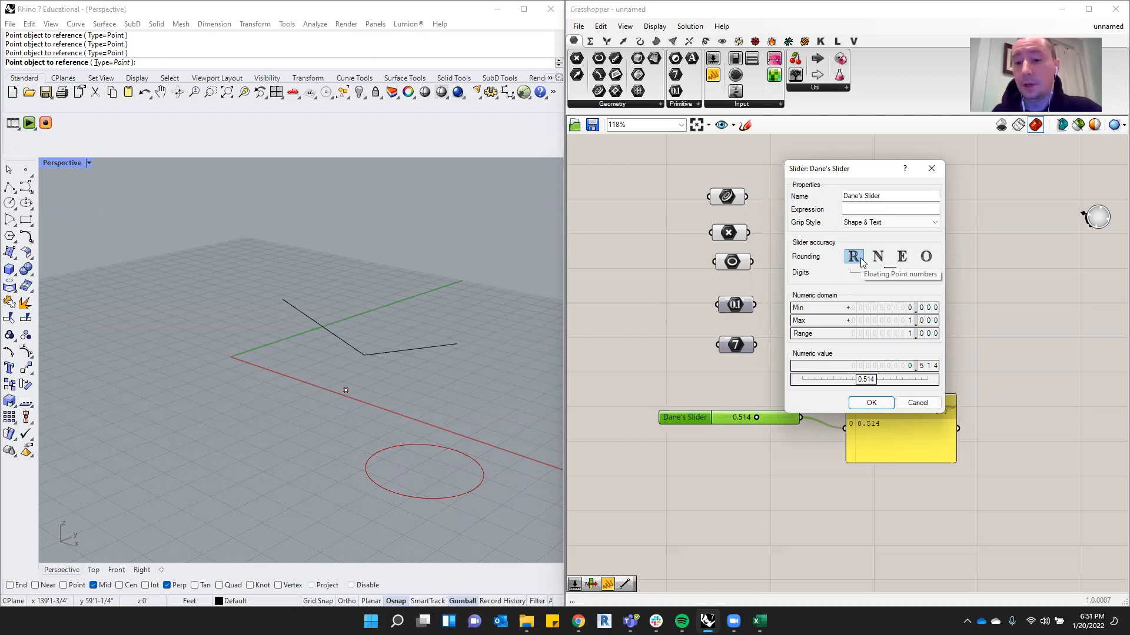
{"action": "double_click", "coordinate": [892, 321]}
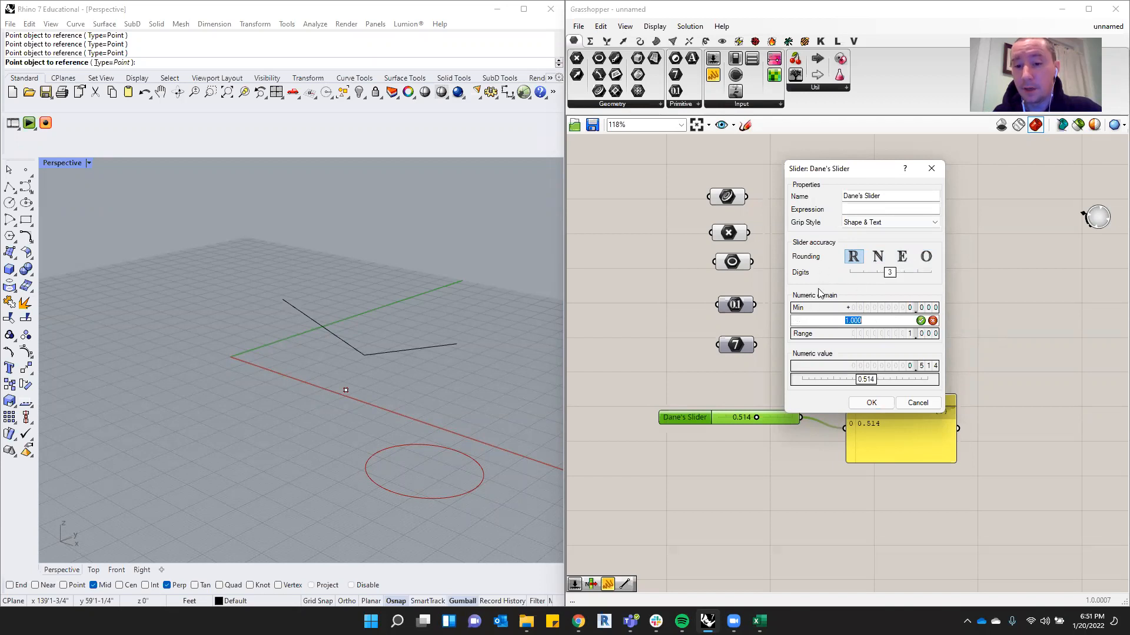
{"action": "left_click", "coordinate": [875, 209]}
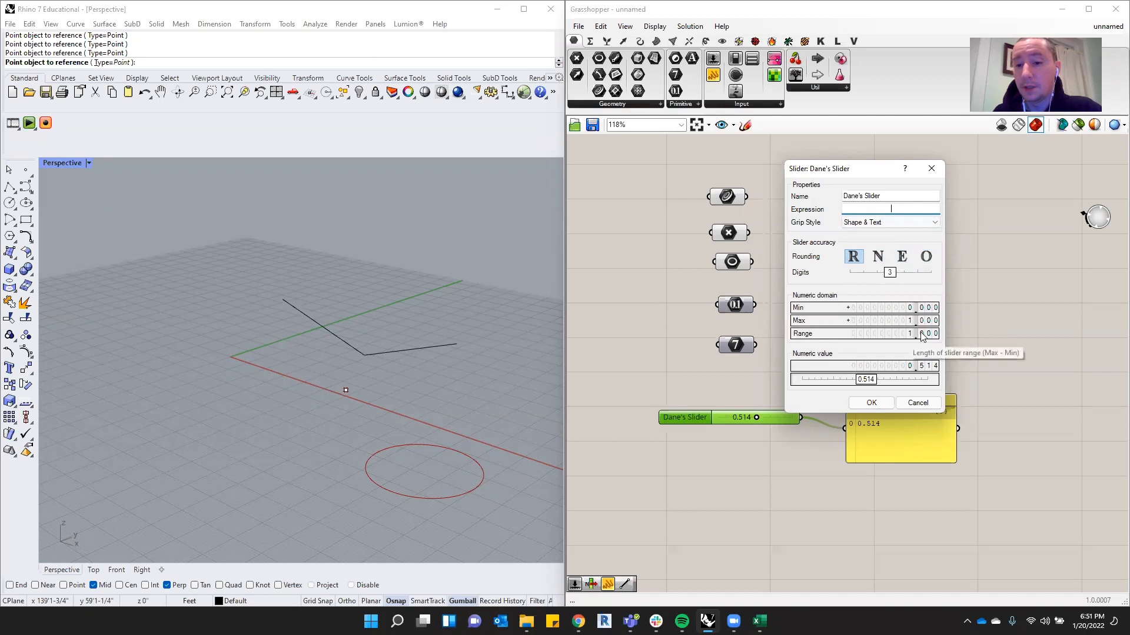
{"action": "left_click_drag", "start_coordinate": [874, 386], "coordinate": [942, 382]}
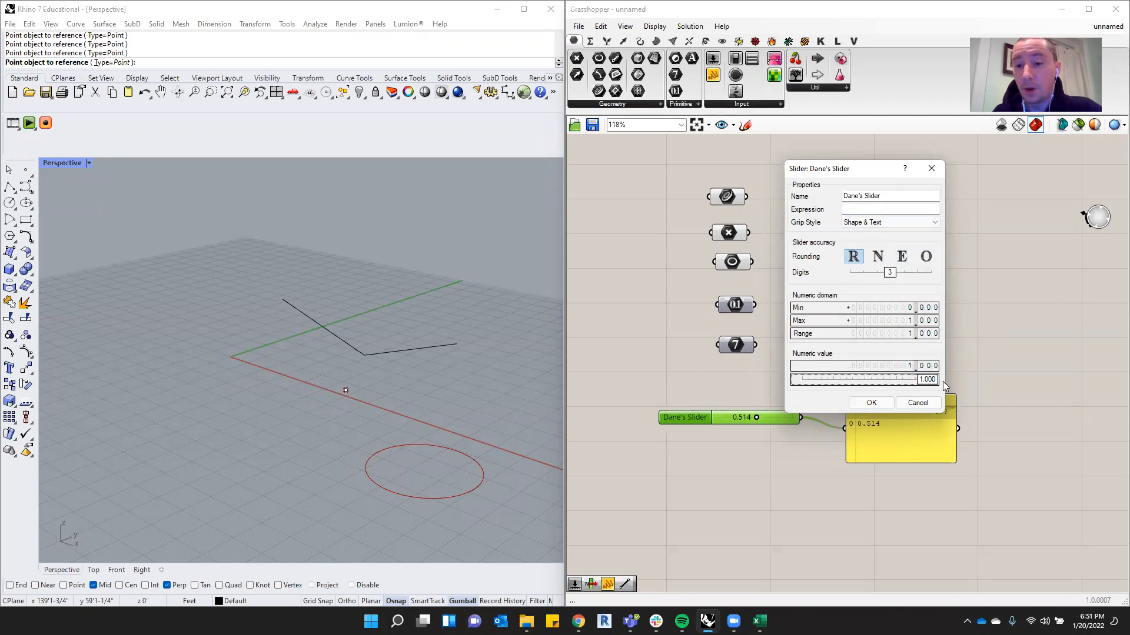
{"action": "double_click", "coordinate": [900, 321]}
{"action": "type", "text": "20"}
{"action": "key", "text": "Return"}
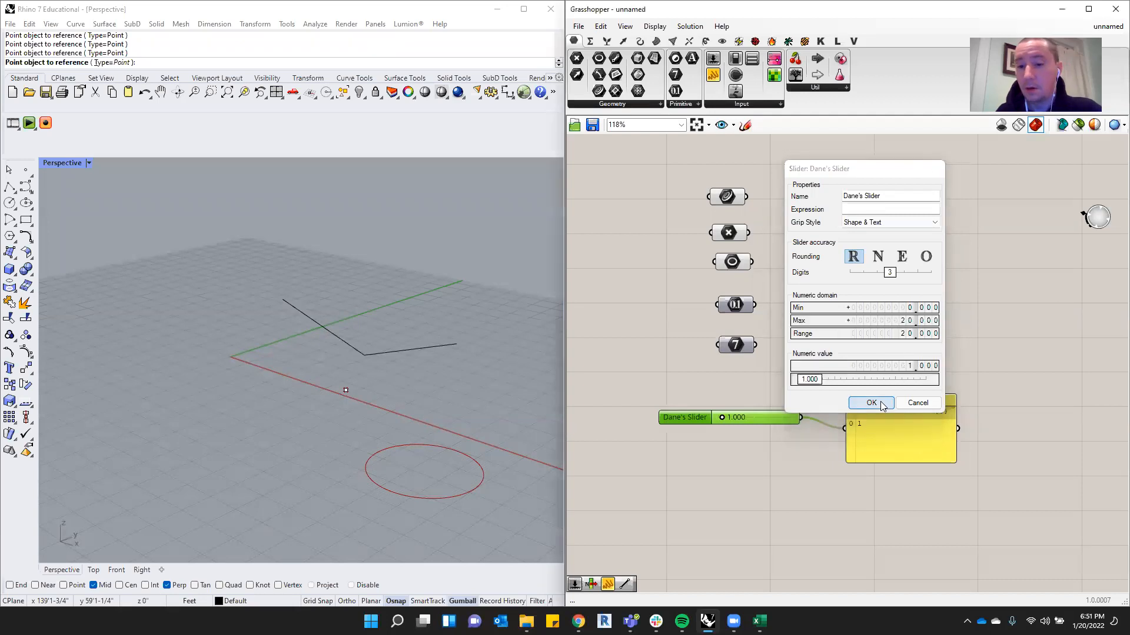
{"action": "left_click", "coordinate": [872, 402]}
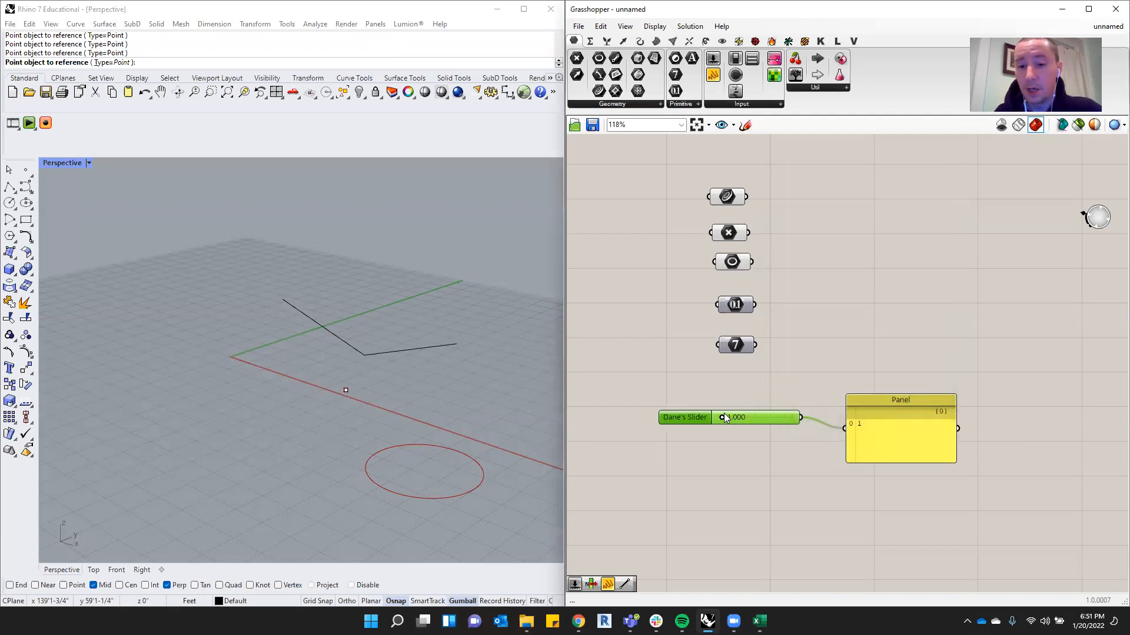
{"action": "left_click_drag", "start_coordinate": [723, 416], "coordinate": [750, 422]}
Switch the Number Slider's rounding to integer numbers and set its value to 5.
{"action": "double_click", "coordinate": [676, 423]}
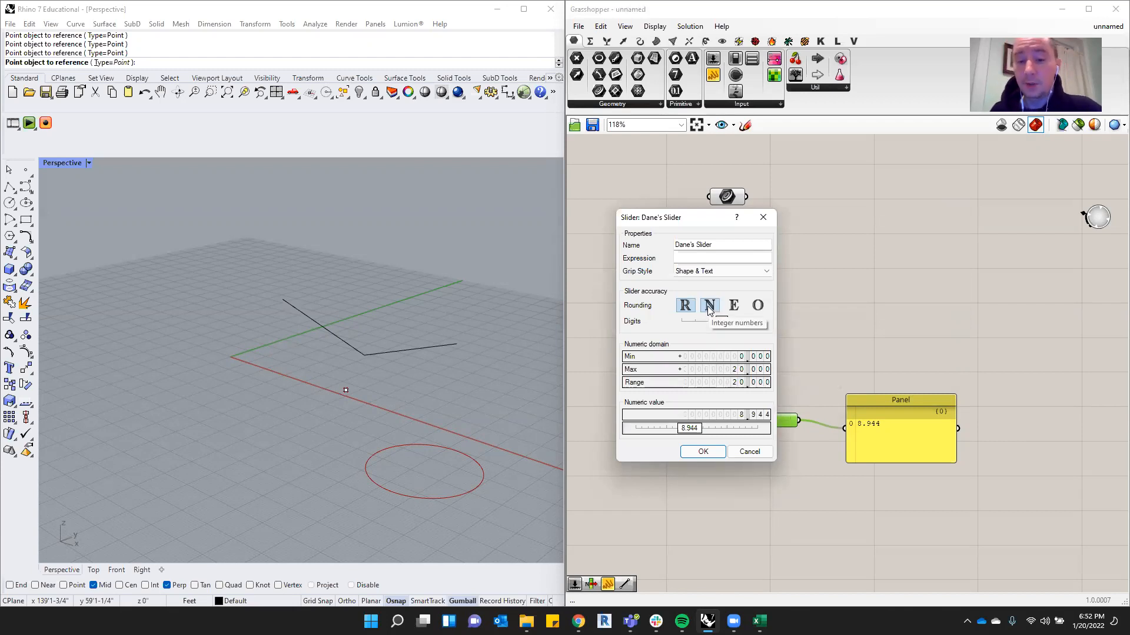
{"action": "left_click", "coordinate": [708, 305]}
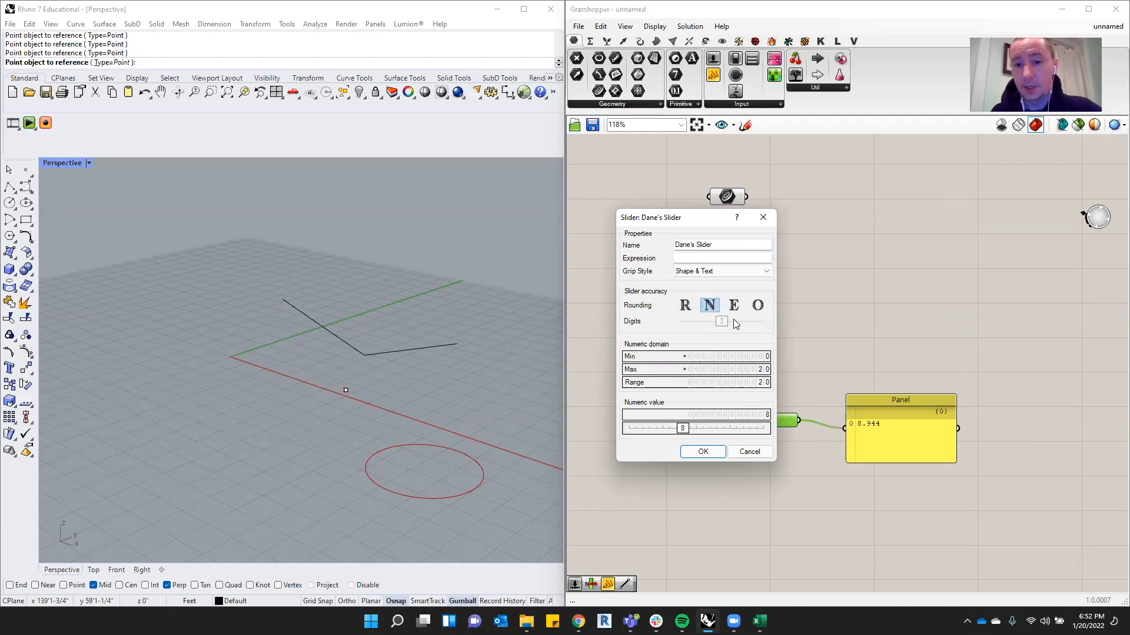
{"action": "left_click", "coordinate": [719, 453]}
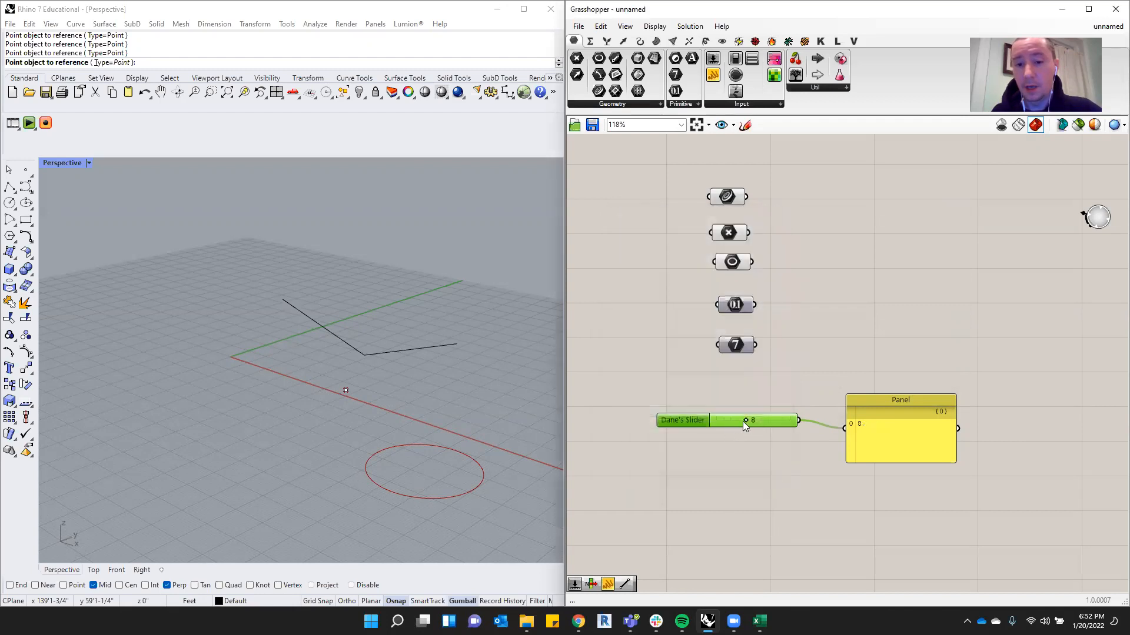
{"action": "mouse_move", "coordinate": [735, 421]}
{"action": "left_mouse_down"}
{"action": "mouse_move", "coordinate": [789, 429]}
{"action": "mouse_move", "coordinate": [749, 422]}
{"action": "left_mouse_up"}
Set the slider's numeric domain to a minimum of 10 and a maximum of 986, and set its value to 344.
{"action": "double_click", "coordinate": [686, 419]}
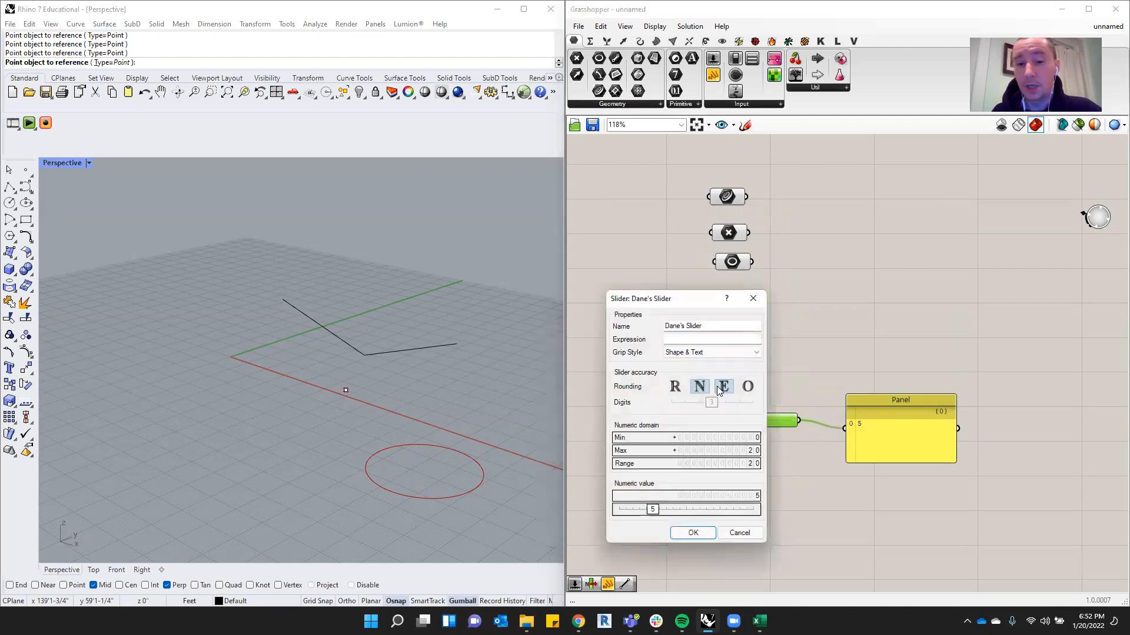
{"action": "double_click", "coordinate": [789, 342]}
{"action": "type", "text": "10"}
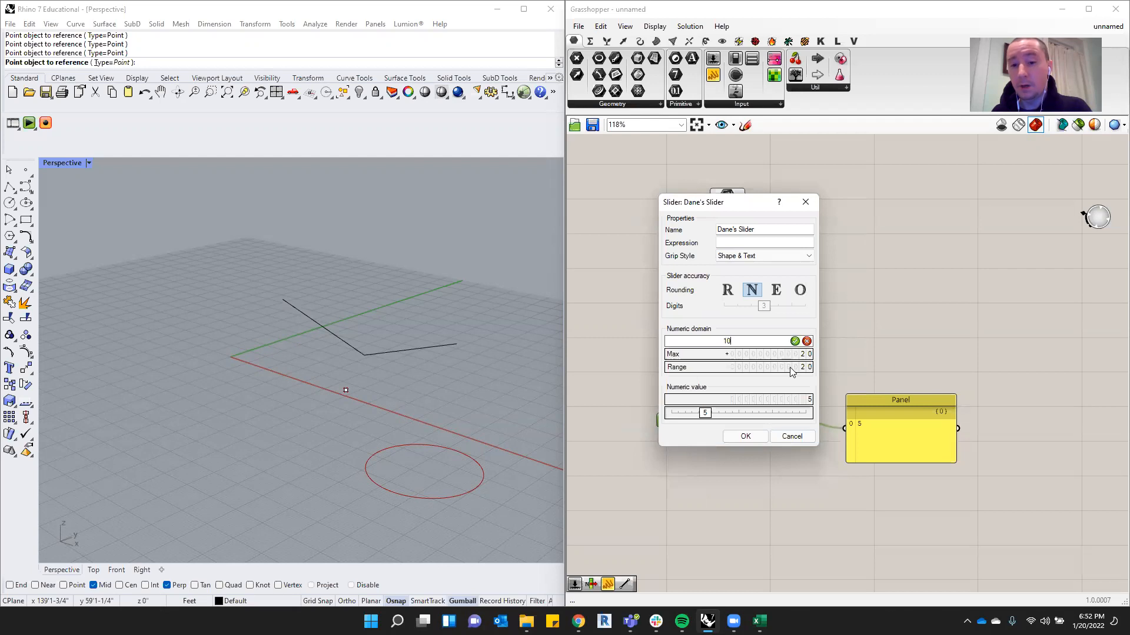
{"action": "key", "text": "Return"}
{"action": "double_click", "coordinate": [778, 356]}
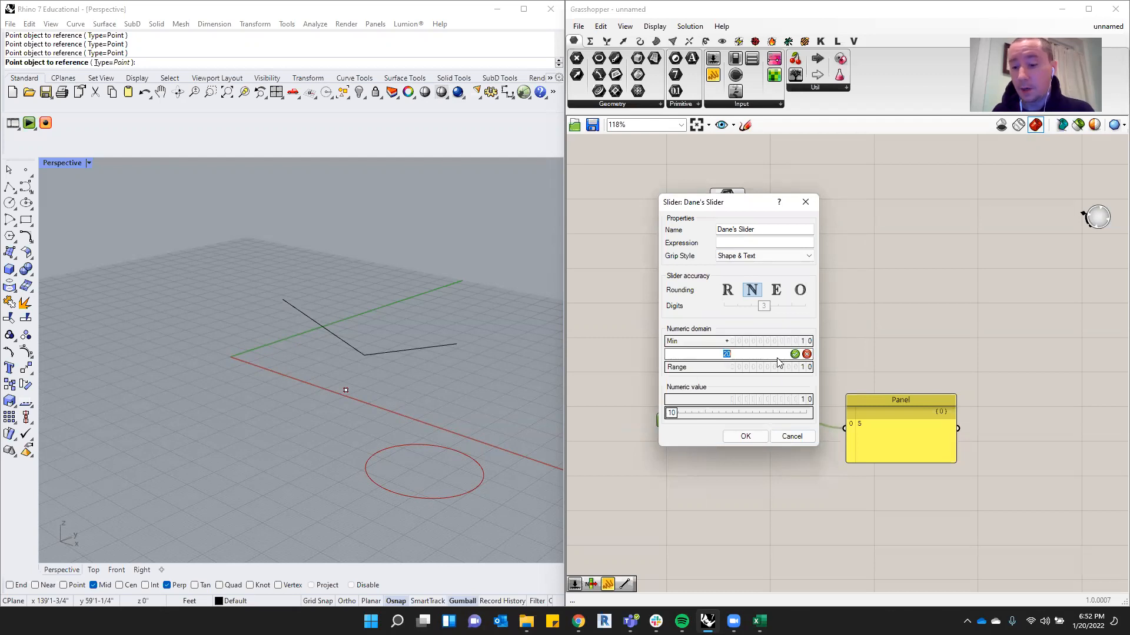
{"action": "type", "text": "986"}
{"action": "key", "text": "Return"}
{"action": "left_click", "coordinate": [745, 437]}
{"action": "left_click_drag", "start_coordinate": [716, 419], "coordinate": [662, 426]}
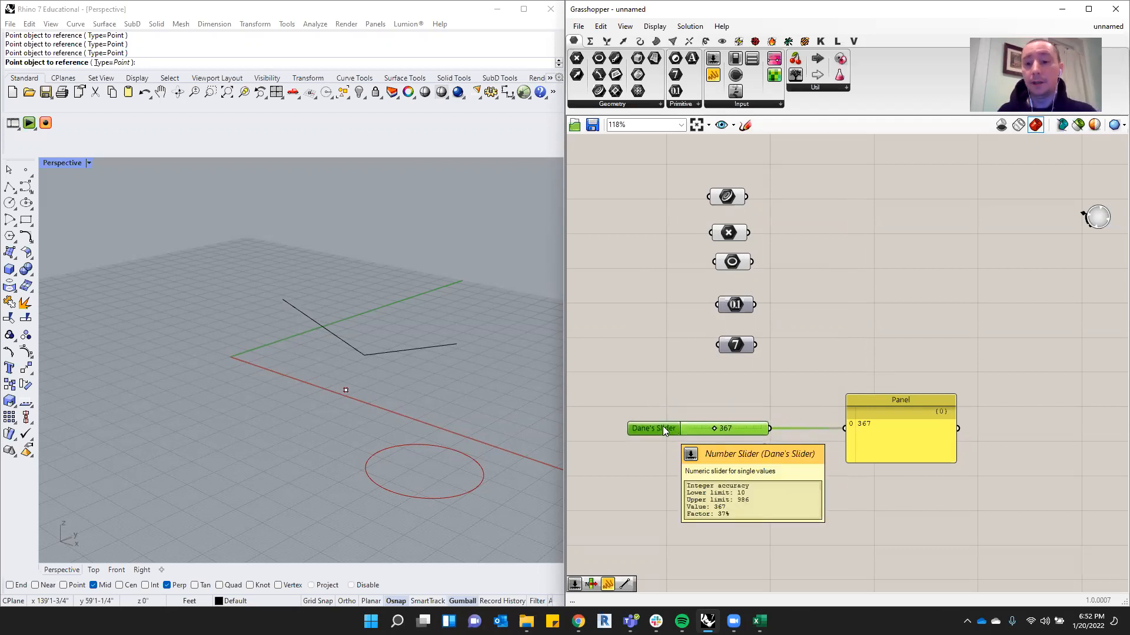
{"action": "left_click_drag", "start_coordinate": [708, 426], "coordinate": [671, 435]}
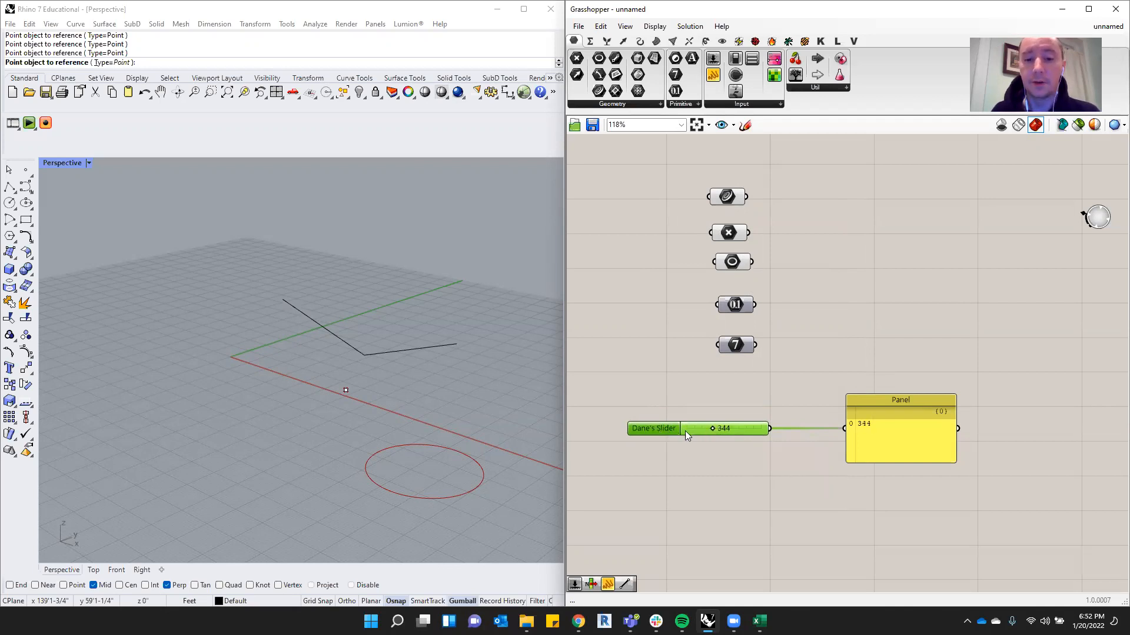
Review the Number Slider's name, rounding and numeric domain settings.
{"action": "double_click", "coordinate": [656, 422]}
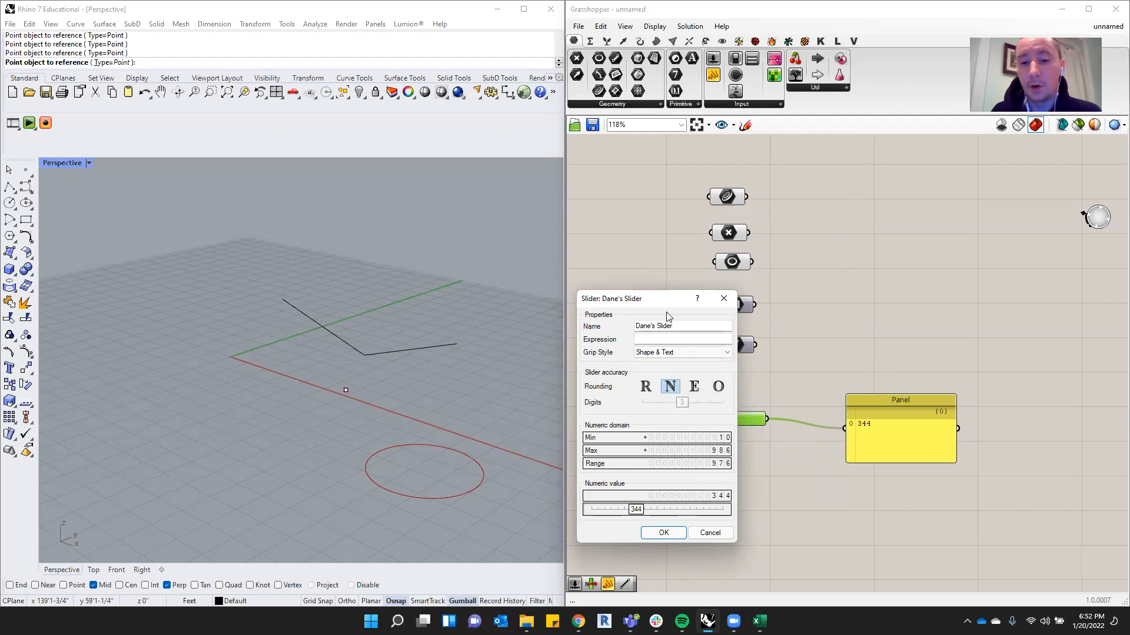
{"action": "left_click_drag", "start_coordinate": [650, 303], "coordinate": [704, 278]}
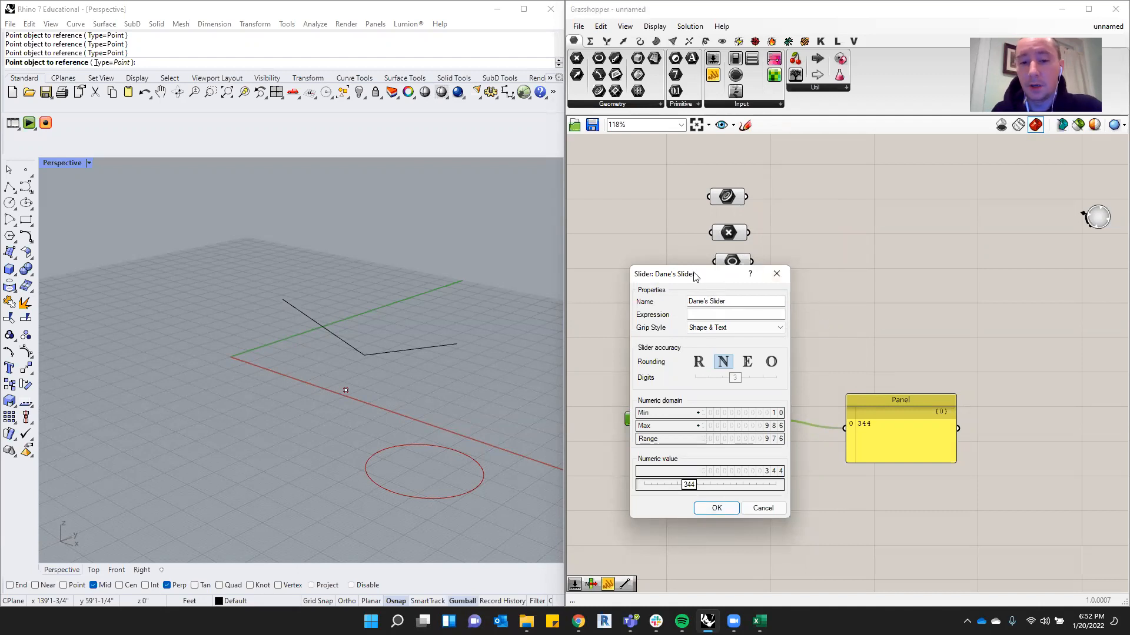
{"action": "left_click_drag", "start_coordinate": [693, 267], "coordinate": [668, 207]}
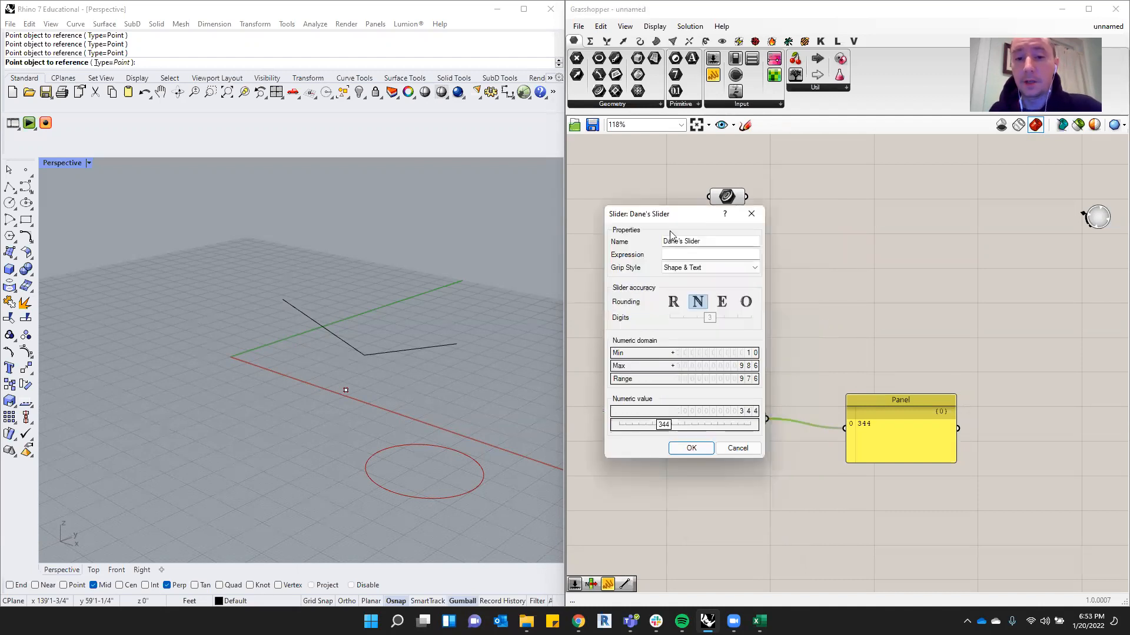
{"action": "left_click", "coordinate": [692, 448]}
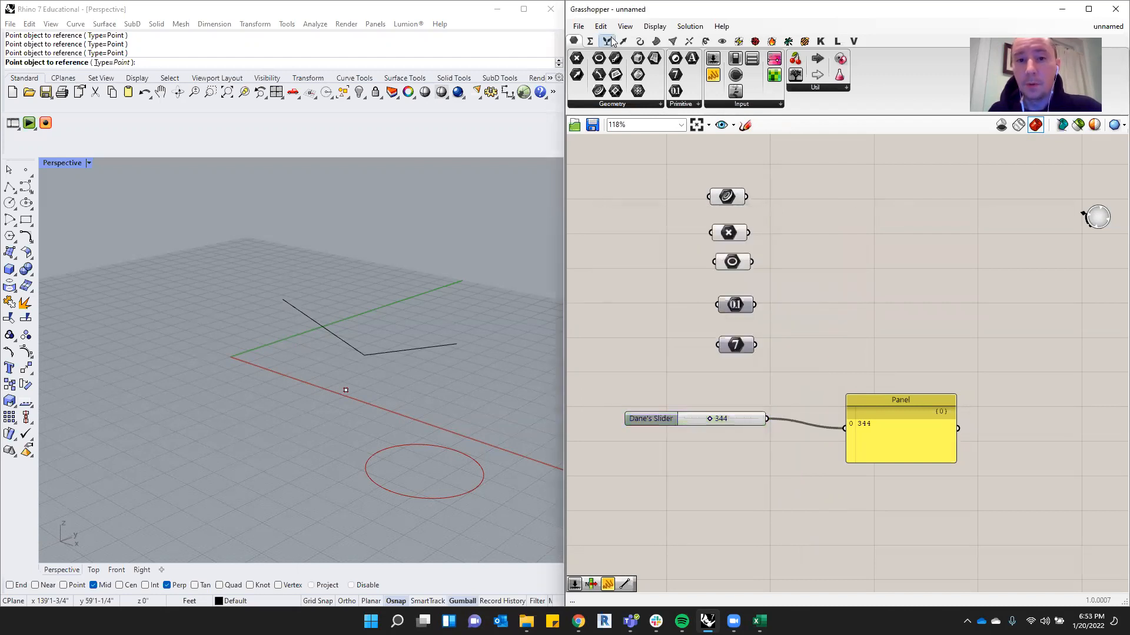
Add an Addition component above the Panel and shift the five standalone parameters left to make room for it.
{"action": "left_click", "coordinate": [591, 41]}
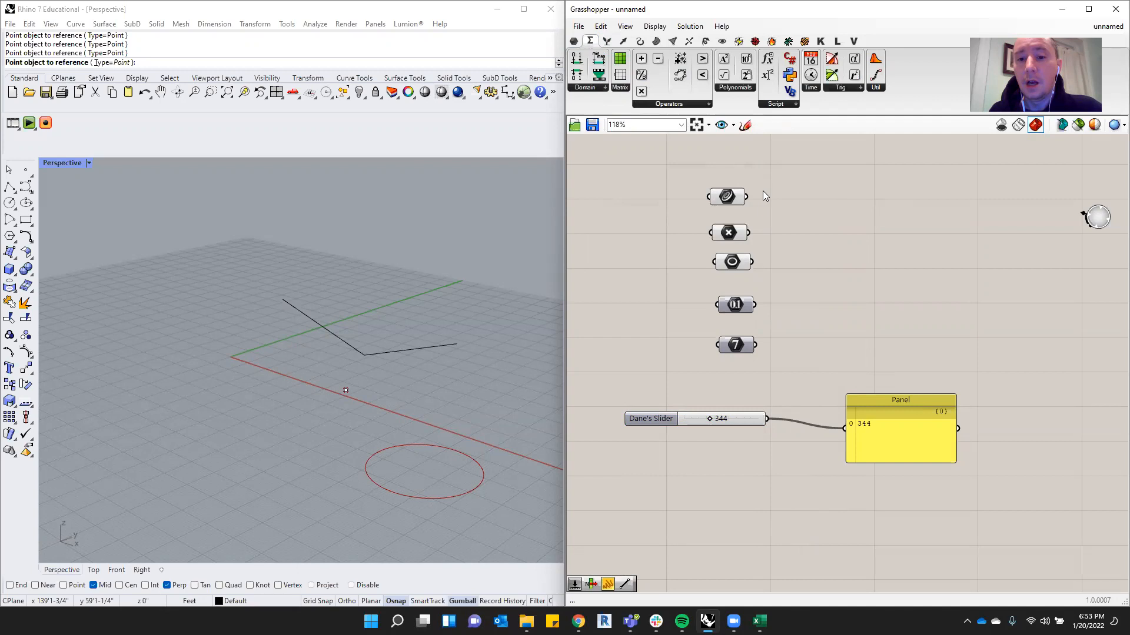
{"action": "left_click_drag", "start_coordinate": [641, 59], "coordinate": [853, 273]}
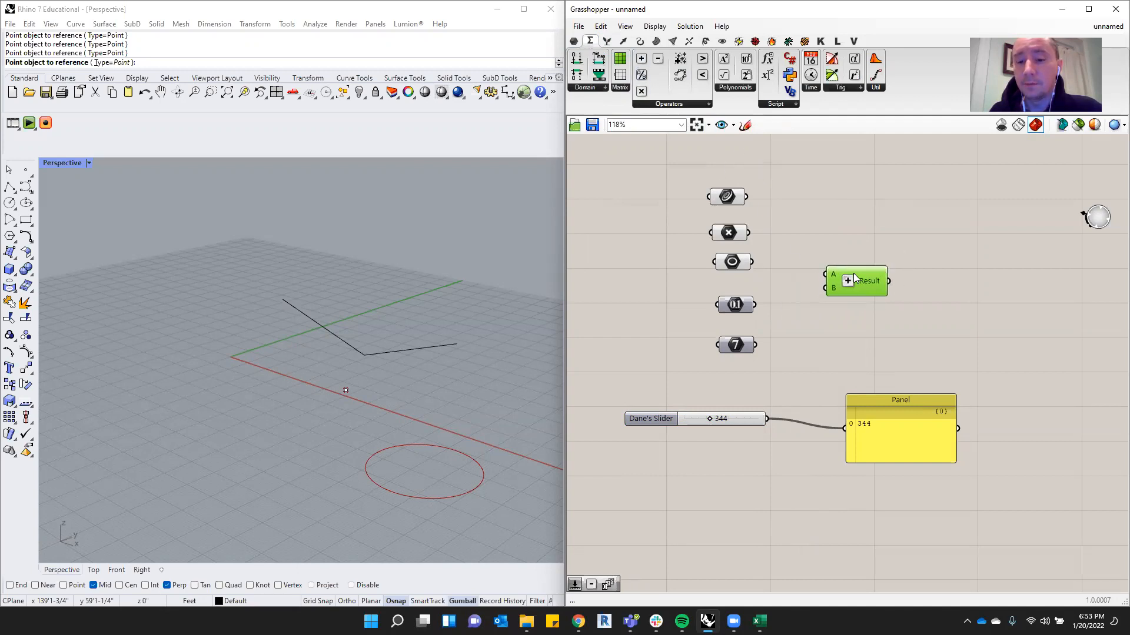
{"action": "left_click_drag", "start_coordinate": [788, 164], "coordinate": [665, 347]}
{"action": "left_click_drag", "start_coordinate": [847, 258], "coordinate": [838, 279]}
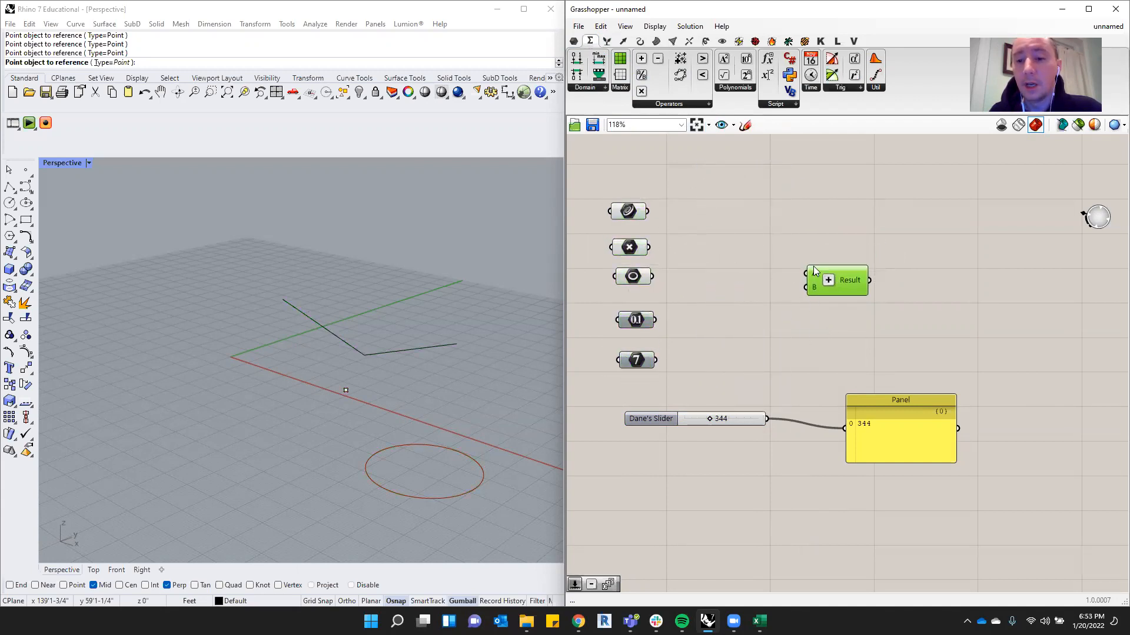
{"action": "mouse_move", "coordinate": [815, 281]}
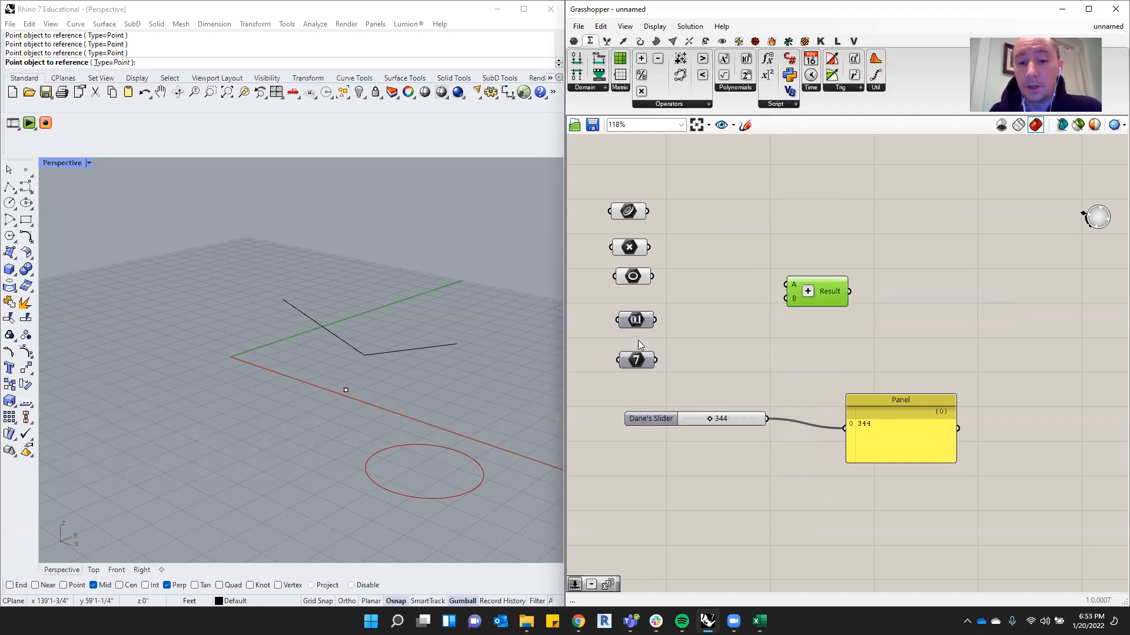
{"action": "left_click_drag", "start_coordinate": [915, 424], "coordinate": [897, 425]}
{"action": "left_click_drag", "start_coordinate": [822, 304], "coordinate": [853, 303]}
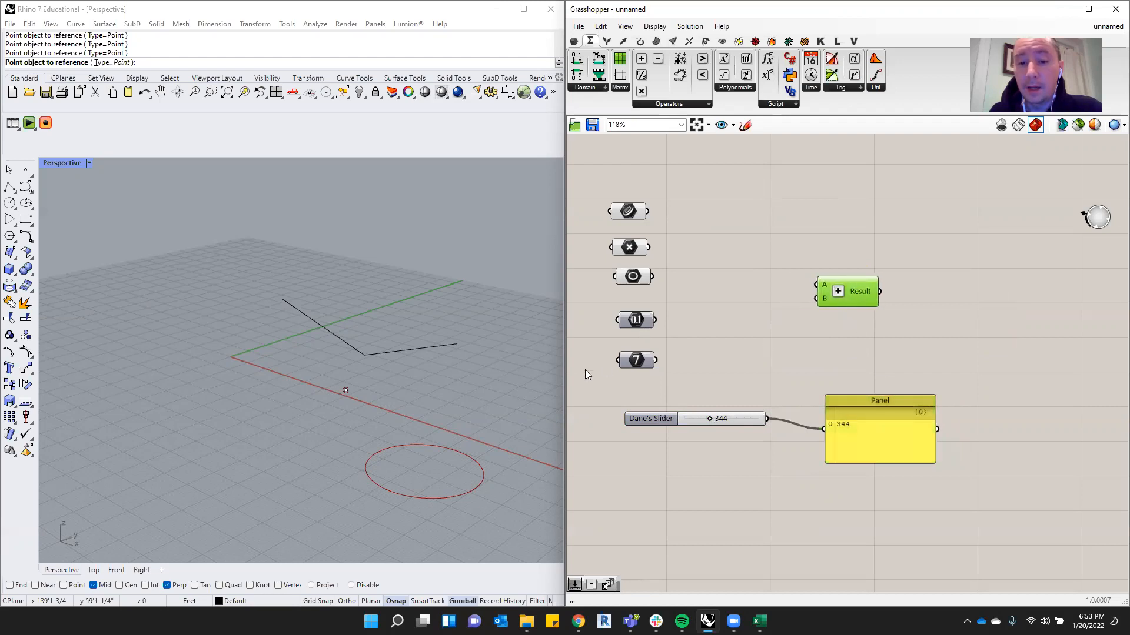
Feed the Integer parameter and Number Slider into Addition's A and B inputs, wire its Result to the Panel, and set the slider to 422.
{"action": "left_click_drag", "start_coordinate": [631, 361], "coordinate": [803, 358]}
{"action": "left_click_drag", "start_coordinate": [767, 420], "coordinate": [787, 365]}
{"action": "left_click_drag", "start_coordinate": [862, 426], "coordinate": [917, 387]}
{"action": "left_click_drag", "start_coordinate": [850, 358], "coordinate": [903, 359]}
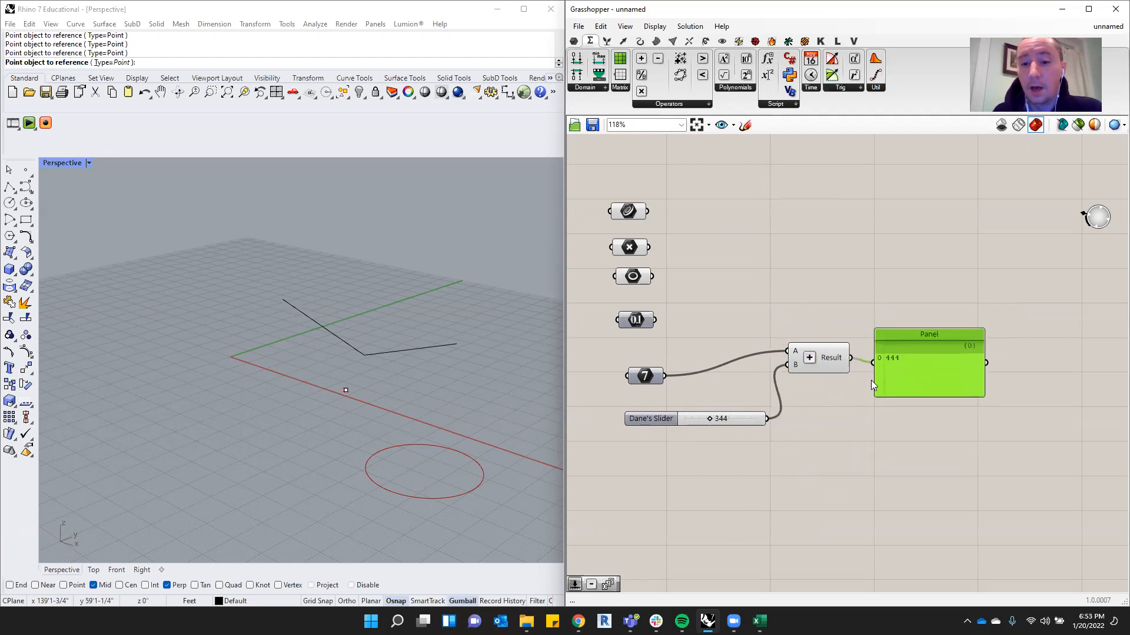
{"action": "left_click_drag", "start_coordinate": [709, 421], "coordinate": [704, 419]}
{"action": "left_click_drag", "start_coordinate": [845, 361], "coordinate": [848, 355]}
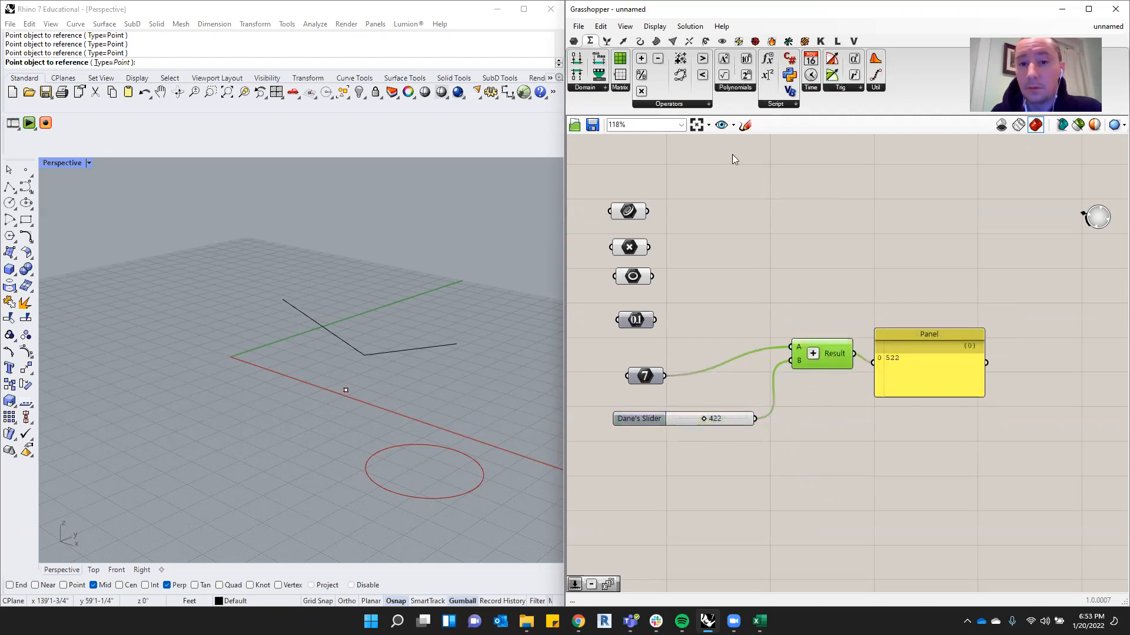
Look through the available math components: operators, polynomials, scripts, time, trigonometry and utilities.
{"action": "left_click", "coordinate": [650, 106]}
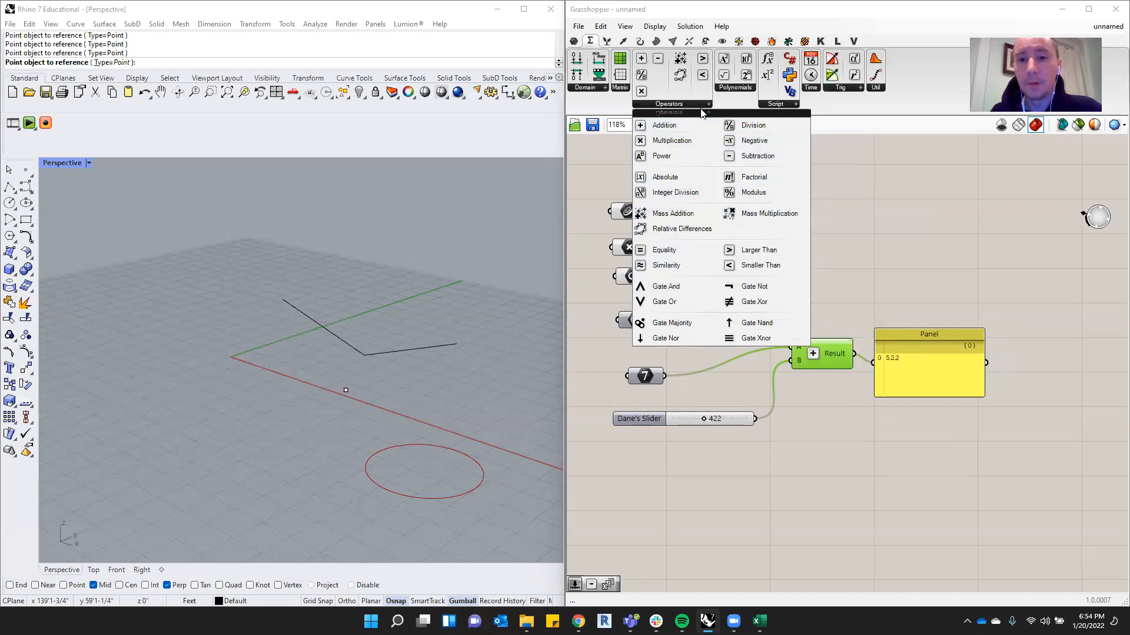
{"action": "left_click", "coordinate": [737, 86]}
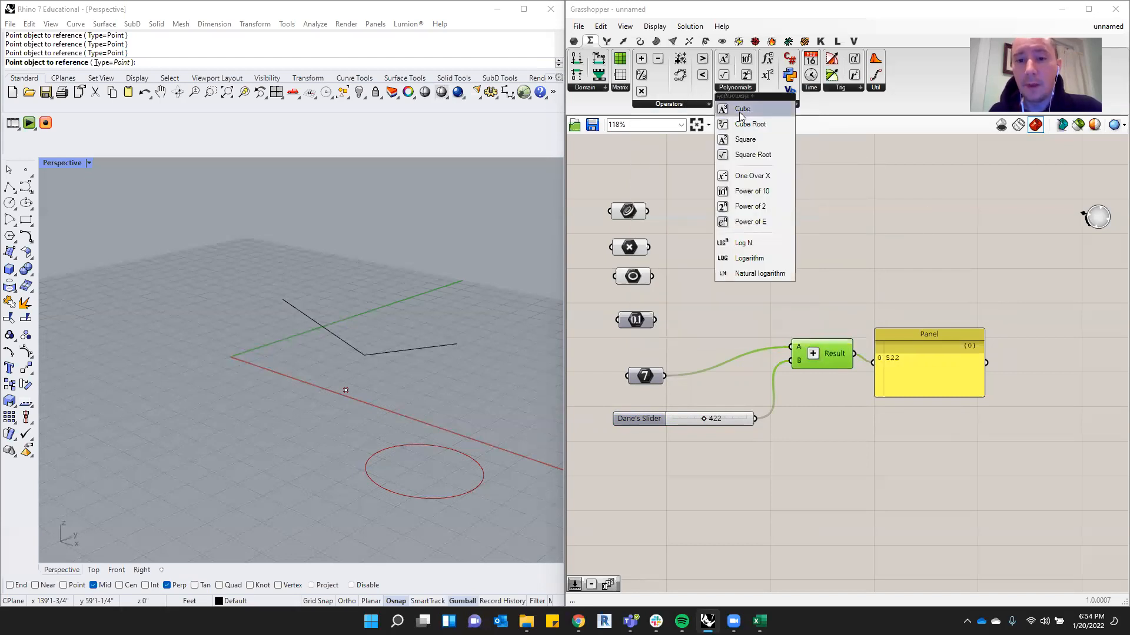
{"action": "left_click", "coordinate": [818, 162]}
{"action": "left_click", "coordinate": [794, 106]}
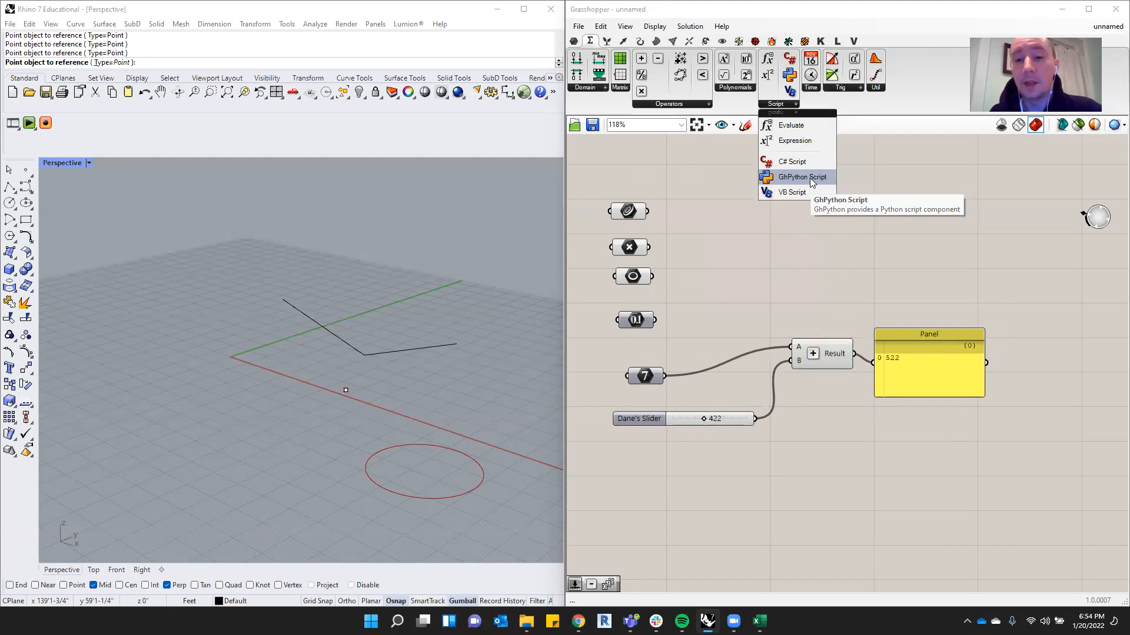
{"action": "left_click", "coordinate": [814, 89]}
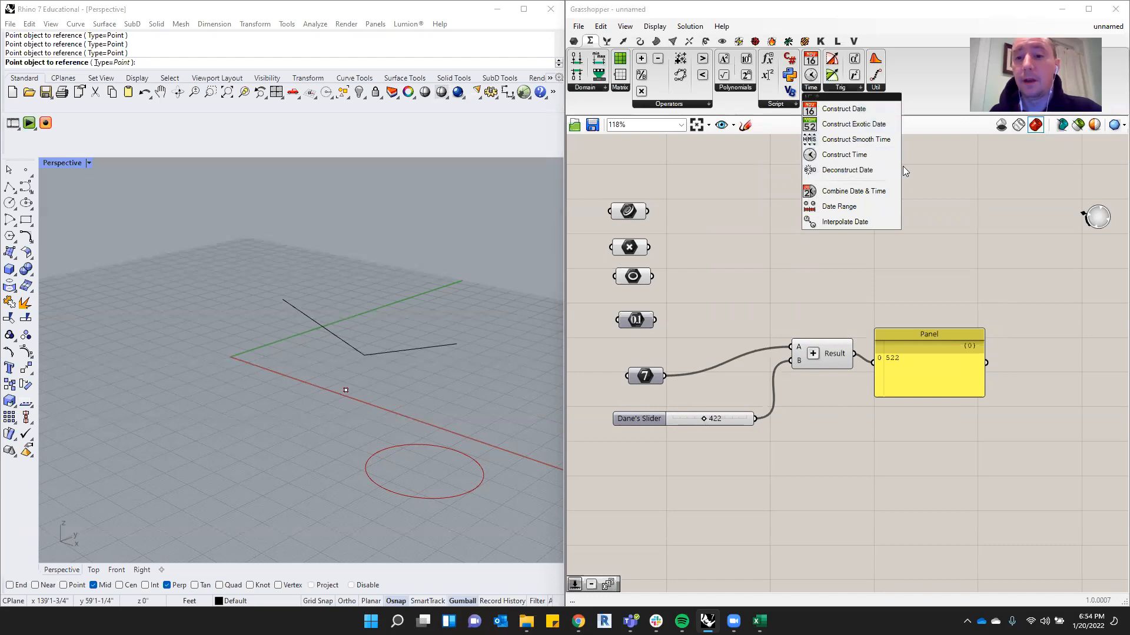
{"action": "left_click", "coordinate": [841, 88]}
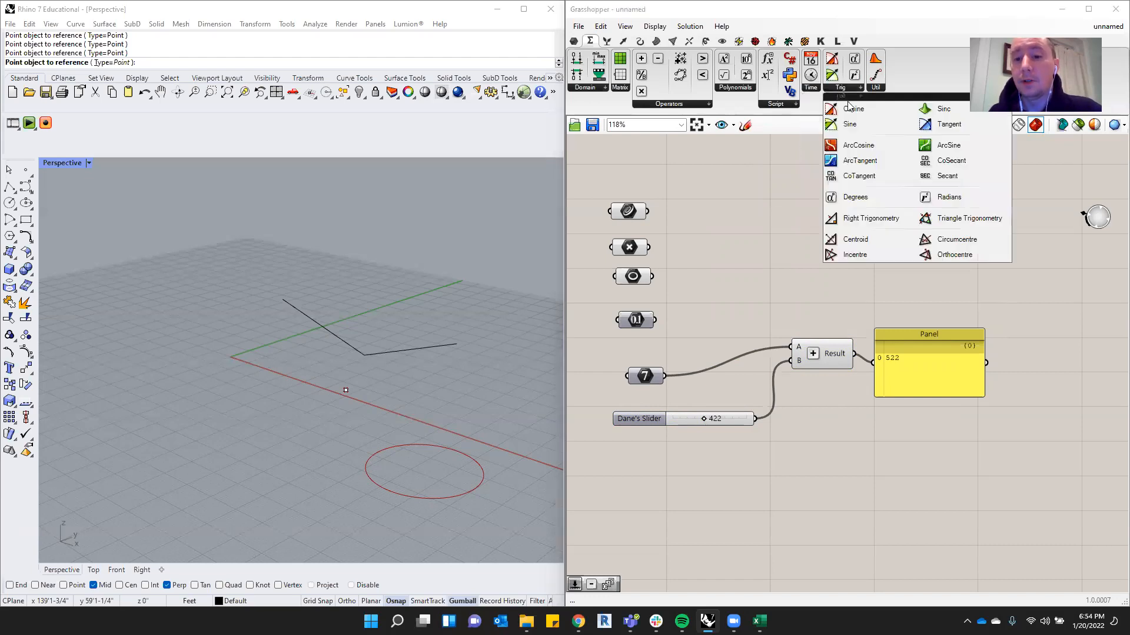
{"action": "left_click", "coordinate": [875, 88]}
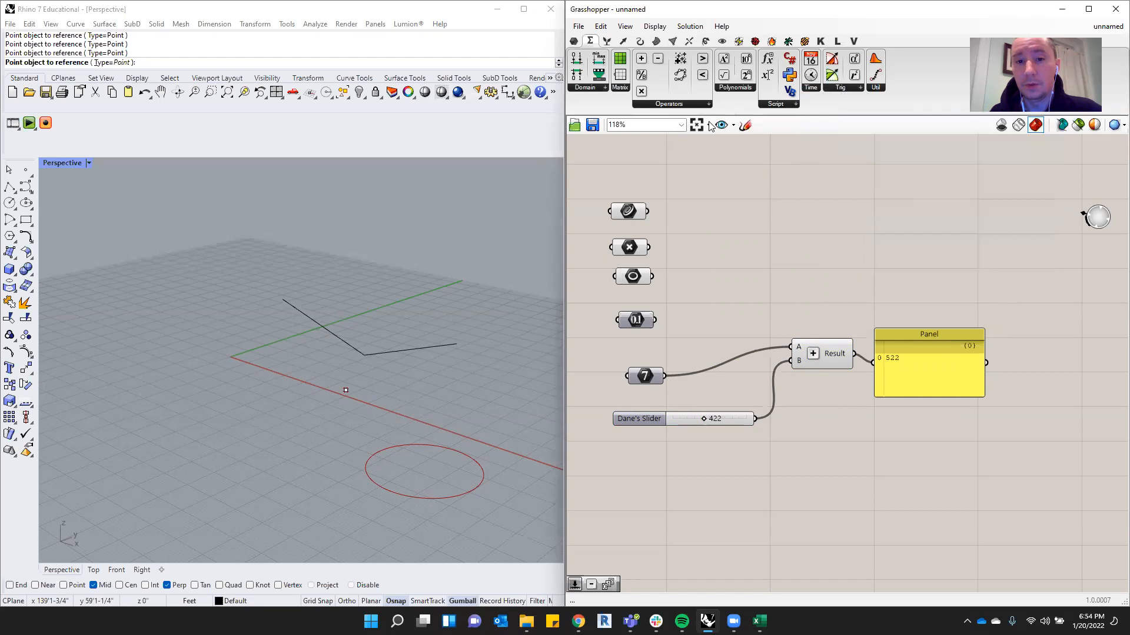
Add a Series component from the Sets sequence components and position it above the Addition component.
{"action": "left_click", "coordinate": [606, 41]}
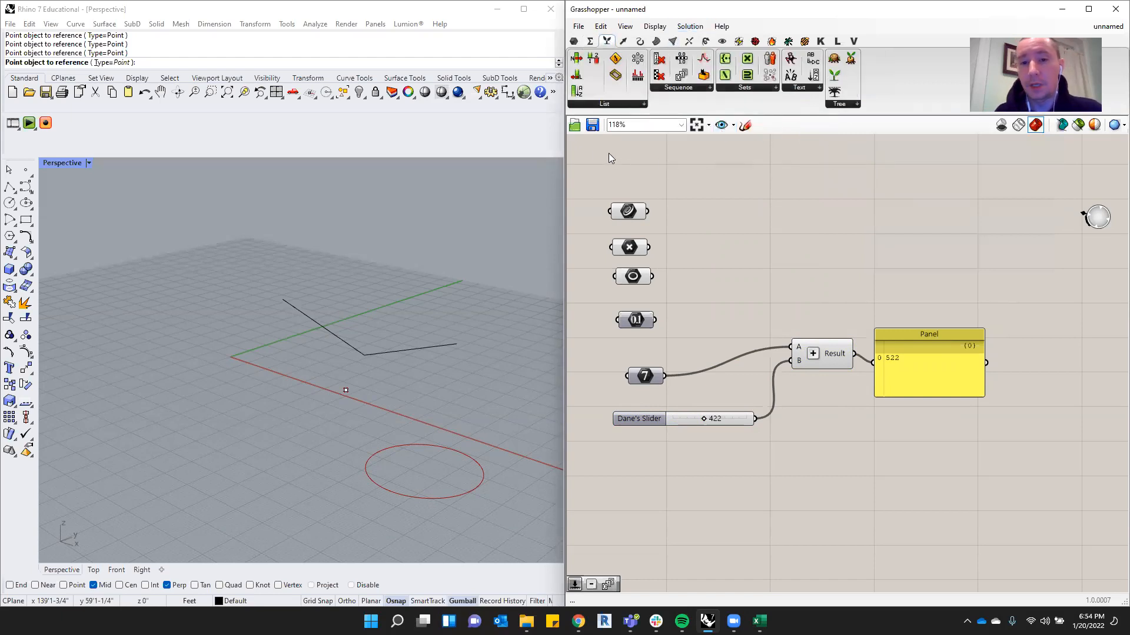
{"action": "left_click_drag", "start_coordinate": [563, 154], "coordinate": [548, 155]}
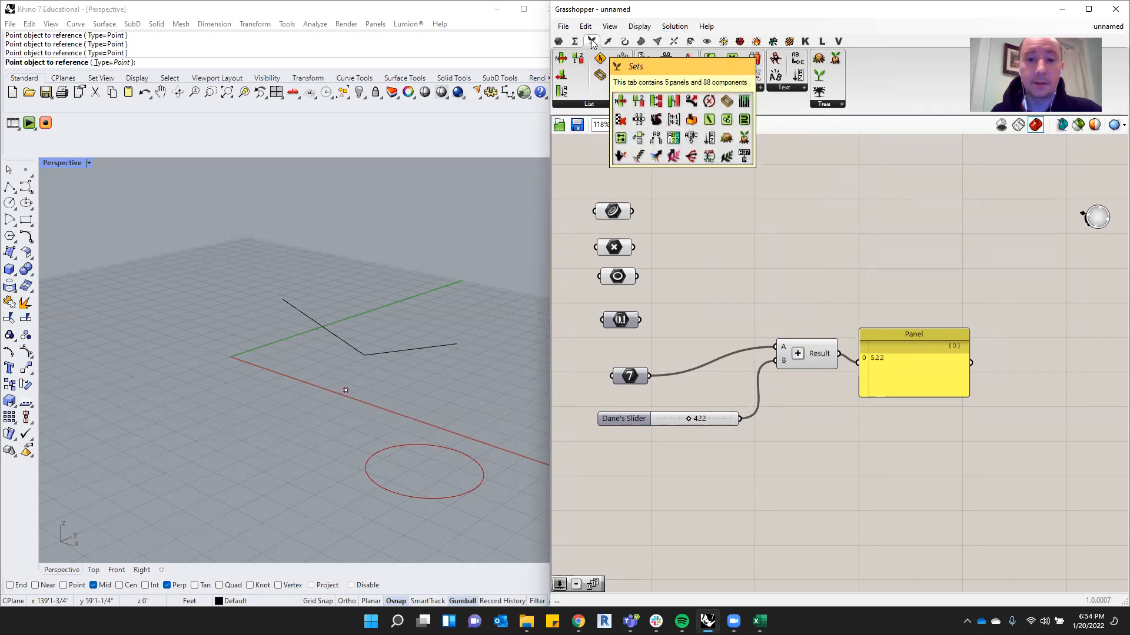
{"action": "left_click", "coordinate": [682, 88]}
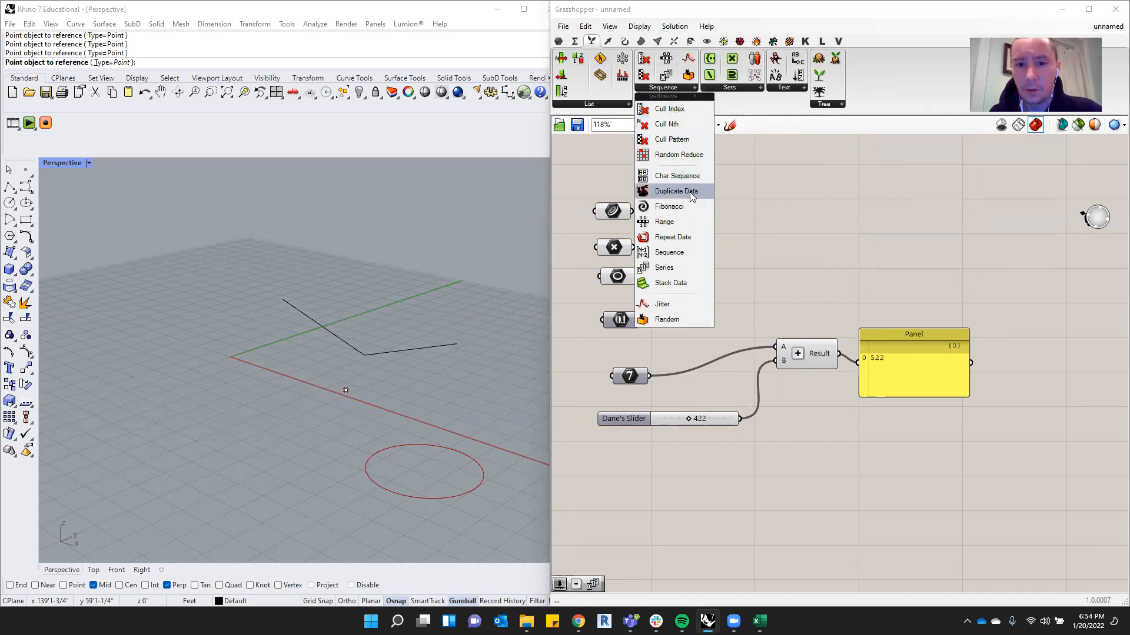
{"action": "left_click_drag", "start_coordinate": [676, 267], "coordinate": [819, 463]}
{"action": "left_click_drag", "start_coordinate": [941, 281], "coordinate": [606, 417]}
{"action": "left_click", "coordinate": [898, 324]}
{"action": "left_click_drag", "start_coordinate": [817, 465], "coordinate": [812, 211]}
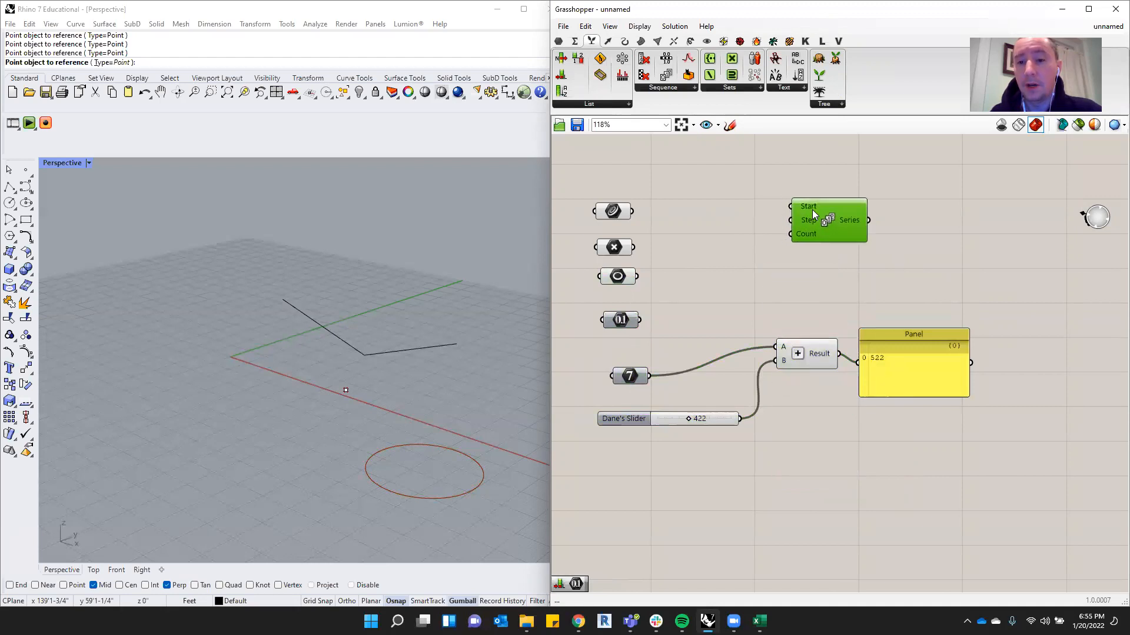
Check the Series Start input's description, move the Panel beside the component, and wire the Series output into it.
{"action": "mouse_move", "coordinate": [806, 206]}
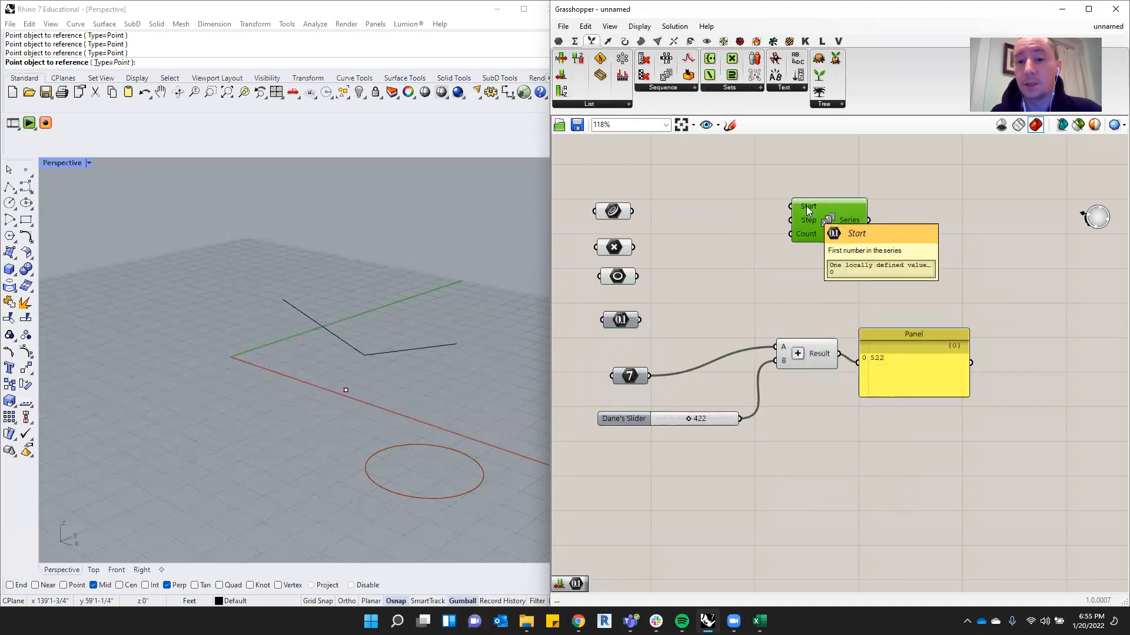
{"action": "left_click_drag", "start_coordinate": [811, 225], "coordinate": [813, 247]}
{"action": "mouse_move", "coordinate": [810, 230]}
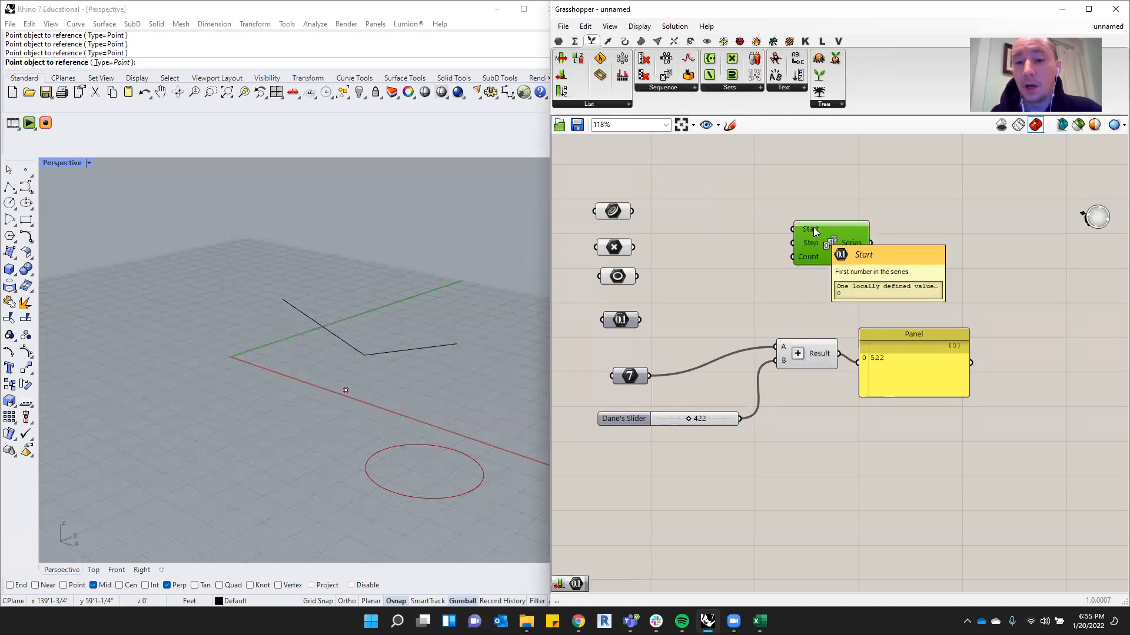
{"action": "left_click_drag", "start_coordinate": [926, 312], "coordinate": [963, 238]}
{"action": "left_click_drag", "start_coordinate": [871, 244], "coordinate": [915, 236]}
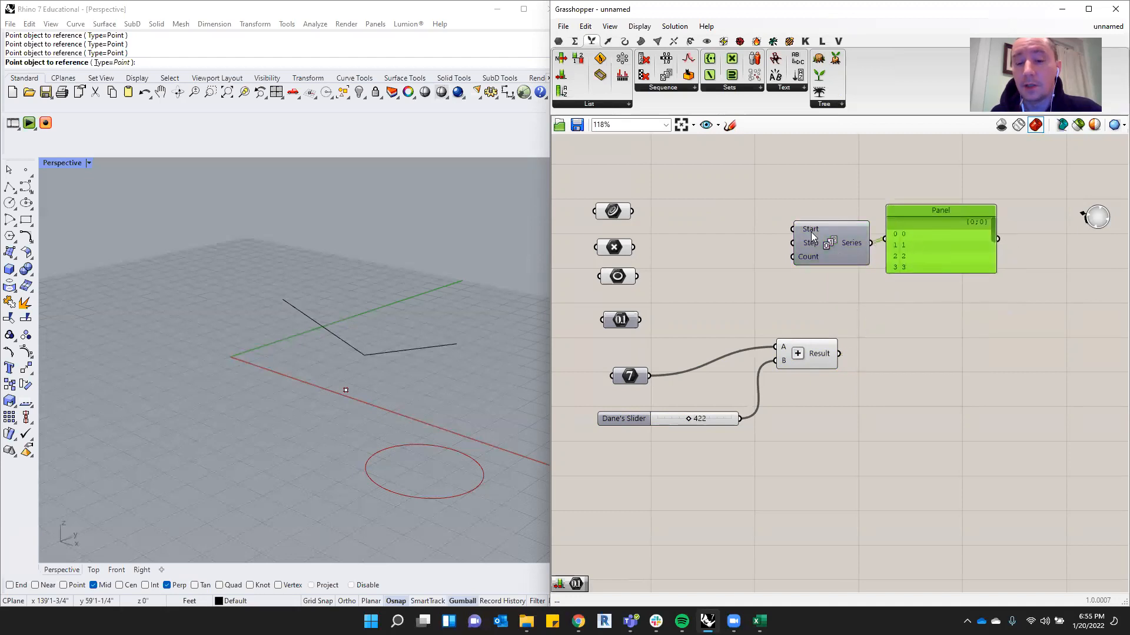
Check the Series Count input, resize the Panel to fit the full number list, and space it apart from Series.
{"action": "mouse_move", "coordinate": [812, 229]}
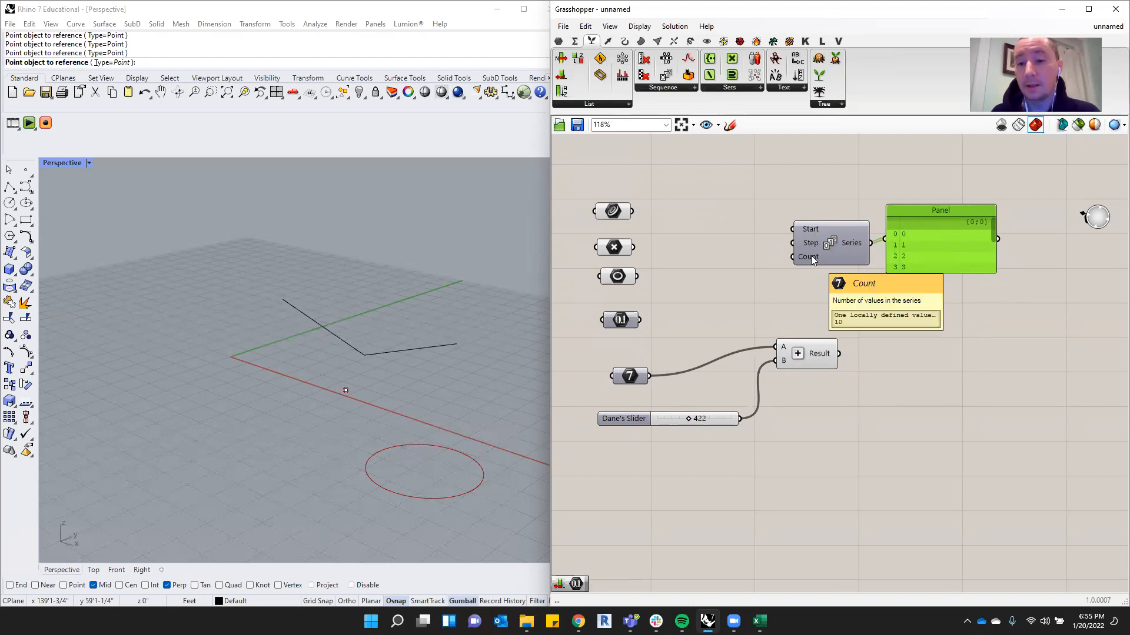
{"action": "left_click_drag", "start_coordinate": [930, 273], "coordinate": [931, 404]}
{"action": "left_click_drag", "start_coordinate": [941, 333], "coordinate": [942, 289]}
{"action": "left_click_drag", "start_coordinate": [857, 243], "coordinate": [825, 261]}
{"action": "left_click_drag", "start_coordinate": [904, 251], "coordinate": [892, 250]}
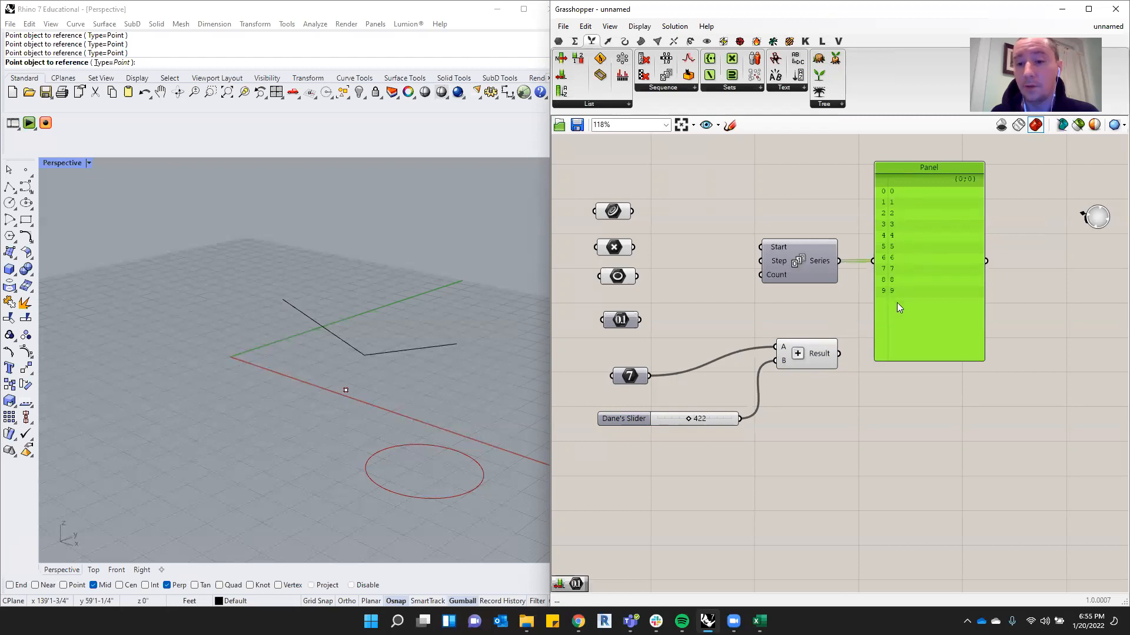
{"action": "mouse_move", "coordinate": [806, 267]}
{"action": "left_mouse_down"}
{"action": "mouse_move", "coordinate": [827, 266]}
{"action": "mouse_move", "coordinate": [814, 270]}
{"action": "left_mouse_up"}
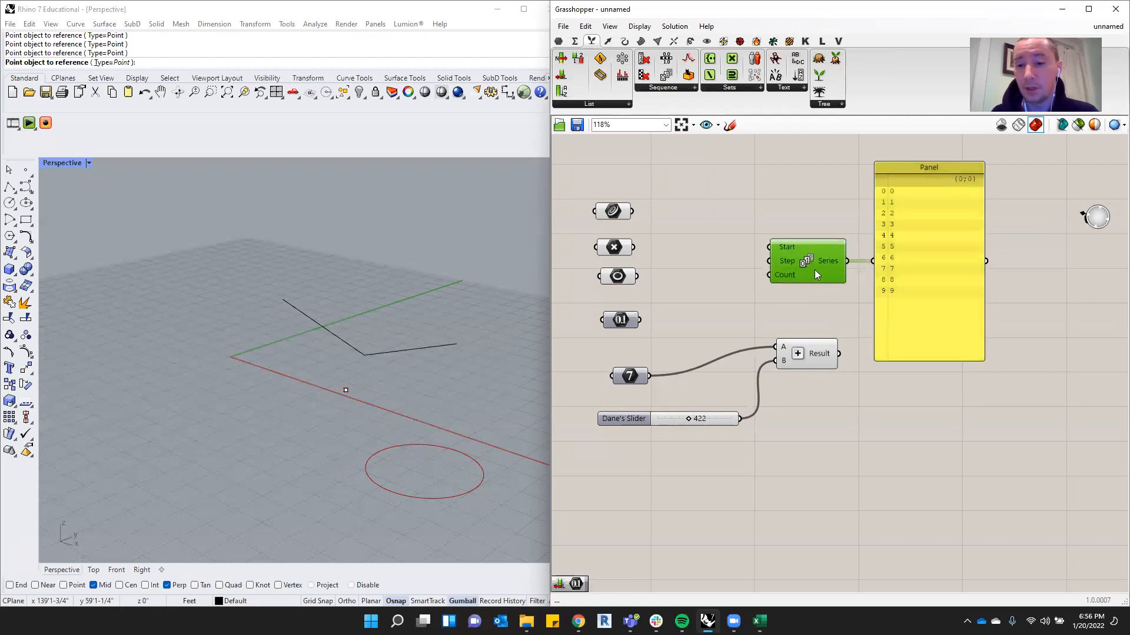
{"action": "left_click_drag", "start_coordinate": [924, 360], "coordinate": [925, 324]}
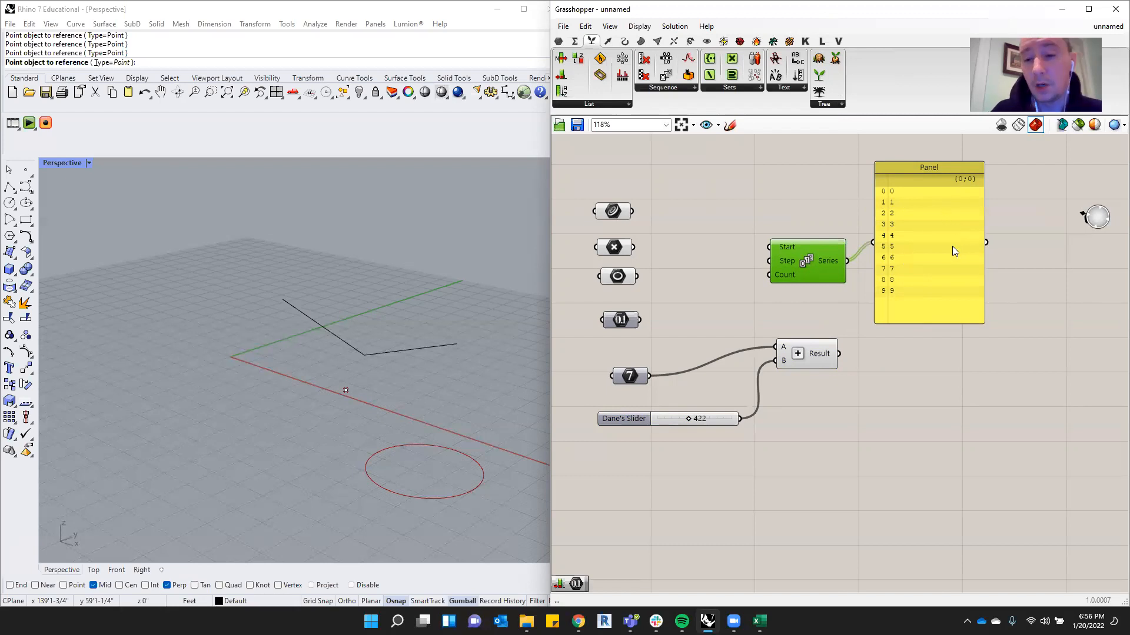
{"action": "left_click_drag", "start_coordinate": [936, 229], "coordinate": [950, 228]}
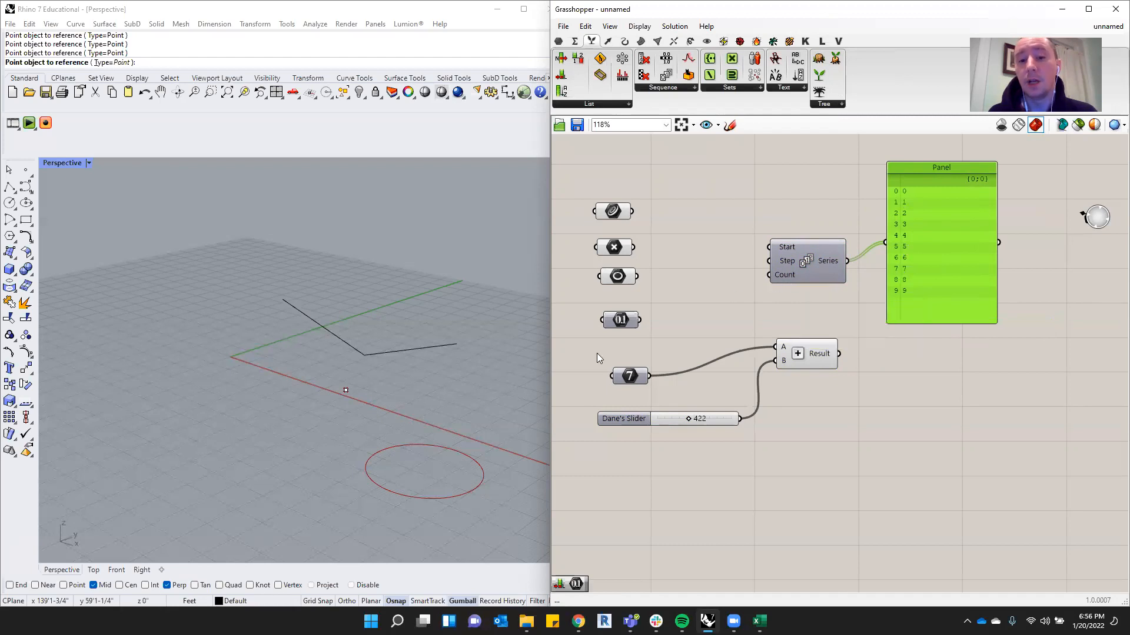
Move the Integer parameter beside Series, set its value to 11, and wire it into the Count input.
{"action": "left_click_drag", "start_coordinate": [631, 377], "coordinate": [688, 257]}
{"action": "right_click", "coordinate": [685, 321]}
{"action": "left_click", "coordinate": [678, 295]}
{"action": "right_click", "coordinate": [696, 259]}
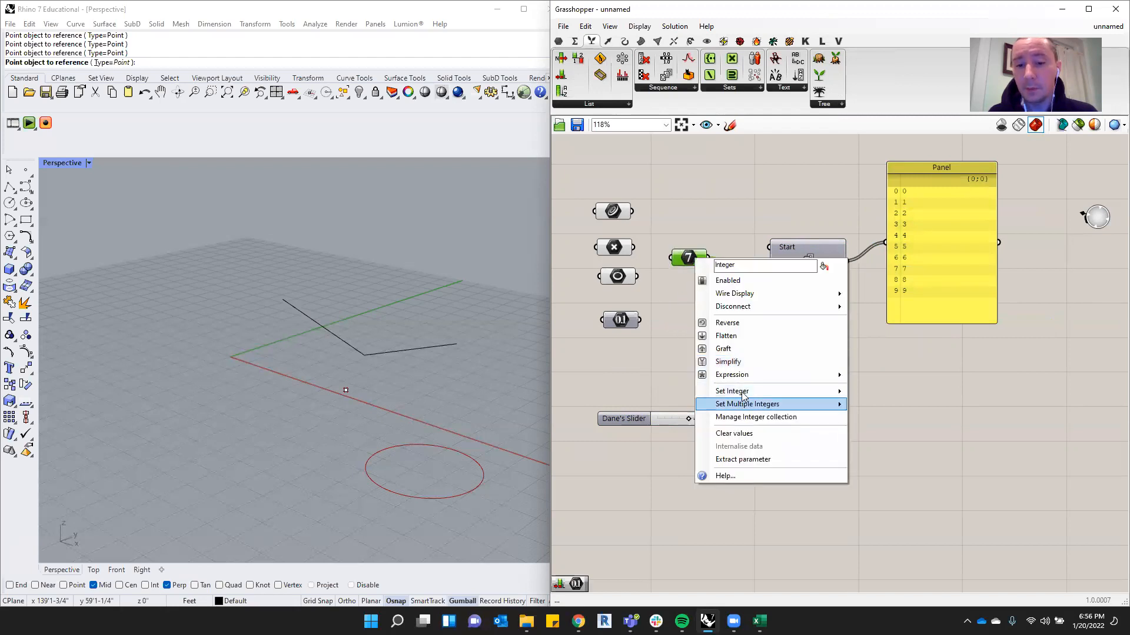
{"action": "mouse_move", "coordinate": [743, 394]}
{"action": "left_click_drag", "start_coordinate": [902, 393], "coordinate": [855, 396]}
{"action": "type", "text": "1"}
{"action": "left_click", "coordinate": [894, 407]}
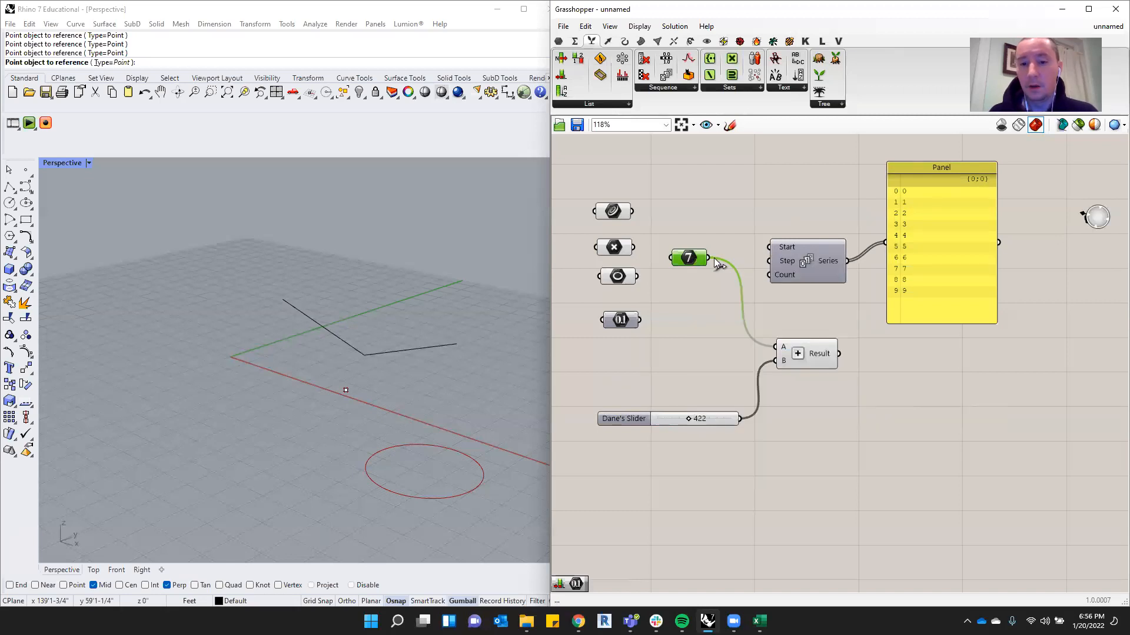
{"action": "left_click_drag", "start_coordinate": [711, 256], "coordinate": [769, 275]}
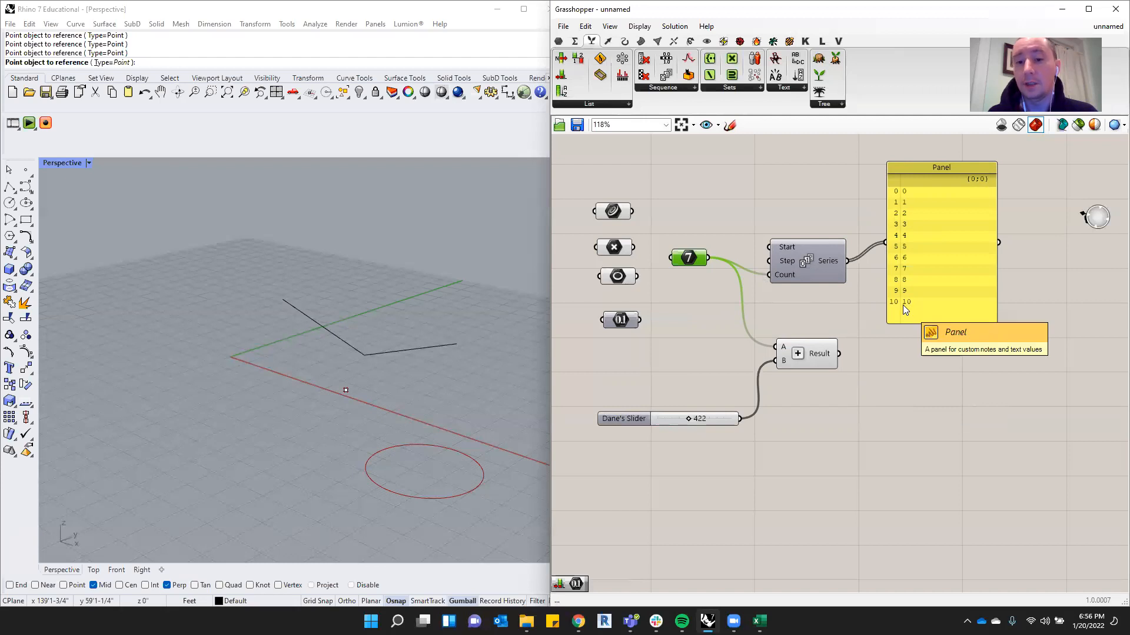
Reposition the Integer parameter and Addition component, and also wire the Integer into Series' Start and Step inputs.
{"action": "left_click_drag", "start_coordinate": [687, 262], "coordinate": [696, 292]}
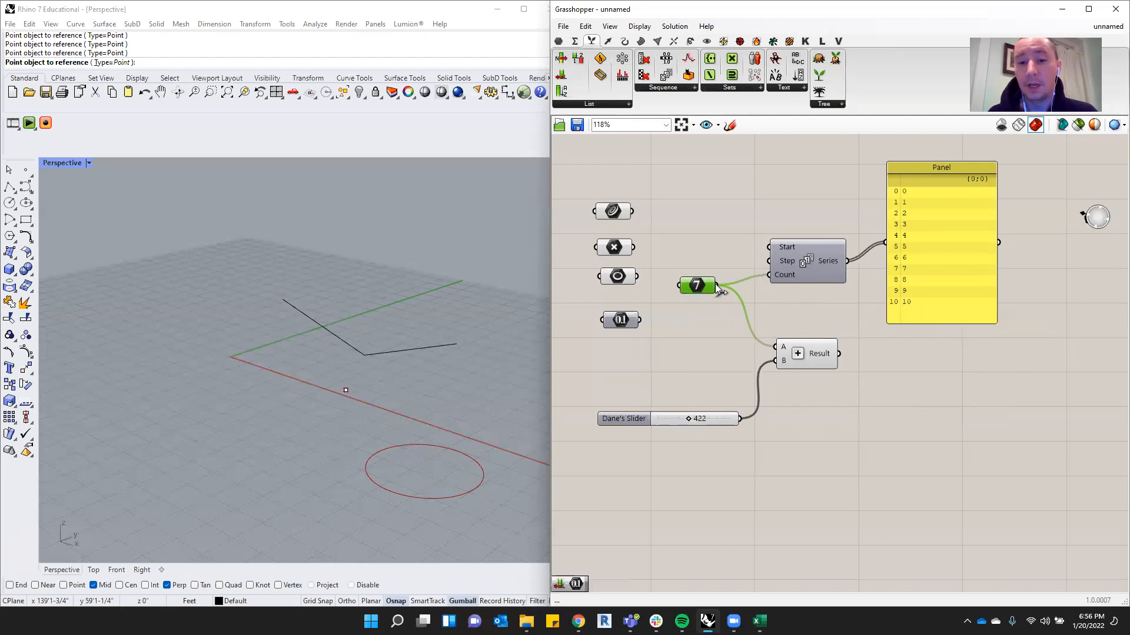
{"action": "left_click_drag", "start_coordinate": [767, 245], "coordinate": [729, 262]}
{"action": "left_click_drag", "start_coordinate": [698, 282], "coordinate": [680, 260]}
{"action": "left_click_drag", "start_coordinate": [758, 342], "coordinate": [775, 347]}
{"action": "mouse_move", "coordinate": [807, 354]}
{"action": "left_mouse_down"}
{"action": "mouse_move", "coordinate": [802, 375]}
{"action": "mouse_move", "coordinate": [799, 359]}
{"action": "left_mouse_up"}
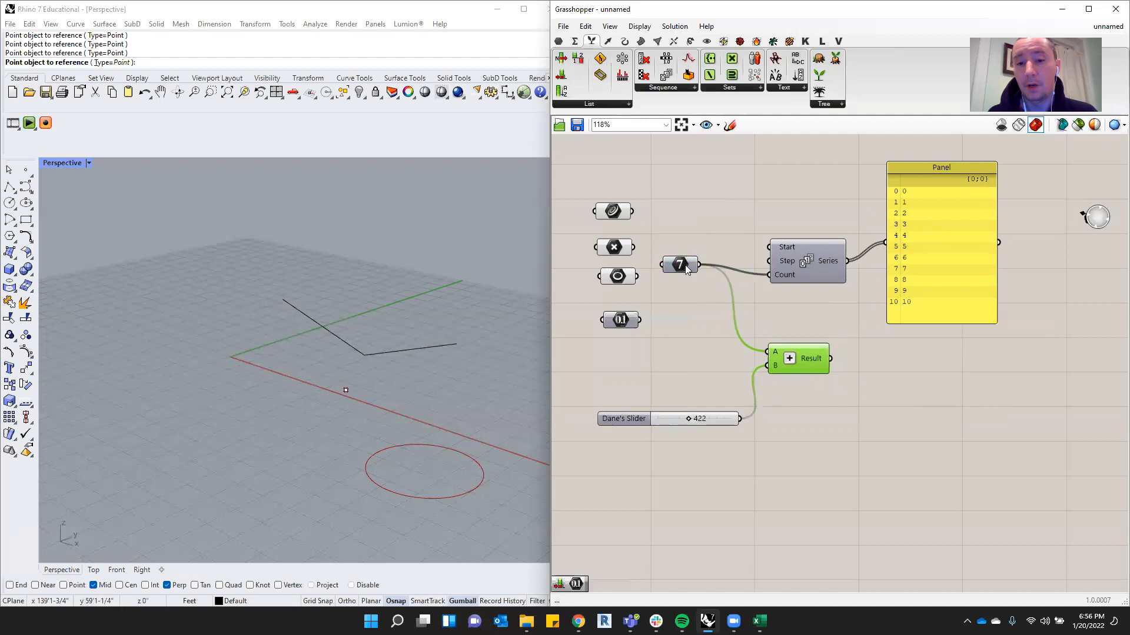
{"action": "left_click_drag", "start_coordinate": [700, 266], "coordinate": [769, 247]}
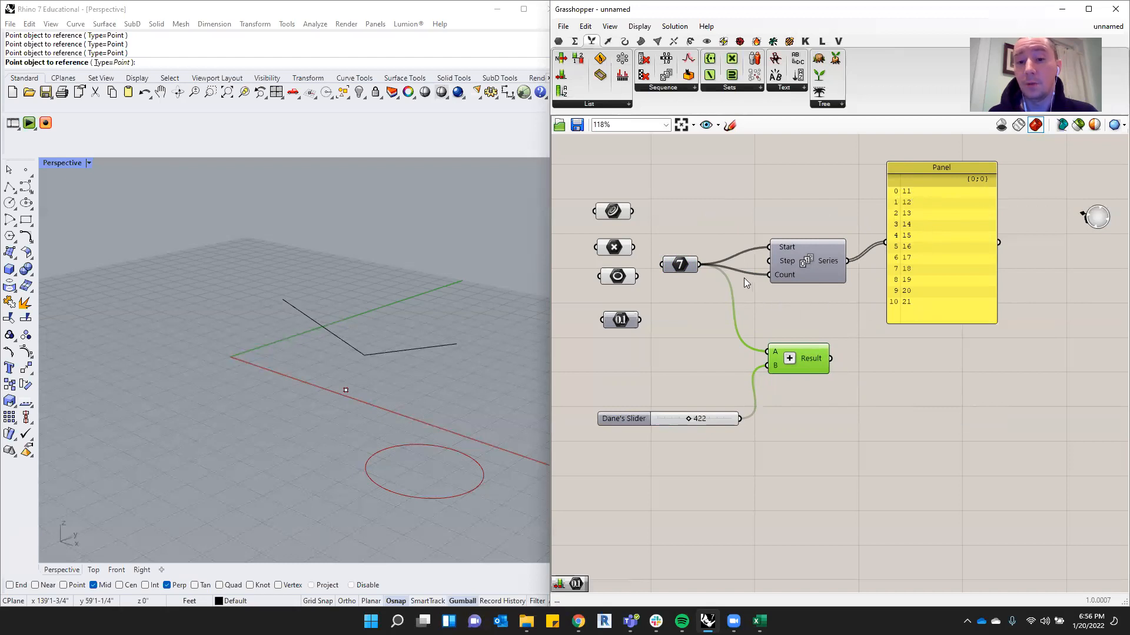
{"action": "left_click_drag", "start_coordinate": [701, 264], "coordinate": [767, 261]}
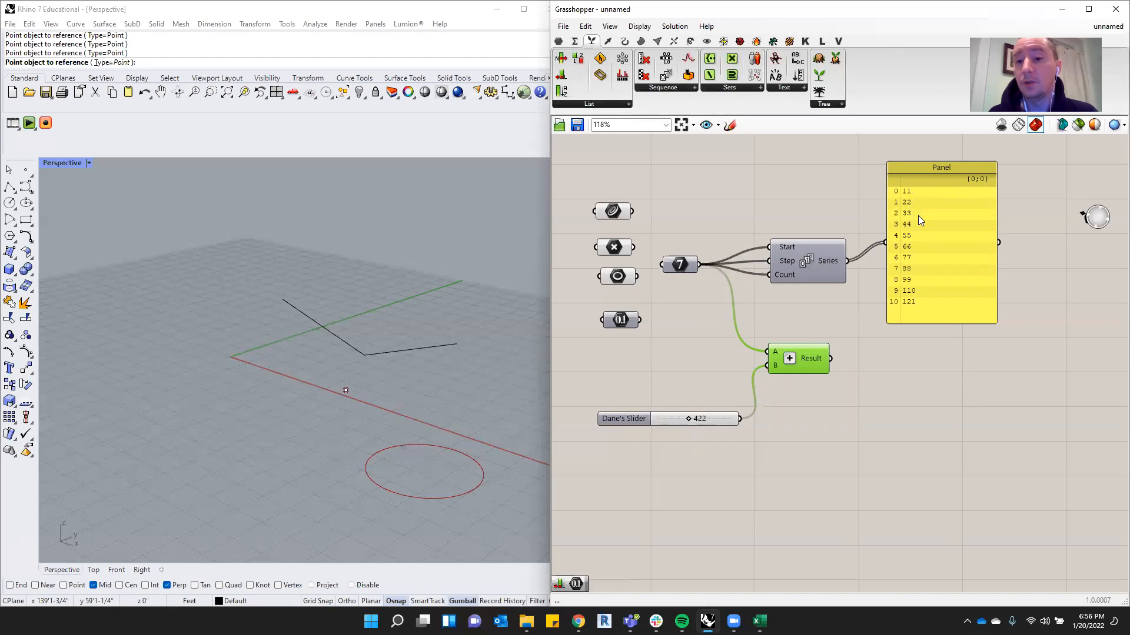
Shift the Series component and its Panel slightly down and closer together.
{"action": "left_click_drag", "start_coordinate": [925, 266], "coordinate": [932, 306]}
{"action": "left_click_drag", "start_coordinate": [799, 272], "coordinate": [795, 282]}
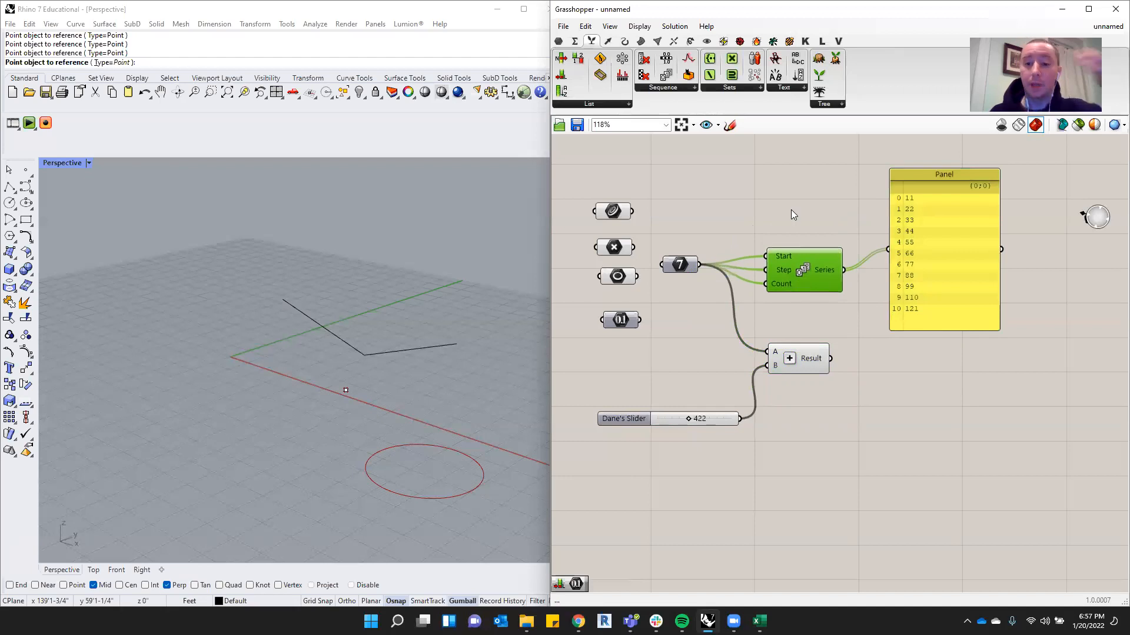
{"action": "left_click_drag", "start_coordinate": [792, 268], "coordinate": [784, 270]}
{"action": "left_click_drag", "start_coordinate": [937, 230], "coordinate": [905, 238]}
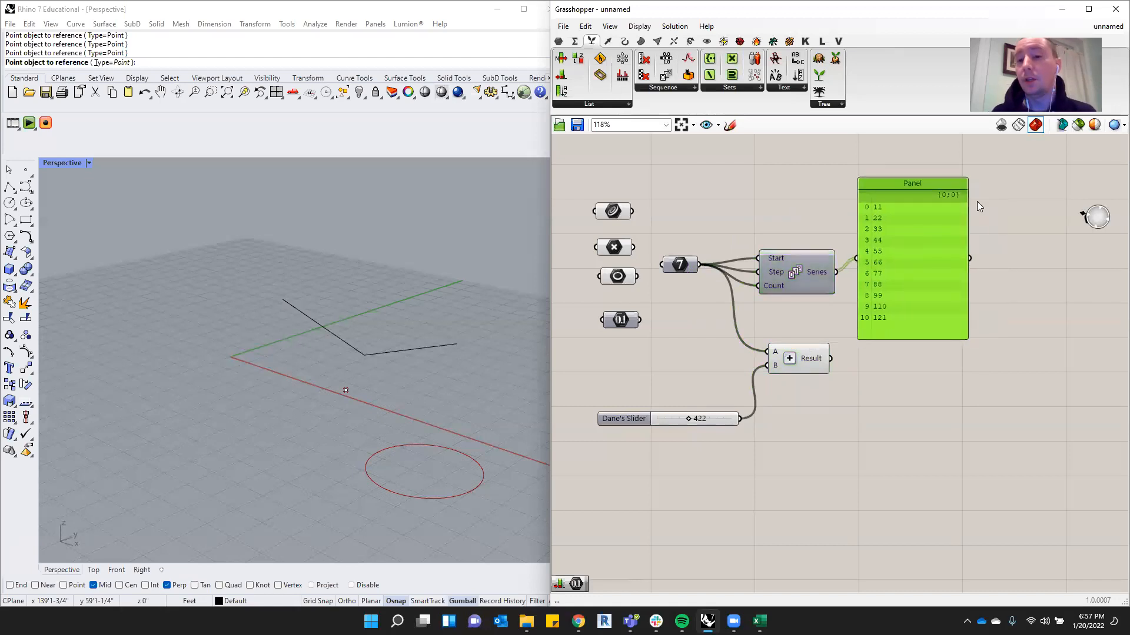
Look through the available sequence, list, set and text components, and bring up the vector components.
{"action": "left_click", "coordinate": [694, 87]}
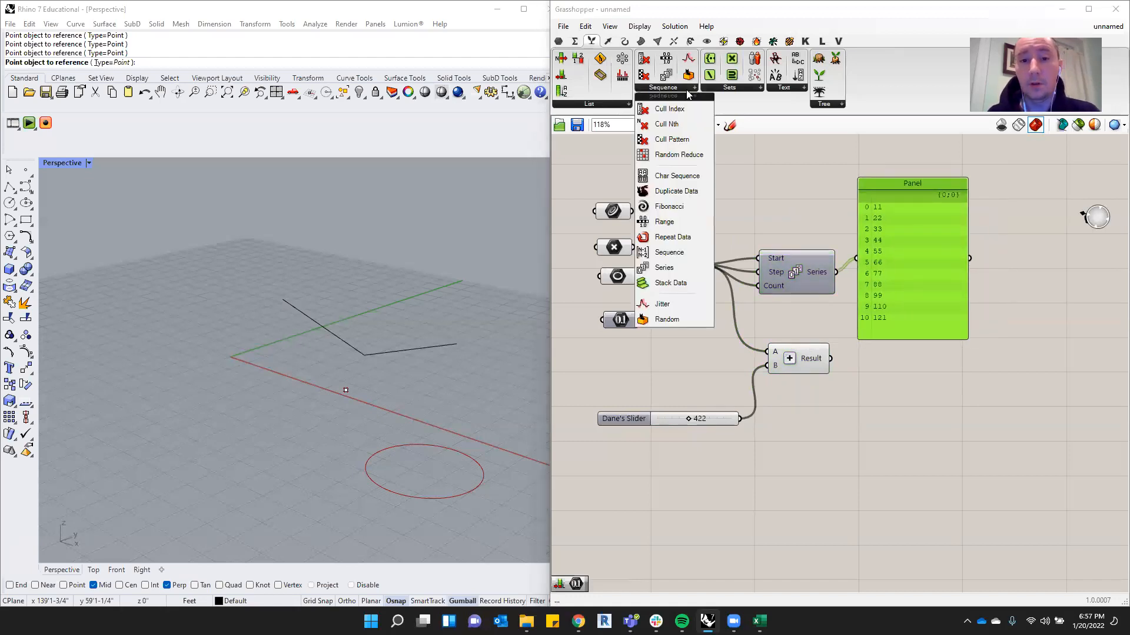
{"action": "left_click", "coordinate": [617, 105]}
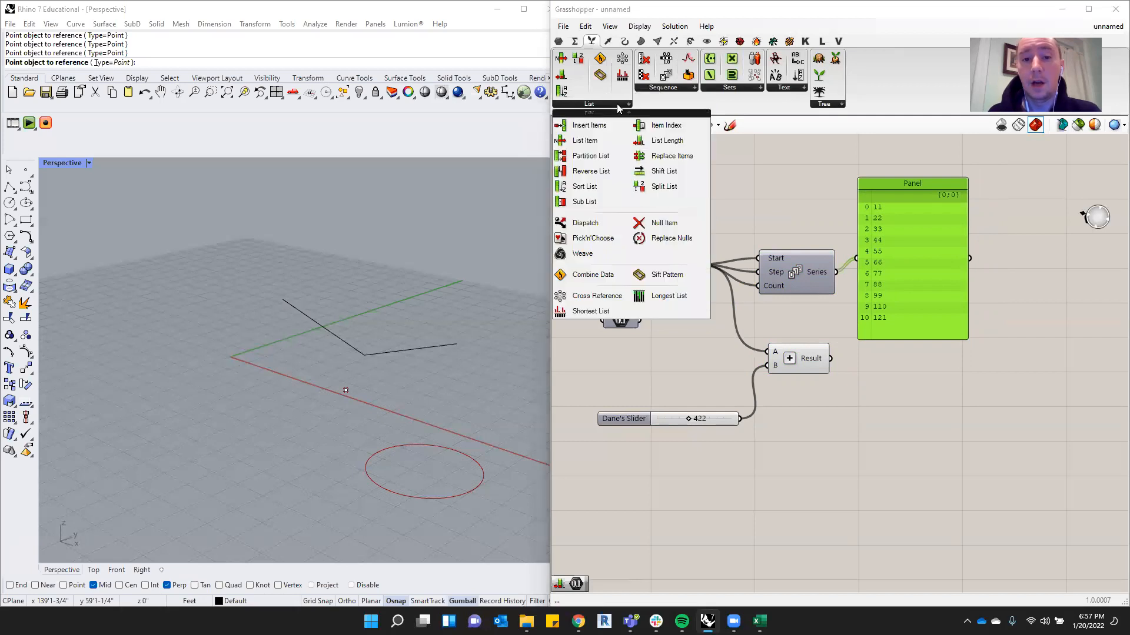
{"action": "left_click", "coordinate": [686, 89]}
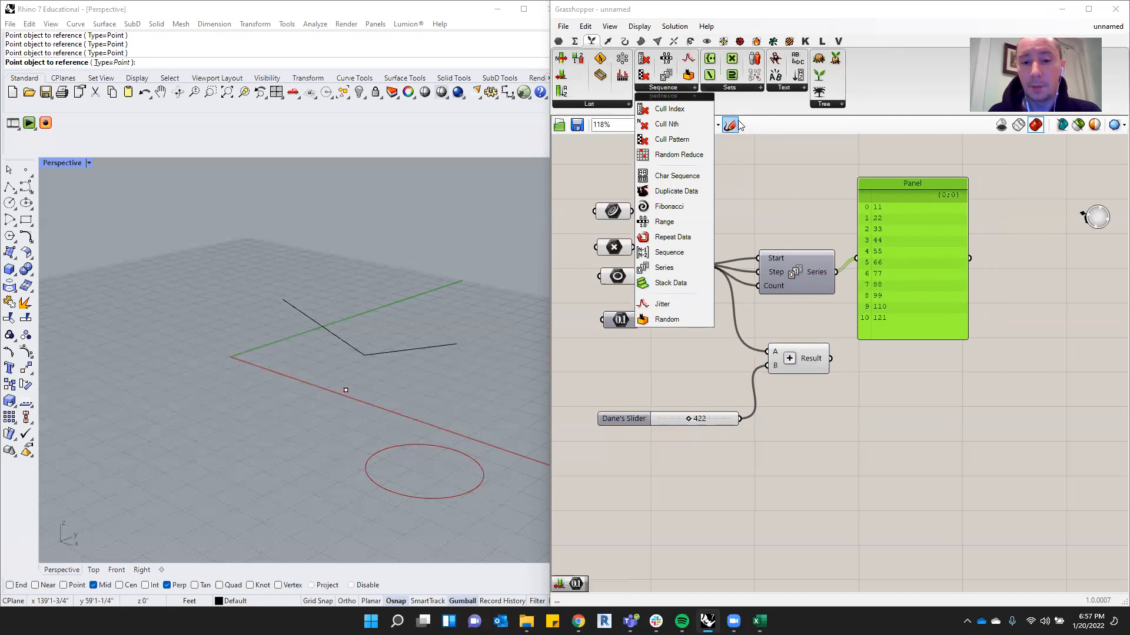
{"action": "left_click", "coordinate": [747, 88]}
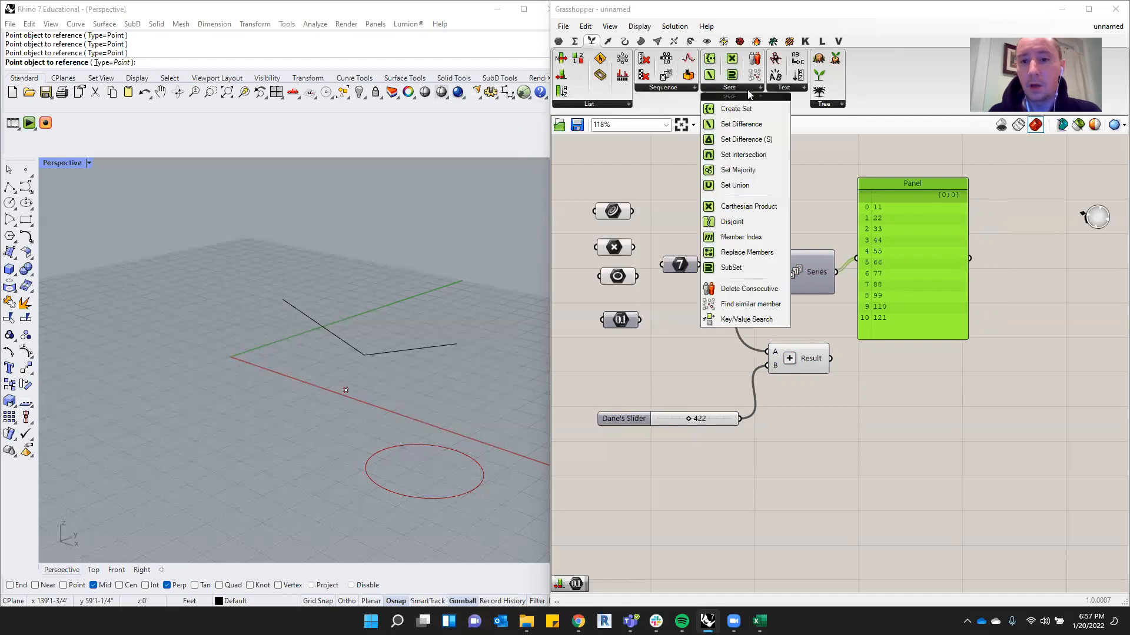
{"action": "left_click", "coordinate": [794, 89]}
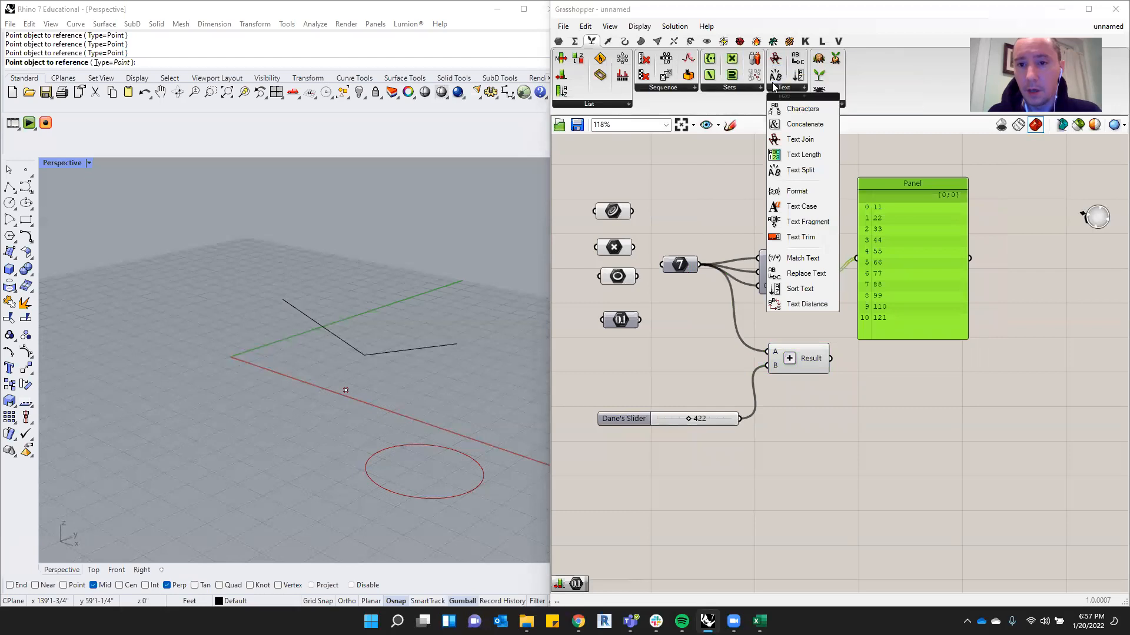
{"action": "left_click", "coordinate": [608, 42]}
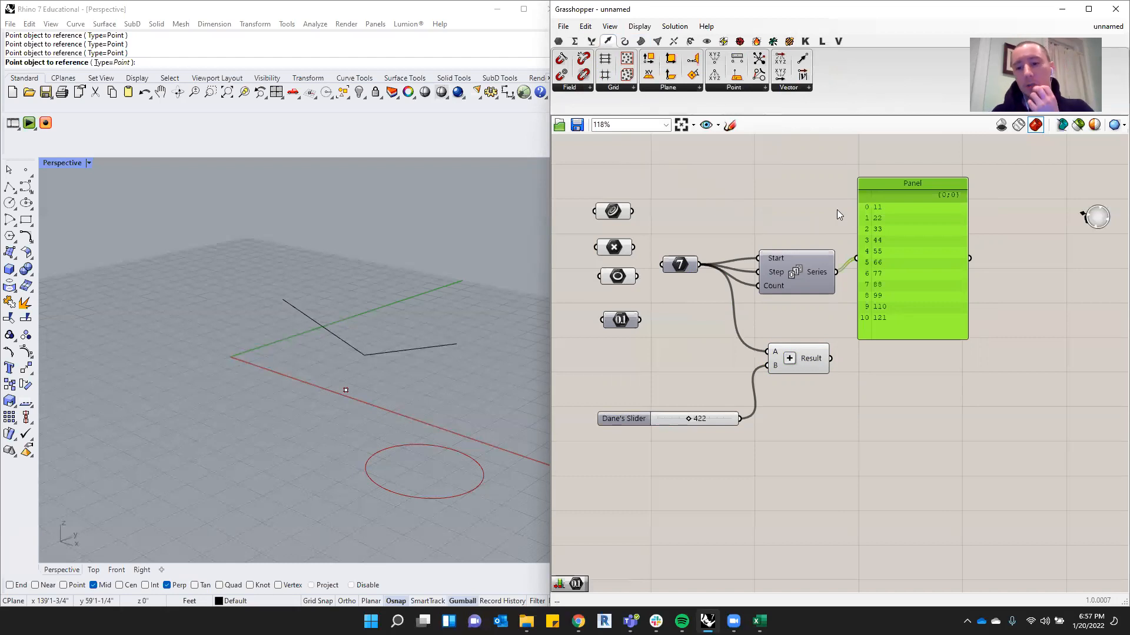
{"action": "scroll", "coordinate": [741, 302], "scroll_direction": "down", "scroll_amount": 2}
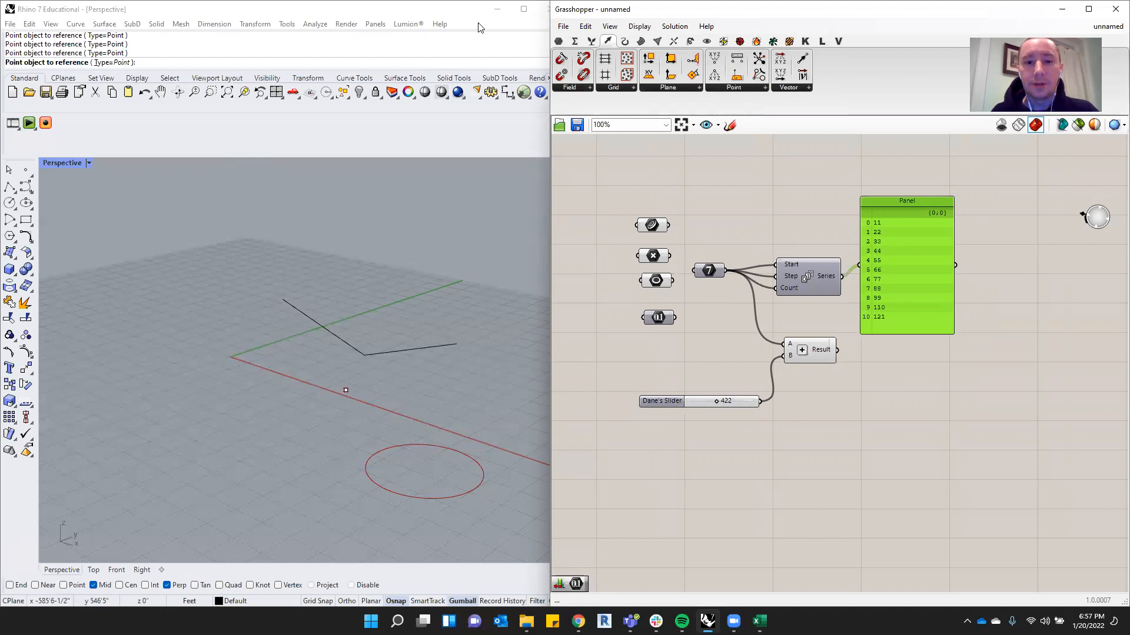
{"action": "mouse_move", "coordinate": [305, 303]}
{"action": "left_mouse_down"}
{"action": "mouse_move", "coordinate": [507, 190]}
{"action": "mouse_move", "coordinate": [746, 281]}
{"action": "mouse_move", "coordinate": [759, 316]}
{"action": "left_mouse_up"}
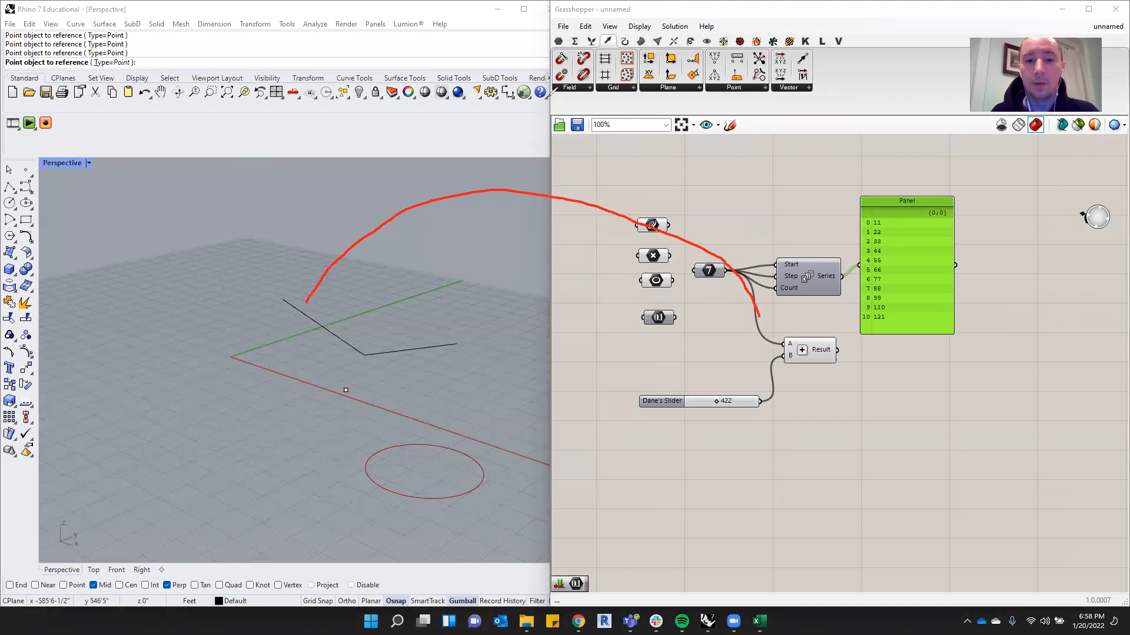
{"action": "left_click_drag", "start_coordinate": [412, 206], "coordinate": [411, 213]}
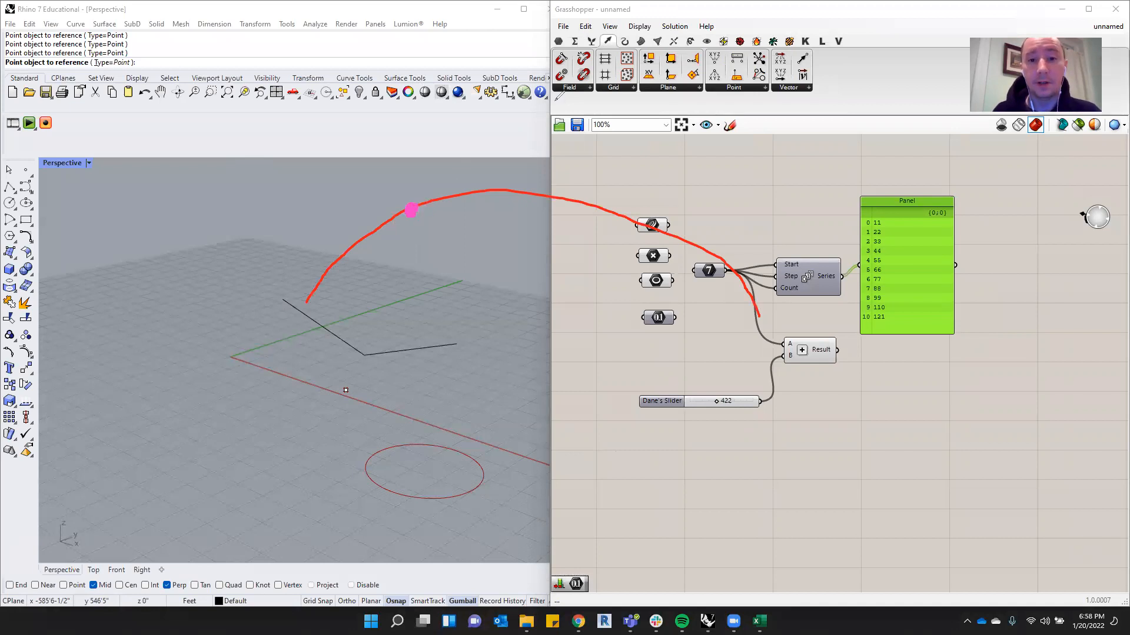
{"action": "mouse_move", "coordinate": [410, 210]}
{"action": "left_mouse_down"}
{"action": "mouse_move", "coordinate": [455, 209]}
{"action": "mouse_move", "coordinate": [414, 172]}
{"action": "mouse_move", "coordinate": [446, 203]}
{"action": "left_mouse_up"}
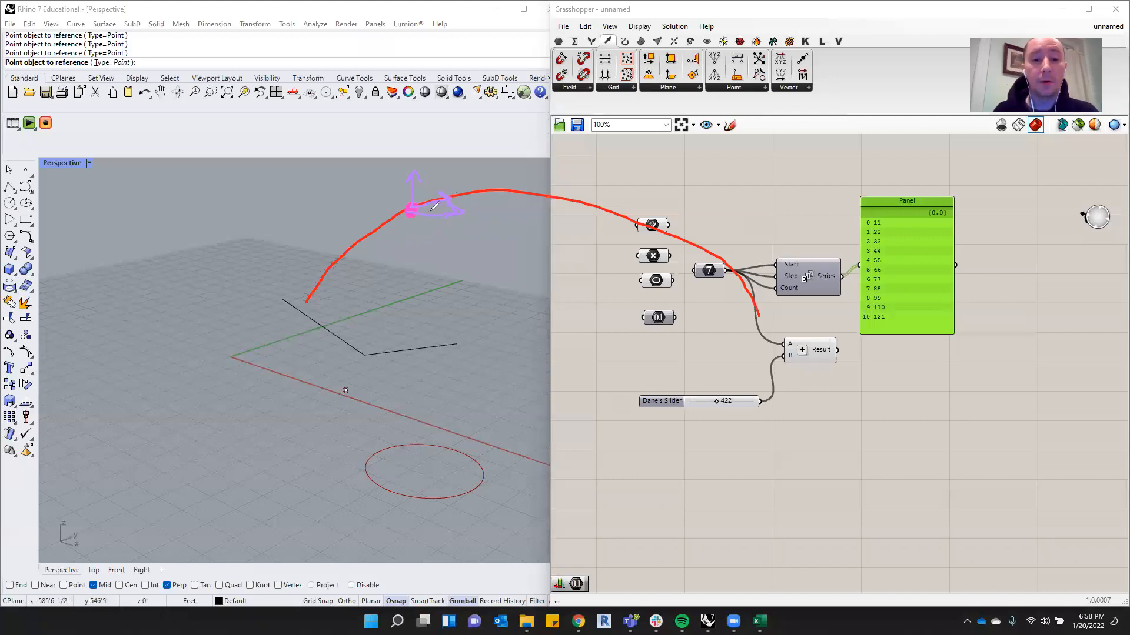
{"action": "mouse_move", "coordinate": [452, 181]}
{"action": "left_mouse_down"}
{"action": "mouse_move", "coordinate": [406, 218]}
{"action": "mouse_move", "coordinate": [438, 204]}
{"action": "left_mouse_up"}
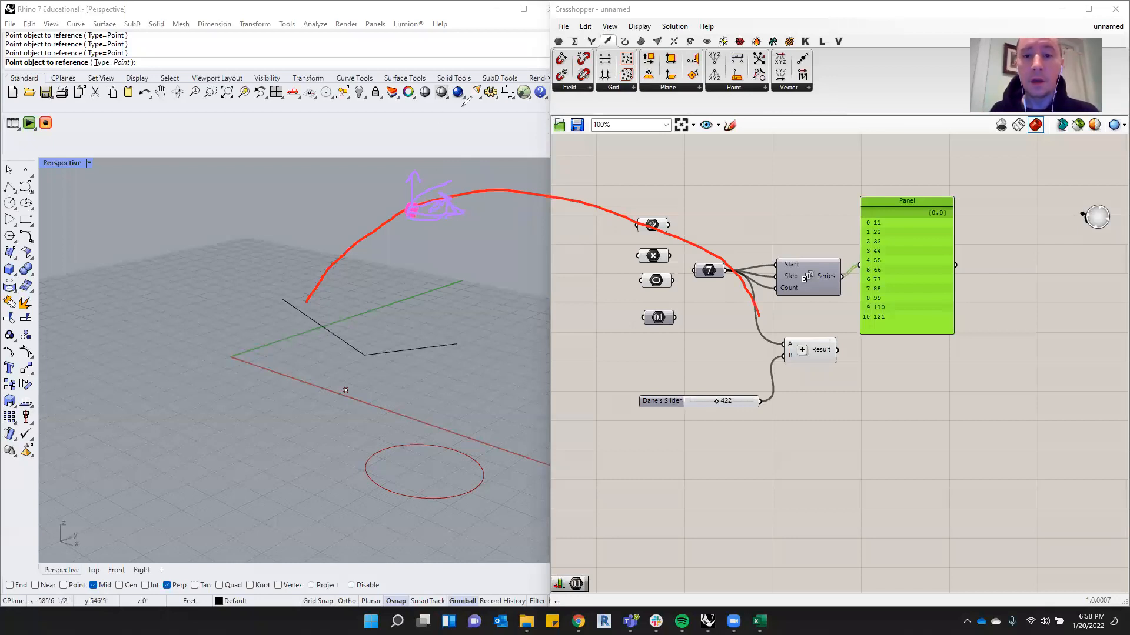
{"action": "left_click", "coordinate": [739, 40]}
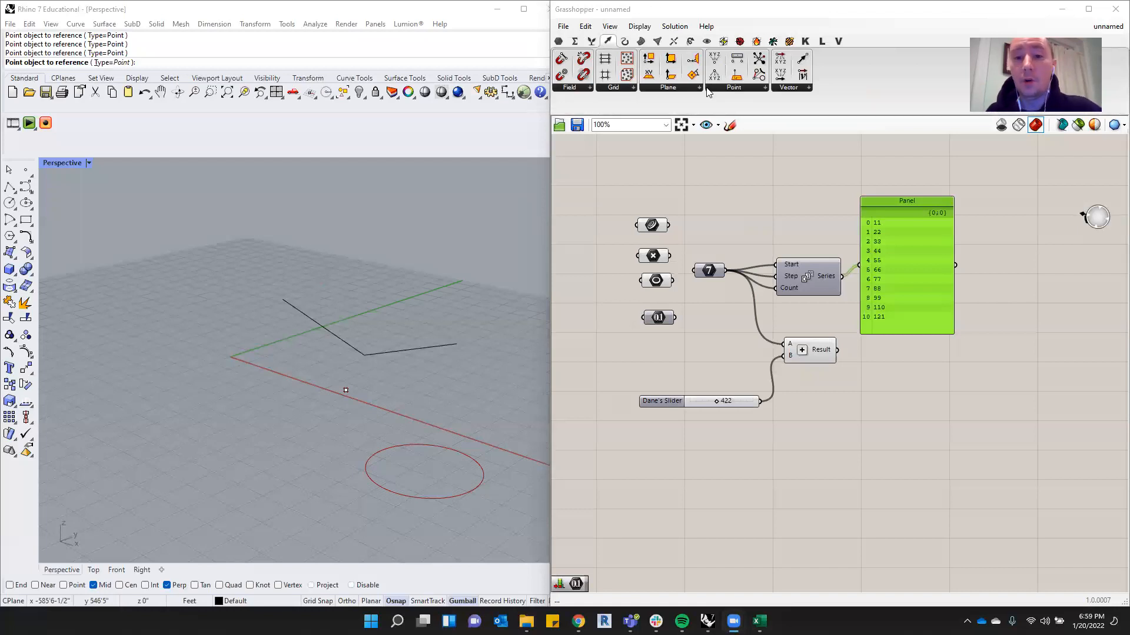
Add a Unit X vector component above the Integer parameter and Series component.
{"action": "left_click", "coordinate": [808, 88]}
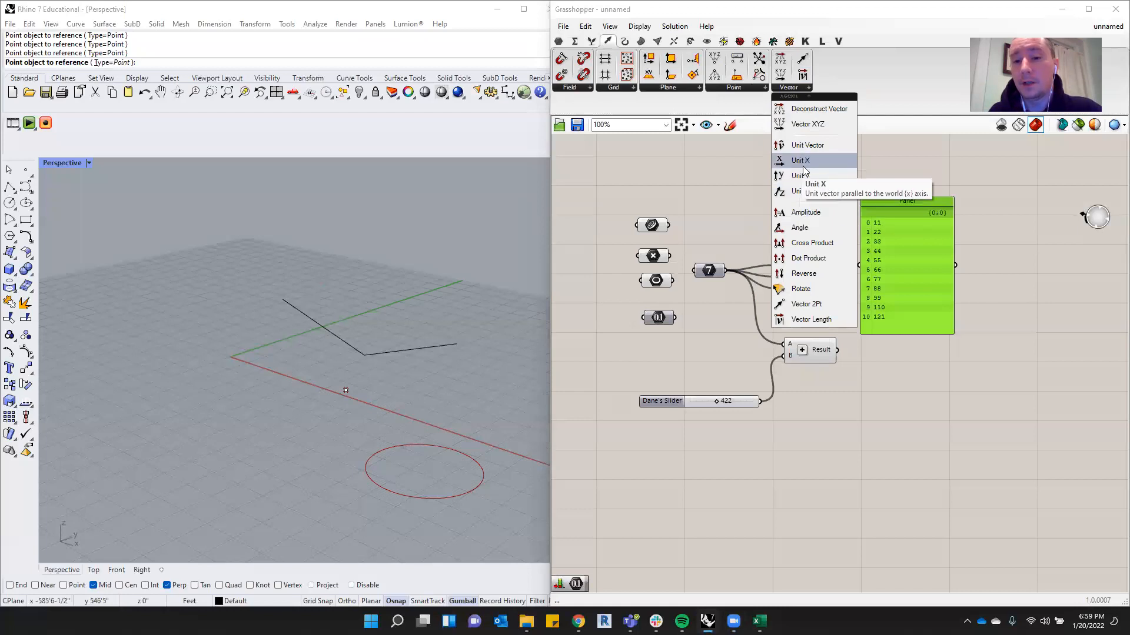
{"action": "mouse_move", "coordinate": [802, 164]}
{"action": "left_mouse_down"}
{"action": "mouse_move", "coordinate": [693, 461]}
{"action": "mouse_move", "coordinate": [793, 168]}
{"action": "left_mouse_up"}
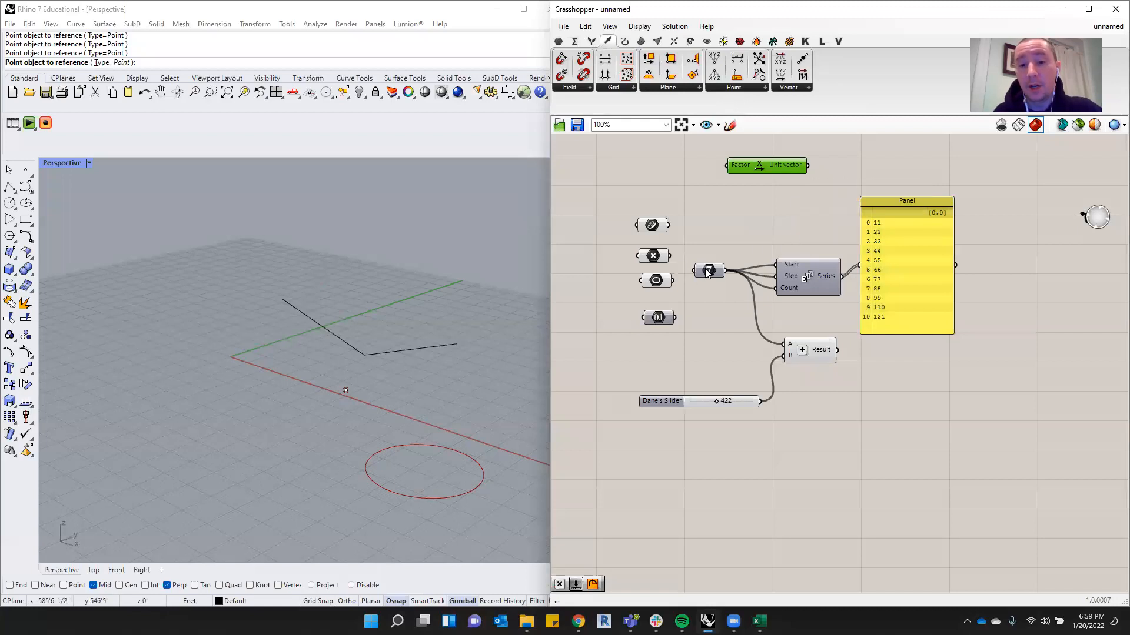
Move the Integer parameter up beside Unit X, wire it into the Factor input, and inspect the Unit vector output.
{"action": "left_click_drag", "start_coordinate": [706, 271], "coordinate": [664, 187]}
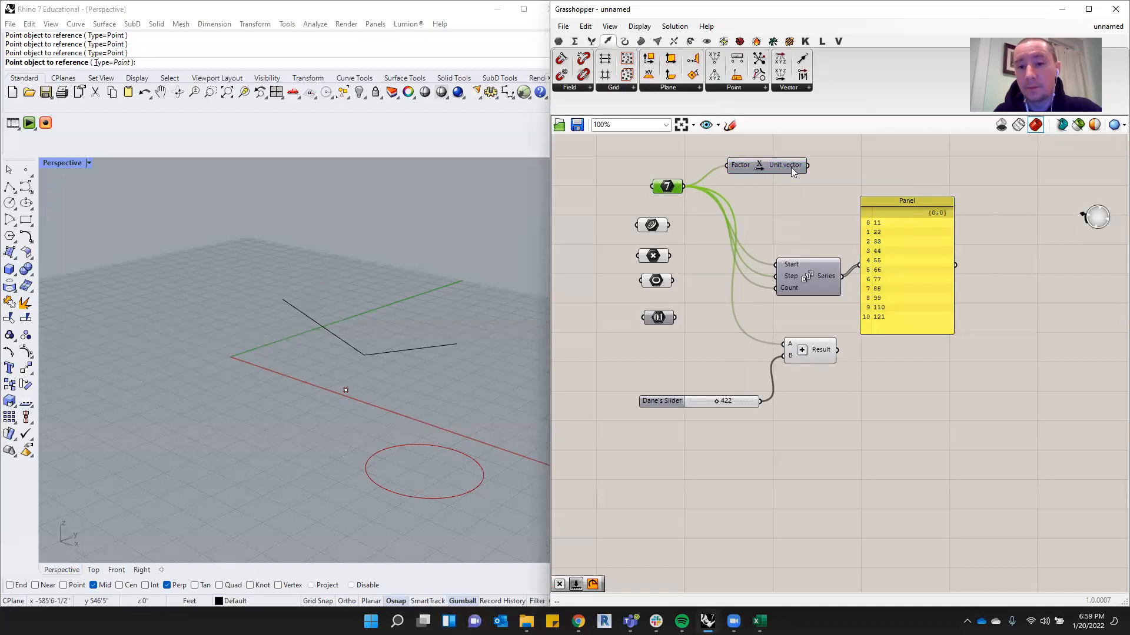
{"action": "mouse_move", "coordinate": [790, 169]}
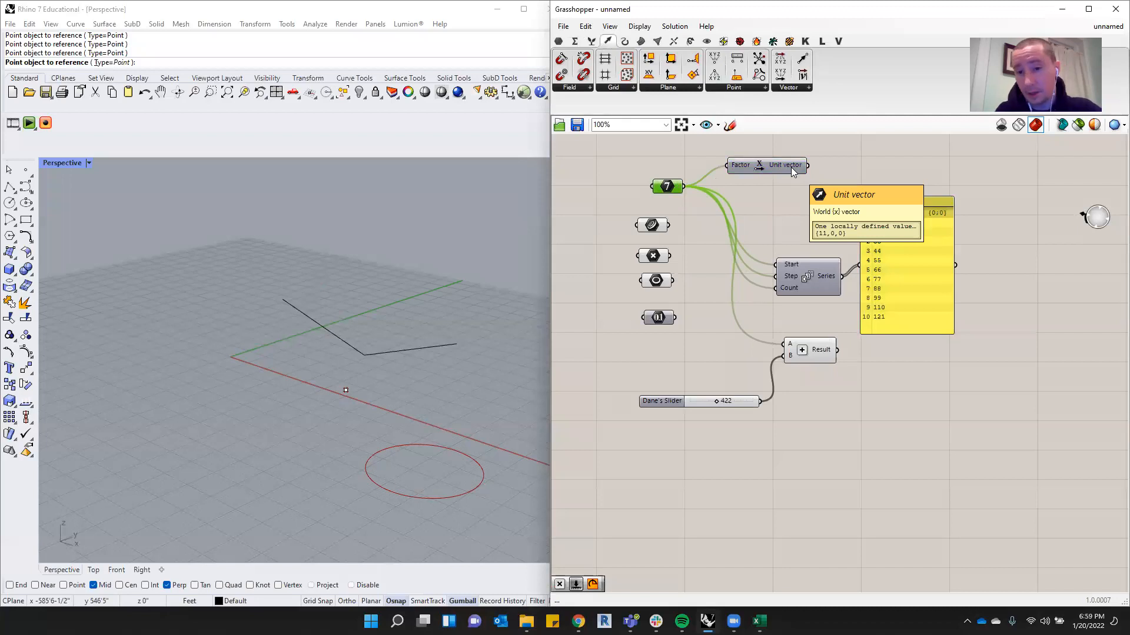
Add a Vector XYZ component beside Unit X and move the Panel down to make room for it.
{"action": "left_click", "coordinate": [802, 89]}
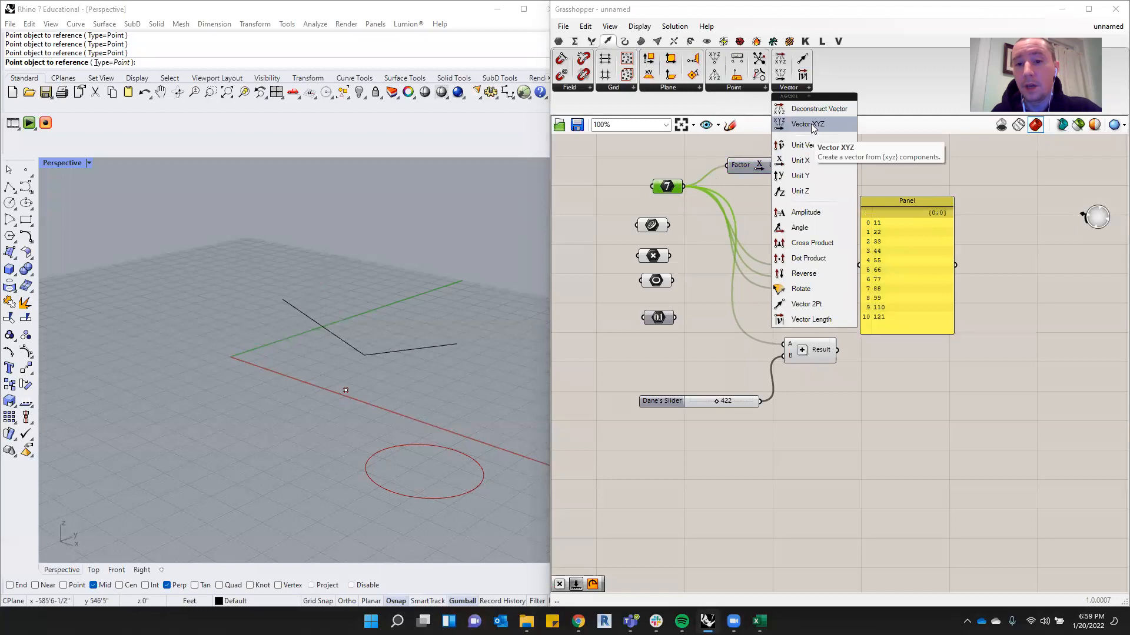
{"action": "left_click_drag", "start_coordinate": [810, 123], "coordinate": [886, 157]}
{"action": "left_click_drag", "start_coordinate": [921, 280], "coordinate": [925, 420]}
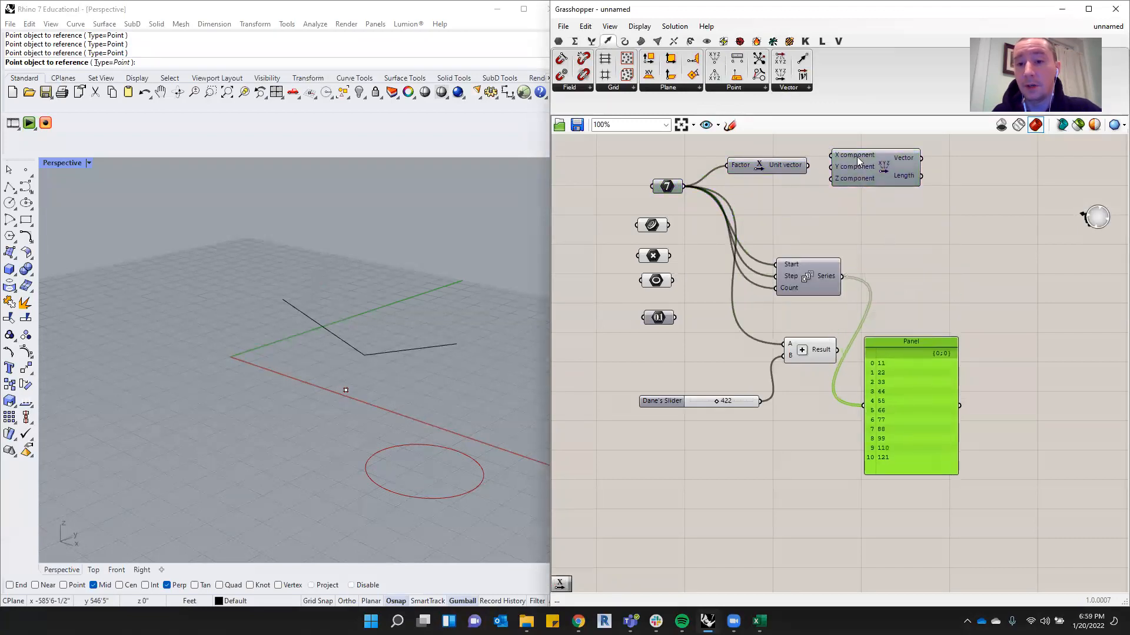
{"action": "left_click_drag", "start_coordinate": [857, 157], "coordinate": [895, 193]}
{"action": "left_click_drag", "start_coordinate": [793, 164], "coordinate": [817, 158]}
{"action": "mouse_move", "coordinate": [922, 197]}
{"action": "left_mouse_down"}
{"action": "mouse_move", "coordinate": [943, 184]}
{"action": "mouse_move", "coordinate": [921, 195]}
{"action": "left_mouse_up"}
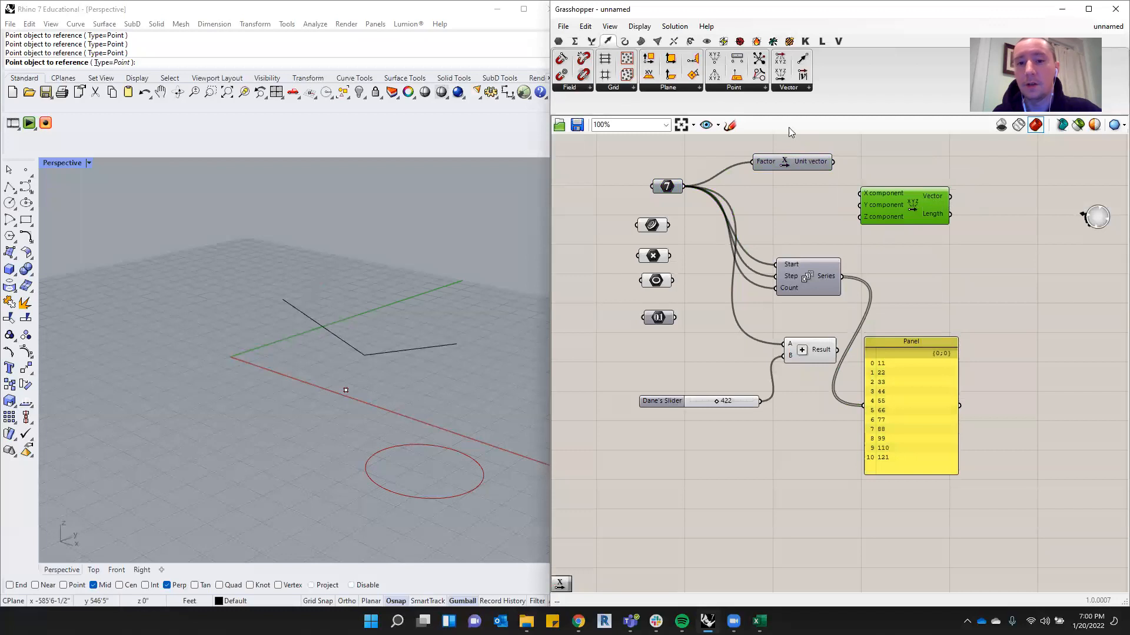
Add a Deconstruct Vector component fed by Unit X's Unit vector output, and move the Panel and Vector XYZ out of its way.
{"action": "left_click", "coordinate": [804, 90]}
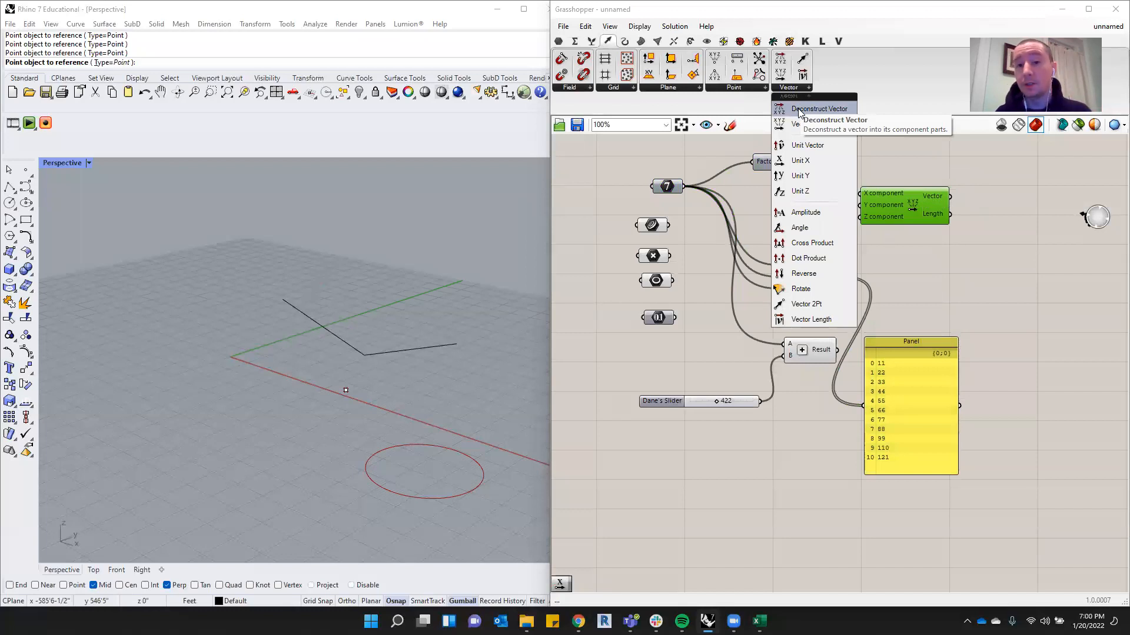
{"action": "left_click", "coordinate": [800, 110]}
{"action": "left_click", "coordinate": [936, 268]}
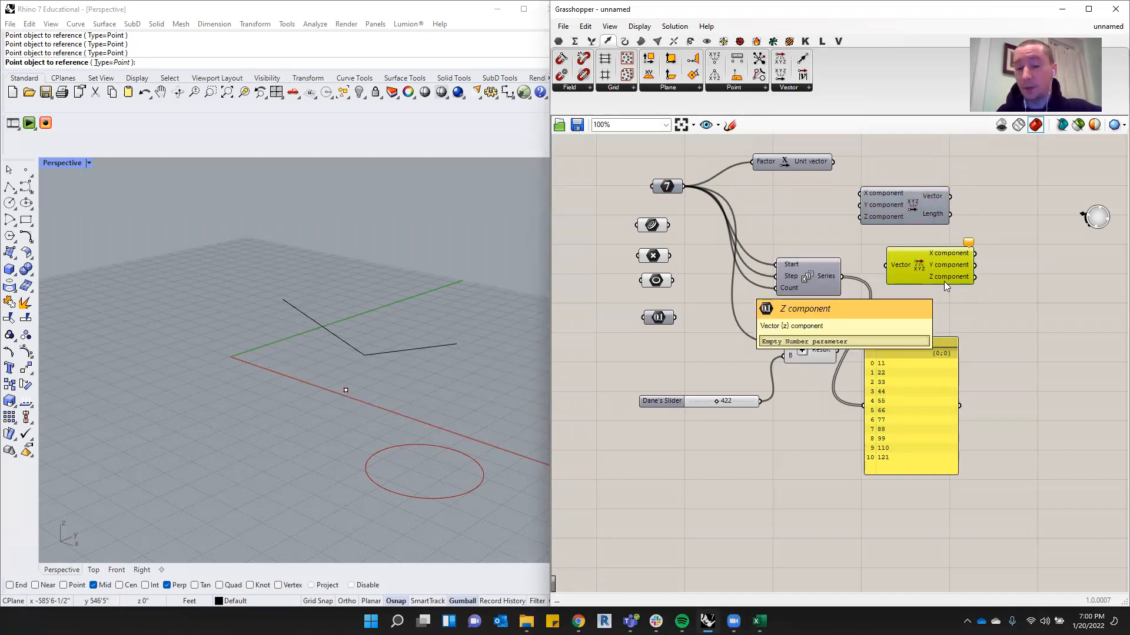
{"action": "left_click_drag", "start_coordinate": [901, 221], "coordinate": [976, 232]}
{"action": "left_click_drag", "start_coordinate": [911, 261], "coordinate": [876, 153]}
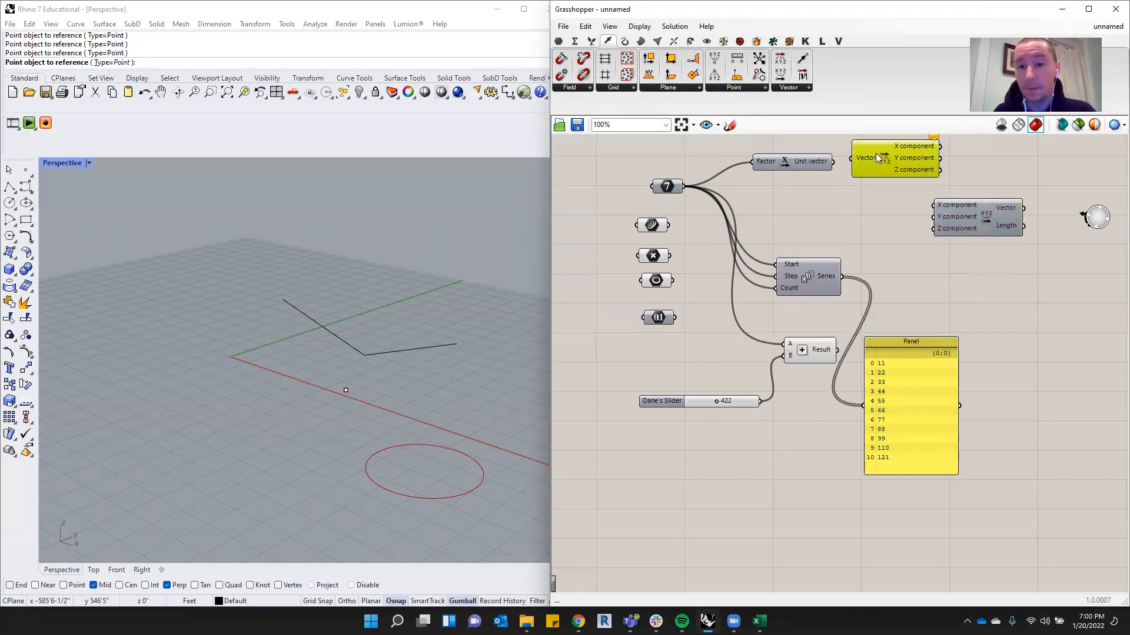
{"action": "left_click_drag", "start_coordinate": [784, 163], "coordinate": [892, 172]}
{"action": "left_click_drag", "start_coordinate": [940, 346], "coordinate": [1053, 191]}
{"action": "left_click_drag", "start_coordinate": [969, 202], "coordinate": [907, 355]}
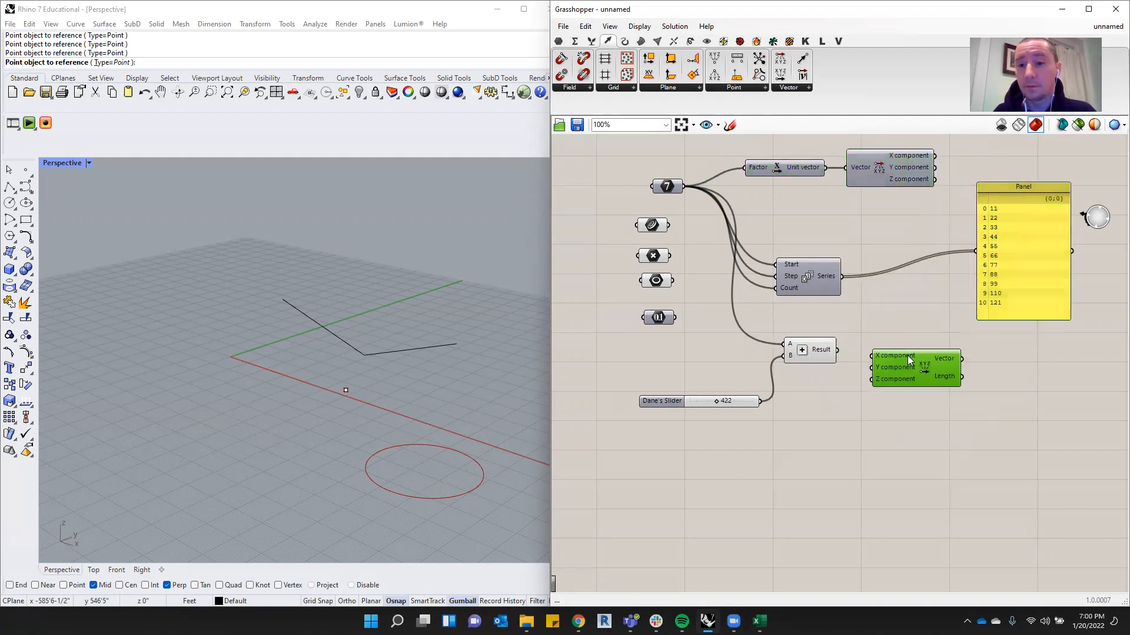
Inspect Unit X's output vector, and shift Unit X and Deconstruct Vector closer to the Integer parameter.
{"action": "left_click", "coordinate": [776, 172]}
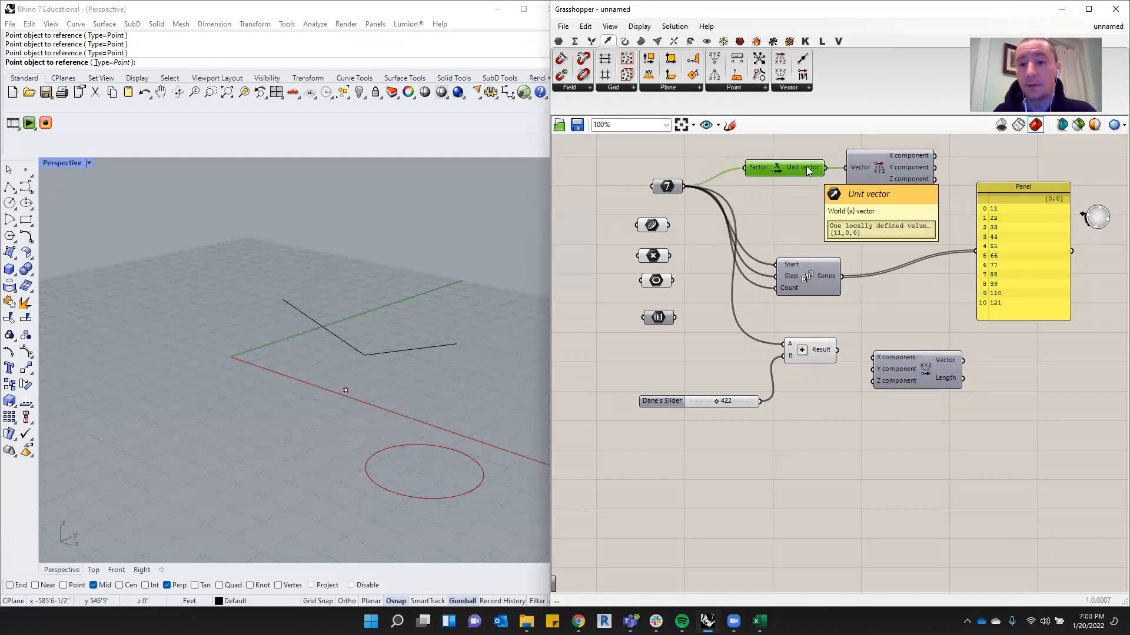
{"action": "left_click", "coordinate": [889, 211]}
{"action": "left_click_drag", "start_coordinate": [1011, 209], "coordinate": [1017, 197]}
{"action": "left_click_drag", "start_coordinate": [913, 163], "coordinate": [921, 178]}
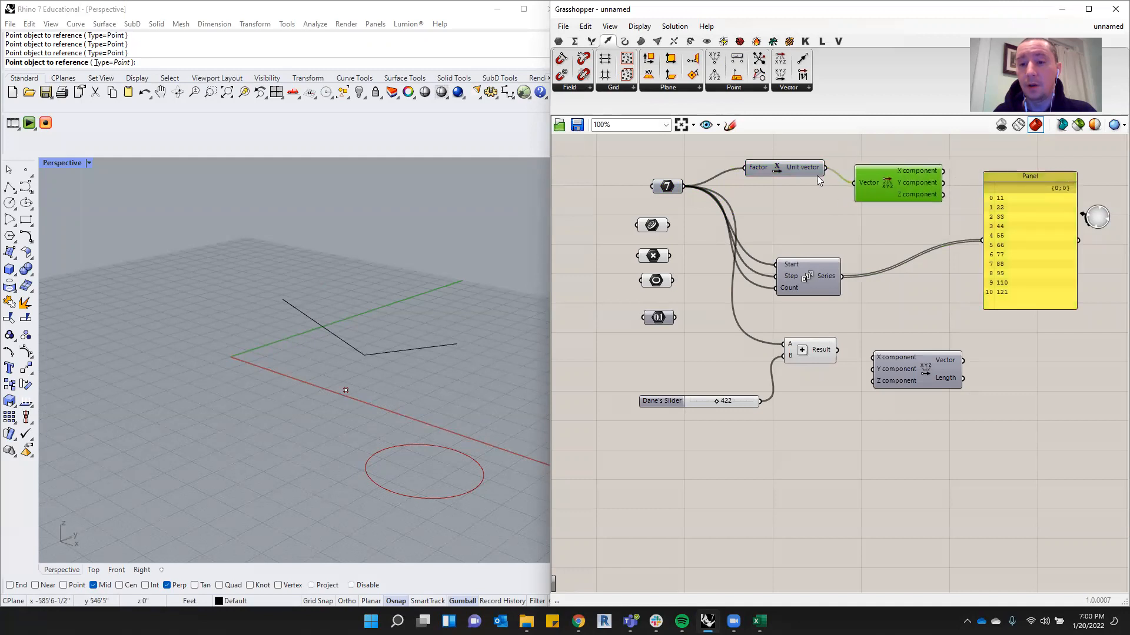
{"action": "left_click_drag", "start_coordinate": [816, 174], "coordinate": [792, 181]}
{"action": "left_click_drag", "start_coordinate": [883, 188], "coordinate": [846, 180]}
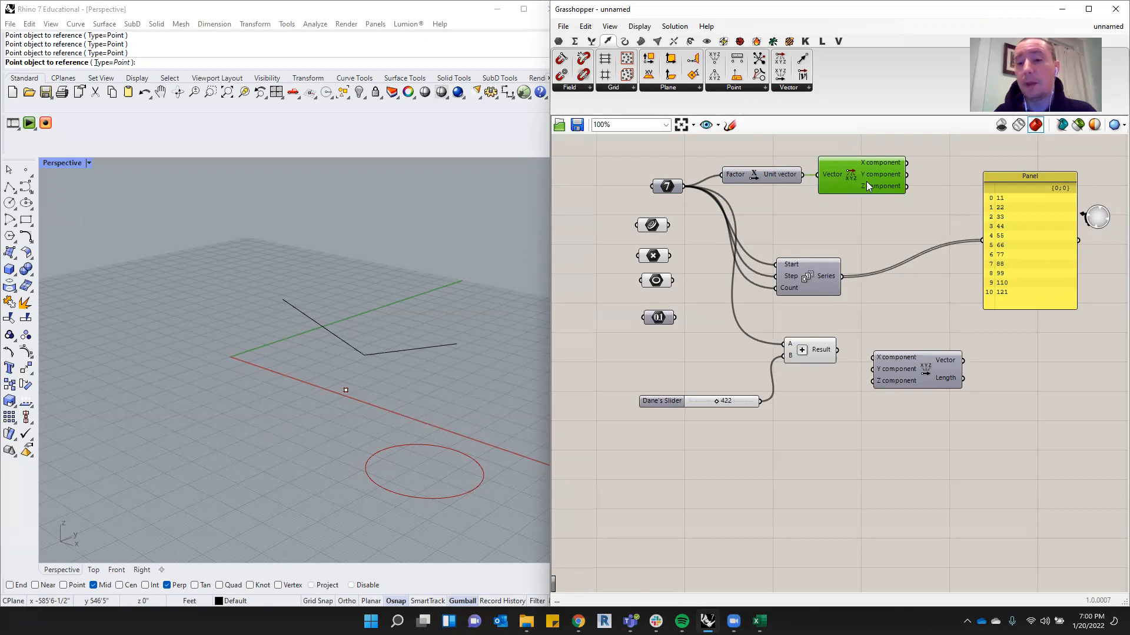
Disconnect the Panel from Series, place it beside Deconstruct Vector, and delete the Series component.
{"action": "left_click_drag", "start_coordinate": [1032, 228], "coordinate": [842, 276]}
{"action": "left_click_drag", "start_coordinate": [972, 232], "coordinate": [950, 213]}
{"action": "scroll", "coordinate": [828, 319], "scroll_direction": "down", "scroll_amount": 3}
{"action": "scroll", "coordinate": [936, 180], "scroll_direction": "up", "scroll_amount": 3}
{"action": "left_click_drag", "start_coordinate": [835, 233], "coordinate": [834, 241]}
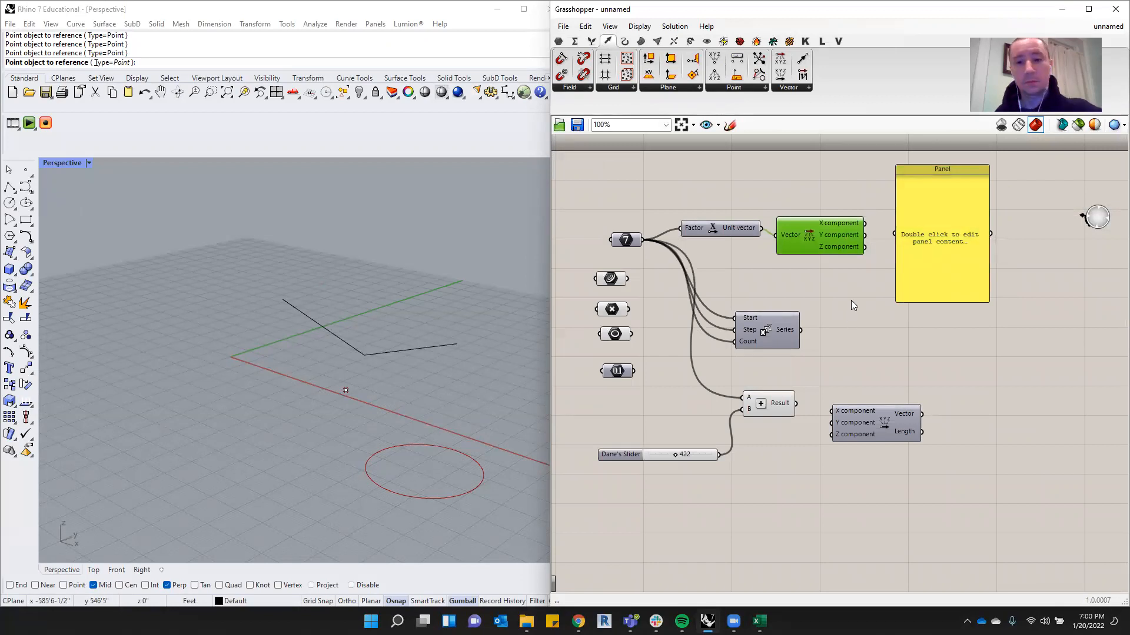
{"action": "left_click", "coordinate": [773, 341]}
{"action": "key", "text": "Delete"}
Wire Deconstruct Vector's outputs into the Panel in turn to read each component, ending with the X component.
{"action": "left_click_drag", "start_coordinate": [864, 223], "coordinate": [936, 215]}
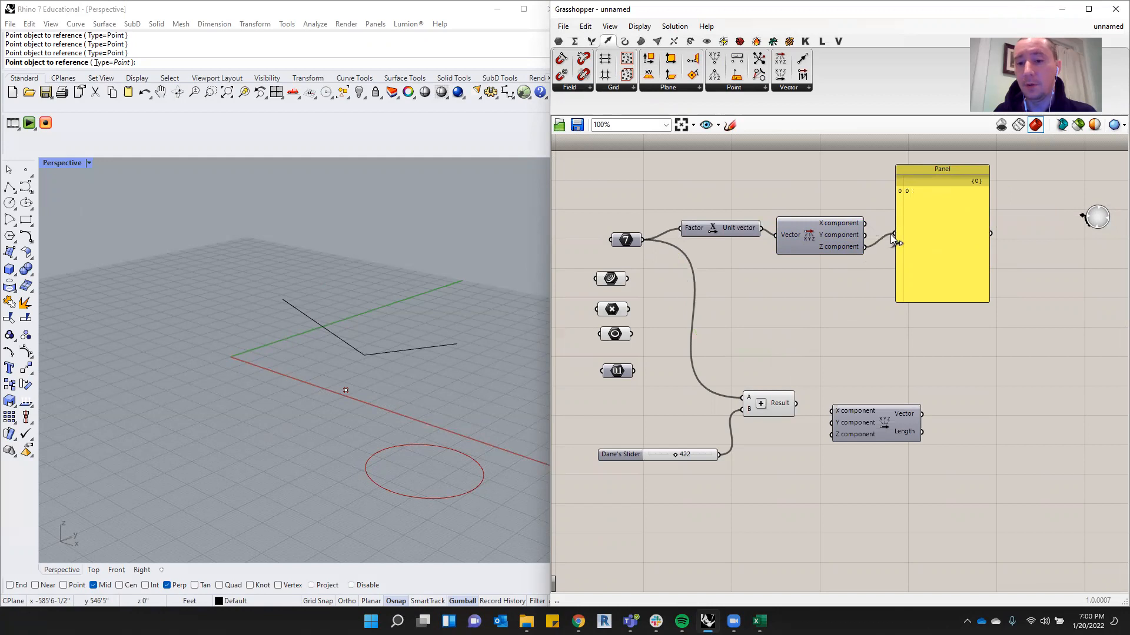
{"action": "left_click_drag", "start_coordinate": [867, 230], "coordinate": [819, 239]}
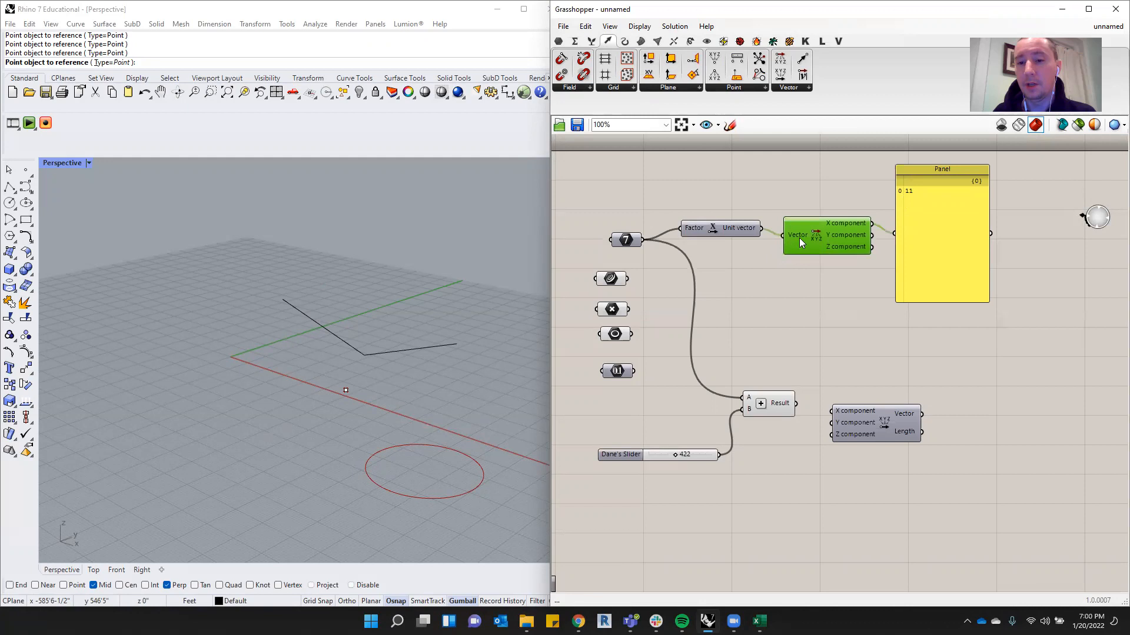
{"action": "left_click_drag", "start_coordinate": [717, 227], "coordinate": [728, 223]}
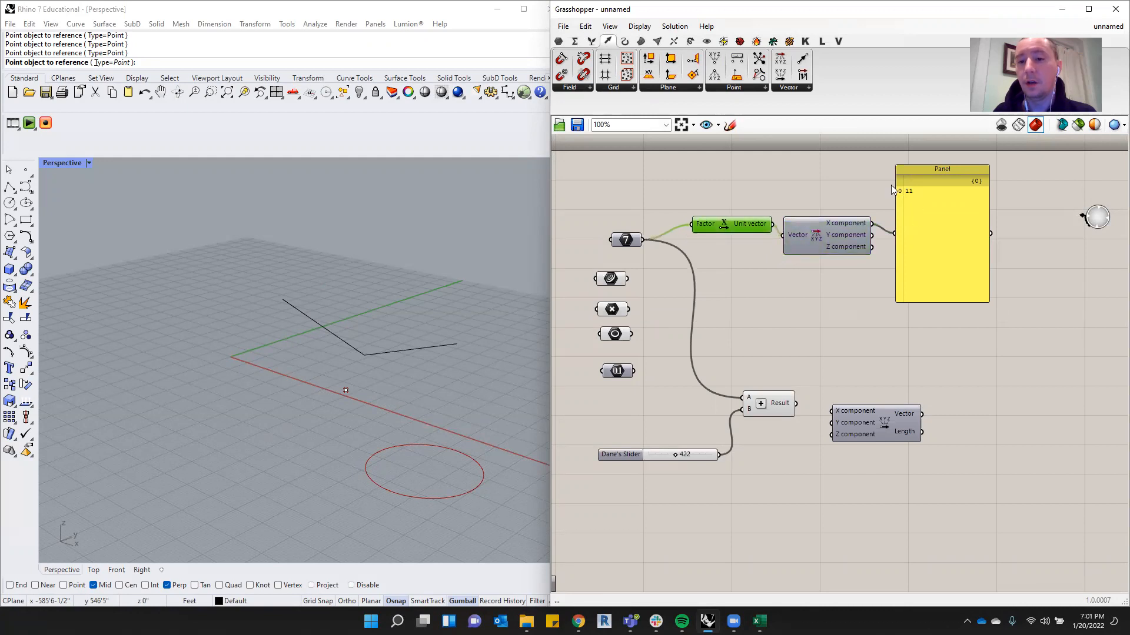
{"action": "left_click_drag", "start_coordinate": [839, 234], "coordinate": [843, 221]}
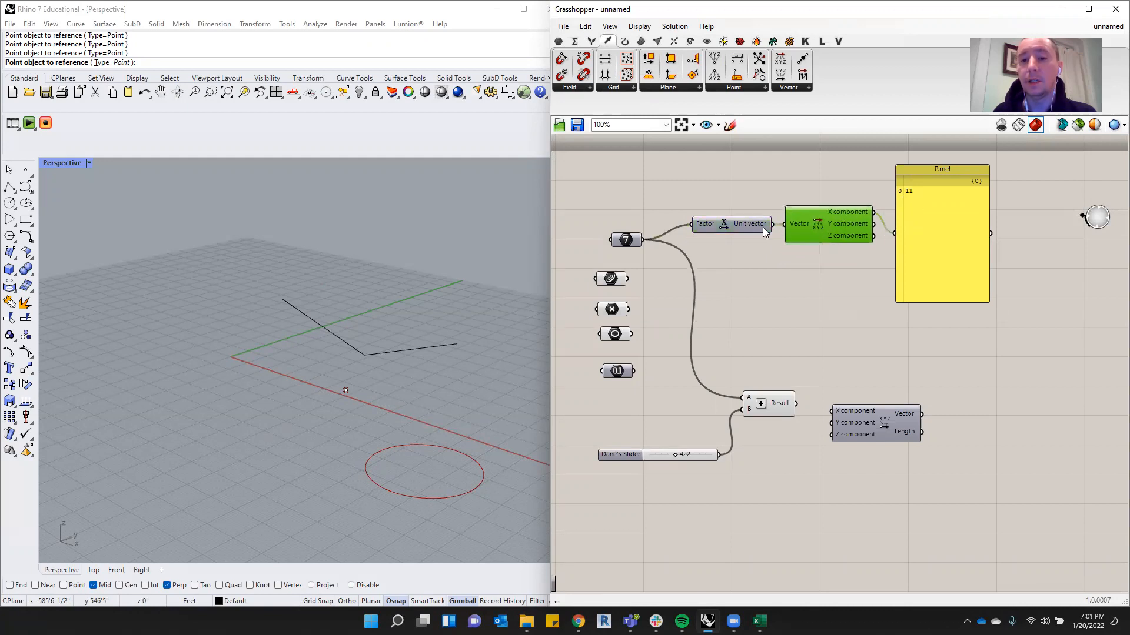
Delete the Panel and tidy the positions of the Unit X and Deconstruct Vector components.
{"action": "left_click", "coordinate": [723, 228]}
{"action": "left_click_drag", "start_coordinate": [723, 227], "coordinate": [706, 227]}
{"action": "left_click_drag", "start_coordinate": [924, 230], "coordinate": [923, 225]}
{"action": "left_click_drag", "start_coordinate": [851, 234], "coordinate": [847, 246]}
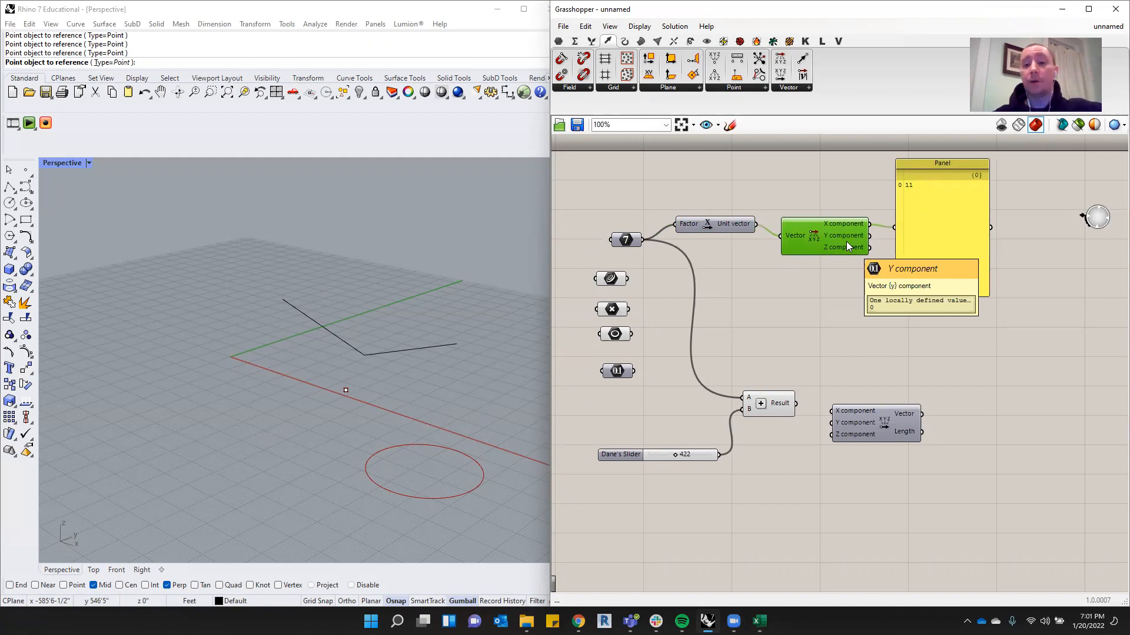
{"action": "left_click_drag", "start_coordinate": [921, 228], "coordinate": [922, 251]}
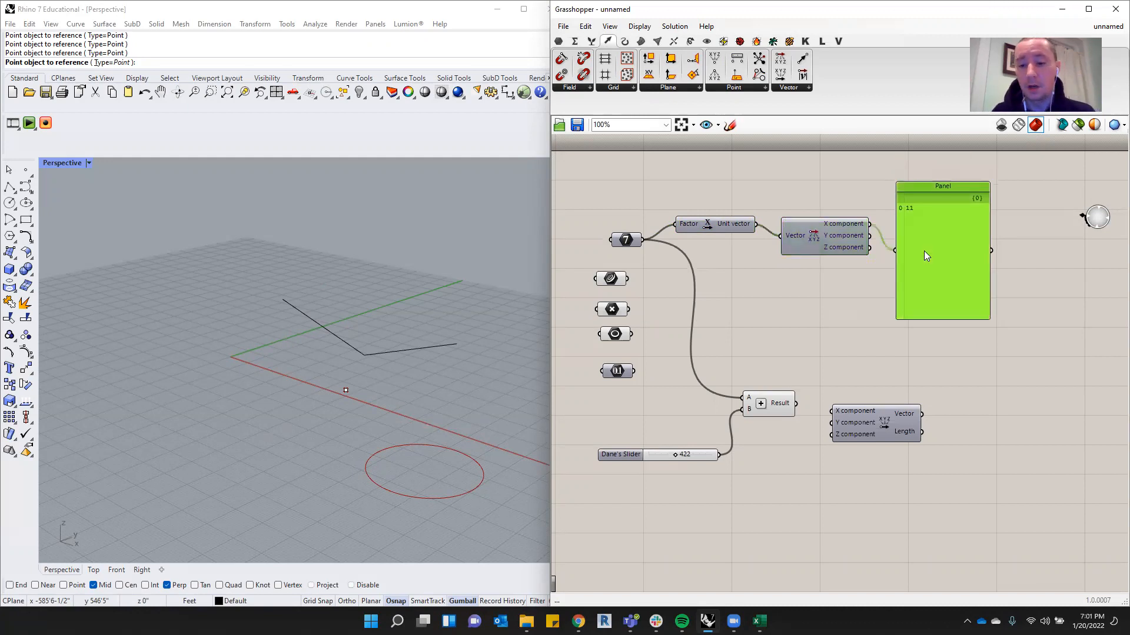
{"action": "key", "text": "Delete"}
{"action": "left_click_drag", "start_coordinate": [828, 216], "coordinate": [821, 209]}
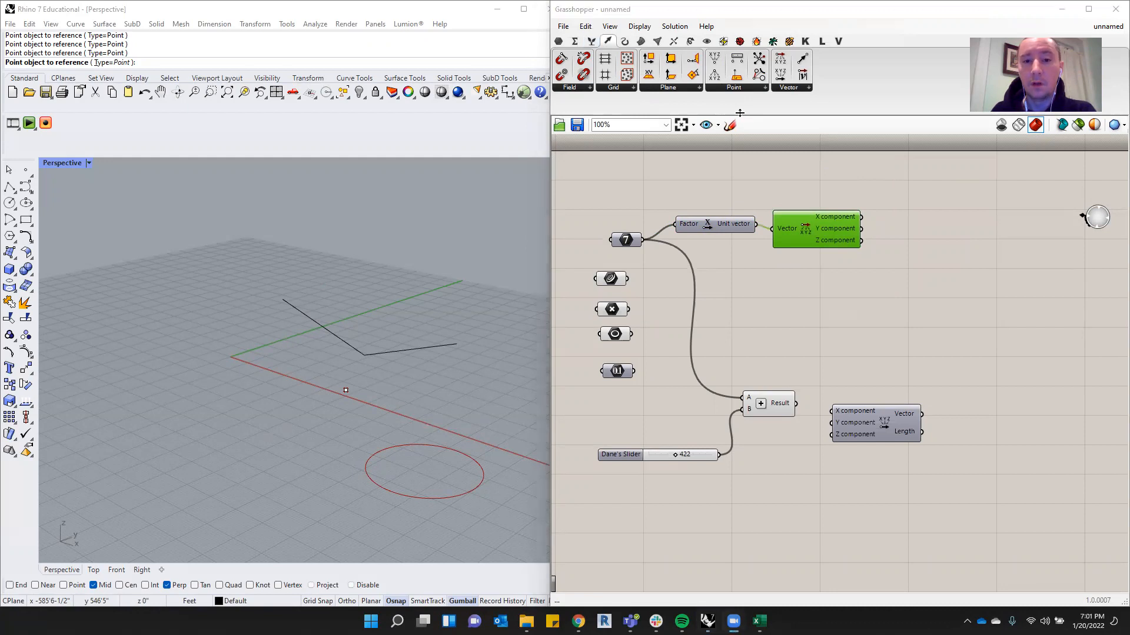
{"action": "left_click_drag", "start_coordinate": [812, 234], "coordinate": [809, 229]}
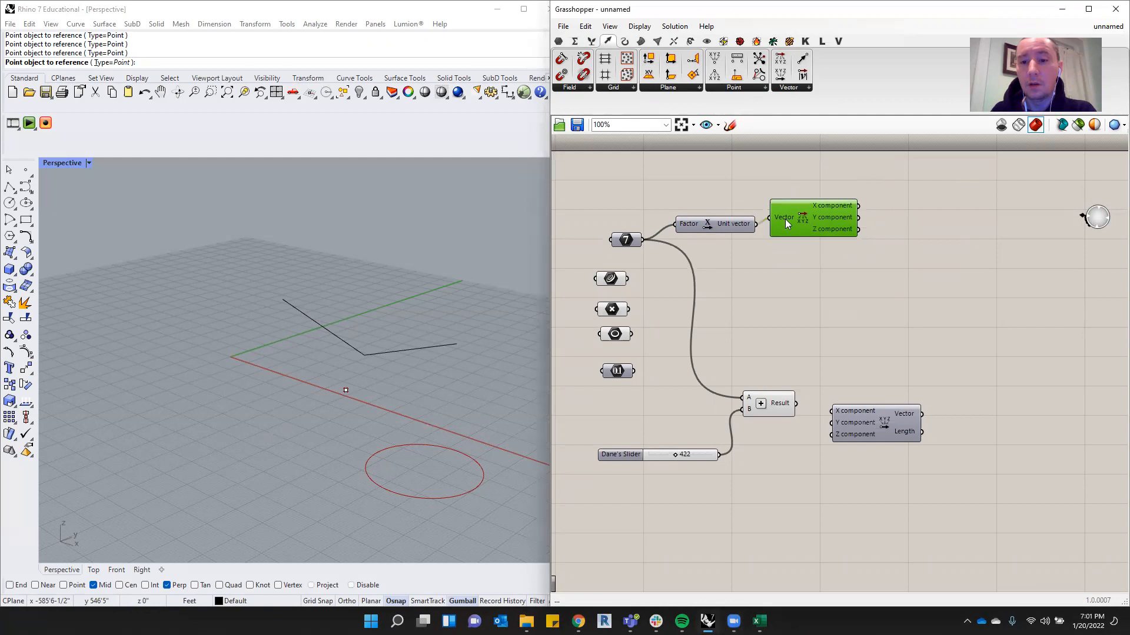
Cancel the pending point reference command in Rhino and delete the Point parameter from the Grasshopper canvas.
{"action": "left_click", "coordinate": [725, 89]}
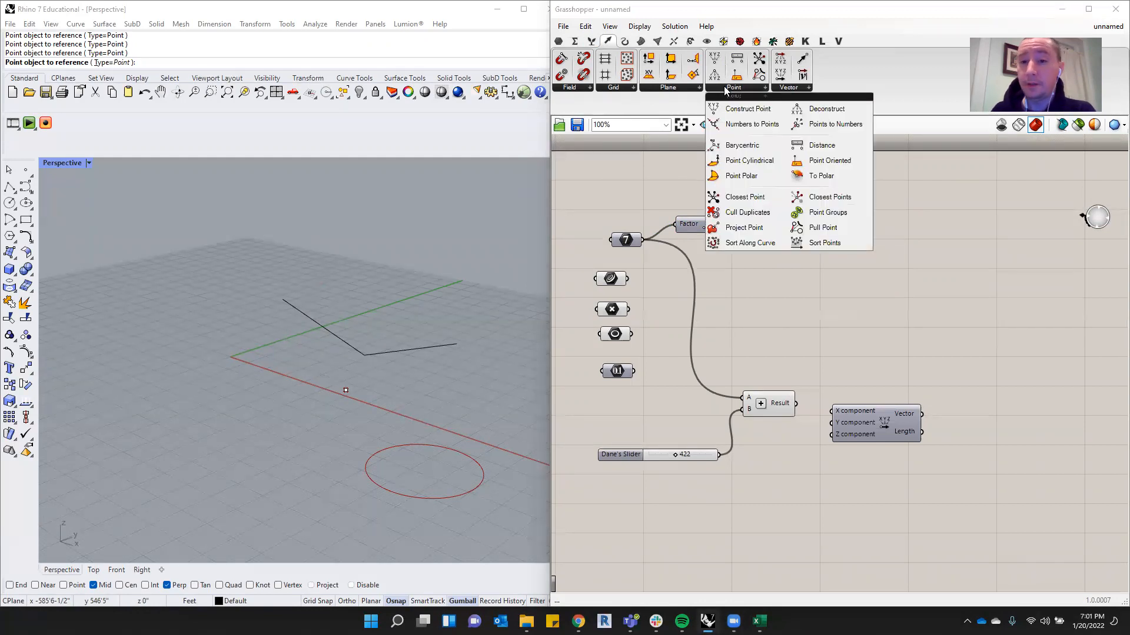
{"action": "left_click", "coordinate": [382, 383]}
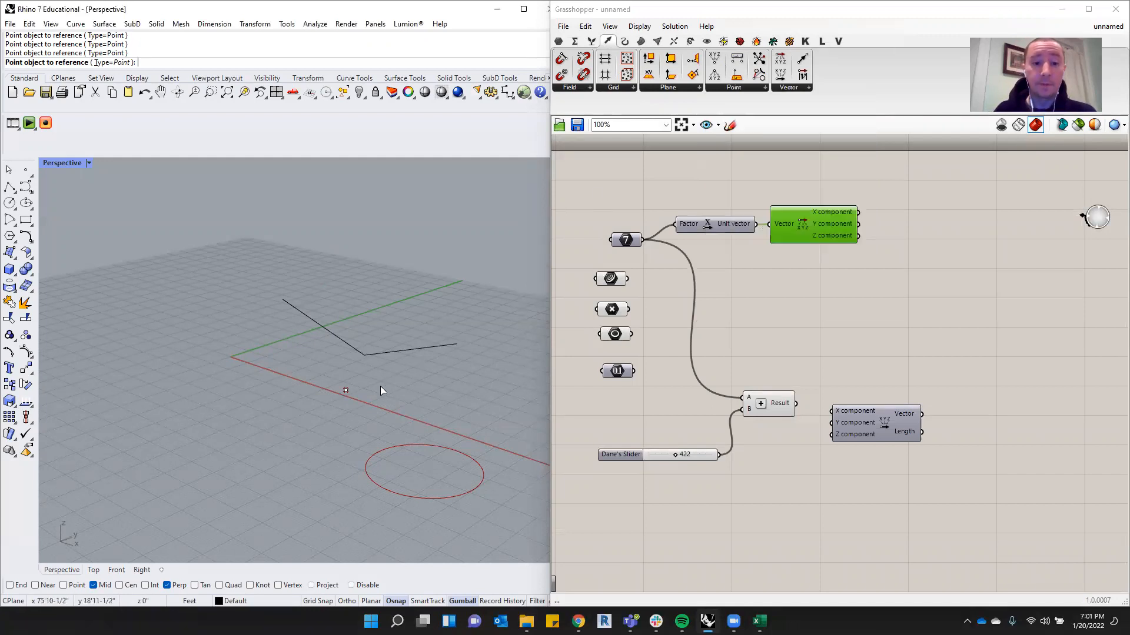
{"action": "key", "text": "Escape"}
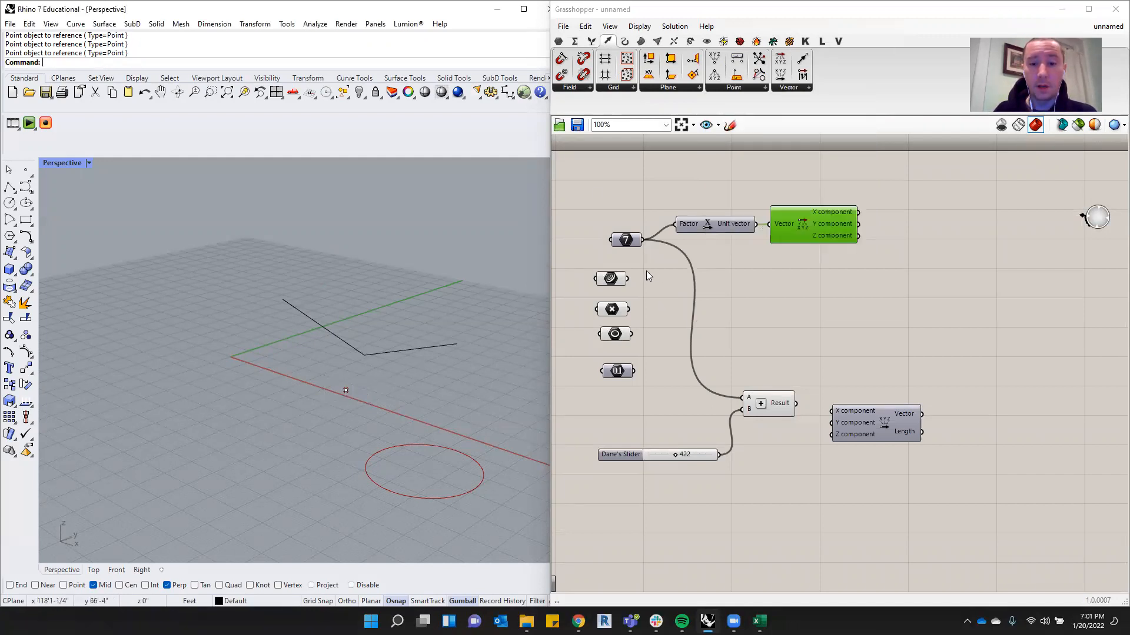
{"action": "left_click", "coordinate": [608, 311]}
{"action": "key", "text": "Delete"}
Move the Rhino point along the ground plane to a spot closer to the origin.
{"action": "left_click", "coordinate": [346, 390]}
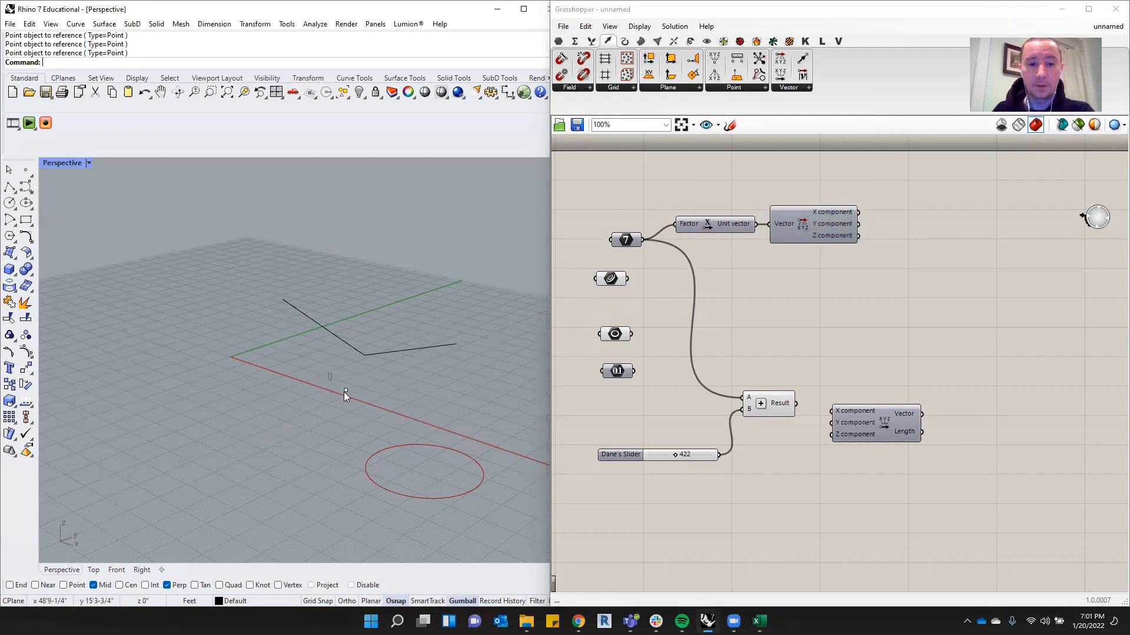
{"action": "left_click_drag", "start_coordinate": [376, 399], "coordinate": [301, 373]}
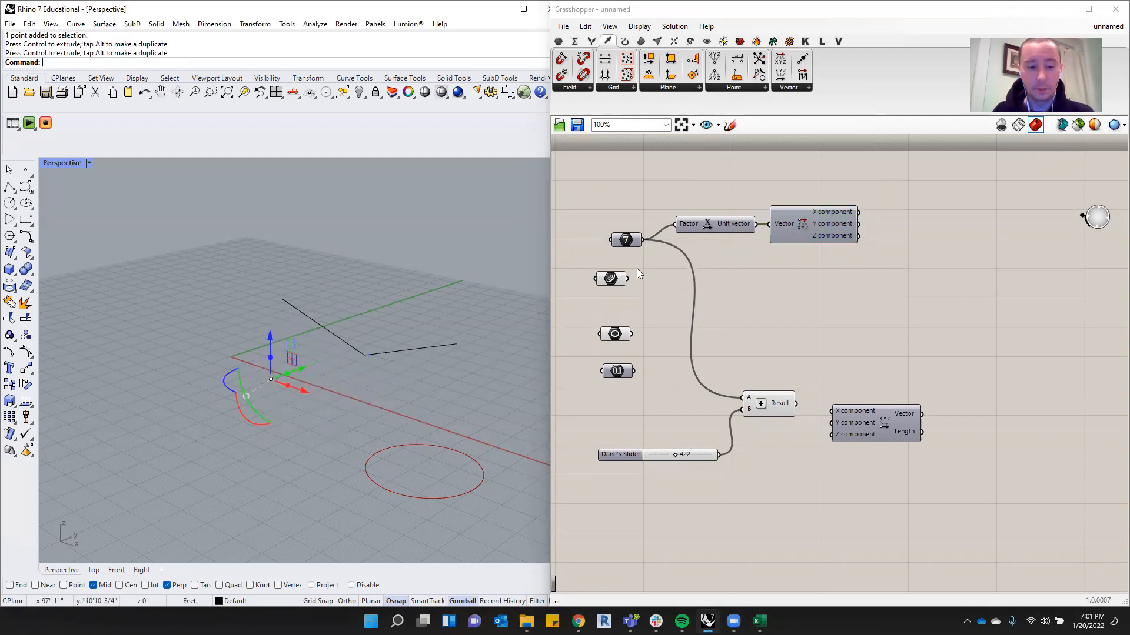
{"action": "left_click", "coordinate": [299, 382]}
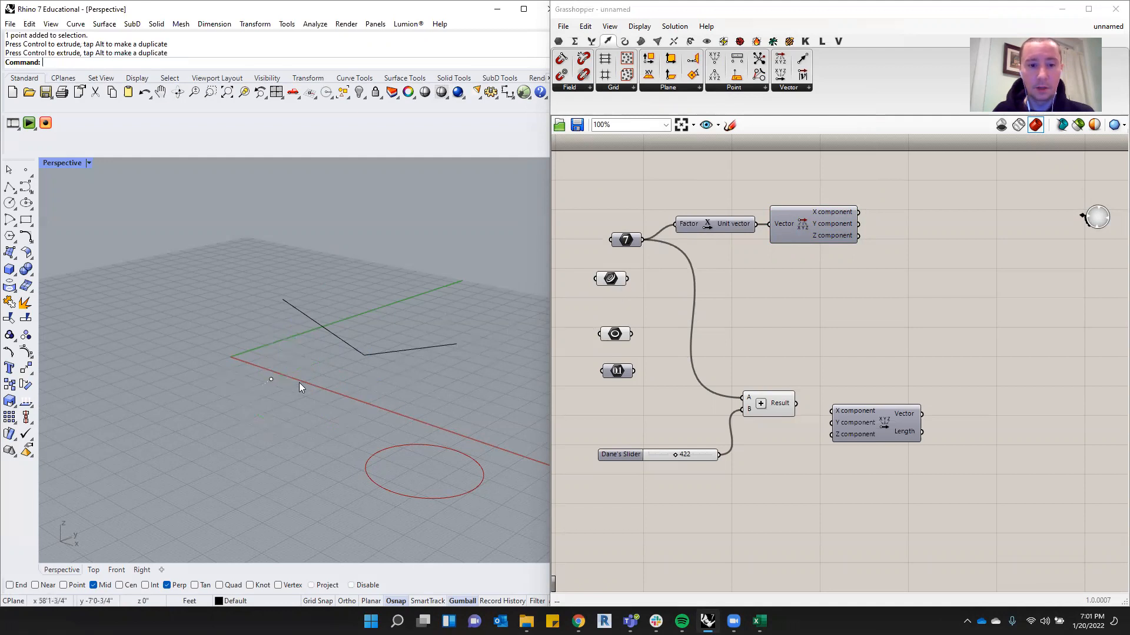
{"action": "left_click", "coordinate": [268, 381]}
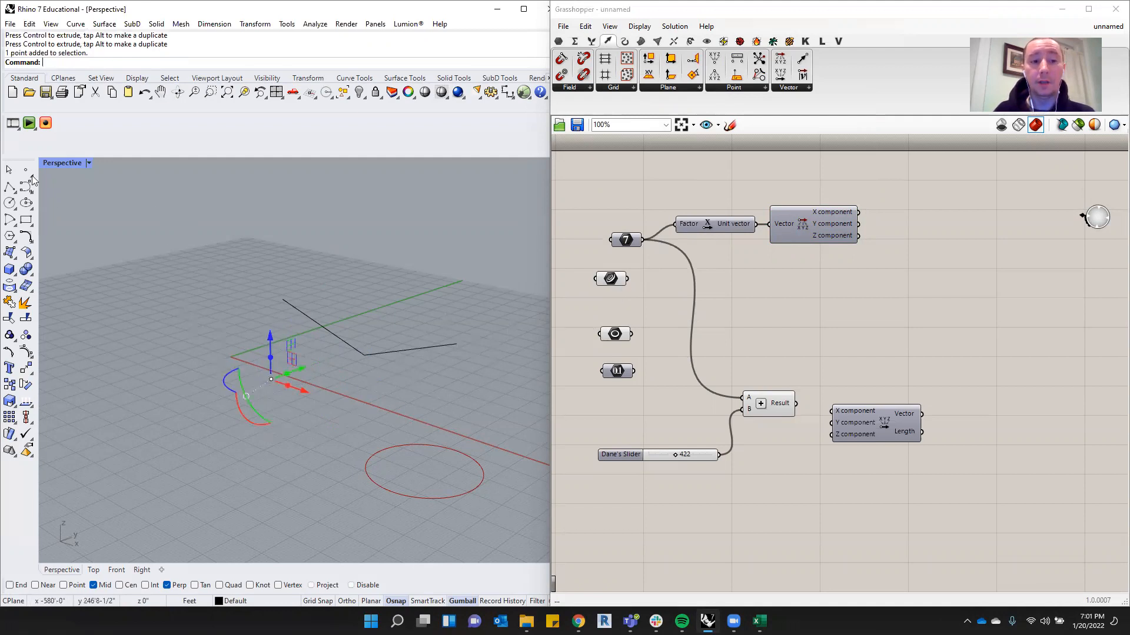
{"action": "left_click", "coordinate": [429, 275]}
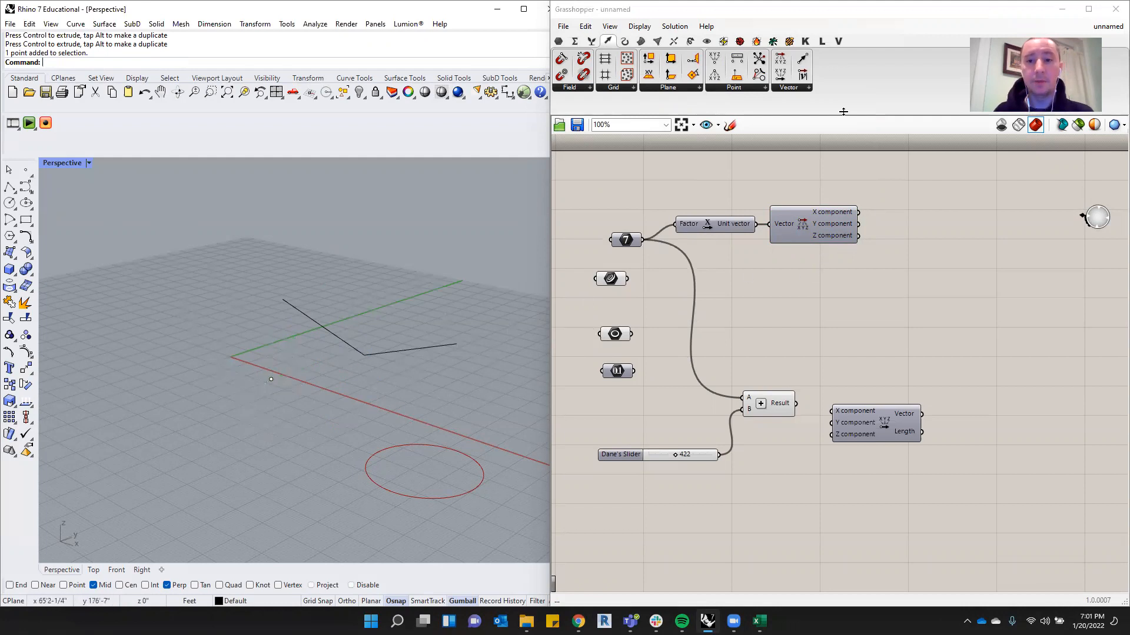
{"action": "left_click_drag", "start_coordinate": [843, 112], "coordinate": [843, 112]}
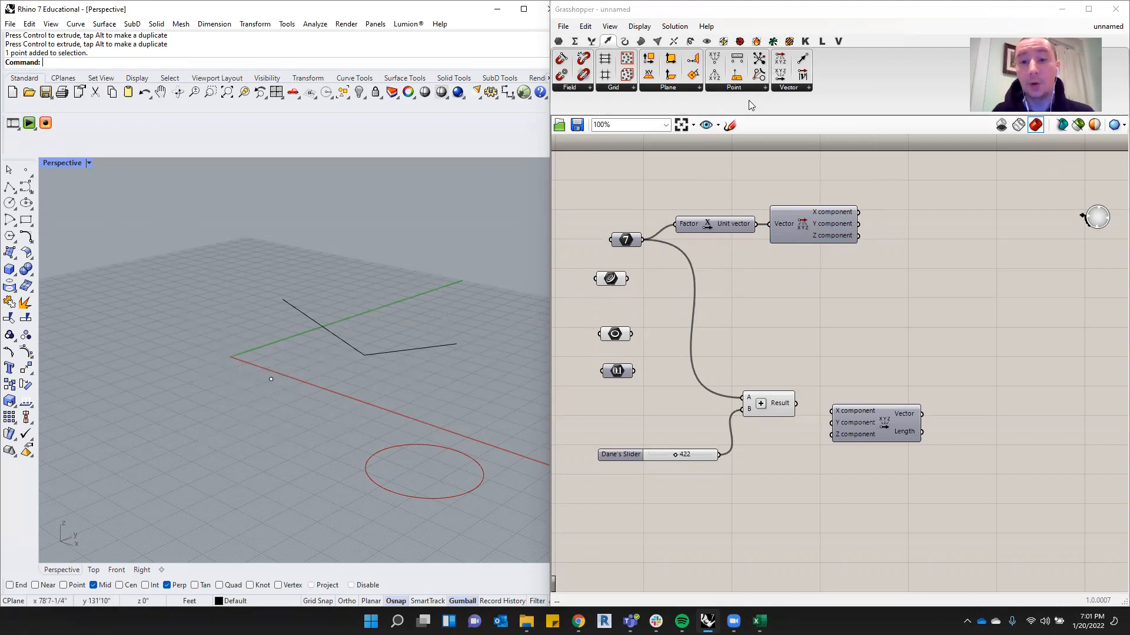
Add a Construct Point component below Deconstruct Vector on the Grasshopper canvas.
{"action": "left_click", "coordinate": [760, 86]}
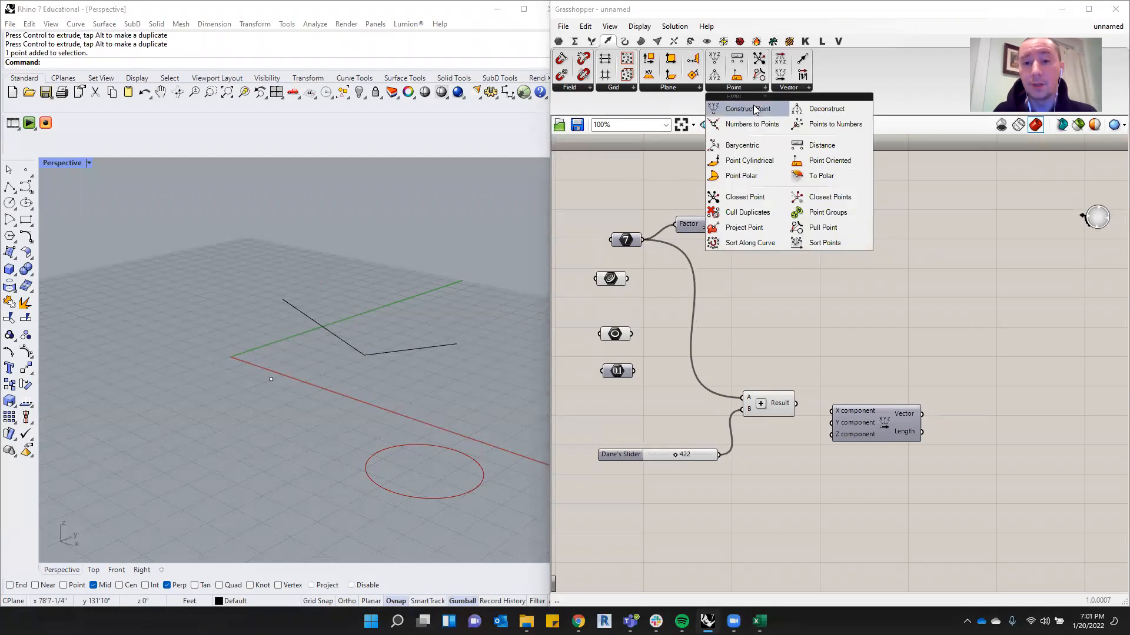
{"action": "left_click", "coordinate": [754, 109]}
{"action": "left_click", "coordinate": [807, 293]}
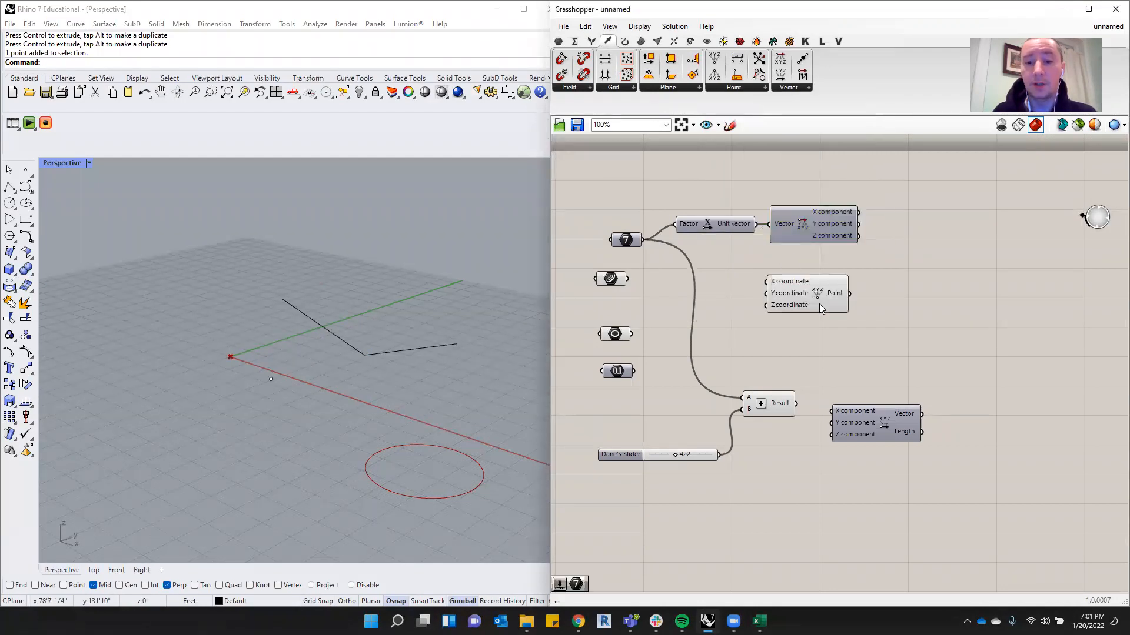
{"action": "left_click_drag", "start_coordinate": [804, 298], "coordinate": [822, 301]}
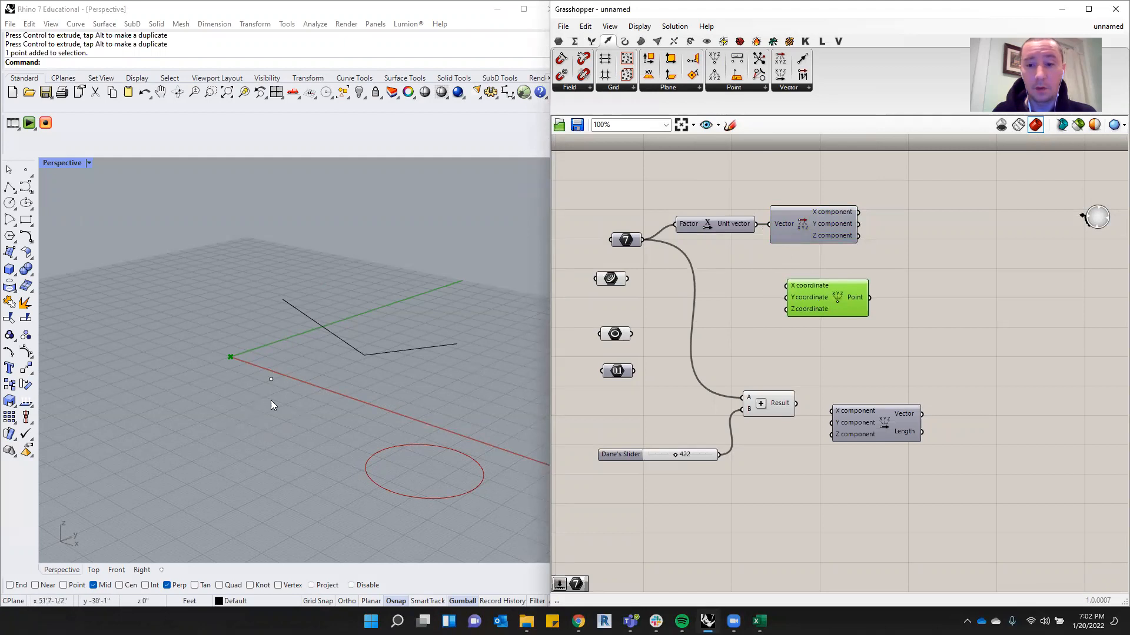
Add a Point parameter to the Grasshopper canvas and reference the Rhino point near the origin in it.
{"action": "left_click", "coordinate": [270, 378]}
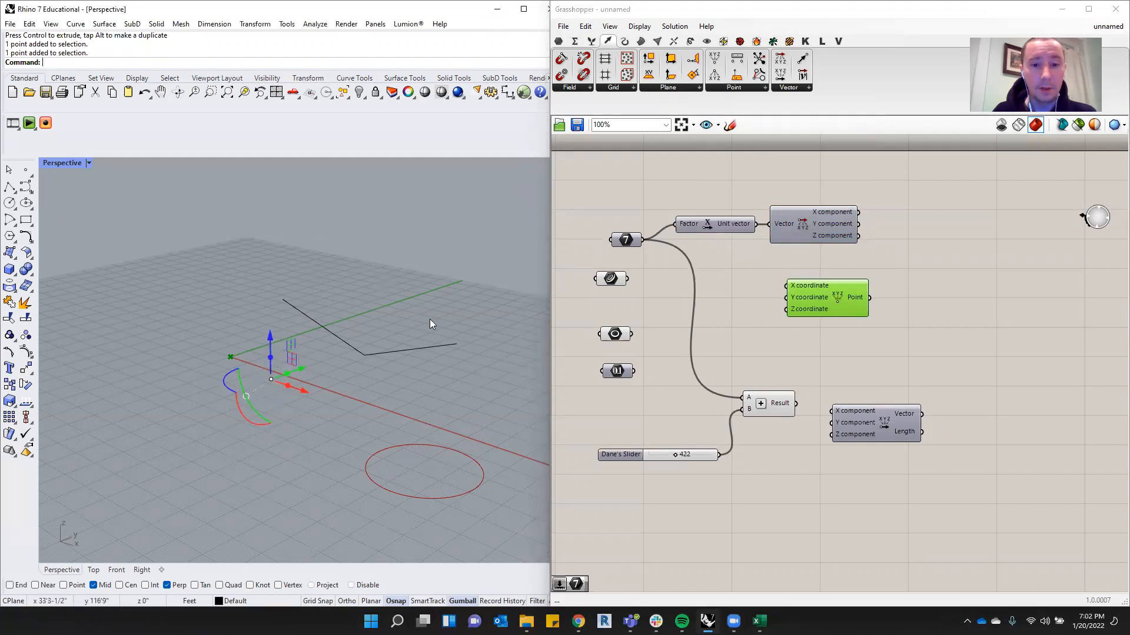
{"action": "left_click", "coordinate": [632, 307]}
{"action": "left_click", "coordinate": [558, 41]}
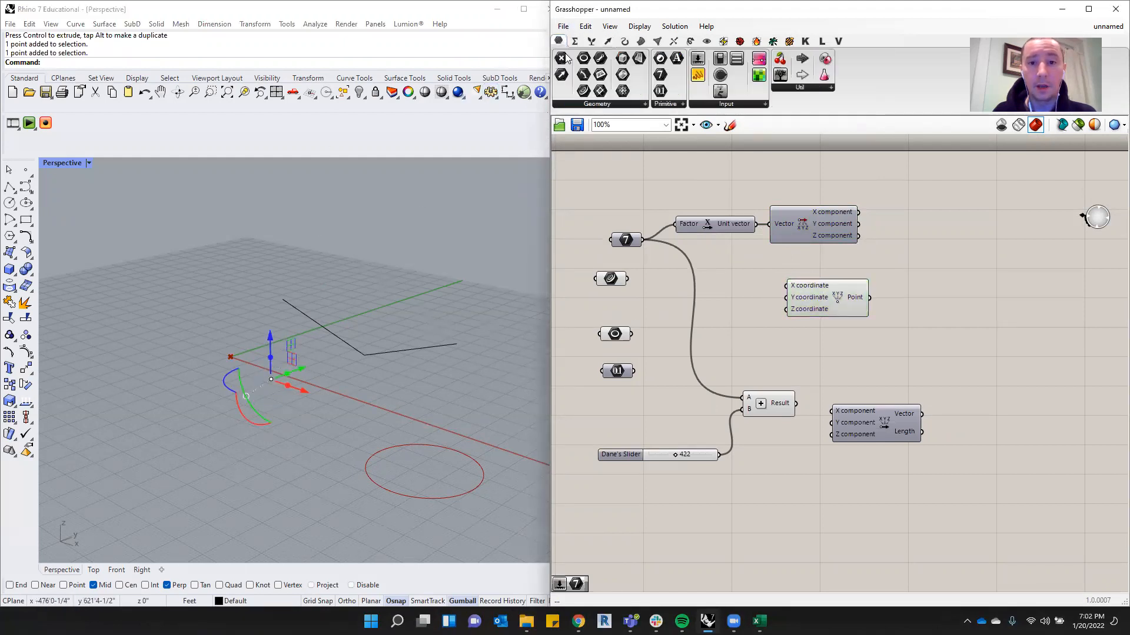
{"action": "left_click_drag", "start_coordinate": [560, 57], "coordinate": [630, 303]}
{"action": "right_click", "coordinate": [630, 305]}
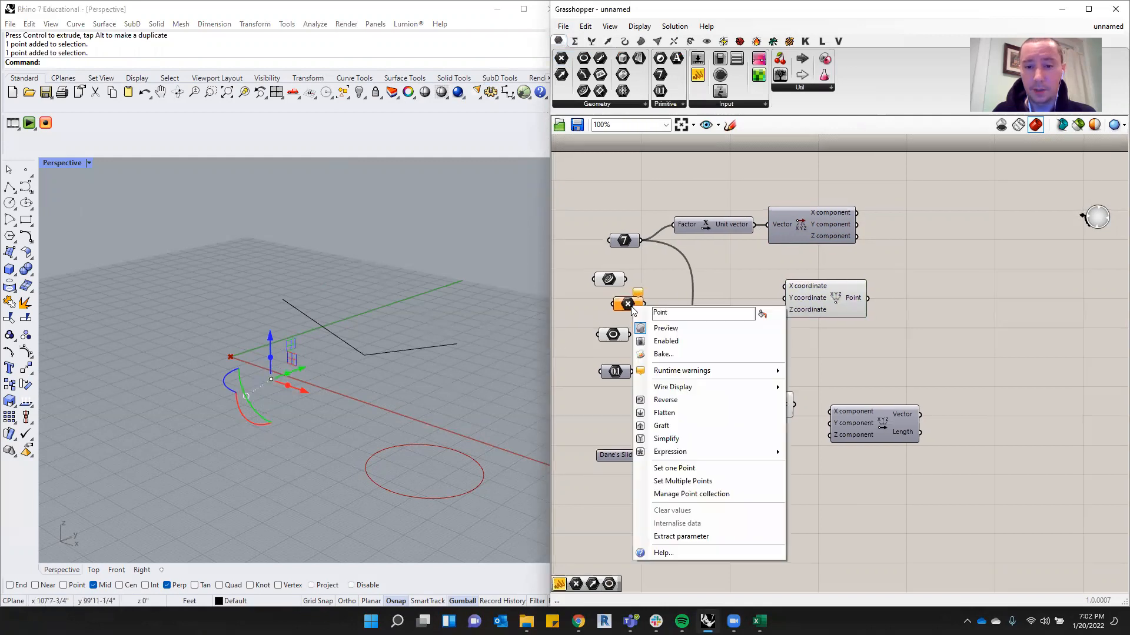
{"action": "left_click", "coordinate": [682, 482]}
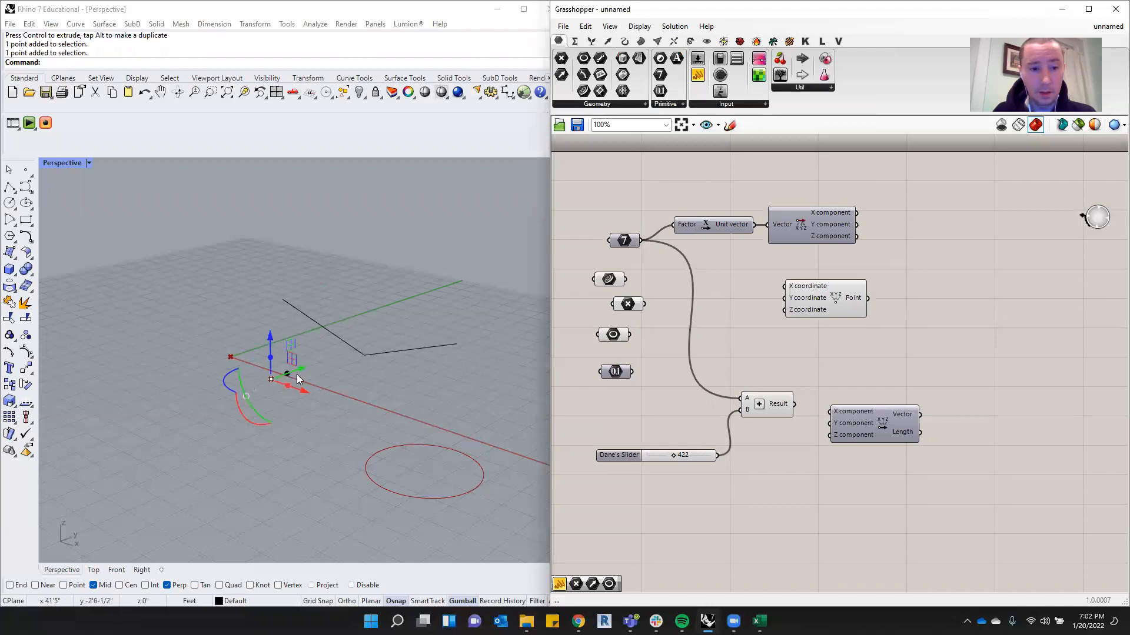
Spread out the Point parameter and the Construct Point component to leave free space on the canvas.
{"action": "left_click_drag", "start_coordinate": [627, 304], "coordinate": [766, 320]}
{"action": "left_click_drag", "start_coordinate": [825, 298], "coordinate": [964, 271]}
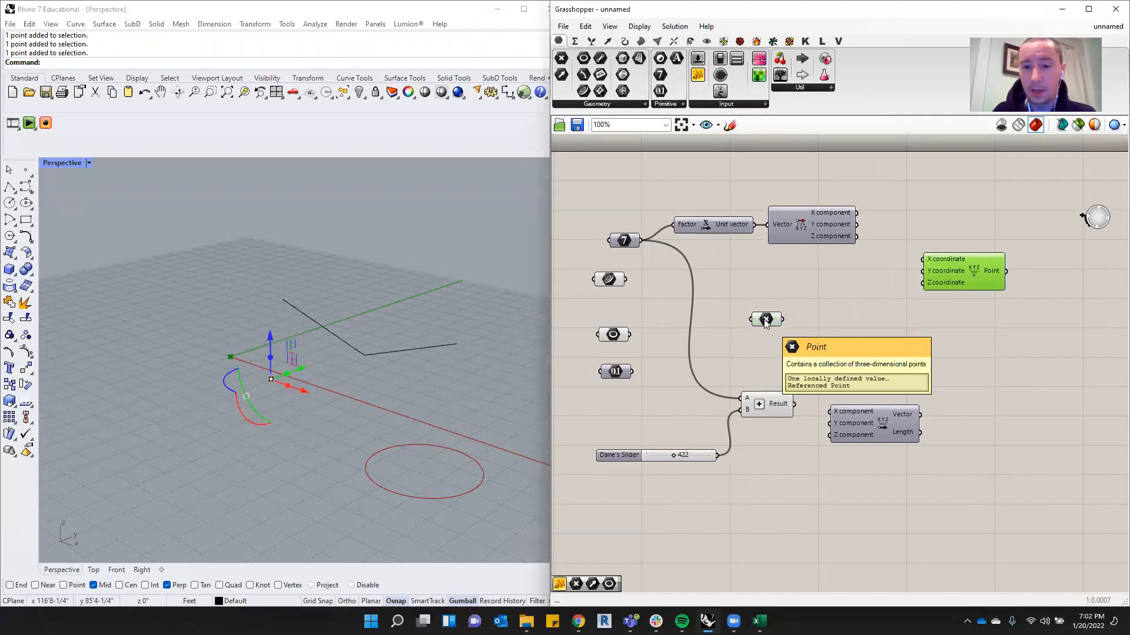
{"action": "left_click", "coordinate": [644, 321]}
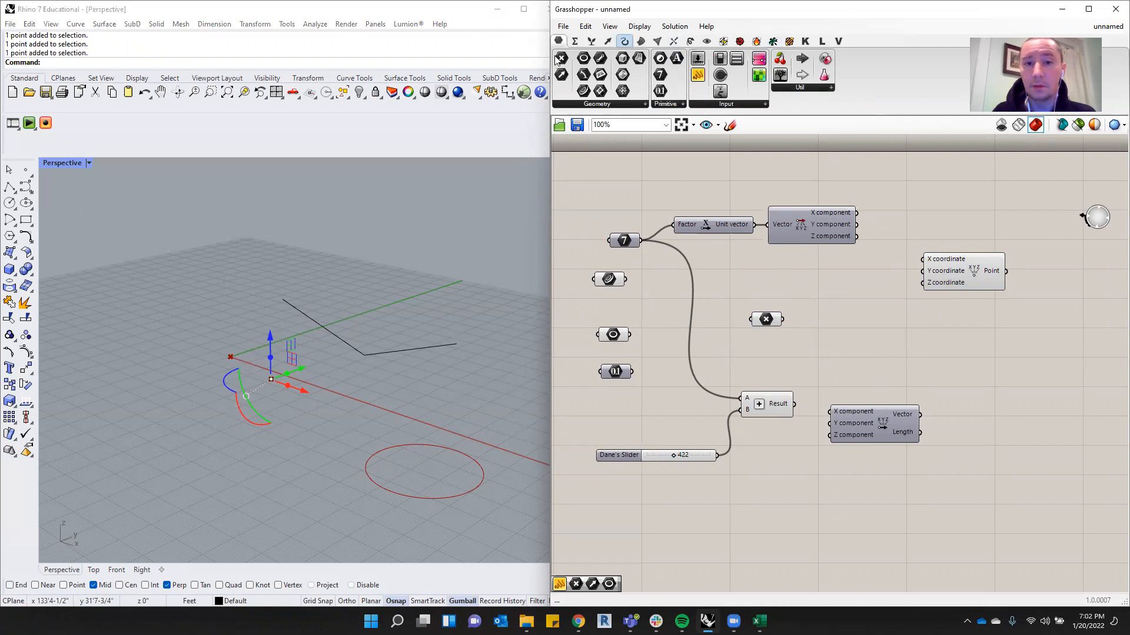
Snap the Grasshopper window to the right half of the screen beside Rhino.
{"action": "left_click", "coordinate": [903, 14]}
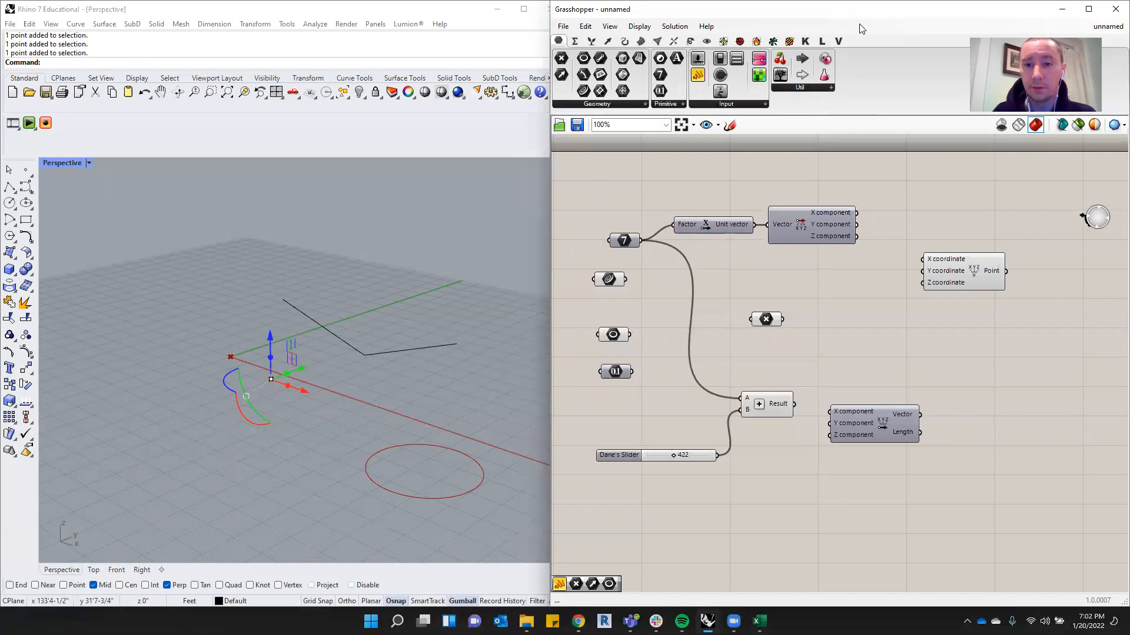
{"action": "double_click", "coordinate": [873, 8]}
{"action": "left_click_drag", "start_coordinate": [873, 11], "coordinate": [1128, 192]}
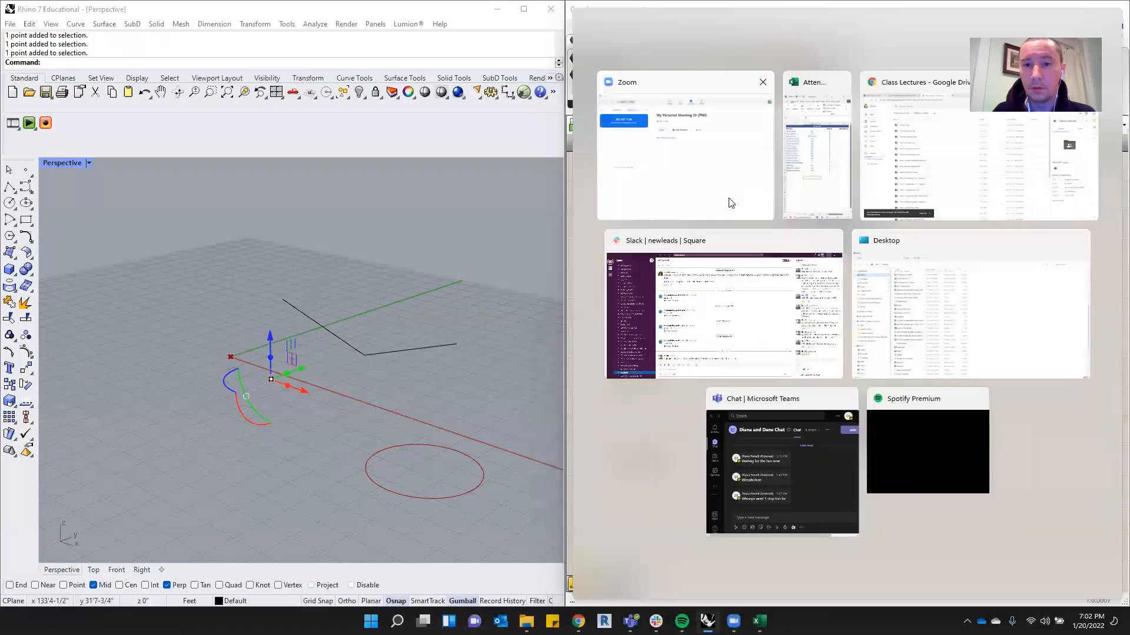
{"action": "left_click", "coordinate": [384, 291]}
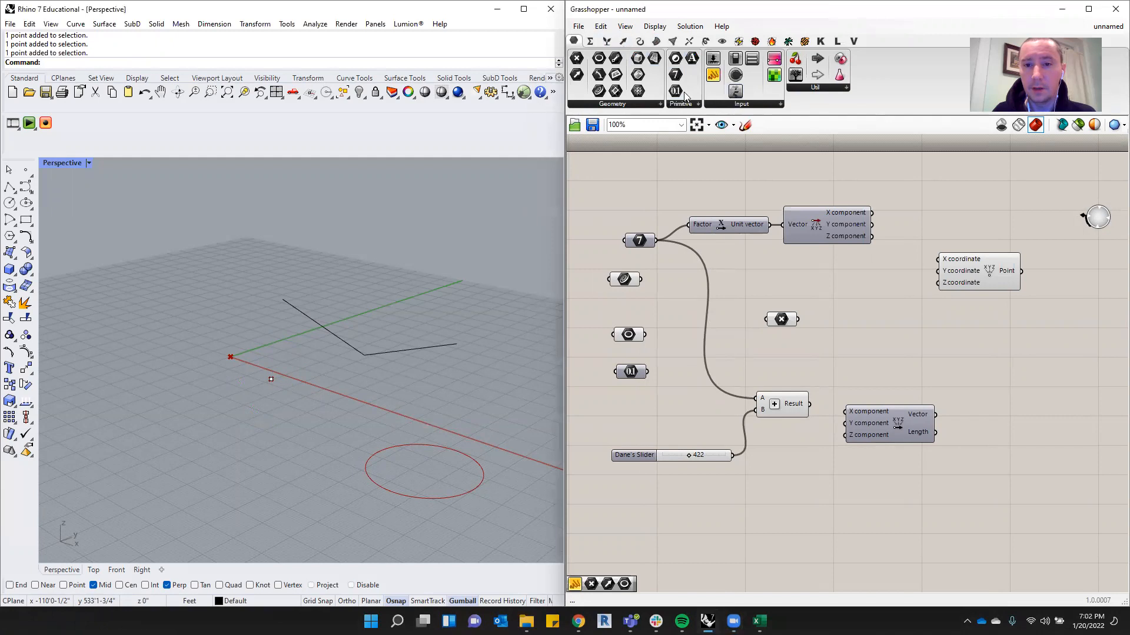
Add a Deconstruct point component and connect the referenced Point parameter to its Point input.
{"action": "left_click", "coordinate": [623, 41]}
{"action": "left_click", "coordinate": [755, 90]}
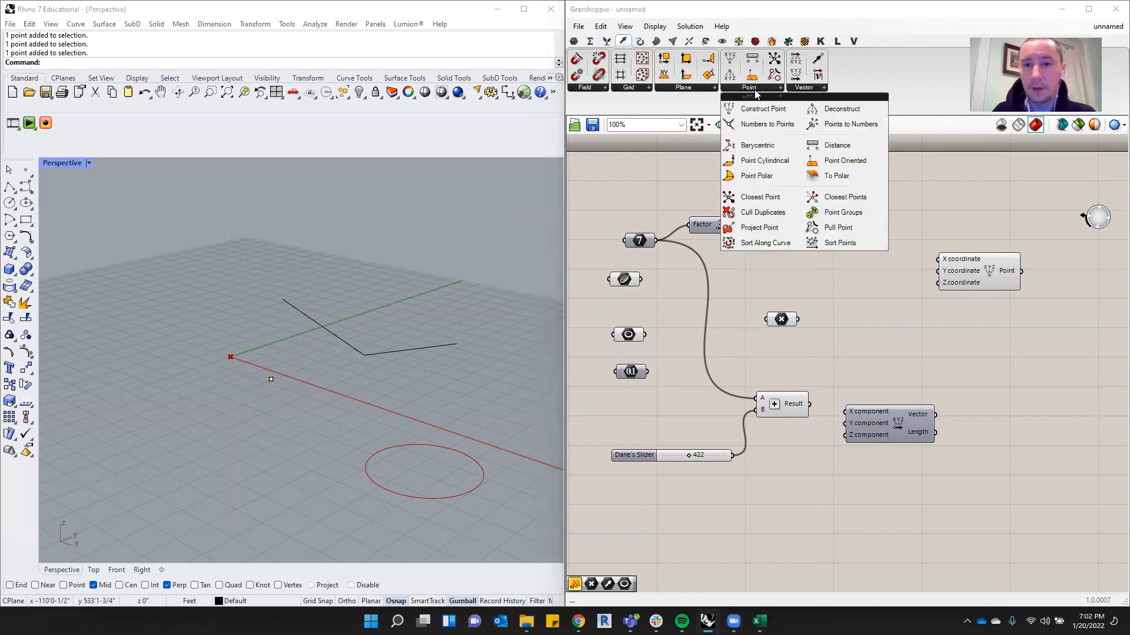
{"action": "left_click", "coordinate": [819, 111]}
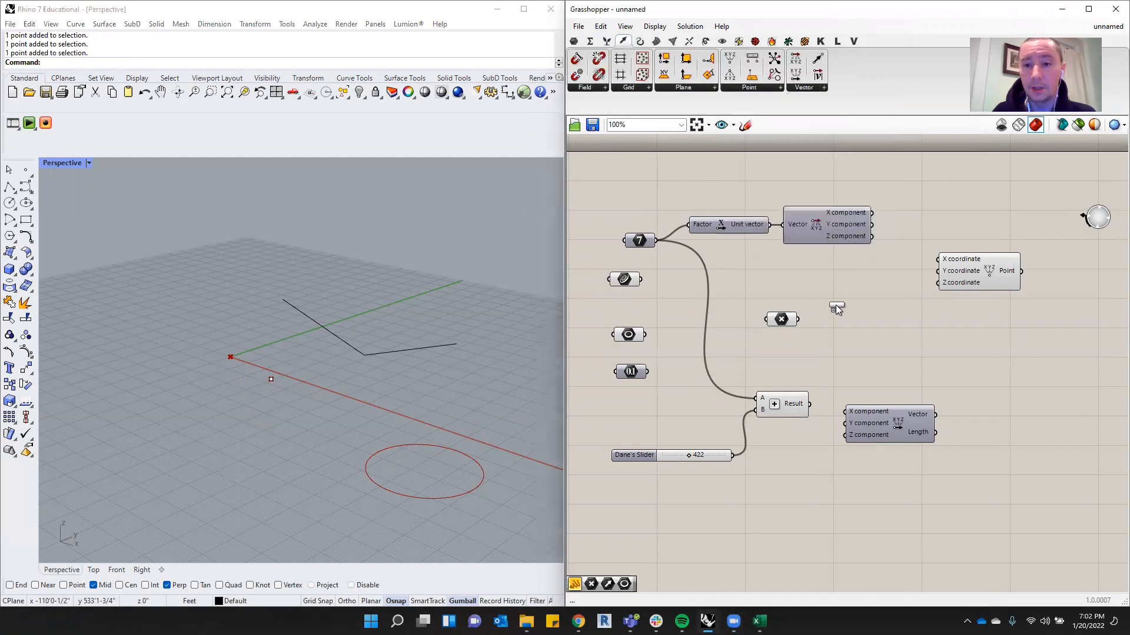
{"action": "left_click", "coordinate": [849, 332]}
{"action": "left_click_drag", "start_coordinate": [849, 333], "coordinate": [846, 313]}
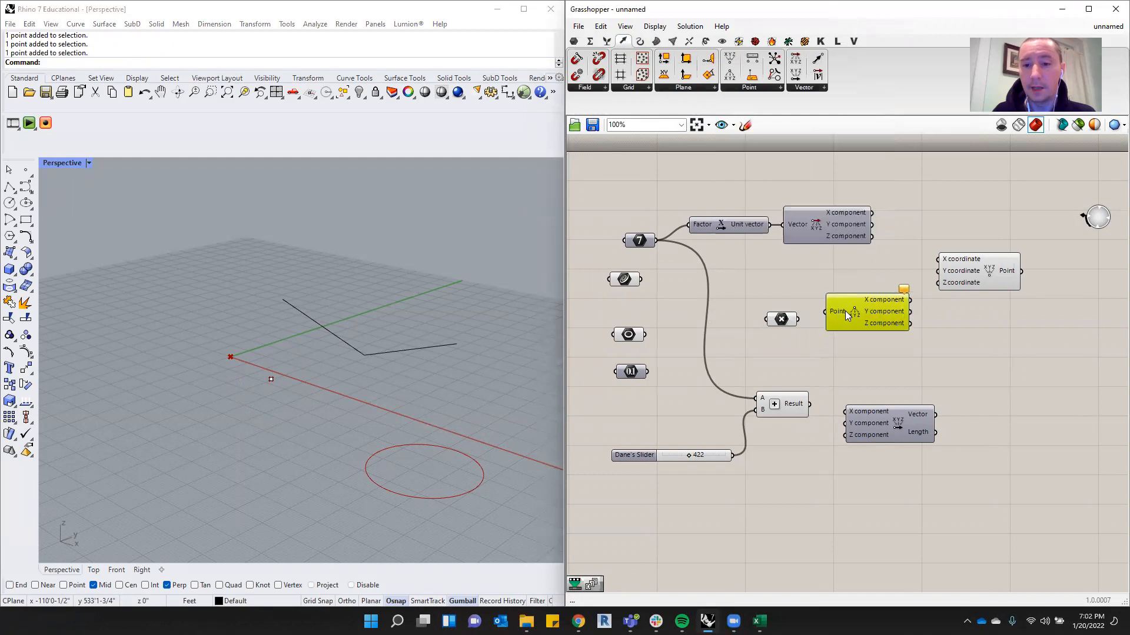
{"action": "left_click", "coordinate": [780, 318]}
{"action": "mouse_move", "coordinate": [783, 317]}
{"action": "left_mouse_down"}
{"action": "mouse_move", "coordinate": [831, 311]}
{"action": "mouse_move", "coordinate": [763, 309]}
{"action": "left_mouse_up"}
{"action": "left_click_drag", "start_coordinate": [968, 279], "coordinate": [979, 307]}
Add a Panel beside Deconstruct and feed its X, Y and Z component outputs into it, moving Construct Point out of the way.
{"action": "double_click", "coordinate": [948, 217]}
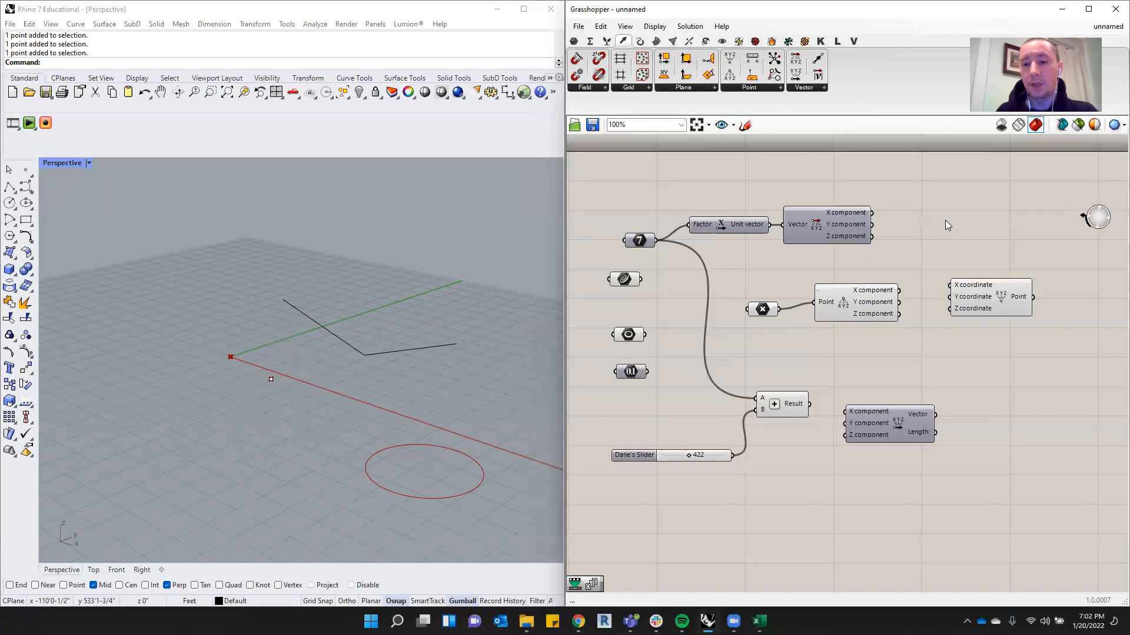
{"action": "double_click", "coordinate": [945, 221]}
{"action": "type", "text": "panel"}
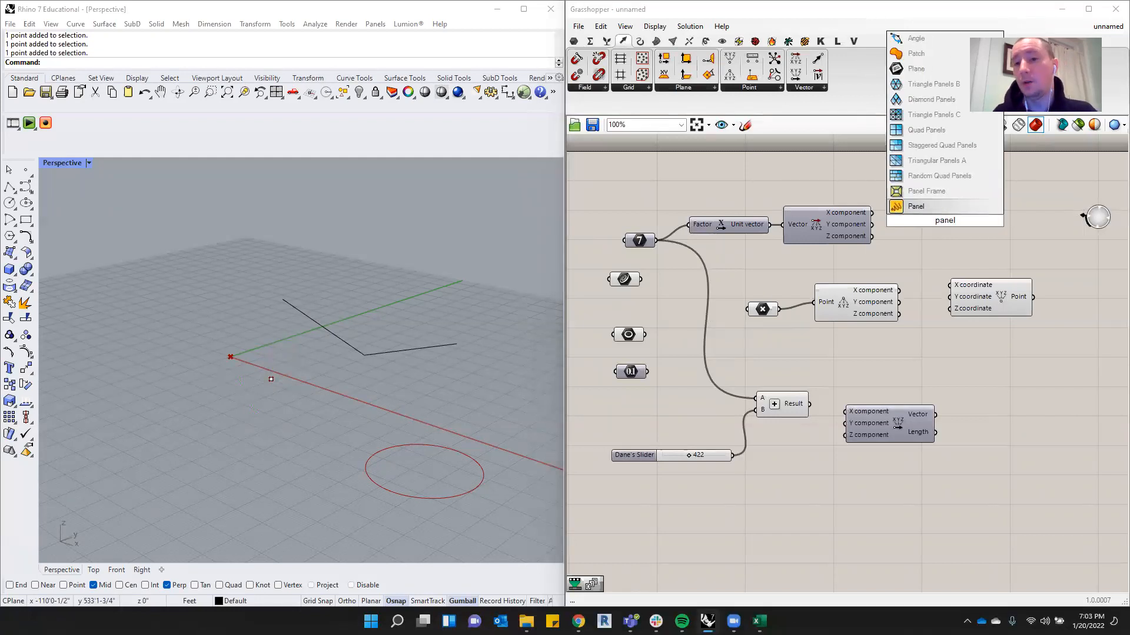
{"action": "key", "text": "Return"}
{"action": "left_click_drag", "start_coordinate": [994, 301], "coordinate": [1027, 412]}
{"action": "left_click", "coordinate": [958, 254]}
{"action": "left_click_drag", "start_coordinate": [959, 254], "coordinate": [992, 333]}
{"action": "left_click_drag", "start_coordinate": [895, 293], "coordinate": [953, 308]}
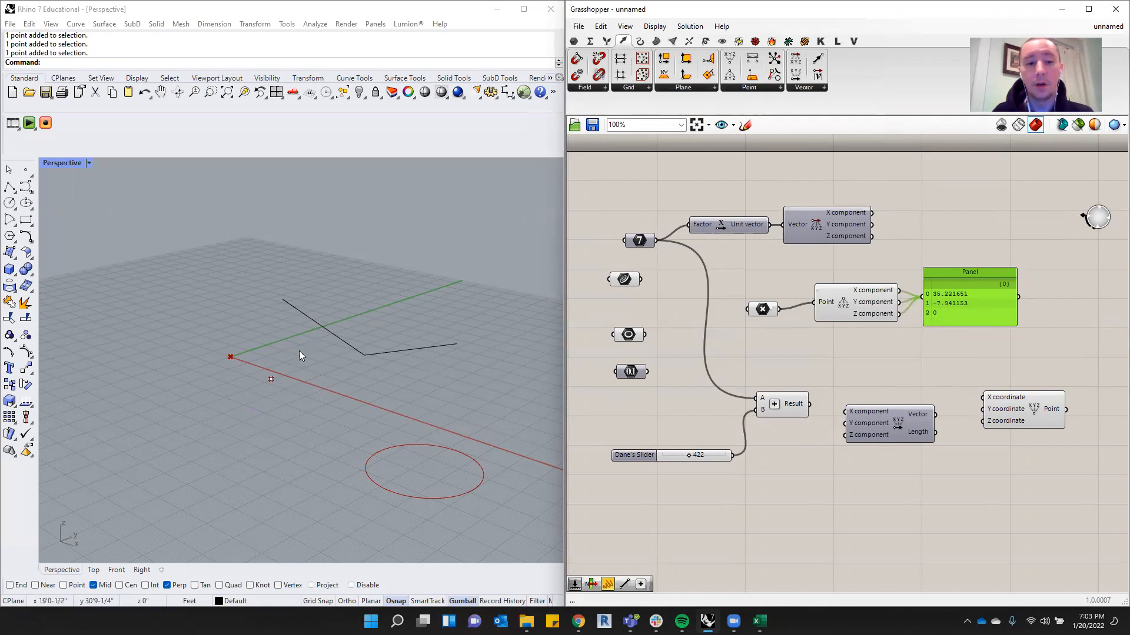
Raise the Rhino point vertically above the ground plane to update the coordinates in the Panel.
{"action": "left_click", "coordinate": [270, 378]}
{"action": "left_click_drag", "start_coordinate": [273, 337], "coordinate": [273, 300]}
{"action": "mouse_move", "coordinate": [957, 312]}
{"action": "left_mouse_down"}
{"action": "mouse_move", "coordinate": [956, 322]}
{"action": "mouse_move", "coordinate": [957, 311]}
{"action": "mouse_move", "coordinate": [925, 300]}
{"action": "mouse_move", "coordinate": [949, 297]}
{"action": "mouse_move", "coordinate": [948, 317]}
{"action": "left_mouse_up"}
{"action": "left_click_drag", "start_coordinate": [899, 291], "coordinate": [944, 314]}
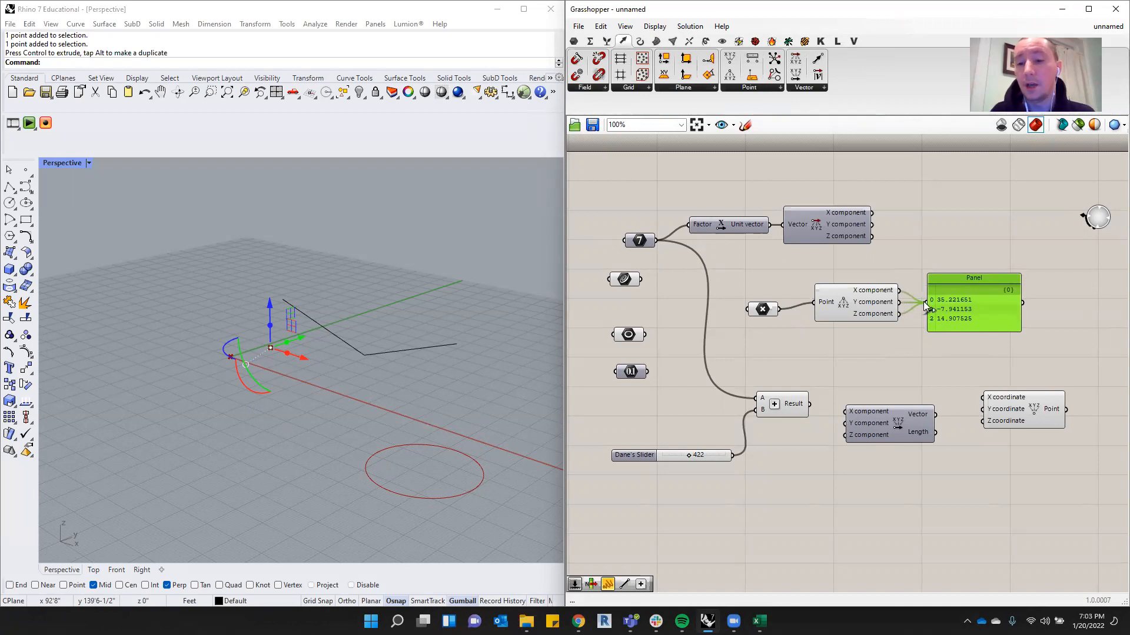
Disconnect the Panel from the Deconstruct outputs and move the components apart.
{"action": "mouse_move", "coordinate": [926, 304]}
{"action": "left_mouse_down"}
{"action": "mouse_move", "coordinate": [909, 340]}
{"action": "mouse_move", "coordinate": [898, 316]}
{"action": "mouse_move", "coordinate": [961, 320]}
{"action": "mouse_move", "coordinate": [962, 310]}
{"action": "mouse_move", "coordinate": [902, 304]}
{"action": "mouse_move", "coordinate": [950, 311]}
{"action": "left_mouse_up"}
{"action": "left_click_drag", "start_coordinate": [904, 262], "coordinate": [771, 327]}
{"action": "left_click_drag", "start_coordinate": [842, 299], "coordinate": [816, 303]}
{"action": "left_click_drag", "start_coordinate": [993, 307], "coordinate": [999, 265]}
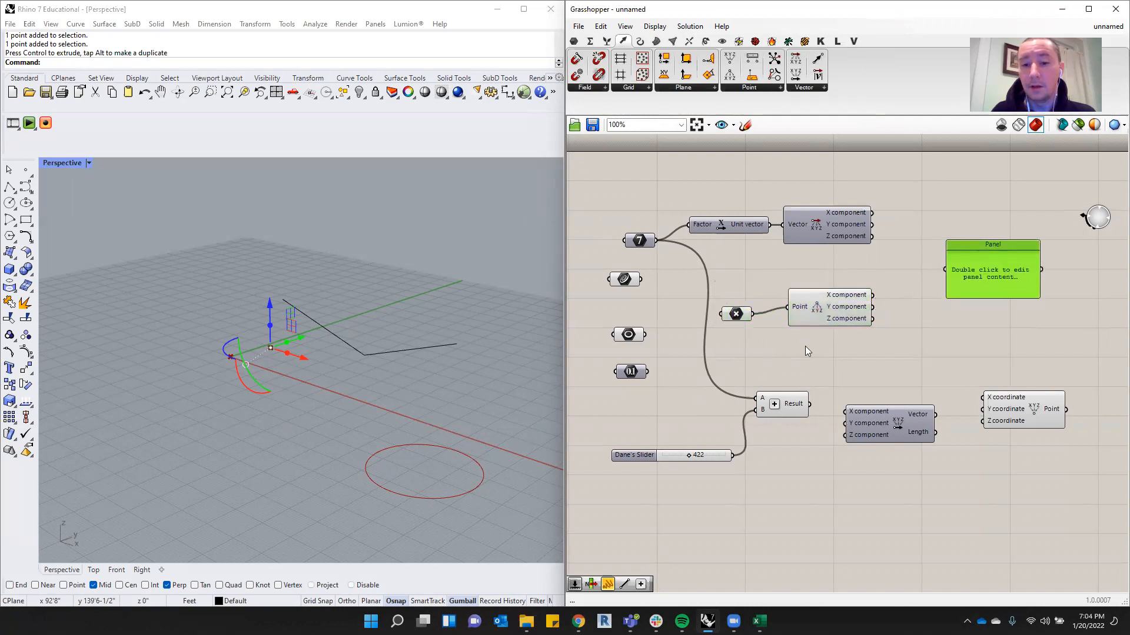
Move the Number parameter beside the Deconstruct outputs and duplicate it into a vertical stack of three.
{"action": "left_click_drag", "start_coordinate": [630, 375], "coordinate": [660, 376]}
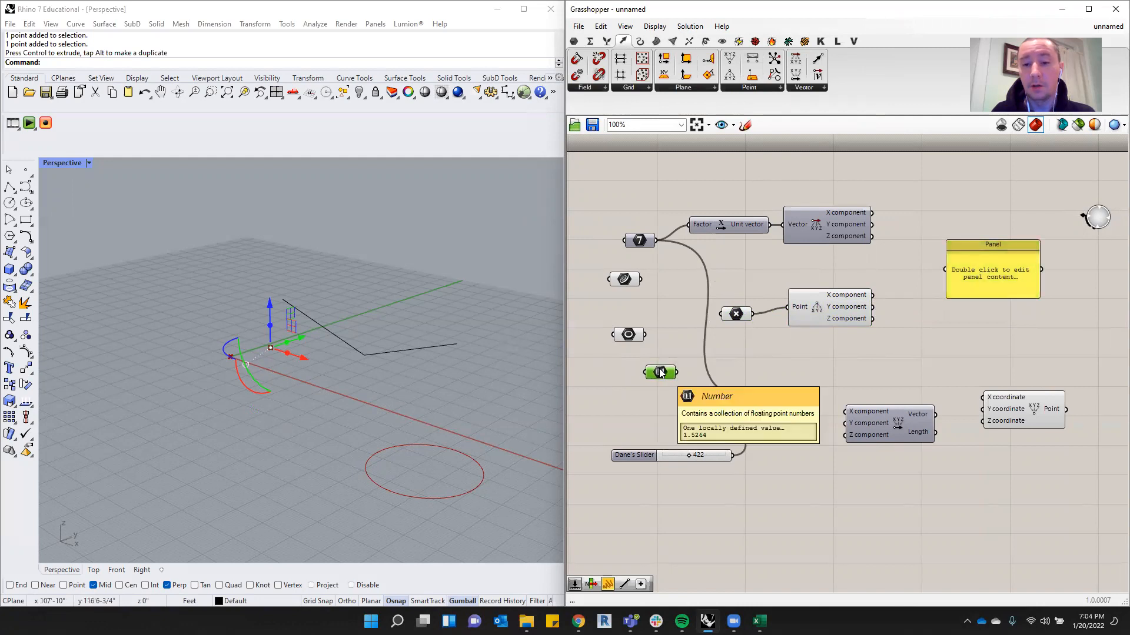
{"action": "left_click_drag", "start_coordinate": [660, 372], "coordinate": [899, 326]}
{"action": "key", "text": "ctrl+v"}
{"action": "key", "text": "ctrl+v"}
{"action": "left_click_drag", "start_coordinate": [901, 287], "coordinate": [900, 326]}
{"action": "left_click_drag", "start_coordinate": [910, 266], "coordinate": [904, 332]}
{"action": "left_click", "coordinate": [973, 277]}
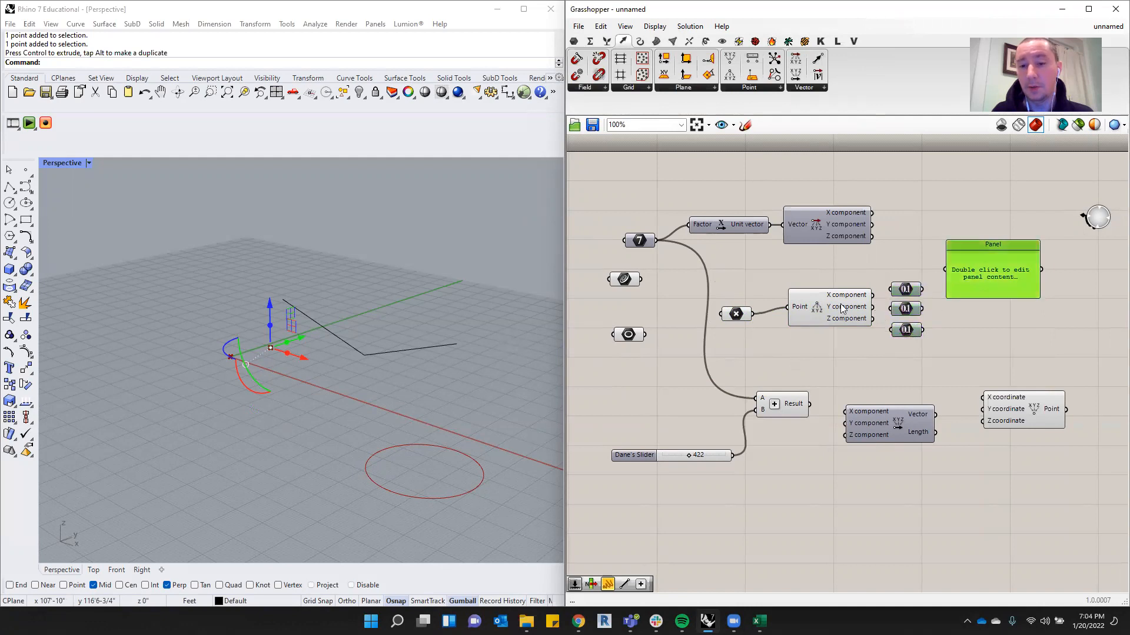
Connect the X, Y and Z component outputs of Deconstruct to the three Number parameters, one each.
{"action": "left_click_drag", "start_coordinate": [873, 295], "coordinate": [889, 329]}
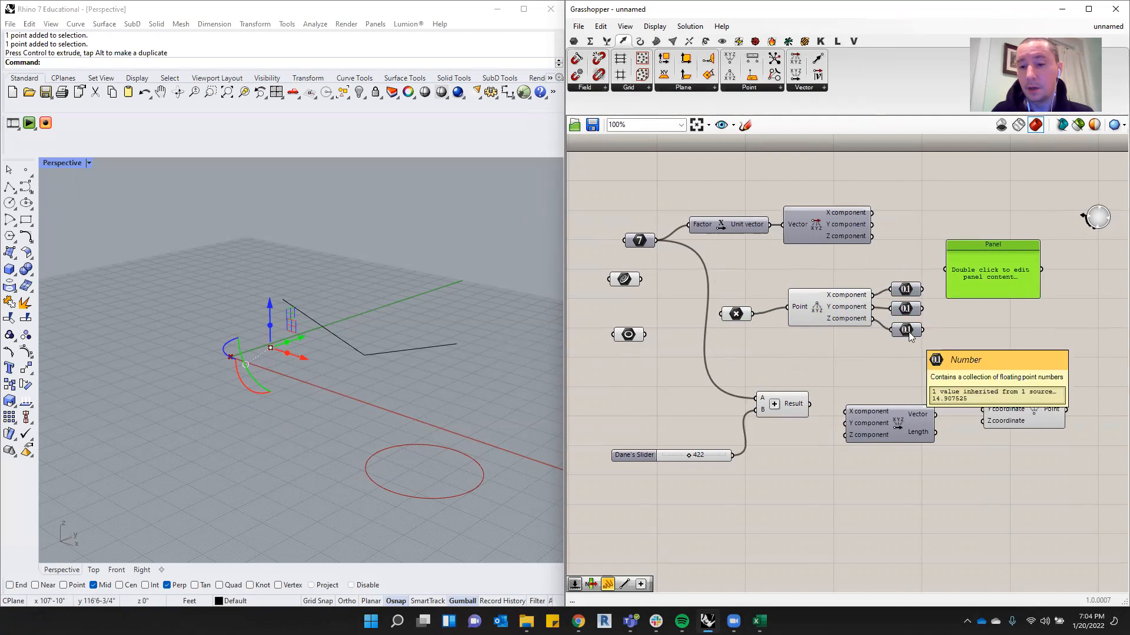
{"action": "left_click", "coordinate": [904, 312]}
{"action": "left_click_drag", "start_coordinate": [962, 281], "coordinate": [979, 284]}
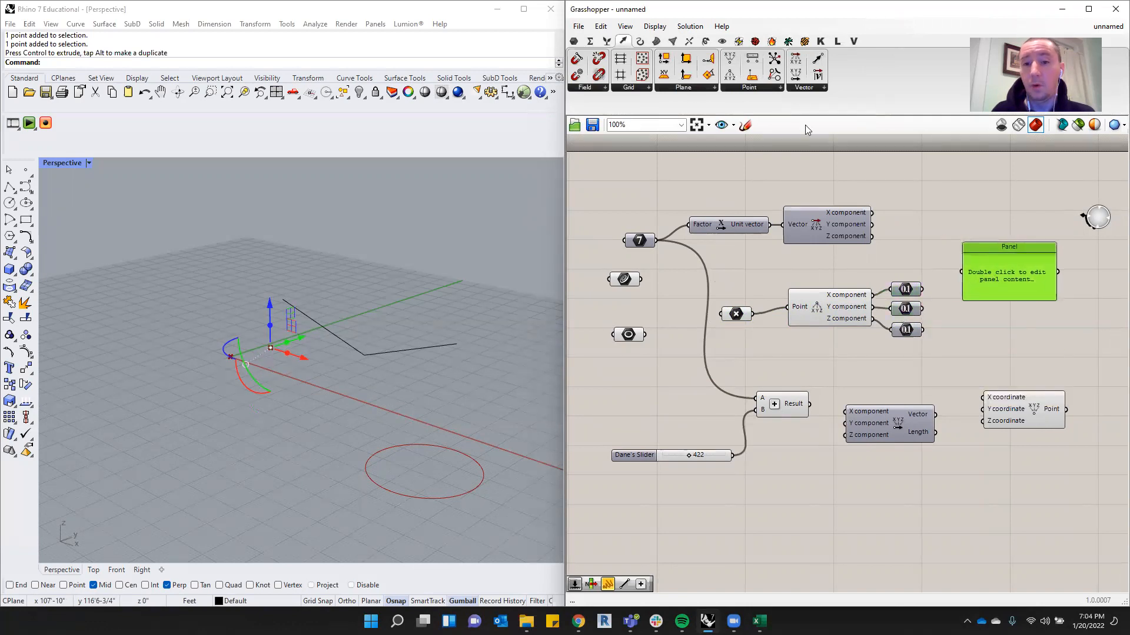
Add a second Construct Point component and connect the three Number parameters to its X, Y and Z coordinate inputs.
{"action": "left_click", "coordinate": [766, 90]}
{"action": "left_click", "coordinate": [753, 109]}
{"action": "left_click", "coordinate": [997, 323]}
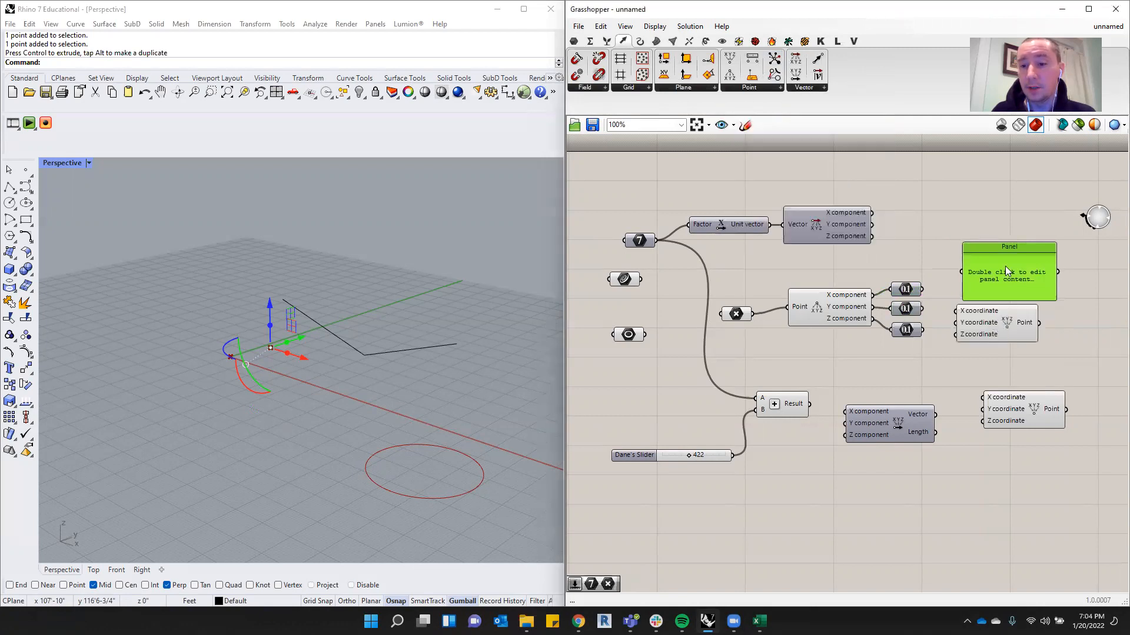
{"action": "left_click_drag", "start_coordinate": [1006, 267], "coordinate": [1050, 256]}
{"action": "mouse_move", "coordinate": [965, 327]}
{"action": "left_mouse_down"}
{"action": "mouse_move", "coordinate": [951, 296]}
{"action": "mouse_move", "coordinate": [952, 327]}
{"action": "left_mouse_up"}
{"action": "left_click", "coordinate": [227, 416]}
{"action": "mouse_move", "coordinate": [821, 309]}
{"action": "left_mouse_down"}
{"action": "mouse_move", "coordinate": [809, 316]}
{"action": "mouse_move", "coordinate": [825, 310]}
{"action": "left_mouse_up"}
Select the Point, Deconstruct and new Construct Point components in turn to compare the referenced and constructed points in the viewport.
{"action": "left_click", "coordinate": [978, 308]}
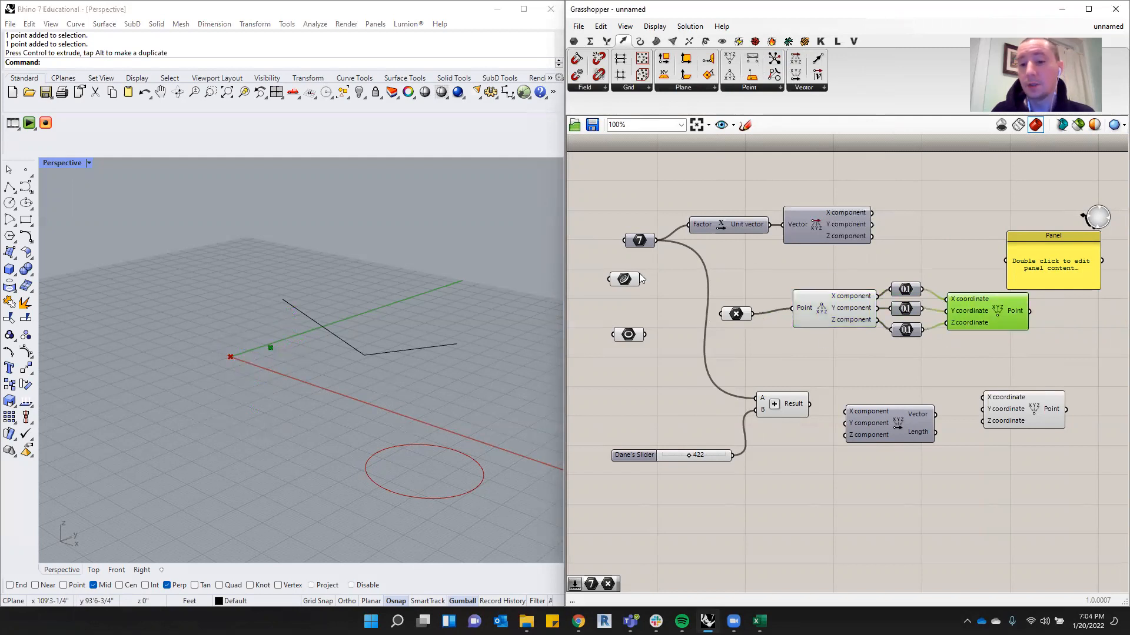
{"action": "left_click", "coordinate": [836, 303]}
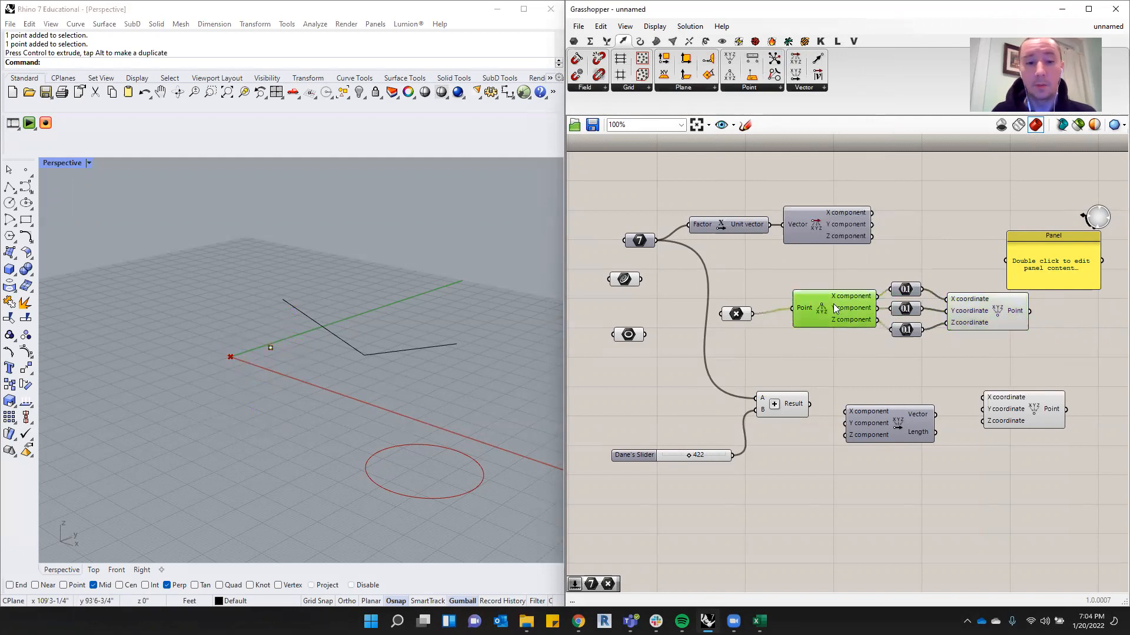
{"action": "left_click", "coordinate": [982, 306]}
{"action": "left_click_drag", "start_coordinate": [855, 323], "coordinate": [829, 310]}
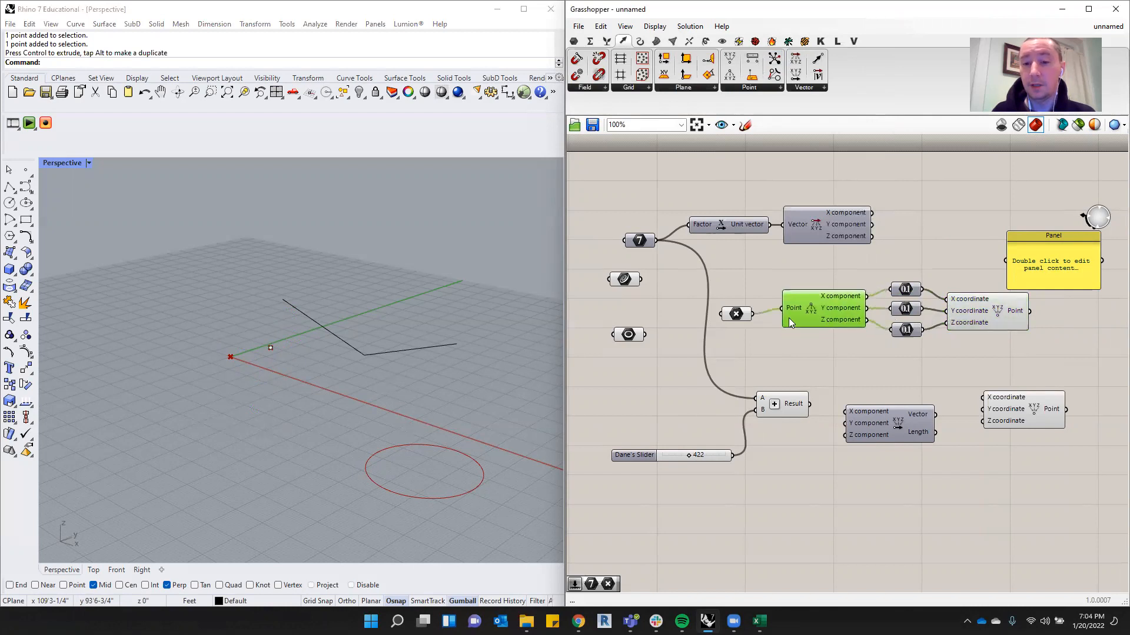
{"action": "left_click_drag", "start_coordinate": [737, 321], "coordinate": [749, 318]}
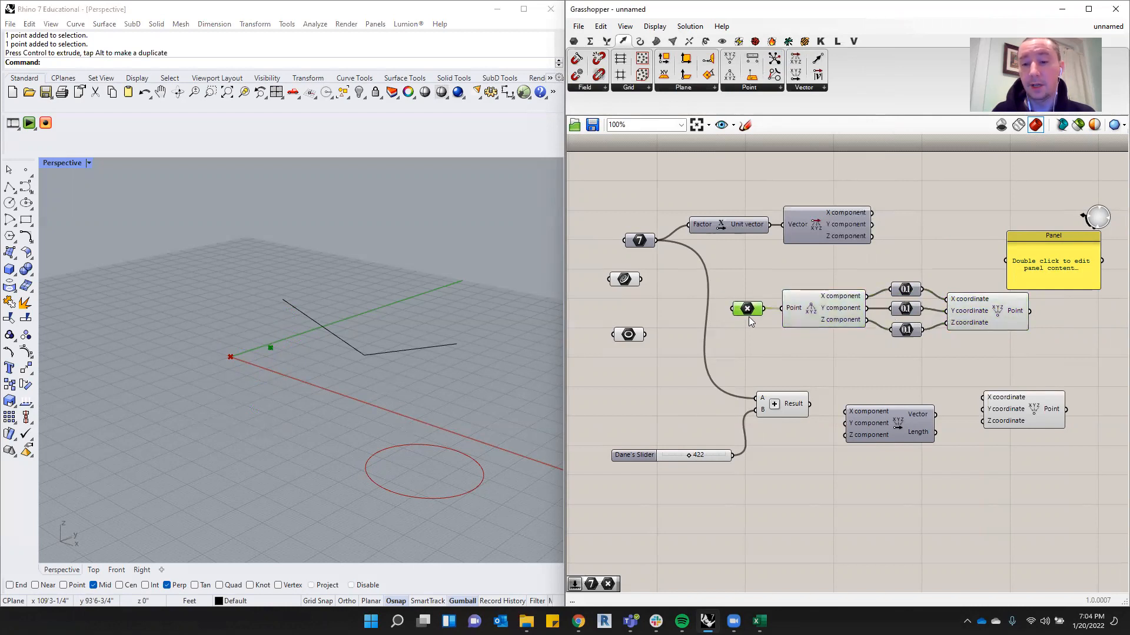
{"action": "left_click", "coordinate": [996, 316]}
{"action": "left_click_drag", "start_coordinate": [993, 311], "coordinate": [992, 318]}
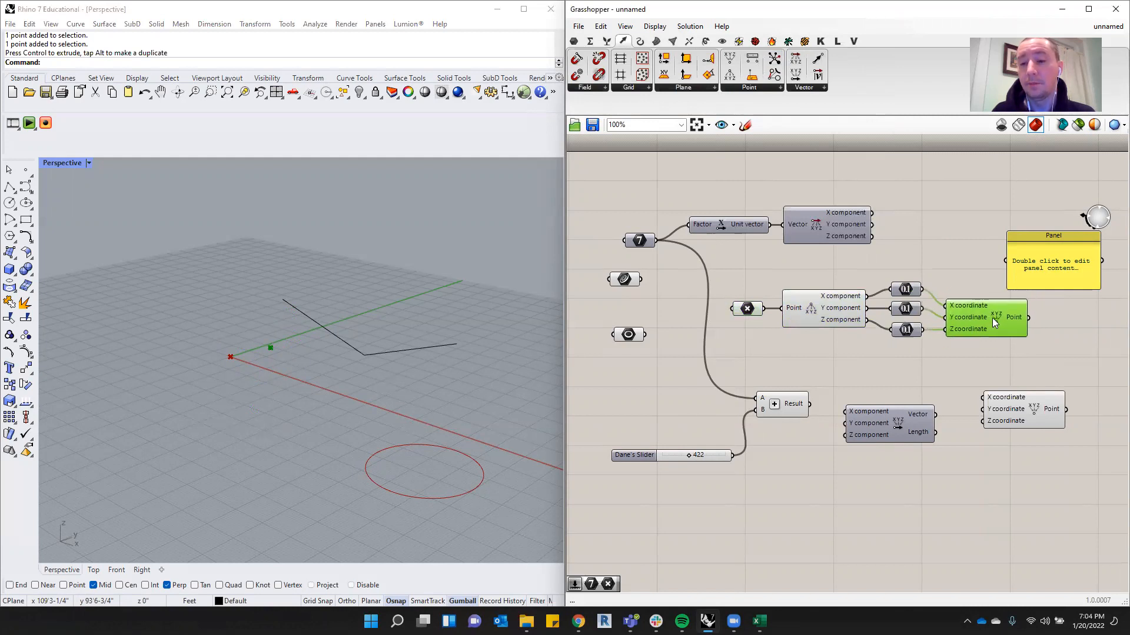
{"action": "left_click_drag", "start_coordinate": [981, 323], "coordinate": [984, 332]}
{"action": "left_click", "coordinate": [200, 381]}
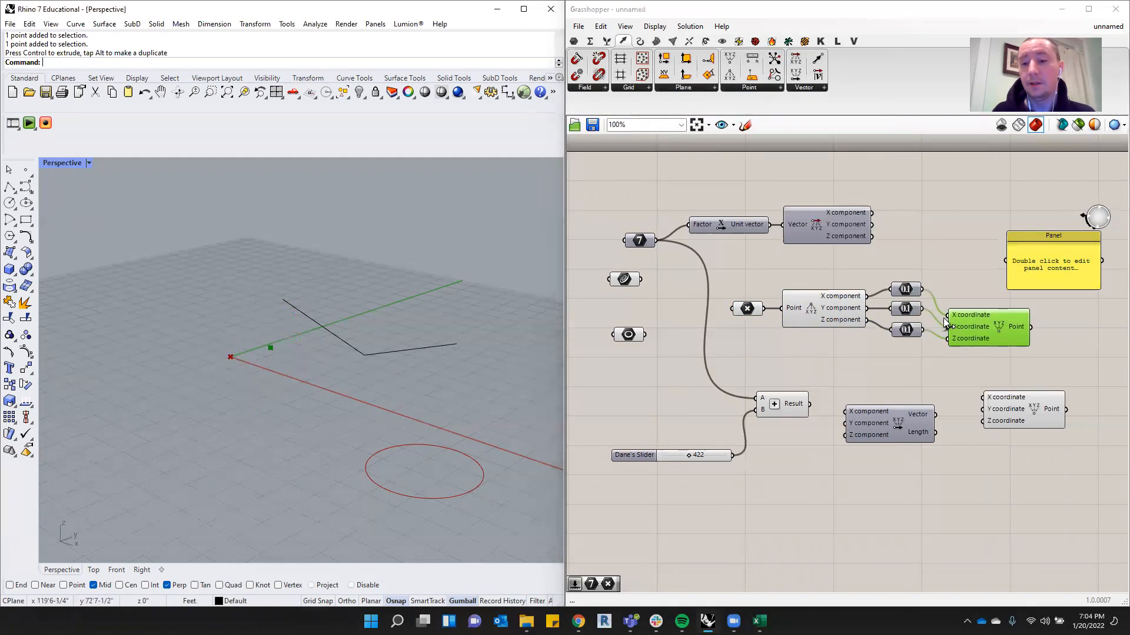
Delete the Point parameter and the Deconstruct component that feed the three Number parameters.
{"action": "left_click_drag", "start_coordinate": [872, 272], "coordinate": [730, 337]}
{"action": "key", "text": "Delete"}
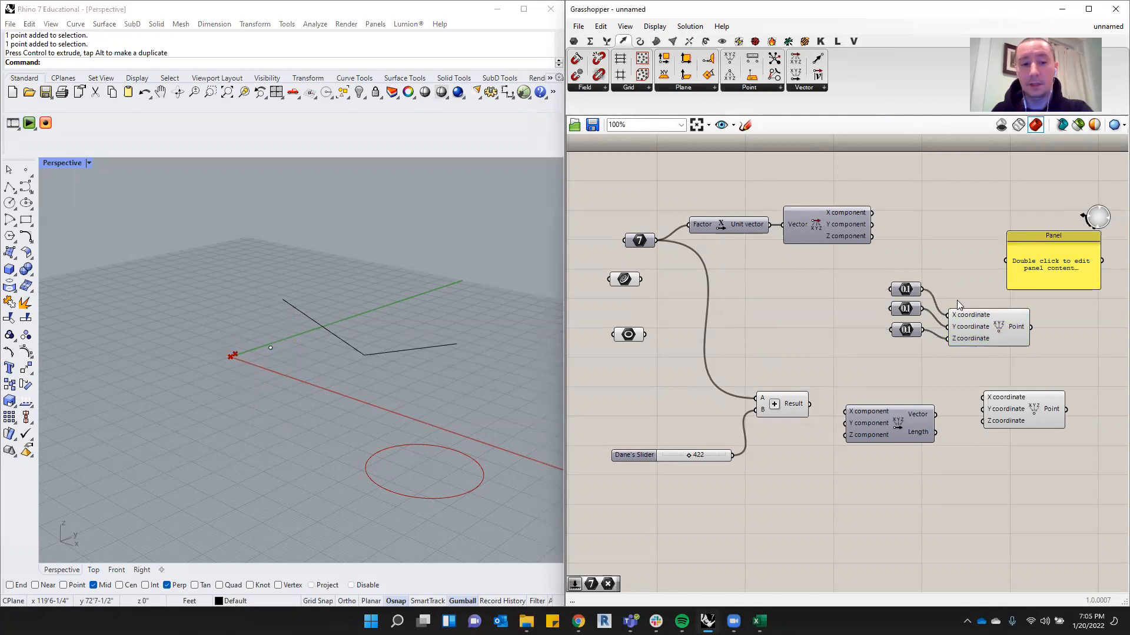
{"action": "left_click", "coordinate": [978, 336]}
Move the three Number parameters and their Construct Point component into the freed space and tidy their spacing.
{"action": "left_click_drag", "start_coordinate": [949, 260], "coordinate": [879, 347]}
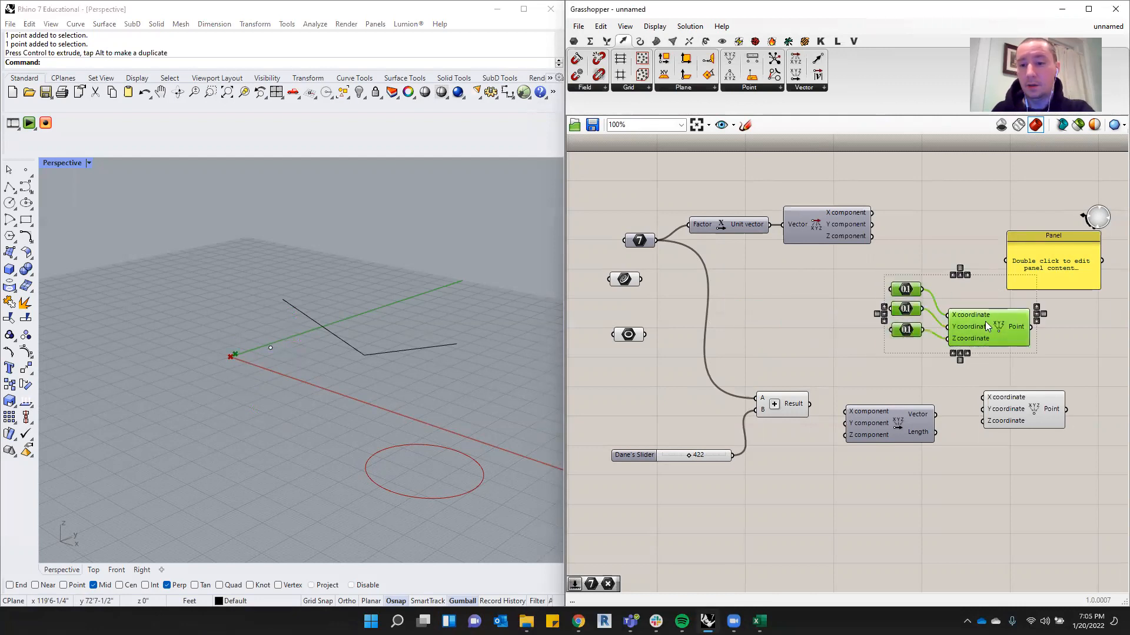
{"action": "left_click_drag", "start_coordinate": [985, 321], "coordinate": [893, 322]}
{"action": "left_click", "coordinate": [903, 270]}
{"action": "right_click", "coordinate": [810, 290]}
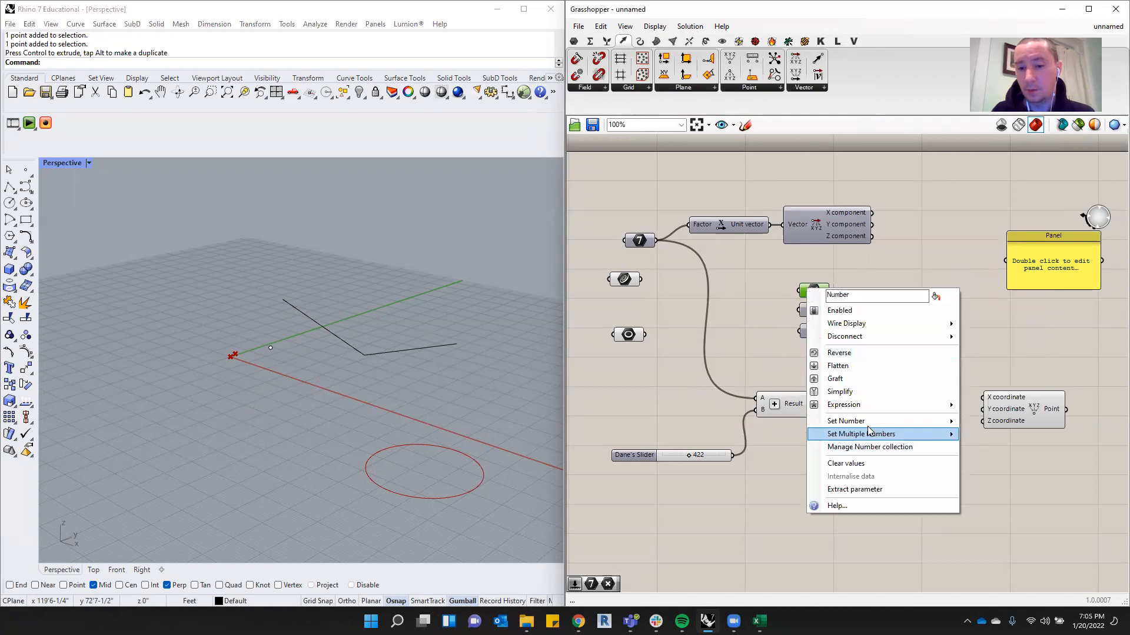
{"action": "left_click", "coordinate": [982, 271]}
{"action": "left_click_drag", "start_coordinate": [919, 314], "coordinate": [944, 296]}
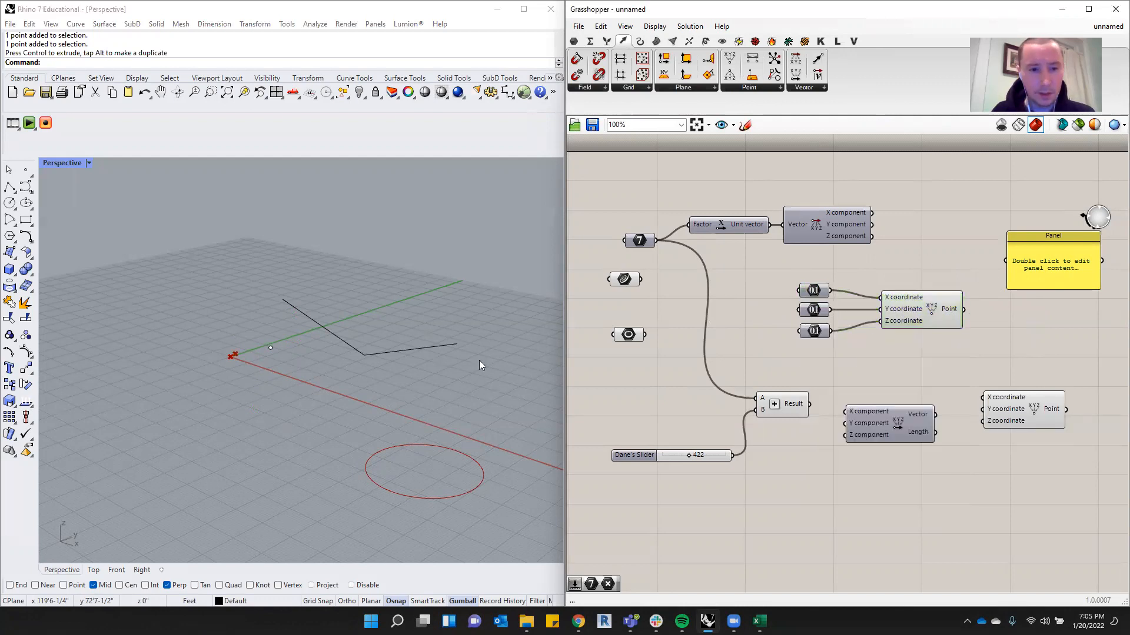
Delete the raised Rhino point from the Perspective viewport.
{"action": "left_click", "coordinate": [282, 338]}
{"action": "left_click_drag", "start_coordinate": [259, 334], "coordinate": [284, 369]}
{"action": "key", "text": "Delete"}
Select the Construct Point fed by the Number parameters and examine its point near the origin up close.
{"action": "left_click", "coordinate": [899, 318]}
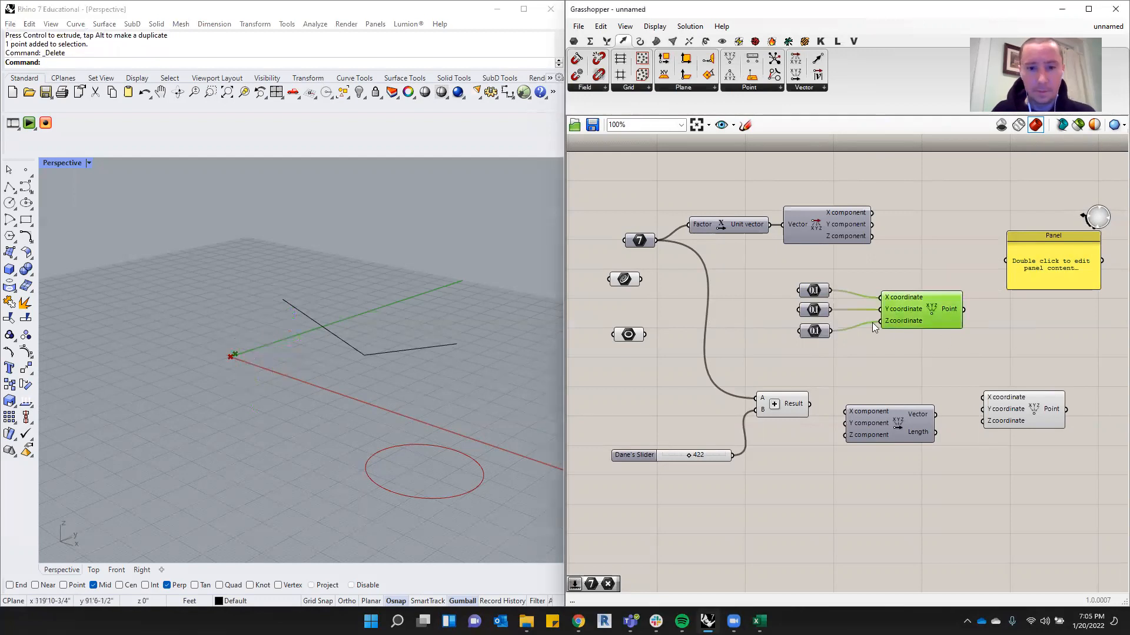
{"action": "left_click_drag", "start_coordinate": [900, 307], "coordinate": [897, 307]}
{"action": "scroll", "coordinate": [206, 353], "scroll_direction": "up", "scroll_amount": 5}
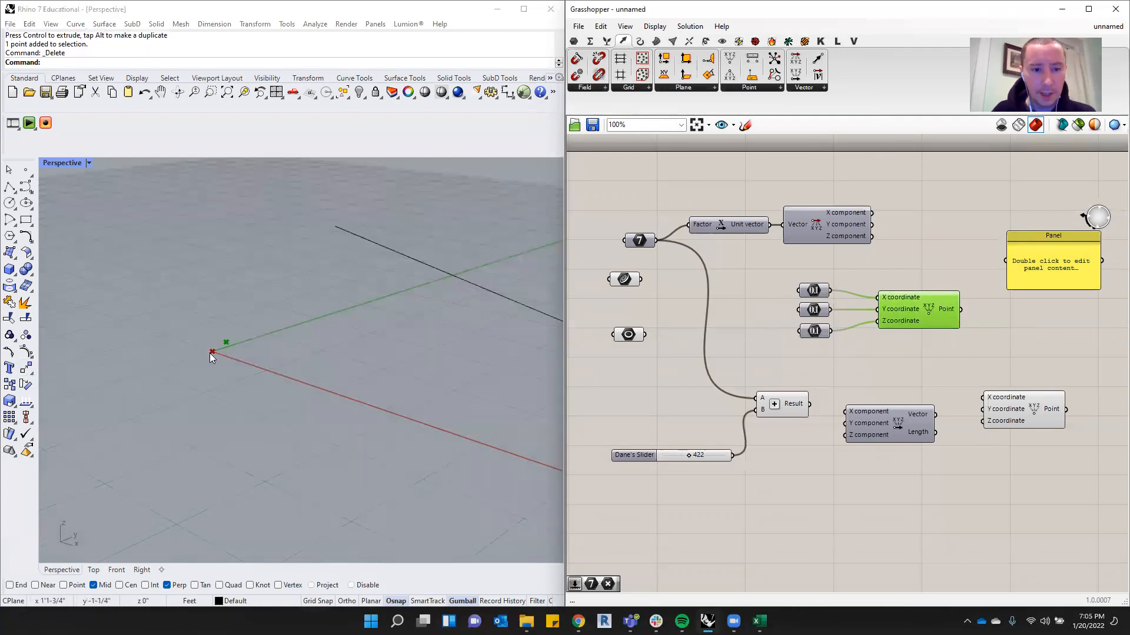
{"action": "left_click", "coordinate": [901, 337]}
{"action": "mouse_move", "coordinate": [912, 316]}
{"action": "left_mouse_down"}
{"action": "mouse_move", "coordinate": [942, 317]}
{"action": "mouse_move", "coordinate": [912, 311]}
{"action": "left_mouse_up"}
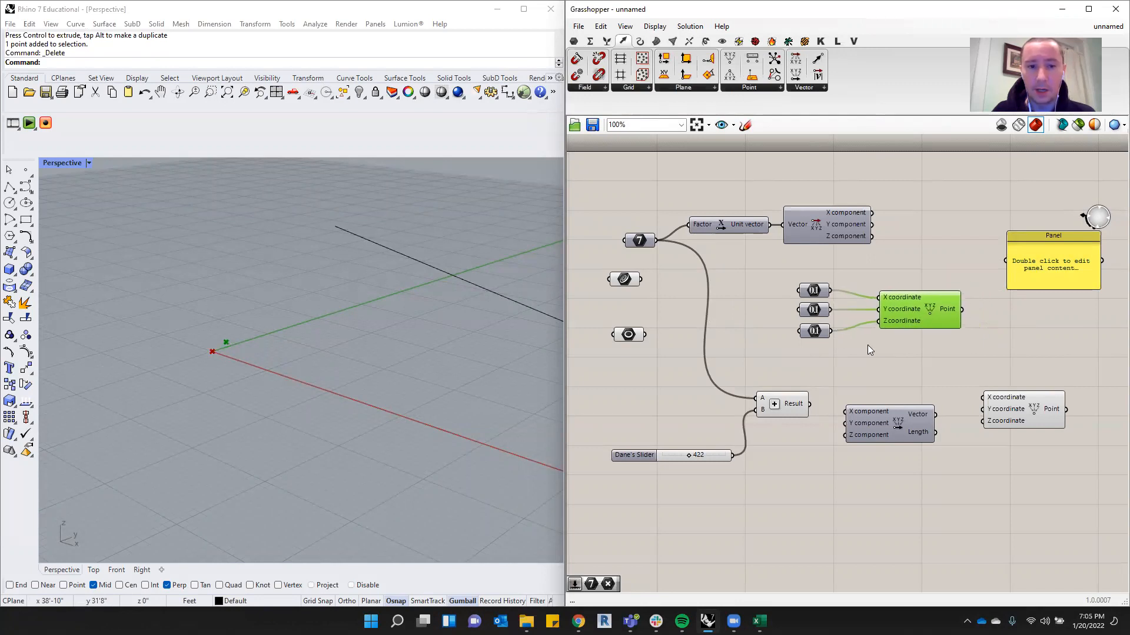
Replace the Number parameter feeding the X coordinate with the number slider and wire the slider into that input.
{"action": "double_click", "coordinate": [810, 282]}
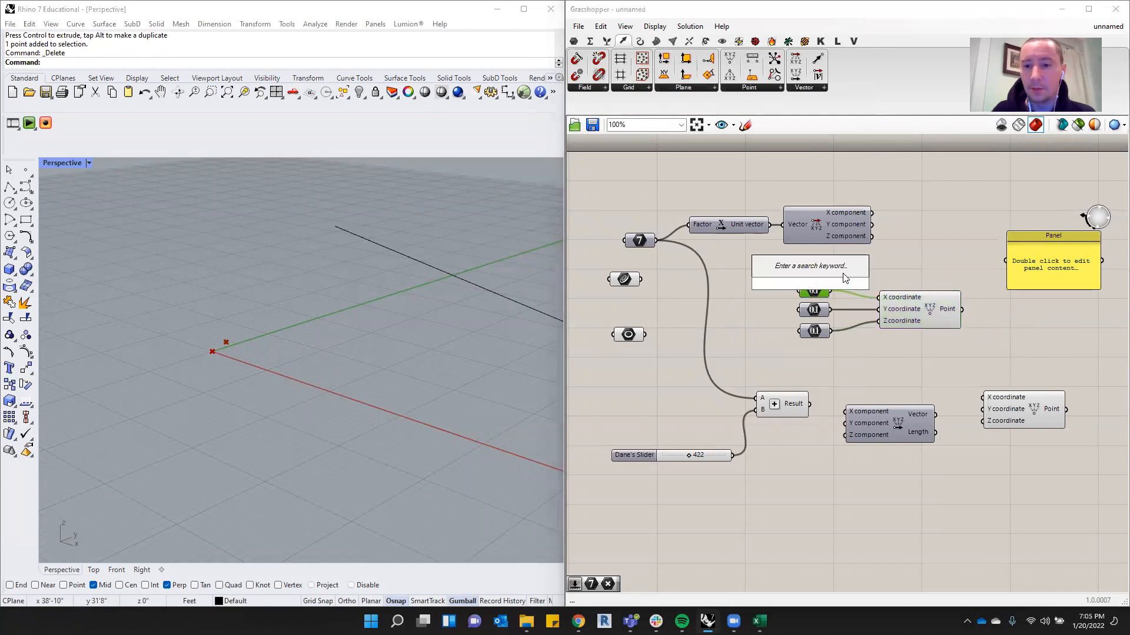
{"action": "left_click", "coordinate": [887, 259]}
{"action": "left_click_drag", "start_coordinate": [694, 460], "coordinate": [768, 335]}
{"action": "left_click_drag", "start_coordinate": [811, 292], "coordinate": [817, 285]}
{"action": "key", "text": "Delete"}
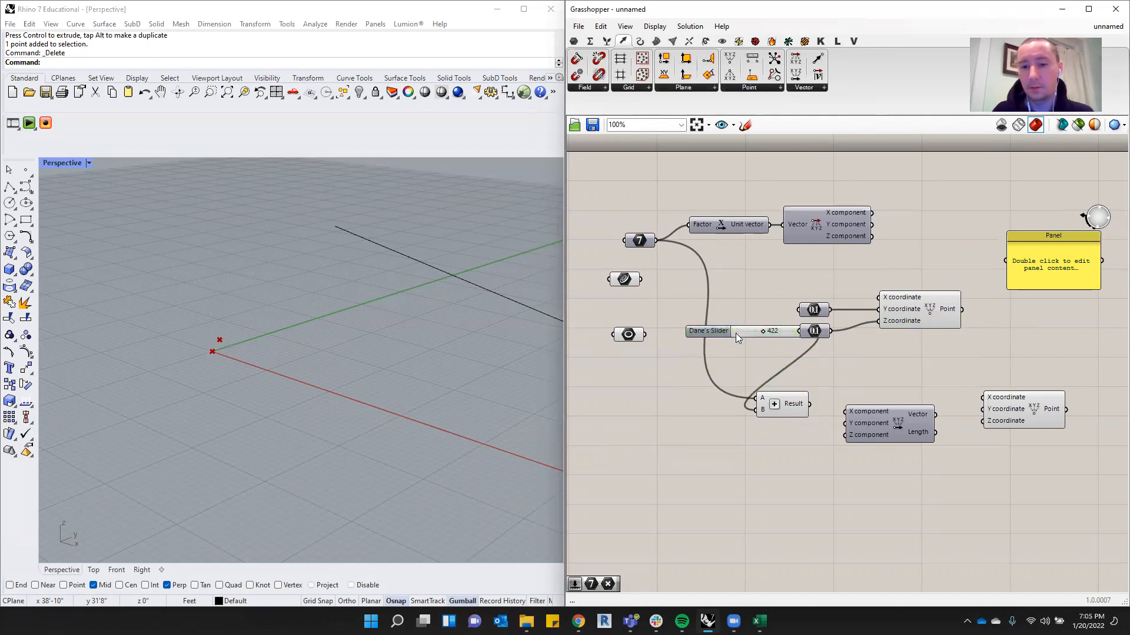
{"action": "left_click_drag", "start_coordinate": [736, 333], "coordinate": [735, 275]}
{"action": "left_click_drag", "start_coordinate": [848, 297], "coordinate": [879, 297]}
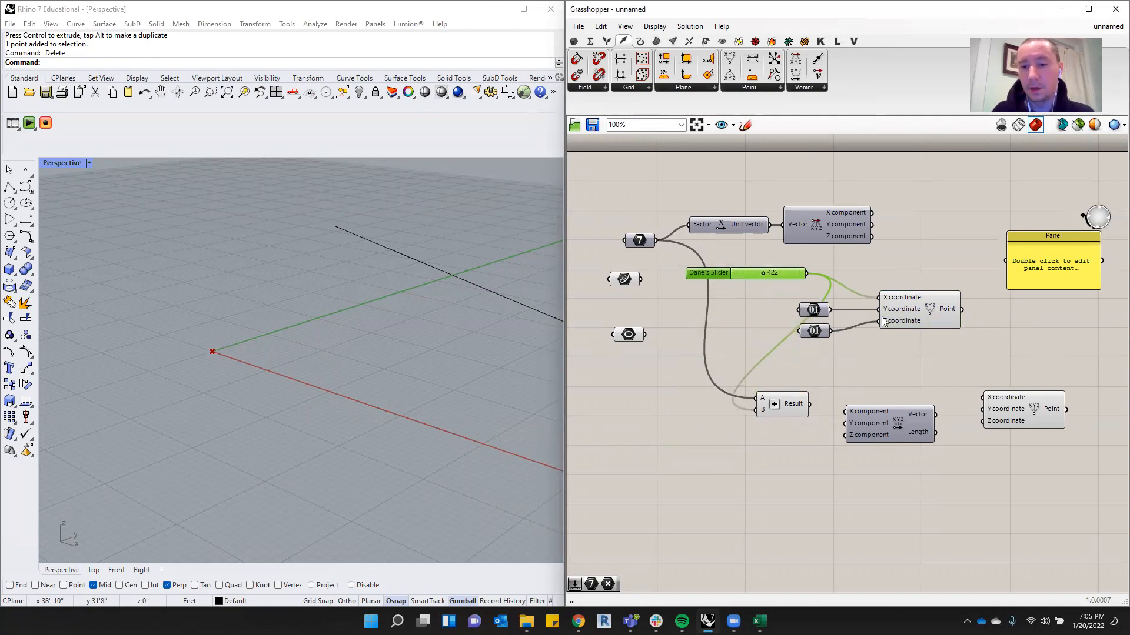
Delete the Addition, geometry parameters, Unit X, vector components and unconnected Construct Point, keeping only the slider-fed Construct Point setup and the Panel.
{"action": "left_click", "coordinate": [769, 412]}
{"action": "key", "text": "Delete"}
{"action": "left_click_drag", "start_coordinate": [663, 372], "coordinate": [590, 235]}
{"action": "key", "text": "Delete"}
{"action": "left_click_drag", "start_coordinate": [895, 168], "coordinate": [701, 261]}
{"action": "key", "text": "Delete"}
{"action": "left_click_drag", "start_coordinate": [1085, 367], "coordinate": [893, 479]}
{"action": "key", "text": "Delete"}
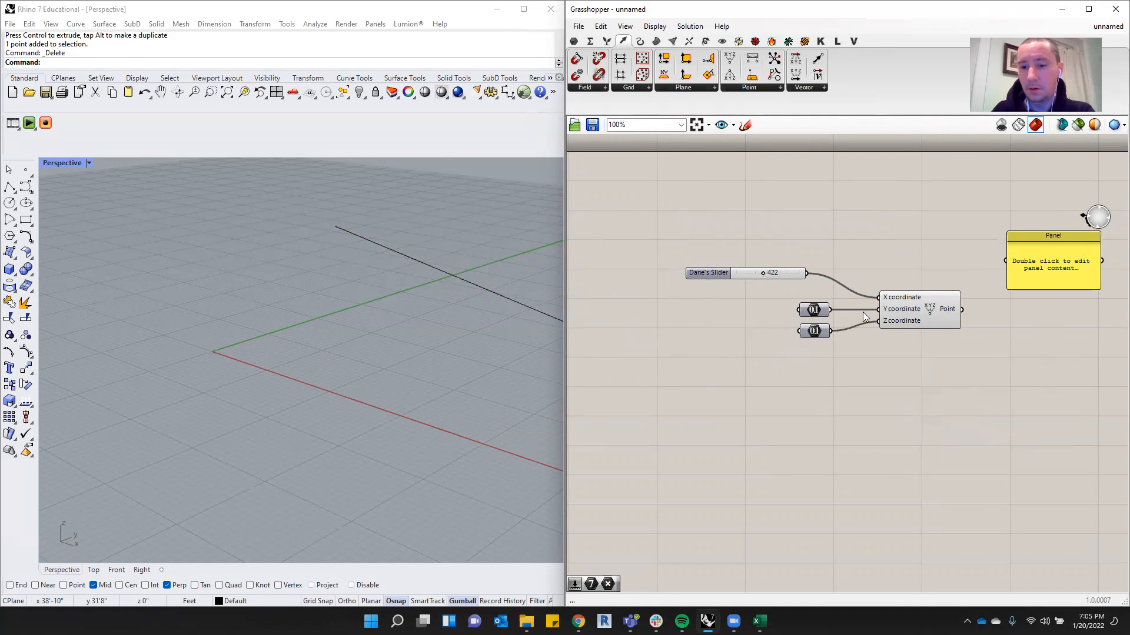
Move the slider, the two Number parameters and Construct Point together lower on the canvas, away from the Panel.
{"action": "left_click_drag", "start_coordinate": [868, 236], "coordinate": [750, 369]}
{"action": "left_click_drag", "start_coordinate": [913, 242], "coordinate": [748, 382]}
{"action": "left_click_drag", "start_coordinate": [910, 313], "coordinate": [876, 355]}
{"action": "left_click", "coordinate": [822, 316]}
Set the number slider's maximum to 100.
{"action": "double_click", "coordinate": [674, 314]}
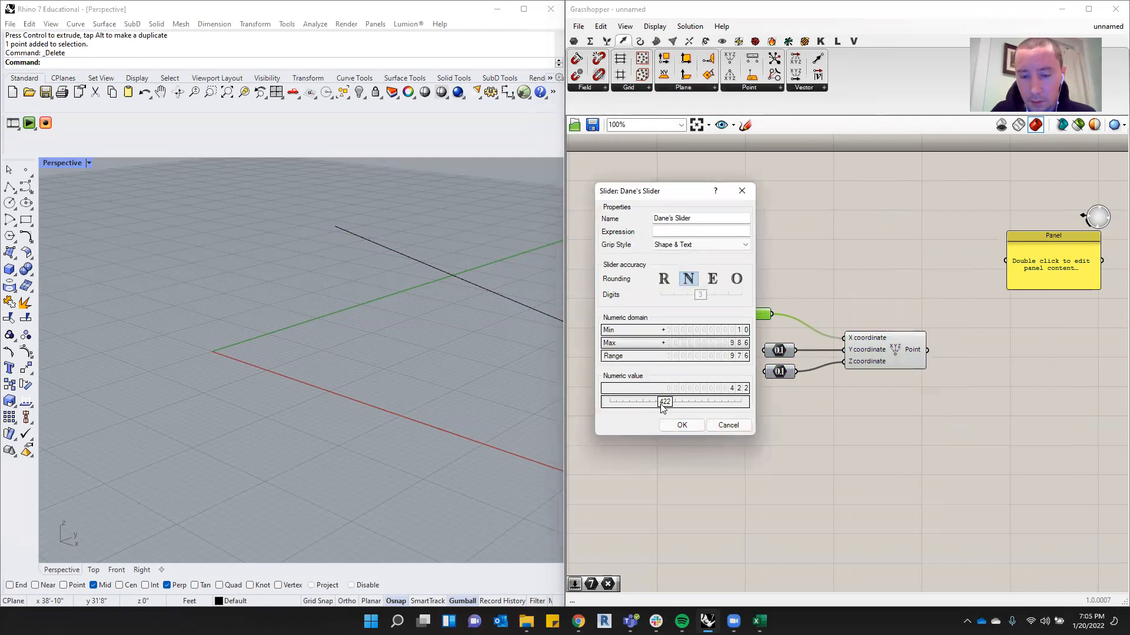
{"action": "double_click", "coordinate": [729, 345]}
{"action": "type", "text": "100"}
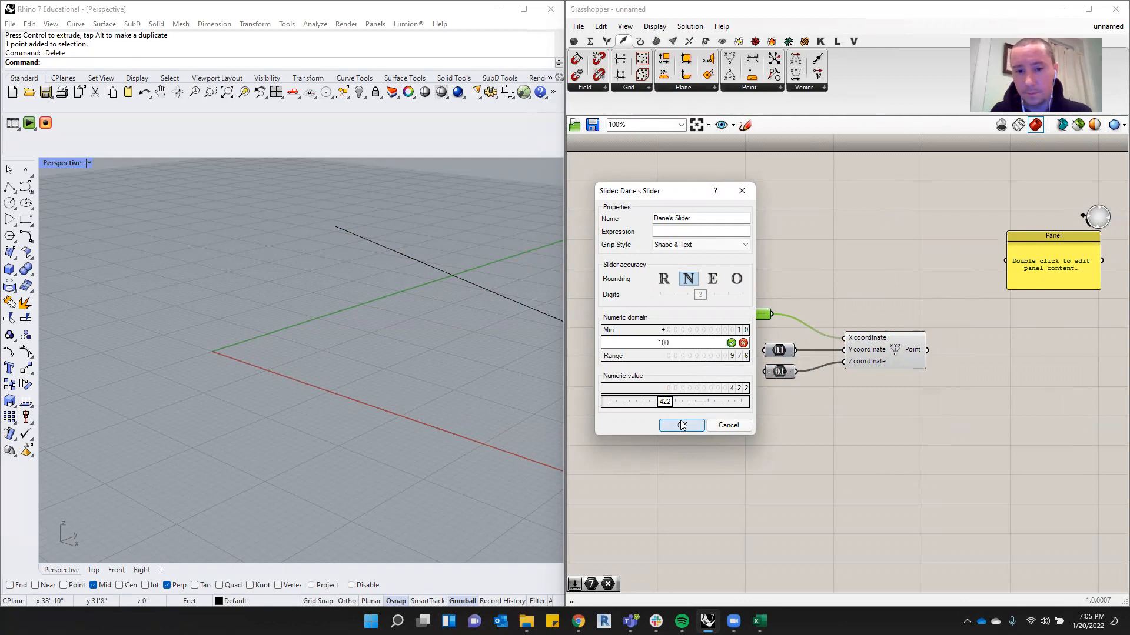
{"action": "left_click", "coordinate": [731, 343]}
{"action": "left_click", "coordinate": [682, 424]}
Set the X coordinate slider to 39 and delete the two Number parameters feeding the Y and Z coordinates.
{"action": "scroll", "coordinate": [277, 359], "scroll_direction": "down", "scroll_amount": 8}
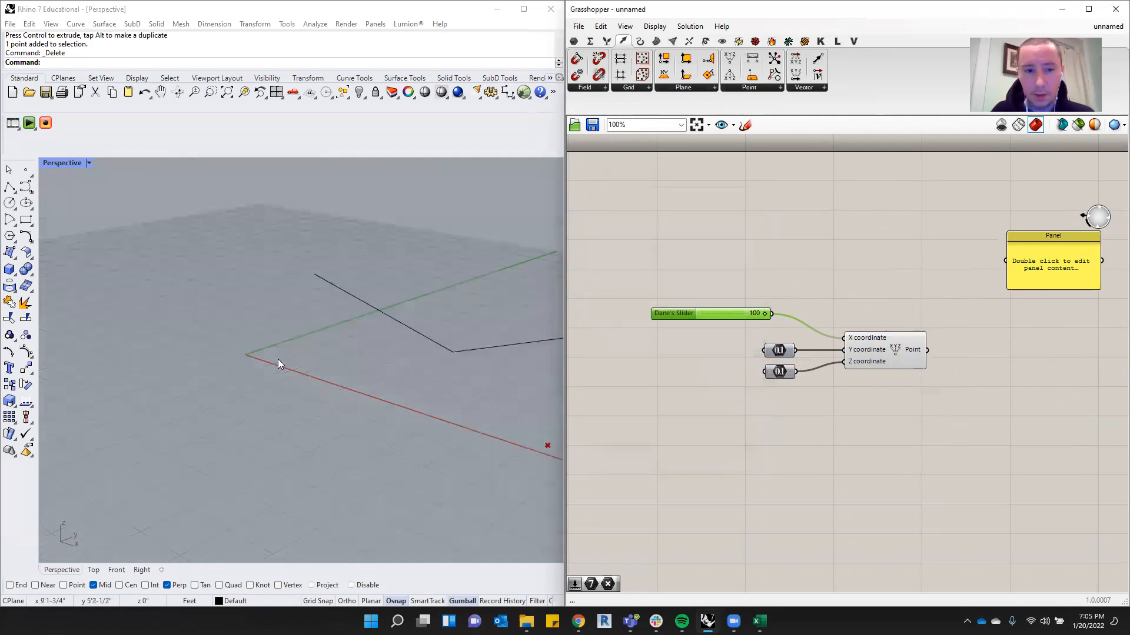
{"action": "left_click", "coordinate": [883, 360]}
{"action": "scroll", "coordinate": [284, 383], "scroll_direction": "up", "scroll_amount": 4}
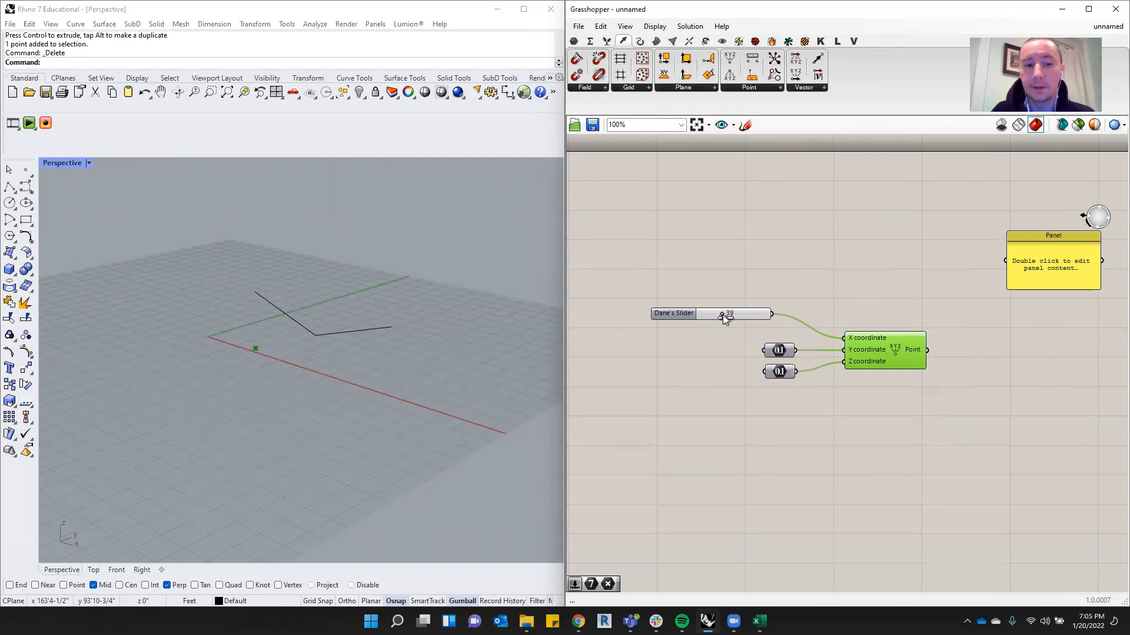
{"action": "left_click_drag", "start_coordinate": [722, 315], "coordinate": [754, 405]}
{"action": "key", "text": "Delete"}
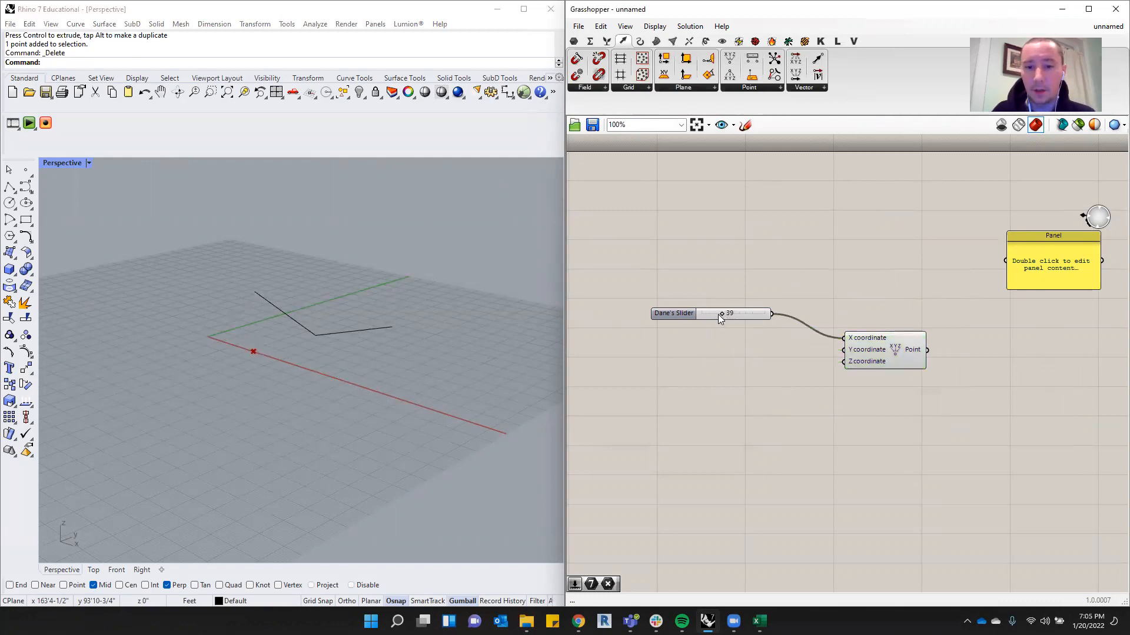
Duplicate the X slider twice below the original and wire the first copy into Construct Point's Y coordinate.
{"action": "left_click_drag", "start_coordinate": [686, 313], "coordinate": [689, 346]}
{"action": "key", "text": "ctrl+v"}
{"action": "left_click_drag", "start_coordinate": [778, 348], "coordinate": [845, 349]}
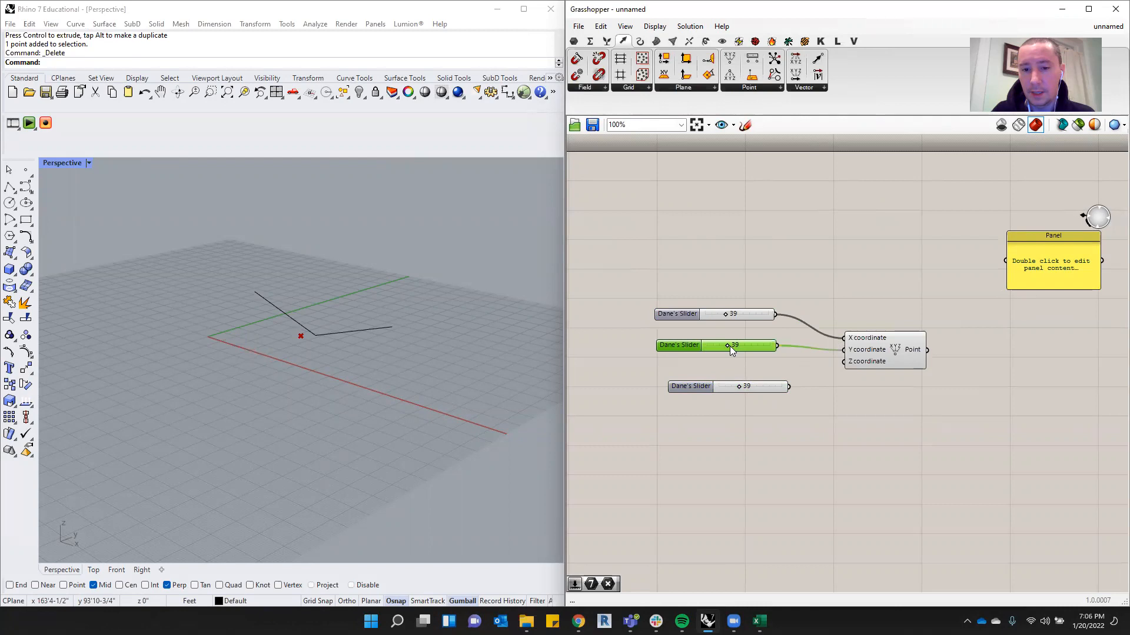
Wire the remaining slider into the Z coordinate and set the X, Y and Z sliders to 38, 40 and 28.
{"action": "left_click_drag", "start_coordinate": [724, 346], "coordinate": [731, 347]}
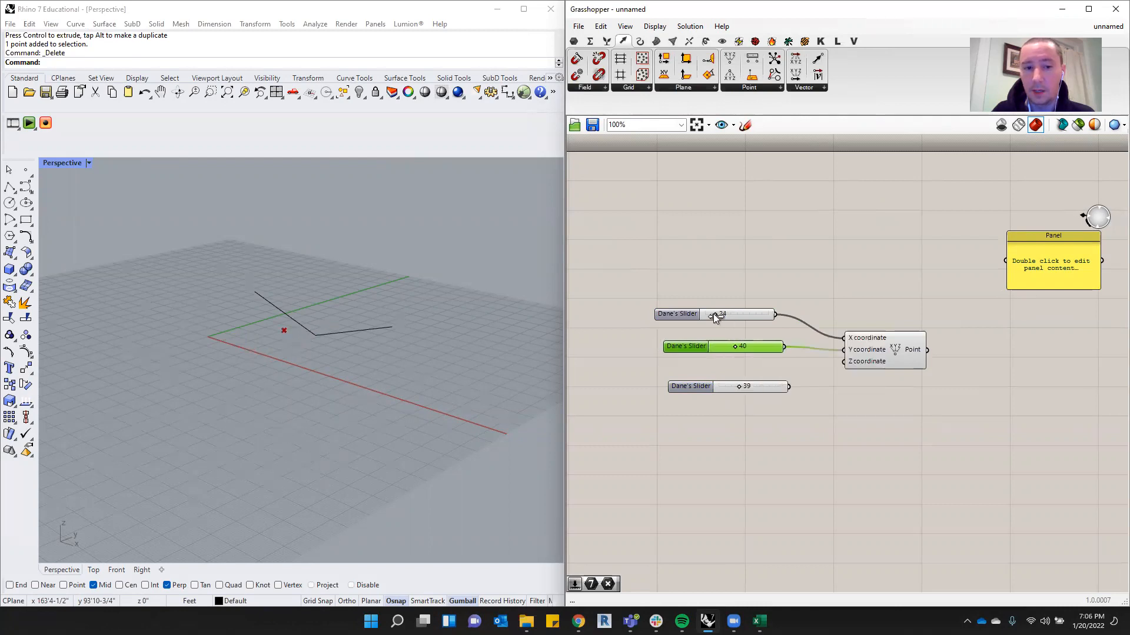
{"action": "left_click_drag", "start_coordinate": [789, 387], "coordinate": [845, 361]}
{"action": "mouse_move", "coordinate": [747, 387]}
{"action": "left_mouse_down"}
{"action": "mouse_move", "coordinate": [759, 387]}
{"action": "mouse_move", "coordinate": [740, 388]}
{"action": "left_mouse_up"}
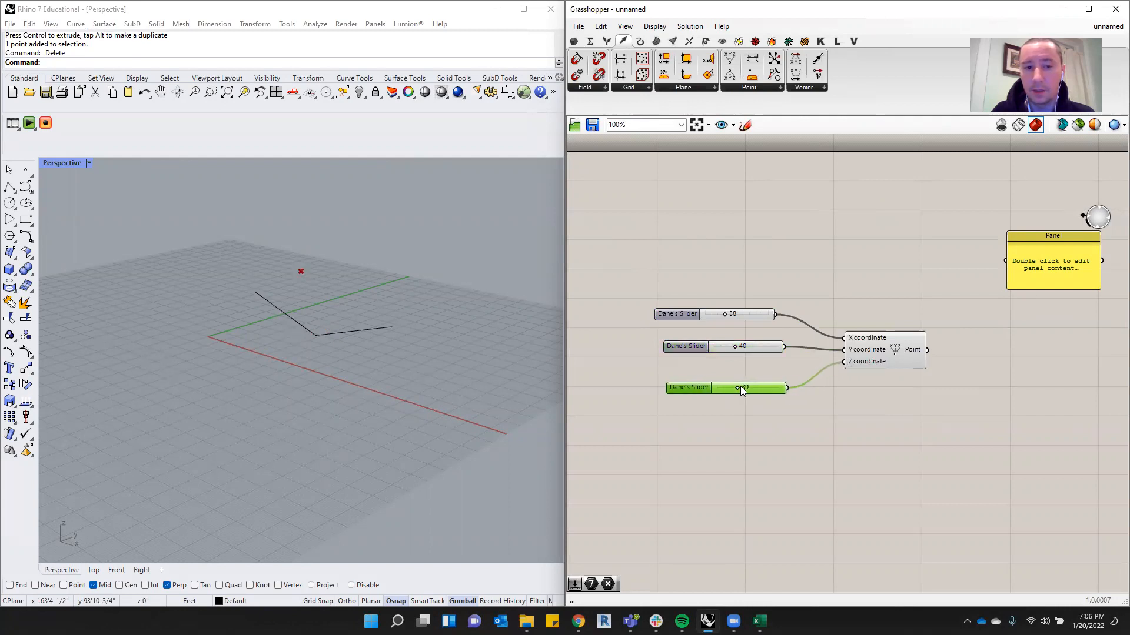
{"action": "left_click_drag", "start_coordinate": [889, 286], "coordinate": [731, 401]}
{"action": "left_click", "coordinate": [816, 256]}
Delete the open curve from the Perspective viewport so only the constructed point is left.
{"action": "left_click", "coordinate": [353, 332]}
{"action": "key", "text": "Delete"}
{"action": "scroll", "coordinate": [315, 331], "scroll_direction": "down", "scroll_amount": 4}
{"action": "scroll", "coordinate": [251, 313], "scroll_direction": "up", "scroll_amount": 2}
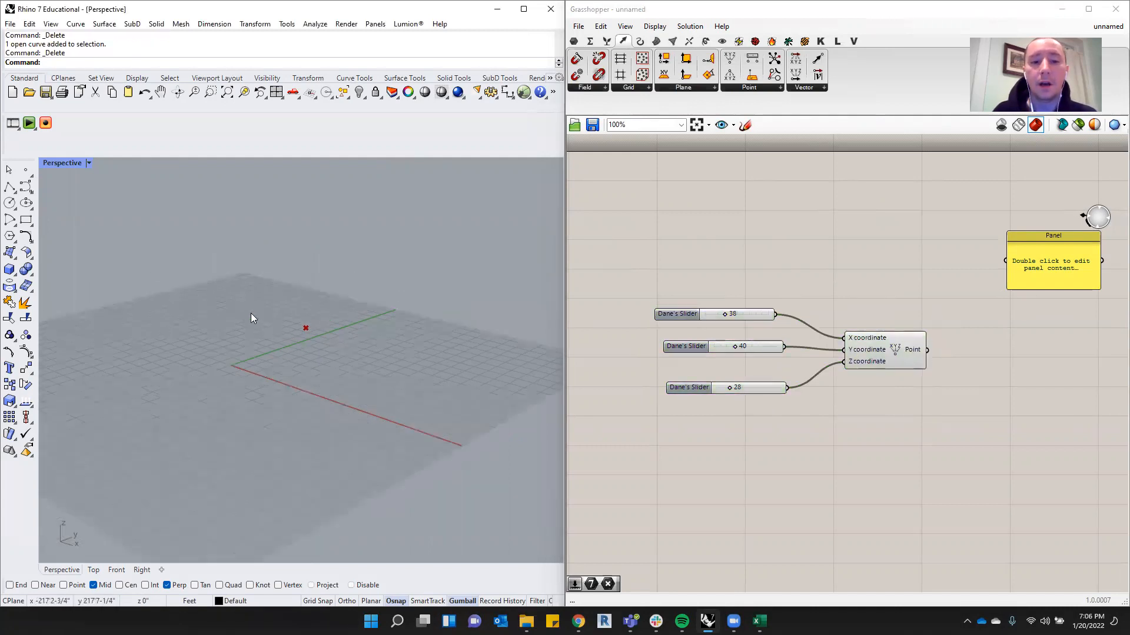
{"action": "scroll", "coordinate": [311, 381], "scroll_direction": "up", "scroll_amount": 2}
{"action": "scroll", "coordinate": [289, 353], "scroll_direction": "down", "scroll_amount": 4}
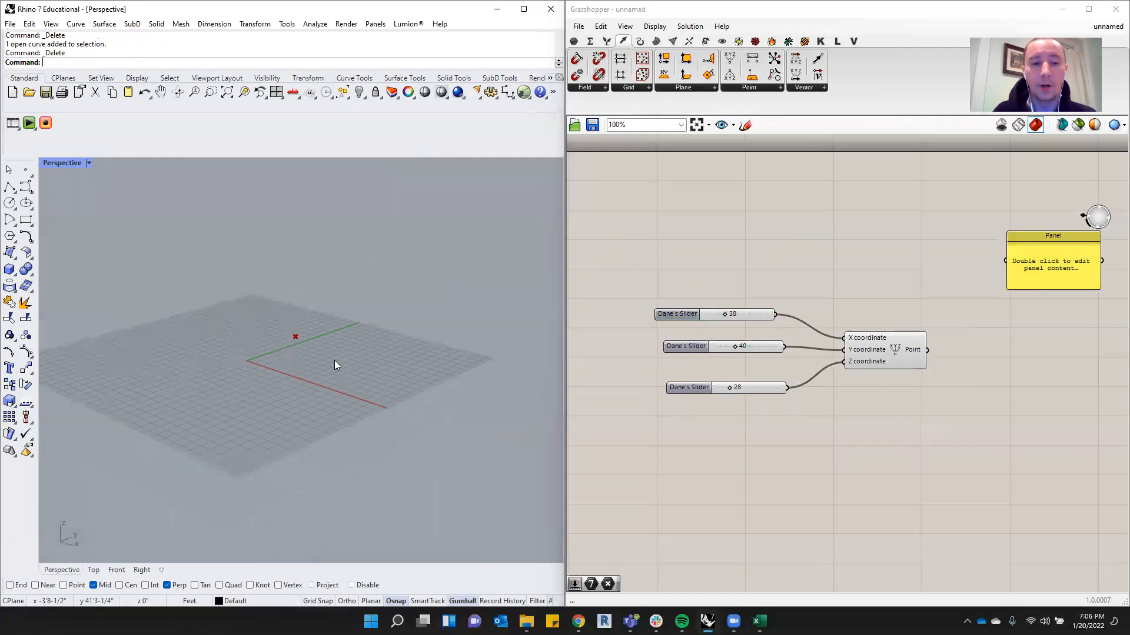
{"action": "scroll", "coordinate": [336, 359], "scroll_direction": "up", "scroll_amount": 4}
{"action": "scroll", "coordinate": [161, 312], "scroll_direction": "up", "scroll_amount": 2}
Move the three sliders and Construct Point together higher on the canvas, farther from the Panel.
{"action": "left_click_drag", "start_coordinate": [889, 291], "coordinate": [777, 405]}
{"action": "left_click_drag", "start_coordinate": [880, 339], "coordinate": [803, 276]}
{"action": "left_click", "coordinate": [856, 213]}
Bake the Construct Point component's point into Rhino on Layer 01.
{"action": "right_click", "coordinate": [806, 293]}
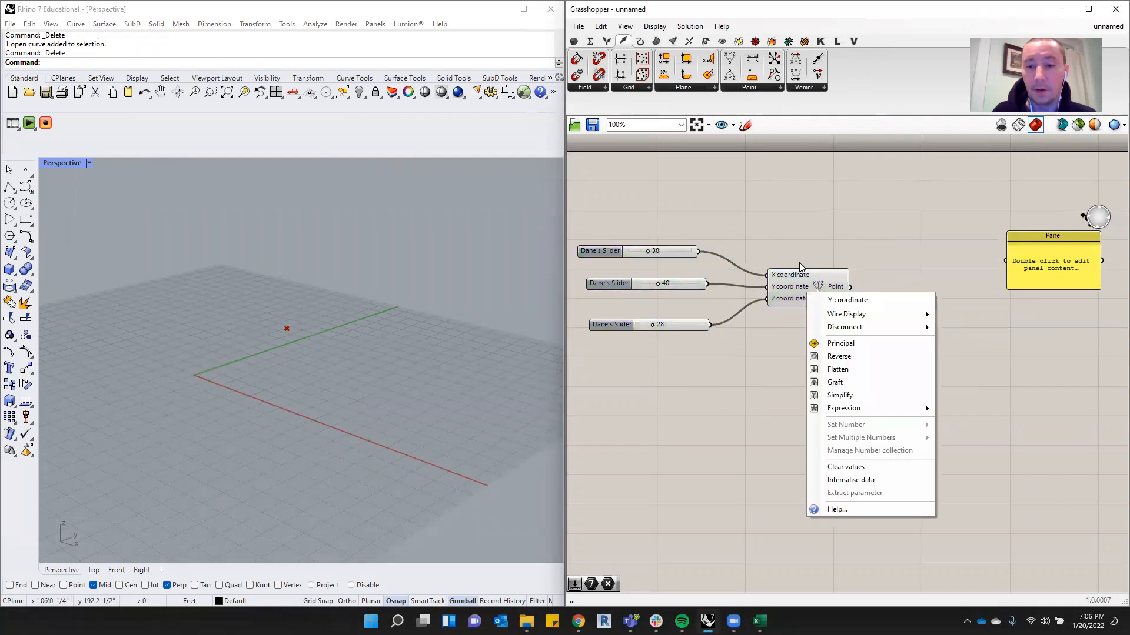
{"action": "left_click", "coordinate": [804, 289]}
{"action": "right_click", "coordinate": [805, 288]}
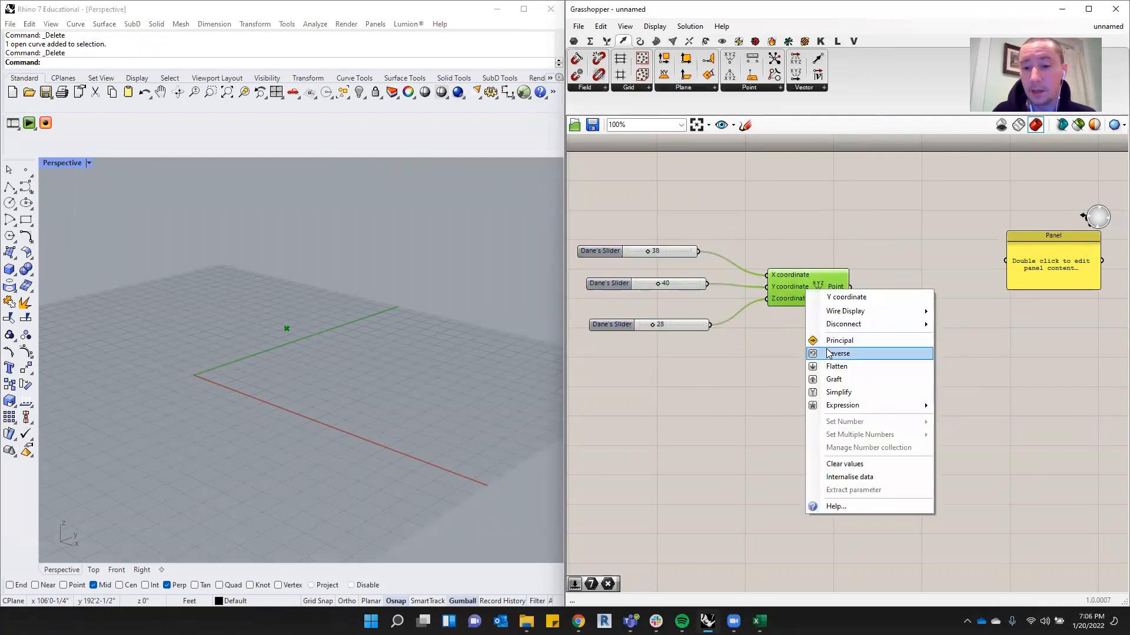
{"action": "left_click", "coordinate": [857, 279]}
{"action": "right_click", "coordinate": [807, 292]}
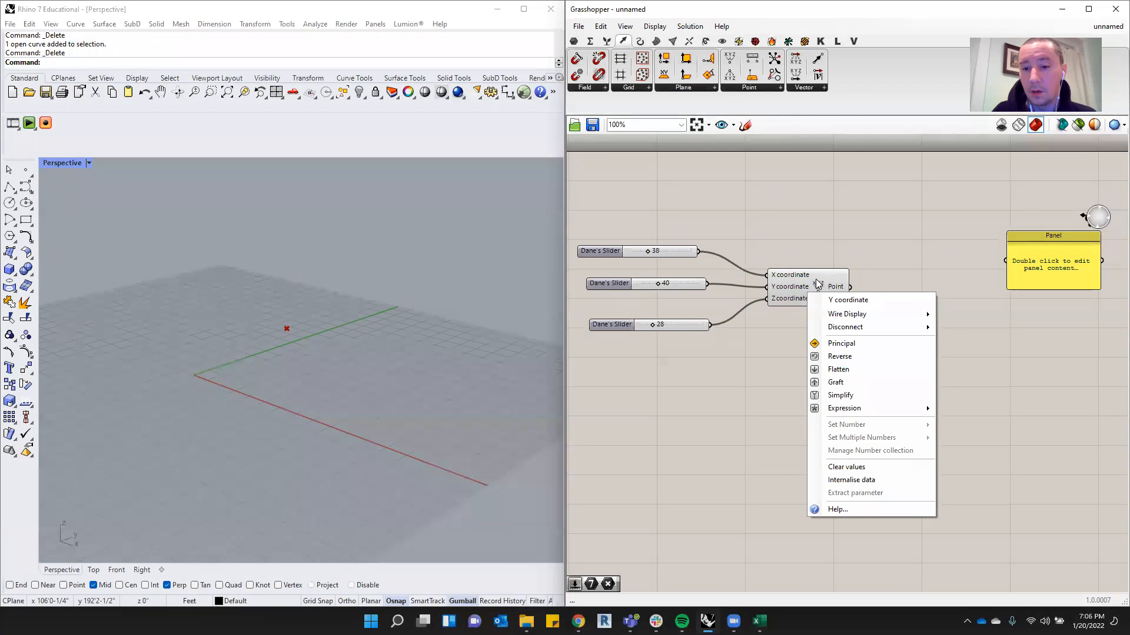
{"action": "left_click", "coordinate": [820, 280]}
{"action": "right_click", "coordinate": [820, 280]}
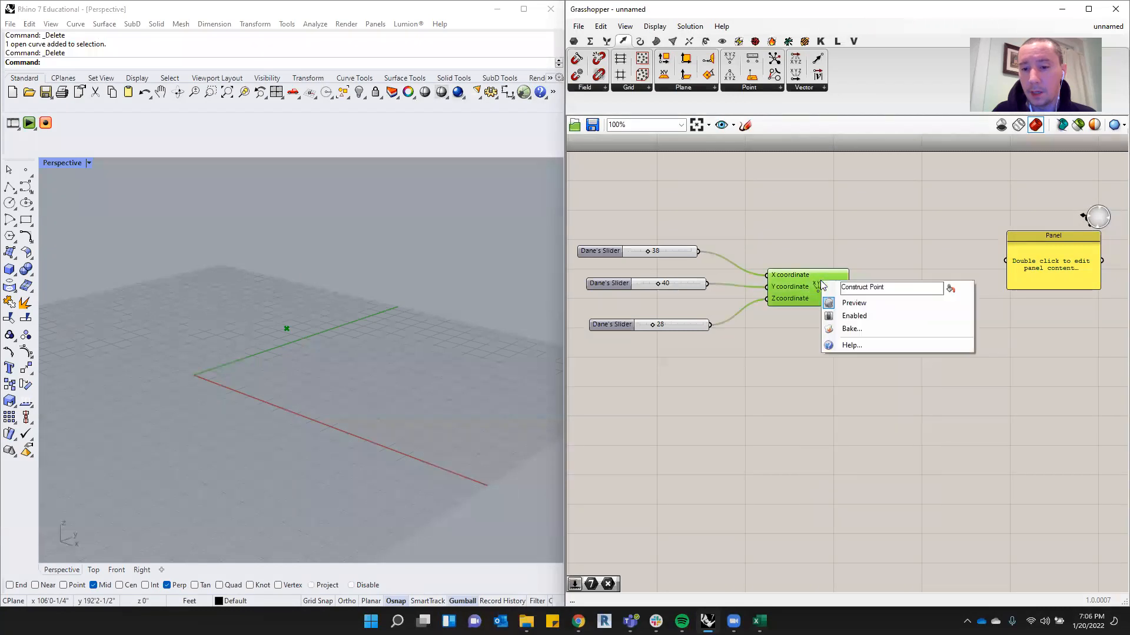
{"action": "left_click", "coordinate": [849, 329]}
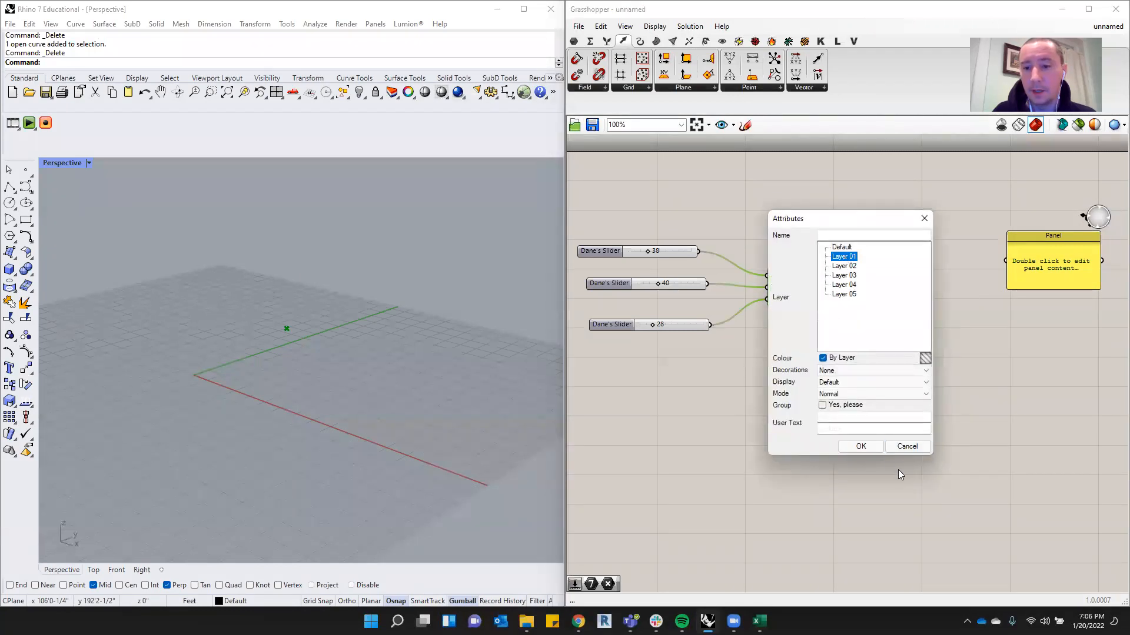
{"action": "left_click", "coordinate": [868, 449]}
Select the baked point in the Perspective viewport and set the Y coordinate slider to 75 to compare both points.
{"action": "left_click_drag", "start_coordinate": [252, 298], "coordinate": [337, 380]}
{"action": "right_click_drag", "start_coordinate": [337, 380], "coordinate": [262, 305]}
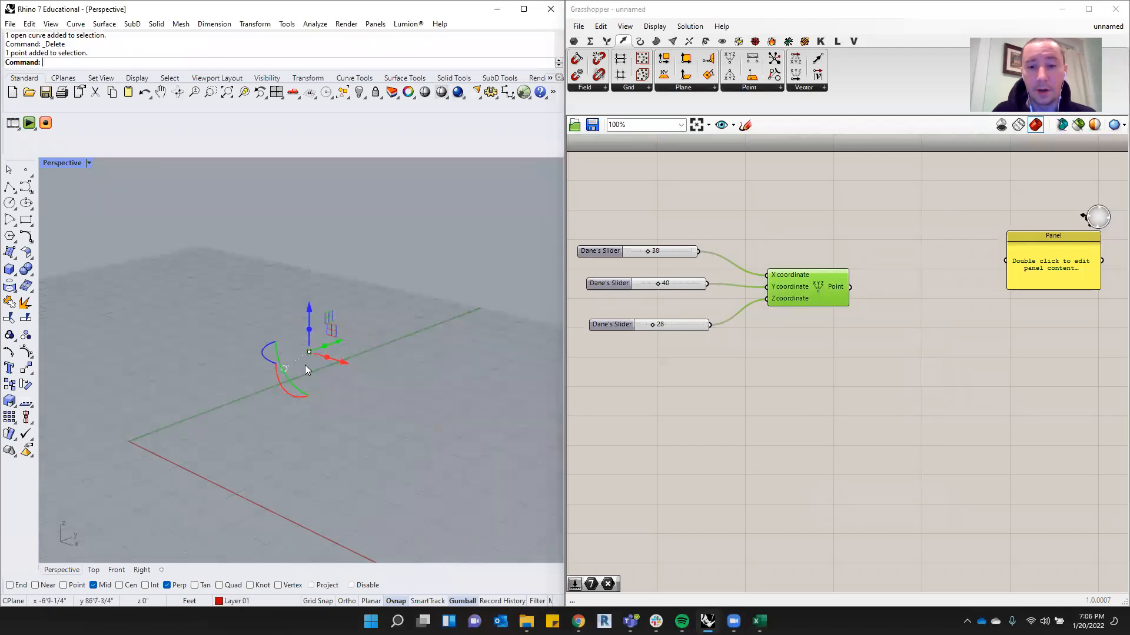
{"action": "left_click", "coordinate": [695, 276]}
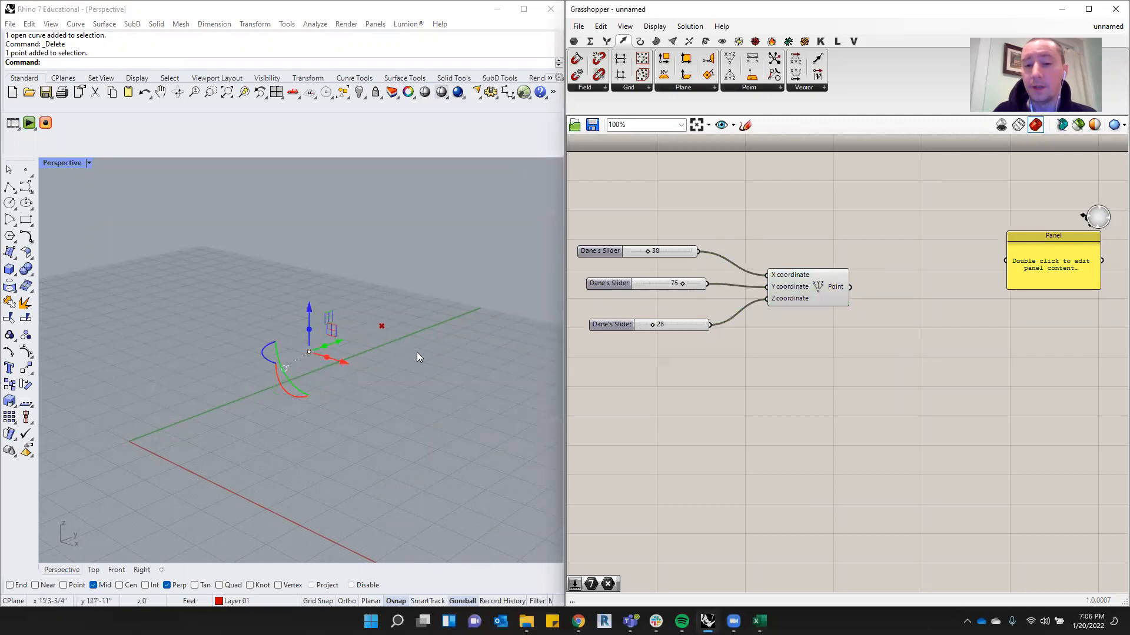
{"action": "left_click", "coordinate": [425, 338]}
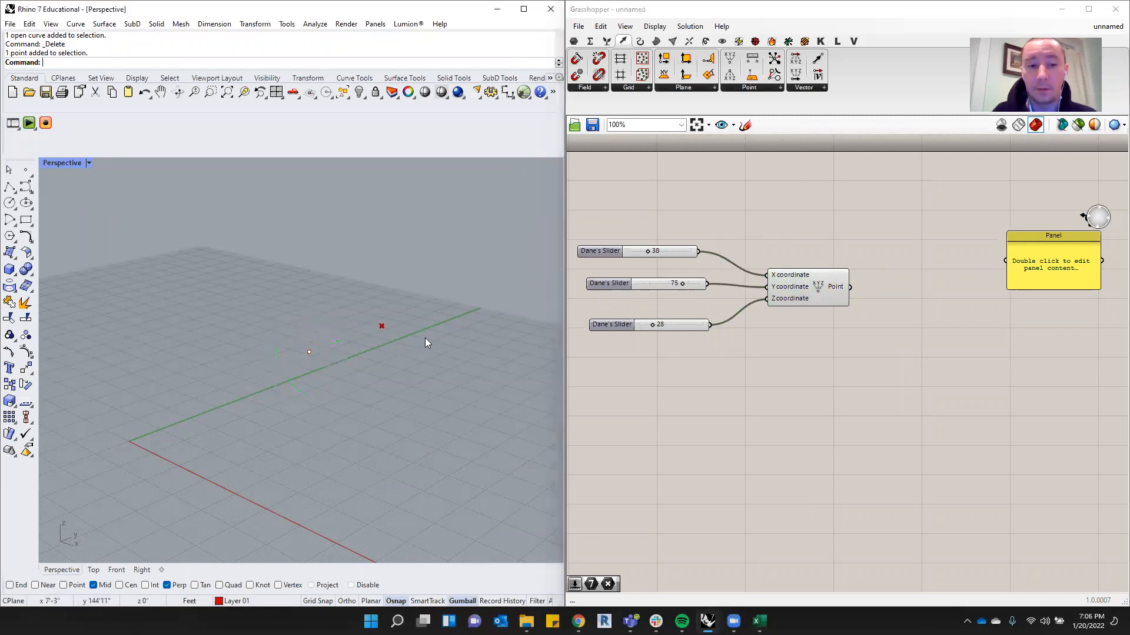
{"action": "scroll", "coordinate": [425, 337], "scroll_direction": "down", "scroll_amount": 1}
{"action": "scroll", "coordinate": [873, 323], "scroll_direction": "up", "scroll_amount": 1}
Move the three sliders and Construct Point as a group closer to the Panel.
{"action": "left_click_drag", "start_coordinate": [784, 213], "coordinate": [616, 353]}
{"action": "left_click_drag", "start_coordinate": [663, 283], "coordinate": [750, 325]}
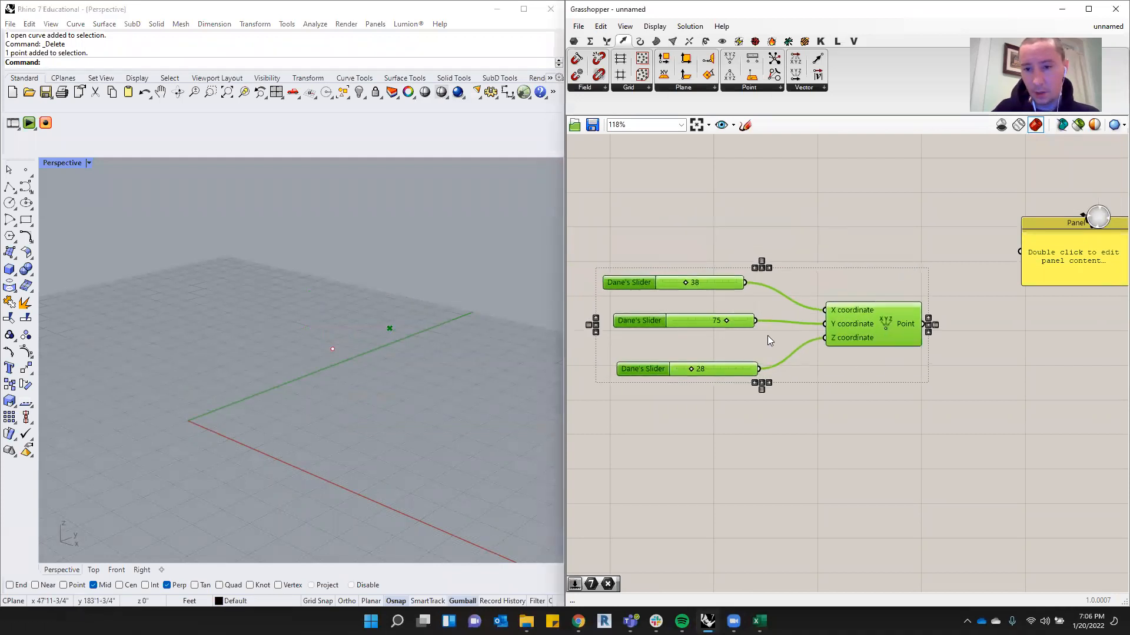
{"action": "left_click", "coordinate": [874, 179]}
{"action": "left_click", "coordinate": [639, 41]}
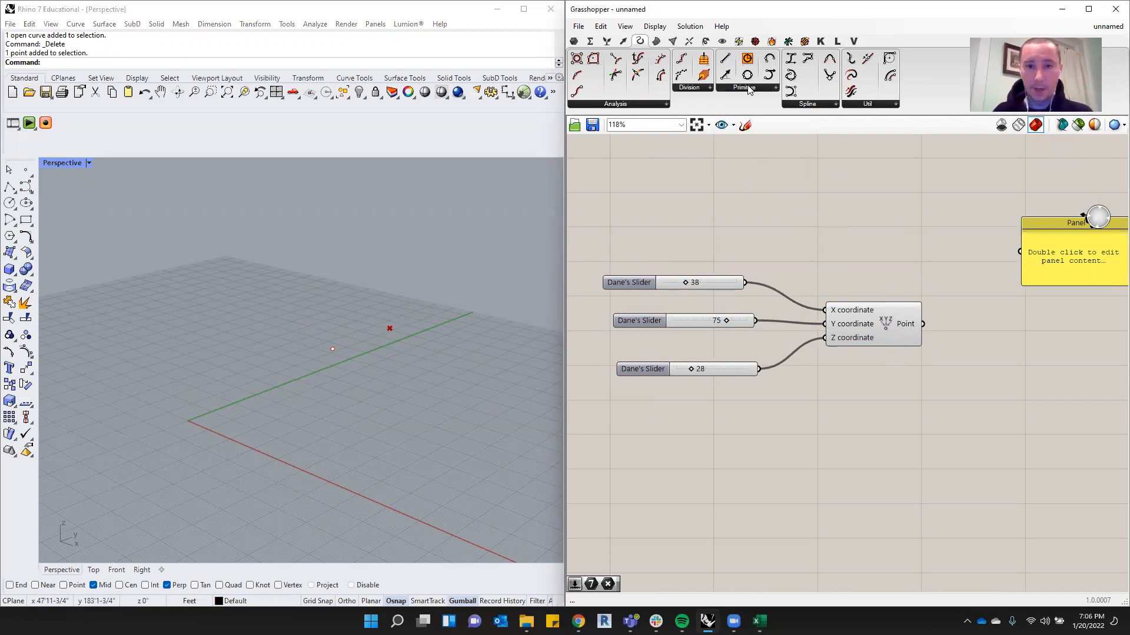
{"action": "left_click", "coordinate": [573, 40]}
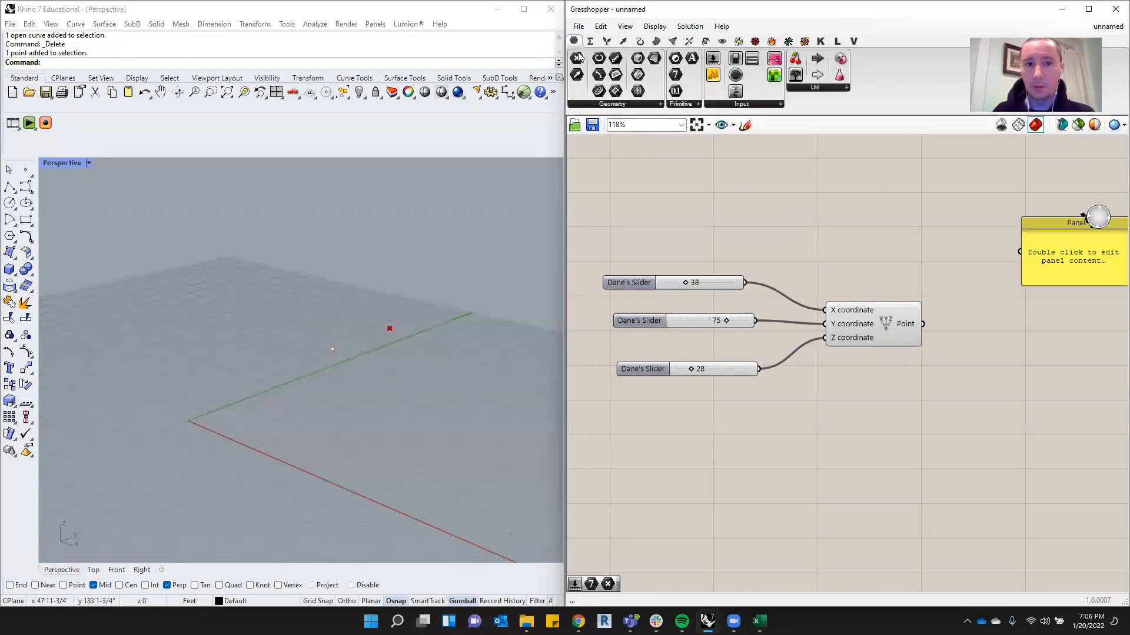
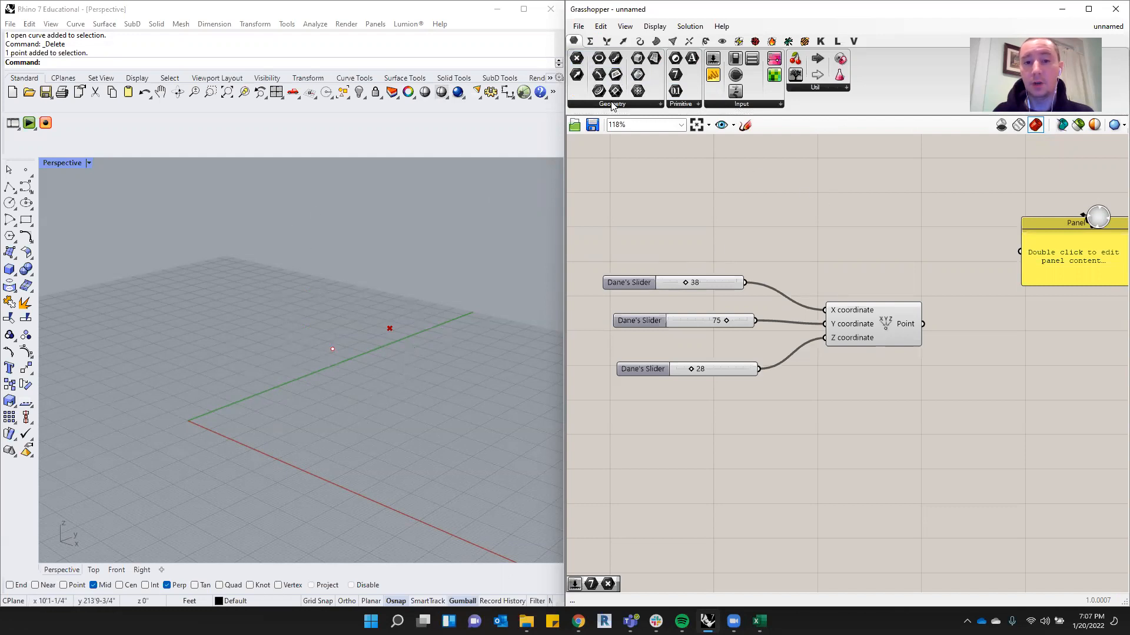
{"action": "left_click", "coordinate": [589, 41]}
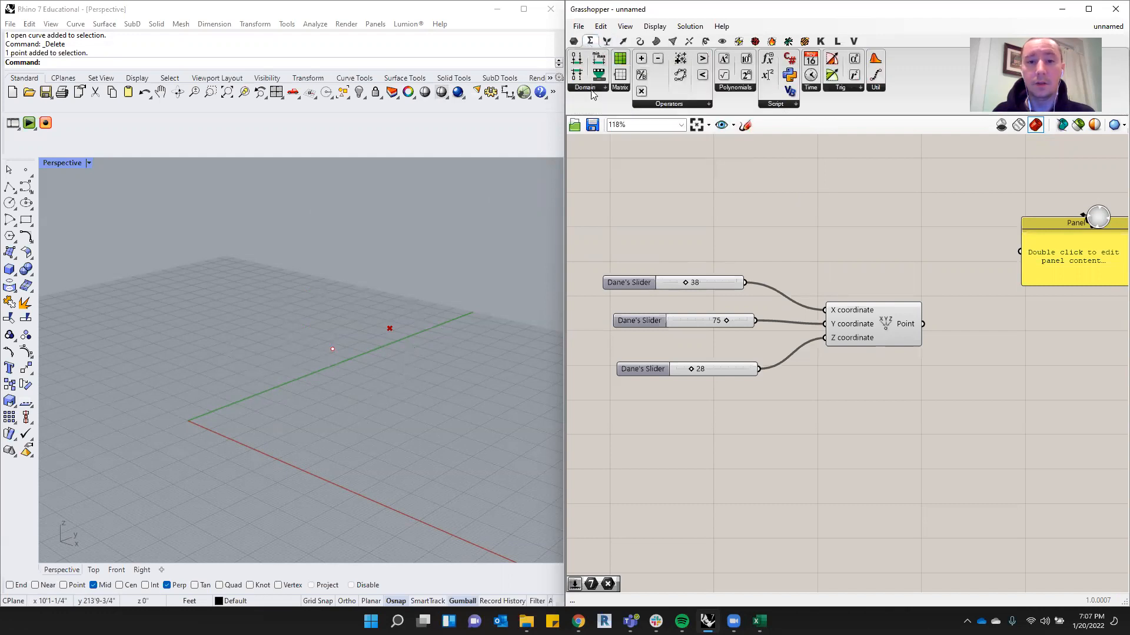
{"action": "left_click", "coordinate": [607, 41]}
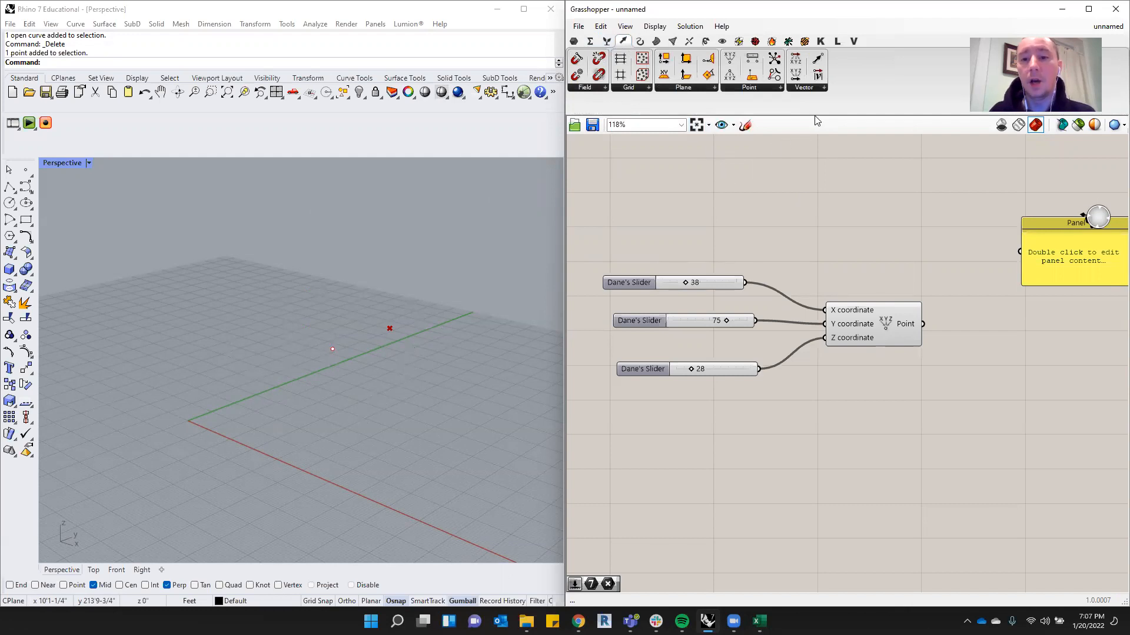
Move the Panel beside Construct Point and stack the three sliders tightly in line with its coordinate inputs.
{"action": "left_click_drag", "start_coordinate": [1058, 259], "coordinate": [979, 337]}
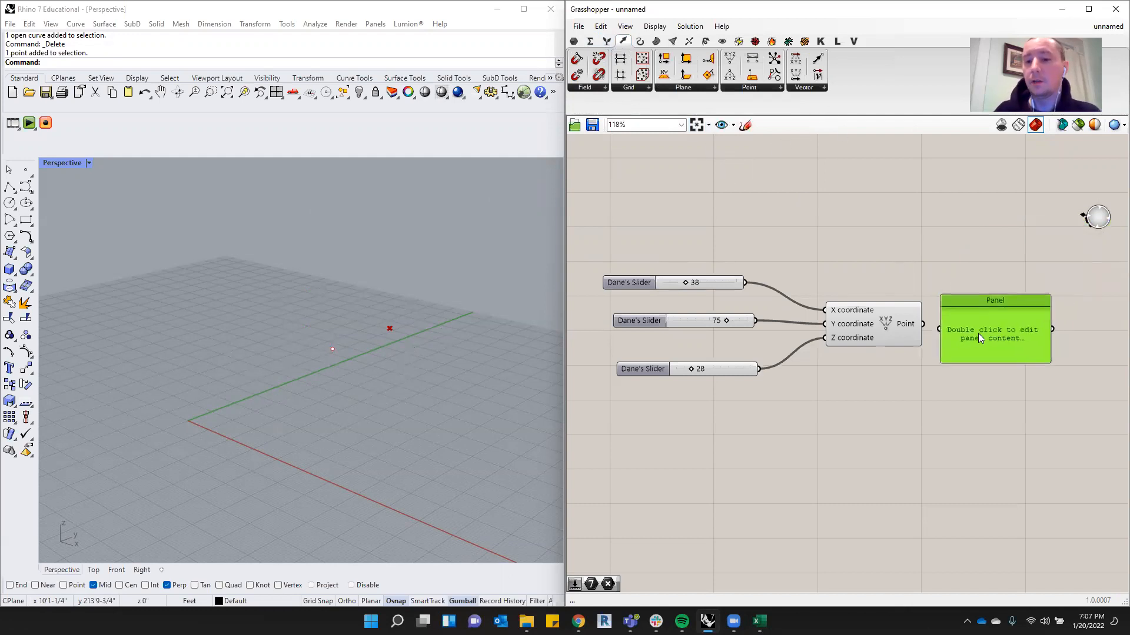
{"action": "left_click_drag", "start_coordinate": [664, 290], "coordinate": [652, 311]}
{"action": "left_click_drag", "start_coordinate": [659, 363], "coordinate": [653, 326]}
{"action": "left_click_drag", "start_coordinate": [633, 280], "coordinate": [648, 306]}
{"action": "left_click", "coordinate": [905, 229]}
Shift Construct Point and the Panel closer to the sliders and wire the Point output into the Panel.
{"action": "left_click_drag", "start_coordinate": [875, 323], "coordinate": [847, 320]}
{"action": "mouse_move", "coordinate": [973, 323]}
{"action": "left_mouse_down"}
{"action": "mouse_move", "coordinate": [959, 326]}
{"action": "mouse_move", "coordinate": [965, 317]}
{"action": "left_mouse_up"}
{"action": "left_click_drag", "start_coordinate": [897, 327], "coordinate": [954, 306]}
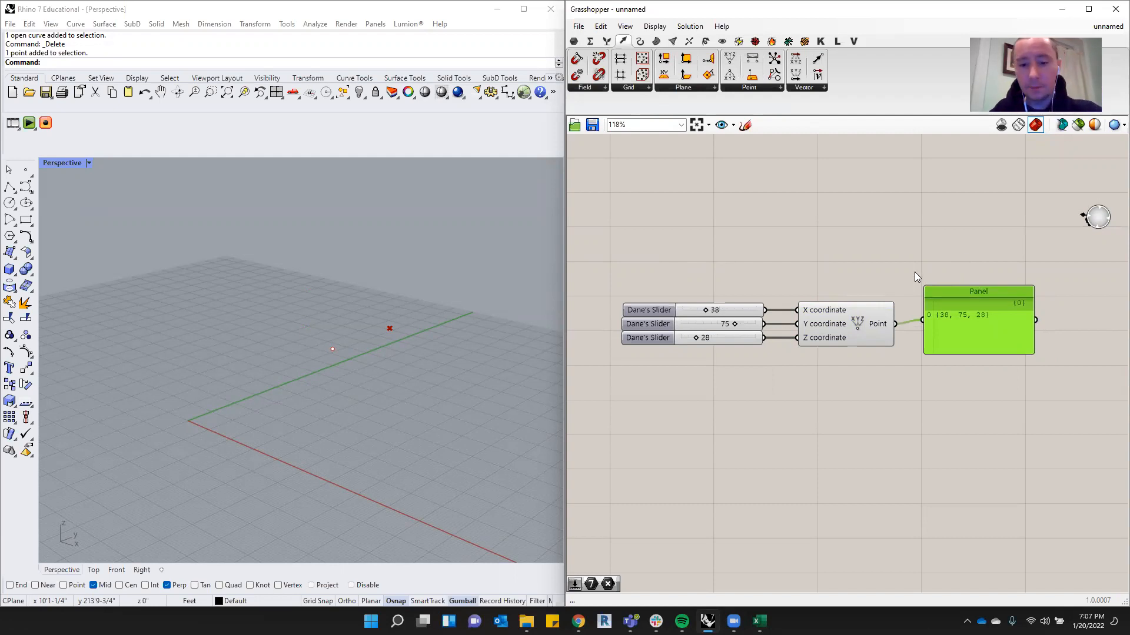
{"action": "left_click", "coordinate": [797, 257]}
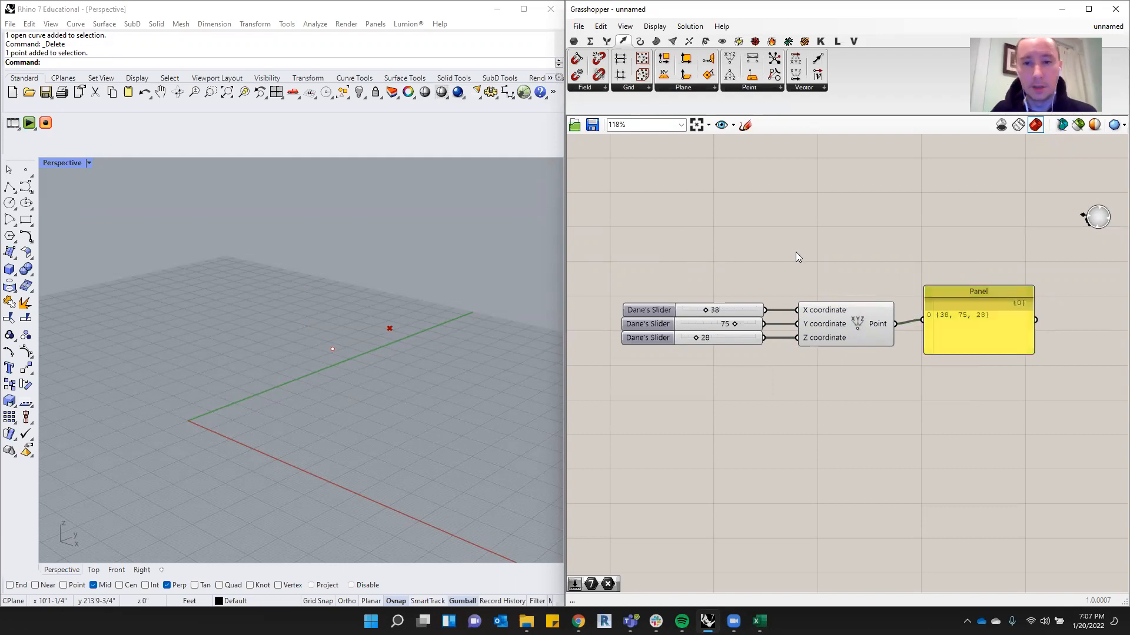
{"action": "left_click_drag", "start_coordinate": [979, 233], "coordinate": [807, 259]}
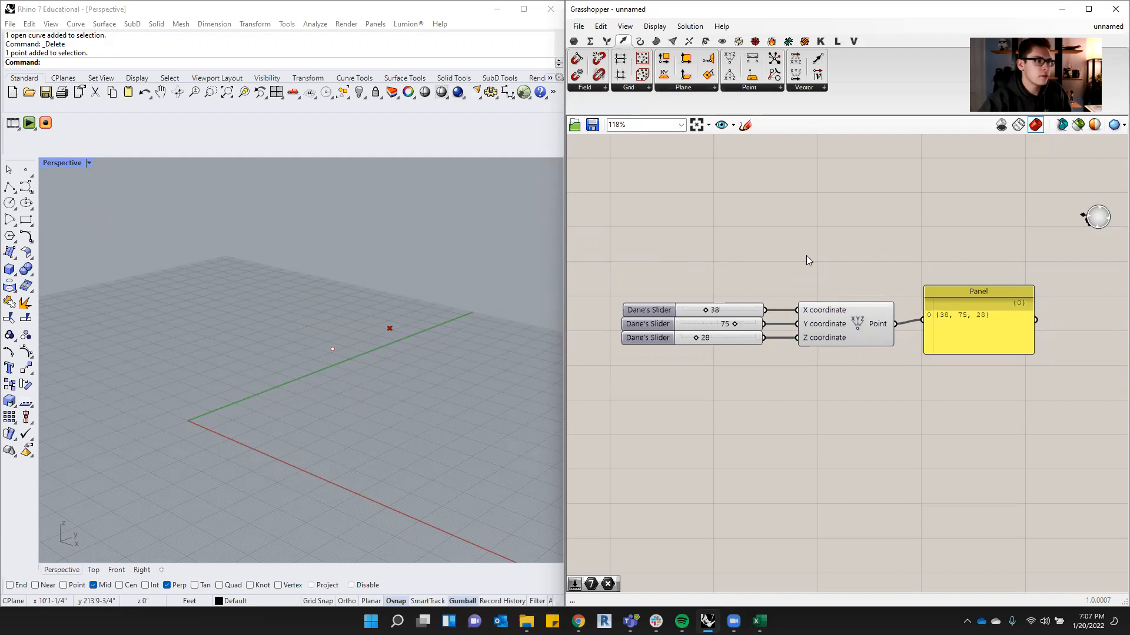
{"action": "left_click", "coordinate": [453, 53]}
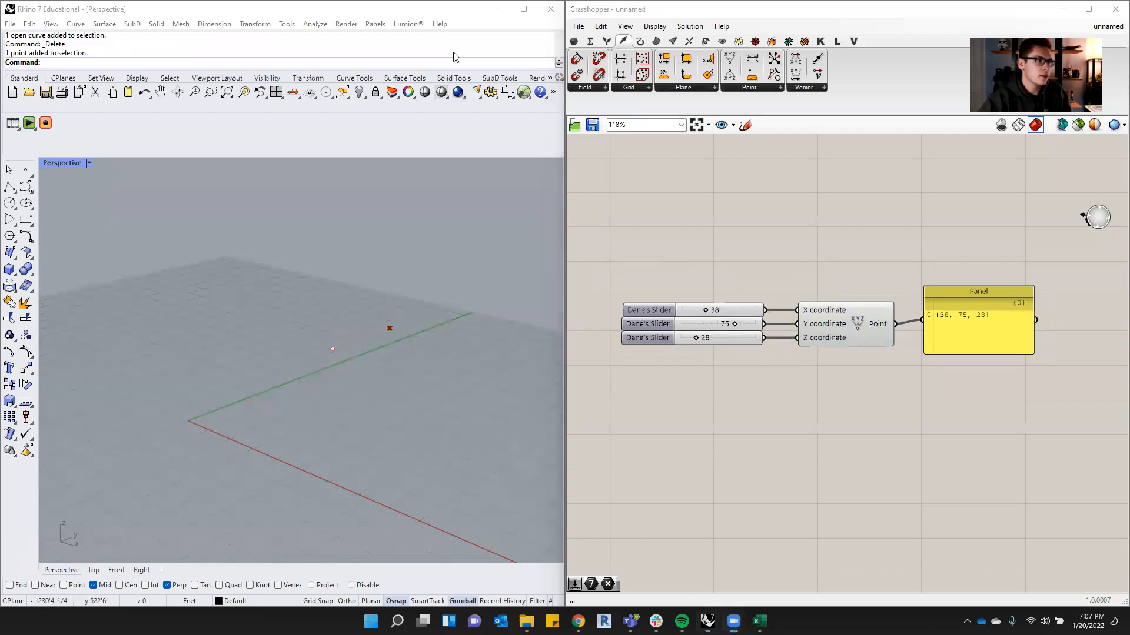
{"action": "left_click", "coordinate": [457, 259]}
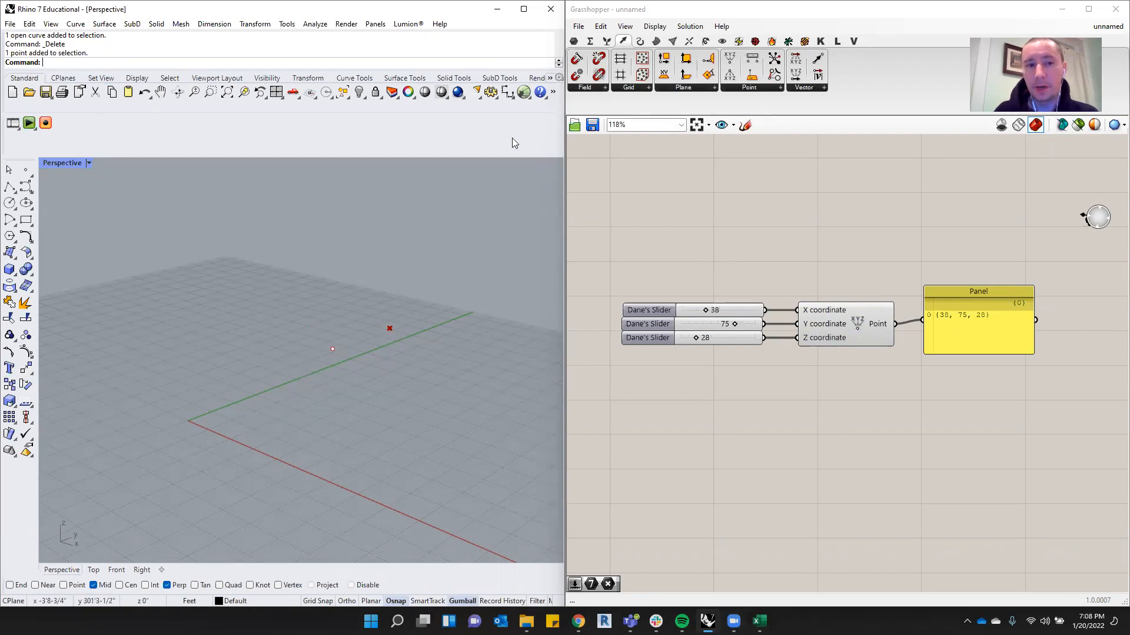
{"action": "left_click", "coordinate": [10, 24]}
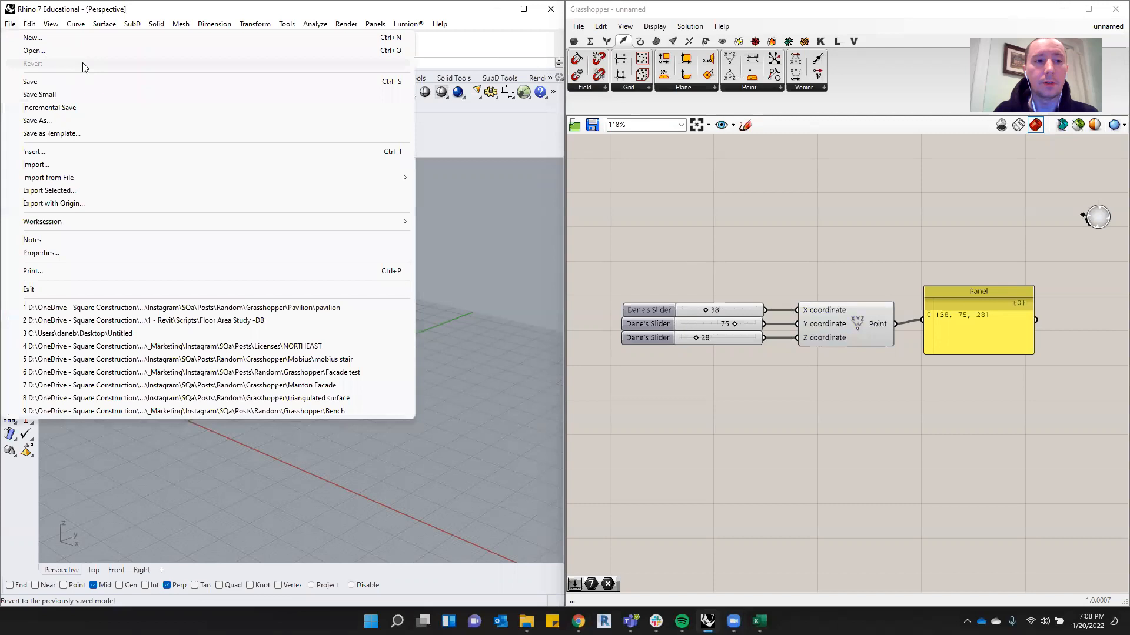
{"action": "left_click", "coordinate": [589, 229]}
Shift the Grasshopper window slightly away from the Rhino window and start saving the unnamed Grasshopper document.
{"action": "left_click", "coordinate": [648, 5]}
{"action": "left_click_drag", "start_coordinate": [648, 9], "coordinate": [667, 9]}
{"action": "left_click", "coordinate": [597, 26]}
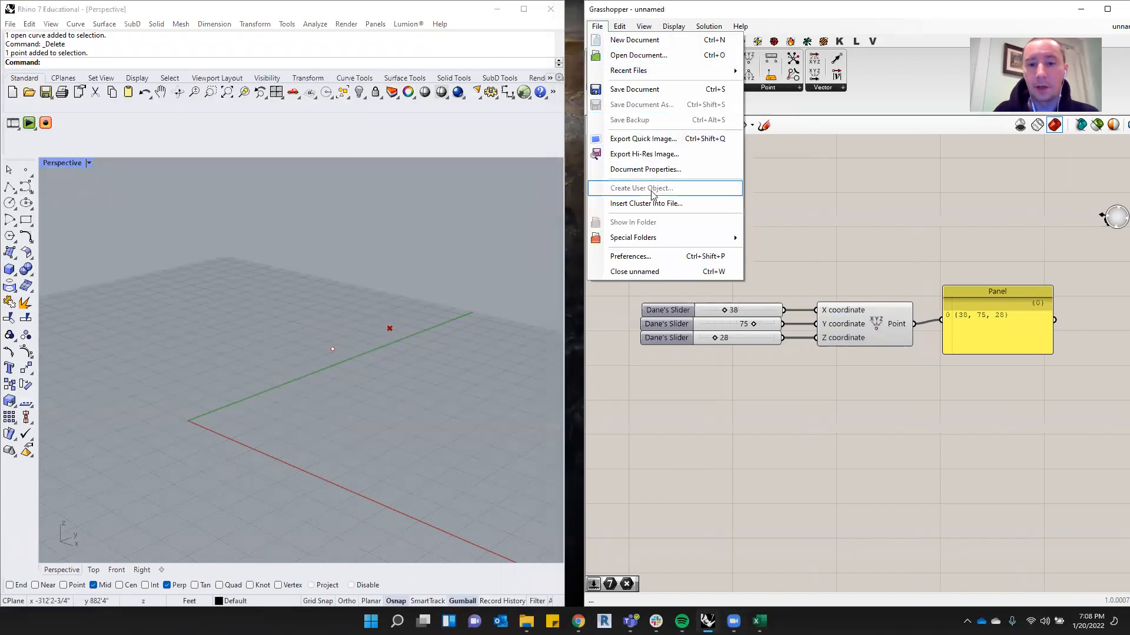
{"action": "left_click", "coordinate": [648, 89]}
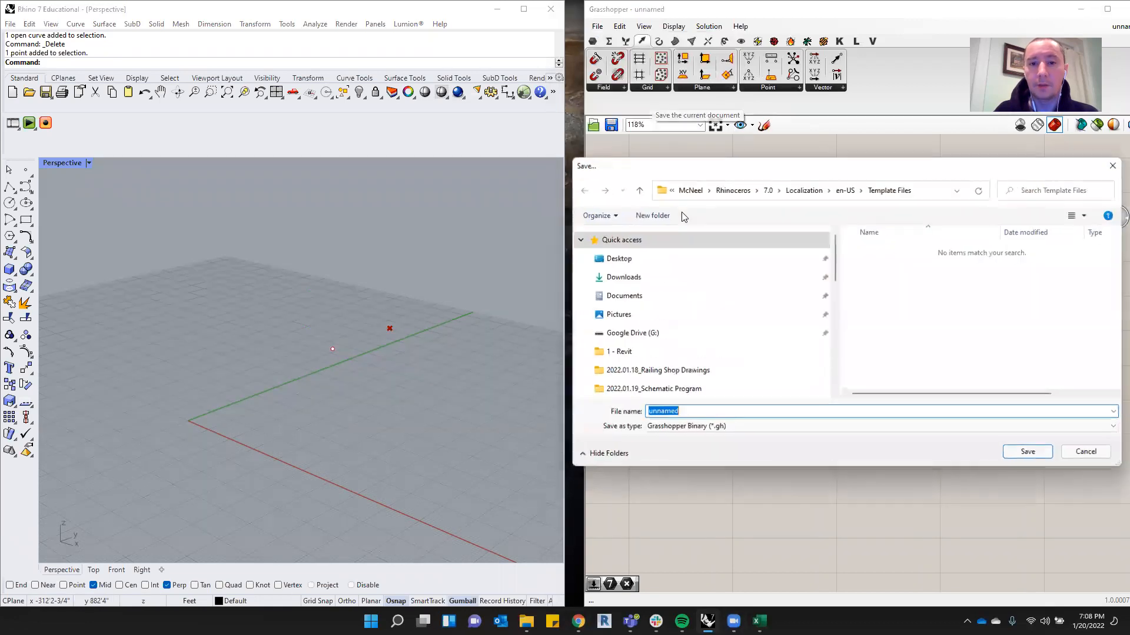
Choose the TJ University folder on the DATA (D:) drive as the save location and start replacing the file name.
{"action": "left_click_drag", "start_coordinate": [770, 165], "coordinate": [668, 178]}
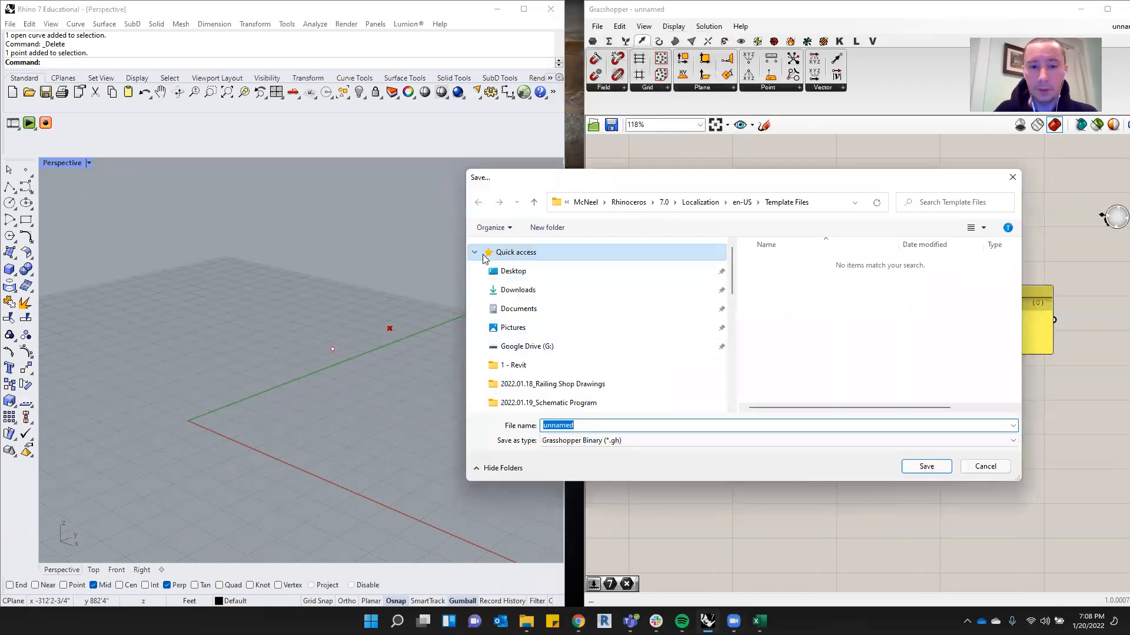
{"action": "scroll", "coordinate": [549, 330], "scroll_direction": "down", "scroll_amount": 6}
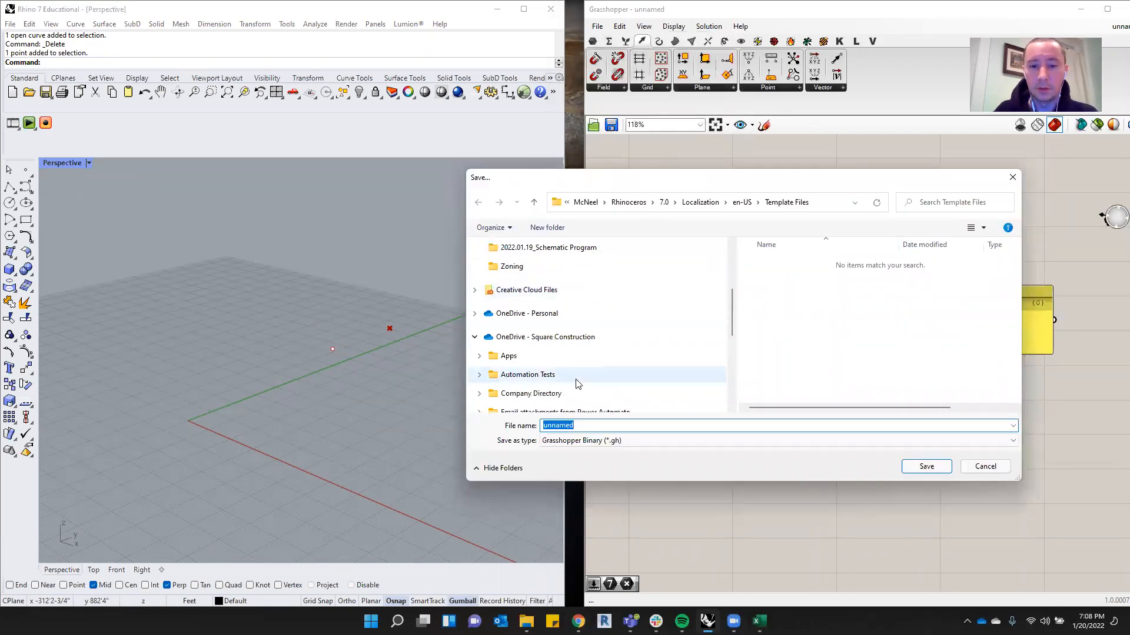
{"action": "scroll", "coordinate": [589, 388], "scroll_direction": "down", "scroll_amount": 2}
{"action": "left_click", "coordinate": [516, 360]}
{"action": "scroll", "coordinate": [857, 359], "scroll_direction": "down", "scroll_amount": 5}
{"action": "scroll", "coordinate": [857, 363], "scroll_direction": "down", "scroll_amount": 1}
{"action": "double_click", "coordinate": [782, 328]}
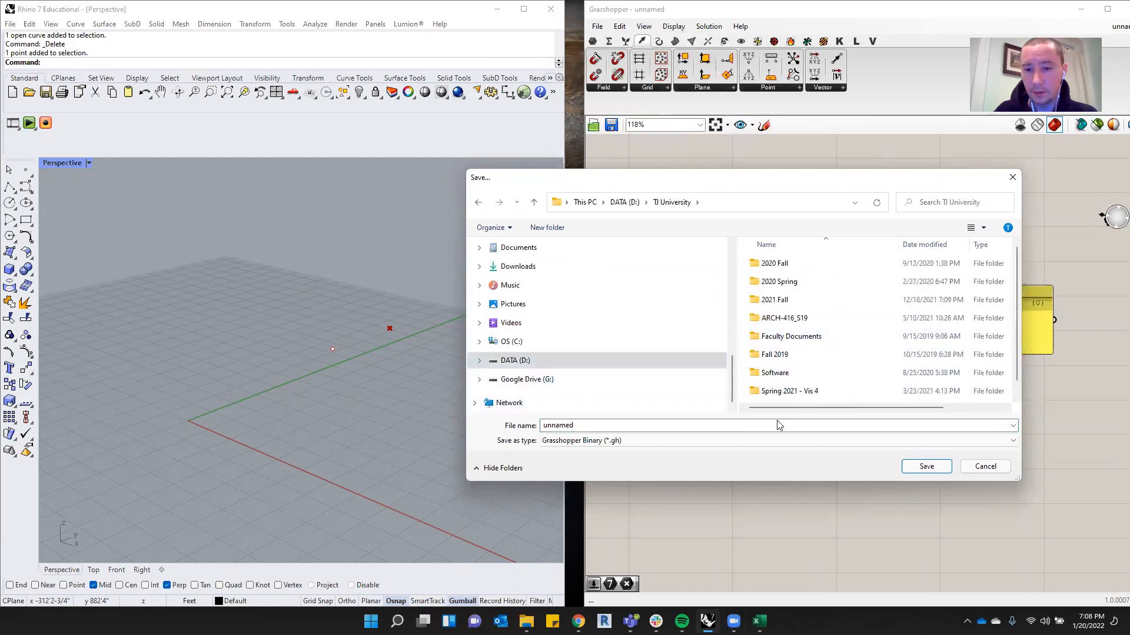
{"action": "left_click", "coordinate": [700, 425]}
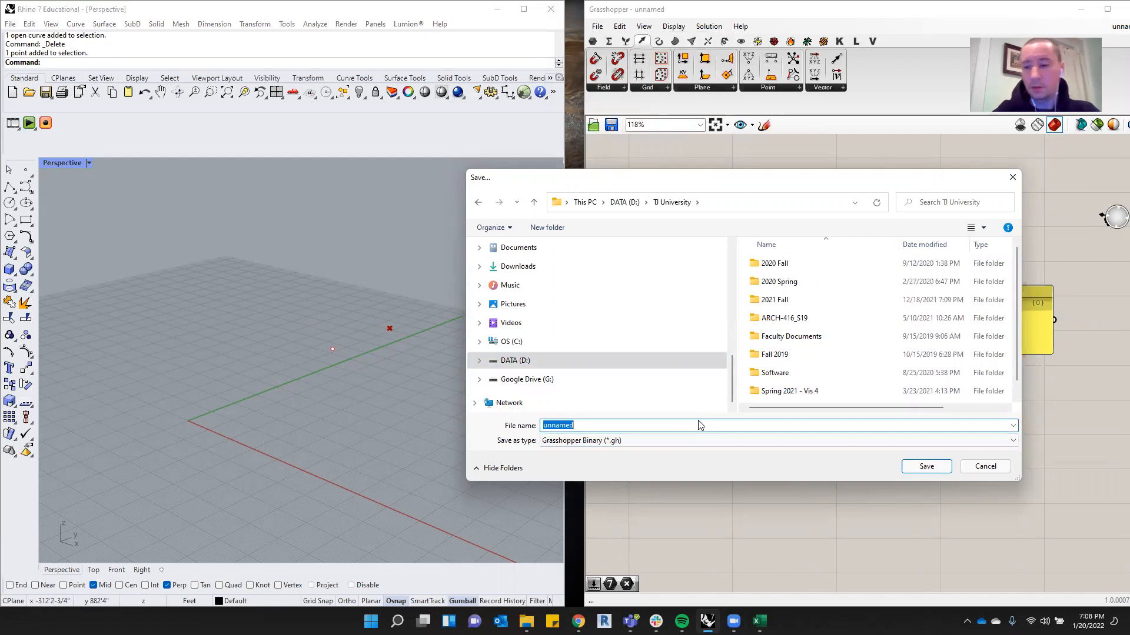
Save the Grasshopper definition as 01.20 Class in the TJ University folder.
{"action": "type", "text": "01.20 Class"}
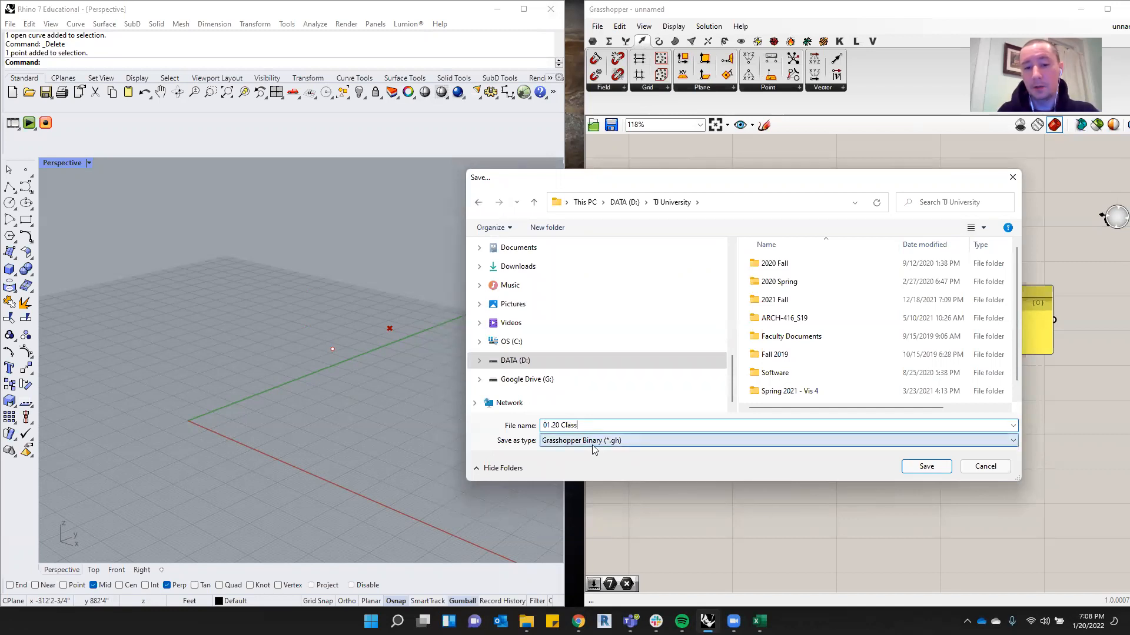
{"action": "left_click", "coordinate": [936, 471]}
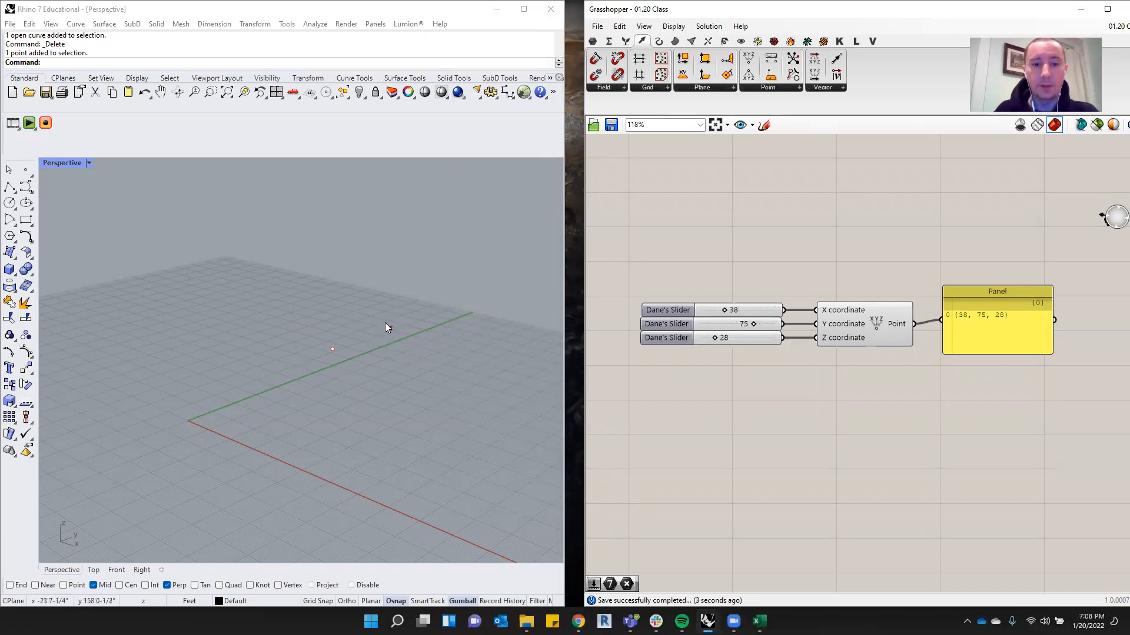
{"action": "left_click_drag", "start_coordinate": [791, 258], "coordinate": [706, 363]}
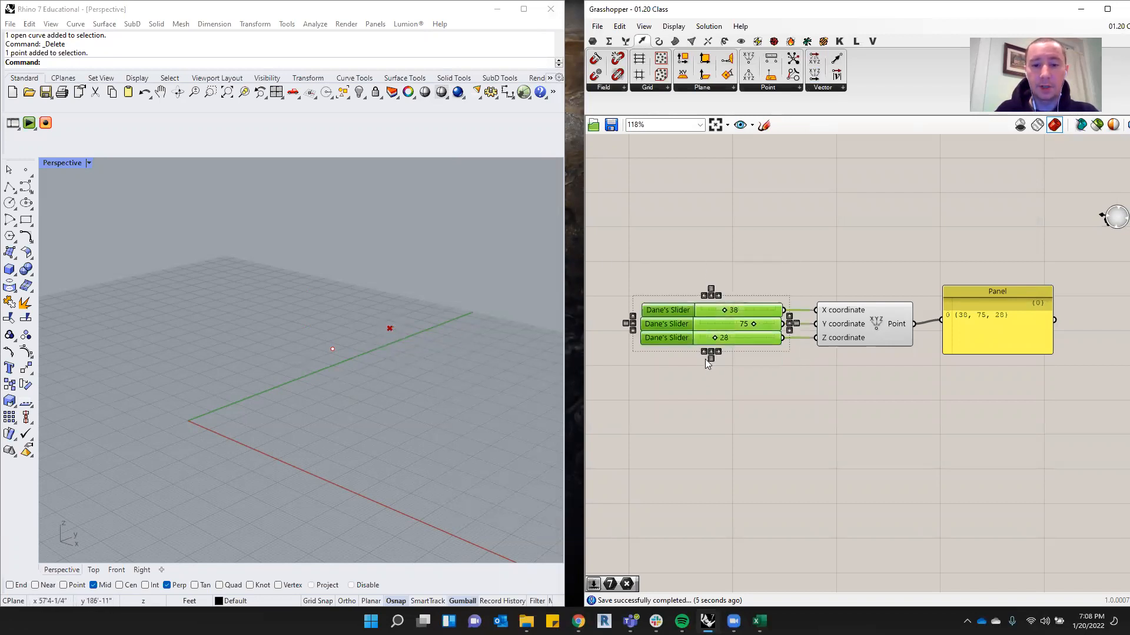
{"action": "left_click", "coordinate": [717, 267]}
{"action": "left_click", "coordinate": [836, 316]}
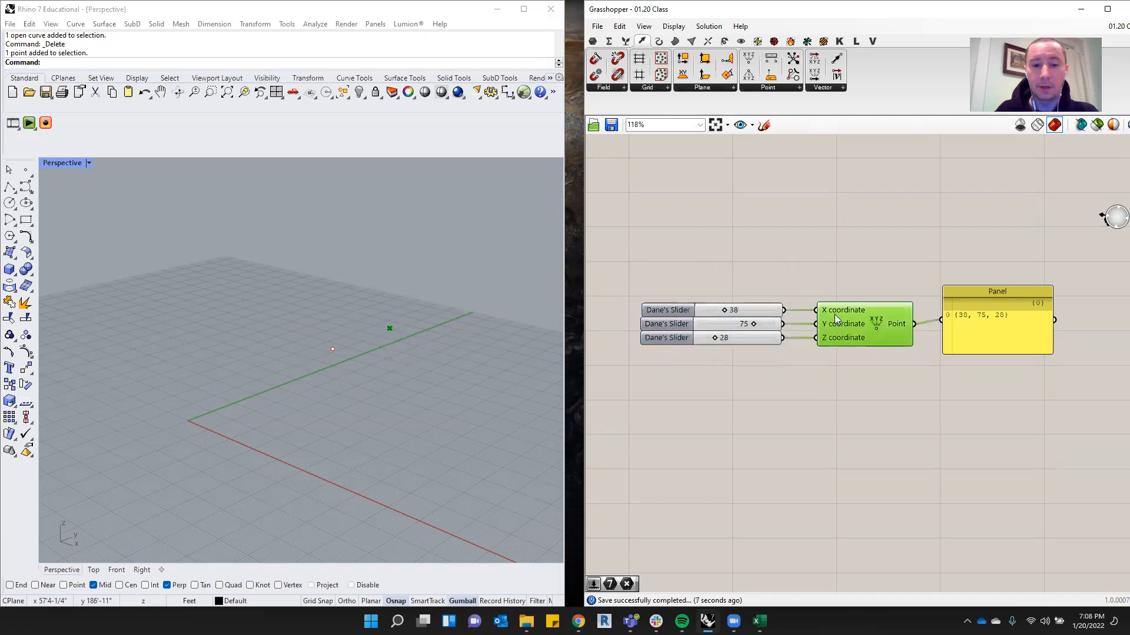
{"action": "left_click", "coordinate": [880, 259]}
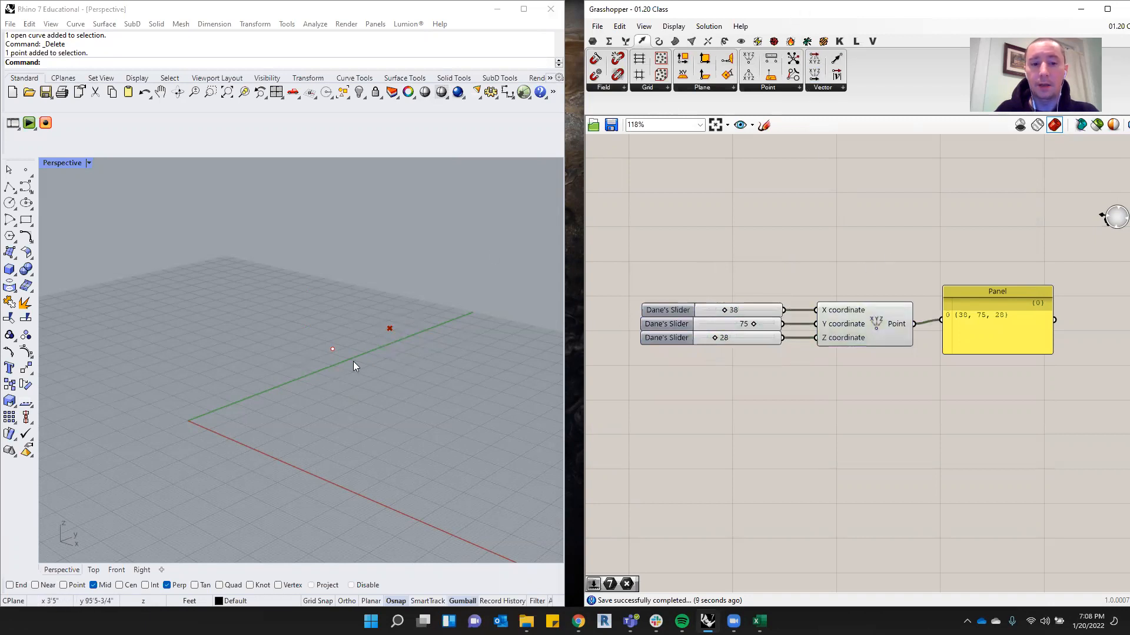
Hide the Grasshopper window and move the Rhino point along the red X axis with the gumball.
{"action": "left_click_drag", "start_coordinate": [1016, 13], "coordinate": [944, 13]}
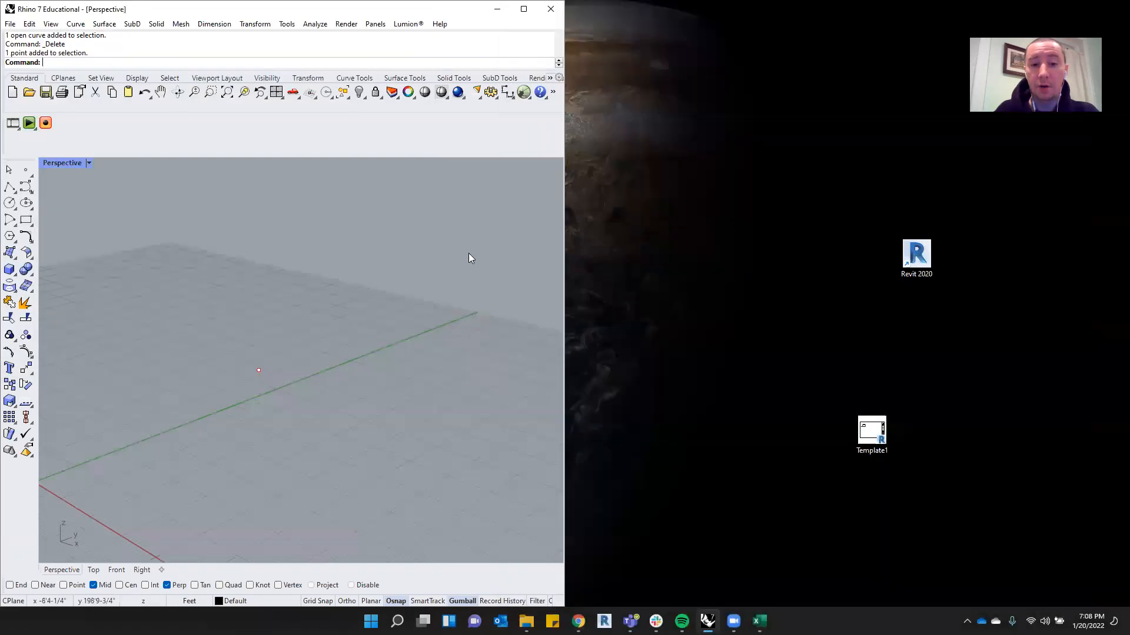
{"action": "left_click", "coordinate": [259, 370]}
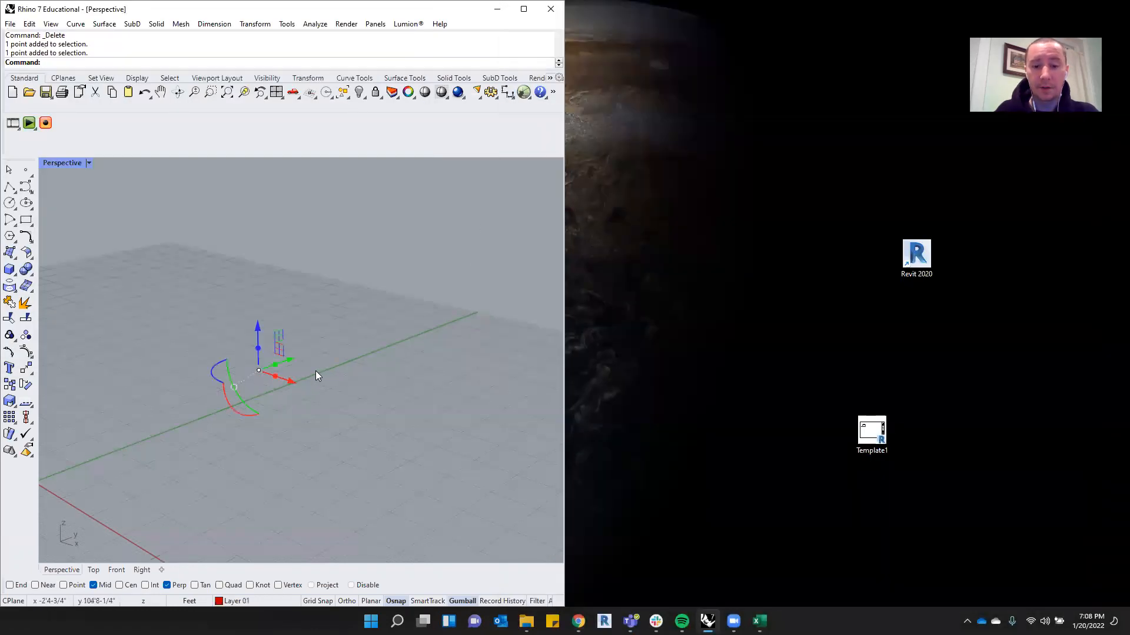
{"action": "left_click_drag", "start_coordinate": [287, 384], "coordinate": [352, 371]}
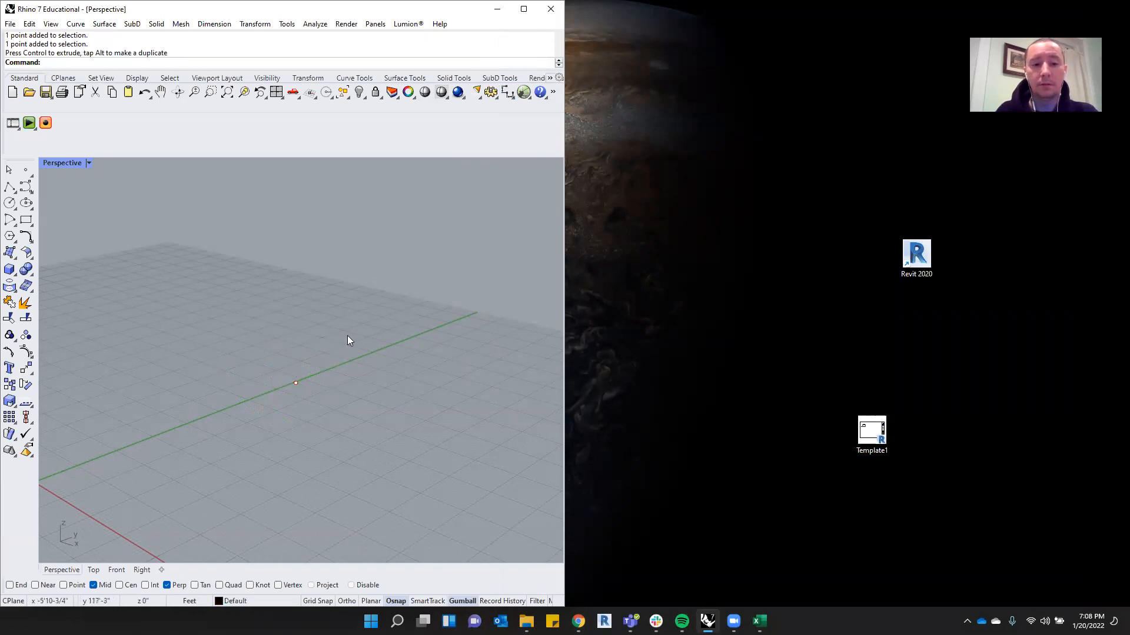
Bring the Grasshopper window back with the Grasshopper command.
{"action": "type", "text": "Grasshopper"}
{"action": "key", "text": "Return"}
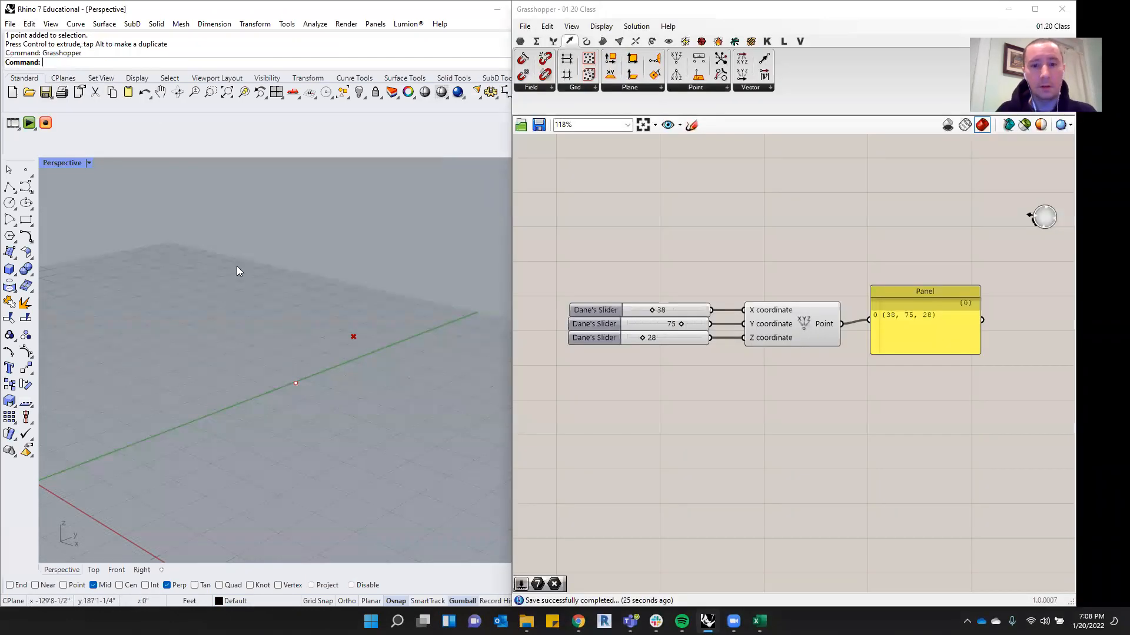
{"action": "left_click", "coordinate": [664, 227]}
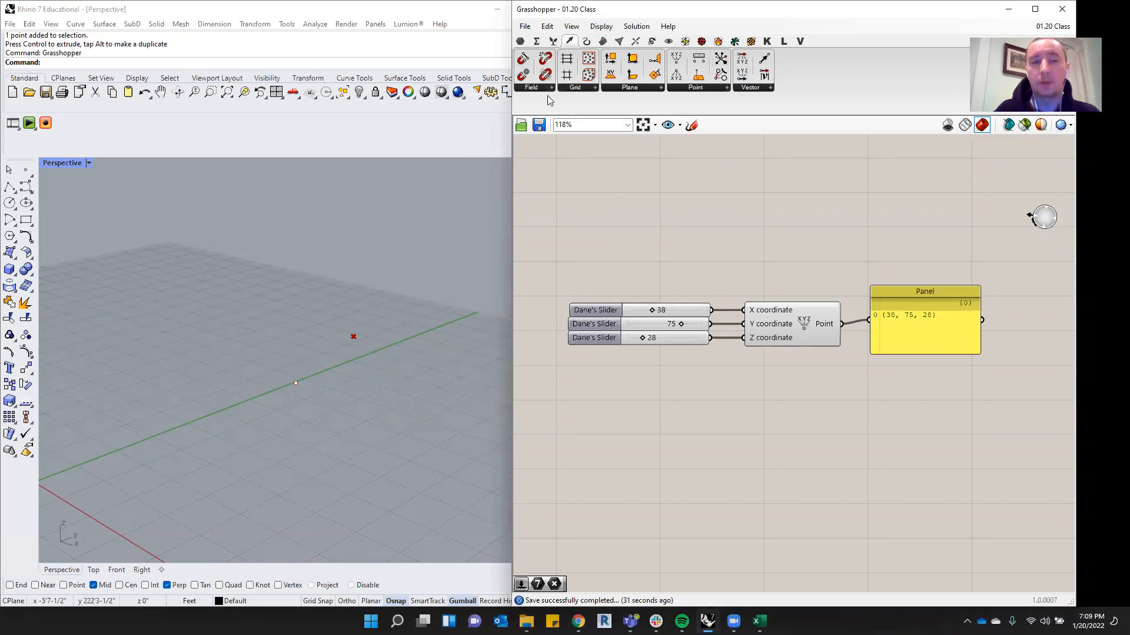
{"action": "left_click", "coordinate": [365, 340]}
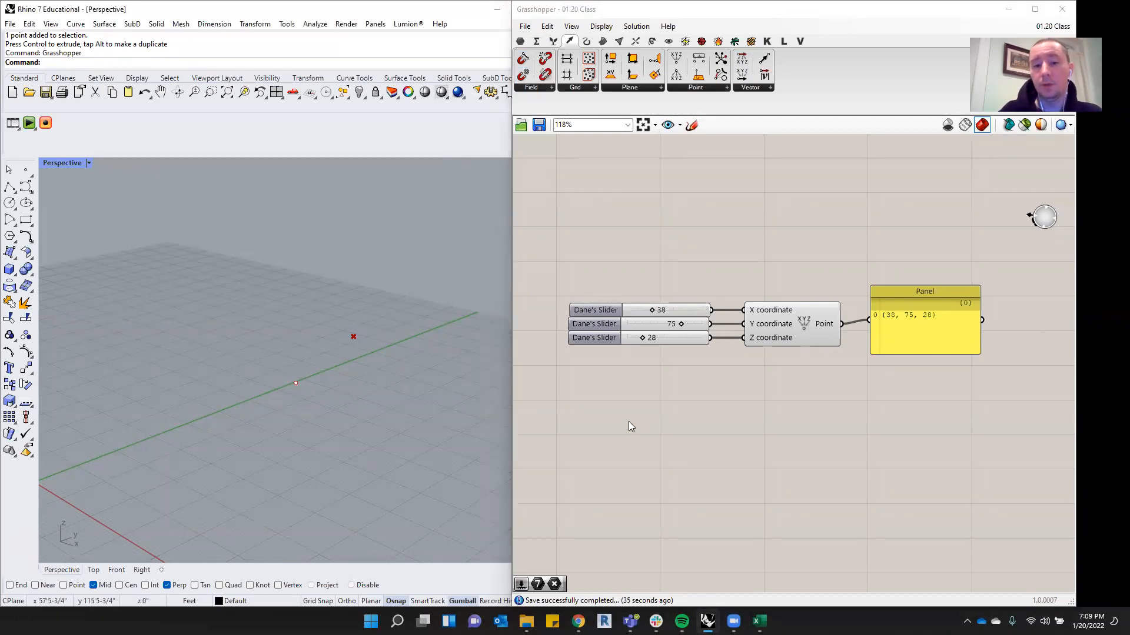
{"action": "left_click_drag", "start_coordinate": [922, 253], "coordinate": [724, 247]}
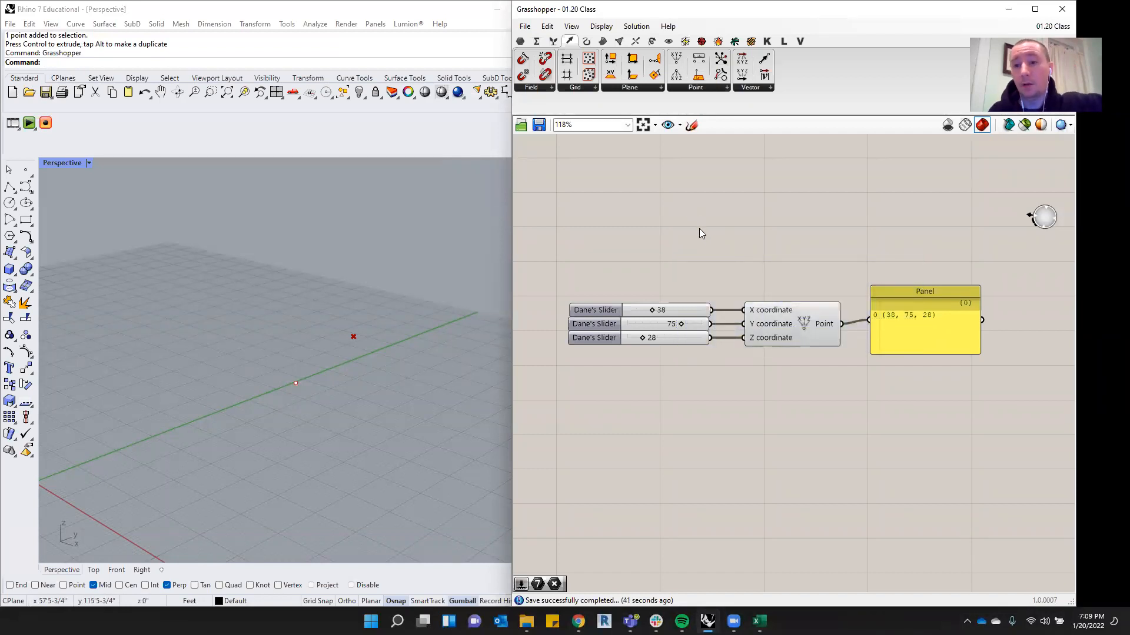
{"action": "mouse_move", "coordinate": [963, 339]}
{"action": "left_mouse_down"}
{"action": "mouse_move", "coordinate": [959, 355]}
{"action": "mouse_move", "coordinate": [958, 341]}
{"action": "left_mouse_up"}
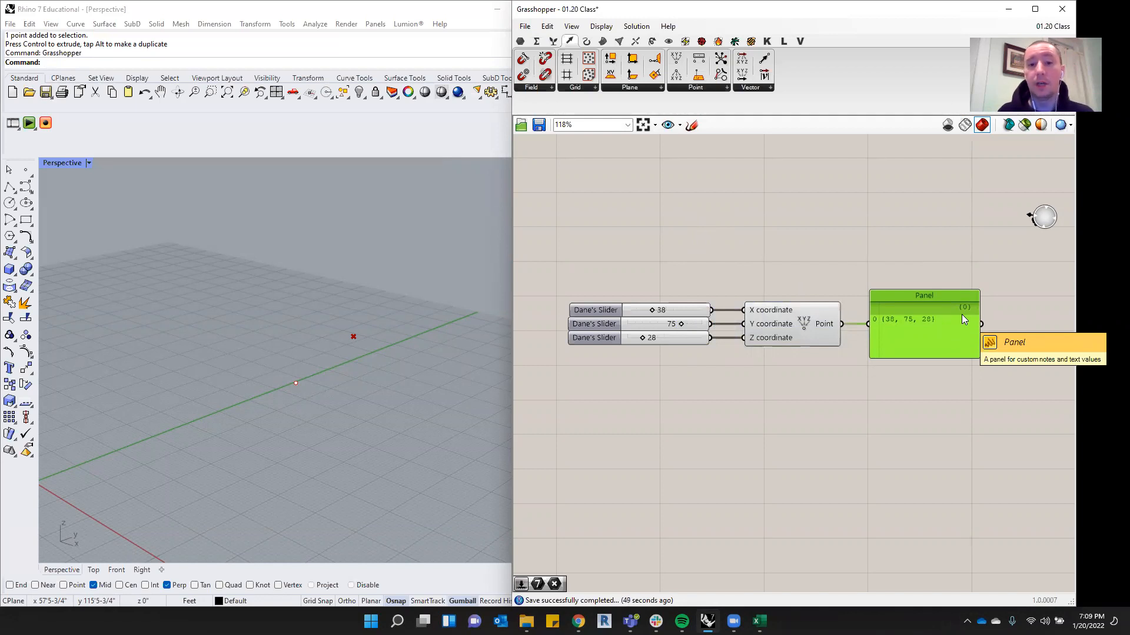
{"action": "left_click", "coordinate": [722, 236]}
Add a Point parameter to the canvas below the three number sliders.
{"action": "left_click", "coordinate": [520, 41]}
{"action": "left_click", "coordinate": [523, 58]}
{"action": "left_click", "coordinate": [623, 426]}
{"action": "left_click_drag", "start_coordinate": [619, 422], "coordinate": [596, 407]}
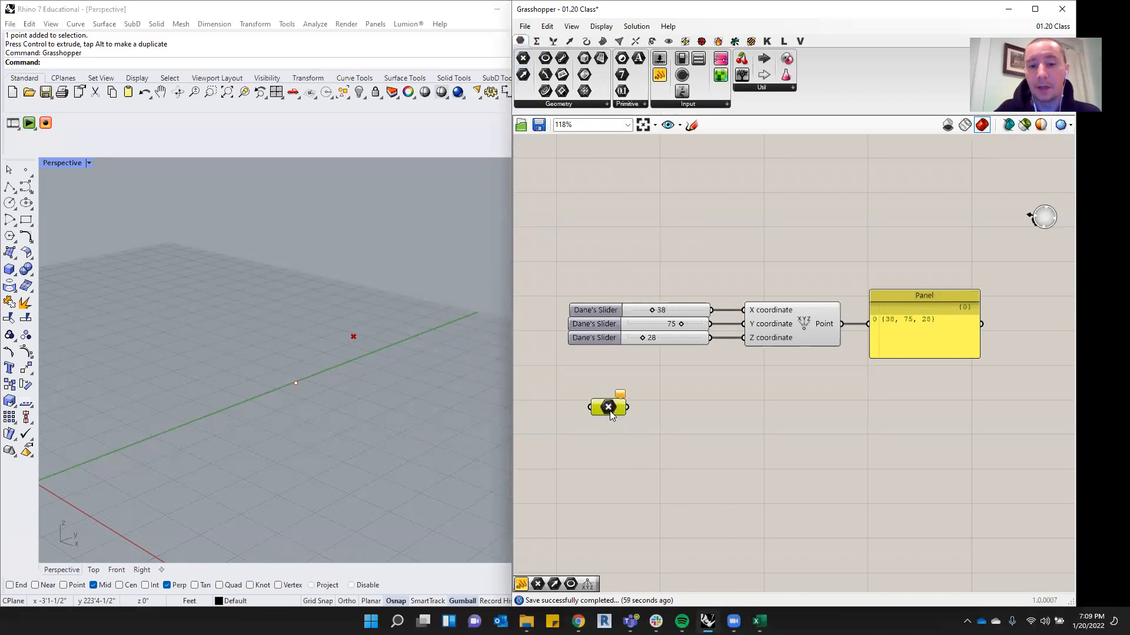
Reference the existing Rhino point in the Point parameter and save the definition.
{"action": "right_click", "coordinate": [612, 411]}
{"action": "left_click", "coordinate": [601, 409]}
{"action": "right_click", "coordinate": [602, 408]}
{"action": "left_click", "coordinate": [651, 514]}
{"action": "left_click_drag", "start_coordinate": [323, 372], "coordinate": [266, 410]}
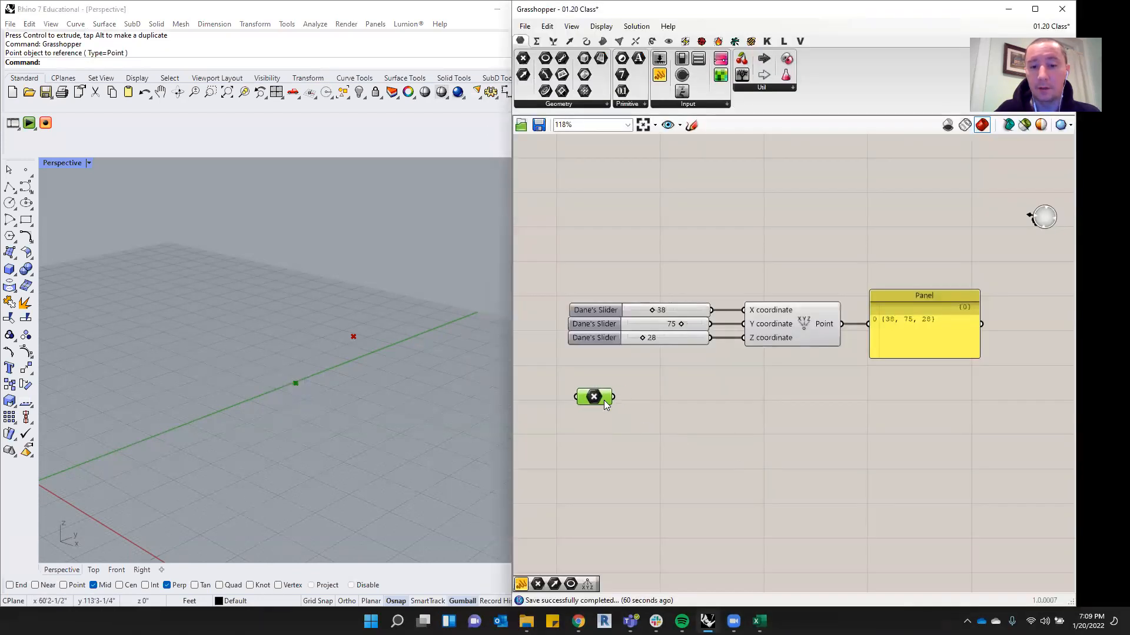
{"action": "left_click", "coordinate": [670, 440]}
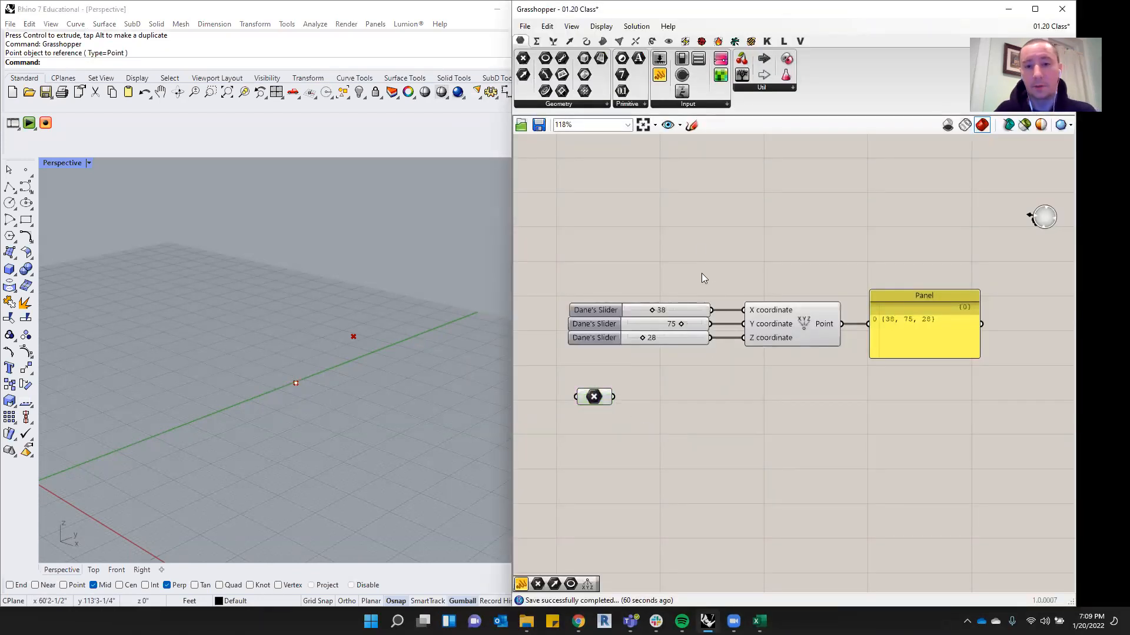
{"action": "key", "text": "ctrl+s"}
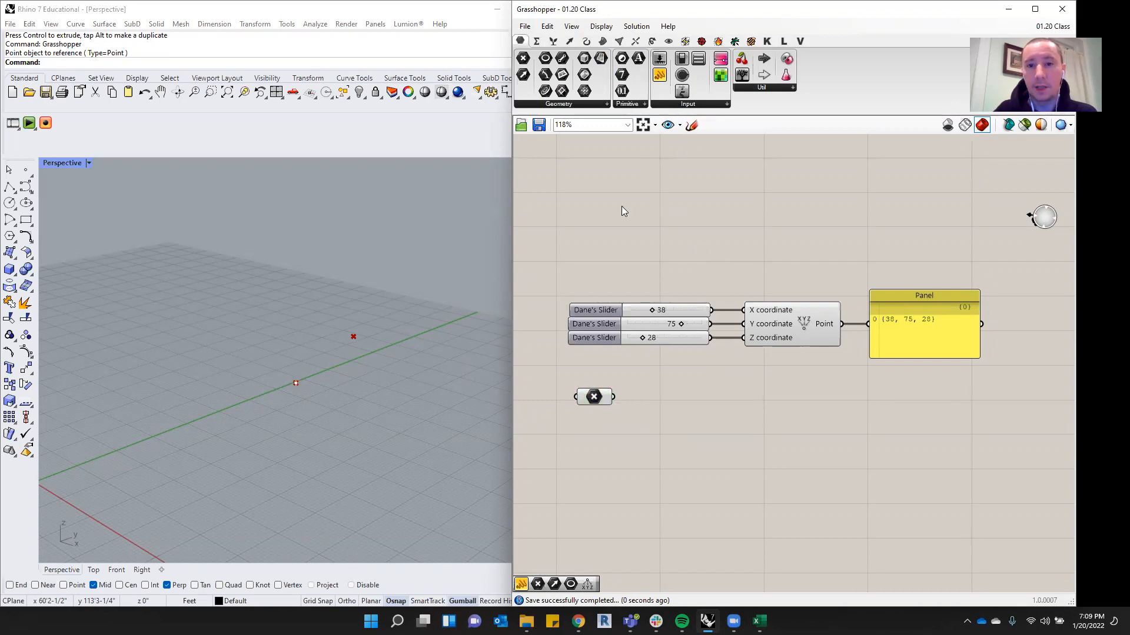
Hide Grasshopper and start a new Rhino model from the Large Objects - Inches, Feet & Inches template, discarding the current model's changes.
{"action": "left_click_drag", "start_coordinate": [808, 12], "coordinate": [793, 37]}
{"action": "left_click", "coordinate": [982, 33]}
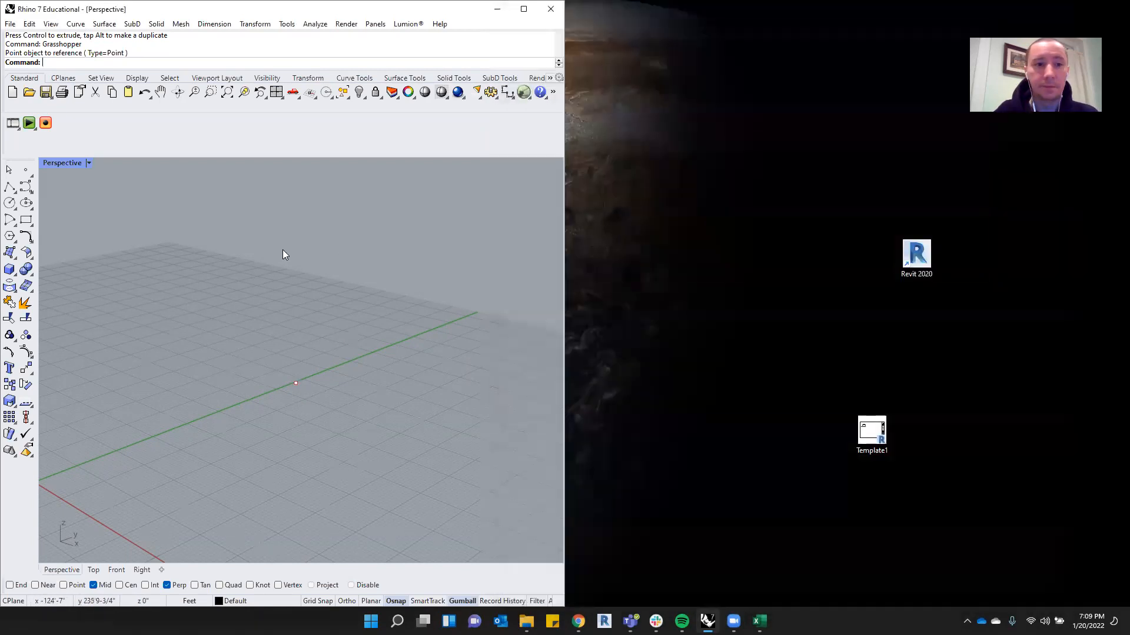
{"action": "left_click", "coordinate": [10, 24]}
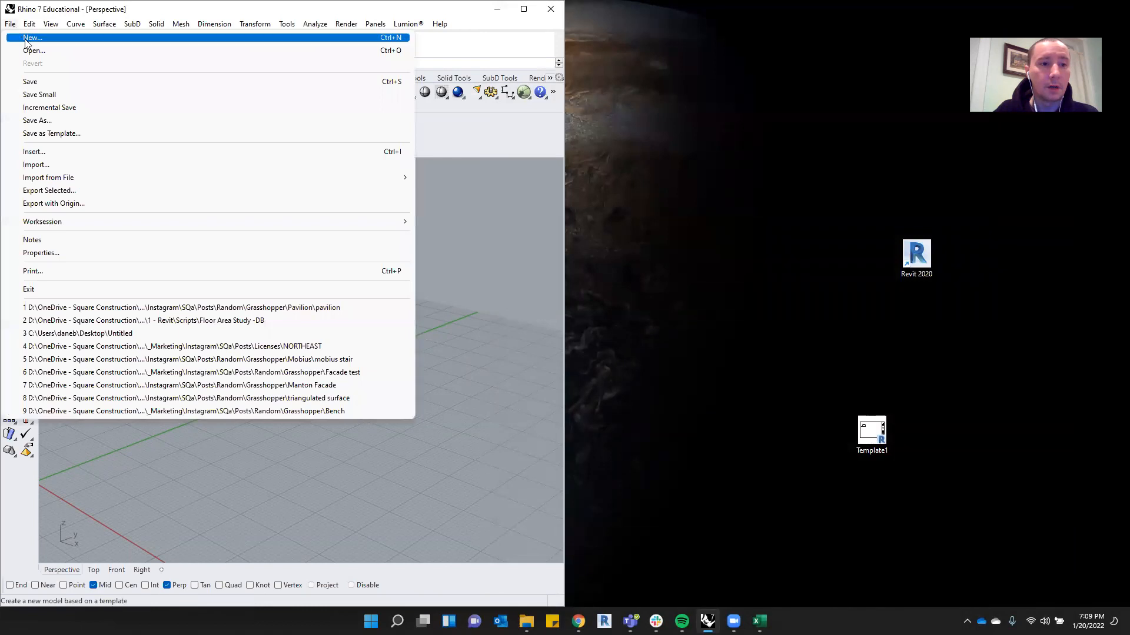
{"action": "left_click", "coordinate": [25, 38]}
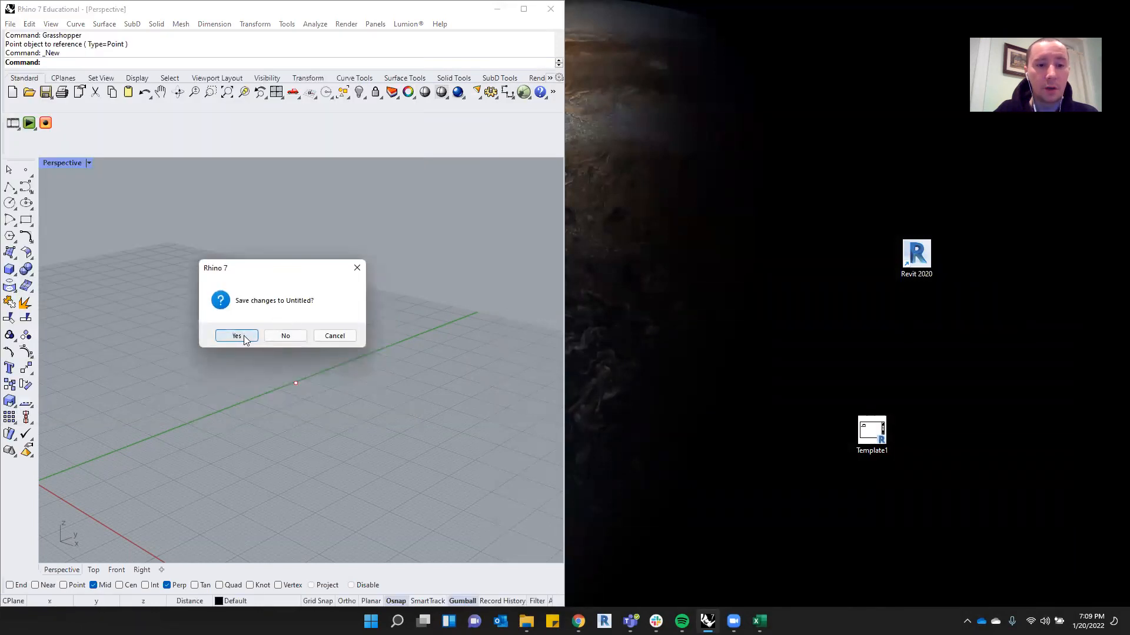
{"action": "left_click", "coordinate": [278, 337]}
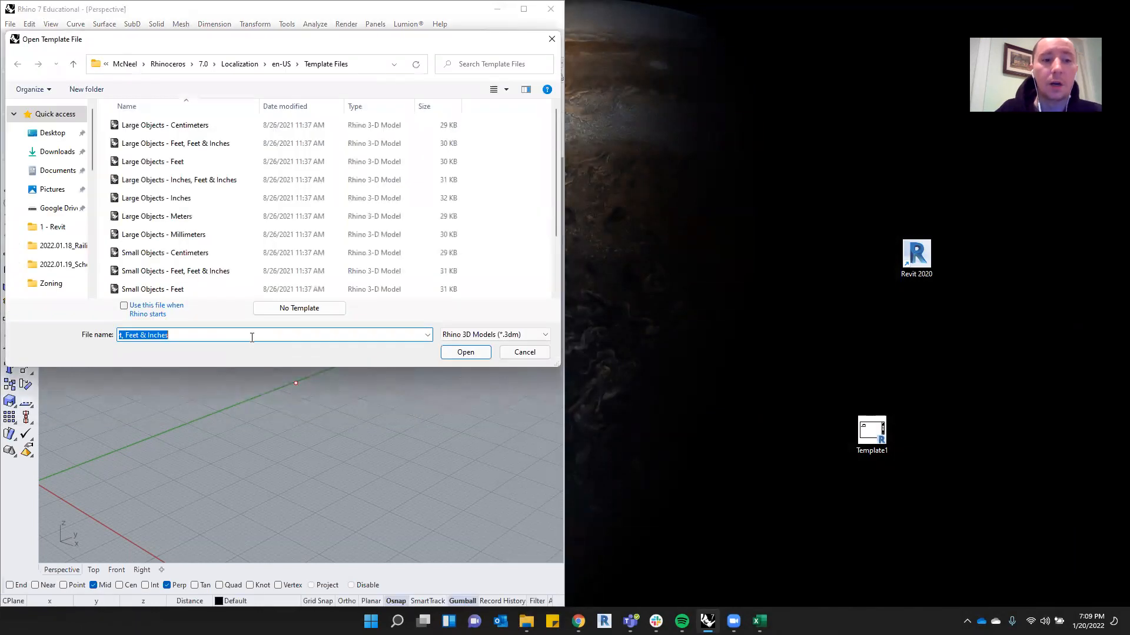
{"action": "left_click", "coordinate": [179, 182]}
{"action": "left_click", "coordinate": [469, 353]}
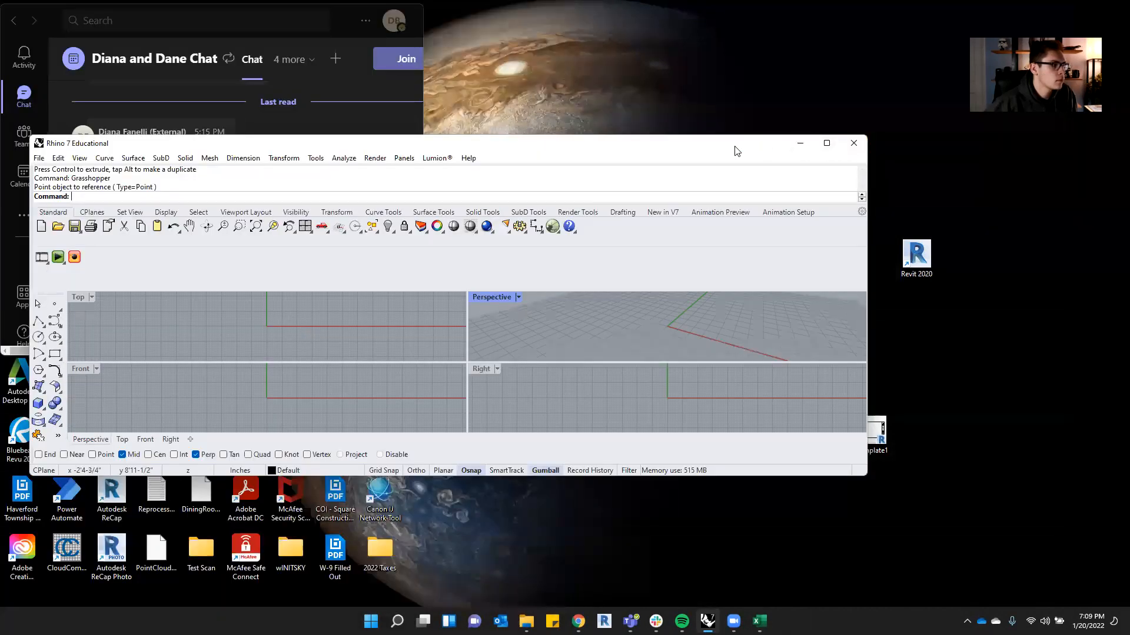
Tile the new Rhino window and the reopened Grasshopper window side by side.
{"action": "left_click_drag", "start_coordinate": [736, 152], "coordinate": [2, 259]}
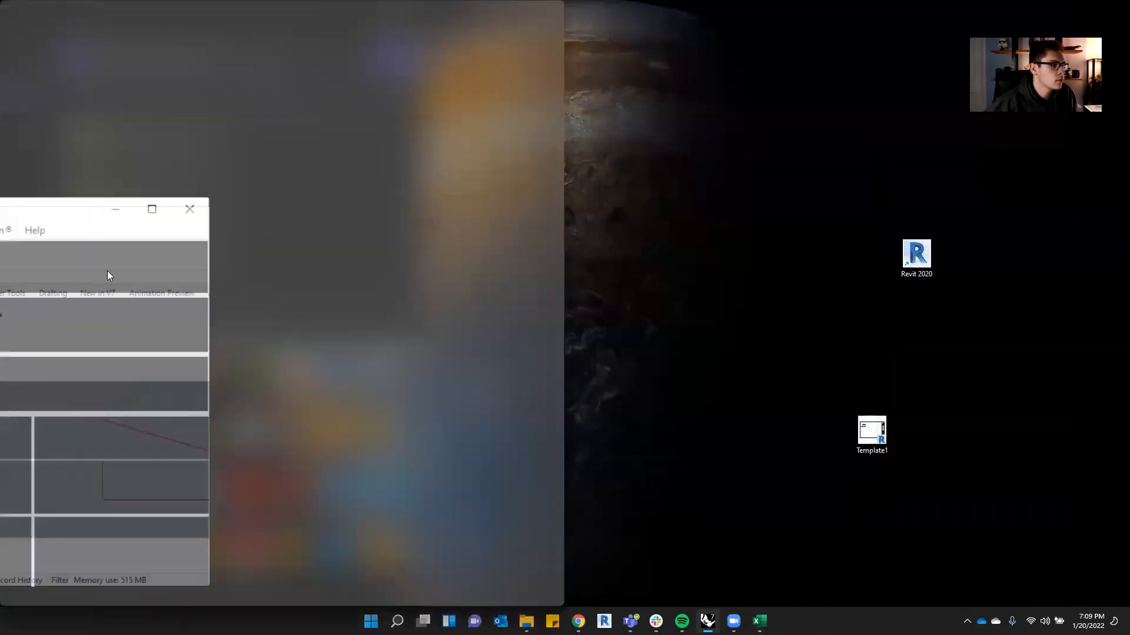
{"action": "left_click", "coordinate": [555, 190]}
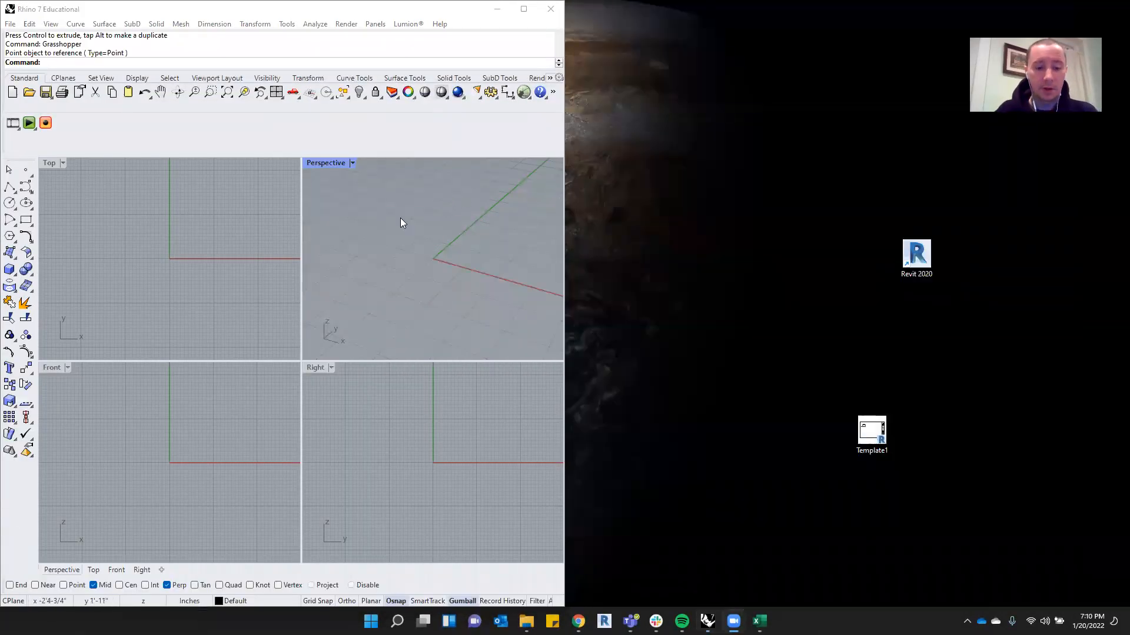
{"action": "left_click", "coordinate": [438, 276]}
{"action": "key", "text": "Return"}
{"action": "left_click_drag", "start_coordinate": [927, 39], "coordinate": [1129, 197]}
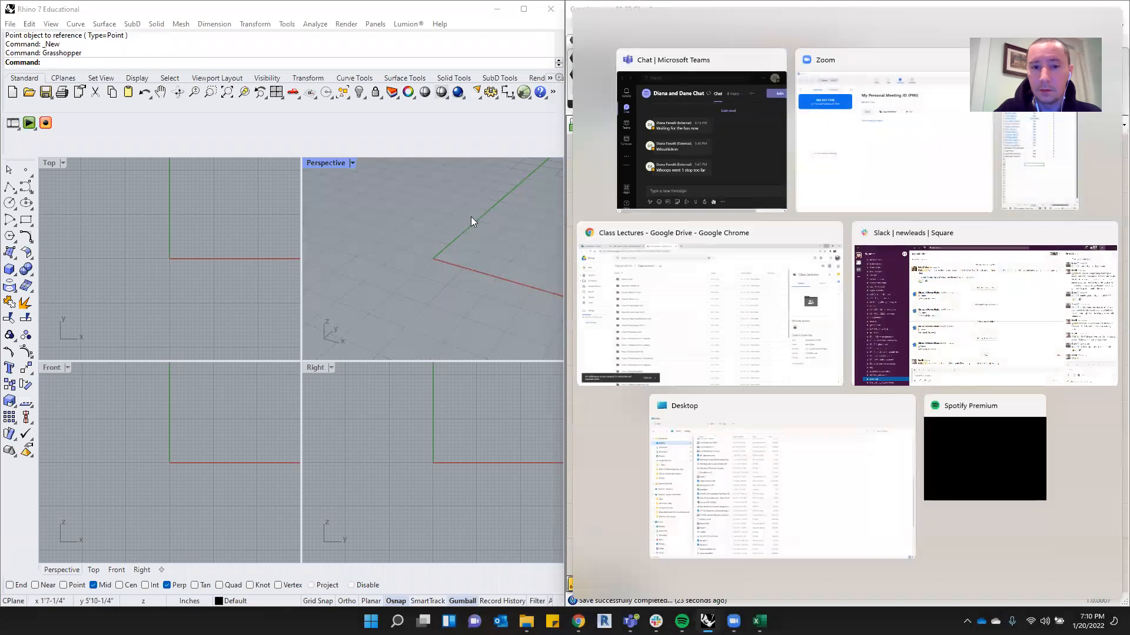
{"action": "left_click", "coordinate": [470, 217]}
Maximize the Perspective viewport and frame the grid and Grasshopper point in it.
{"action": "scroll", "coordinate": [180, 327], "scroll_direction": "down", "scroll_amount": 3}
{"action": "left_click", "coordinate": [318, 164]}
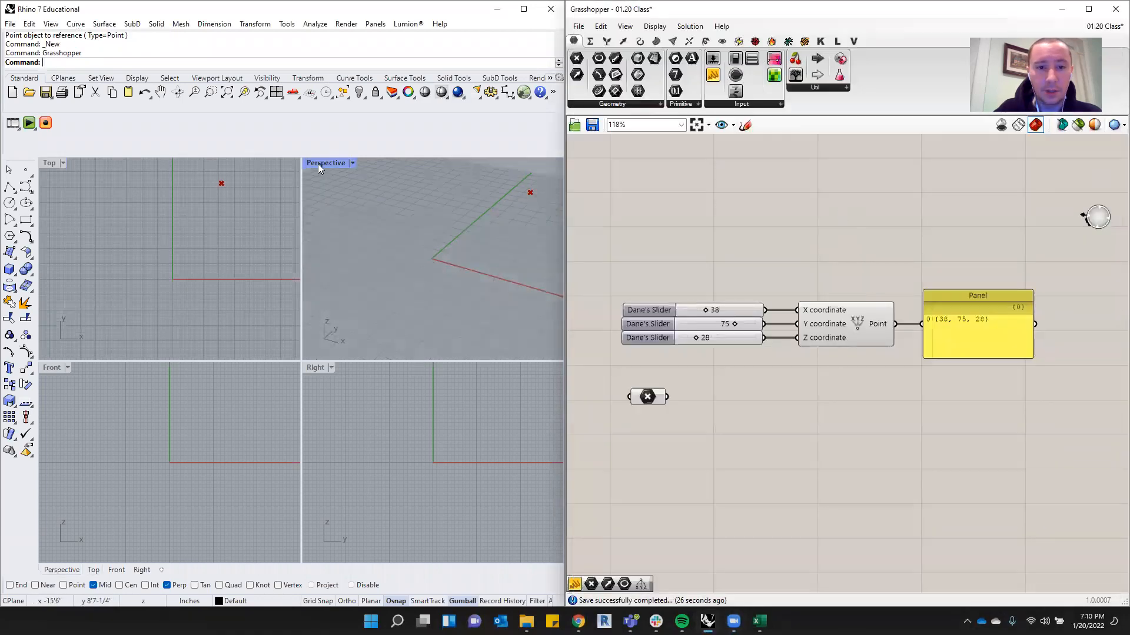
{"action": "double_click", "coordinate": [318, 164]}
{"action": "scroll", "coordinate": [353, 197], "scroll_direction": "up", "scroll_amount": 2}
{"action": "scroll", "coordinate": [316, 302], "scroll_direction": "down", "scroll_amount": 3}
{"action": "left_click_drag", "start_coordinate": [427, 321], "coordinate": [135, 439]}
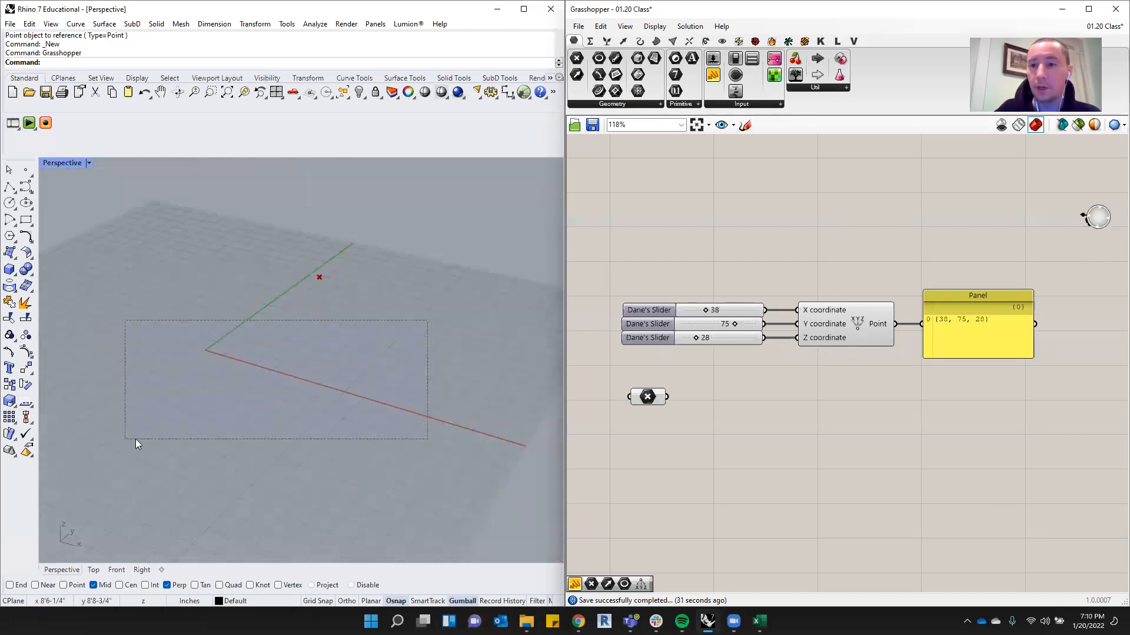
Delete the Point parameter below the number sliders from the canvas.
{"action": "mouse_move", "coordinate": [636, 399]}
{"action": "left_mouse_down"}
{"action": "mouse_move", "coordinate": [629, 408]}
{"action": "mouse_move", "coordinate": [640, 396]}
{"action": "left_mouse_up"}
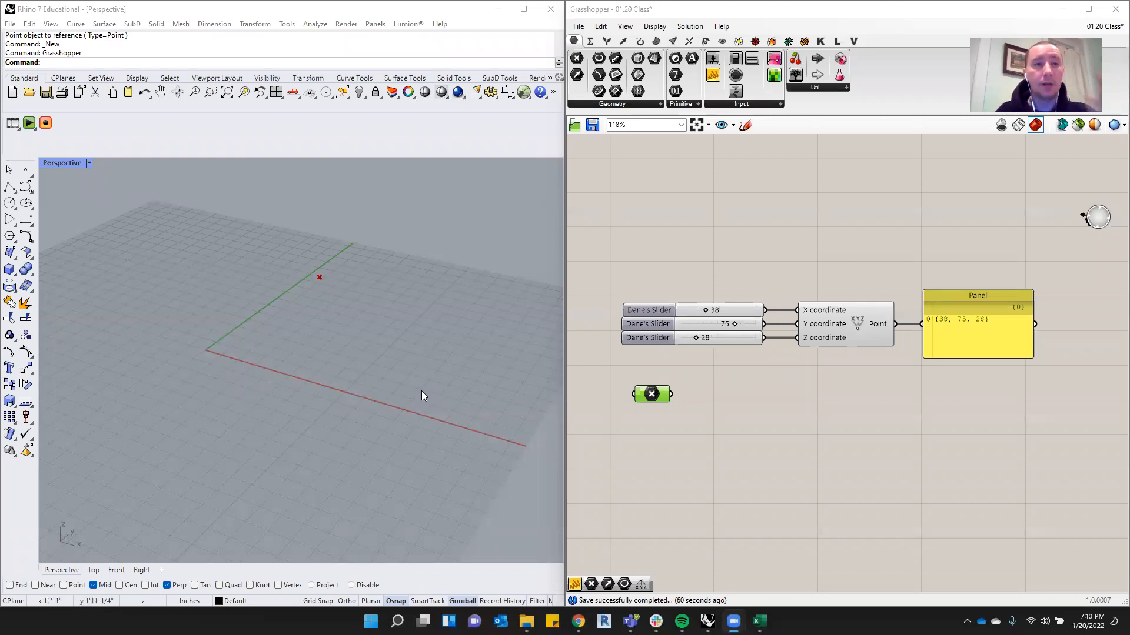
{"action": "mouse_move", "coordinate": [651, 394]}
{"action": "left_mouse_down"}
{"action": "mouse_move", "coordinate": [647, 378]}
{"action": "mouse_move", "coordinate": [638, 393]}
{"action": "left_mouse_up"}
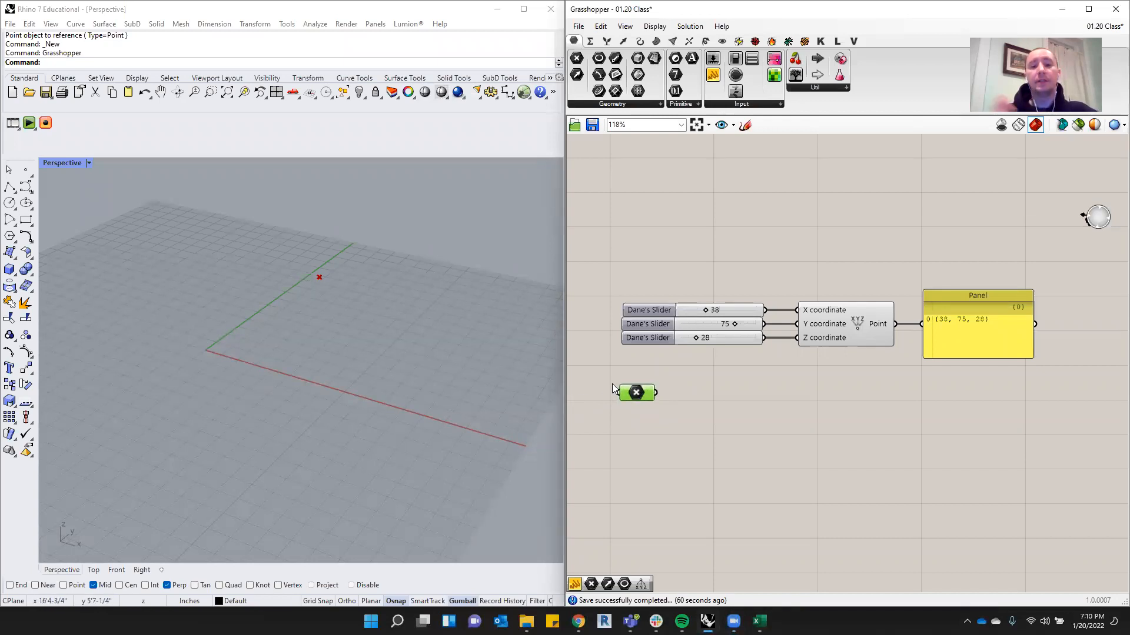
{"action": "left_click", "coordinate": [647, 380]}
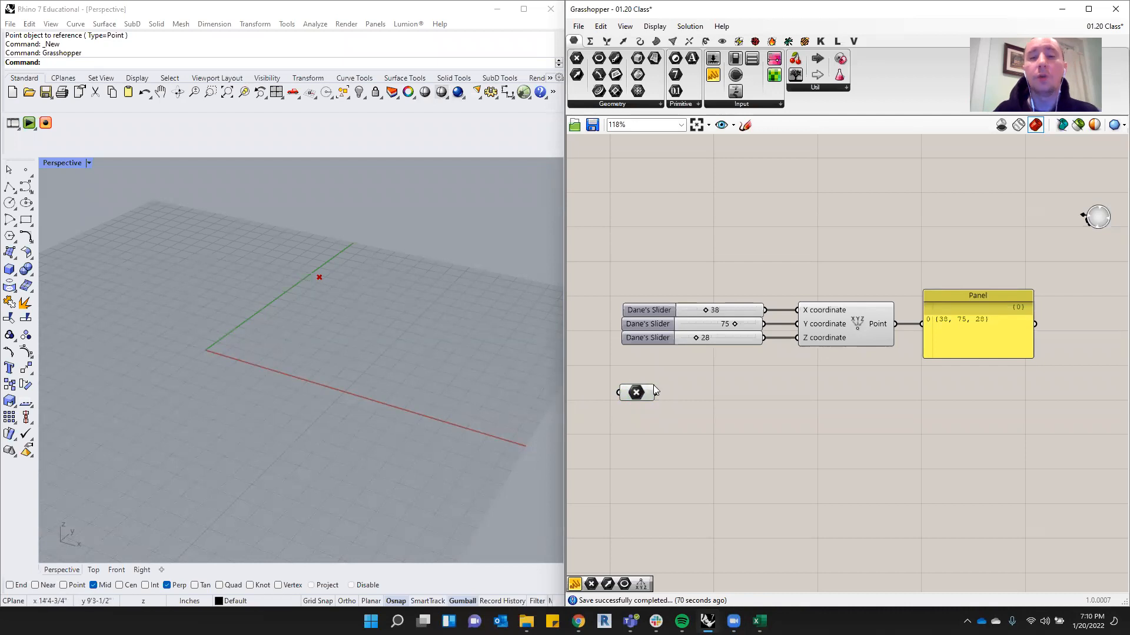
{"action": "mouse_move", "coordinate": [653, 386]}
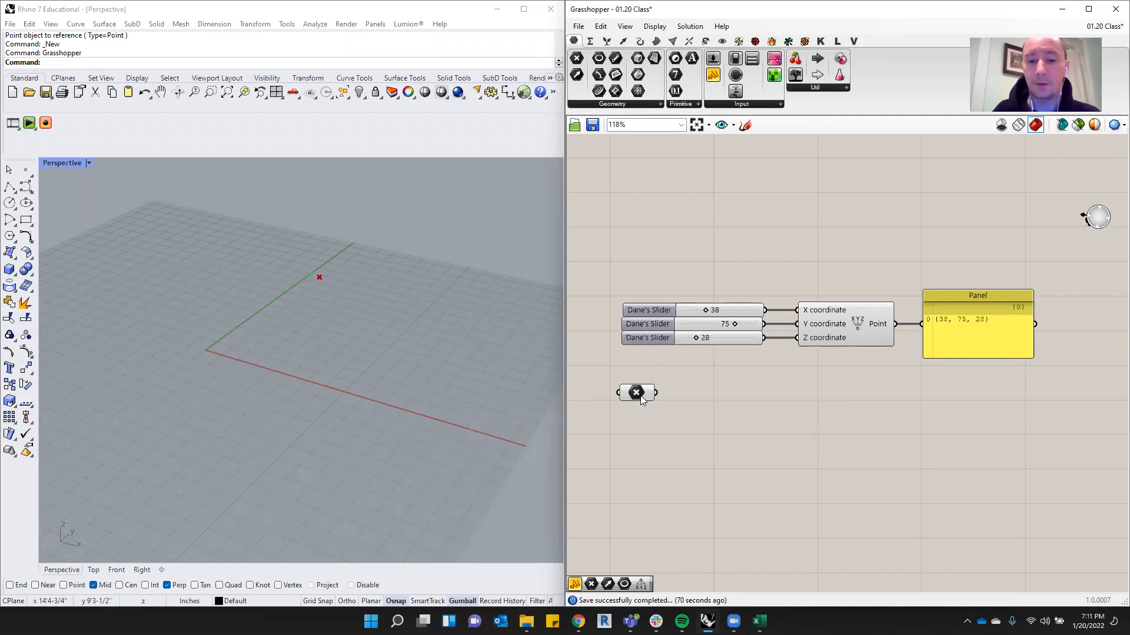
{"action": "left_click", "coordinate": [653, 391]}
{"action": "key", "text": "Delete"}
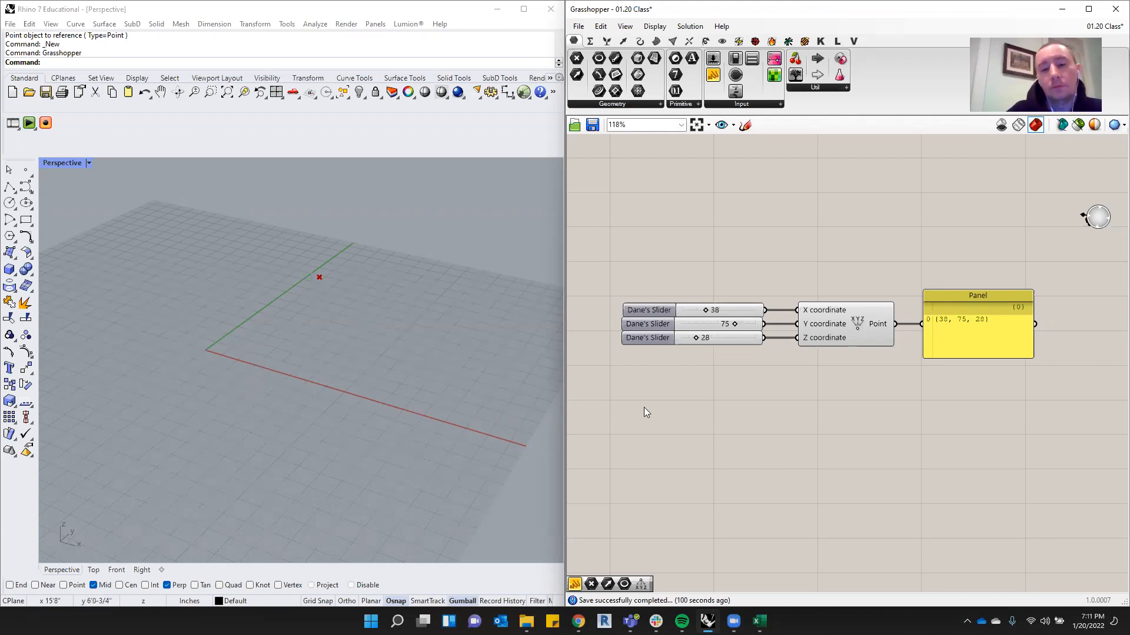
Move the X coordinate slider up and away from the others, and delete the Y and Z coordinate sliders.
{"action": "left_click_drag", "start_coordinate": [645, 307], "coordinate": [643, 306]}
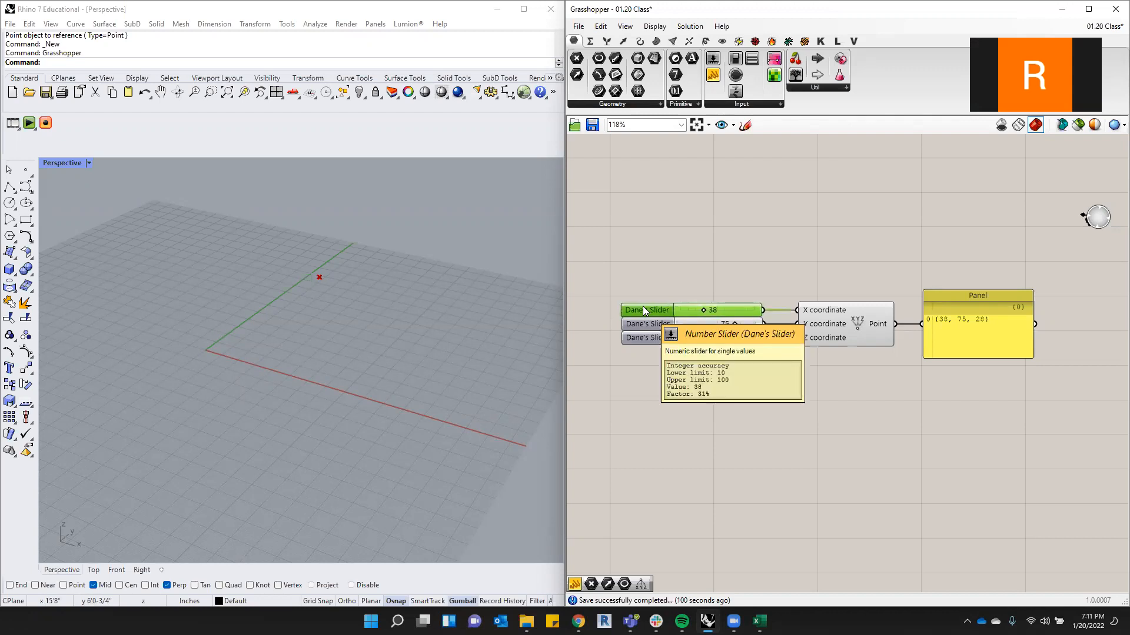
{"action": "left_click_drag", "start_coordinate": [667, 312], "coordinate": [638, 356]}
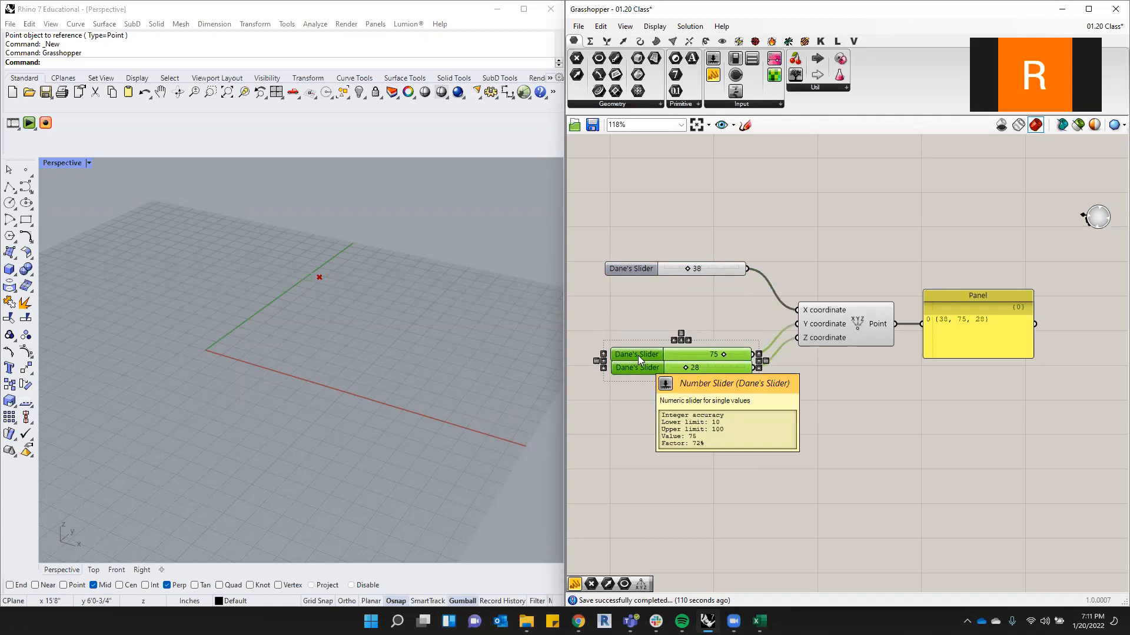
{"action": "key", "text": "Delete"}
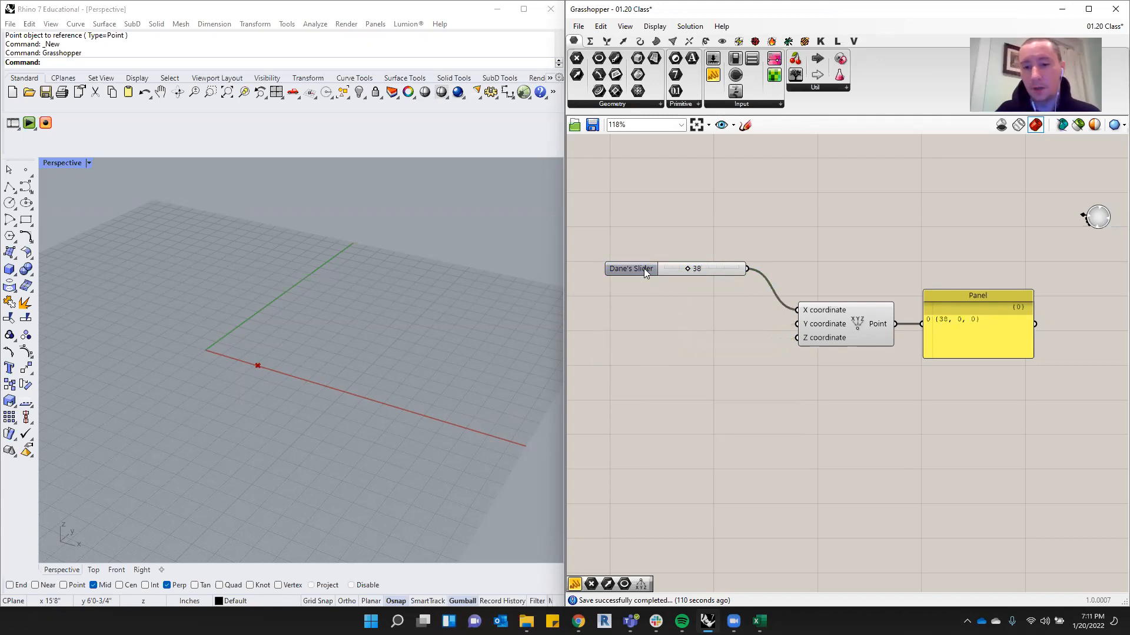
Place Dane's Slider level with the Construct Point component and connect it to the Y and Z coordinate inputs as well.
{"action": "left_click_drag", "start_coordinate": [644, 269], "coordinate": [634, 298]}
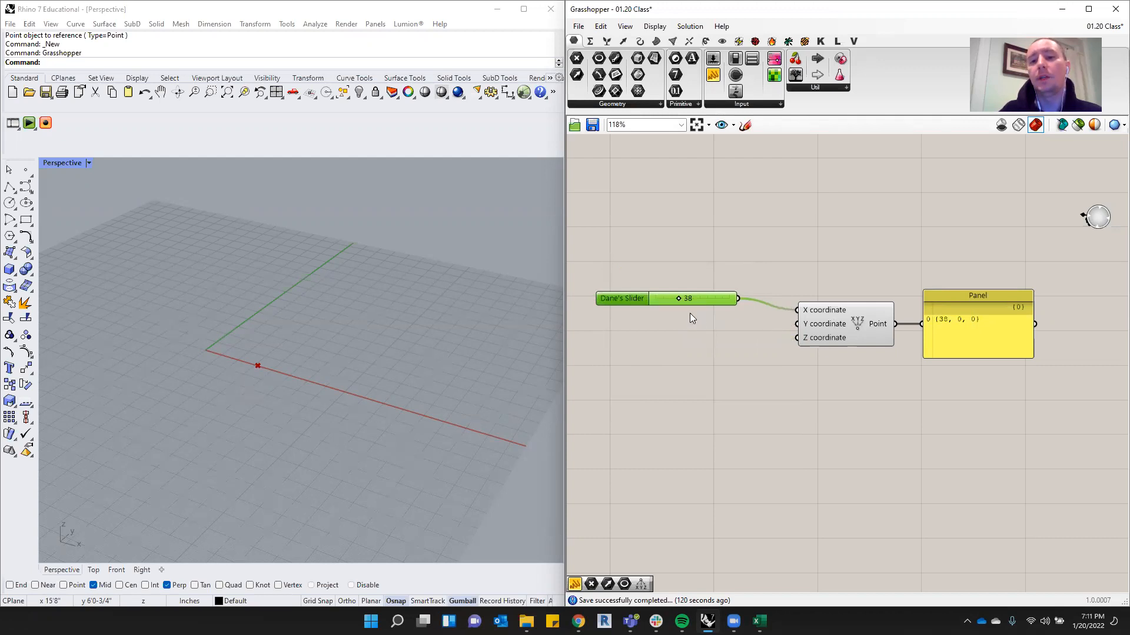
{"action": "left_click_drag", "start_coordinate": [624, 296], "coordinate": [625, 323]}
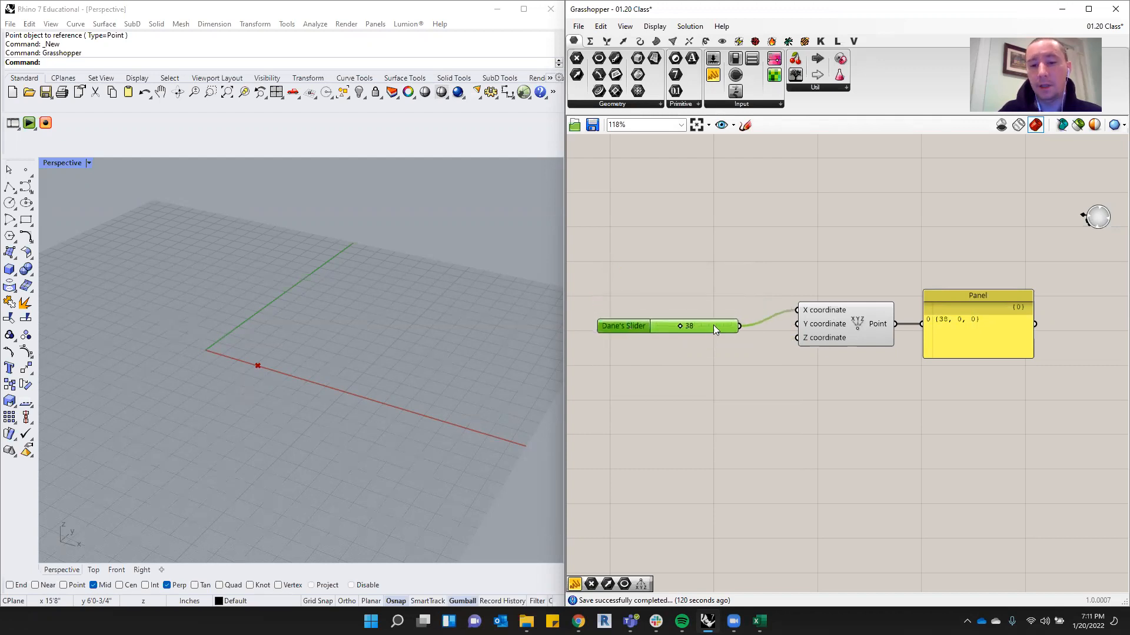
{"action": "left_click_drag", "start_coordinate": [740, 328], "coordinate": [796, 338]}
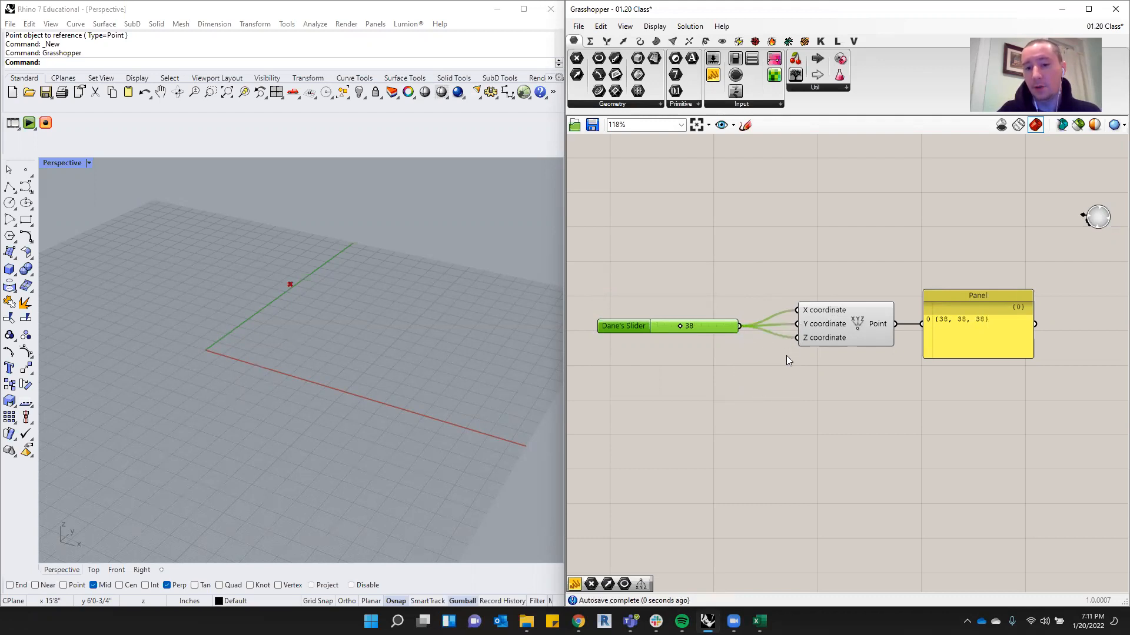
Vary Dane's Slider between about 29 and 73, ending at 66, and observe the point's diagonal movement in the Perspective viewport.
{"action": "left_click_drag", "start_coordinate": [721, 330], "coordinate": [687, 330]}
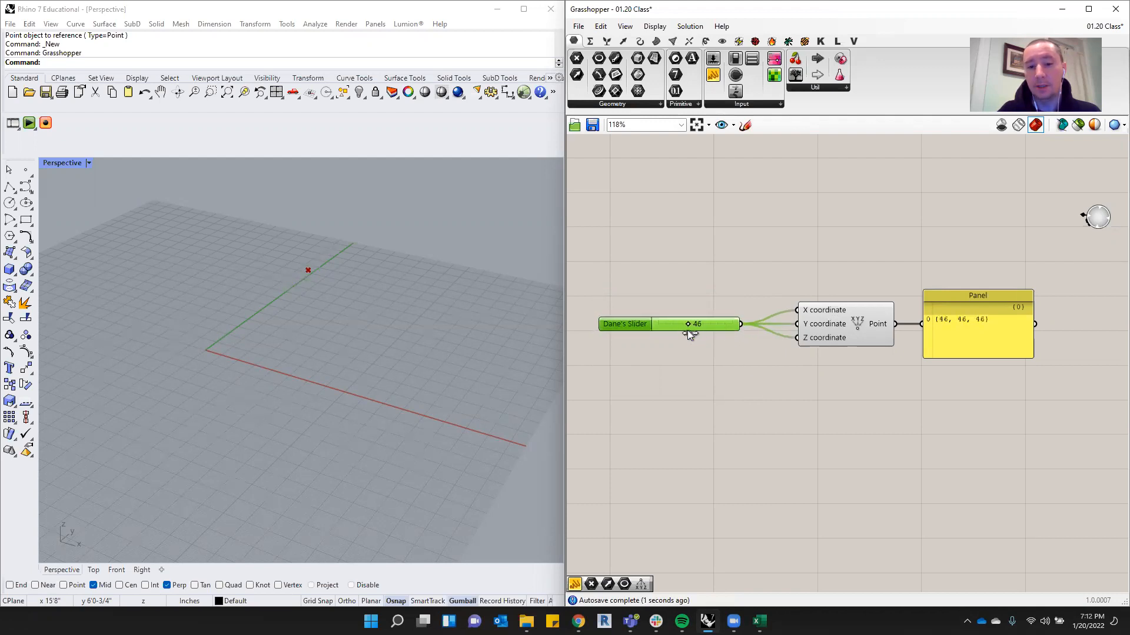
{"action": "left_click", "coordinate": [717, 263]}
{"action": "scroll", "coordinate": [180, 337], "scroll_direction": "down", "scroll_amount": 2}
{"action": "right_click_drag", "start_coordinate": [200, 322], "coordinate": [213, 344]}
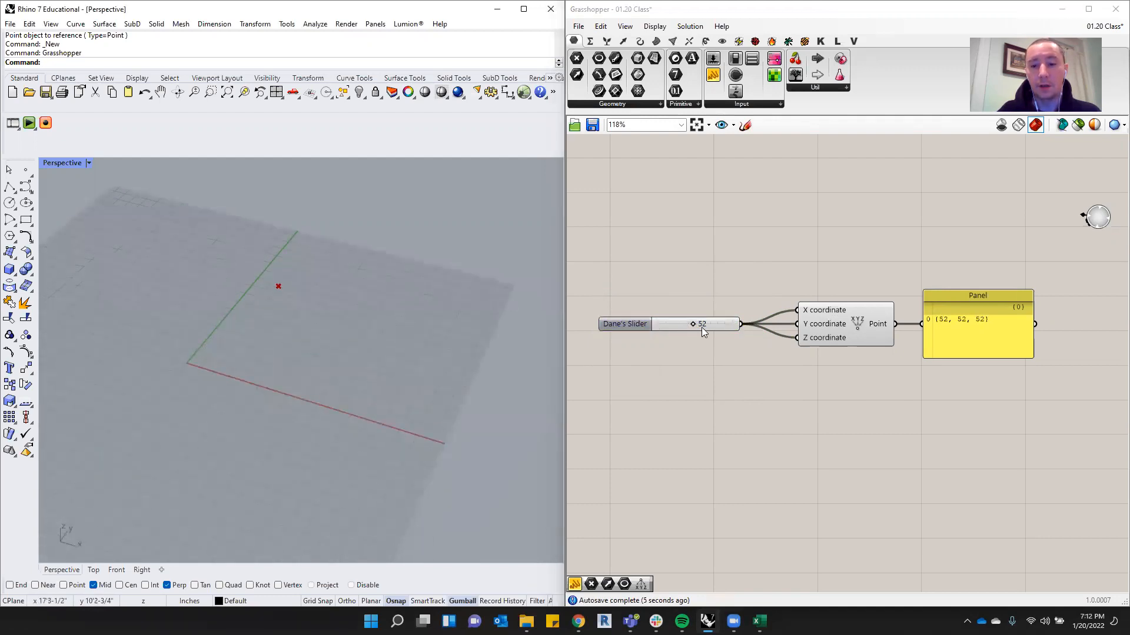
{"action": "left_click_drag", "start_coordinate": [695, 327], "coordinate": [697, 326]}
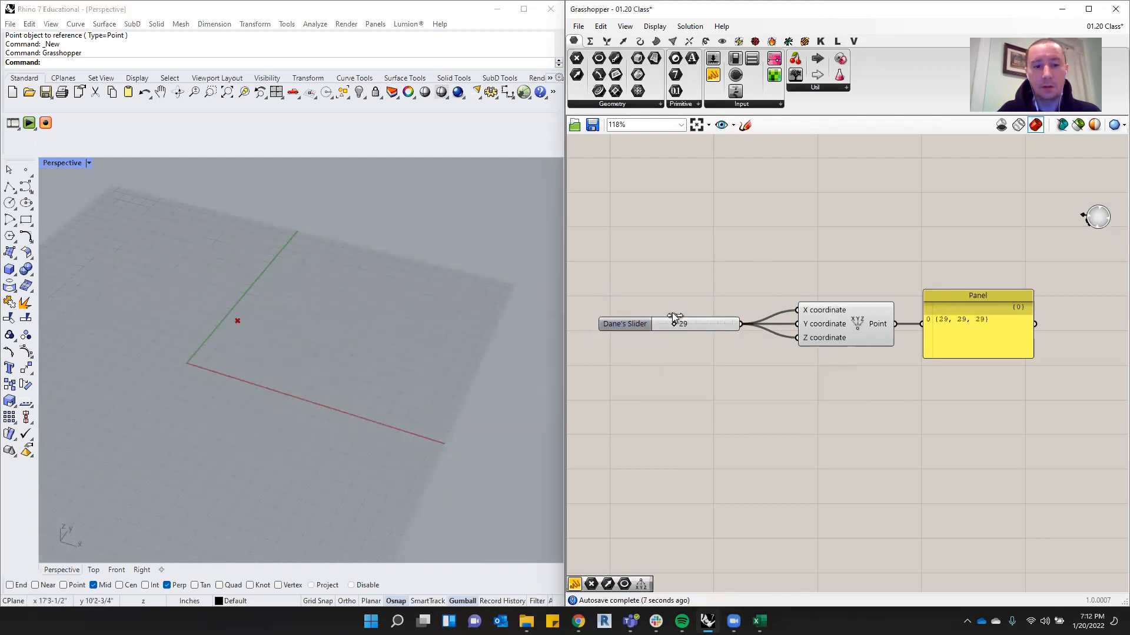
{"action": "right_click_drag", "start_coordinate": [306, 331], "coordinate": [330, 285]}
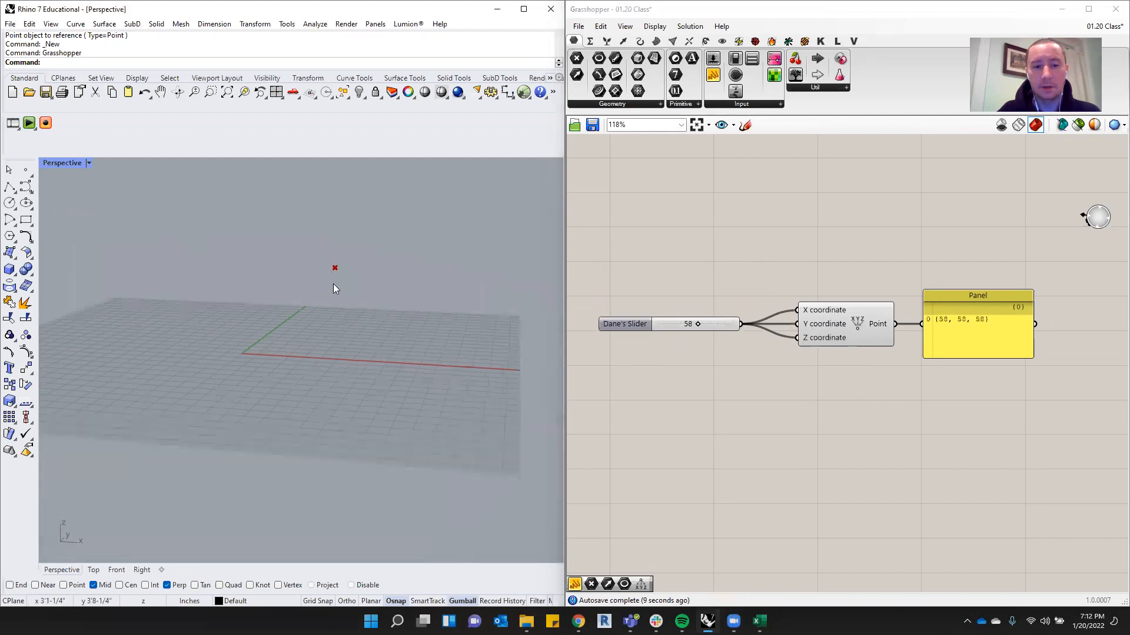
{"action": "left_click", "coordinate": [711, 324]}
{"action": "mouse_move", "coordinate": [692, 325]}
{"action": "left_mouse_down"}
{"action": "mouse_move", "coordinate": [730, 323]}
{"action": "mouse_move", "coordinate": [711, 324]}
{"action": "left_mouse_up"}
{"action": "right_click_drag", "start_coordinate": [227, 222], "coordinate": [351, 268]}
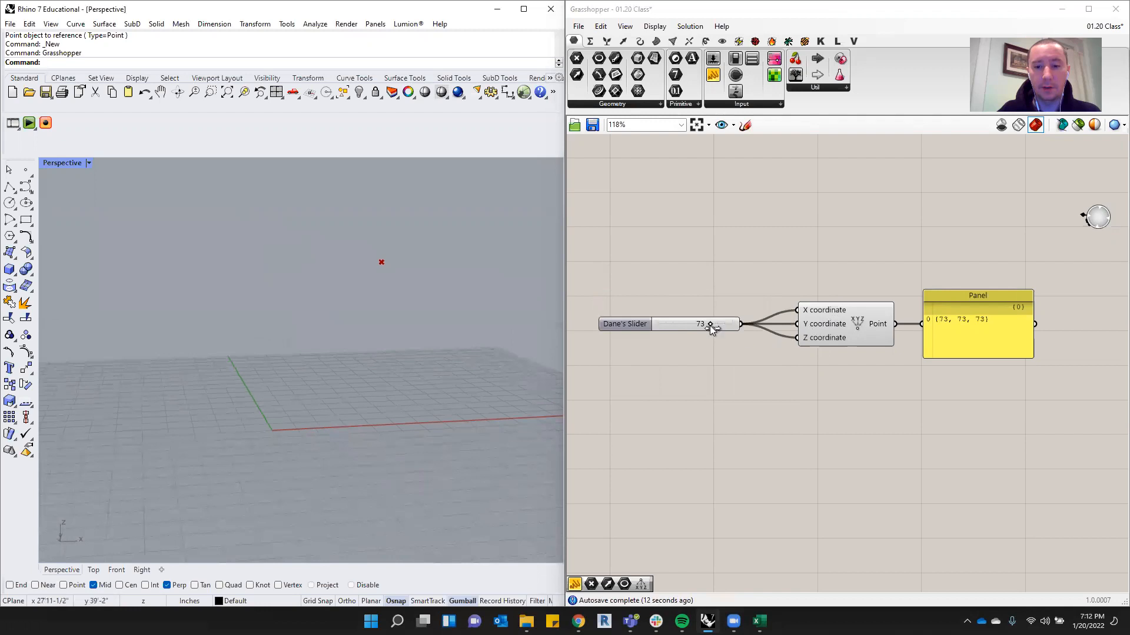
{"action": "mouse_move", "coordinate": [708, 324]}
{"action": "left_mouse_down"}
{"action": "mouse_move", "coordinate": [679, 324]}
{"action": "mouse_move", "coordinate": [723, 321]}
{"action": "mouse_move", "coordinate": [686, 319]}
{"action": "mouse_move", "coordinate": [708, 320]}
{"action": "left_mouse_up"}
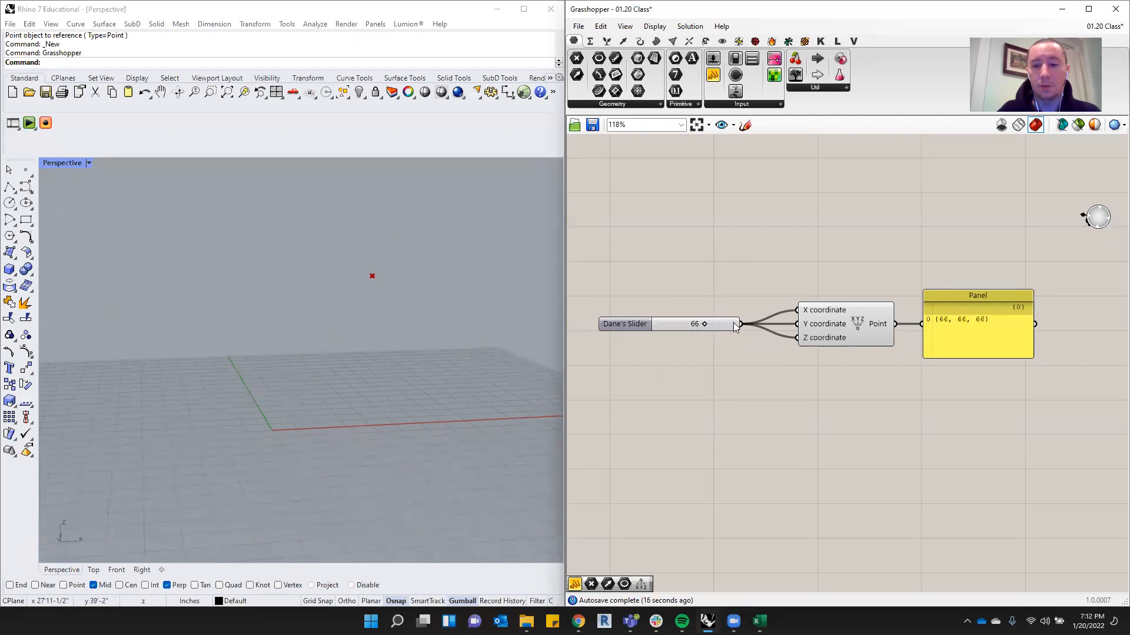
Disconnect the slider from the Z coordinate input, vary its value ending at 48, and shift it slightly up on the canvas.
{"action": "left_click_drag", "start_coordinate": [798, 337], "coordinate": [675, 324]}
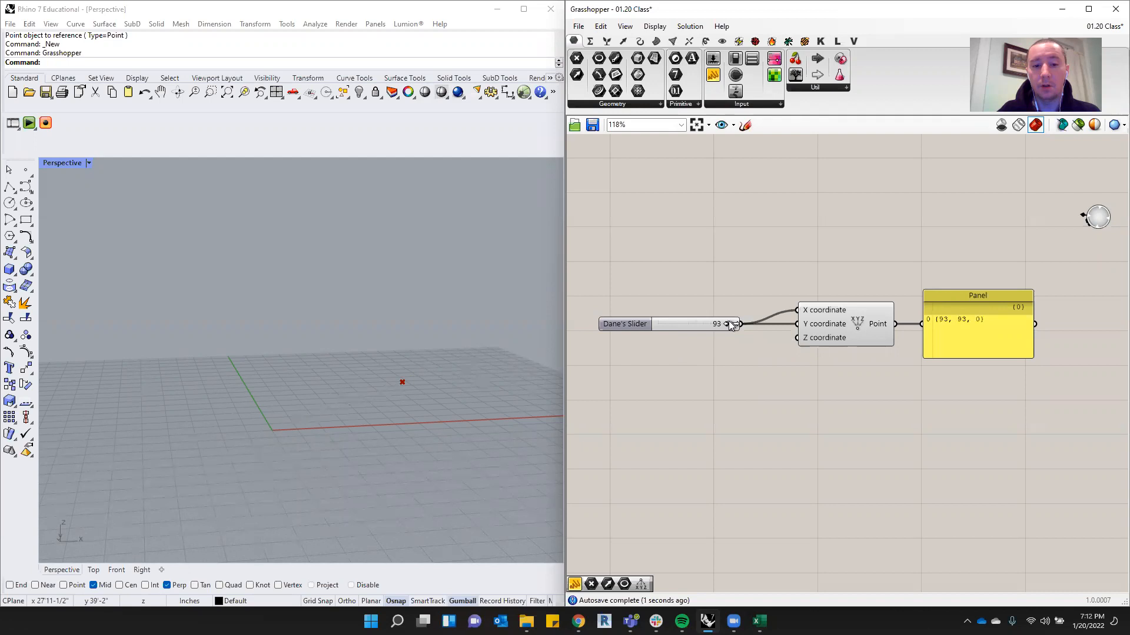
{"action": "right_click_drag", "start_coordinate": [363, 399], "coordinate": [308, 487]}
{"action": "left_click_drag", "start_coordinate": [678, 323], "coordinate": [622, 302]}
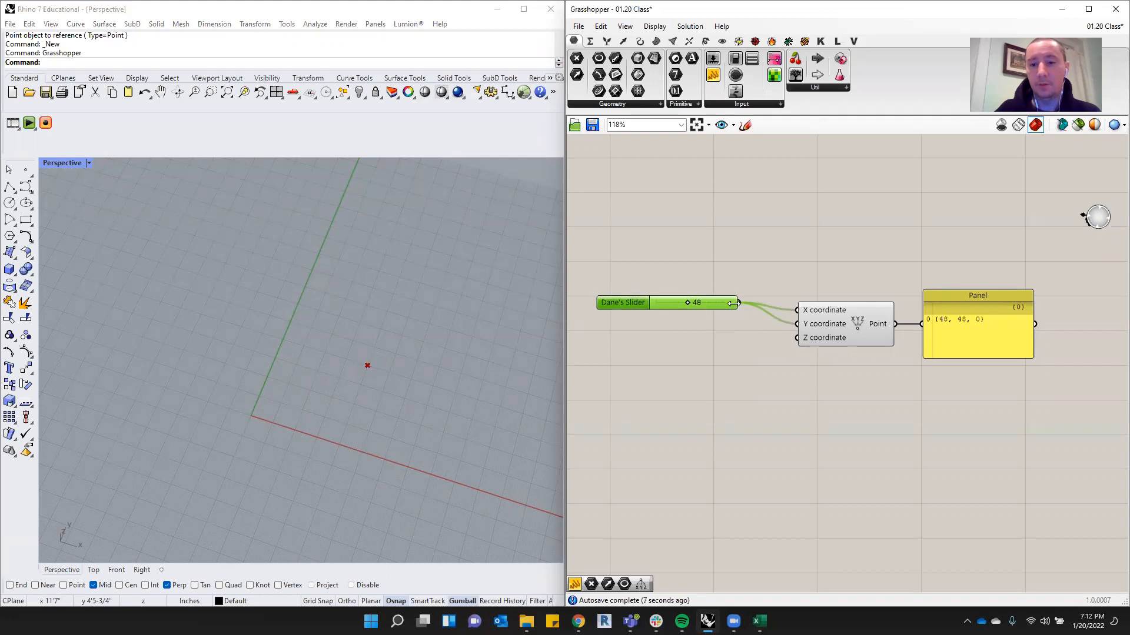
Reconnect Dane's Slider to the Z coordinate input and reposition it so the three wires into Construct Point are clear.
{"action": "left_click_drag", "start_coordinate": [751, 331], "coordinate": [798, 337]}
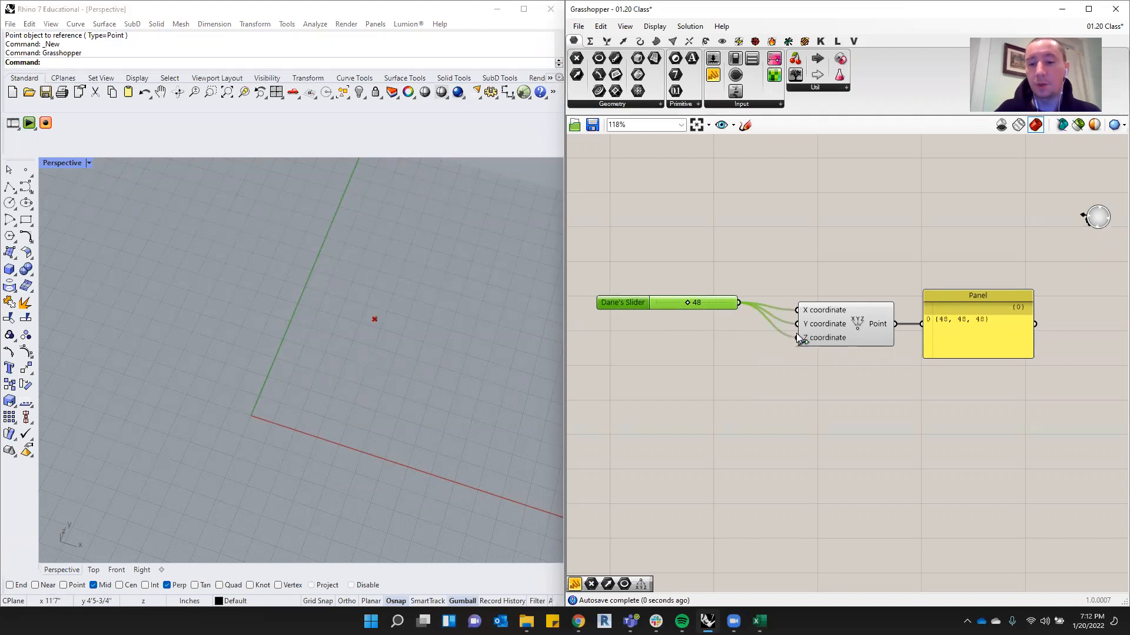
{"action": "left_click_drag", "start_coordinate": [736, 302], "coordinate": [692, 339]}
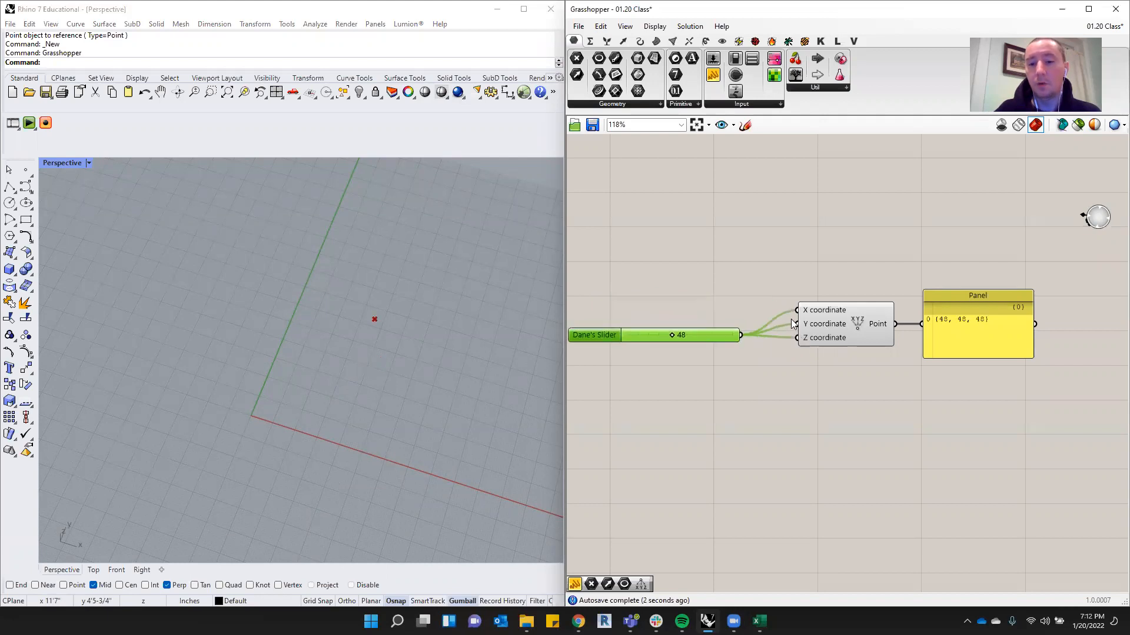
{"action": "mouse_move", "coordinate": [797, 310]}
{"action": "left_mouse_down", "text": "ctrl"}
{"action": "mouse_move", "coordinate": [757, 335]}
{"action": "mouse_move", "coordinate": [770, 341]}
{"action": "mouse_move", "coordinate": [775, 310]}
{"action": "mouse_move", "coordinate": [797, 310]}
{"action": "left_mouse_up", "text": "ctrl"}
{"action": "left_click_drag", "start_coordinate": [709, 333], "coordinate": [798, 310]}
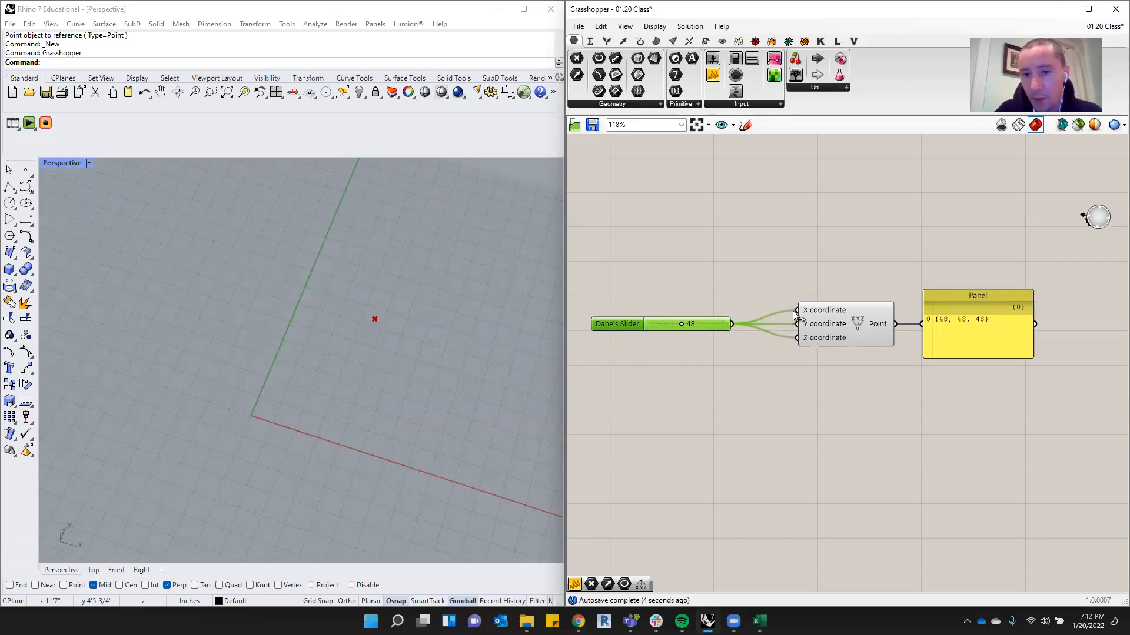
{"action": "mouse_move", "coordinate": [723, 329]}
{"action": "left_mouse_down"}
{"action": "mouse_move", "coordinate": [747, 329]}
{"action": "mouse_move", "coordinate": [734, 329]}
{"action": "left_mouse_up"}
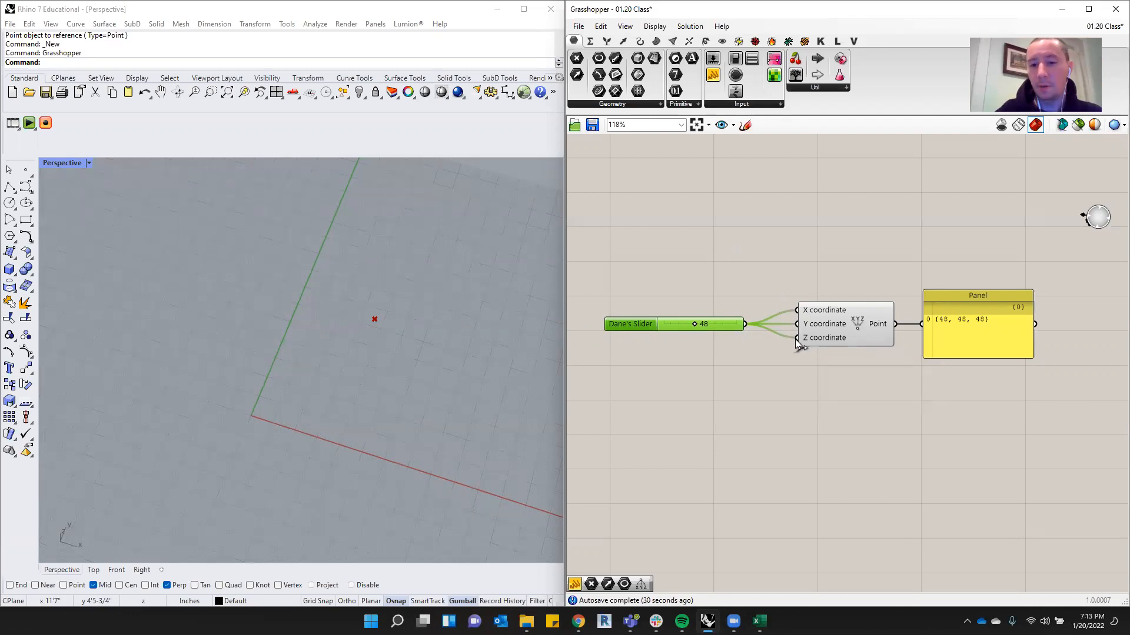
{"action": "left_click_drag", "start_coordinate": [631, 320], "coordinate": [612, 314]}
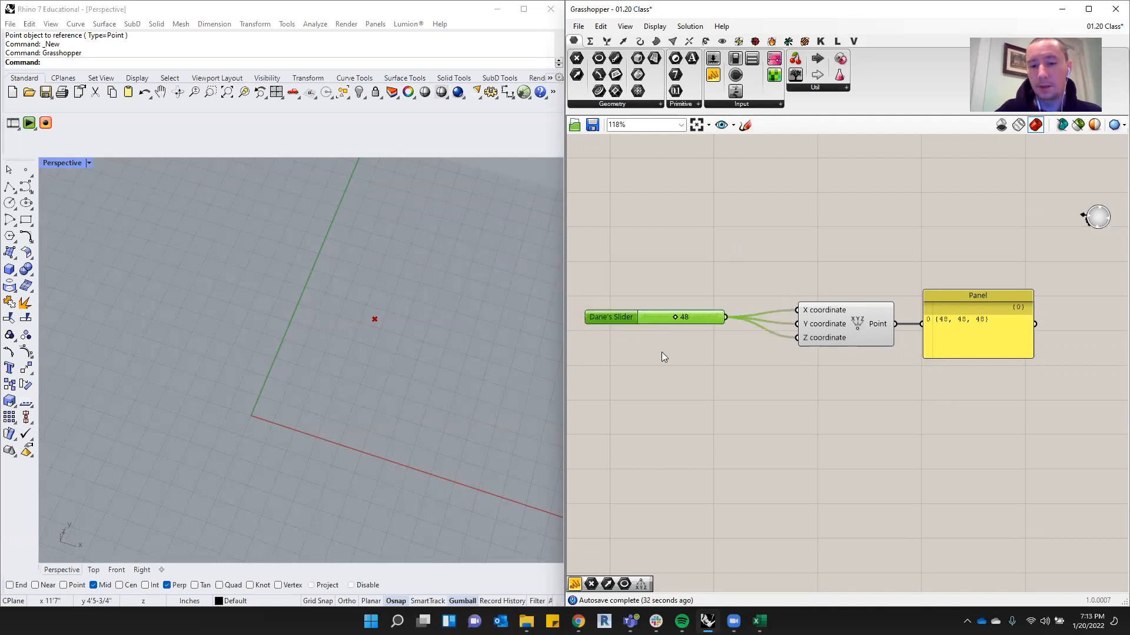
Remove the wire between Dane's Slider and the Z coordinate input, and bring the slider closer to Construct Point.
{"action": "left_click_drag", "start_coordinate": [727, 317], "coordinate": [740, 348]}
{"action": "left_click_drag", "start_coordinate": [740, 347], "coordinate": [798, 340]}
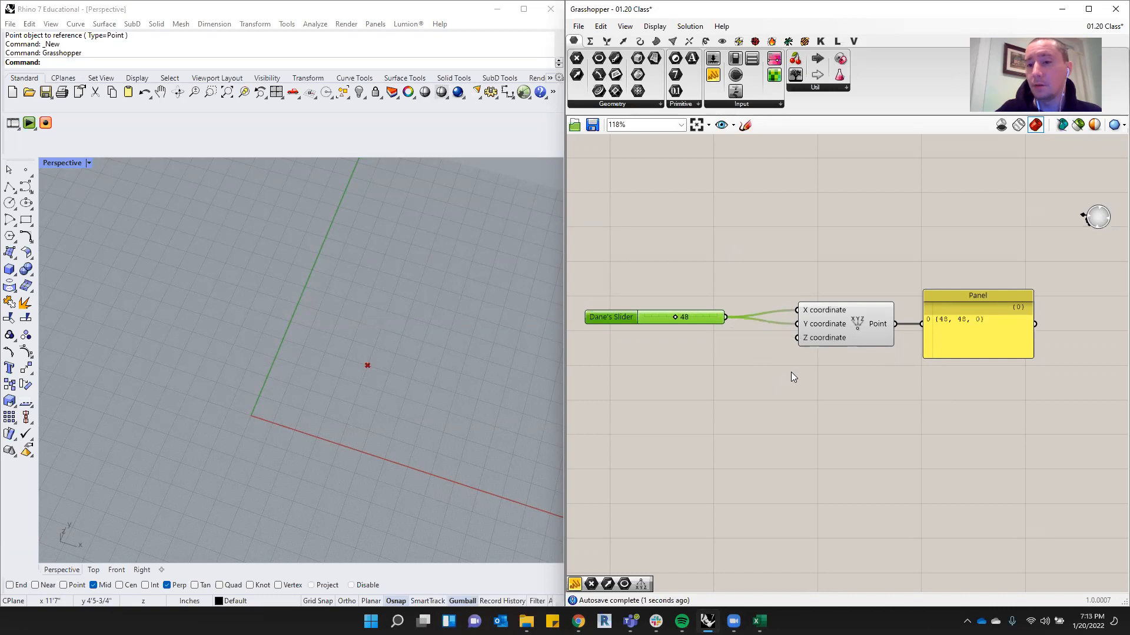
{"action": "left_click_drag", "start_coordinate": [798, 338], "coordinate": [730, 323]}
{"action": "left_click_drag", "start_coordinate": [798, 338], "coordinate": [729, 307], "text": "ctrl"}
{"action": "left_click_drag", "start_coordinate": [636, 316], "coordinate": [649, 320]}
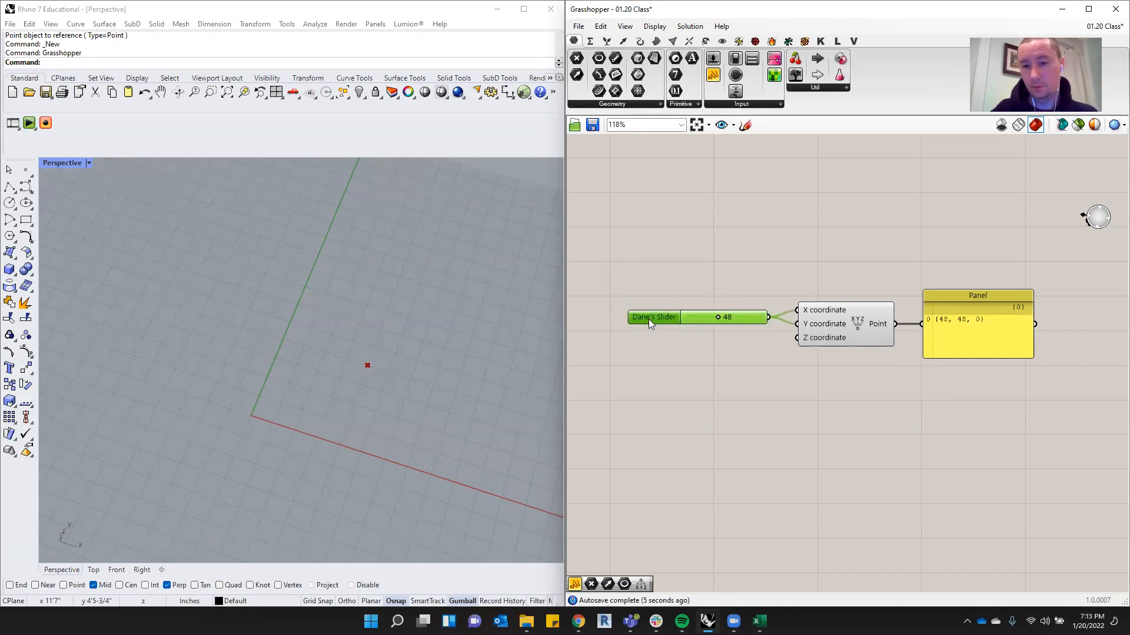
Delete the slider, Construct Point component and panel together to empty the canvas.
{"action": "left_click_drag", "start_coordinate": [963, 245], "coordinate": [696, 387]}
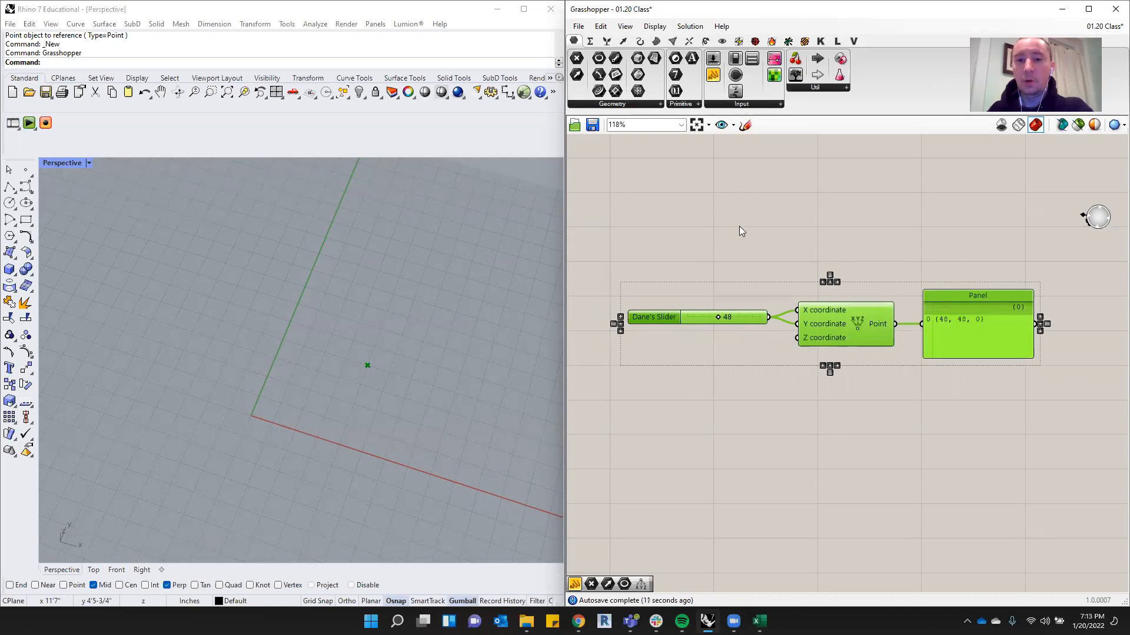
{"action": "key", "text": "Delete"}
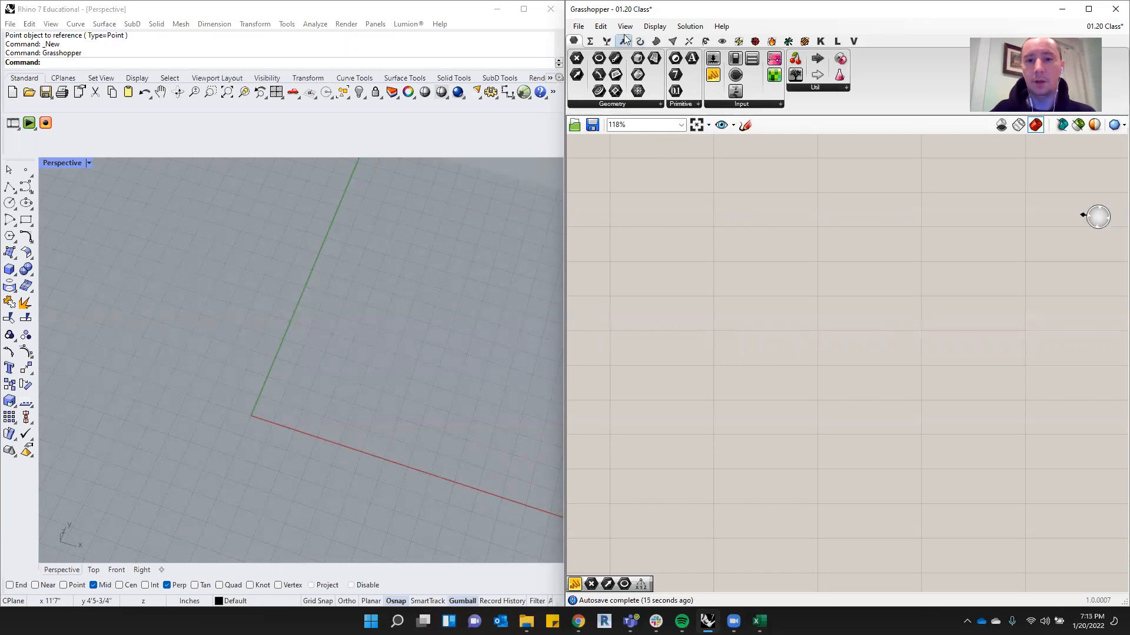
Add a Circle CNR component from the primitive curve components to the upper part of the empty canvas.
{"action": "mouse_move", "coordinate": [616, 43]}
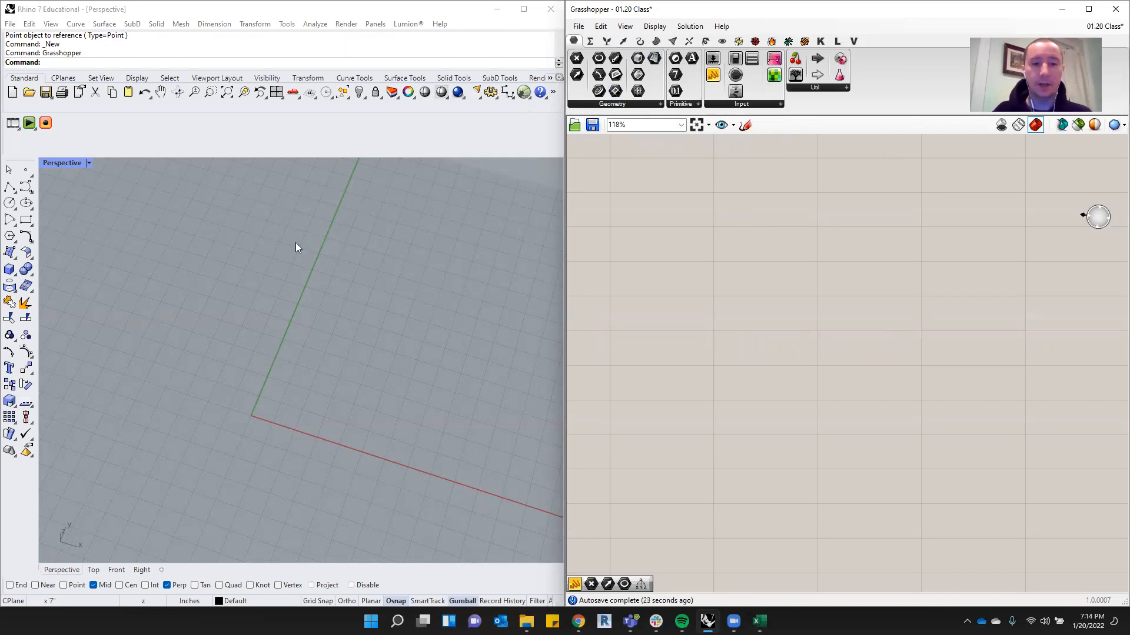
{"action": "left_click", "coordinate": [638, 43]}
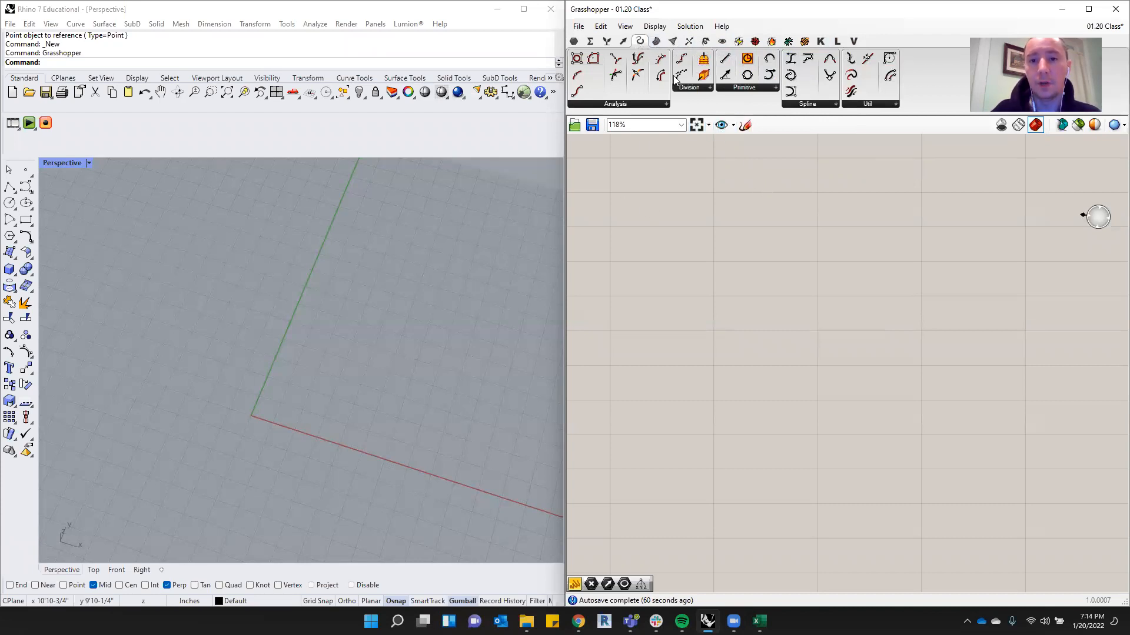
{"action": "left_click", "coordinate": [735, 88]}
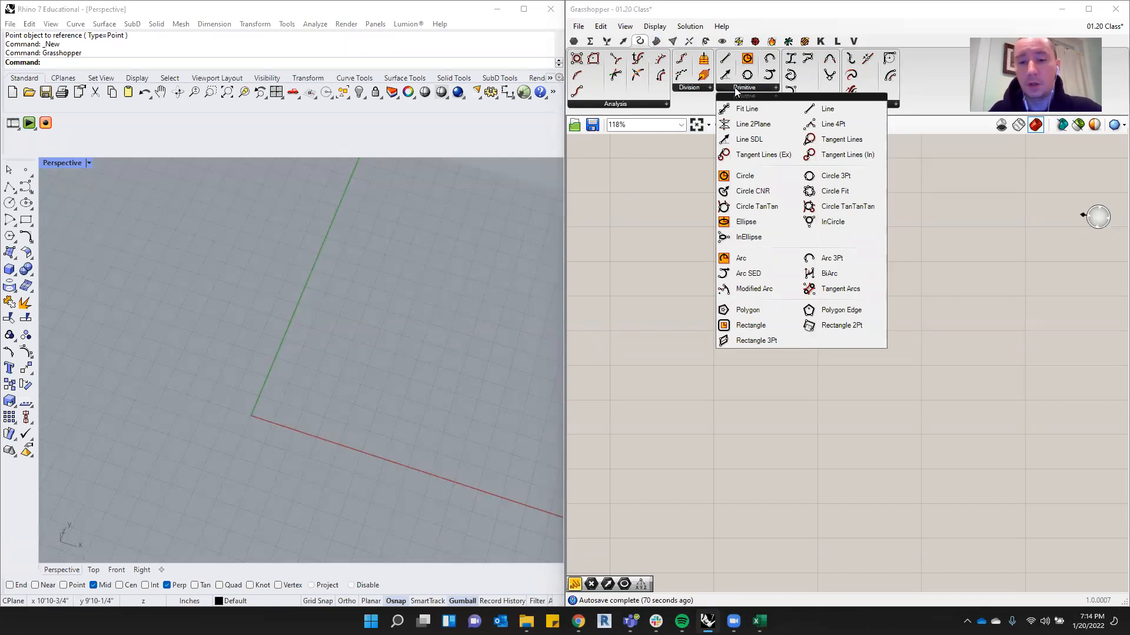
{"action": "left_click", "coordinate": [772, 192]}
{"action": "left_click", "coordinate": [737, 262]}
{"action": "right_click_drag", "start_coordinate": [413, 263], "coordinate": [347, 270]}
{"action": "left_click_drag", "start_coordinate": [753, 263], "coordinate": [726, 238]}
{"action": "left_click", "coordinate": [832, 224]}
{"action": "left_click", "coordinate": [832, 206]}
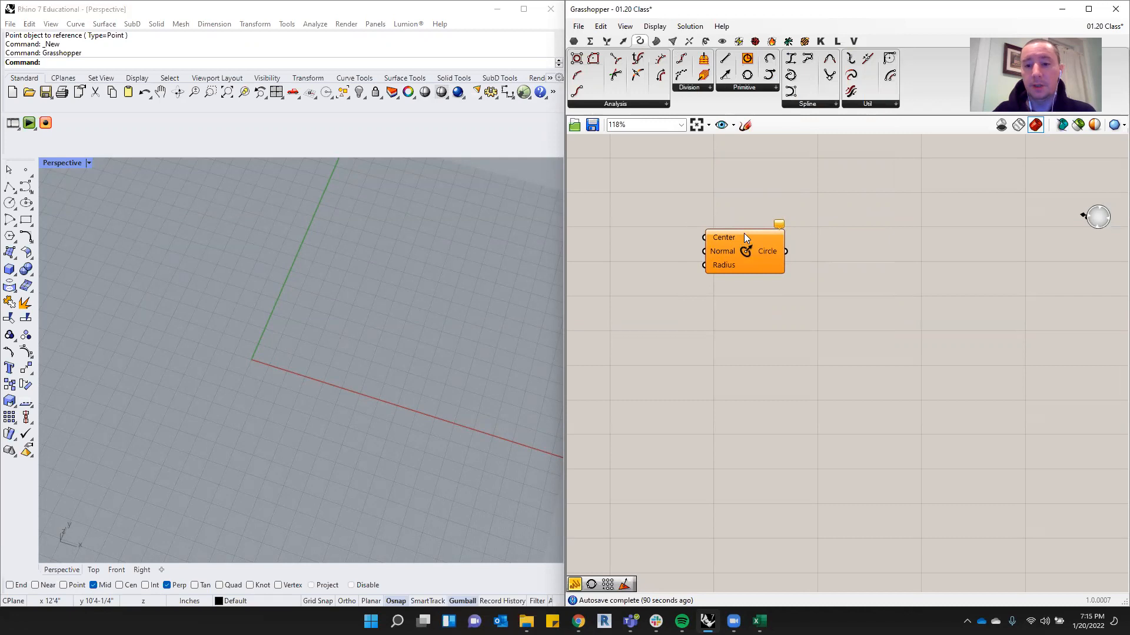
Examine the Circle CNR component's Center, Normal and Radius inputs and shift the component rightward on the canvas.
{"action": "mouse_move", "coordinate": [750, 253]}
{"action": "left_mouse_down"}
{"action": "mouse_move", "coordinate": [741, 246]}
{"action": "mouse_move", "coordinate": [762, 269]}
{"action": "left_mouse_up"}
{"action": "left_click", "coordinate": [831, 223]}
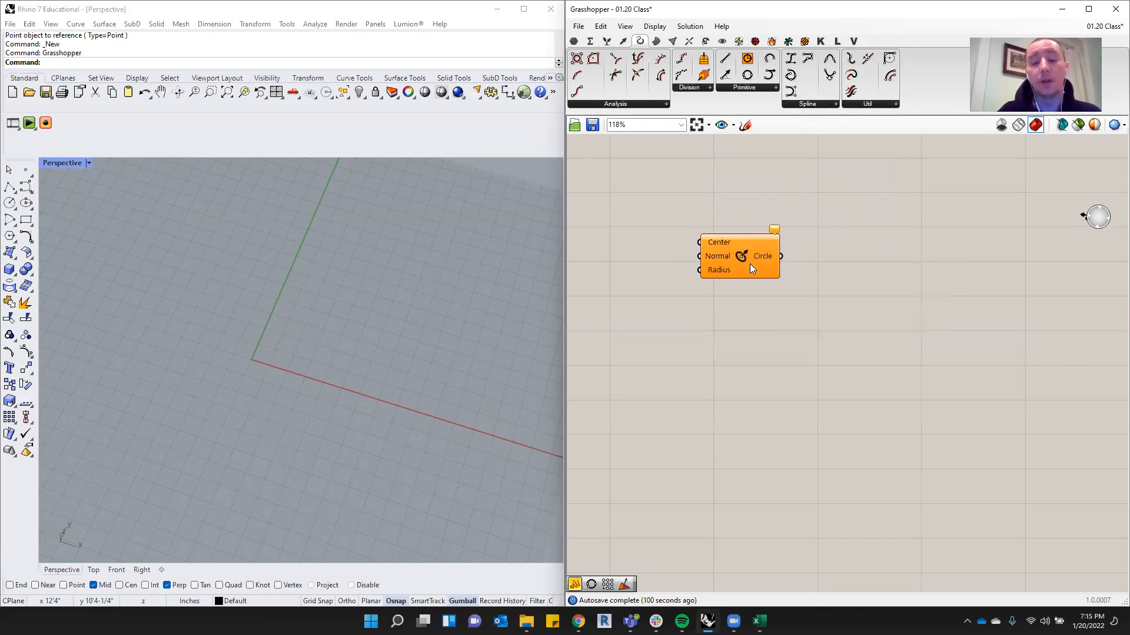
{"action": "left_click_drag", "start_coordinate": [715, 255], "coordinate": [715, 267]}
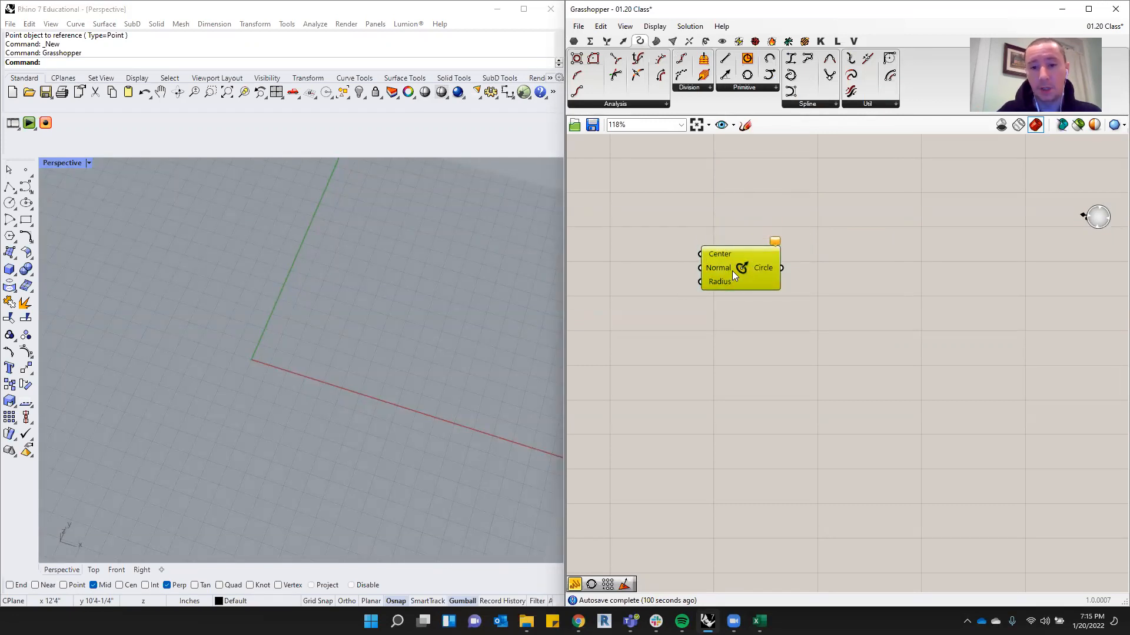
{"action": "left_click_drag", "start_coordinate": [775, 245], "coordinate": [784, 246]}
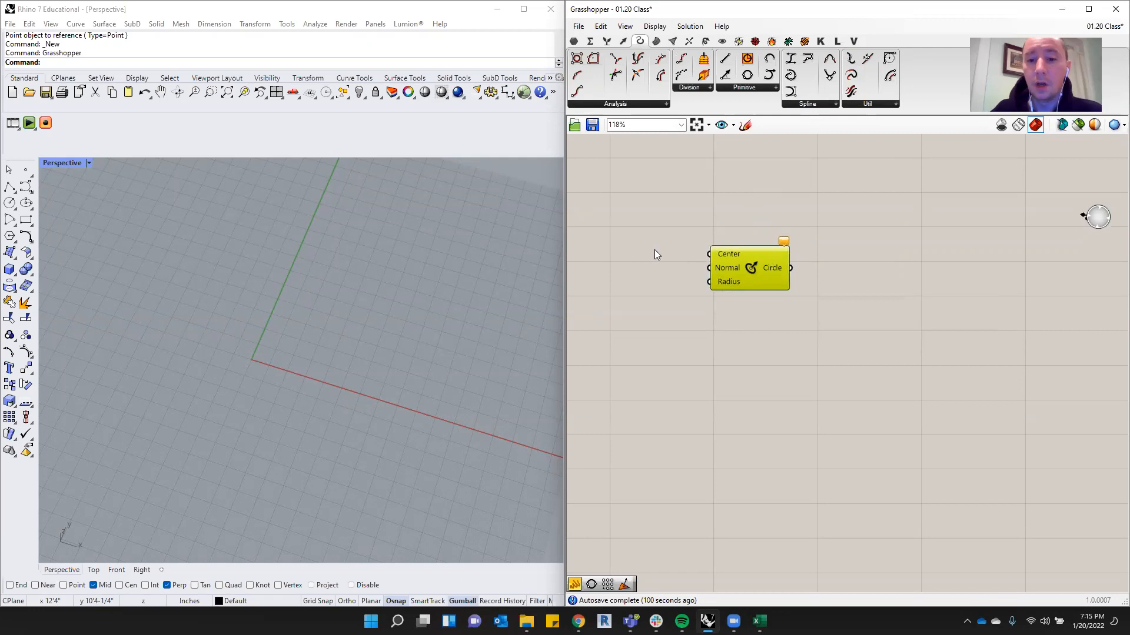
{"action": "scroll", "coordinate": [775, 294], "scroll_direction": "up", "scroll_amount": 3}
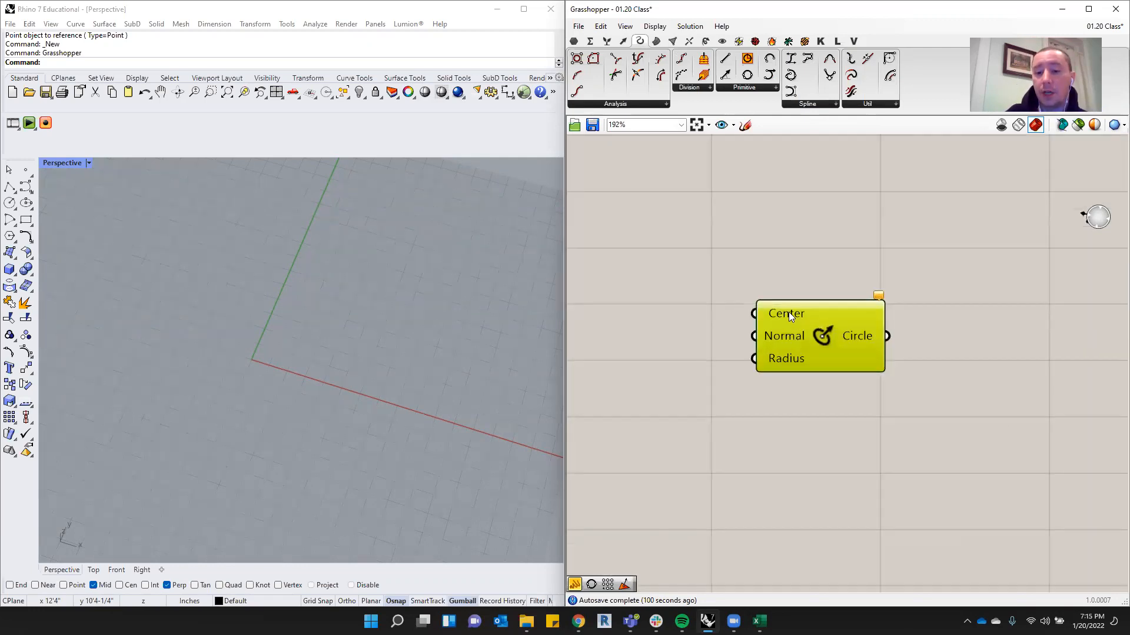
{"action": "left_click_drag", "start_coordinate": [807, 339], "coordinate": [818, 314]}
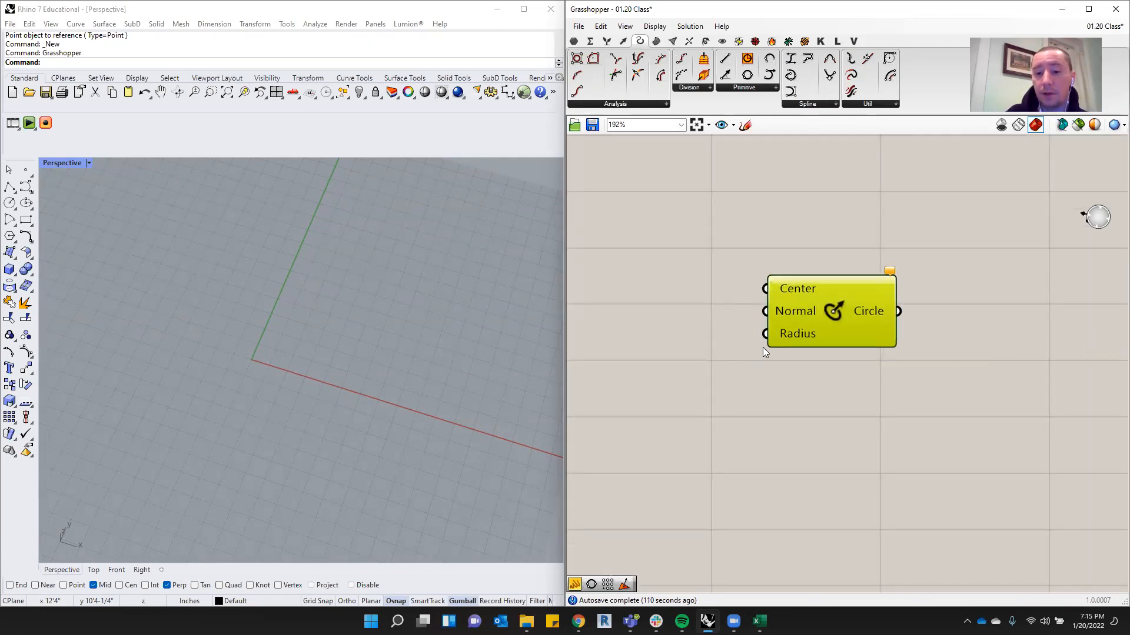
{"action": "left_click_drag", "start_coordinate": [804, 318], "coordinate": [790, 319]}
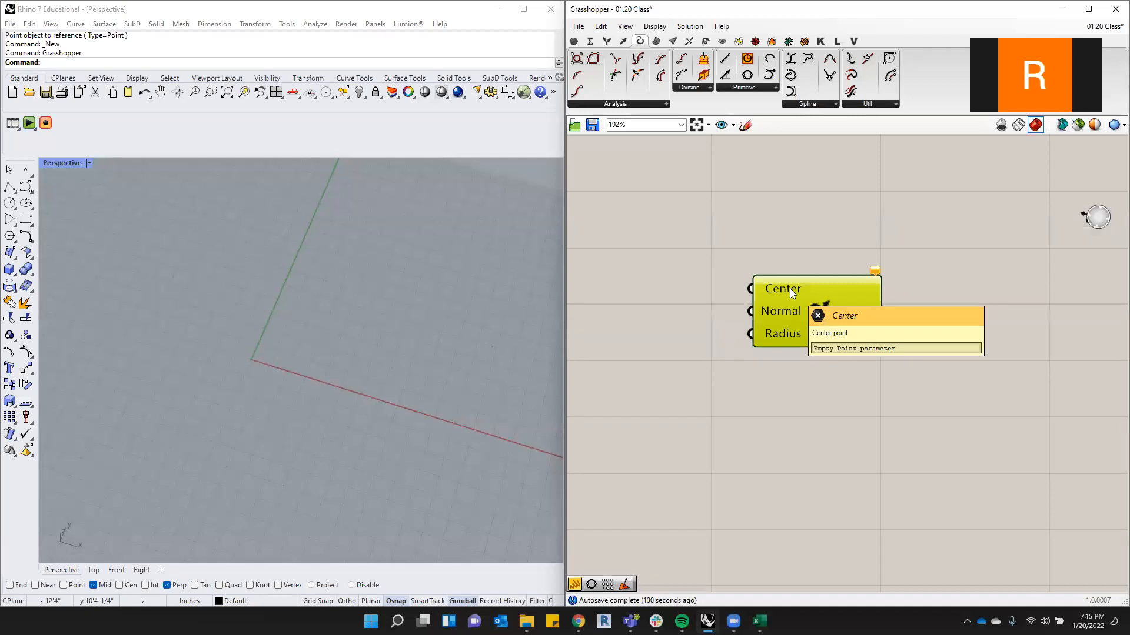
{"action": "left_click_drag", "start_coordinate": [813, 328], "coordinate": [837, 335]}
{"action": "left_click", "coordinate": [776, 244]}
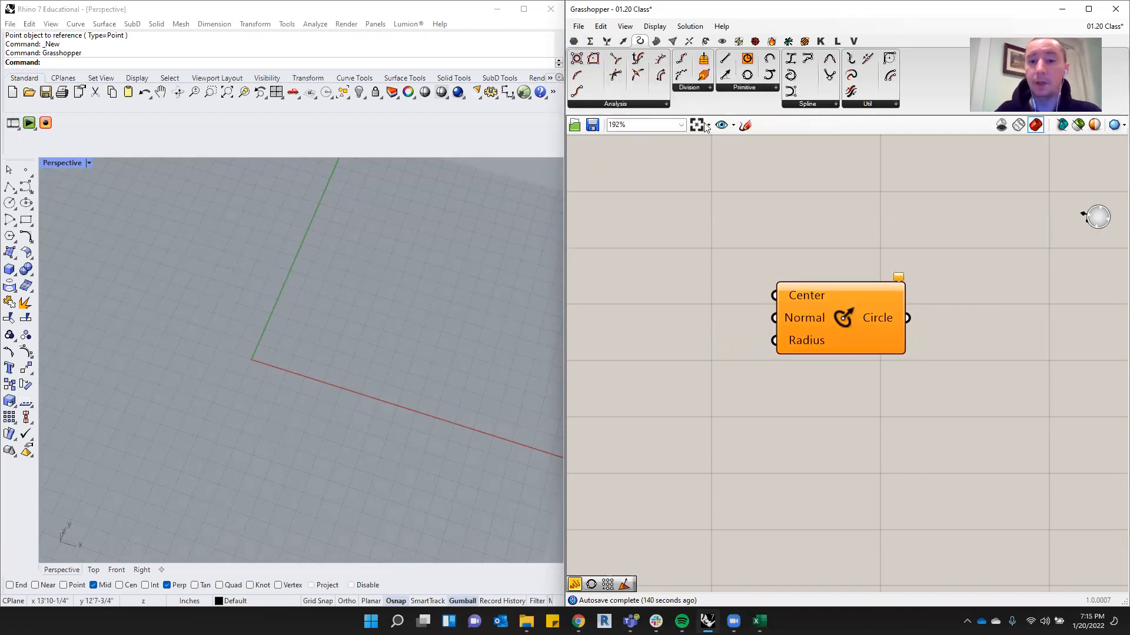
{"action": "left_click_drag", "start_coordinate": [820, 296], "coordinate": [867, 315]}
{"action": "left_click", "coordinate": [823, 279]}
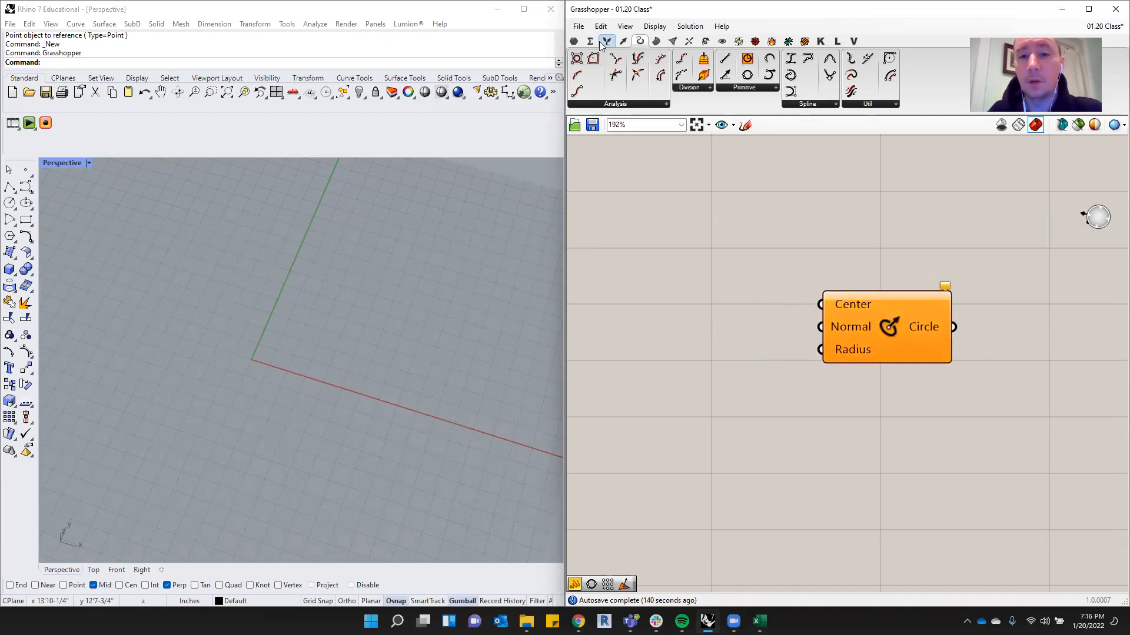
Add a Construct Point component left of the Circle CNR component and shift the circle component rightward to make room.
{"action": "mouse_move", "coordinate": [609, 43]}
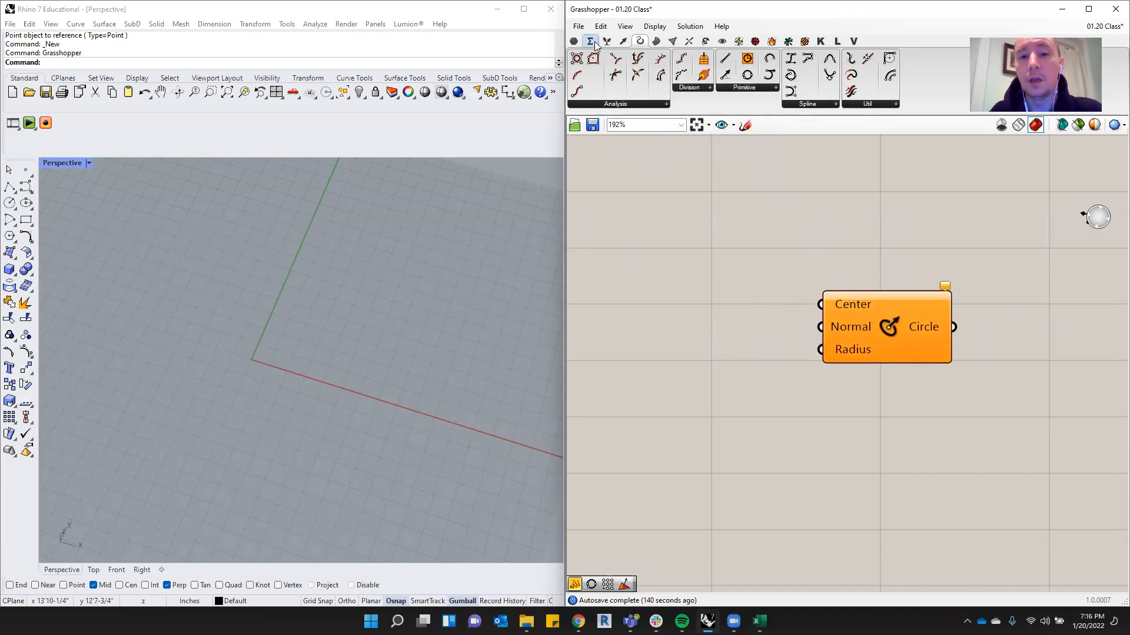
{"action": "left_click", "coordinate": [624, 44]}
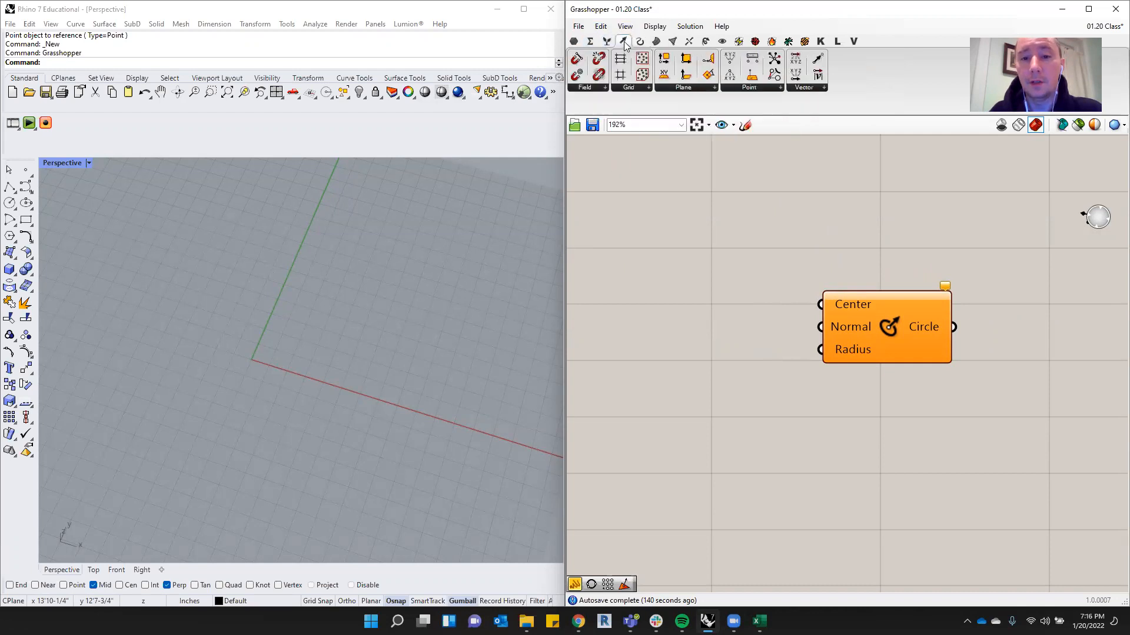
{"action": "left_click", "coordinate": [760, 88]}
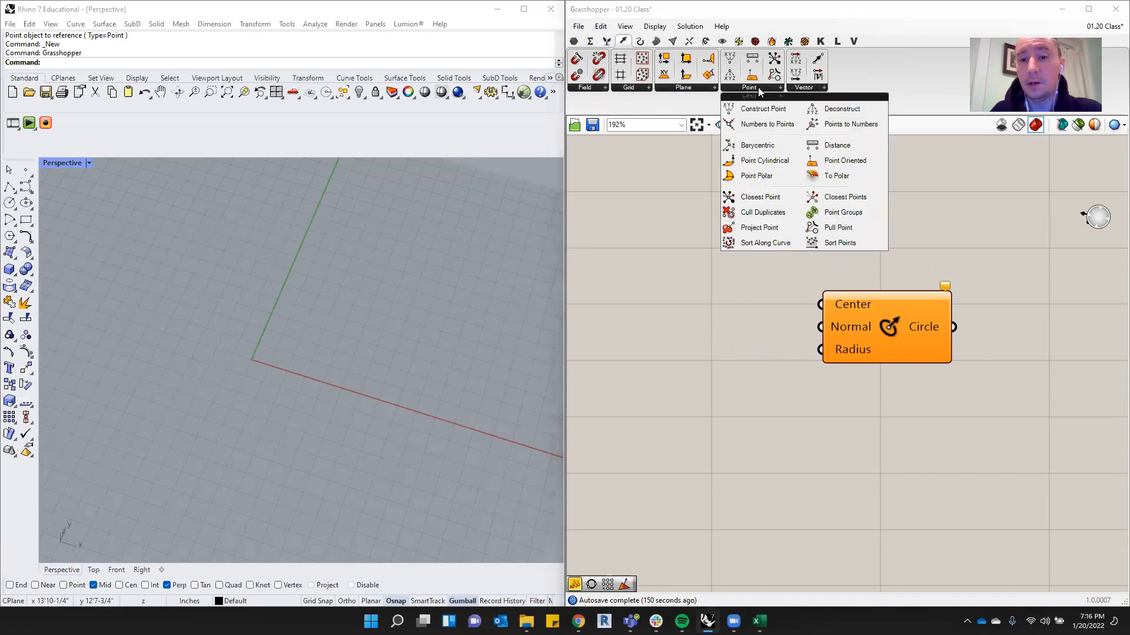
{"action": "left_click_drag", "start_coordinate": [756, 109], "coordinate": [733, 297]}
{"action": "left_click_drag", "start_coordinate": [907, 319], "coordinate": [996, 321]}
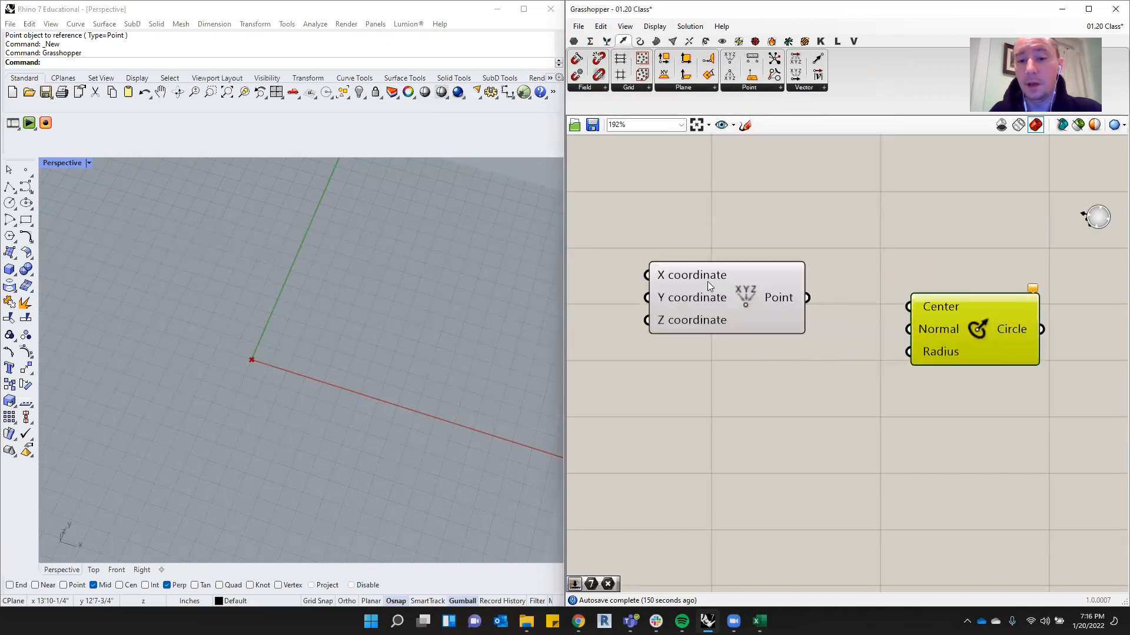
{"action": "left_click_drag", "start_coordinate": [670, 274], "coordinate": [713, 302]}
{"action": "left_click", "coordinate": [781, 230]}
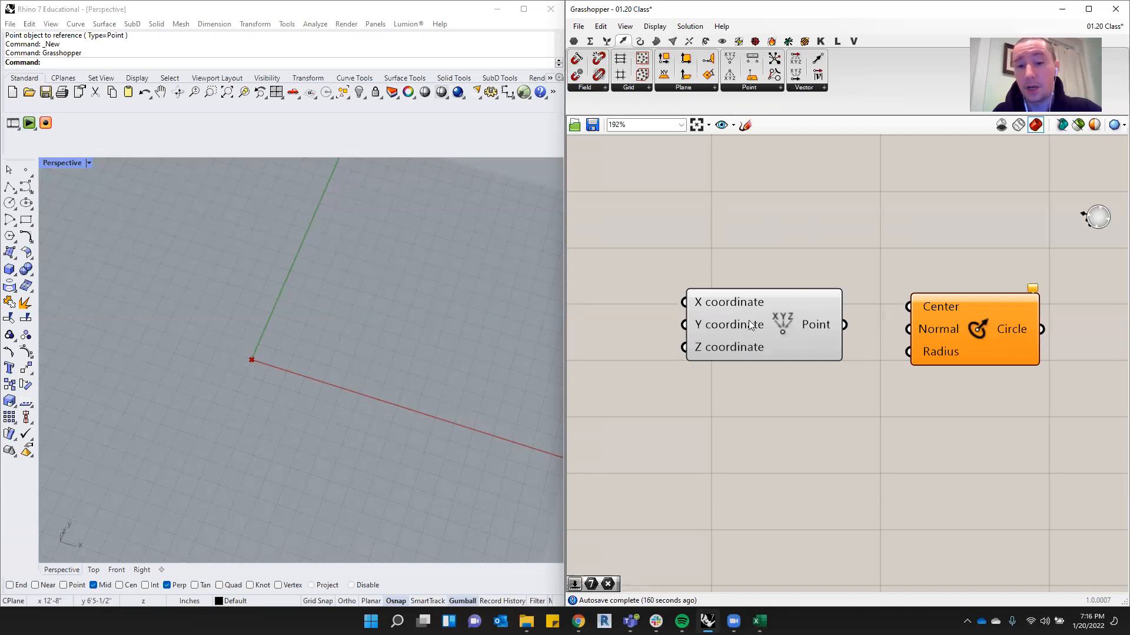
Connect Construct Point's Point output to the circle's Center input, leaving space beside Construct Point's coordinate inputs.
{"action": "left_click_drag", "start_coordinate": [703, 297], "coordinate": [656, 311]}
{"action": "left_click_drag", "start_coordinate": [822, 300], "coordinate": [908, 307]}
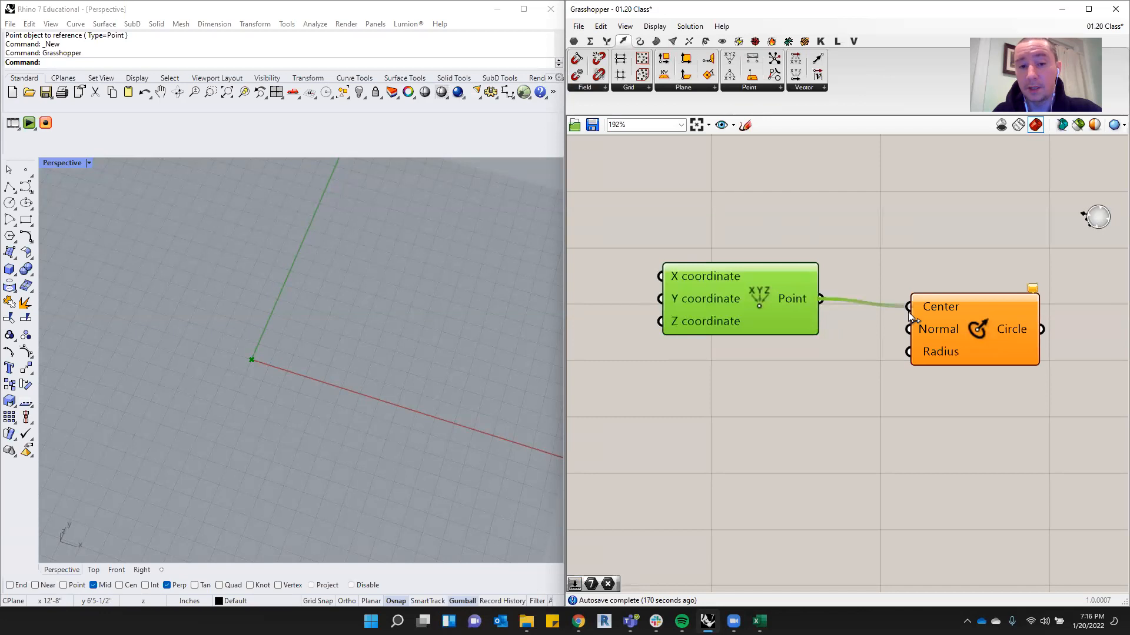
{"action": "left_click", "coordinate": [813, 405]}
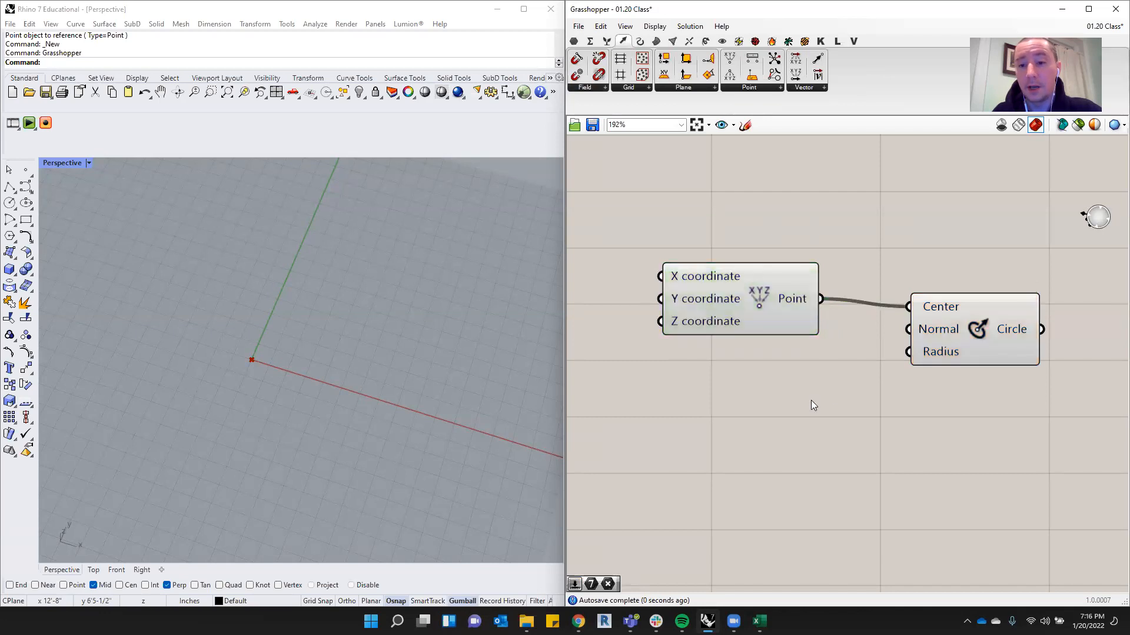
{"action": "left_click", "coordinate": [721, 280]}
{"action": "scroll", "coordinate": [681, 340], "scroll_direction": "down", "scroll_amount": 1}
{"action": "left_click_drag", "start_coordinate": [817, 329], "coordinate": [818, 315]}
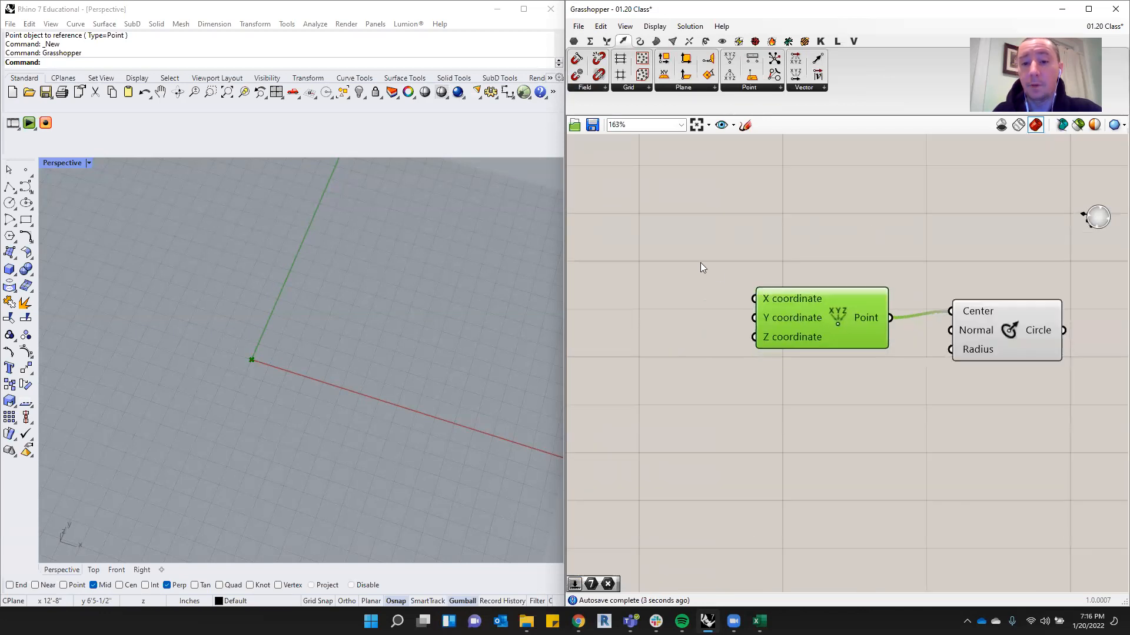
Search the canvas for "number s" and add a Number Slider up and to the left of Construct Point.
{"action": "double_click", "coordinate": [674, 247]}
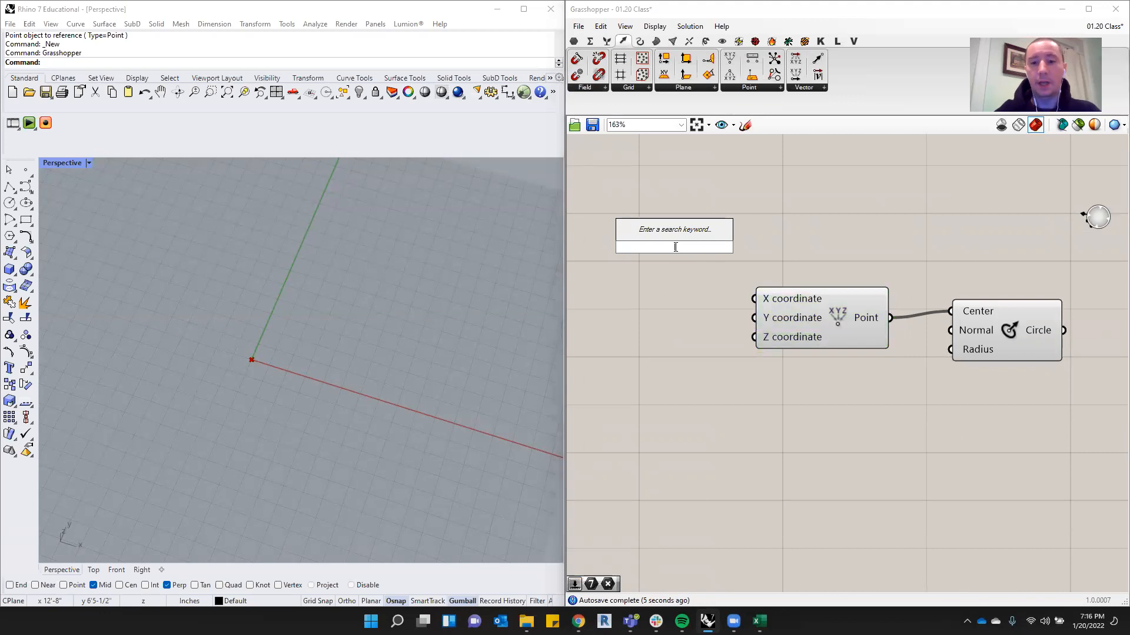
{"action": "type", "text": "numb"}
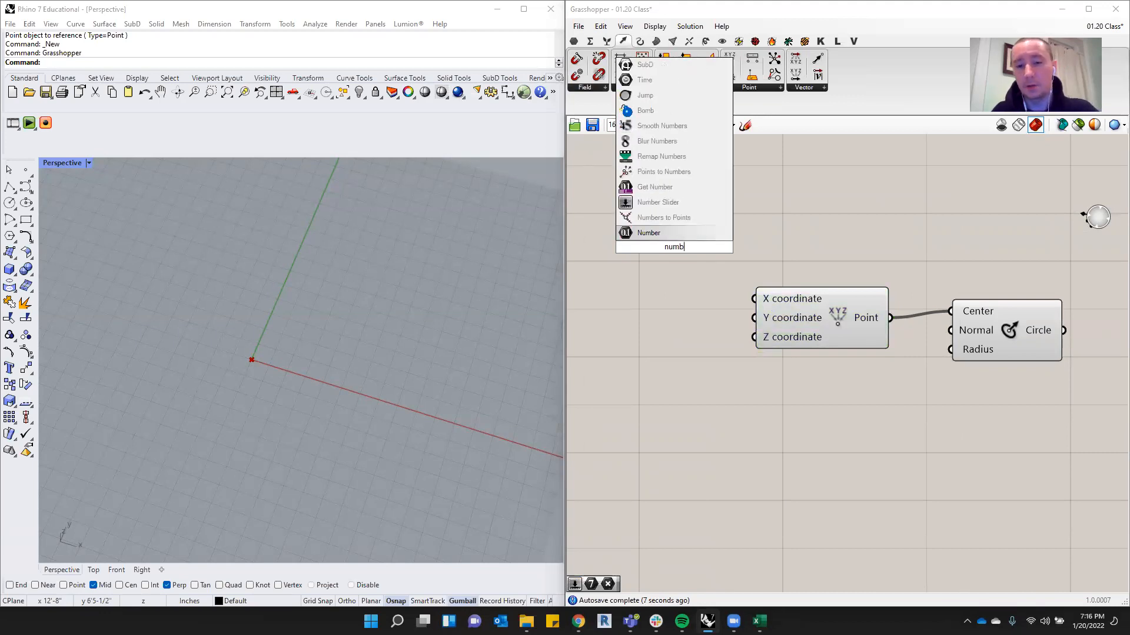
{"action": "type", "text": "ers"}
{"action": "key", "text": "BackSpace"}
{"action": "type", "text": "s"}
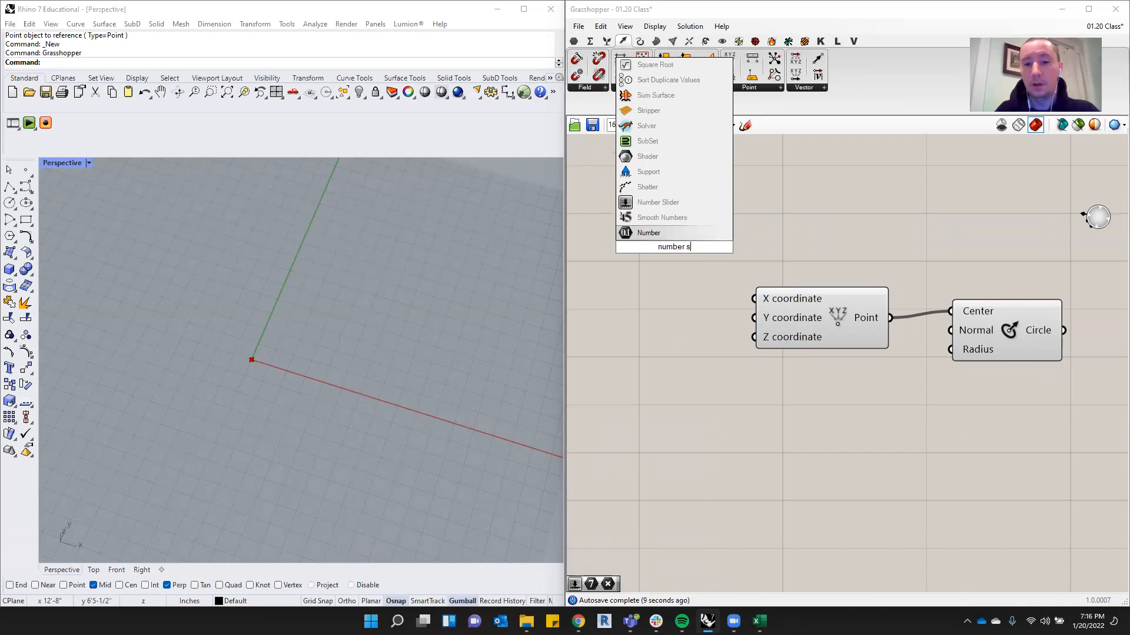
{"action": "left_click", "coordinate": [645, 203]}
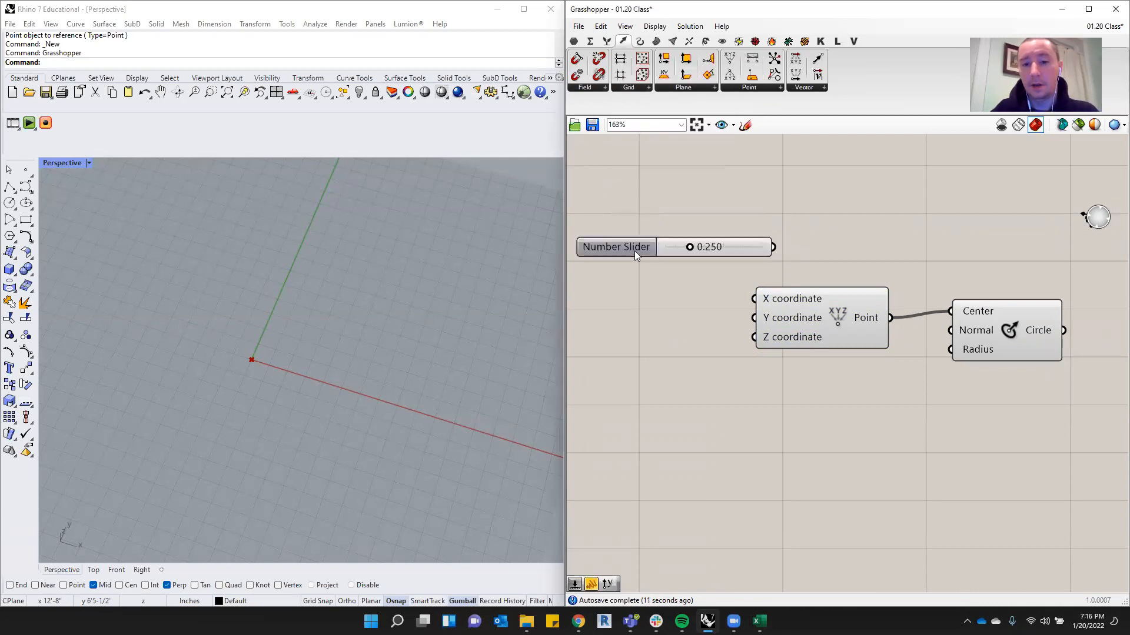
Configure the new Number Slider to use whole numbers with a maximum of 100.
{"action": "left_click_drag", "start_coordinate": [635, 251], "coordinate": [625, 253]}
{"action": "double_click", "coordinate": [631, 257]}
{"action": "left_click", "coordinate": [638, 221]}
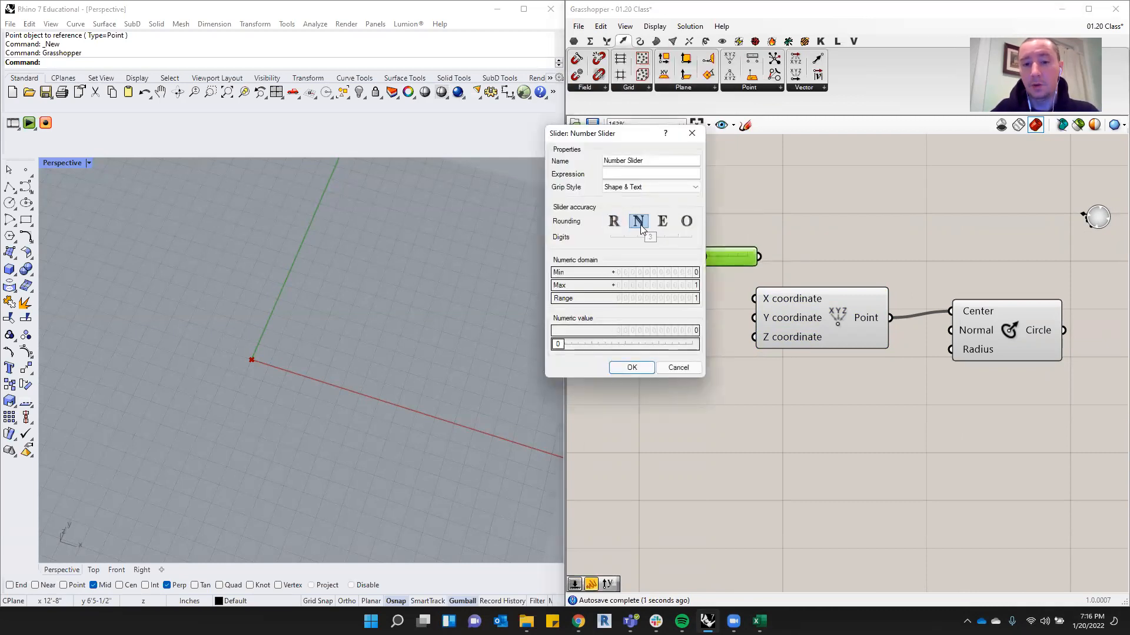
{"action": "double_click", "coordinate": [665, 285]}
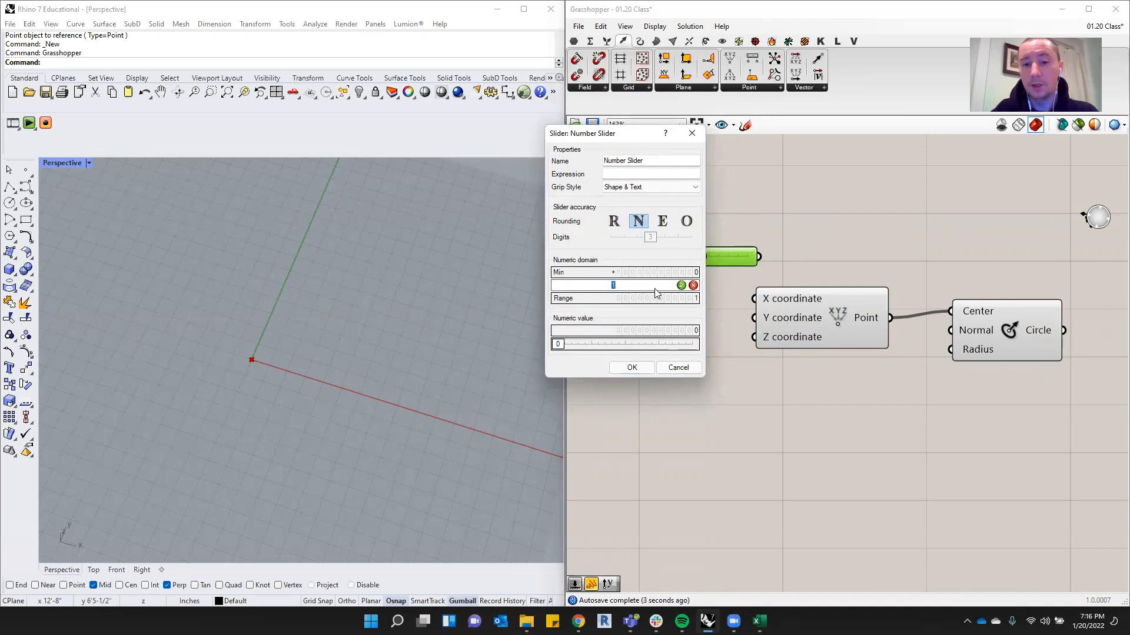
{"action": "type", "text": "100"}
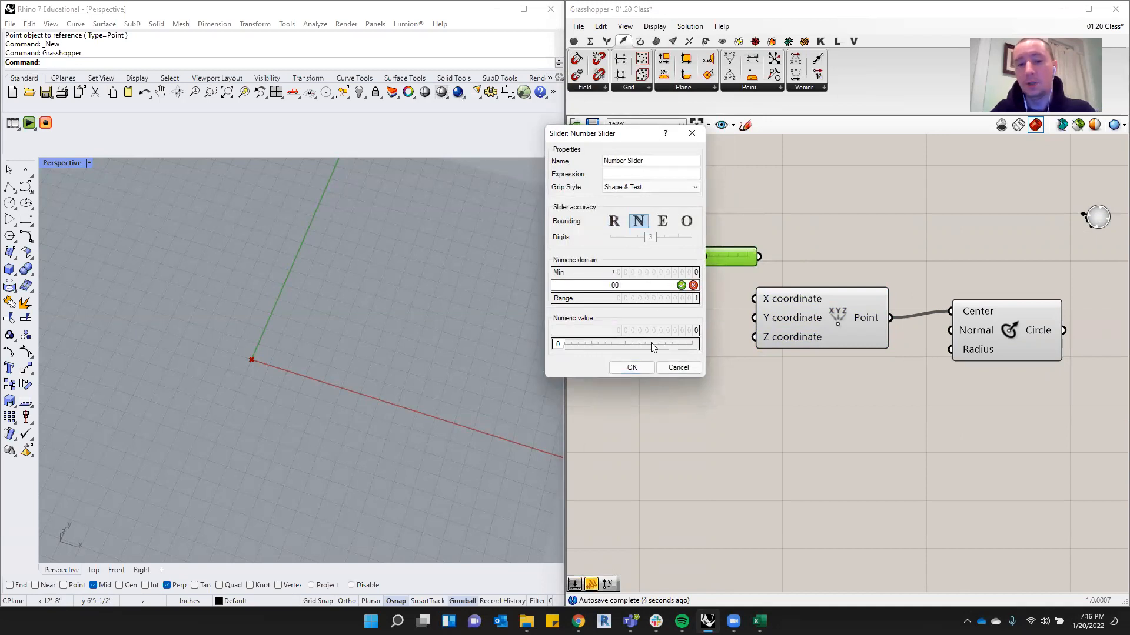
{"action": "left_click", "coordinate": [631, 367]}
Duplicate the slider twice and connect the three sliders to Construct Point's X, Y and Z coordinate inputs.
{"action": "key", "text": "ctrl+c"}
{"action": "key", "text": "ctrl+v"}
{"action": "key", "text": "ctrl+v"}
{"action": "left_click_drag", "start_coordinate": [618, 279], "coordinate": [590, 286]}
{"action": "left_click_drag", "start_coordinate": [783, 341], "coordinate": [815, 319]}
{"action": "left_click_drag", "start_coordinate": [703, 307], "coordinate": [719, 308]}
{"action": "left_click_drag", "start_coordinate": [761, 340], "coordinate": [786, 315]}
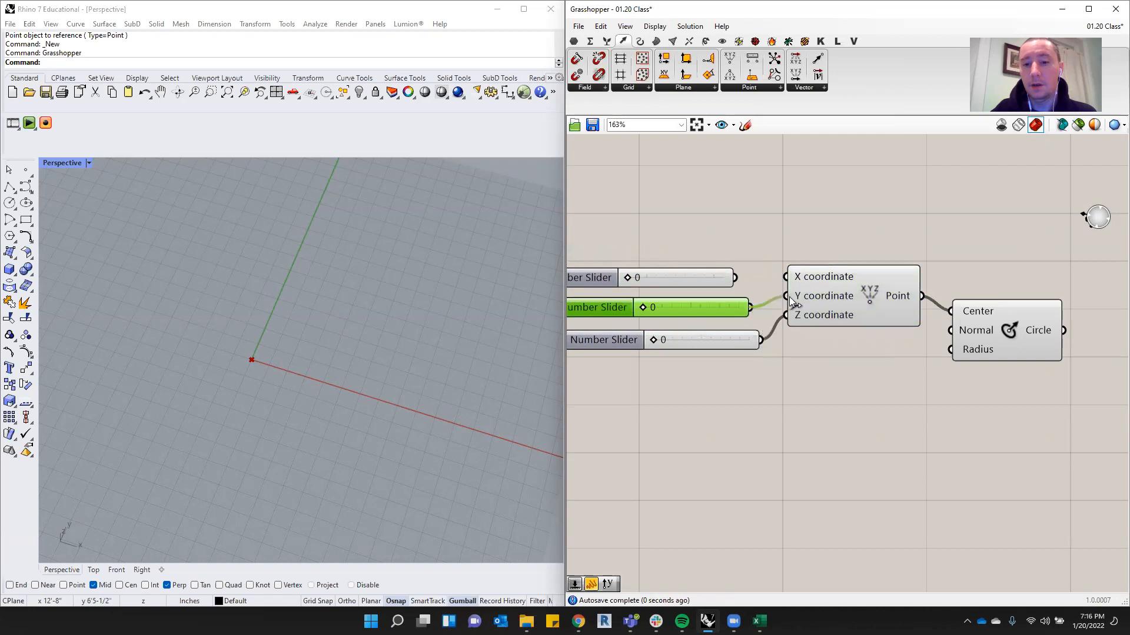
{"action": "left_click_drag", "start_coordinate": [735, 278], "coordinate": [786, 276]}
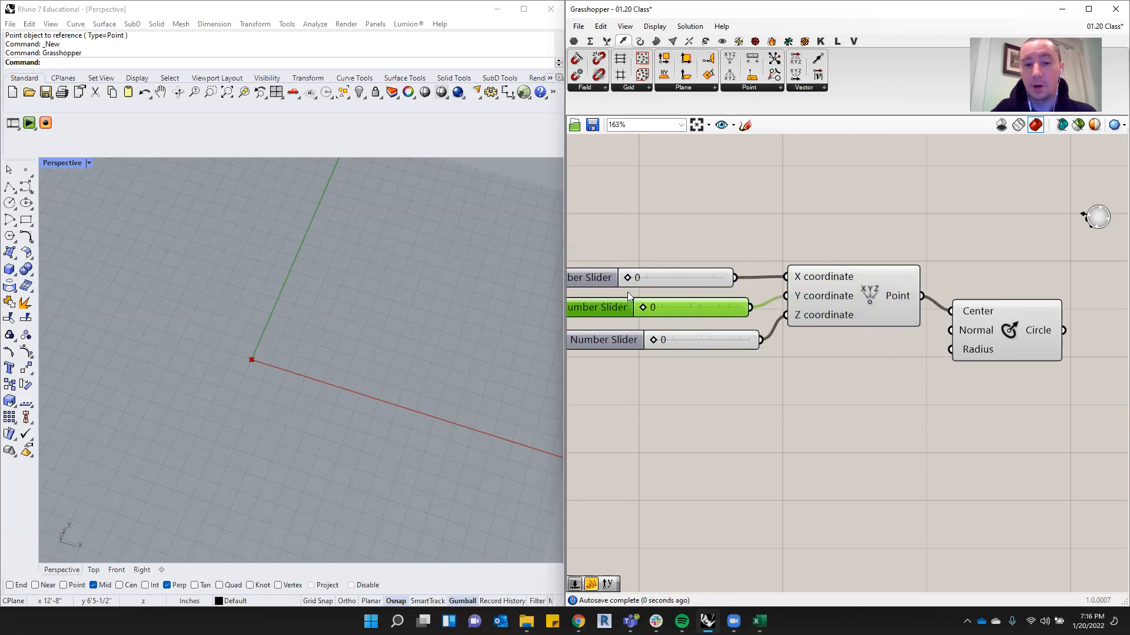
Set the X, Y and Z coordinate sliders to 20, 27 and 9, and nudge Construct Point slightly lower.
{"action": "left_click_drag", "start_coordinate": [629, 279], "coordinate": [662, 341]}
{"action": "left_click_drag", "start_coordinate": [868, 309], "coordinate": [872, 316]}
{"action": "left_click_drag", "start_coordinate": [684, 276], "coordinate": [701, 282]}
{"action": "left_click_drag", "start_coordinate": [841, 307], "coordinate": [842, 317]}
Place a copy of the Z slider below the others, connect it to the circle's Radius input, and reposition the circle component.
{"action": "left_click_drag", "start_coordinate": [999, 332], "coordinate": [996, 384]}
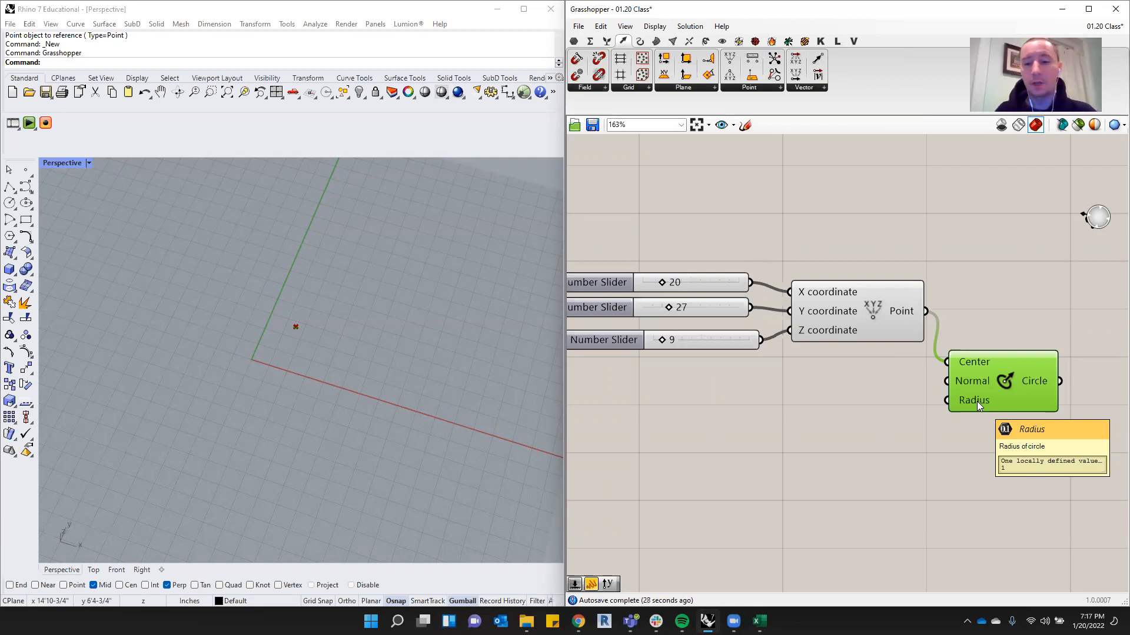
{"action": "left_click_drag", "start_coordinate": [981, 396], "coordinate": [985, 415]}
{"action": "left_click_drag", "start_coordinate": [602, 340], "coordinate": [667, 480]}
{"action": "key", "text": "ctrl+c"}
{"action": "key", "text": "ctrl+v"}
{"action": "left_click_drag", "start_coordinate": [810, 478], "coordinate": [940, 415]}
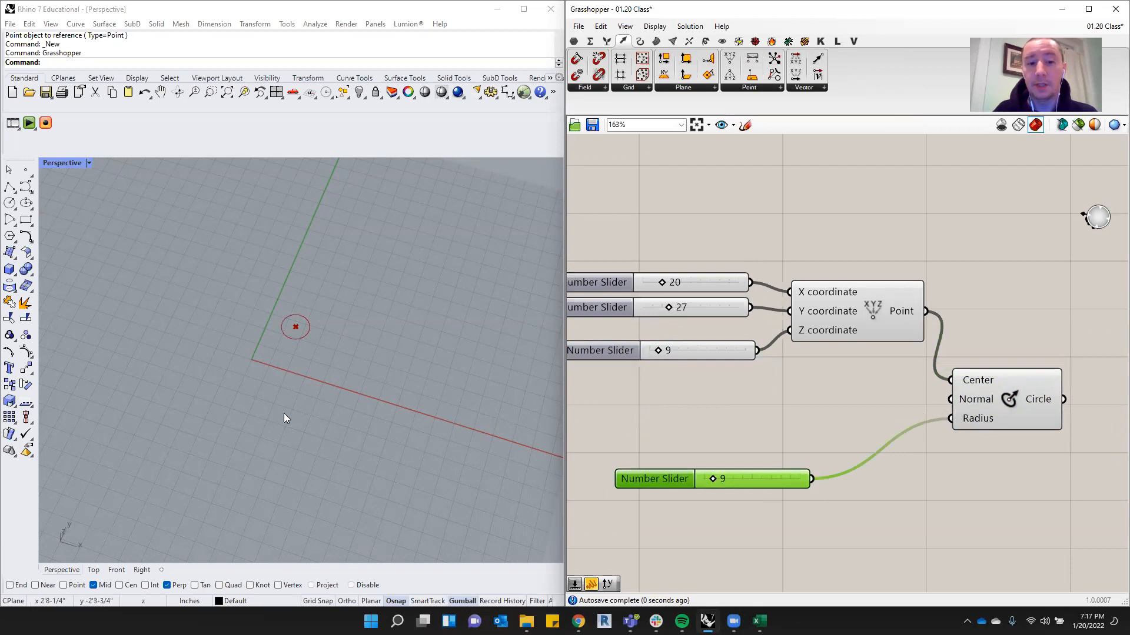
{"action": "left_click_drag", "start_coordinate": [1010, 415], "coordinate": [1018, 395]}
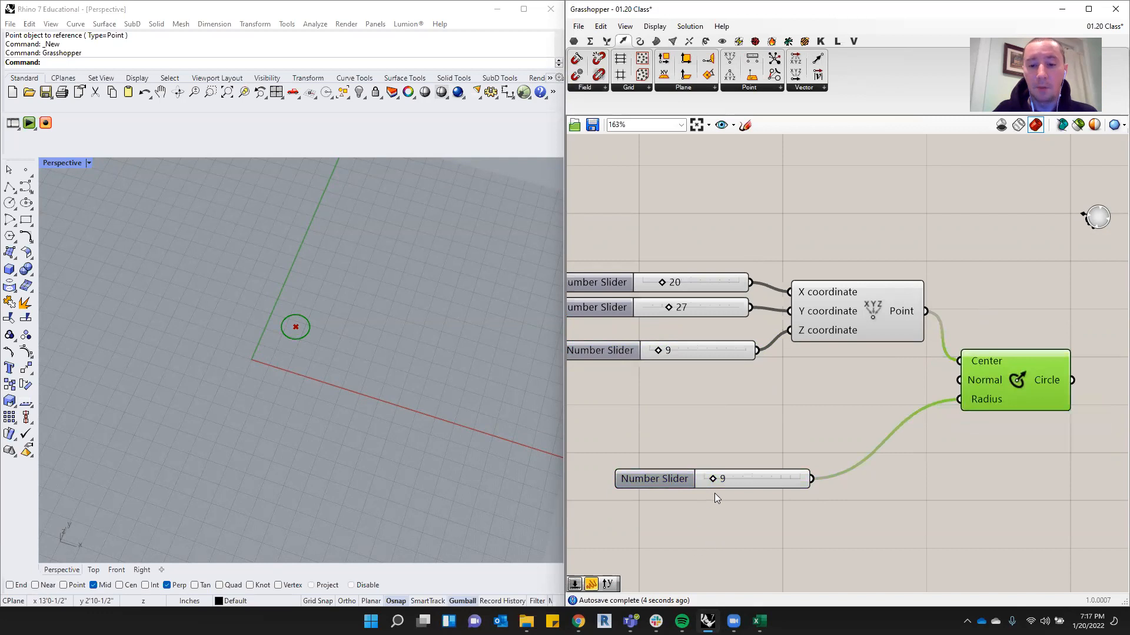
Set the radius slider to 39 and the X, Y and Z coordinate sliders to 16, 22 and 18.
{"action": "left_click_drag", "start_coordinate": [711, 478], "coordinate": [741, 477]}
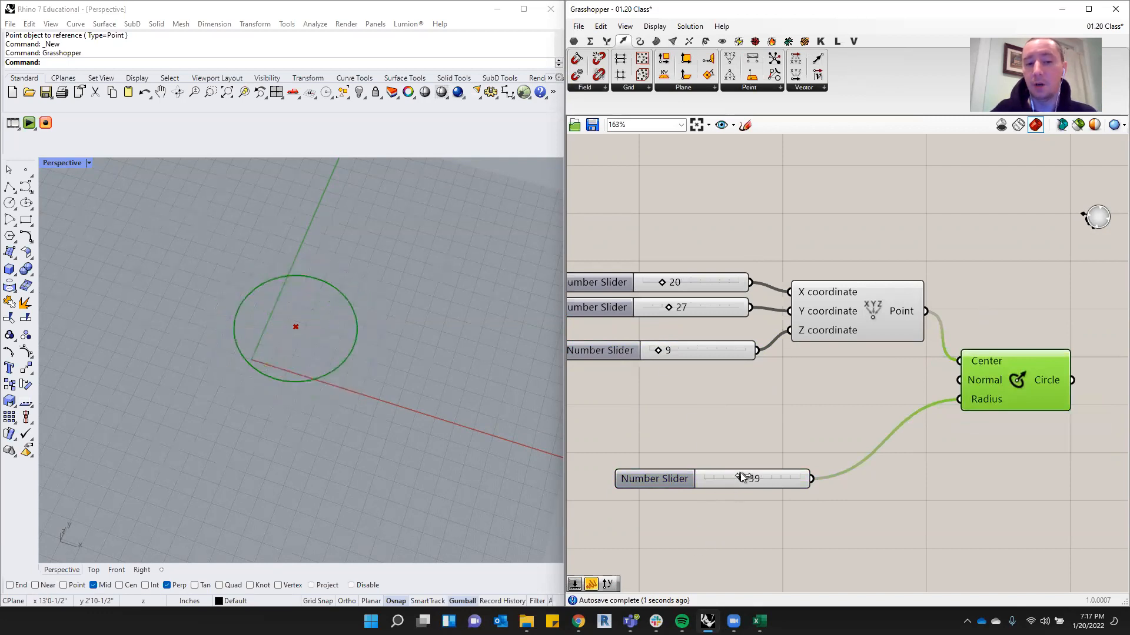
{"action": "left_click_drag", "start_coordinate": [657, 352], "coordinate": [667, 351]}
{"action": "mouse_move", "coordinate": [668, 307]}
{"action": "left_mouse_down"}
{"action": "mouse_move", "coordinate": [687, 305]}
{"action": "mouse_move", "coordinate": [657, 307]}
{"action": "mouse_move", "coordinate": [686, 283]}
{"action": "mouse_move", "coordinate": [658, 284]}
{"action": "mouse_move", "coordinate": [668, 311]}
{"action": "left_mouse_up"}
{"action": "left_click", "coordinate": [762, 234]}
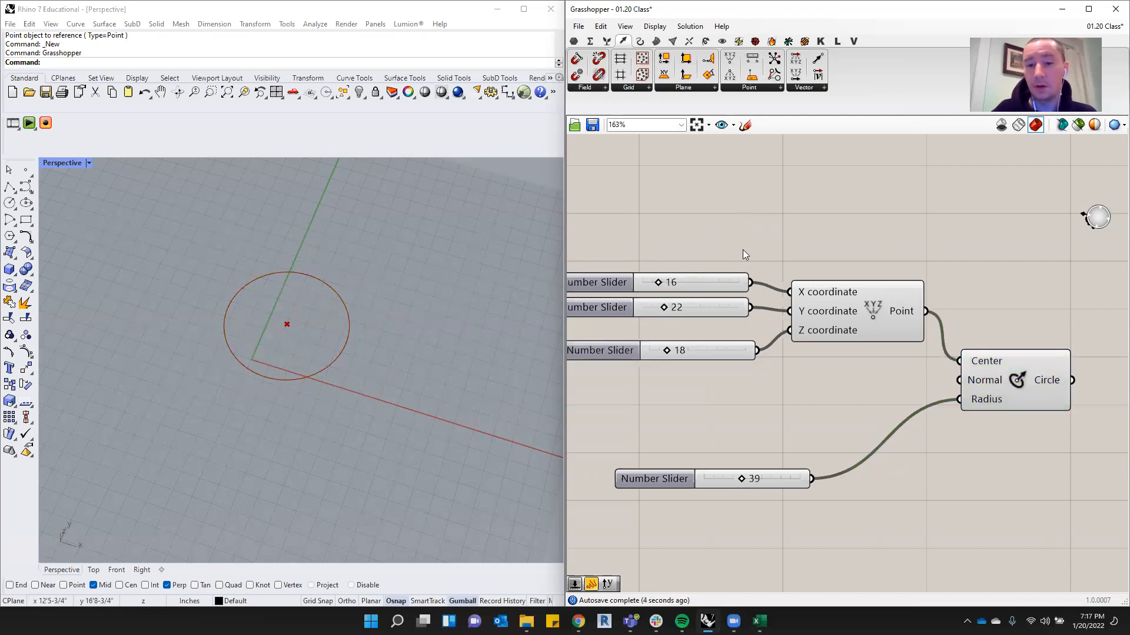
Move the radius slider nearer the coordinate sliders and set the radius to 38 and X, Y and Z to 28, 15 and 26.
{"action": "left_click_drag", "start_coordinate": [683, 478], "coordinate": [628, 427]}
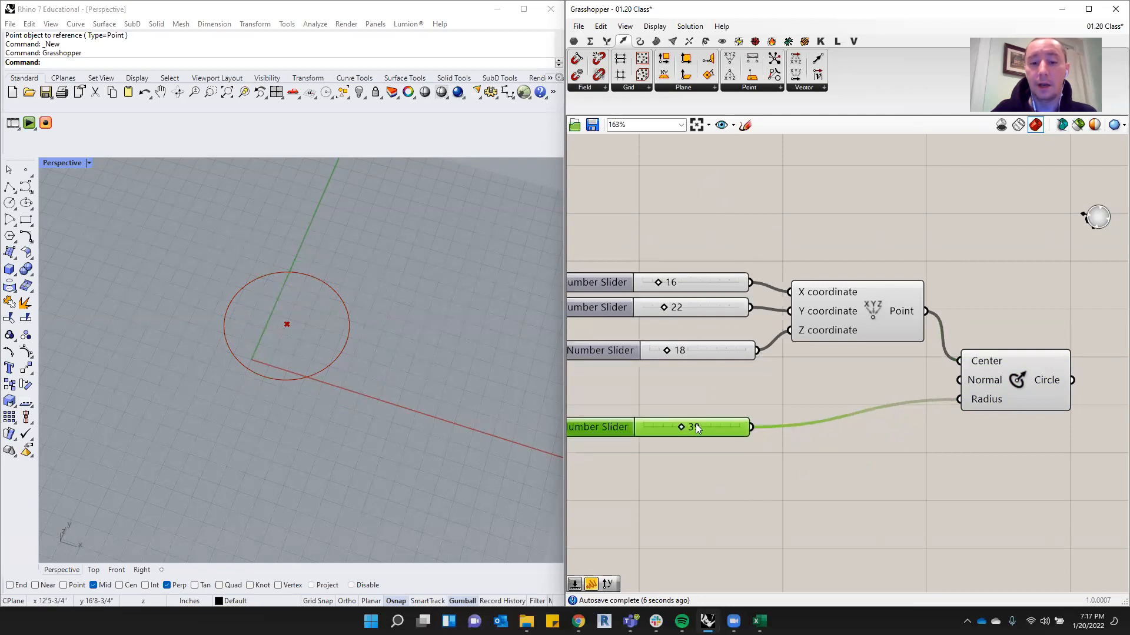
{"action": "scroll", "coordinate": [768, 443], "scroll_direction": "down", "scroll_amount": 2}
{"action": "scroll", "coordinate": [656, 425], "scroll_direction": "up", "scroll_amount": 2}
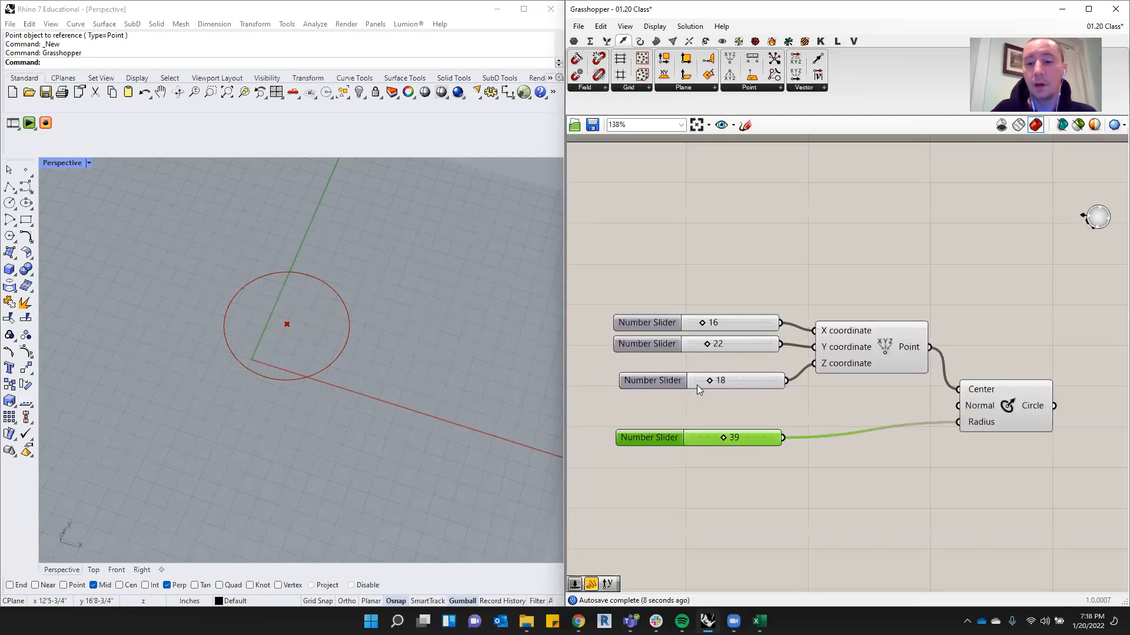
{"action": "left_click_drag", "start_coordinate": [724, 447], "coordinate": [723, 447]}
{"action": "left_click_drag", "start_coordinate": [707, 379], "coordinate": [712, 381]}
{"action": "left_click_drag", "start_coordinate": [708, 340], "coordinate": [704, 309]}
{"action": "left_click", "coordinate": [810, 297]}
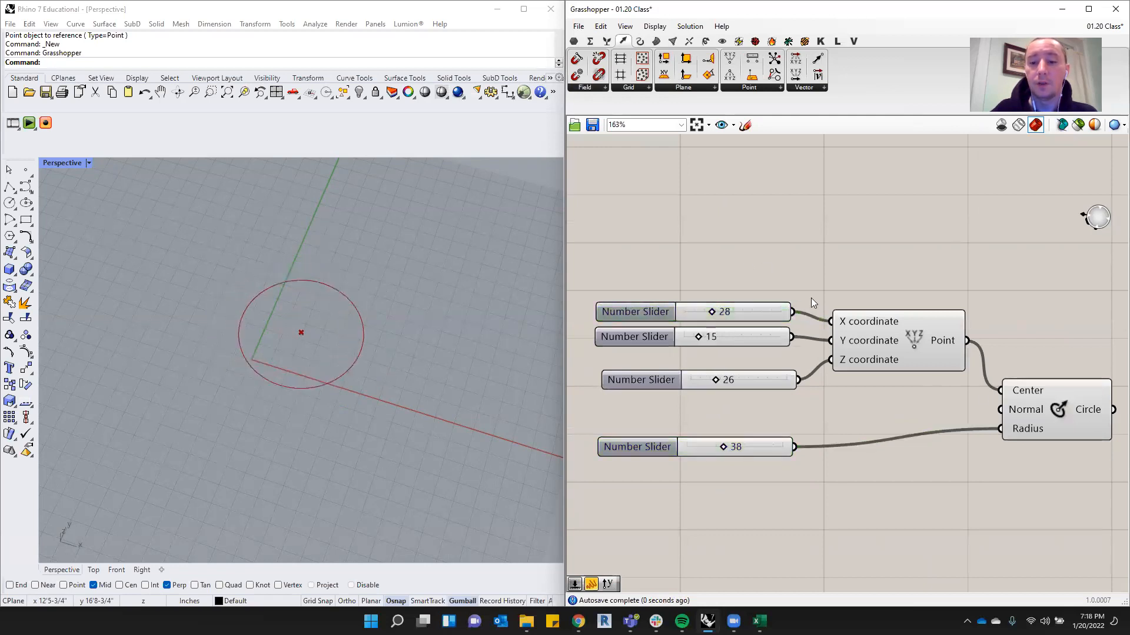
Move the radius slider well below the others and stack the three coordinate sliders in line with Construct Point's inputs.
{"action": "left_click_drag", "start_coordinate": [612, 447], "coordinate": [628, 528]}
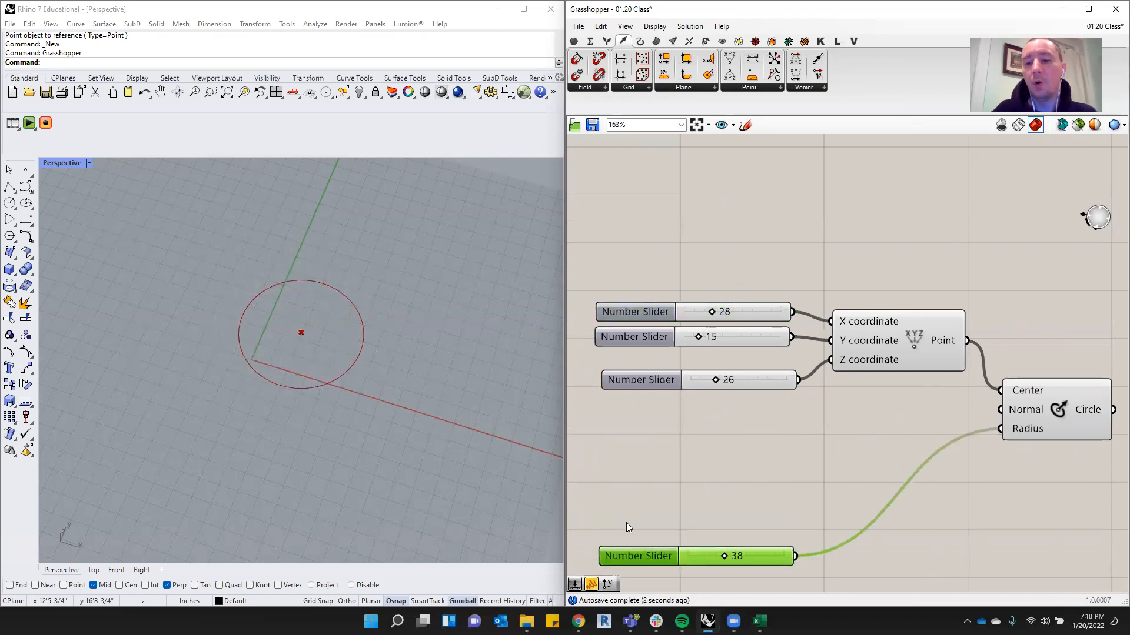
{"action": "left_click_drag", "start_coordinate": [871, 356], "coordinate": [867, 376]}
{"action": "mouse_move", "coordinate": [646, 347]}
{"action": "left_mouse_down"}
{"action": "mouse_move", "coordinate": [651, 369]}
{"action": "mouse_move", "coordinate": [659, 358]}
{"action": "left_mouse_up"}
{"action": "left_click_drag", "start_coordinate": [653, 313], "coordinate": [655, 342]}
{"action": "left_click_drag", "start_coordinate": [677, 300], "coordinate": [638, 375]}
{"action": "left_click", "coordinate": [683, 277]}
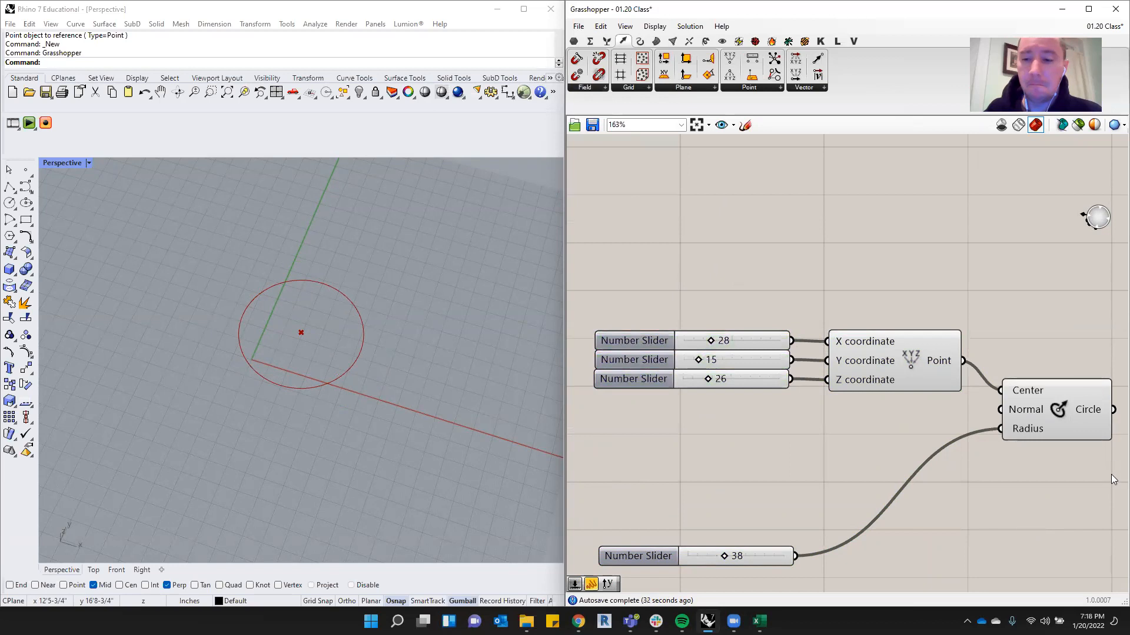
Lower the circle component and add a Unit X vector component to the left of its Normal input.
{"action": "left_click_drag", "start_coordinate": [1032, 405], "coordinate": [1015, 441]}
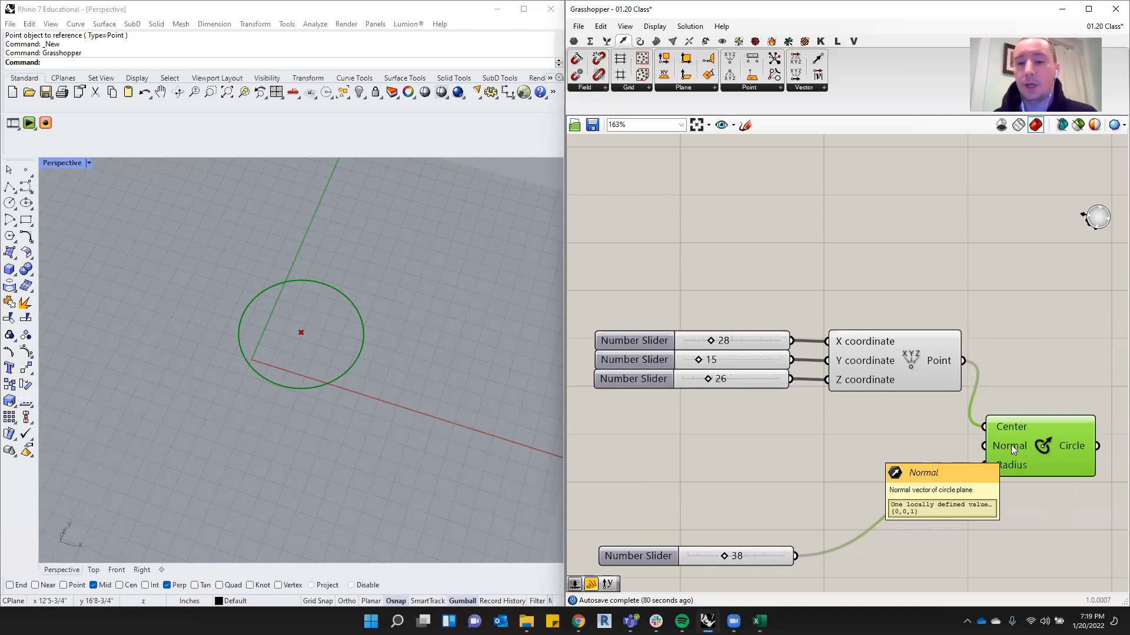
{"action": "left_click", "coordinate": [859, 228]}
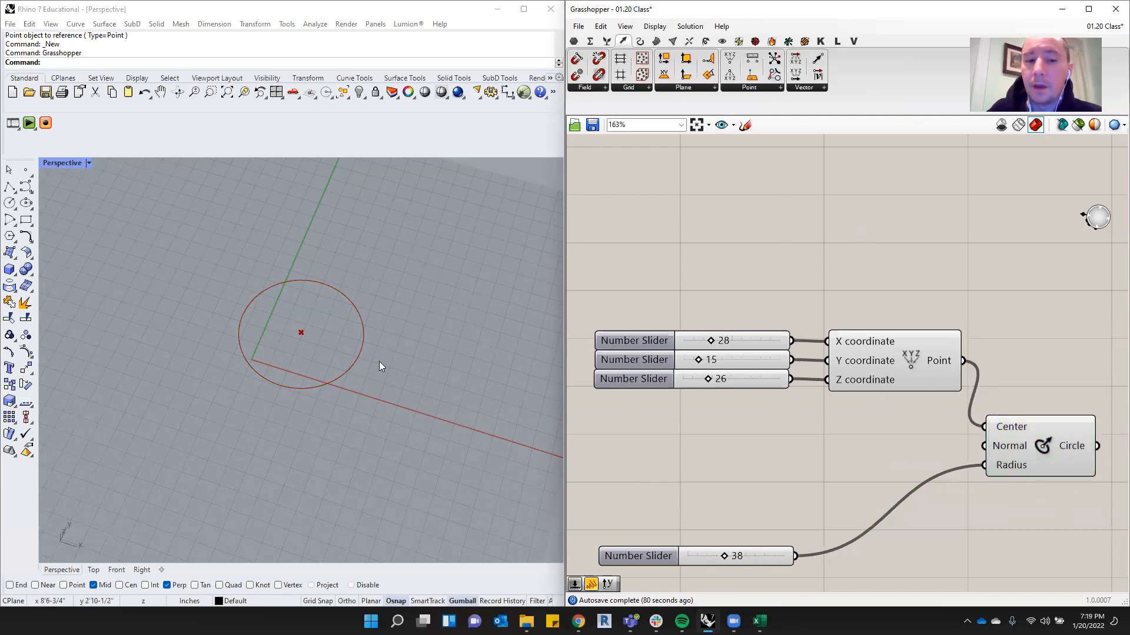
{"action": "left_click", "coordinate": [806, 89]}
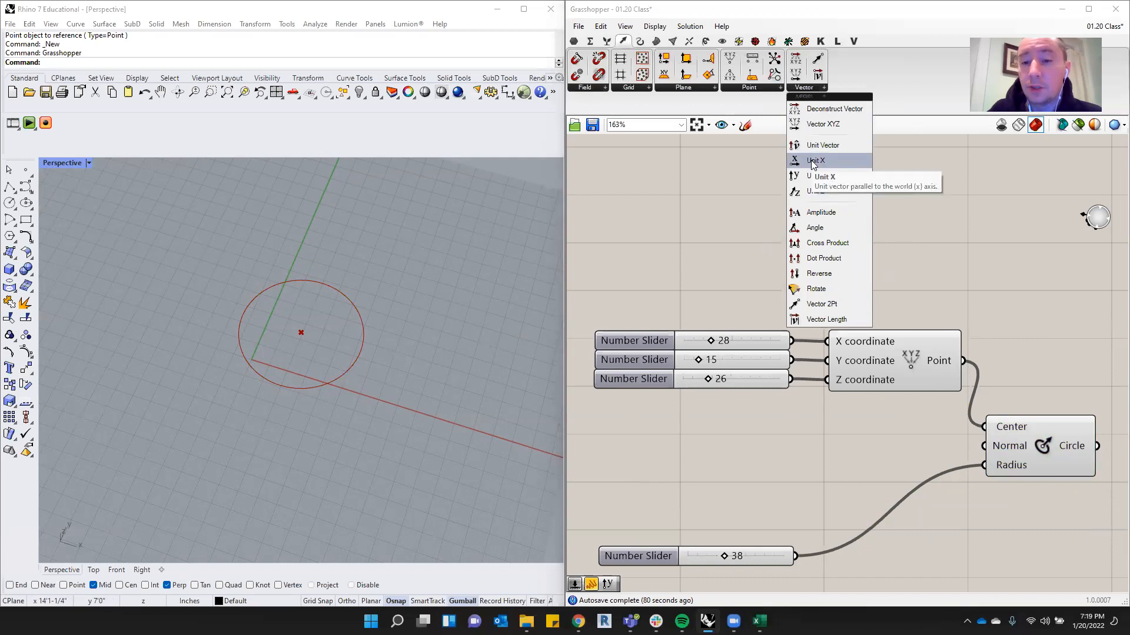
{"action": "left_click_drag", "start_coordinate": [812, 162], "coordinate": [821, 187]}
{"action": "left_click_drag", "start_coordinate": [783, 526], "coordinate": [757, 468]}
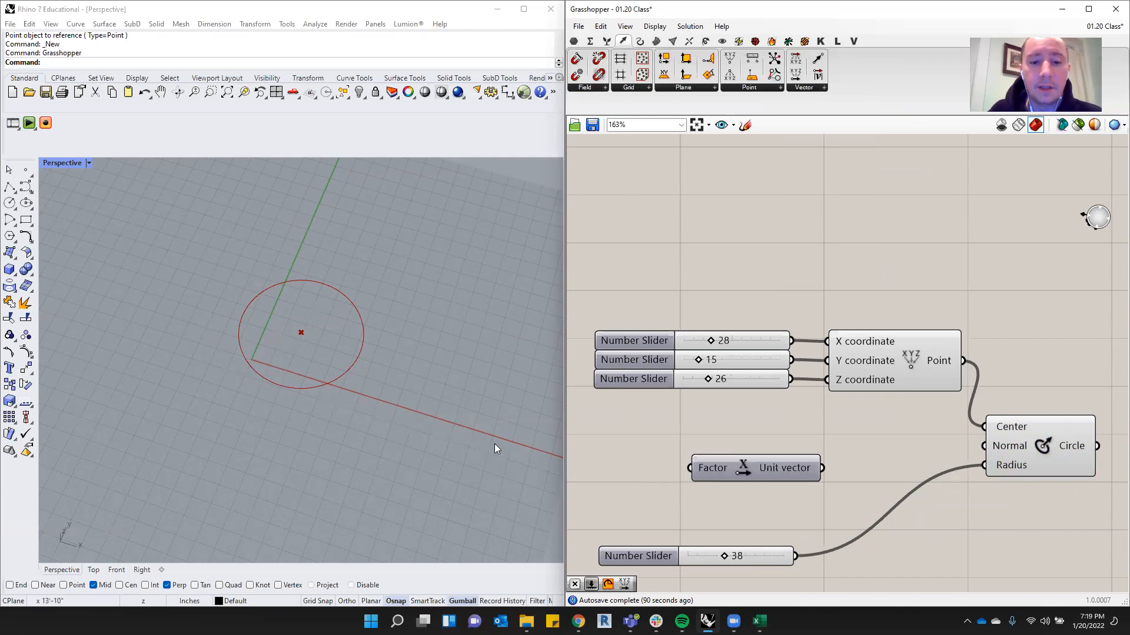
{"action": "left_click_drag", "start_coordinate": [742, 469], "coordinate": [770, 448]}
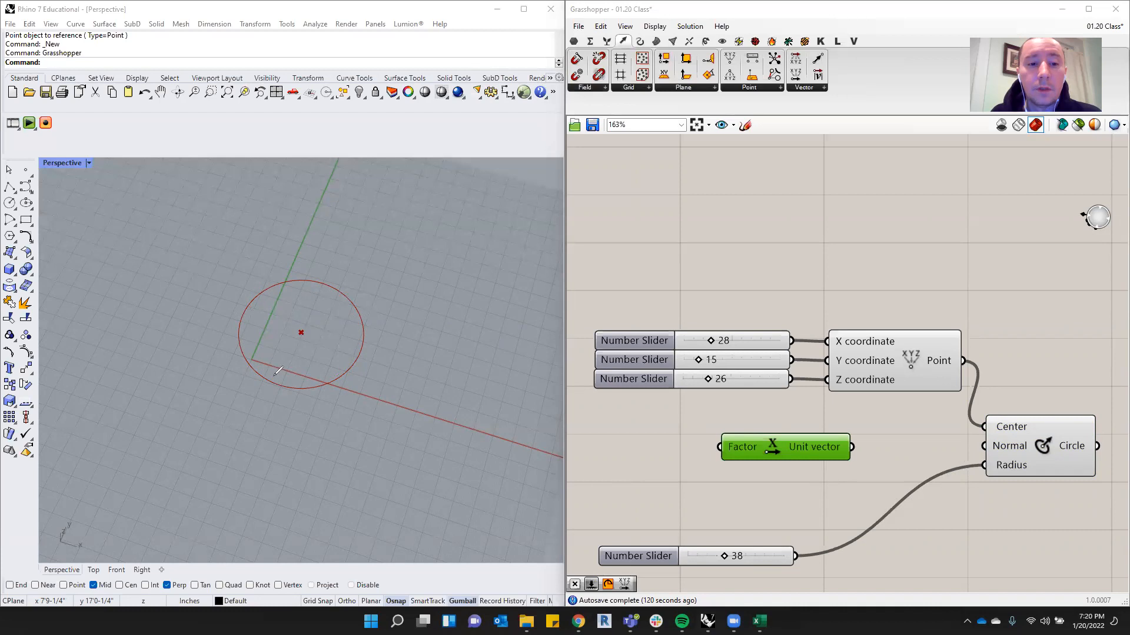
Annotate the circle in the Perspective viewport with freehand purple arrows, curved ones over the circle and straight ones roughly along the axes.
{"action": "left_click_drag", "start_coordinate": [326, 283], "coordinate": [333, 293]}
{"action": "mouse_move", "coordinate": [318, 243]}
{"action": "left_mouse_down"}
{"action": "mouse_move", "coordinate": [346, 180]}
{"action": "mouse_move", "coordinate": [334, 184]}
{"action": "mouse_move", "coordinate": [349, 196]}
{"action": "left_mouse_up"}
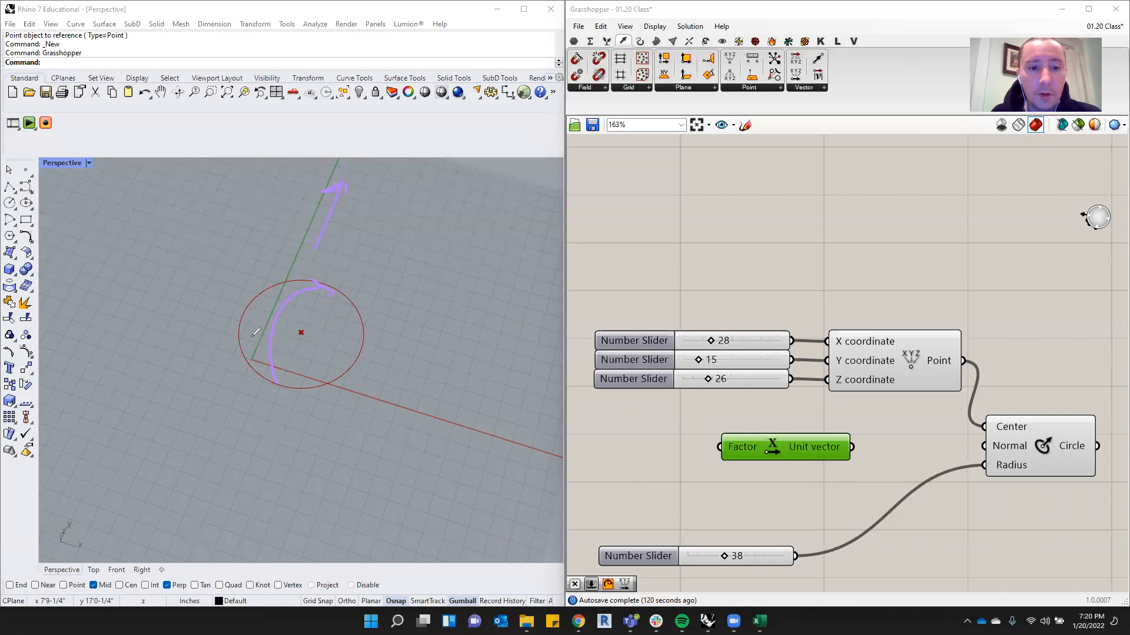
{"action": "mouse_move", "coordinate": [243, 318]}
{"action": "left_mouse_down"}
{"action": "mouse_move", "coordinate": [329, 297]}
{"action": "mouse_move", "coordinate": [355, 321]}
{"action": "mouse_move", "coordinate": [344, 327]}
{"action": "mouse_move", "coordinate": [402, 354]}
{"action": "mouse_move", "coordinate": [377, 371]}
{"action": "left_mouse_up"}
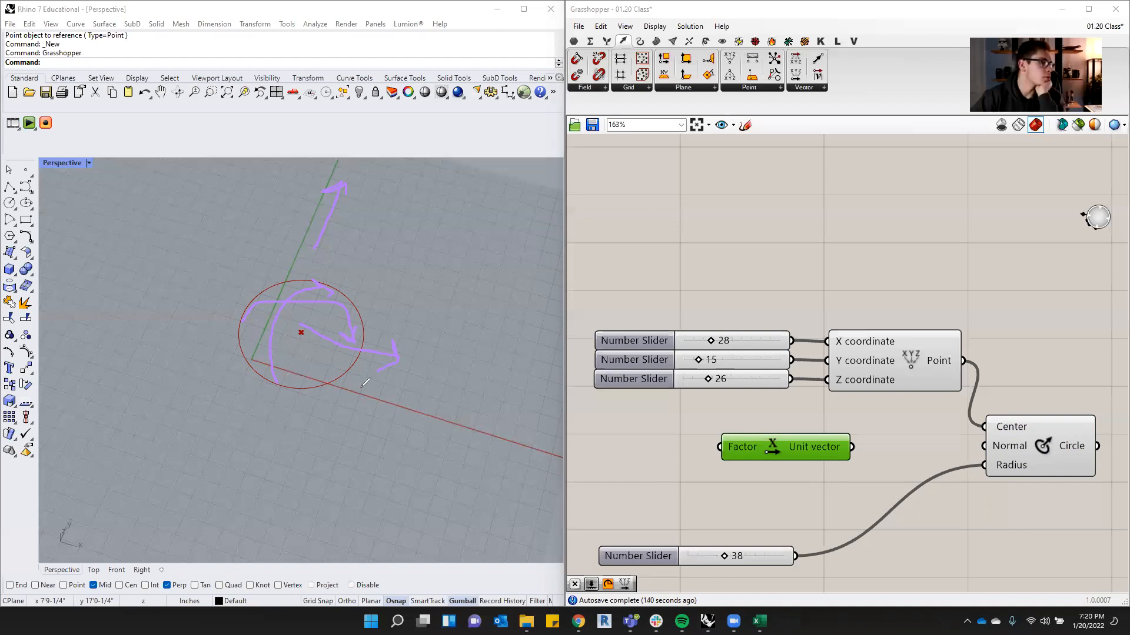
{"action": "mouse_move", "coordinate": [293, 314]}
{"action": "left_mouse_down"}
{"action": "mouse_move", "coordinate": [393, 357]}
{"action": "mouse_move", "coordinate": [370, 369]}
{"action": "left_mouse_up"}
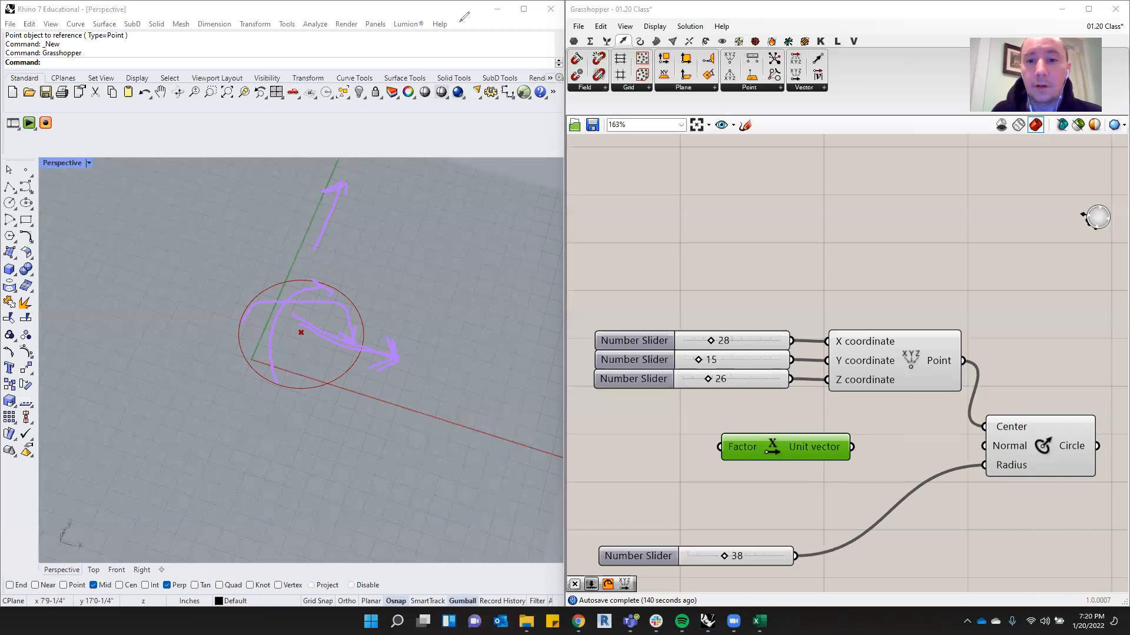
Connect the Unit X vector to the circle's Normal input and view the reoriented circle from a lower angle.
{"action": "left_click_drag", "start_coordinate": [852, 447], "coordinate": [984, 446]}
{"action": "right_click_drag", "start_coordinate": [419, 371], "coordinate": [347, 315]}
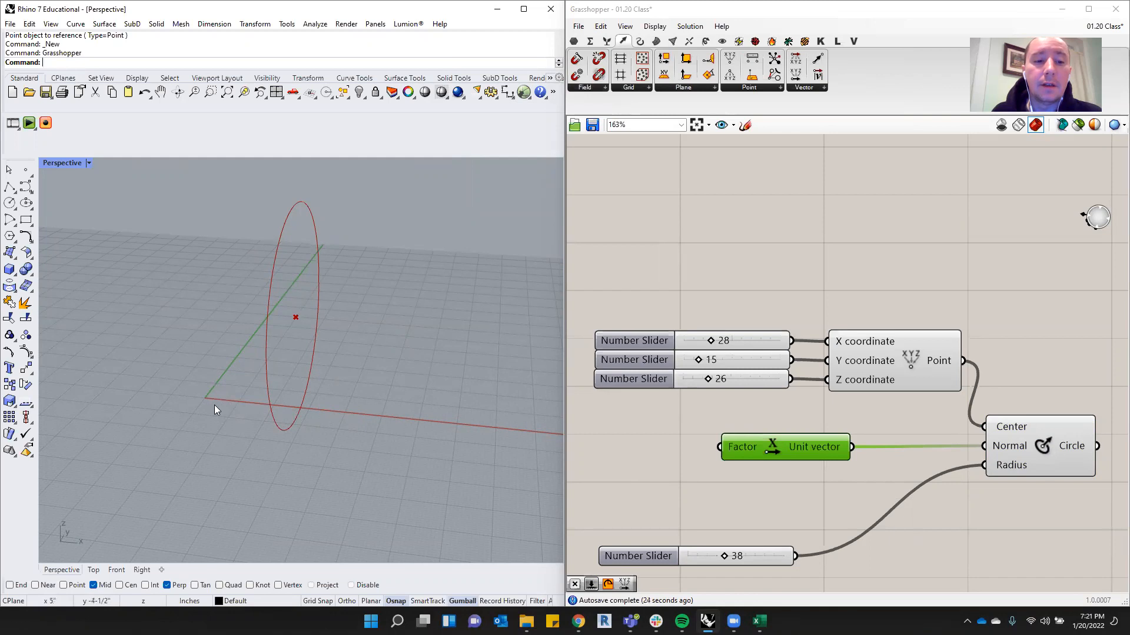
{"action": "right_click_drag", "start_coordinate": [259, 396], "coordinate": [323, 314]}
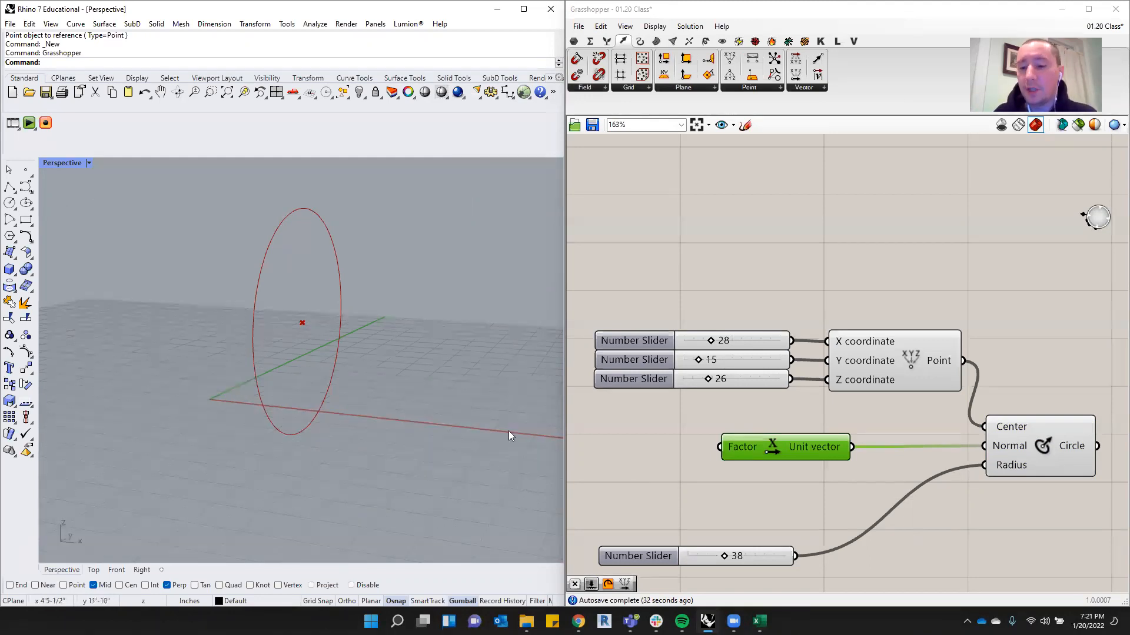
Shift the Unit X component closer to the circle component and raise the circle component slightly.
{"action": "mouse_move", "coordinate": [1012, 448]}
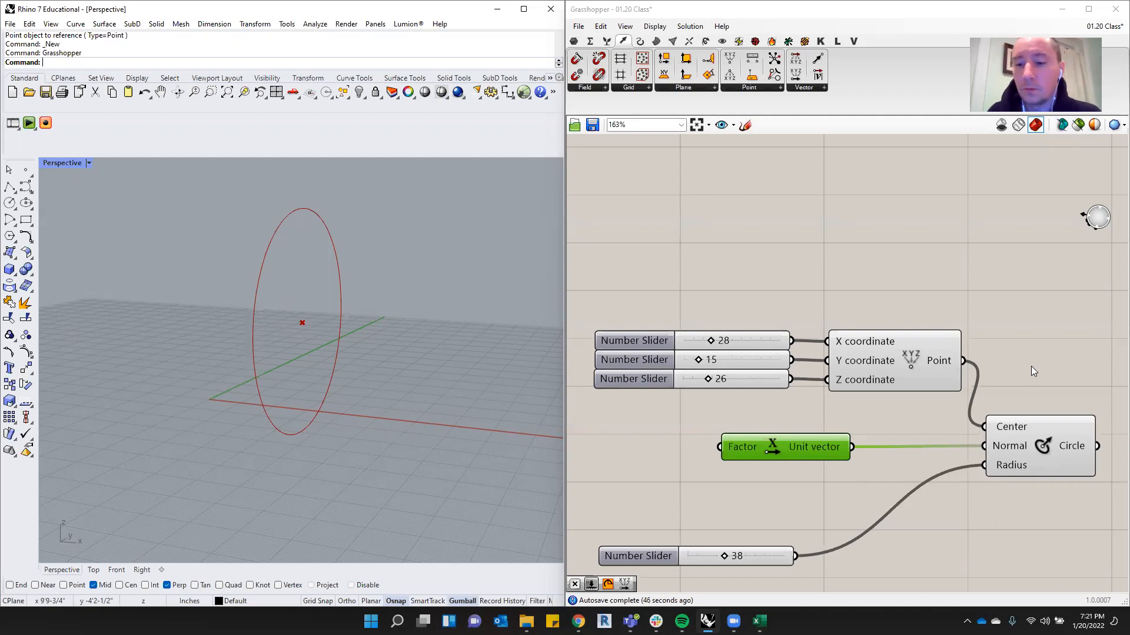
{"action": "left_click_drag", "start_coordinate": [1055, 457], "coordinate": [1045, 462]}
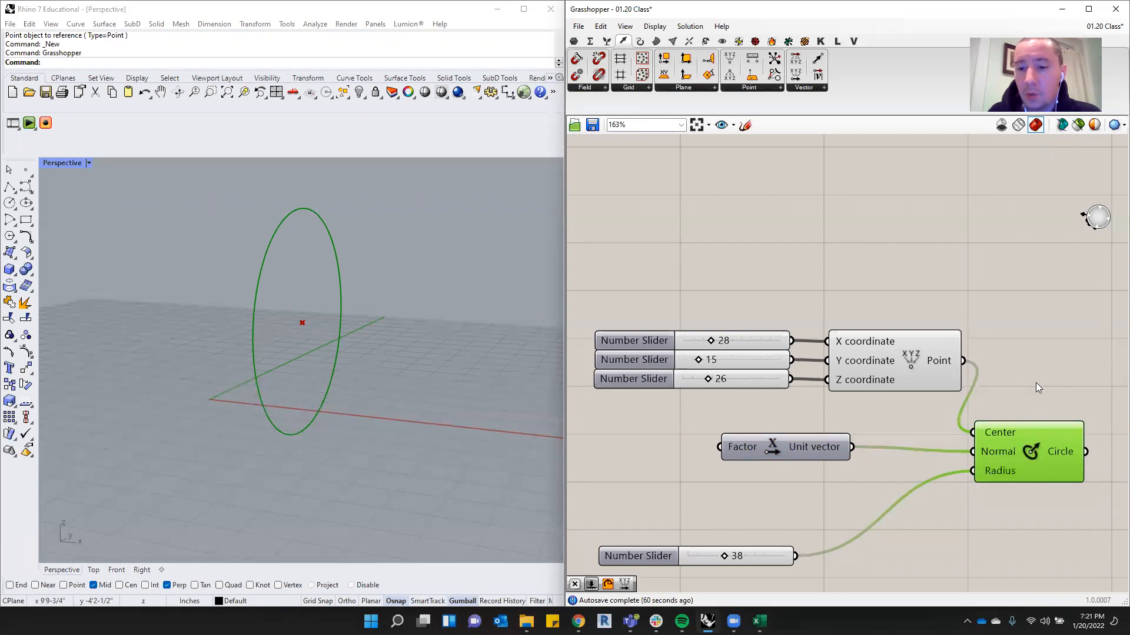
{"action": "left_click_drag", "start_coordinate": [1037, 439], "coordinate": [1043, 434]}
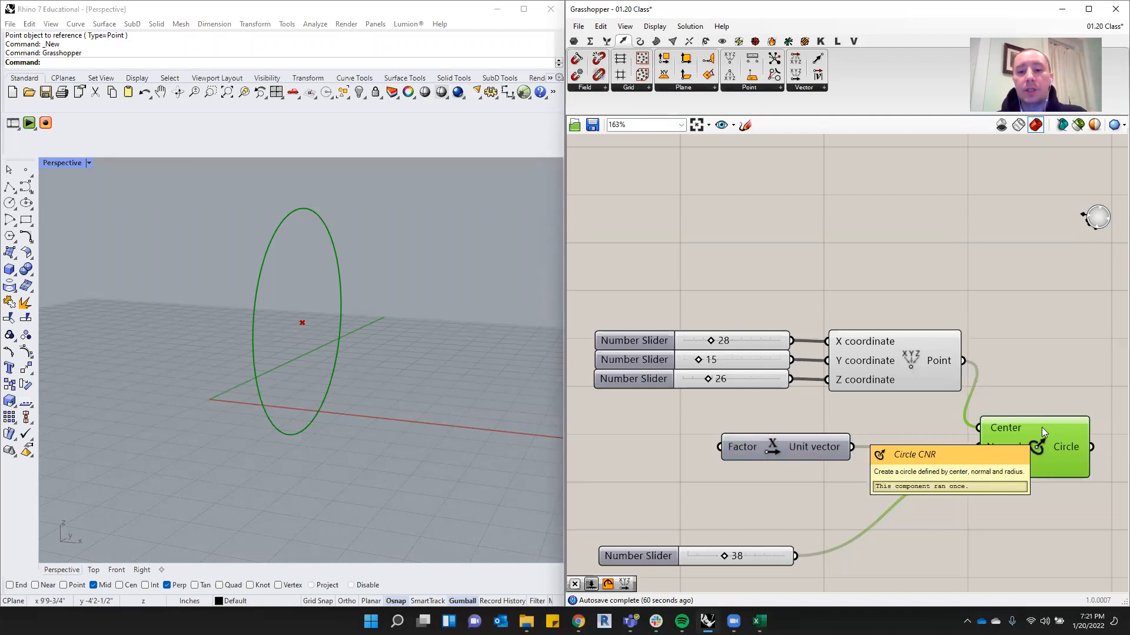
{"action": "left_click_drag", "start_coordinate": [836, 452], "coordinate": [883, 452]}
{"action": "left_click_drag", "start_coordinate": [1025, 437], "coordinate": [1031, 422]}
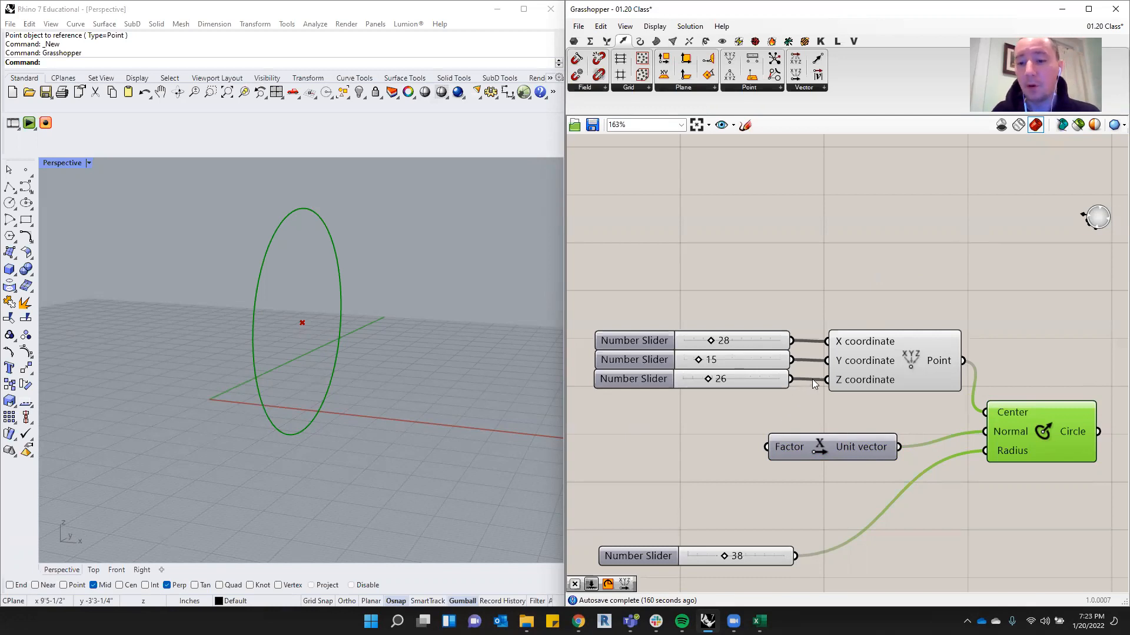
{"action": "left_click_drag", "start_coordinate": [1059, 424], "coordinate": [1067, 413]}
Compact the layout by bringing the coordinate group, Unit X and radius slider together just left of the circle component.
{"action": "scroll", "coordinate": [771, 457], "scroll_direction": "down", "scroll_amount": 1}
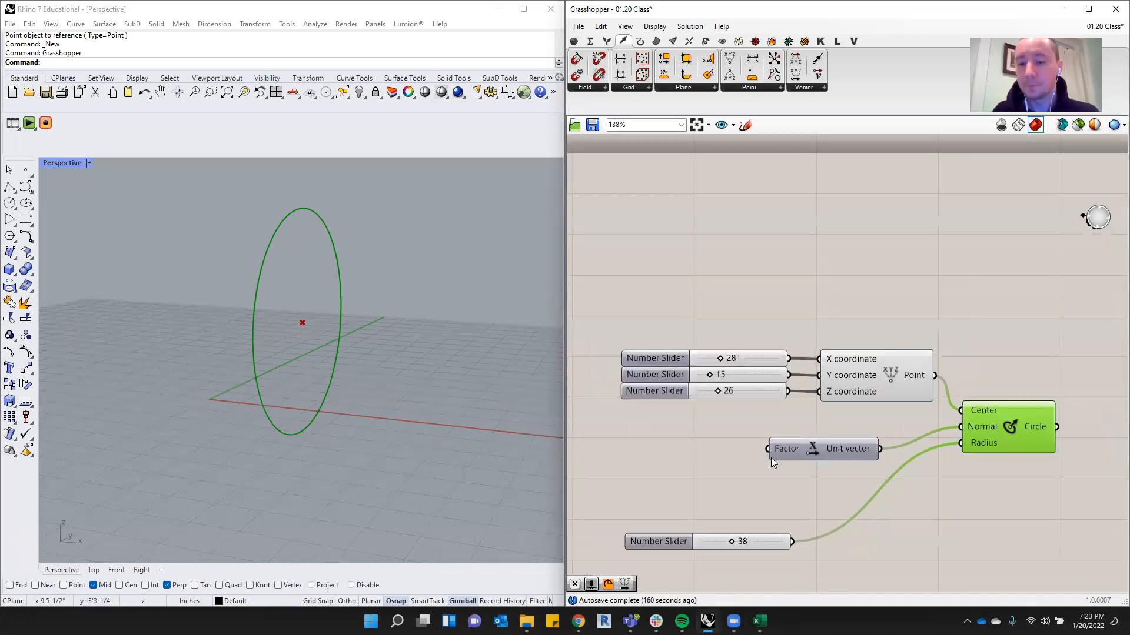
{"action": "left_click_drag", "start_coordinate": [868, 282], "coordinate": [716, 397]}
{"action": "left_click_drag", "start_coordinate": [884, 380], "coordinate": [872, 376]}
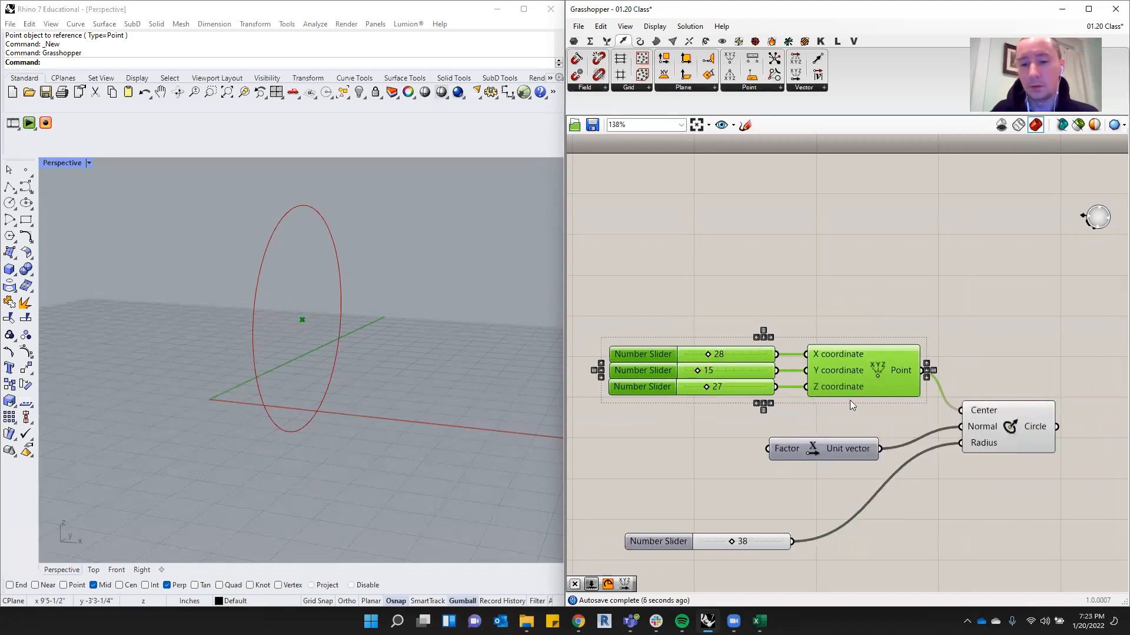
{"action": "left_click_drag", "start_coordinate": [828, 446], "coordinate": [872, 423]}
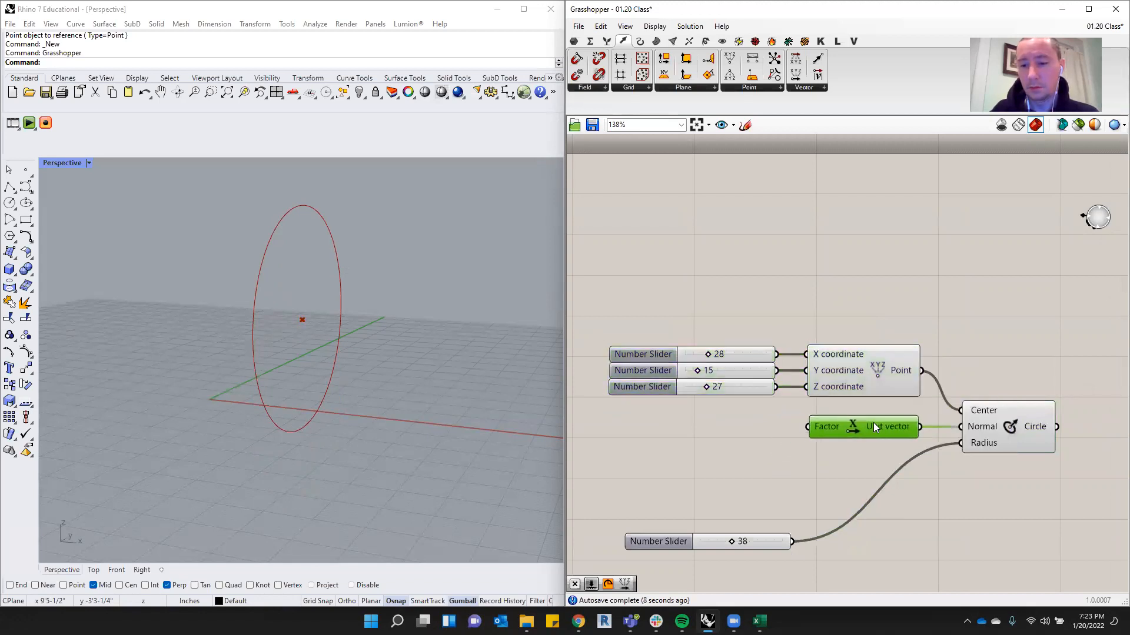
{"action": "left_click_drag", "start_coordinate": [776, 535], "coordinate": [903, 463]}
{"action": "left_click", "coordinate": [937, 303]}
{"action": "left_click", "coordinate": [1012, 406]}
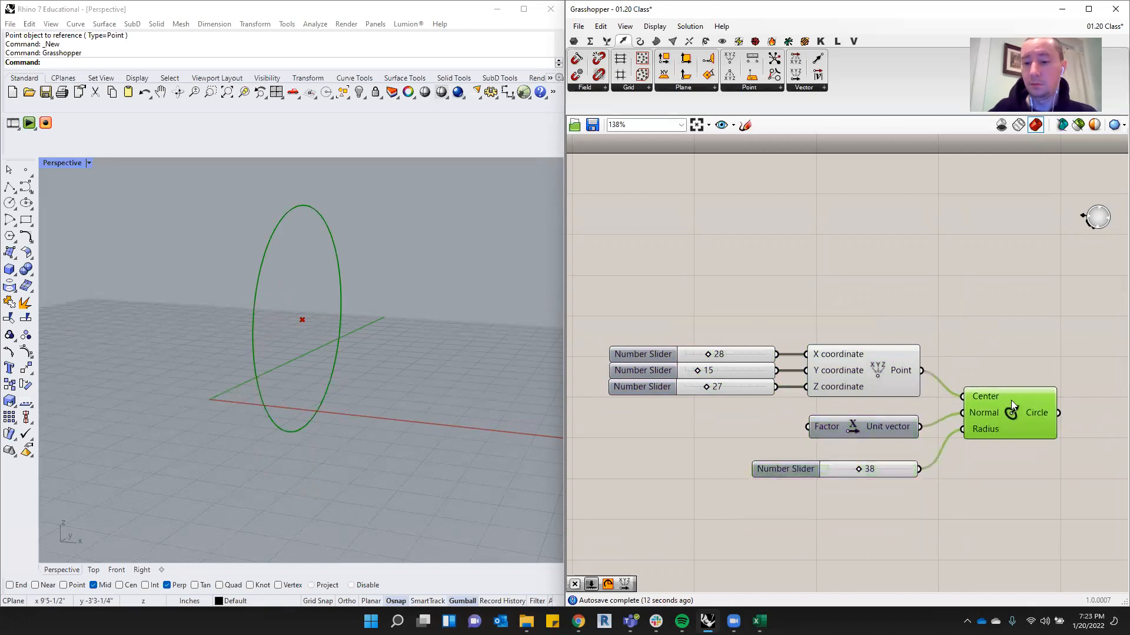
{"action": "left_click", "coordinate": [1004, 341]}
{"action": "scroll", "coordinate": [755, 200], "scroll_direction": "down", "scroll_amount": 2}
{"action": "scroll", "coordinate": [778, 382], "scroll_direction": "up", "scroll_amount": 2}
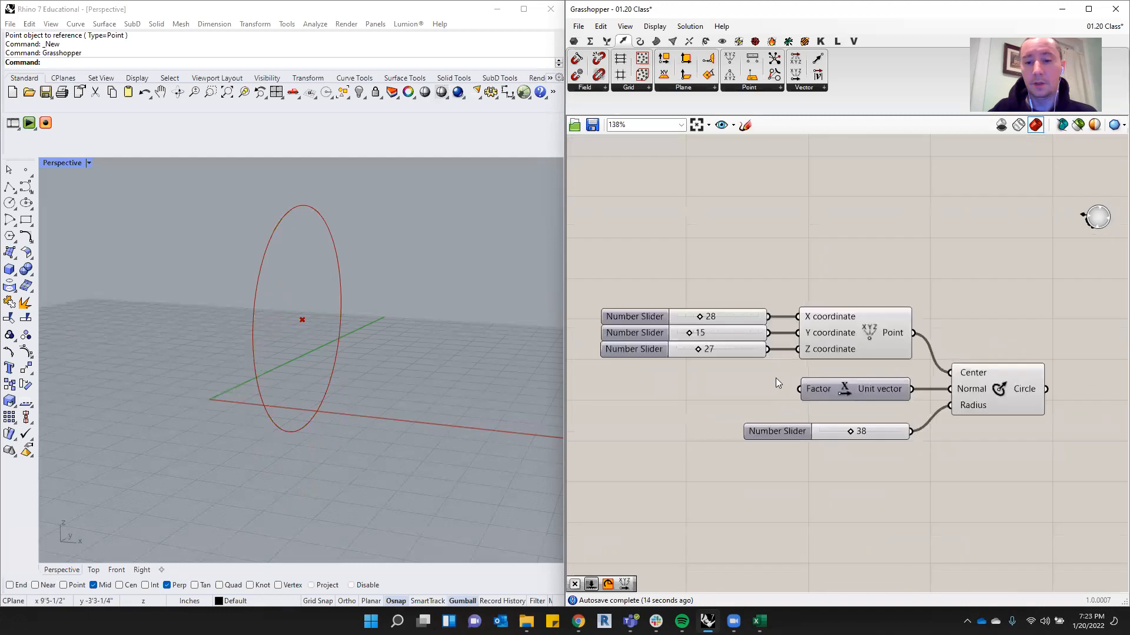
{"action": "mouse_move", "coordinate": [972, 406]}
{"action": "left_mouse_down"}
{"action": "mouse_move", "coordinate": [1005, 377]}
{"action": "mouse_move", "coordinate": [976, 393]}
{"action": "left_mouse_up"}
Set the X, Y and Z coordinate sliders to 25, 43 and 26 and the radius slider to 40.
{"action": "left_click_drag", "start_coordinate": [700, 317], "coordinate": [697, 350]}
{"action": "left_click", "coordinate": [697, 343]}
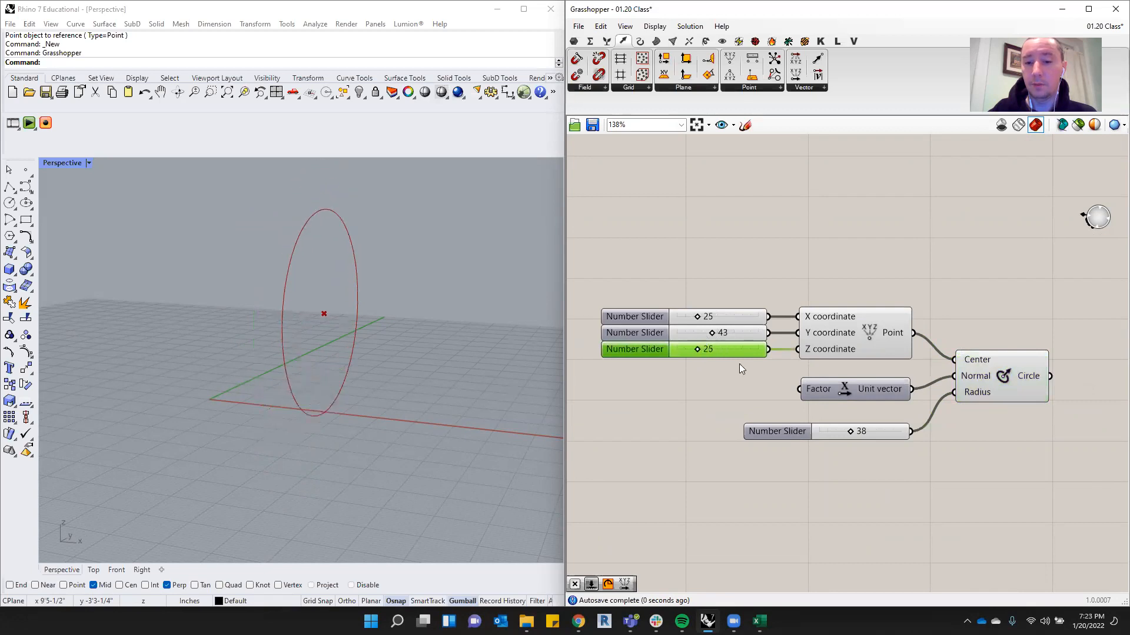
{"action": "mouse_move", "coordinate": [849, 432]}
{"action": "left_mouse_down"}
{"action": "mouse_move", "coordinate": [869, 433]}
{"action": "mouse_move", "coordinate": [848, 435]}
{"action": "left_mouse_up"}
{"action": "scroll", "coordinate": [190, 276], "scroll_direction": "down", "scroll_amount": 3}
{"action": "scroll", "coordinate": [262, 297], "scroll_direction": "up", "scroll_amount": 2}
Duplicate the whole circle definition with its sliders and place the second set directly above the other.
{"action": "left_click_drag", "start_coordinate": [1047, 267], "coordinate": [704, 493]}
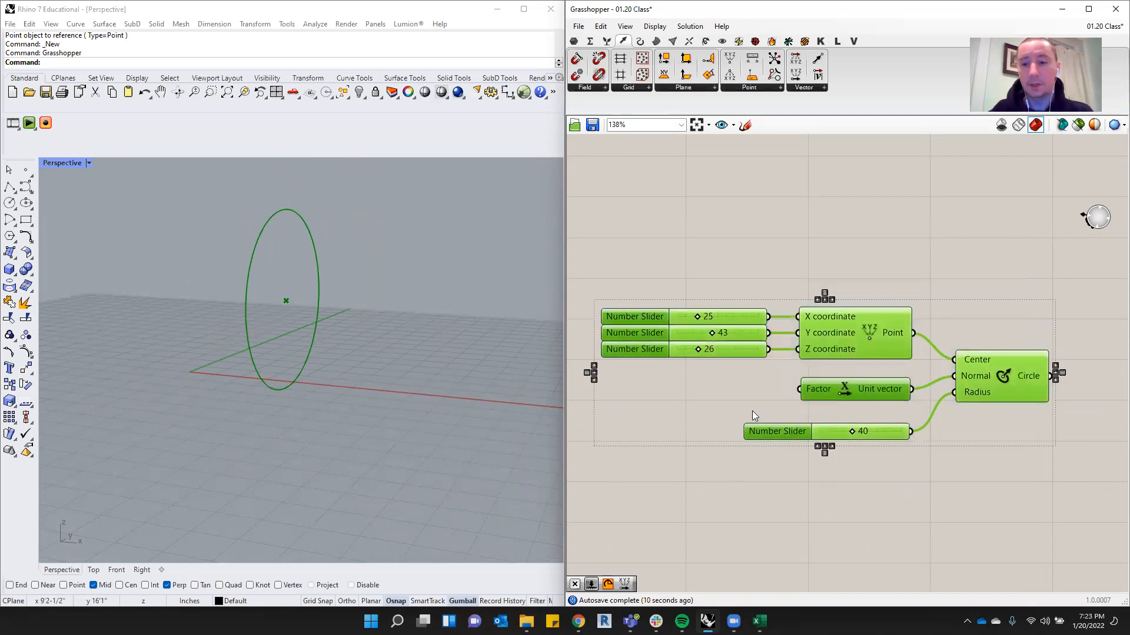
{"action": "key", "text": "ctrl+c"}
{"action": "key", "text": "ctrl+v"}
{"action": "scroll", "coordinate": [959, 424], "scroll_direction": "down", "scroll_amount": 2}
{"action": "left_click_drag", "start_coordinate": [986, 389], "coordinate": [986, 289]}
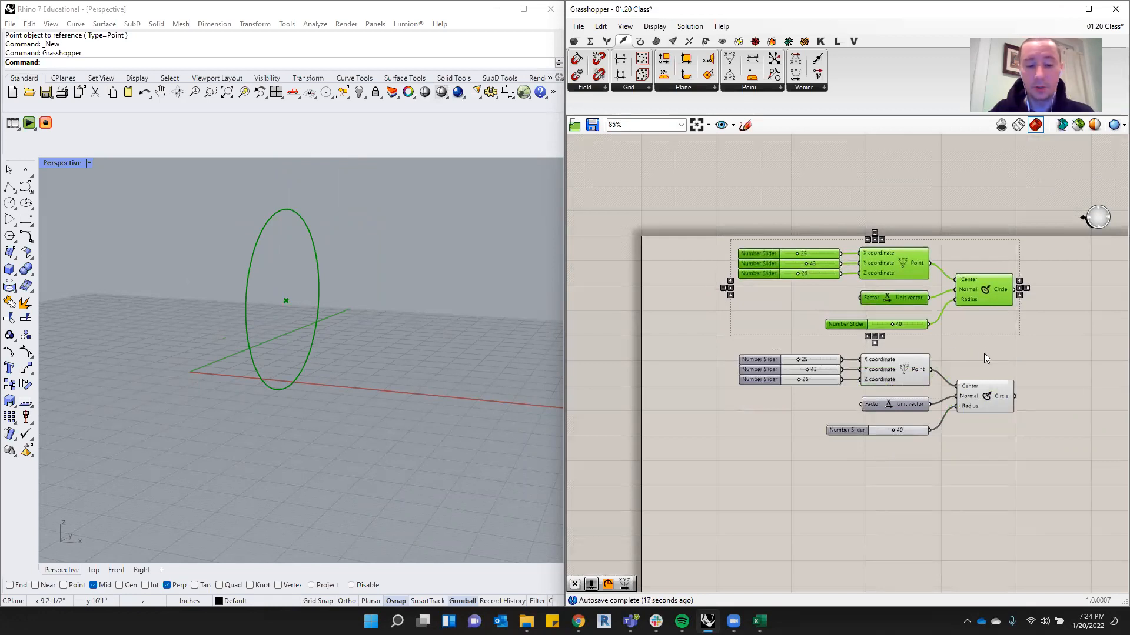
{"action": "left_click", "coordinate": [995, 340]}
Set the upper circle's radius to 68 and X, Y, Z to 92, 92 and 35, and the lower circle's X to 15.
{"action": "left_click_drag", "start_coordinate": [893, 325], "coordinate": [907, 324]}
{"action": "left_click_drag", "start_coordinate": [798, 273], "coordinate": [841, 259]}
{"action": "right_click_drag", "start_coordinate": [426, 357], "coordinate": [279, 349]}
{"action": "left_click", "coordinate": [785, 350]}
{"action": "left_click_drag", "start_coordinate": [785, 350], "coordinate": [777, 349]}
{"action": "right_click_drag", "start_coordinate": [283, 380], "coordinate": [436, 387]}
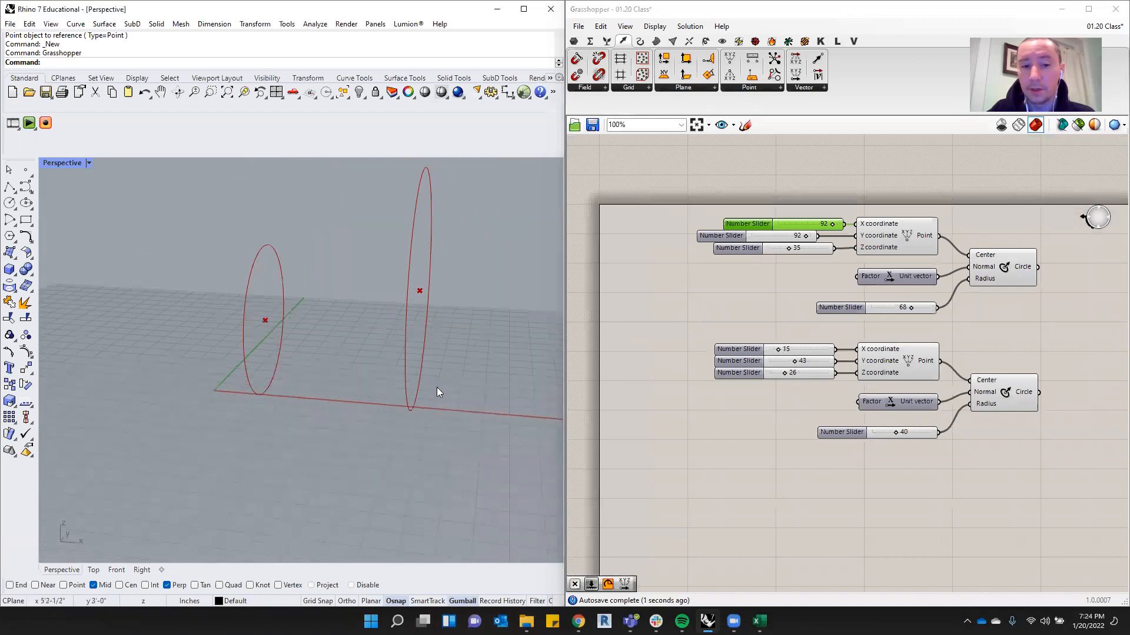
Add a Loft surface component to the right of the two circle components, midway between them.
{"action": "scroll", "coordinate": [743, 436], "scroll_direction": "down", "scroll_amount": 2}
{"action": "scroll", "coordinate": [907, 426], "scroll_direction": "up", "scroll_amount": 2}
{"action": "scroll", "coordinate": [542, 415], "scroll_direction": "down", "scroll_amount": 4}
{"action": "scroll", "coordinate": [1106, 410], "scroll_direction": "up", "scroll_amount": 2}
{"action": "left_click", "coordinate": [954, 315]}
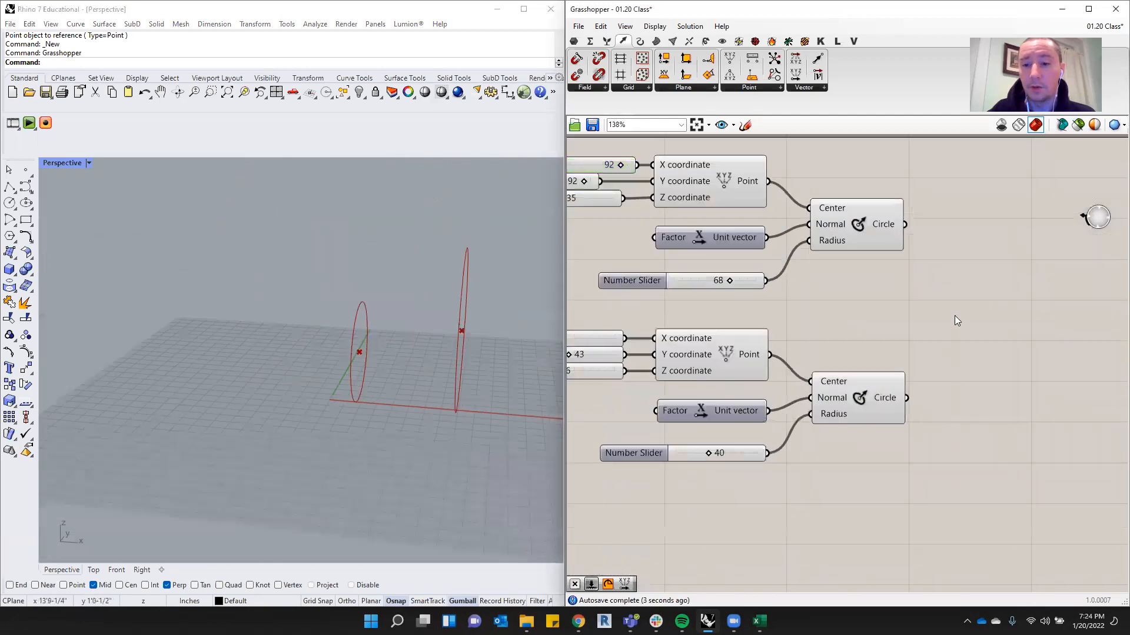
{"action": "double_click", "coordinate": [954, 315]}
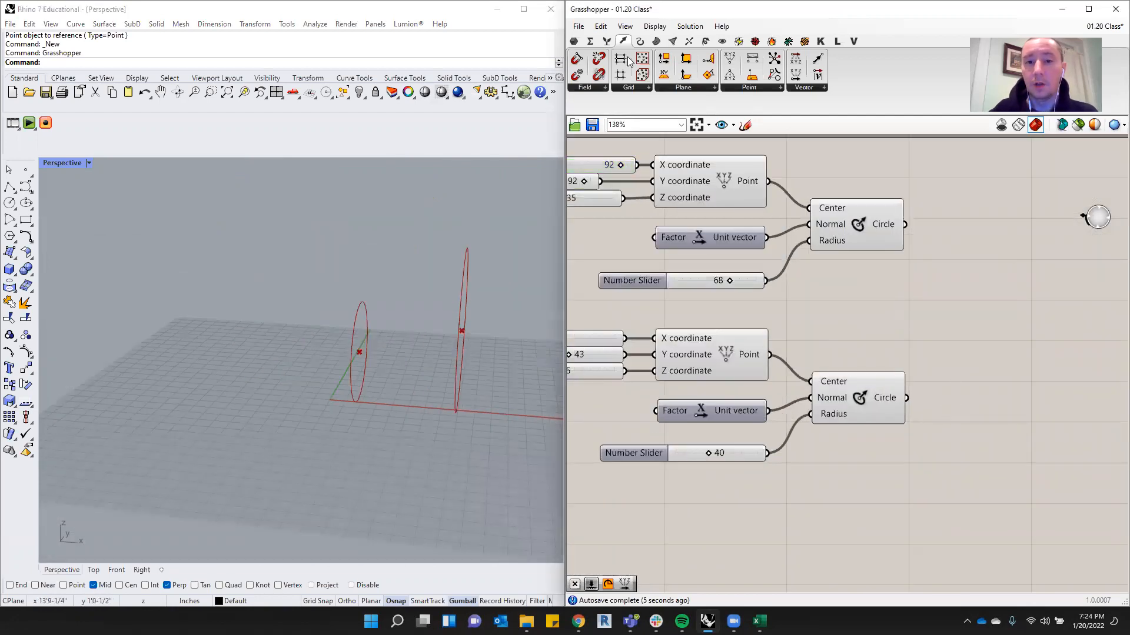
{"action": "left_click", "coordinate": [656, 41]}
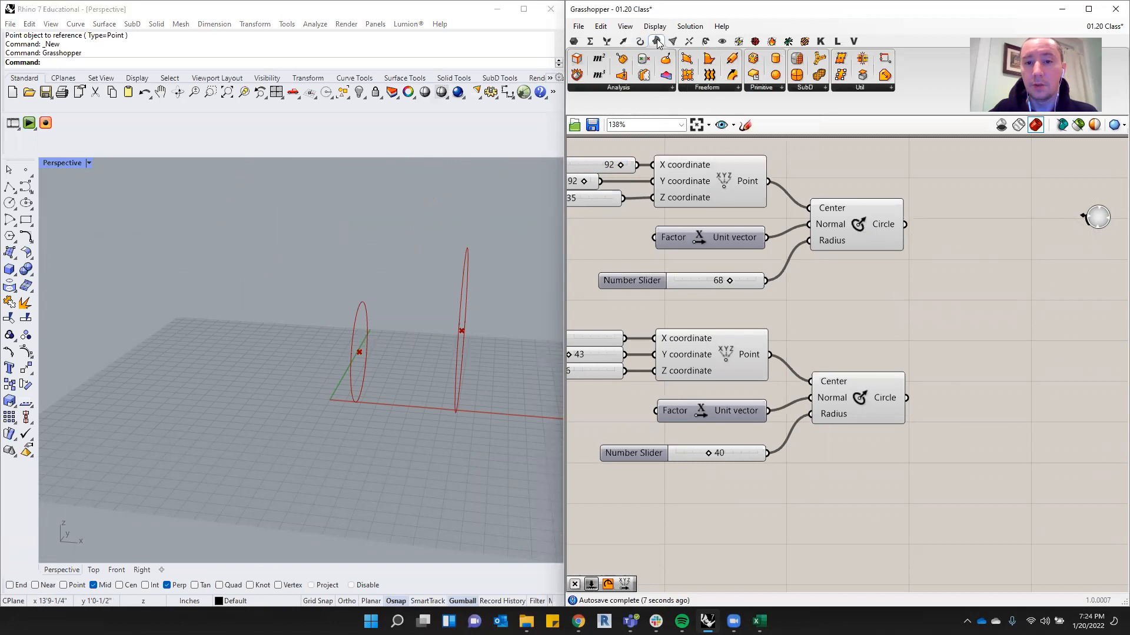
{"action": "left_click", "coordinate": [710, 88]}
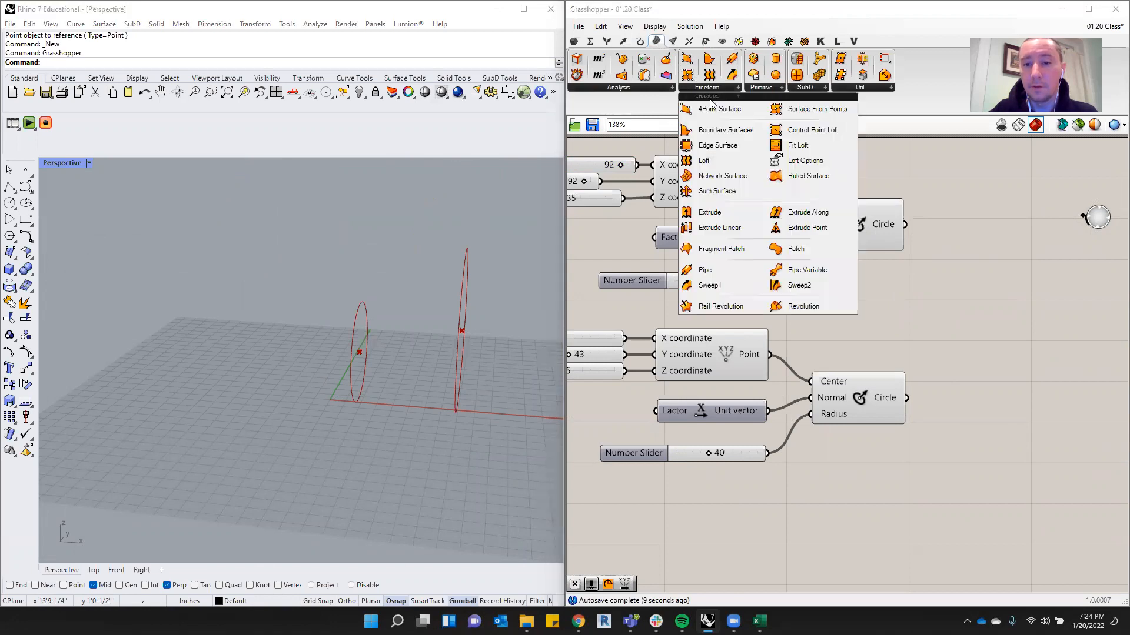
{"action": "left_click_drag", "start_coordinate": [705, 161], "coordinate": [1018, 316]}
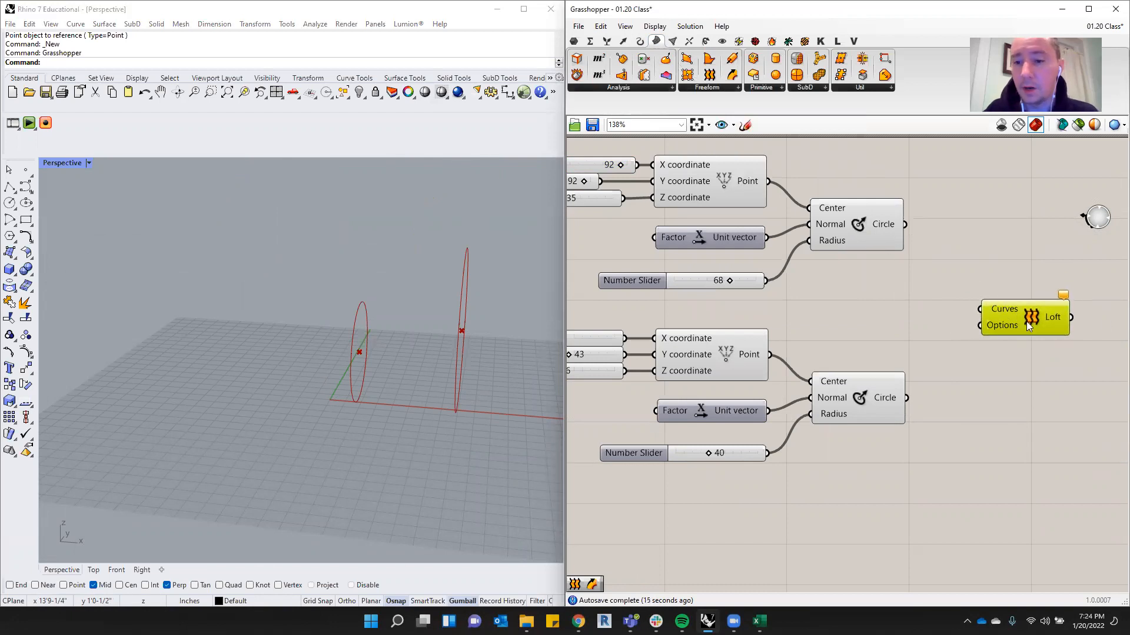
{"action": "mouse_move", "coordinate": [1004, 320]}
{"action": "left_mouse_down"}
{"action": "mouse_move", "coordinate": [1012, 325]}
{"action": "mouse_move", "coordinate": [1006, 317]}
{"action": "left_mouse_up"}
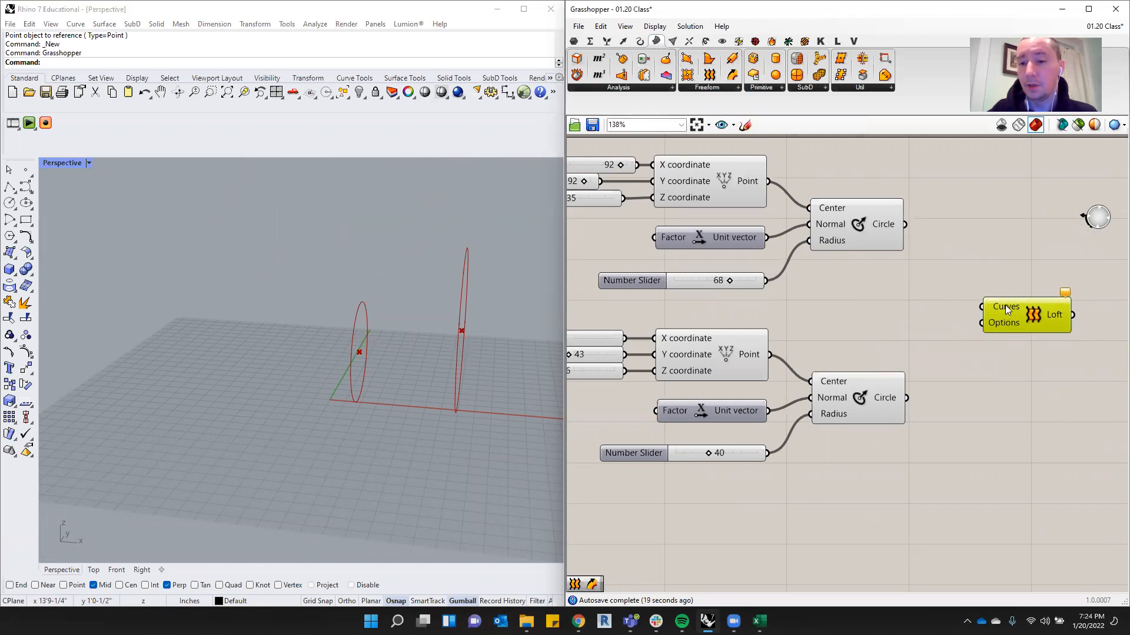
Connect both circle outputs to Loft's Curves input and view the lofted surface in the Perspective viewport.
{"action": "left_click_drag", "start_coordinate": [867, 230], "coordinate": [982, 306]}
{"action": "left_click_drag", "start_coordinate": [906, 399], "coordinate": [983, 311], "text": "shift"}
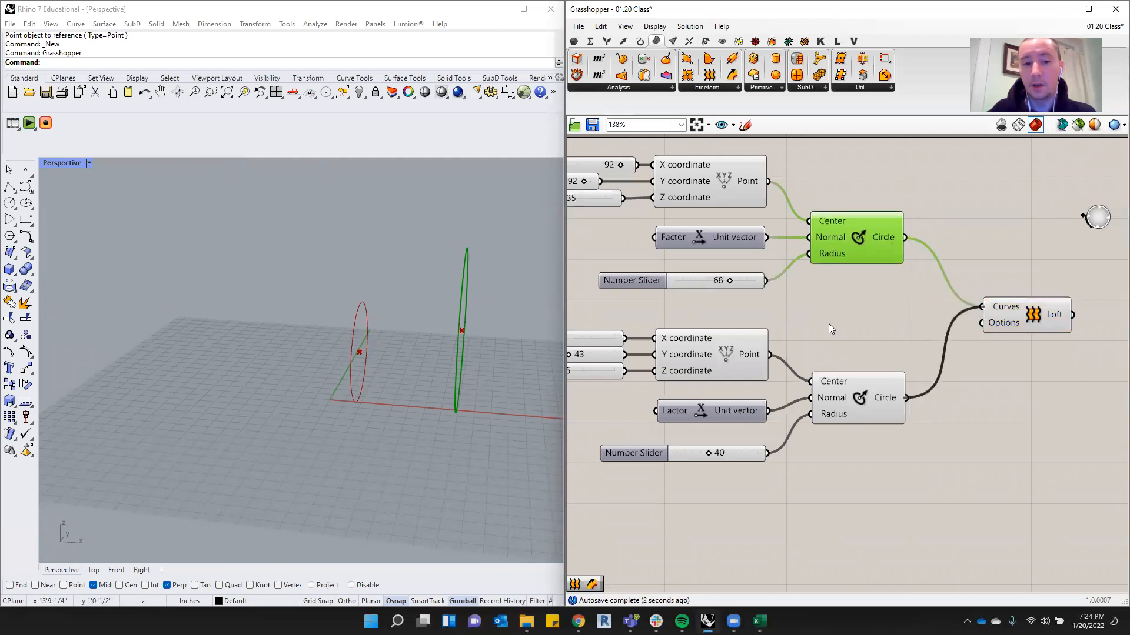
{"action": "right_click_drag", "start_coordinate": [214, 349], "coordinate": [386, 347]}
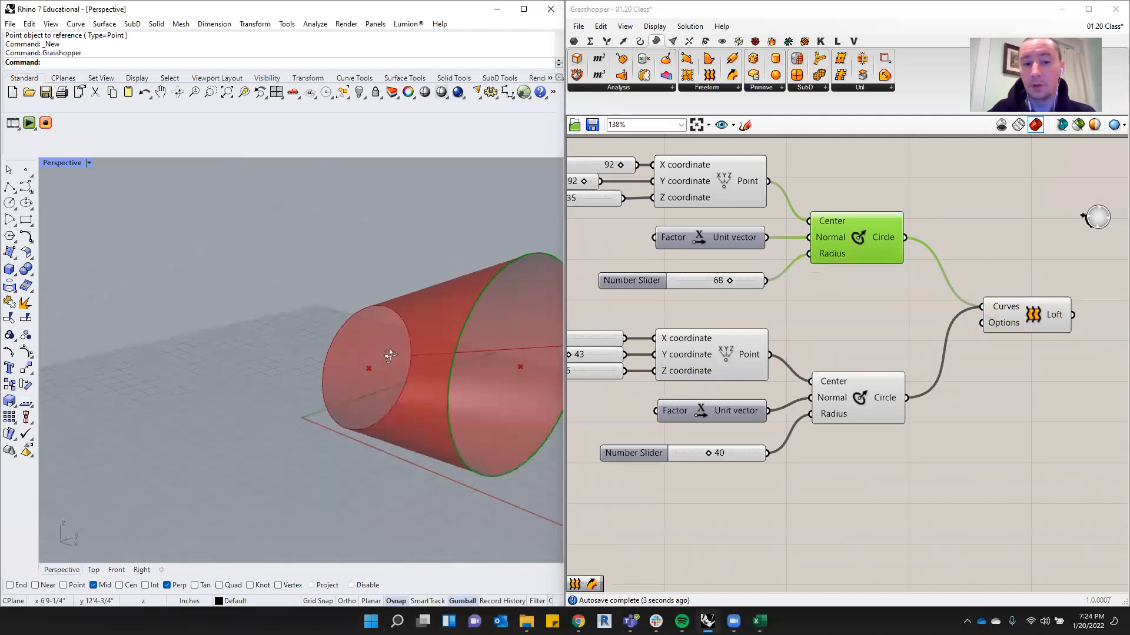
{"action": "scroll", "coordinate": [685, 354], "scroll_direction": "up", "scroll_amount": 2}
{"action": "scroll", "coordinate": [885, 320], "scroll_direction": "down", "scroll_amount": 4}
{"action": "scroll", "coordinate": [763, 283], "scroll_direction": "up", "scroll_amount": 2}
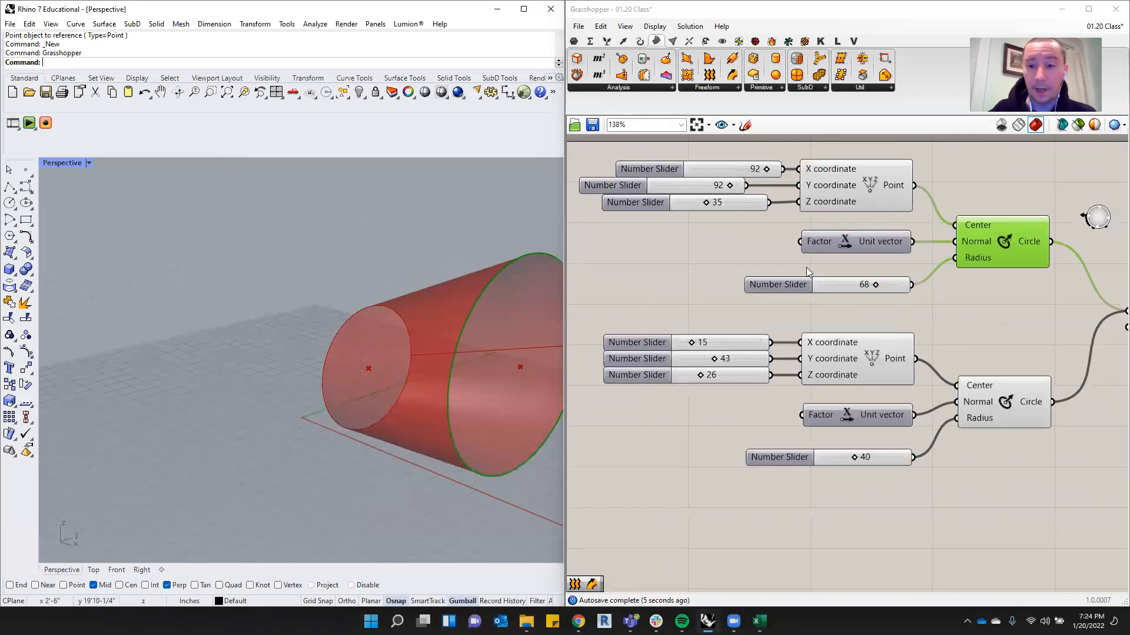
Set the upper circle's radius to 48 and X, Y, Z to 81, 59 and 48, and the lower circle's radius to 61.
{"action": "left_click_drag", "start_coordinate": [874, 286], "coordinate": [860, 288]}
{"action": "mouse_move", "coordinate": [855, 464]}
{"action": "left_mouse_down"}
{"action": "mouse_move", "coordinate": [877, 458]}
{"action": "mouse_move", "coordinate": [860, 462]}
{"action": "left_mouse_up"}
{"action": "mouse_move", "coordinate": [705, 203]}
{"action": "left_mouse_down"}
{"action": "mouse_move", "coordinate": [717, 203]}
{"action": "mouse_move", "coordinate": [703, 186]}
{"action": "left_mouse_up"}
{"action": "mouse_move", "coordinate": [764, 169]}
{"action": "left_mouse_down"}
{"action": "mouse_move", "coordinate": [741, 170]}
{"action": "mouse_move", "coordinate": [760, 169]}
{"action": "left_mouse_up"}
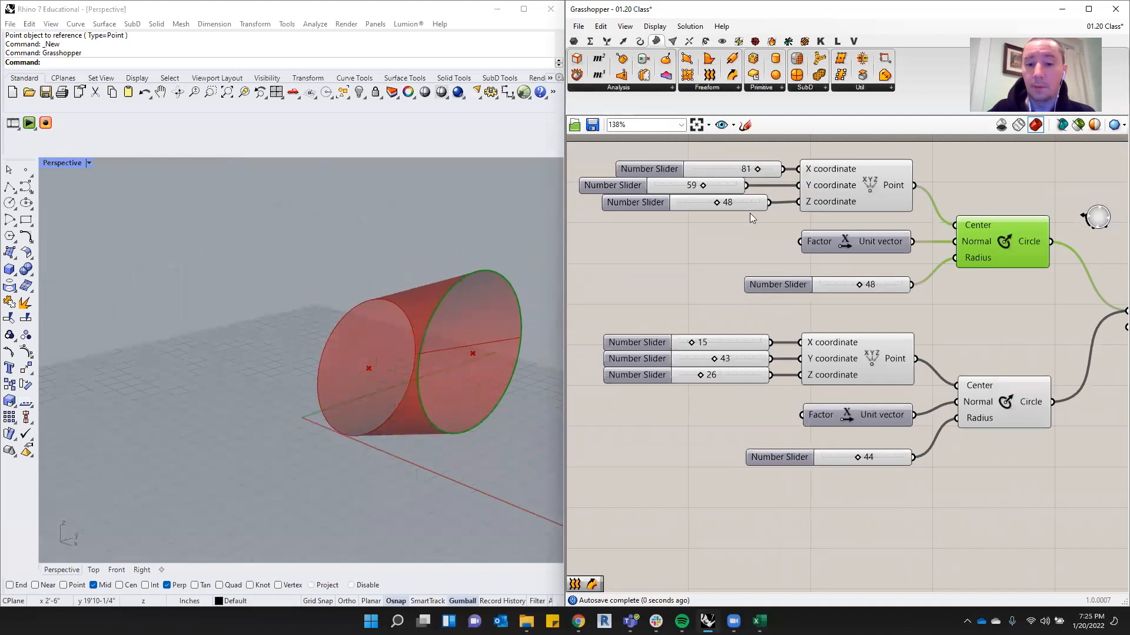
{"action": "left_click_drag", "start_coordinate": [857, 458], "coordinate": [870, 457]}
{"action": "right_click_drag", "start_coordinate": [306, 412], "coordinate": [352, 373]}
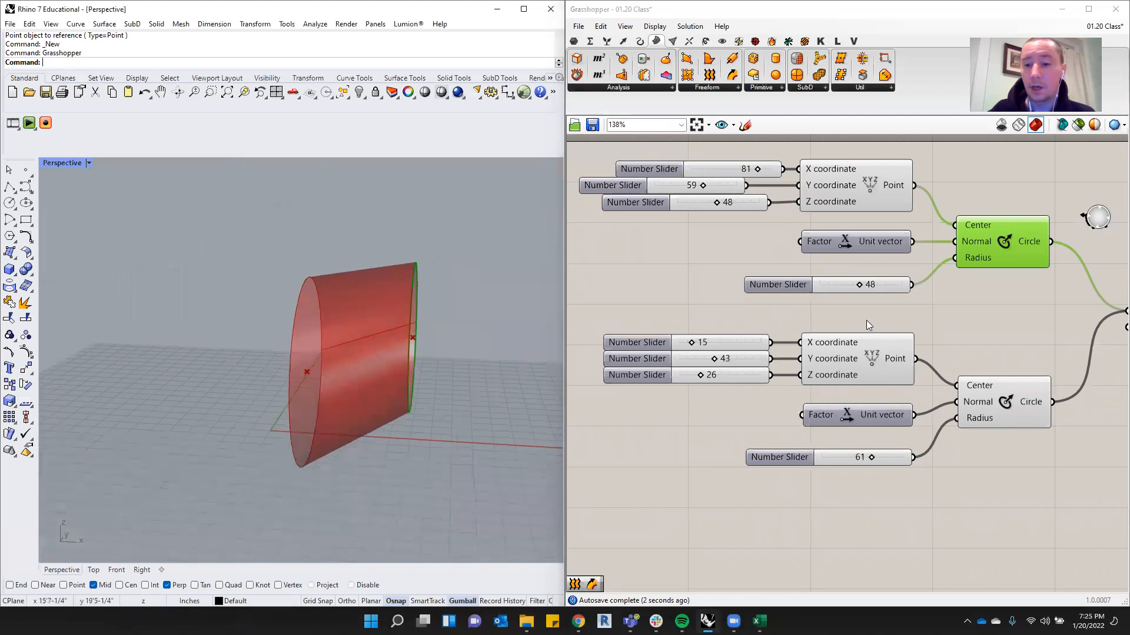
Examine the lofted surface from different angles and distances alongside the complete two-circle definition.
{"action": "scroll", "coordinate": [712, 476], "scroll_direction": "down", "scroll_amount": 2}
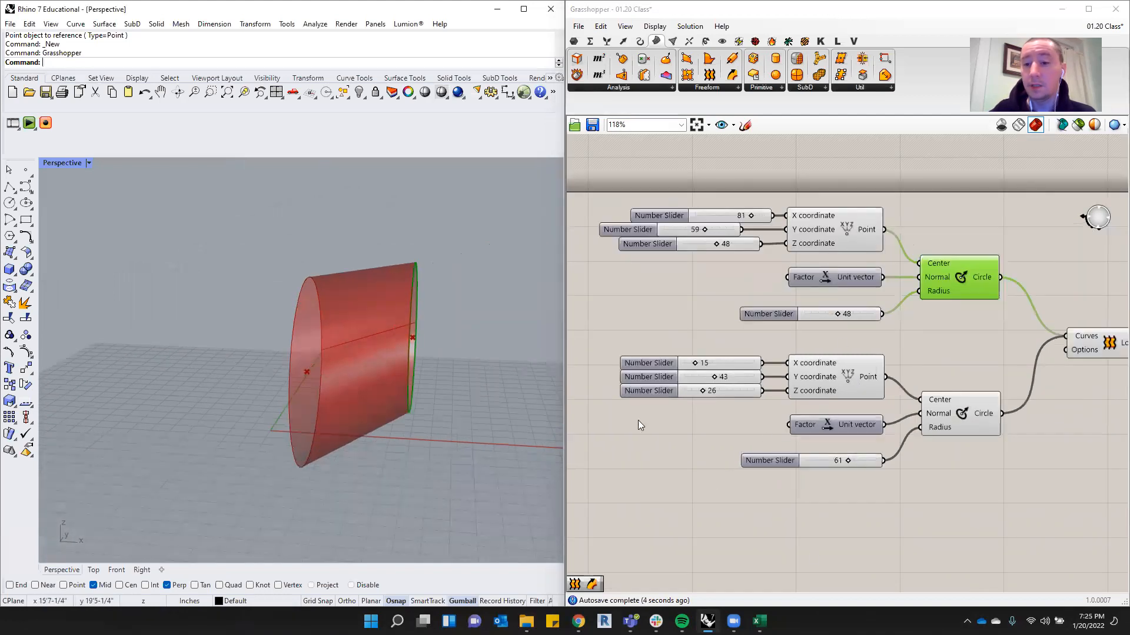
{"action": "scroll", "coordinate": [810, 436], "scroll_direction": "down", "scroll_amount": 2}
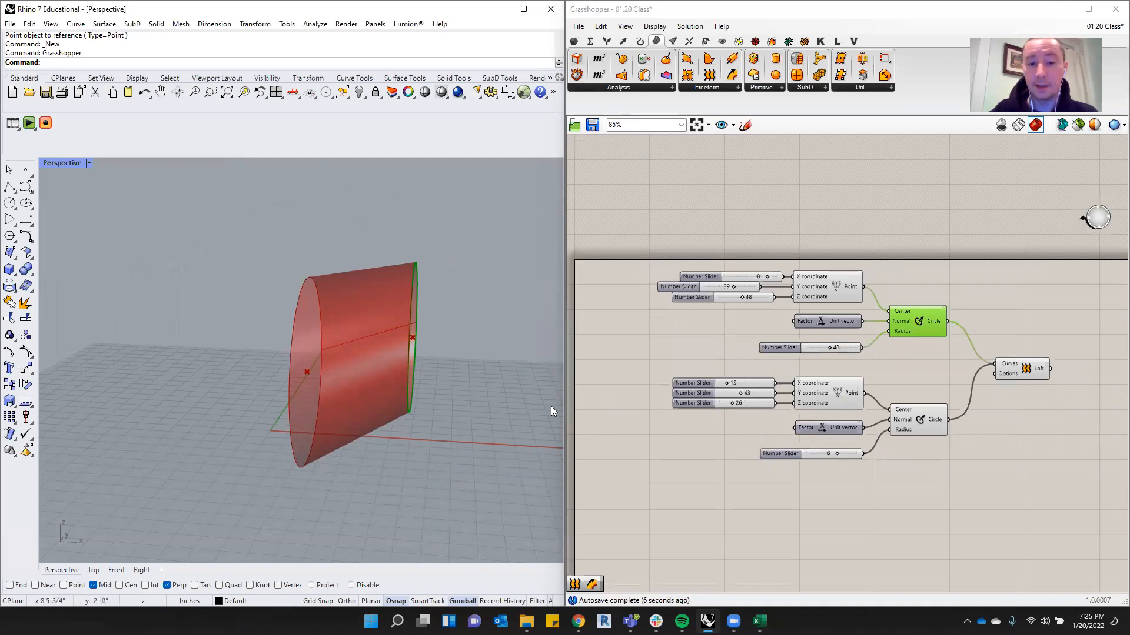
{"action": "scroll", "coordinate": [345, 385], "scroll_direction": "down", "scroll_amount": 3}
{"action": "right_click_drag", "start_coordinate": [345, 385], "coordinate": [382, 402]}
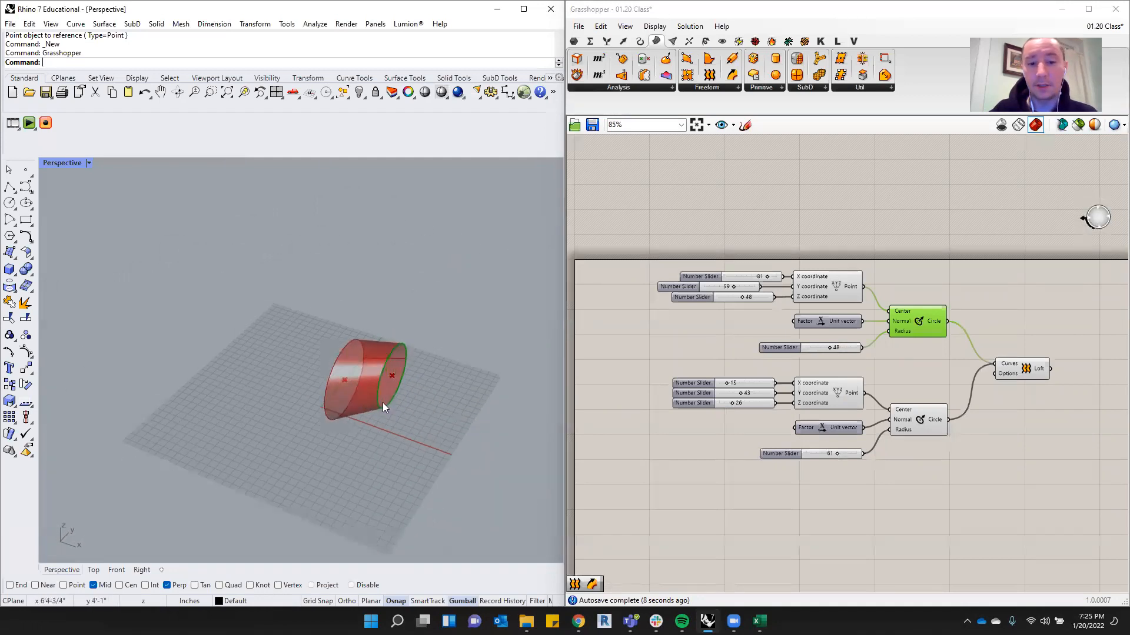
{"action": "scroll", "coordinate": [382, 402], "scroll_direction": "up", "scroll_amount": 2}
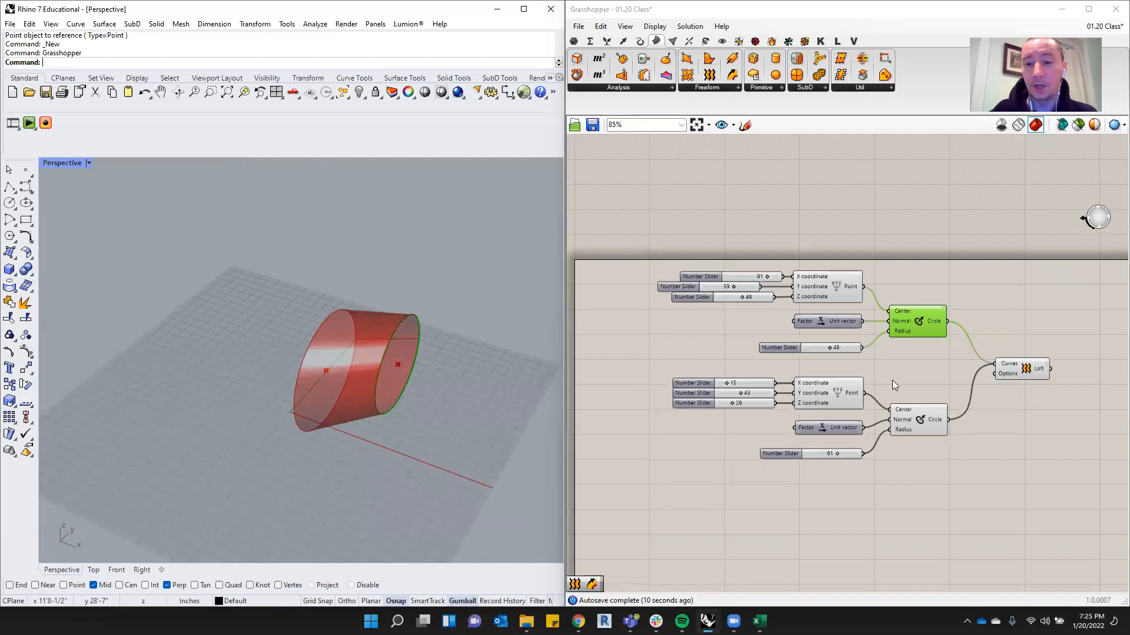
{"action": "scroll", "coordinate": [877, 347], "scroll_direction": "up", "scroll_amount": 2}
{"action": "left_click", "coordinate": [631, 343]}
{"action": "scroll", "coordinate": [448, 300], "scroll_direction": "down", "scroll_amount": 4}
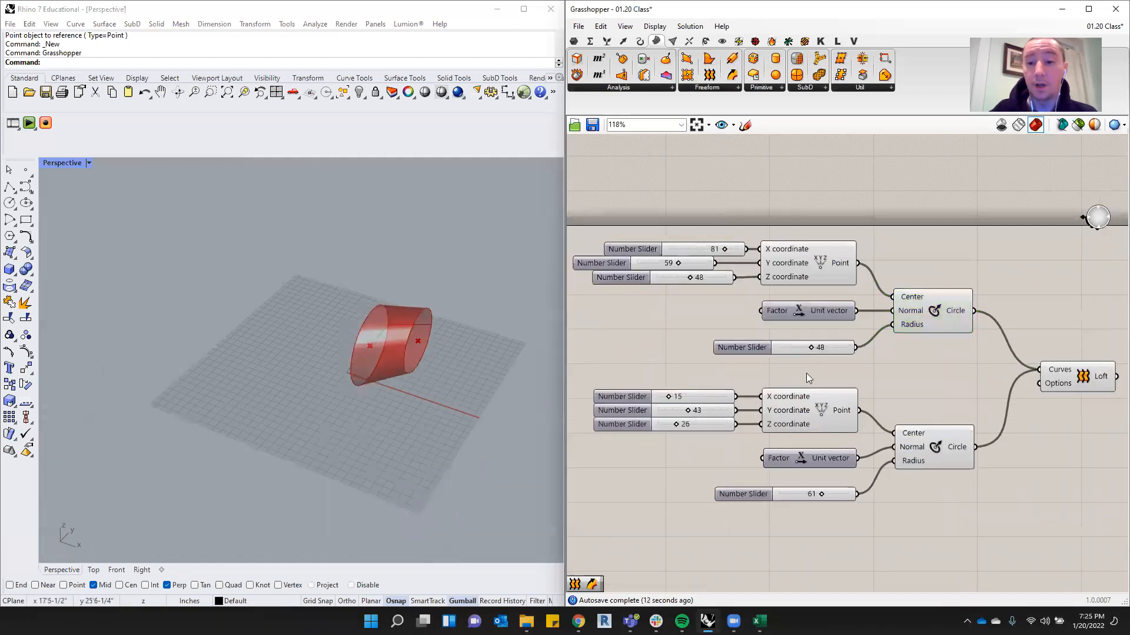
{"action": "scroll", "coordinate": [806, 377], "scroll_direction": "up", "scroll_amount": 1}
{"action": "scroll", "coordinate": [181, 330], "scroll_direction": "down", "scroll_amount": 2}
{"action": "scroll", "coordinate": [122, 277], "scroll_direction": "up", "scroll_amount": 4}
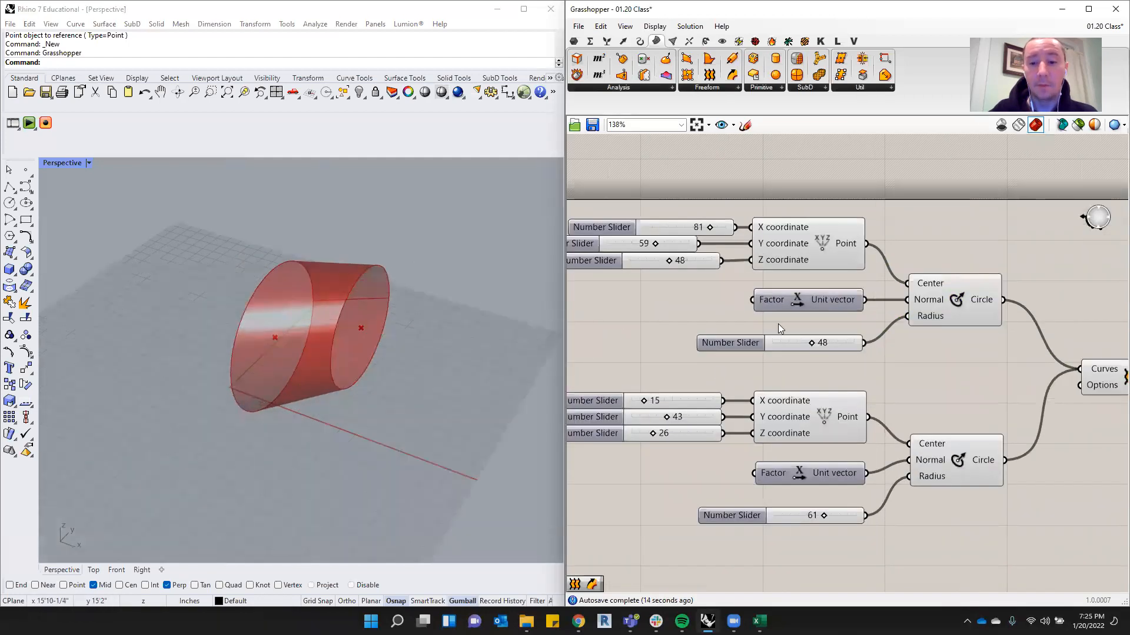
{"action": "scroll", "coordinate": [616, 359], "scroll_direction": "down", "scroll_amount": 4}
{"action": "scroll", "coordinate": [903, 376], "scroll_direction": "up", "scroll_amount": 1}
Bake the Loft surface onto Layer 02.
{"action": "left_click", "coordinate": [876, 367]}
{"action": "left_click_drag", "start_coordinate": [876, 366], "coordinate": [862, 384]}
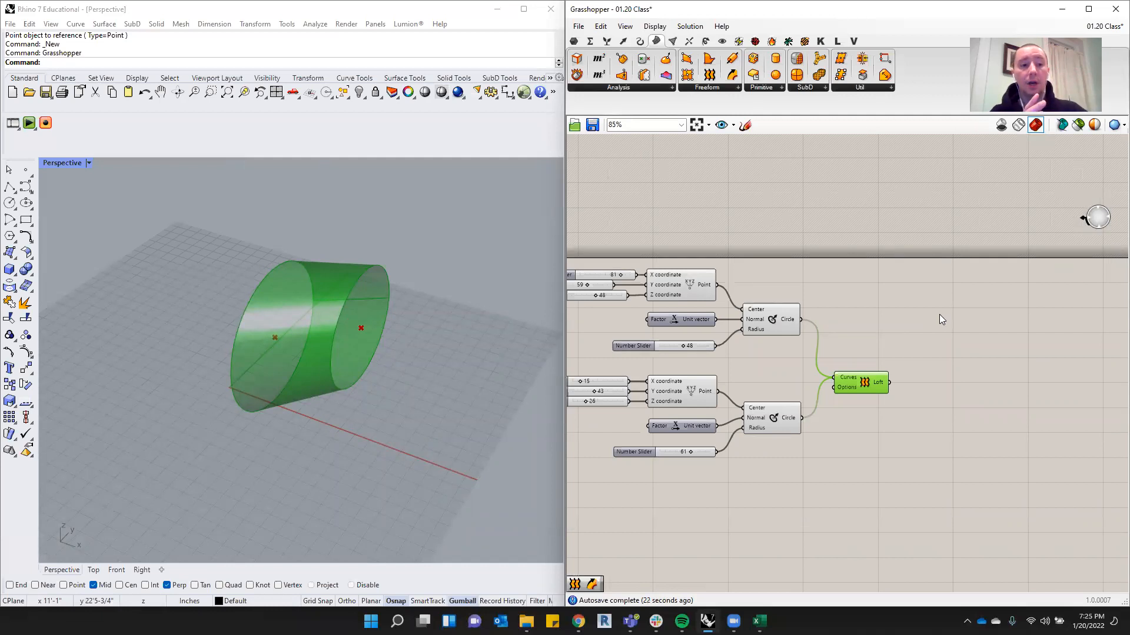
{"action": "left_click_drag", "start_coordinate": [865, 386], "coordinate": [859, 378]}
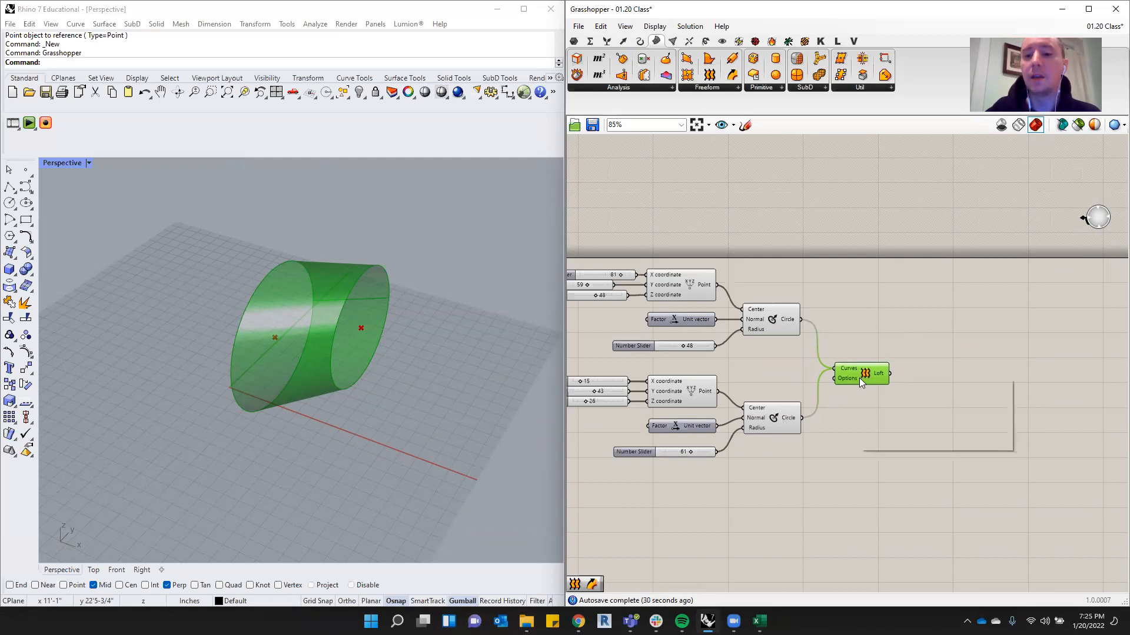
{"action": "right_click", "coordinate": [860, 380]}
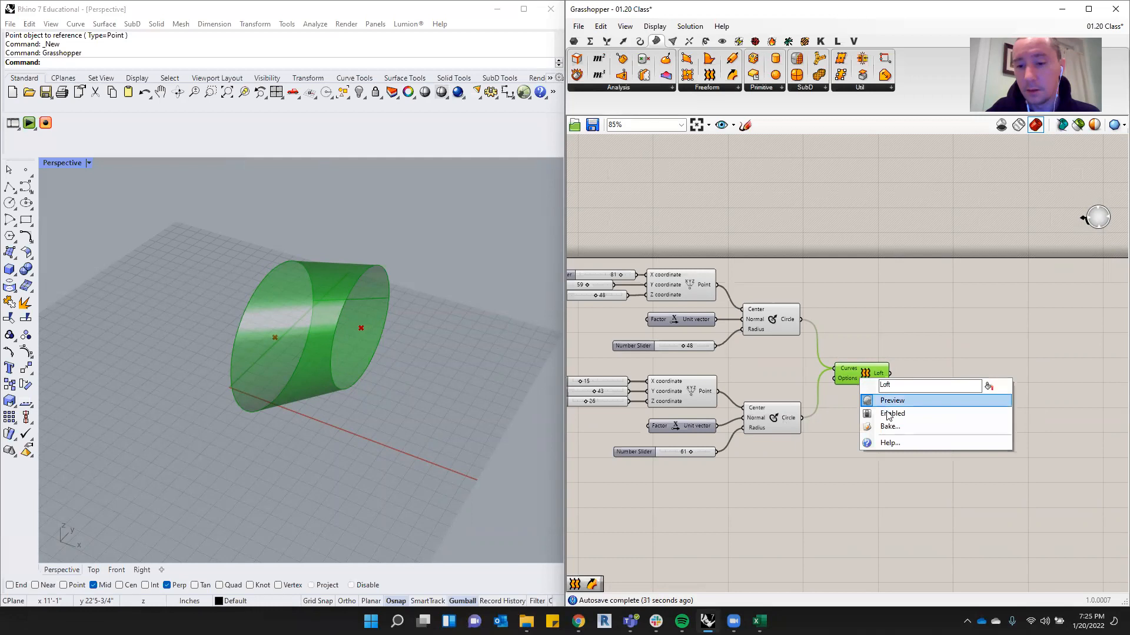
{"action": "left_click", "coordinate": [912, 428]}
{"action": "left_click", "coordinate": [909, 359]}
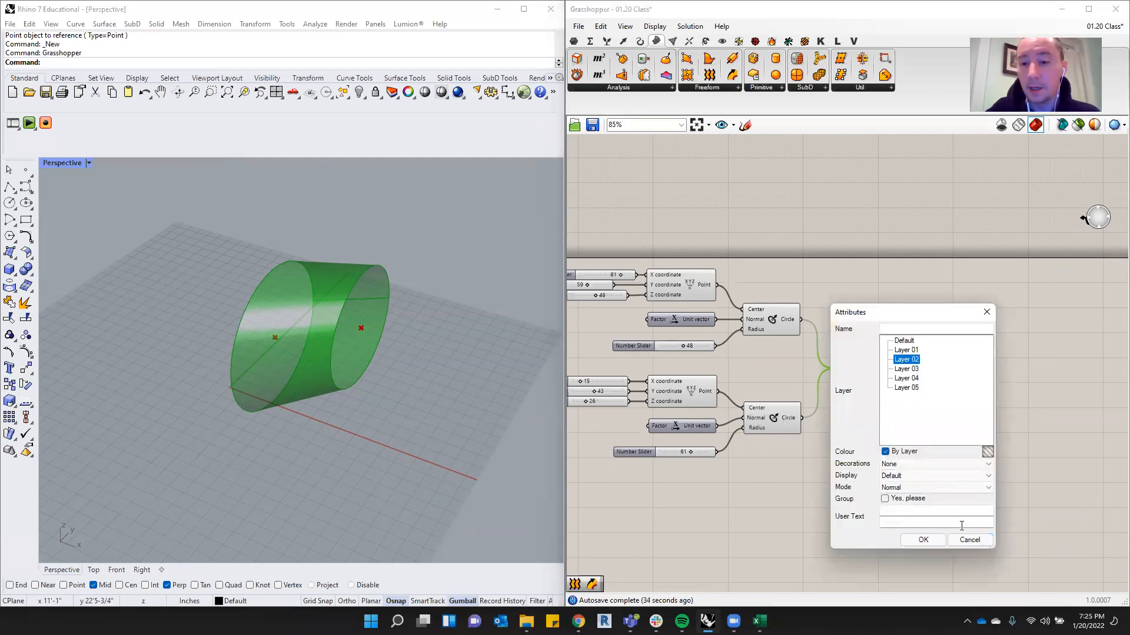
{"action": "left_click", "coordinate": [923, 539]}
Move the baked purple surface in the negative Y direction, clear of the Loft preview.
{"action": "scroll", "coordinate": [362, 259], "scroll_direction": "down", "scroll_amount": 2}
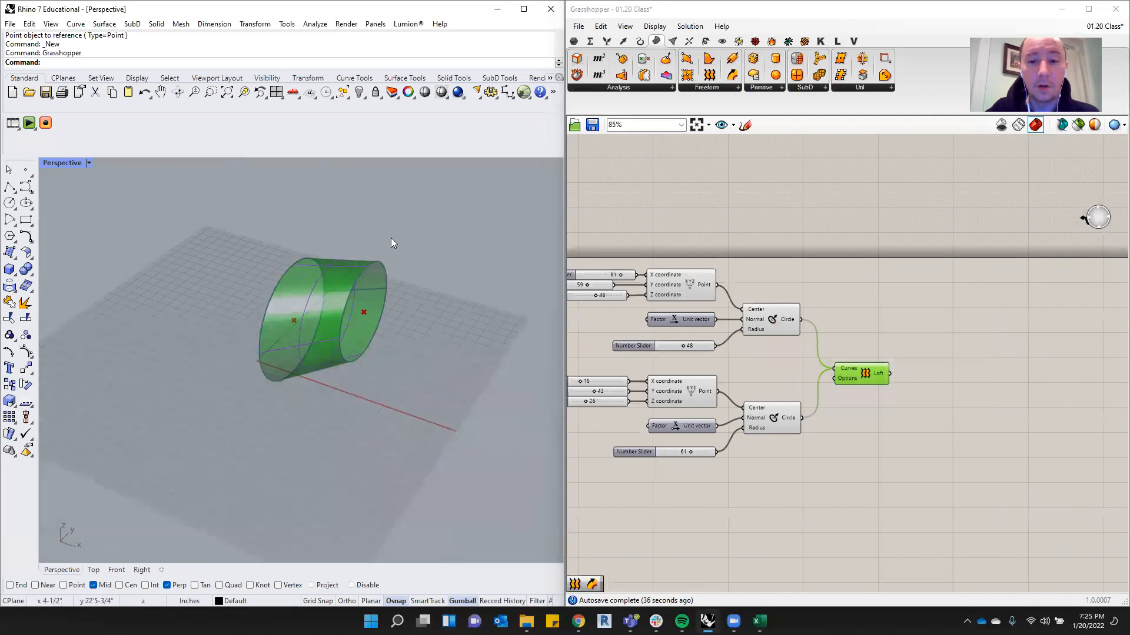
{"action": "scroll", "coordinate": [343, 266], "scroll_direction": "up", "scroll_amount": 4}
{"action": "left_click_drag", "start_coordinate": [409, 222], "coordinate": [365, 289]}
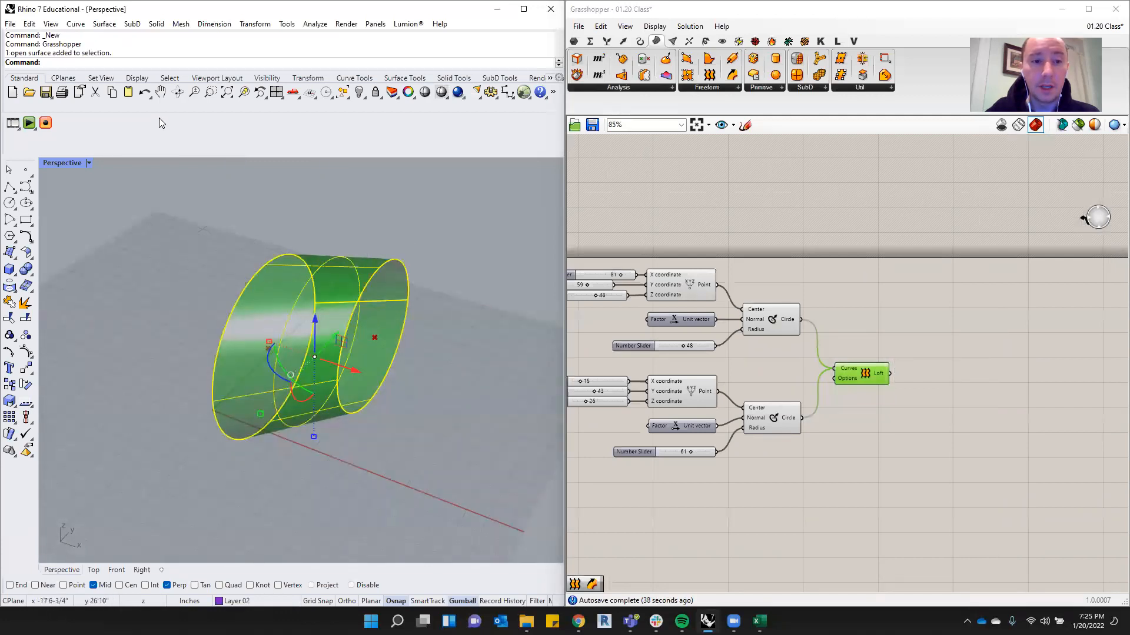
{"action": "left_click_drag", "start_coordinate": [340, 342], "coordinate": [189, 487]}
{"action": "left_click", "coordinate": [412, 439]}
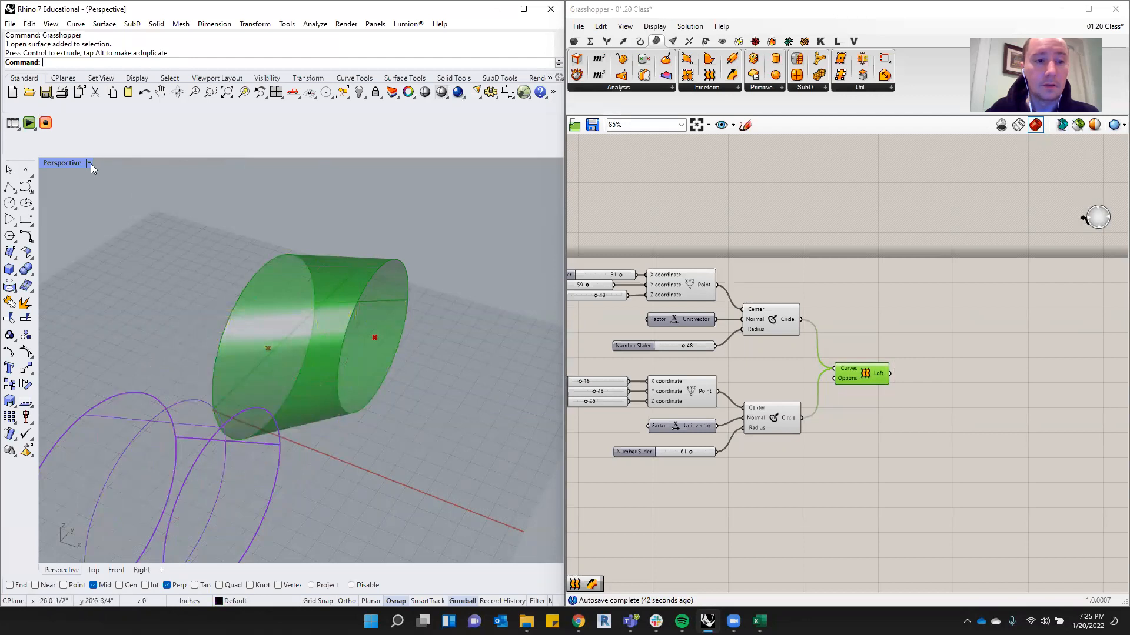
Set the Perspective viewport's display mode to Shaded and view the baked surface beside the preview.
{"action": "left_click", "coordinate": [89, 163]}
{"action": "left_click", "coordinate": [121, 216]}
{"action": "mouse_move", "coordinate": [474, 383]}
{"action": "right_mouse_down"}
{"action": "mouse_move", "coordinate": [443, 411]}
{"action": "mouse_move", "coordinate": [383, 348]}
{"action": "mouse_move", "coordinate": [207, 423]}
{"action": "mouse_move", "coordinate": [228, 408]}
{"action": "right_mouse_up"}
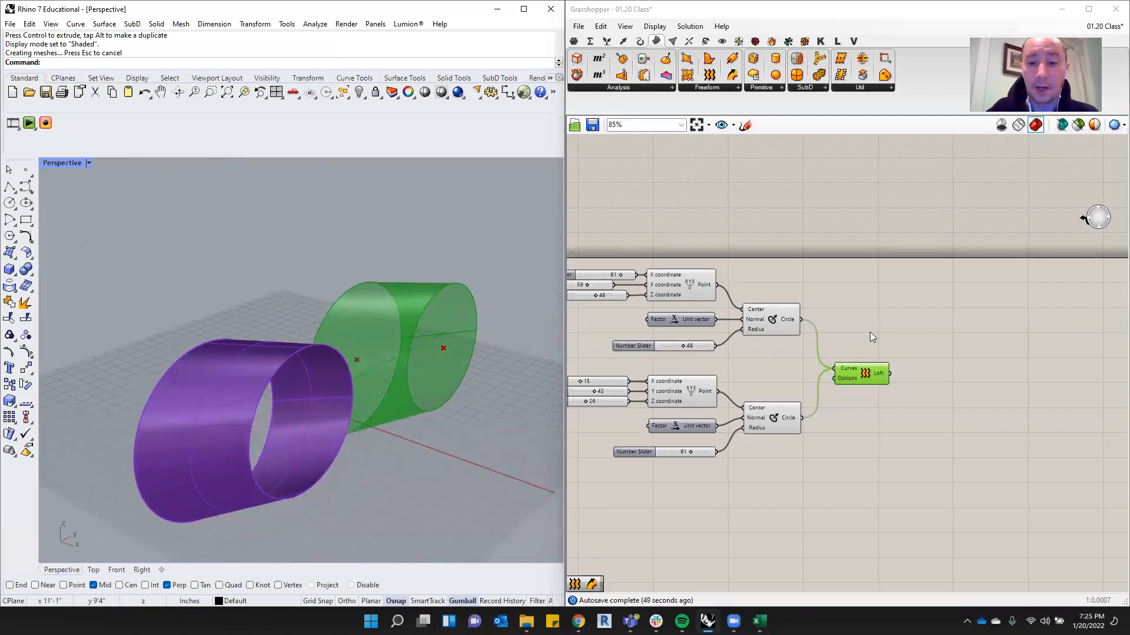
Set the upper circle's radius to 54 and X, Y, Z to 100, 58 and 52, and the lower circle's radius to 65.
{"action": "scroll", "coordinate": [870, 329], "scroll_direction": "up", "scroll_amount": 1}
{"action": "left_click_drag", "start_coordinate": [733, 348], "coordinate": [739, 348]}
{"action": "left_click_drag", "start_coordinate": [632, 288], "coordinate": [683, 264]}
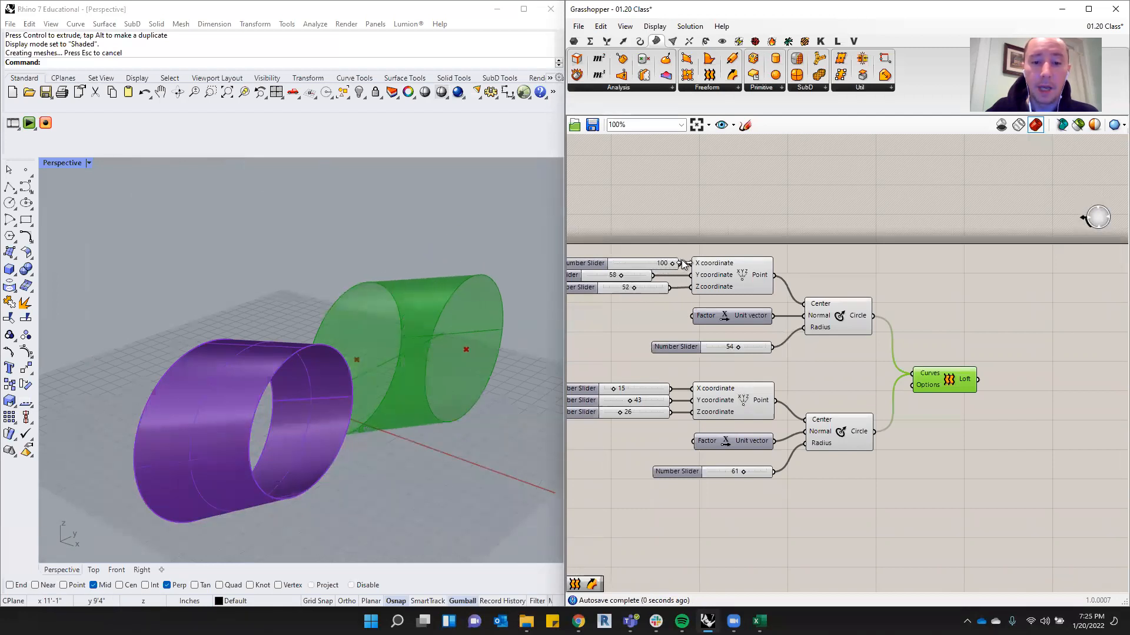
{"action": "right_click_drag", "start_coordinate": [782, 369], "coordinate": [878, 376]}
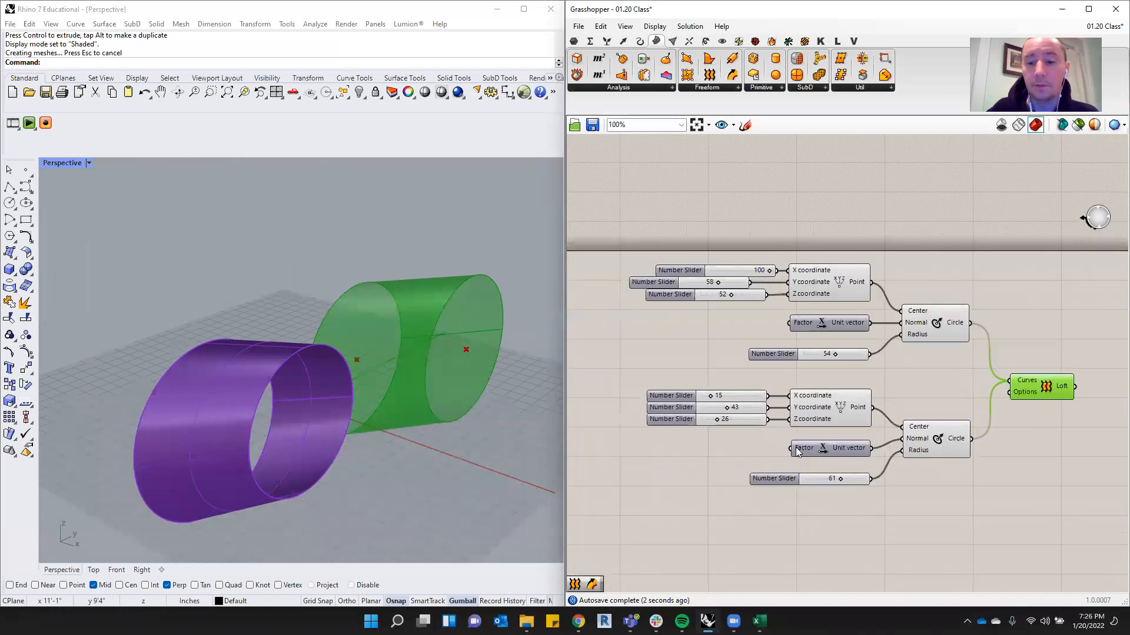
{"action": "scroll", "coordinate": [744, 343], "scroll_direction": "up", "scroll_amount": 2}
{"action": "left_click_drag", "start_coordinate": [844, 475], "coordinate": [847, 475]}
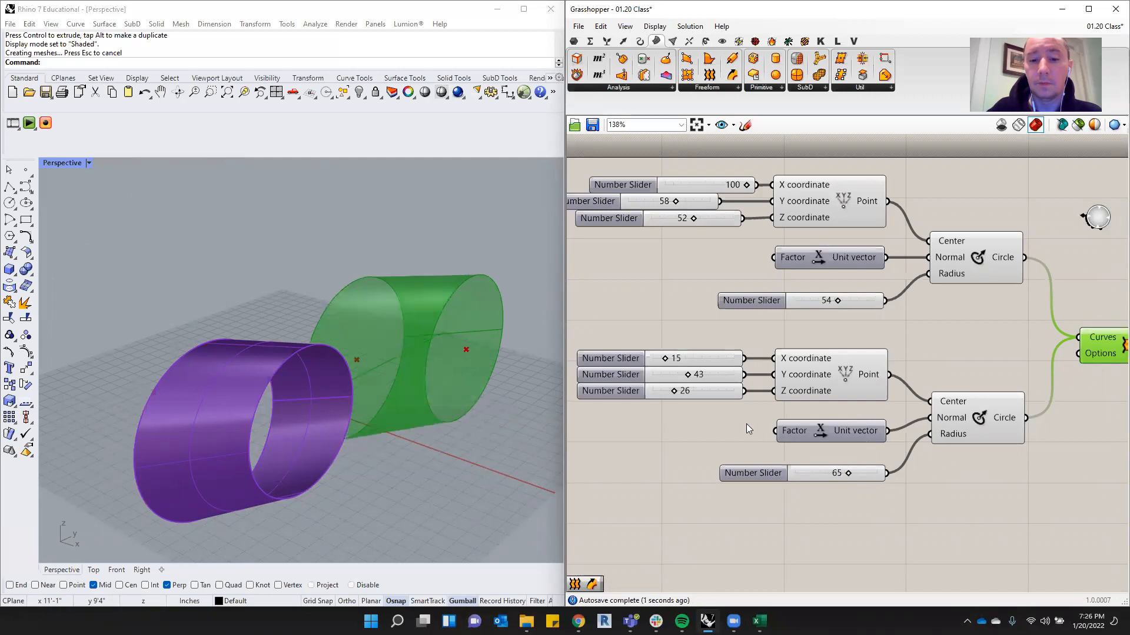
{"action": "scroll", "coordinate": [768, 407], "scroll_direction": "down", "scroll_amount": 2}
{"action": "scroll", "coordinate": [956, 381], "scroll_direction": "up", "scroll_amount": 2}
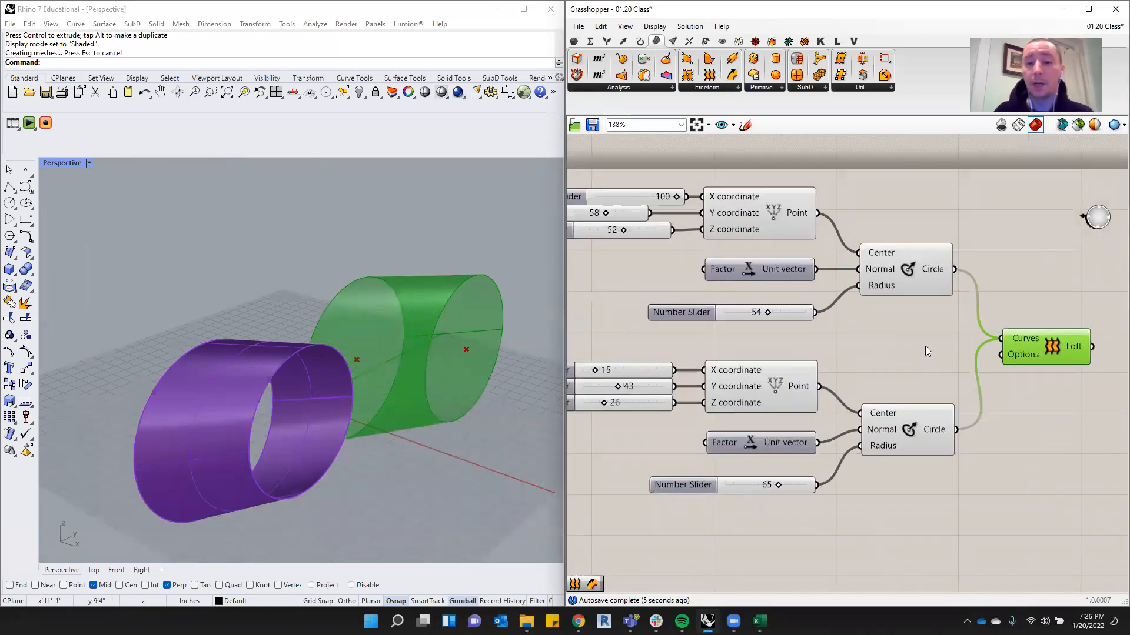
{"action": "scroll", "coordinate": [911, 253], "scroll_direction": "down", "scroll_amount": 2}
{"action": "scroll", "coordinate": [693, 189], "scroll_direction": "up", "scroll_amount": 2}
{"action": "left_click_drag", "start_coordinate": [660, 199], "coordinate": [600, 291]}
{"action": "left_click", "coordinate": [642, 192]}
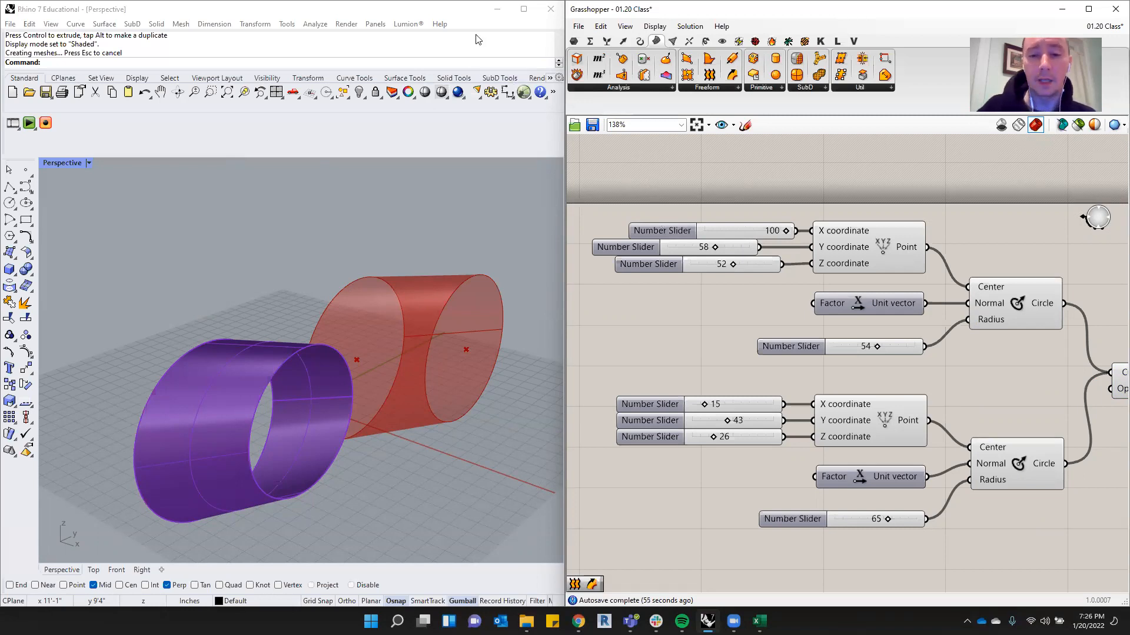
Line up the upper point's X, Y and Z coordinate sliders in a tidy column.
{"action": "scroll", "coordinate": [768, 186], "scroll_direction": "down", "scroll_amount": 1}
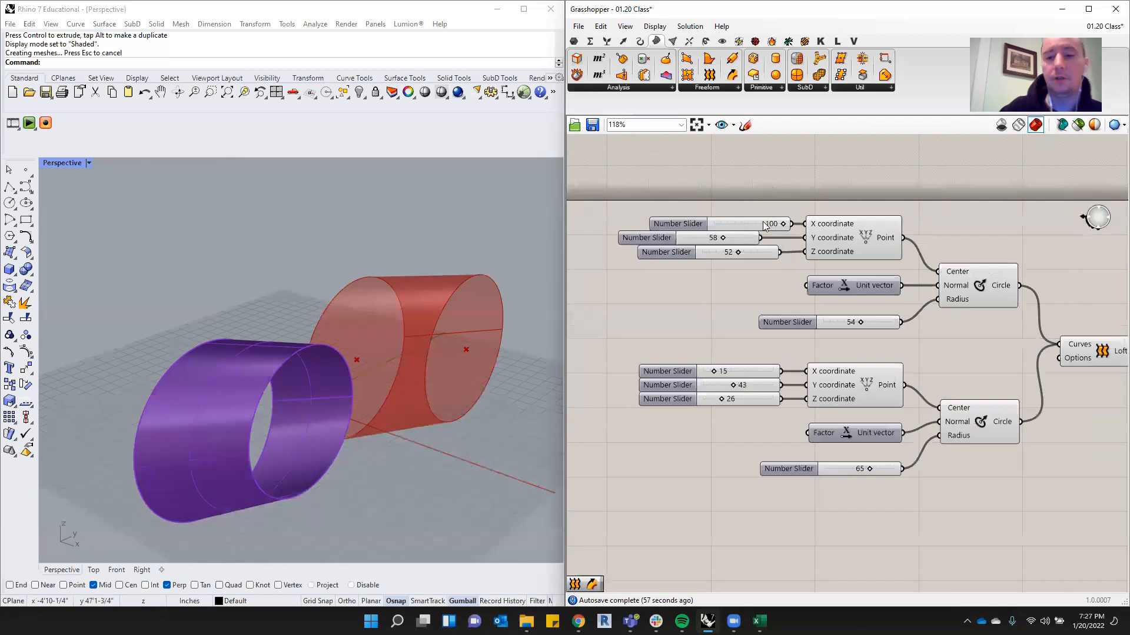
{"action": "scroll", "coordinate": [765, 225], "scroll_direction": "up", "scroll_amount": 1}
{"action": "left_click_drag", "start_coordinate": [765, 220], "coordinate": [707, 263]}
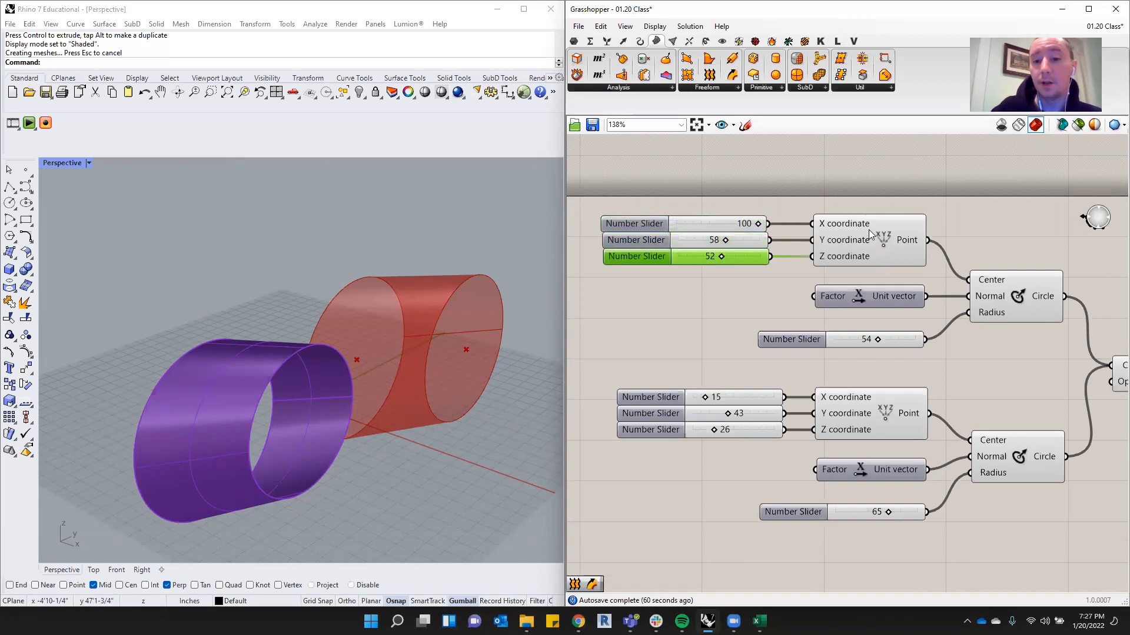
{"action": "scroll", "coordinate": [721, 300], "scroll_direction": "down", "scroll_amount": 2}
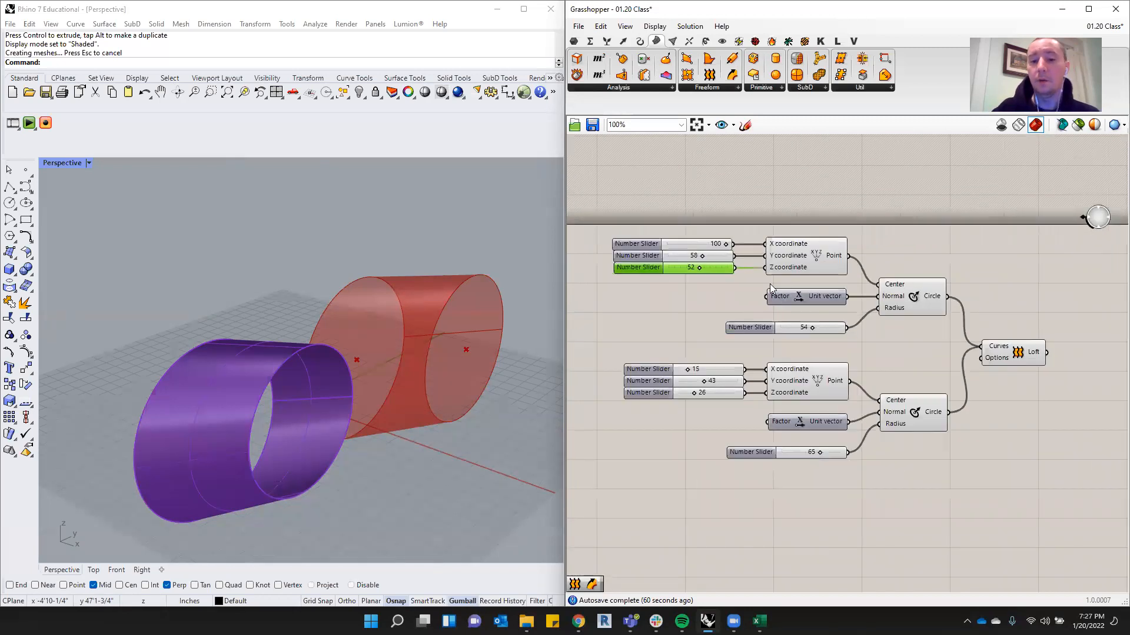
{"action": "left_click", "coordinate": [919, 251]}
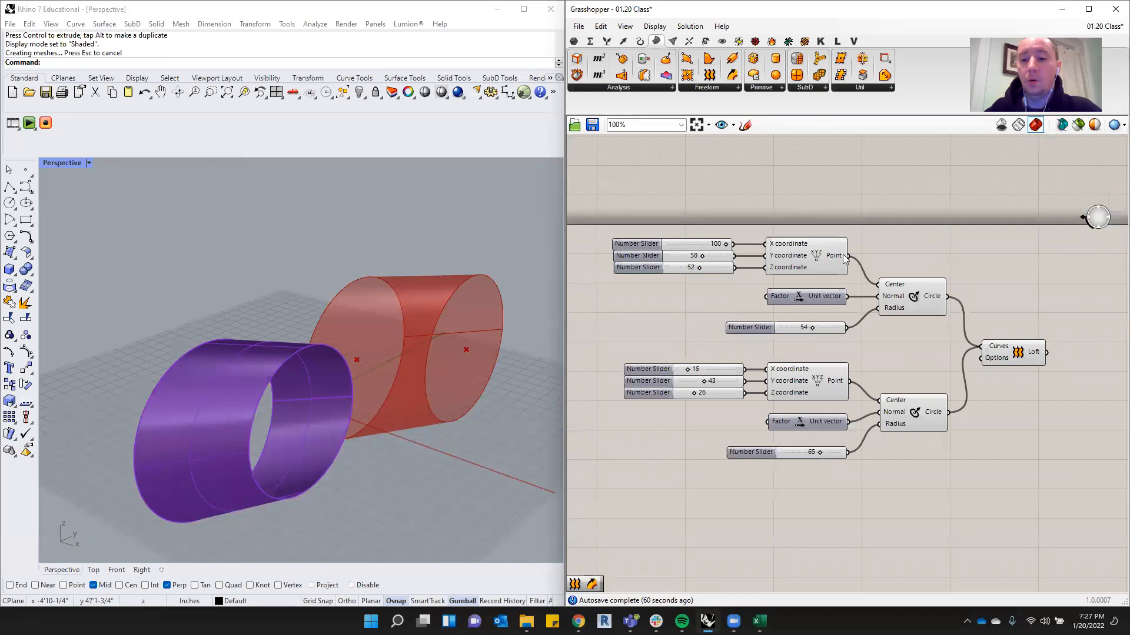
{"action": "right_click_drag", "start_coordinate": [917, 288], "coordinate": [885, 281]}
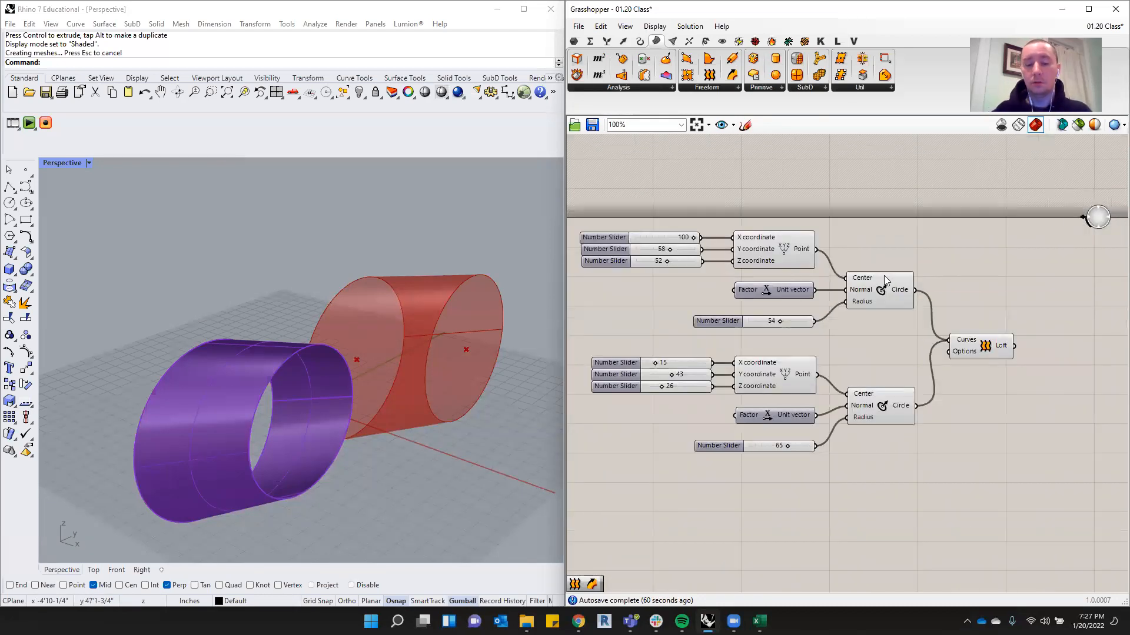
Delete the baked purple surface from the Perspective viewport.
{"action": "left_click", "coordinate": [245, 358]}
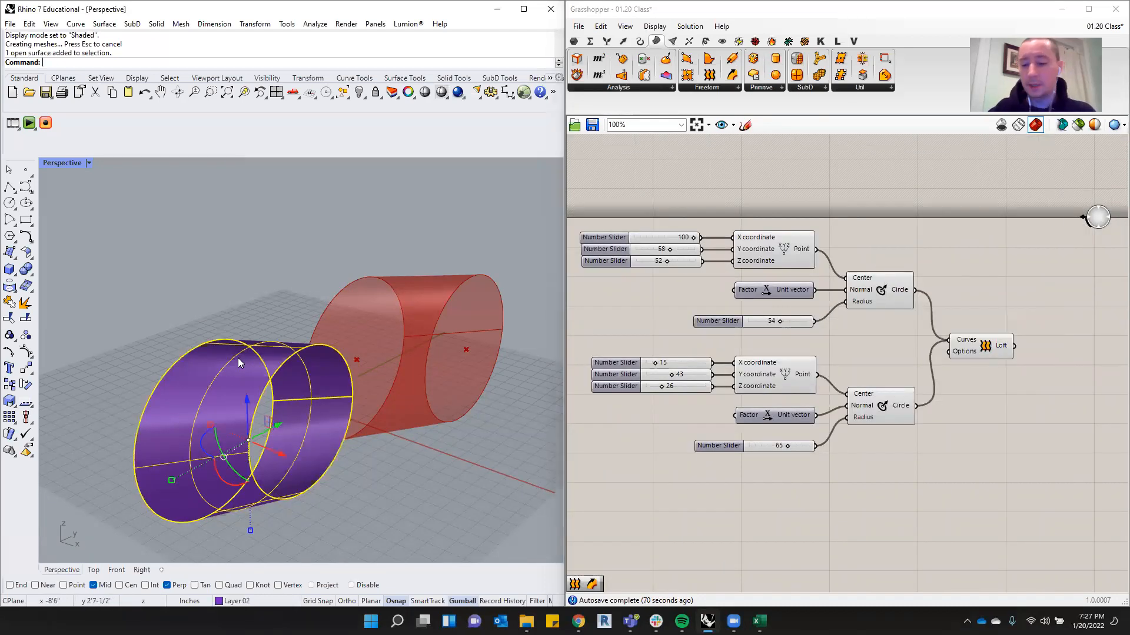
{"action": "key", "text": "Delete"}
{"action": "mouse_move", "coordinate": [353, 366]}
{"action": "right_mouse_down"}
{"action": "mouse_move", "coordinate": [341, 328]}
{"action": "mouse_move", "coordinate": [358, 370]}
{"action": "right_mouse_up"}
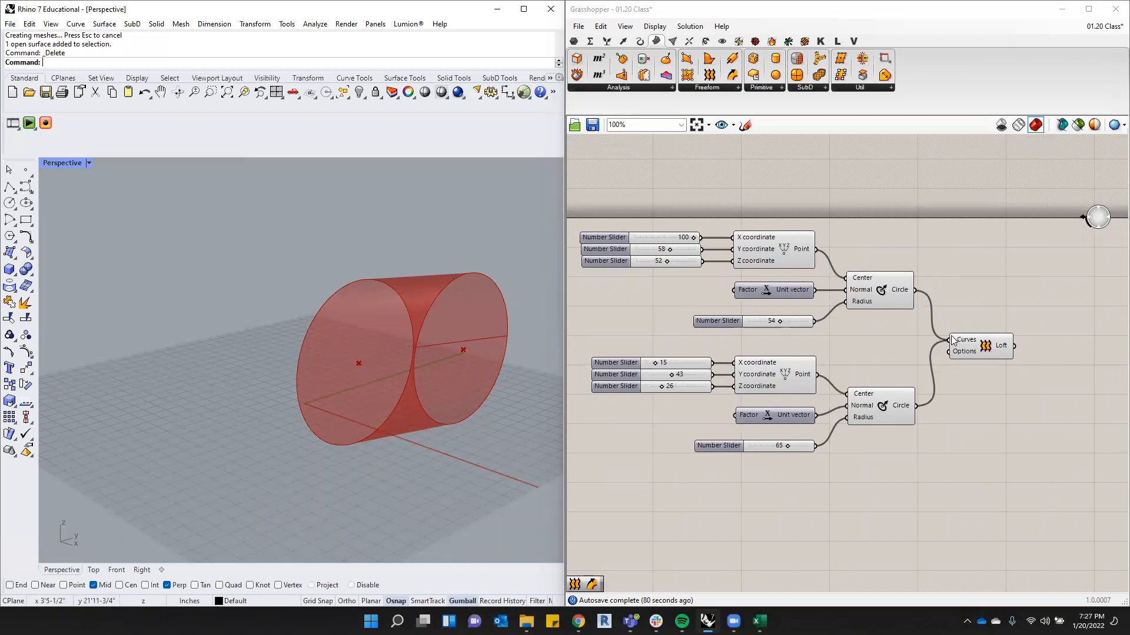
Raise the Loft component slightly on the canvas and bake its surface onto Layer 01.
{"action": "left_click_drag", "start_coordinate": [986, 343], "coordinate": [988, 331]}
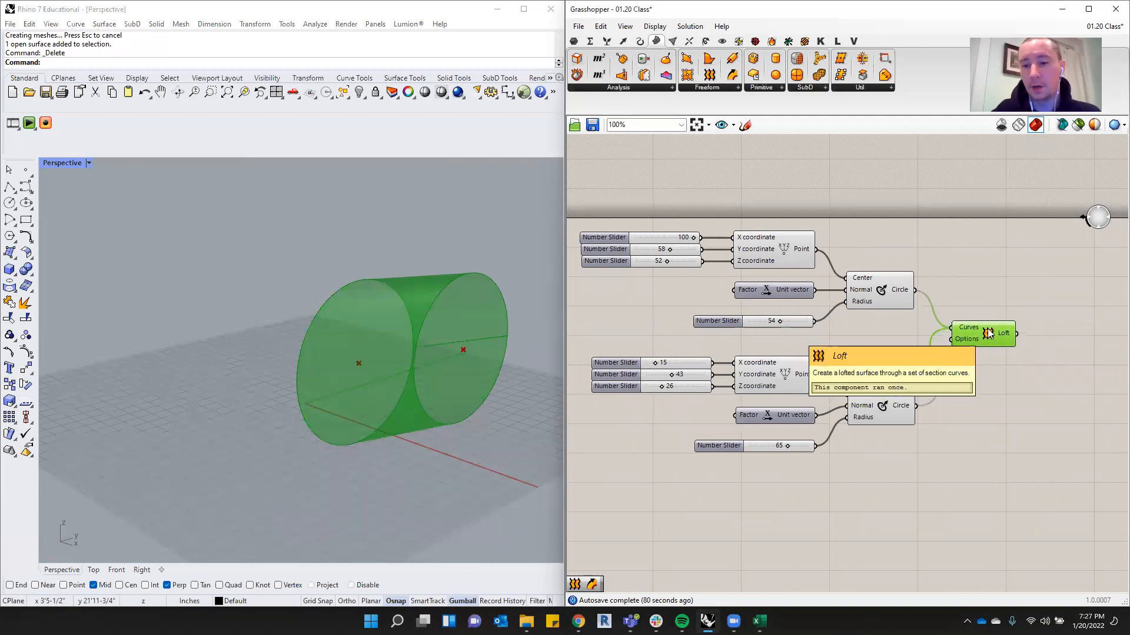
{"action": "right_click", "coordinate": [990, 330]}
{"action": "left_click", "coordinate": [1013, 378]}
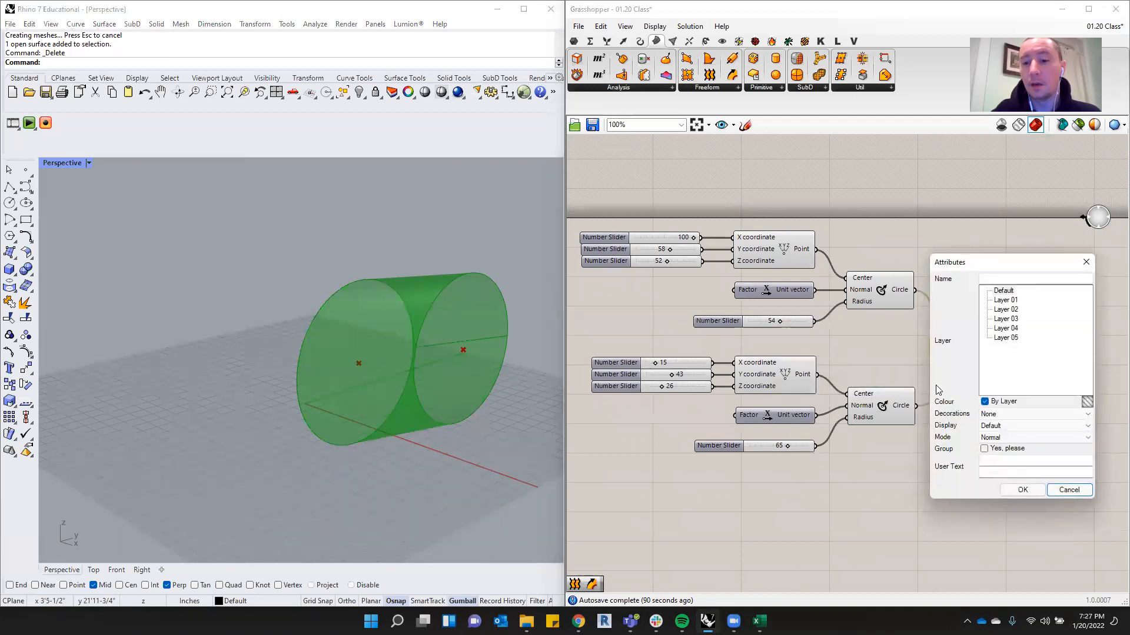
{"action": "left_click", "coordinate": [1006, 301]}
{"action": "left_click", "coordinate": [1022, 490]}
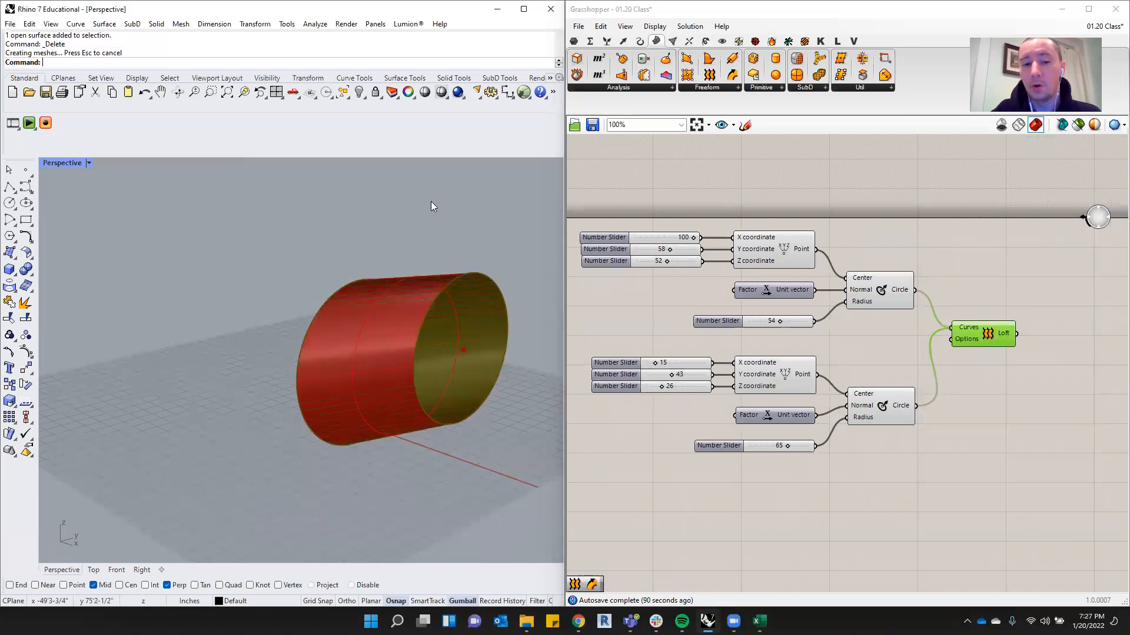
Move the baked red surface in the negative Y direction, clear of the Loft preview, and view both side by side.
{"action": "left_click", "coordinate": [398, 288]}
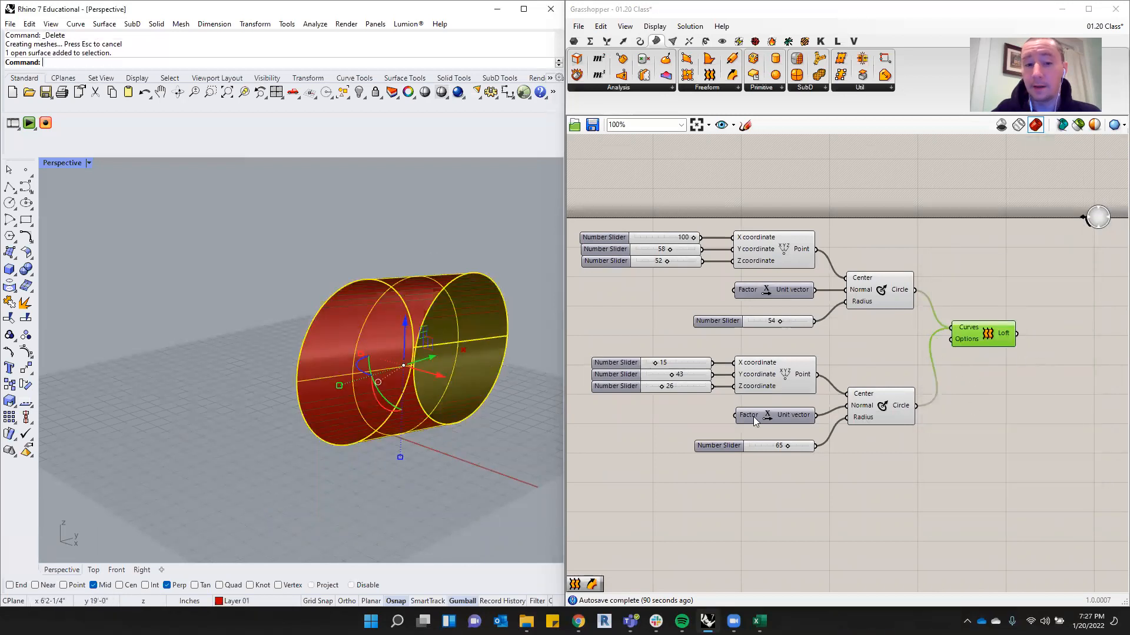
{"action": "left_click_drag", "start_coordinate": [434, 356], "coordinate": [237, 409]}
{"action": "left_click", "coordinate": [294, 344]}
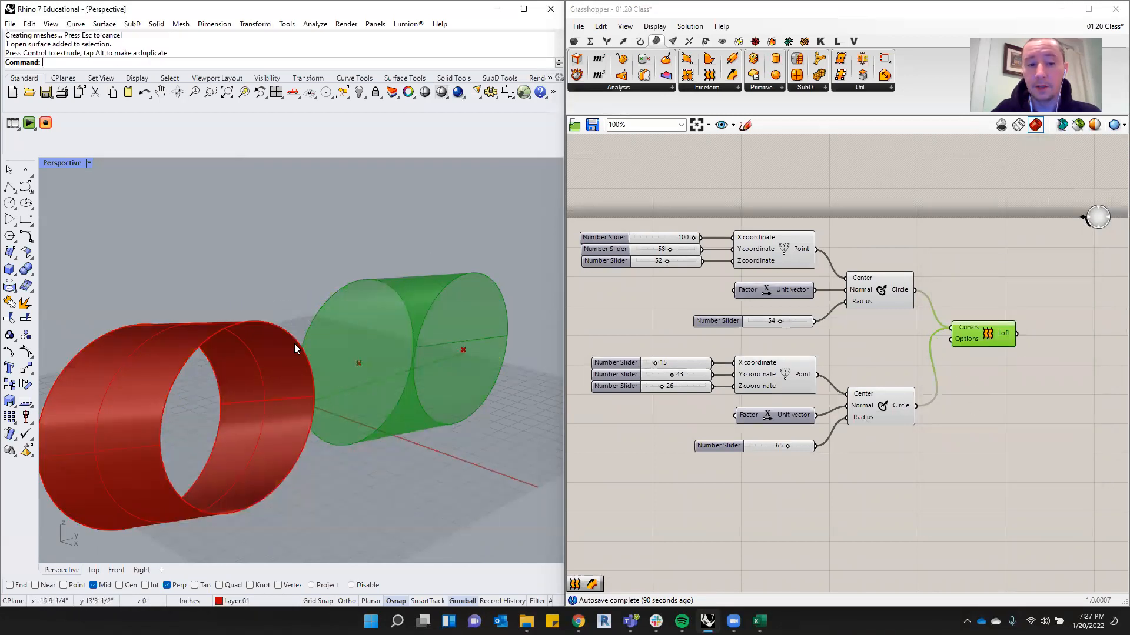
{"action": "left_click", "coordinate": [262, 321]}
{"action": "left_click", "coordinate": [249, 295]}
{"action": "left_click_drag", "start_coordinate": [356, 245], "coordinate": [470, 442]}
{"action": "right_click_drag", "start_coordinate": [381, 350], "coordinate": [211, 298]}
{"action": "left_click_drag", "start_coordinate": [114, 232], "coordinate": [261, 390]}
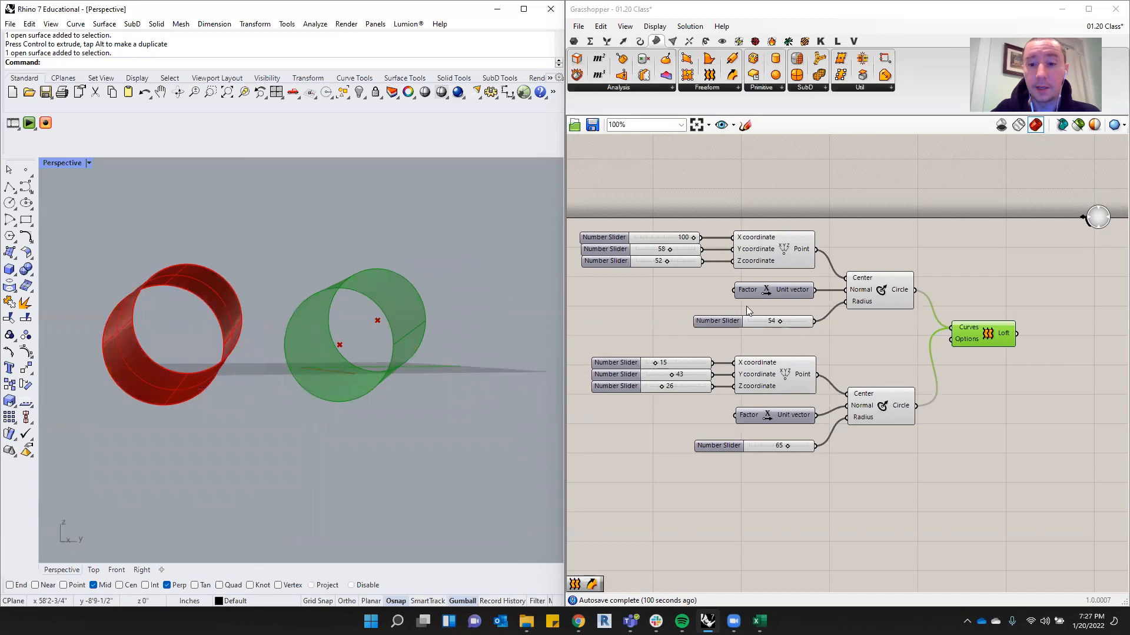
Bake the upper circle component's curve onto Layer 02.
{"action": "left_click", "coordinate": [875, 287]}
{"action": "scroll", "coordinate": [359, 298], "scroll_direction": "up", "scroll_amount": 2}
{"action": "right_click_drag", "start_coordinate": [360, 303], "coordinate": [342, 353]}
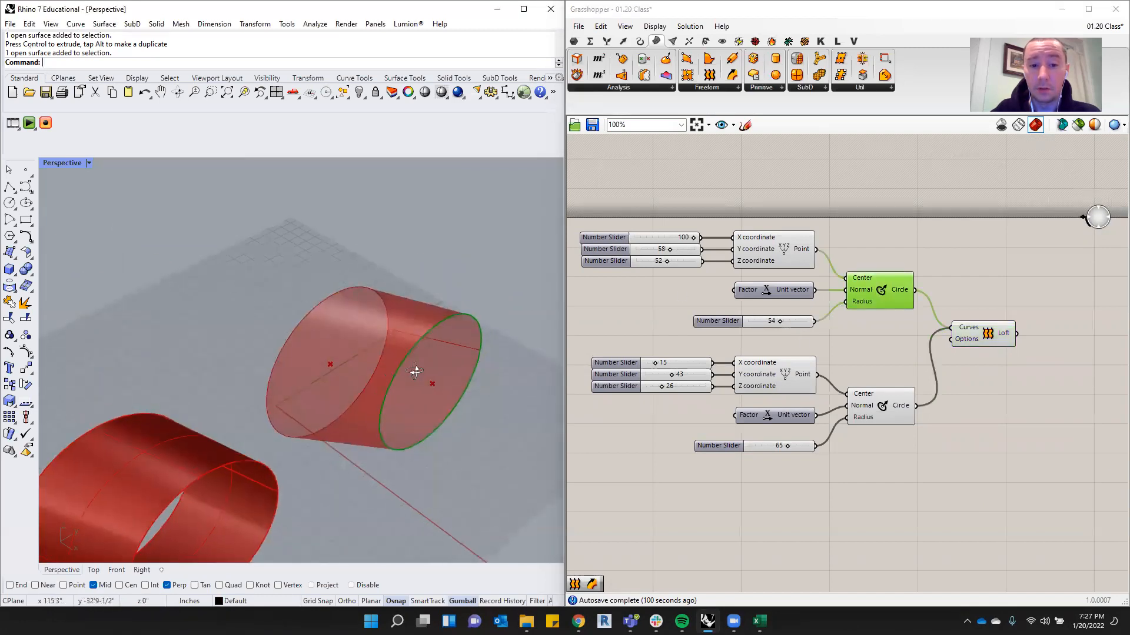
{"action": "right_click", "coordinate": [884, 292]}
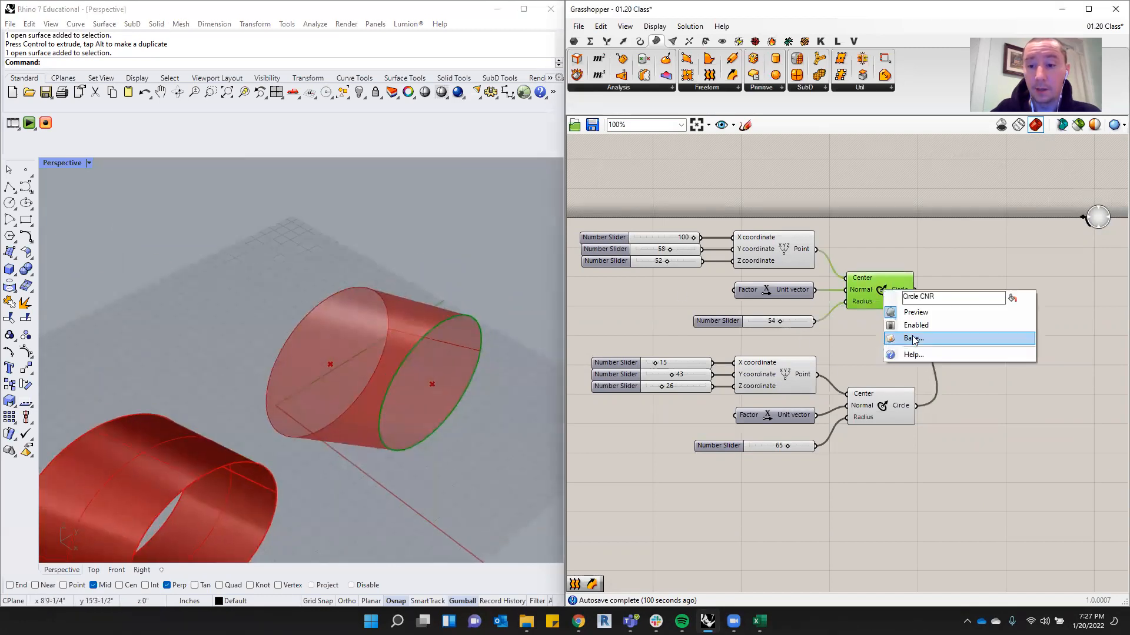
{"action": "left_click", "coordinate": [913, 338]}
{"action": "left_click", "coordinate": [906, 268]}
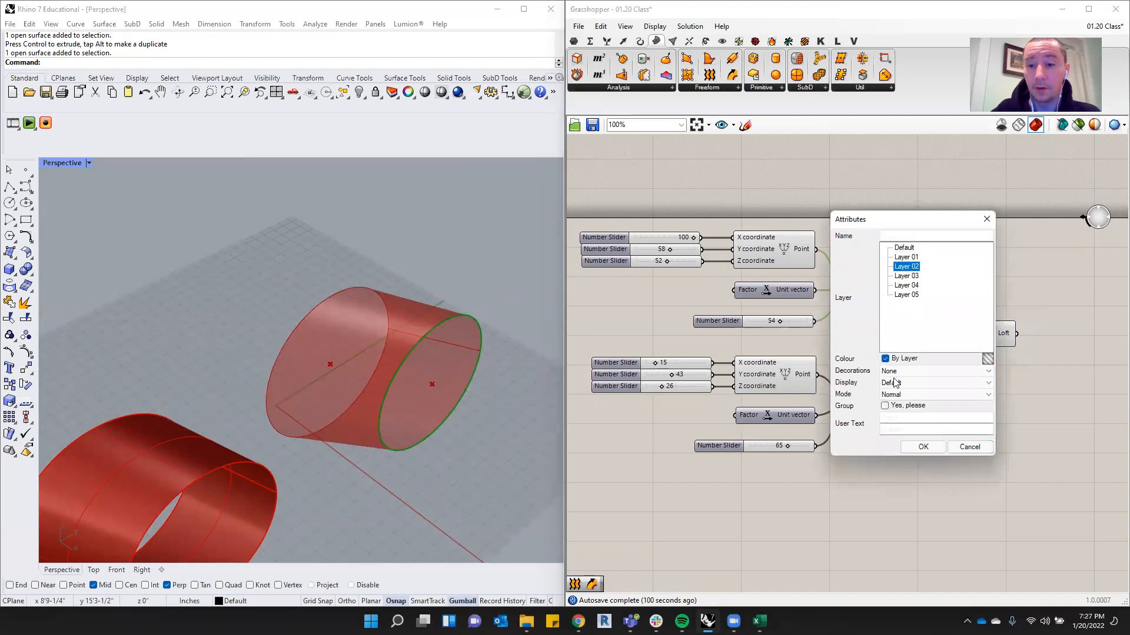
{"action": "left_click", "coordinate": [923, 447]}
Move the baked circle in the positive Y direction, away from the Loft preview.
{"action": "left_click", "coordinate": [469, 247]}
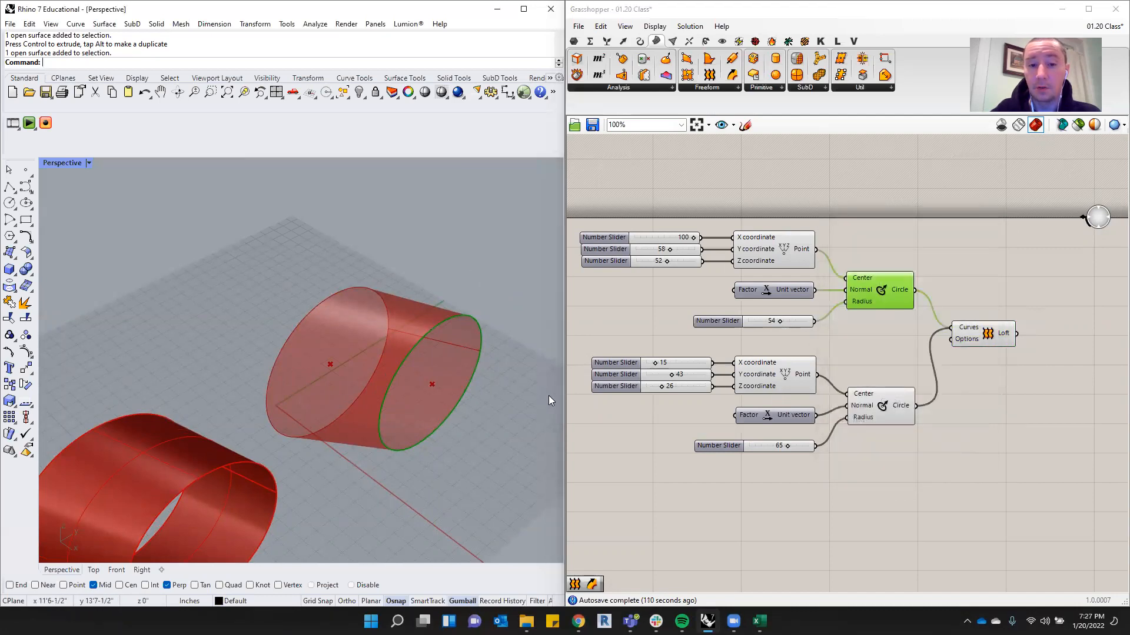
{"action": "right_click_drag", "start_coordinate": [548, 400], "coordinate": [498, 327]}
{"action": "left_click", "coordinate": [862, 249]}
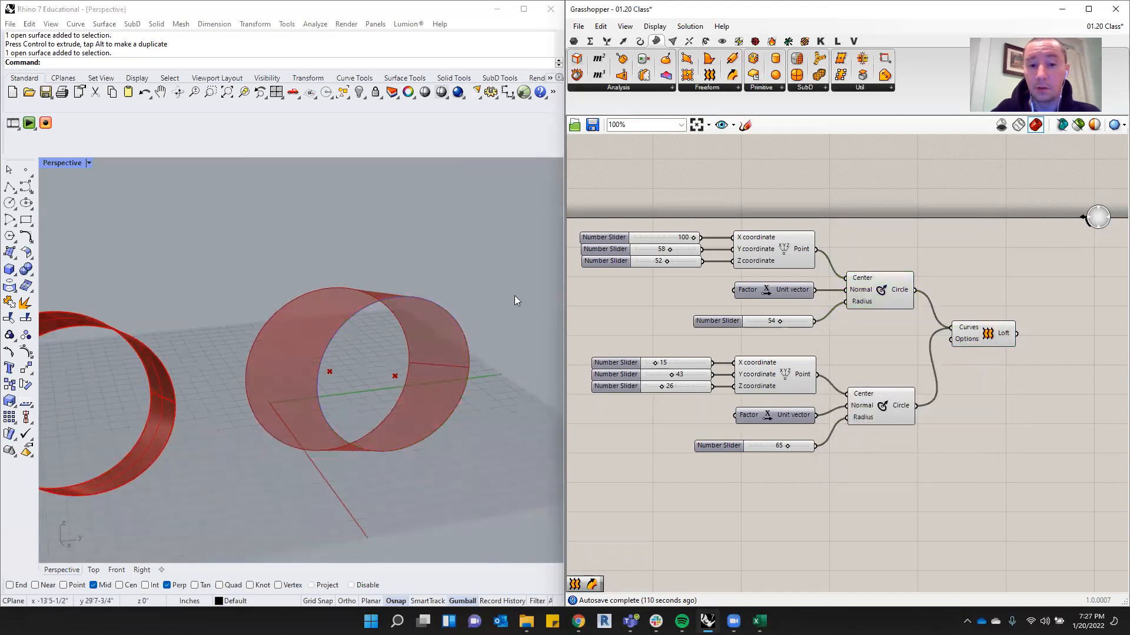
{"action": "left_click", "coordinate": [436, 312]}
{"action": "left_click_drag", "start_coordinate": [431, 372], "coordinate": [511, 359]}
Examine the baked circle next to the Loft preview from different angles and distances.
{"action": "scroll", "coordinate": [381, 372], "scroll_direction": "down", "scroll_amount": 6}
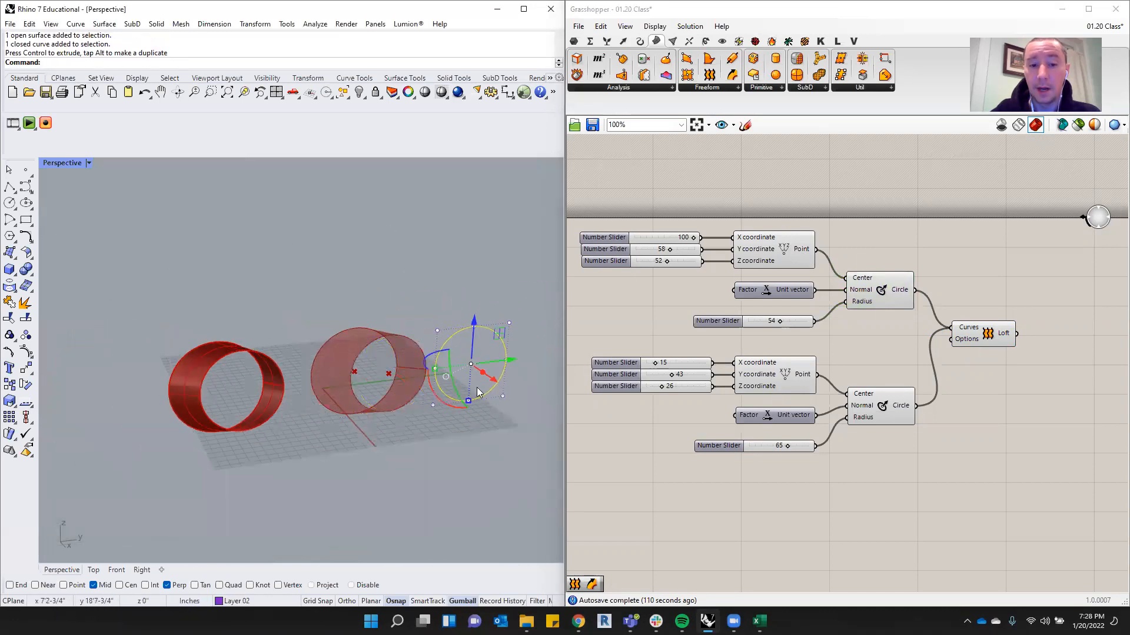
{"action": "scroll", "coordinate": [465, 373], "scroll_direction": "up", "scroll_amount": 7}
{"action": "left_click", "coordinate": [344, 212]}
{"action": "right_click_drag", "start_coordinate": [333, 218], "coordinate": [382, 234]}
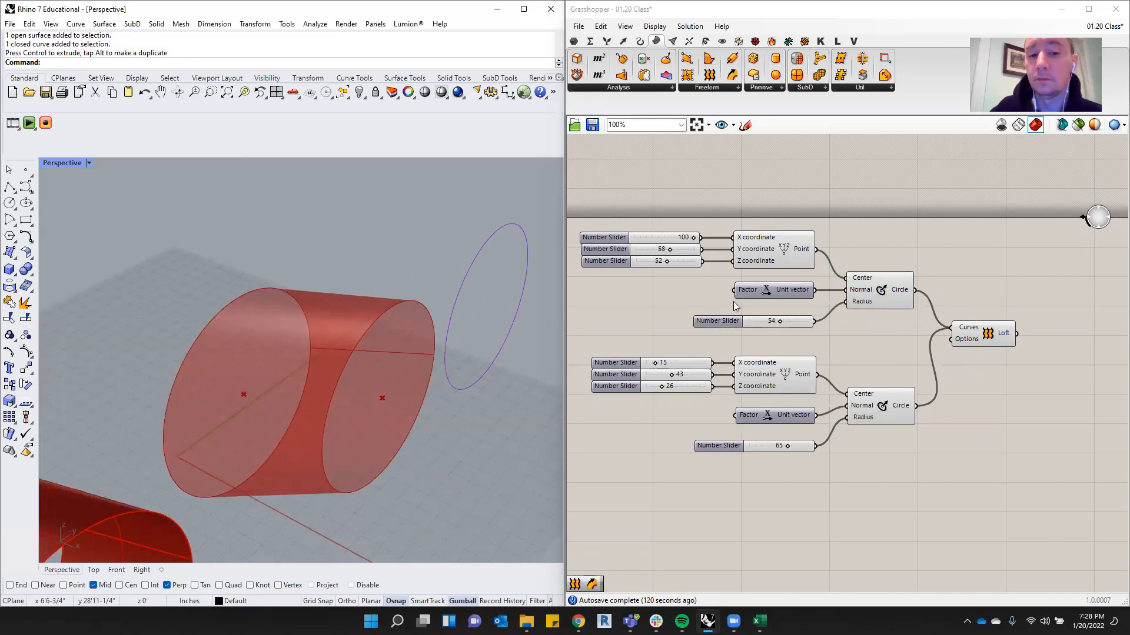
{"action": "right_click_drag", "start_coordinate": [459, 485], "coordinate": [449, 403]}
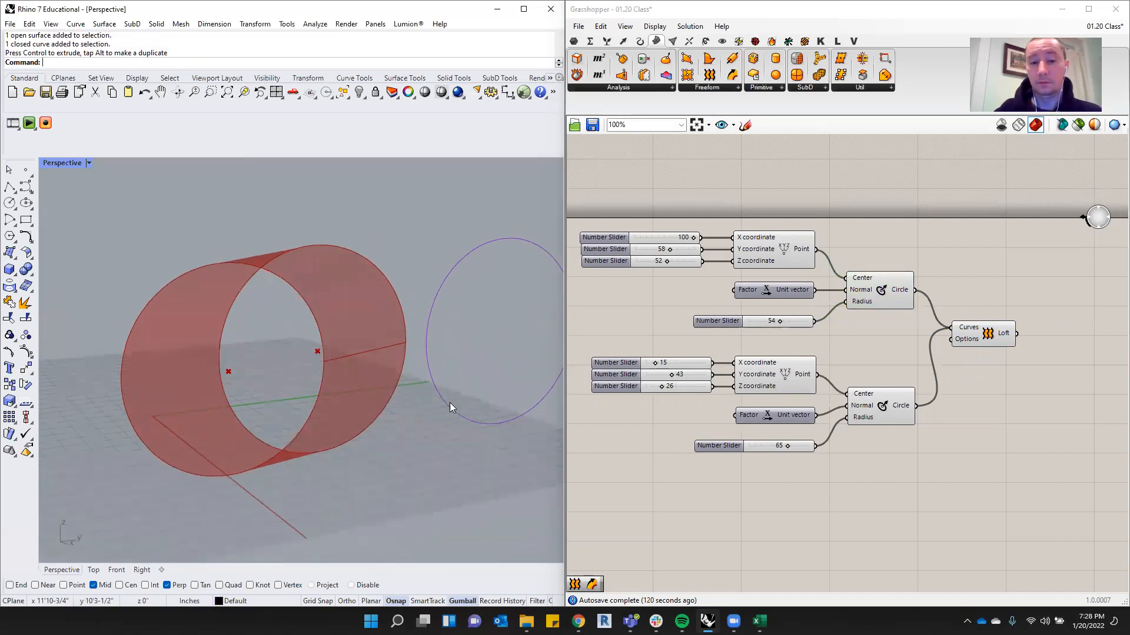
{"action": "left_click", "coordinate": [433, 265]}
{"action": "left_click", "coordinate": [476, 212]}
{"action": "right_click_drag", "start_coordinate": [475, 211], "coordinate": [466, 261]}
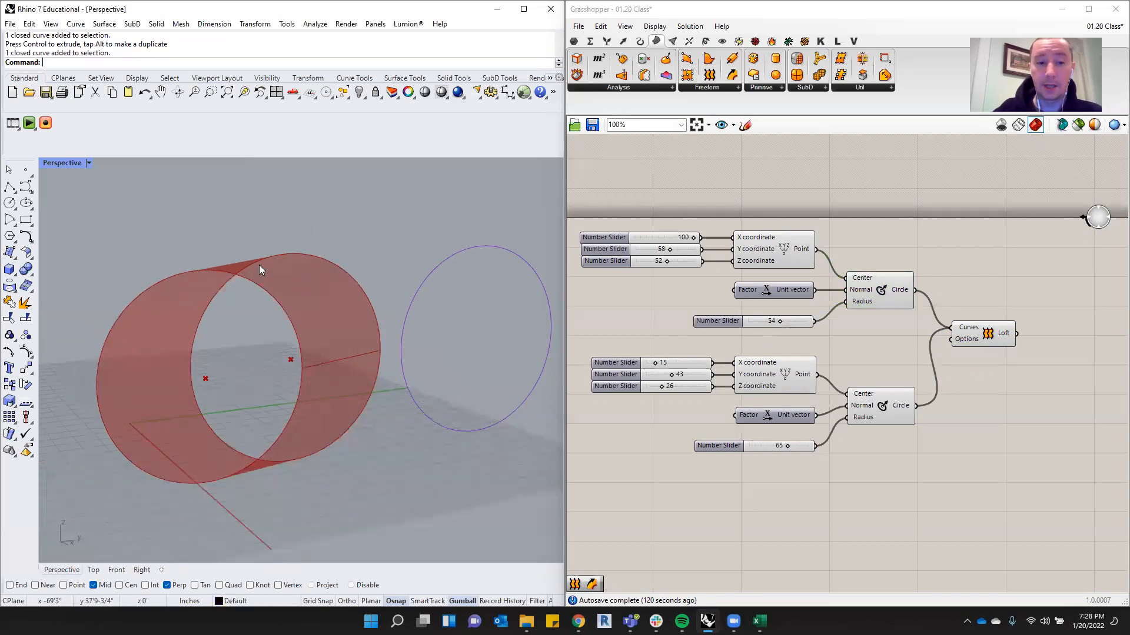
Disable the lower Circle component that feeds the Loft and view the effect on the preview.
{"action": "scroll", "coordinate": [310, 327], "scroll_direction": "down", "scroll_amount": 2}
{"action": "right_click_drag", "start_coordinate": [133, 342], "coordinate": [244, 403]}
{"action": "right_click_drag", "start_coordinate": [207, 443], "coordinate": [280, 358]}
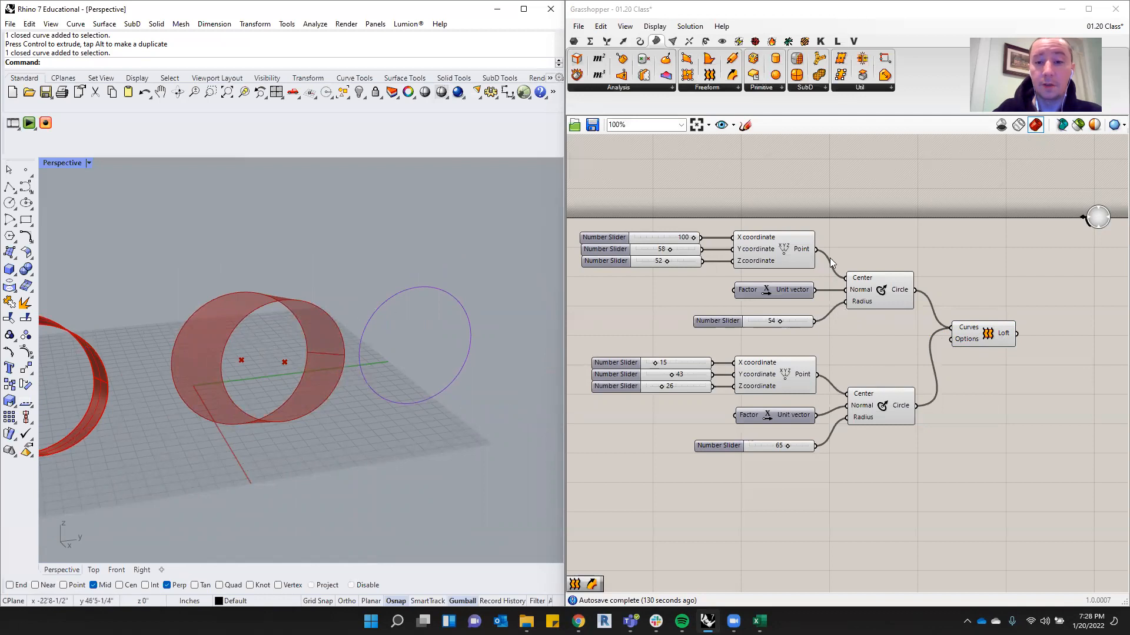
{"action": "left_click", "coordinate": [886, 395]}
{"action": "middle_click", "coordinate": [886, 395]}
{"action": "left_click", "coordinate": [950, 410]}
{"action": "left_click", "coordinate": [1062, 393]}
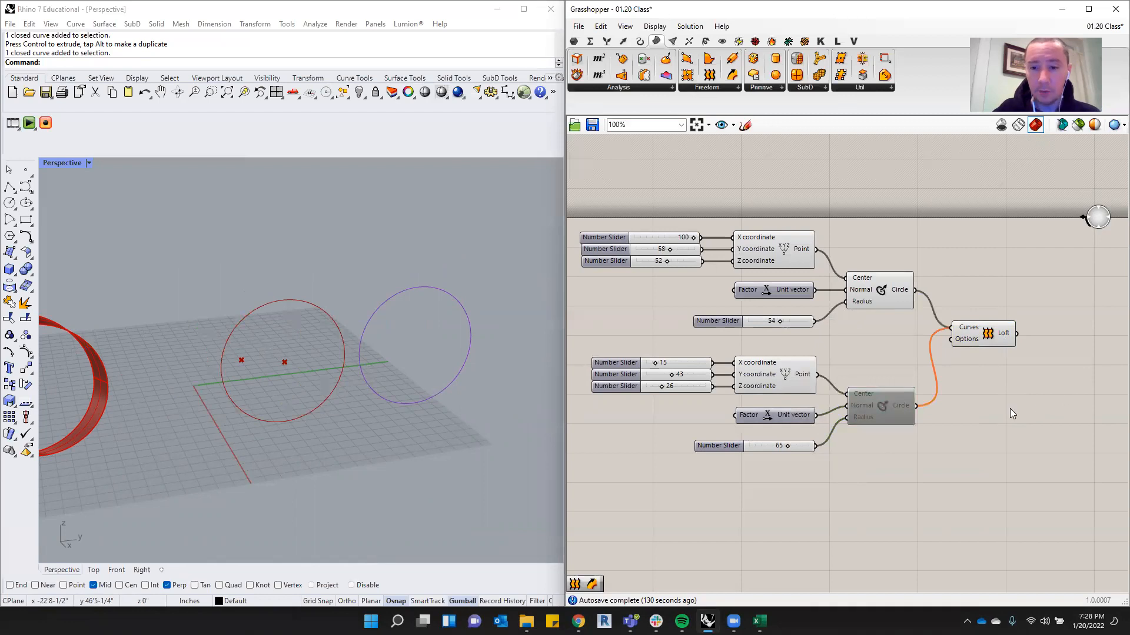
Re-enable the lower Circle component so it feeds the Loft again, and view the restored preview.
{"action": "left_click", "coordinate": [895, 414]}
{"action": "middle_click", "coordinate": [895, 414]}
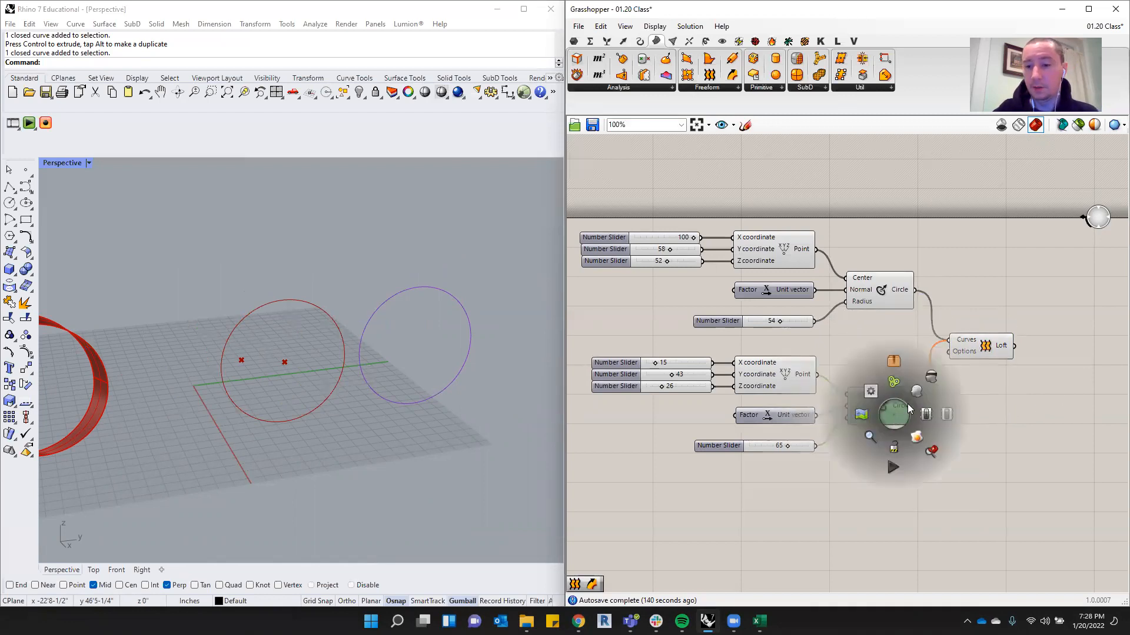
{"action": "left_click", "coordinate": [916, 391]}
{"action": "left_click", "coordinate": [960, 390]}
{"action": "left_click", "coordinate": [900, 408]}
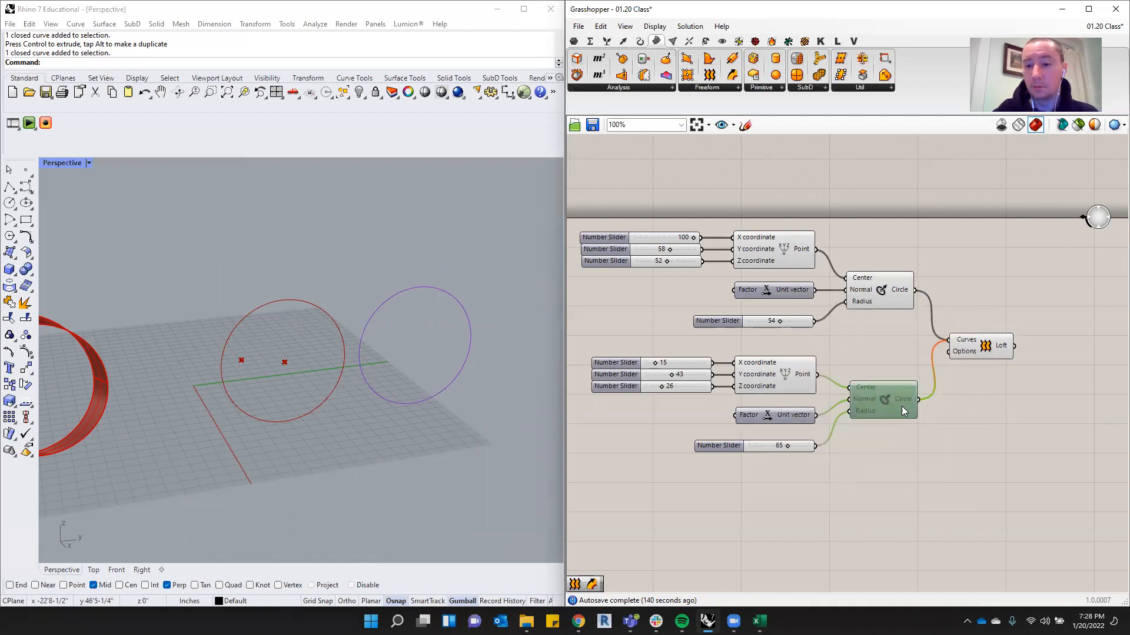
{"action": "right_click", "coordinate": [895, 408]}
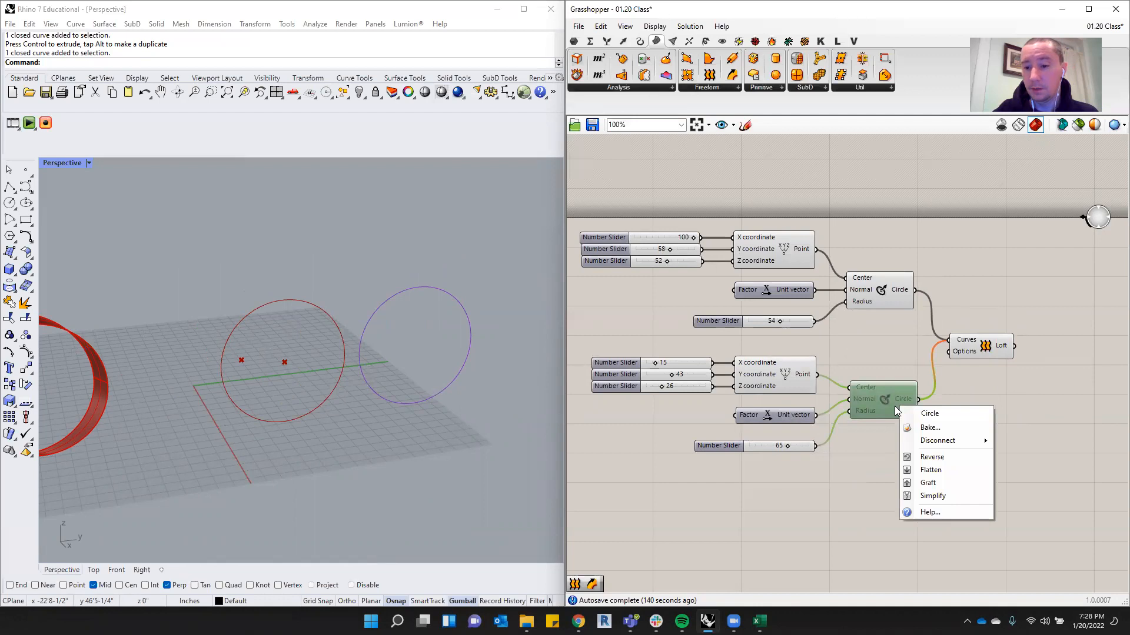
{"action": "left_click", "coordinate": [891, 405]}
{"action": "middle_click", "coordinate": [887, 403]}
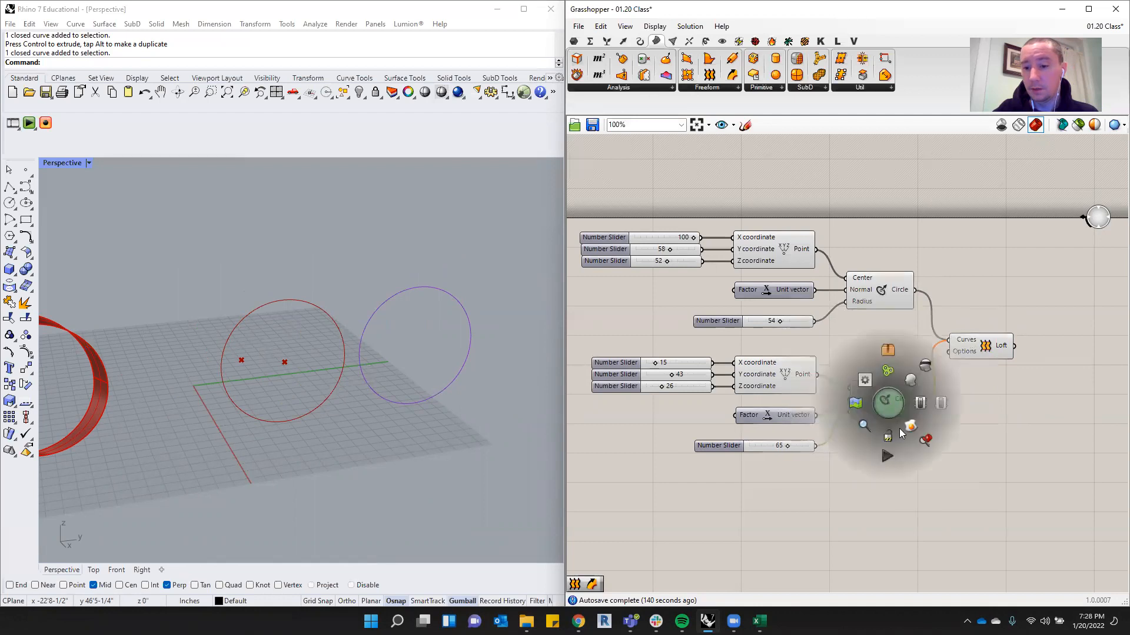
{"action": "left_click", "coordinate": [888, 436]}
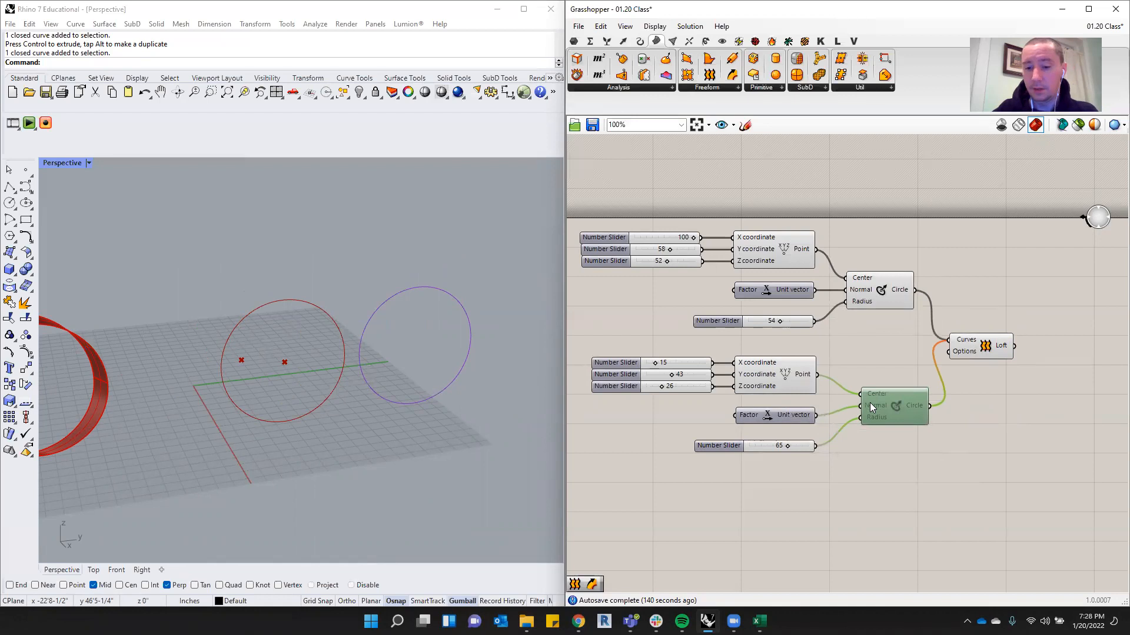
{"action": "left_click_drag", "start_coordinate": [895, 407], "coordinate": [948, 343]}
{"action": "right_click_drag", "start_coordinate": [912, 429], "coordinate": [883, 394]}
{"action": "scroll", "coordinate": [324, 305], "scroll_direction": "down", "scroll_amount": 2}
{"action": "scroll", "coordinate": [226, 322], "scroll_direction": "up", "scroll_amount": 4}
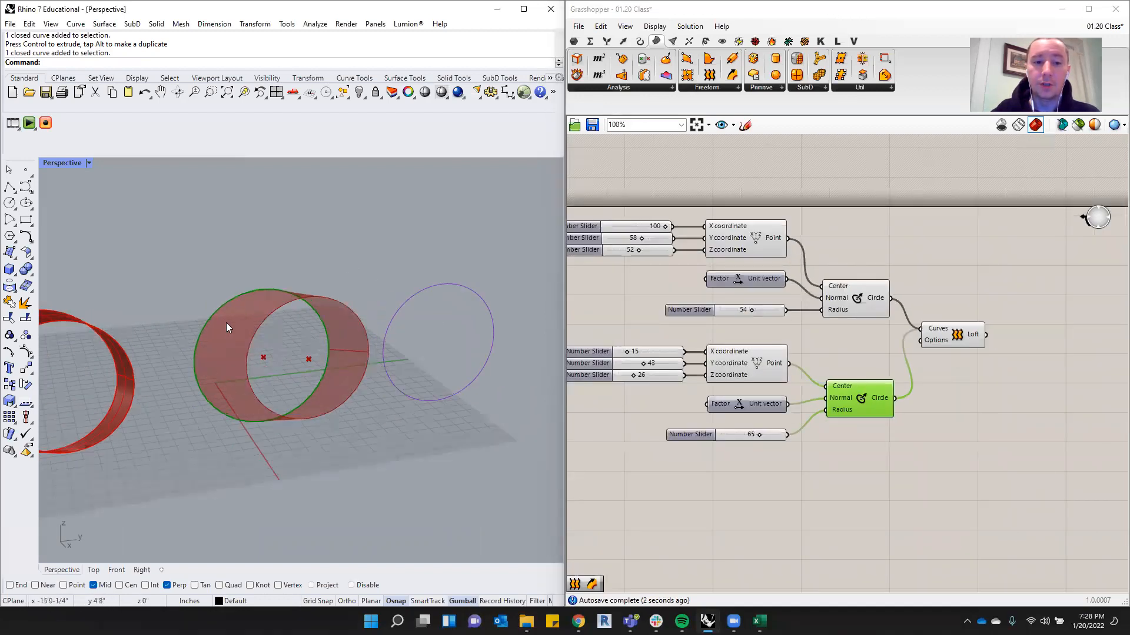
Highlight the lower and upper Circle components in turn to identify their curves in the Rhino preview.
{"action": "left_click", "coordinate": [982, 265]}
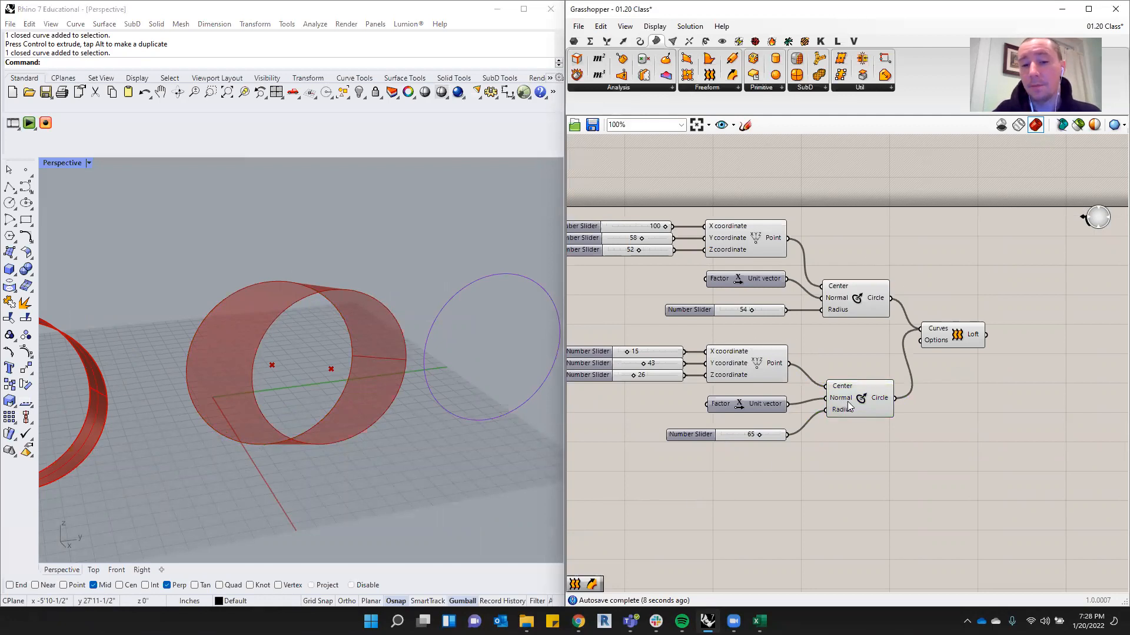
{"action": "left_click_drag", "start_coordinate": [847, 401], "coordinate": [840, 393]}
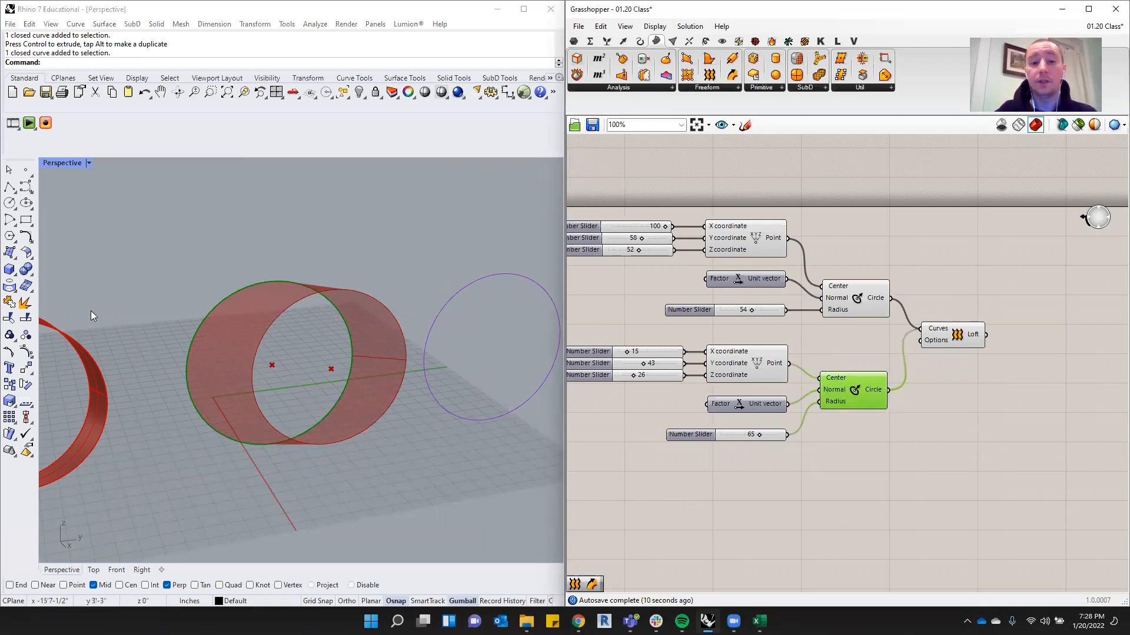
{"action": "left_click", "coordinate": [856, 301]}
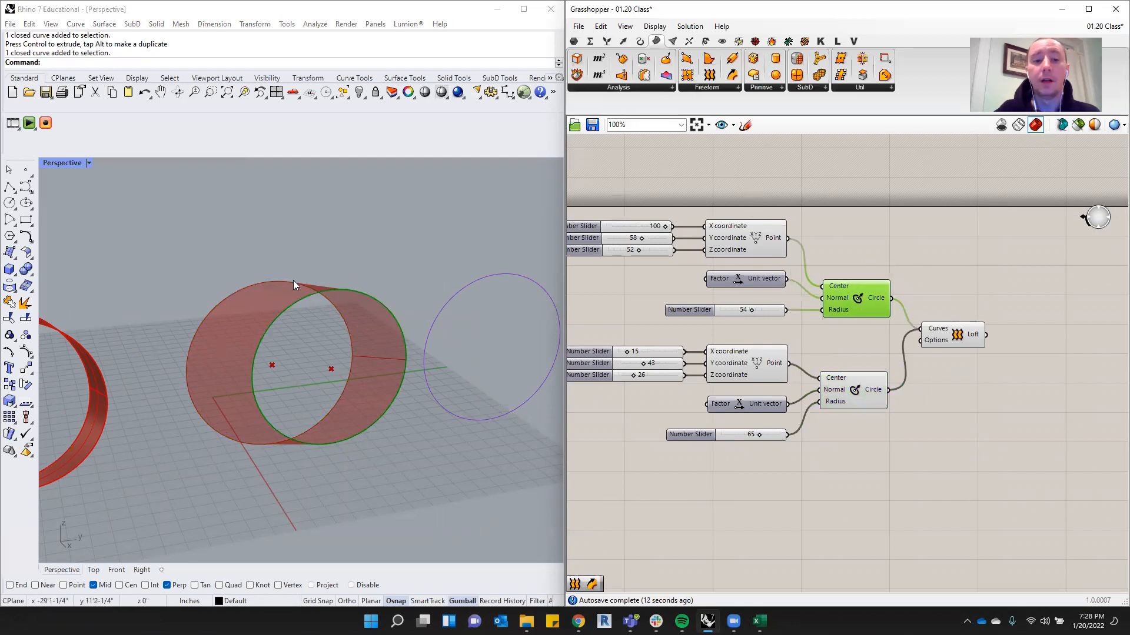
Delete the baked circle and the baked loft surface from the Rhino model.
{"action": "left_click_drag", "start_coordinate": [476, 260], "coordinate": [448, 318]}
{"action": "key", "text": "Delete"}
{"action": "scroll", "coordinate": [460, 315], "scroll_direction": "down", "scroll_amount": 3}
{"action": "left_click", "coordinate": [193, 287]}
{"action": "key", "text": "Delete"}
{"action": "scroll", "coordinate": [862, 284], "scroll_direction": "up", "scroll_amount": 2}
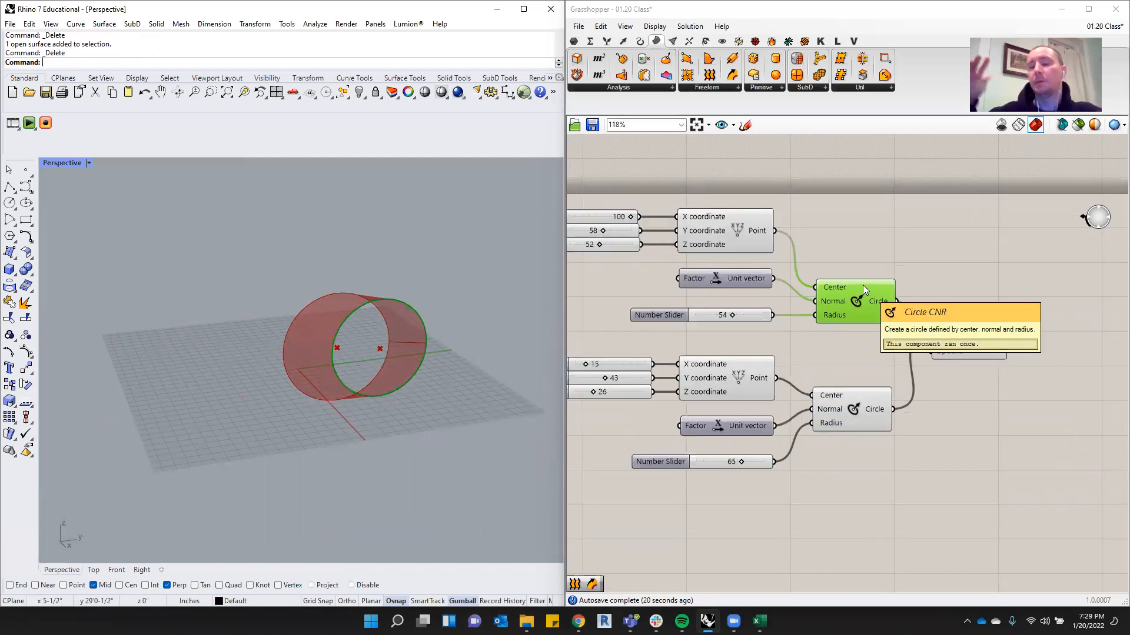
Move the Loft component farther away from the two Circle components on the canvas.
{"action": "left_click", "coordinate": [938, 169]}
{"action": "left_click_drag", "start_coordinate": [983, 341], "coordinate": [1007, 328]}
{"action": "scroll", "coordinate": [934, 288], "scroll_direction": "down", "scroll_amount": 1}
{"action": "left_click", "coordinate": [935, 286]}
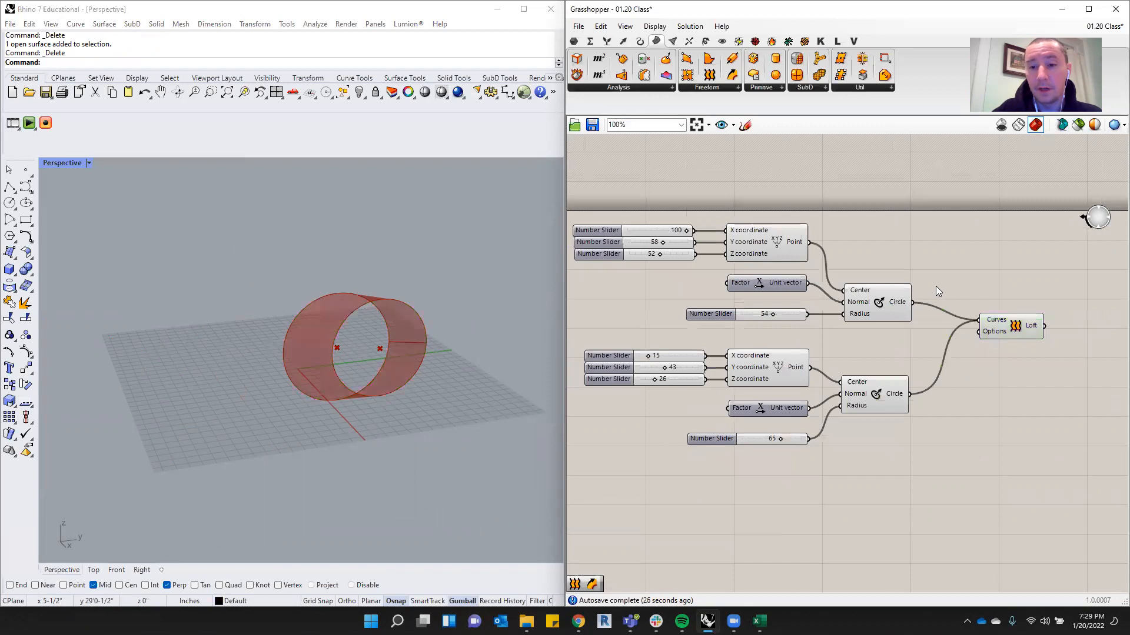
Disable the preview of all components feeding the Loft, leaving only the lofted surface displayed.
{"action": "scroll", "coordinate": [935, 286], "scroll_direction": "down", "scroll_amount": 1}
{"action": "left_click", "coordinate": [767, 285]}
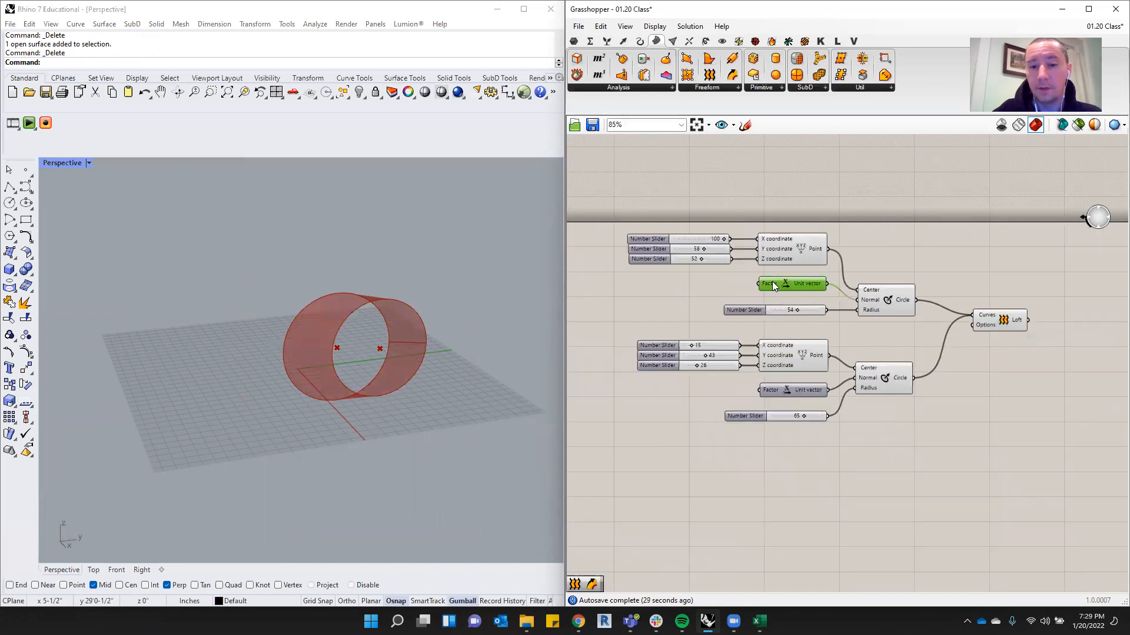
{"action": "left_click_drag", "start_coordinate": [892, 453], "coordinate": [621, 223]}
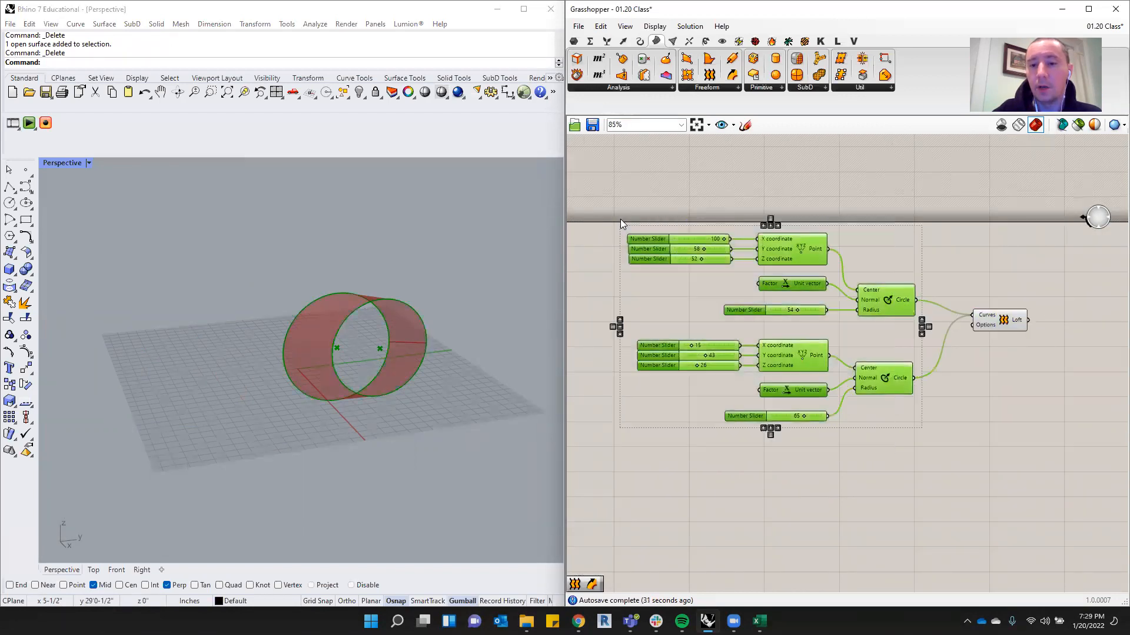
{"action": "middle_click", "coordinate": [792, 249]}
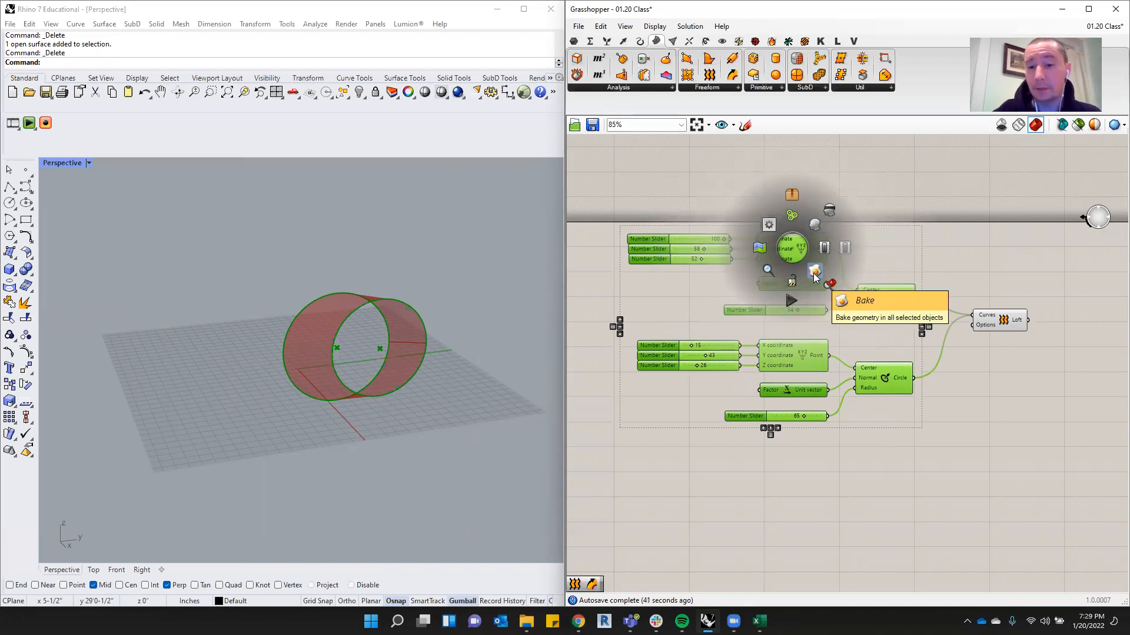
{"action": "left_click", "coordinate": [828, 210]}
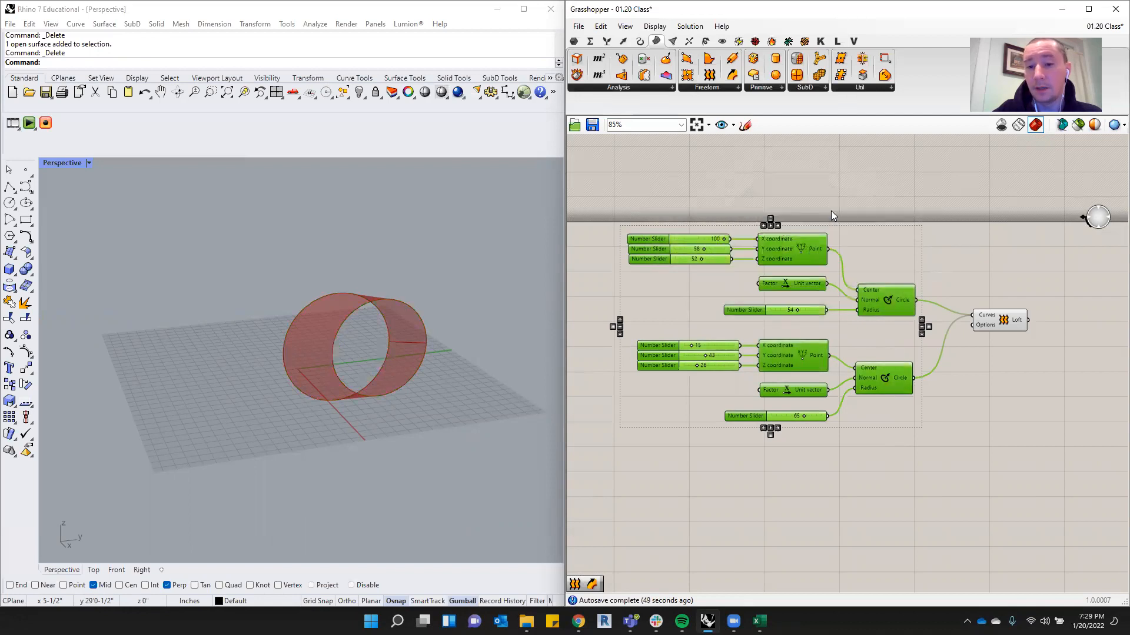
{"action": "left_click", "coordinate": [920, 252]}
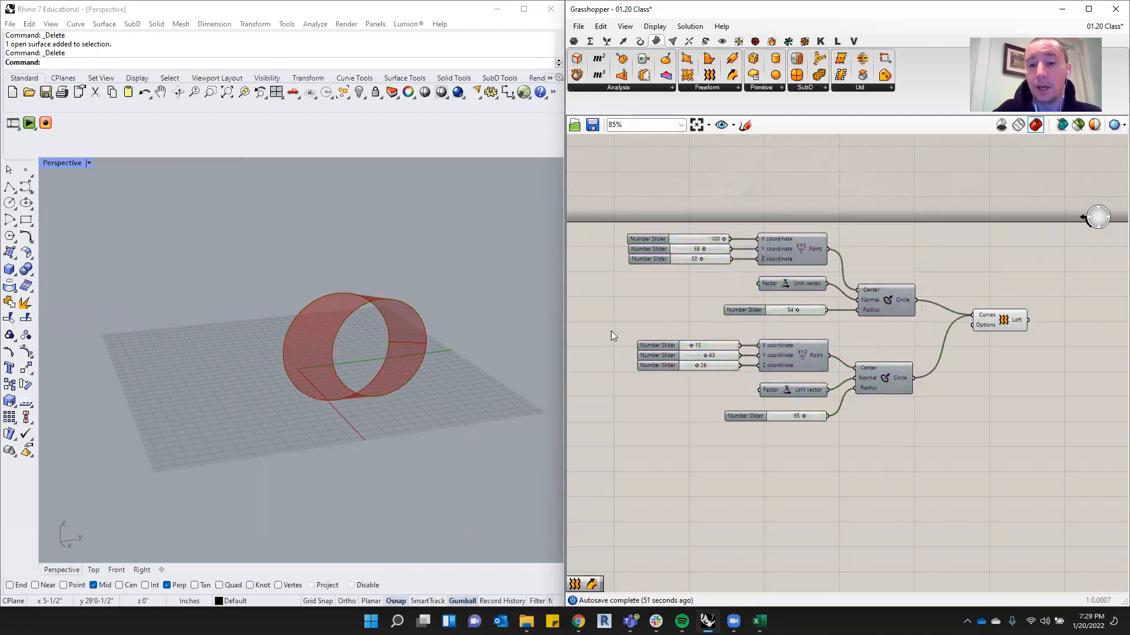
Select the hidden Circle and Point components in turn and inspect how the viewport displays them with preview off.
{"action": "left_click", "coordinate": [900, 305]}
{"action": "scroll", "coordinate": [335, 340], "scroll_direction": "up", "scroll_amount": 4}
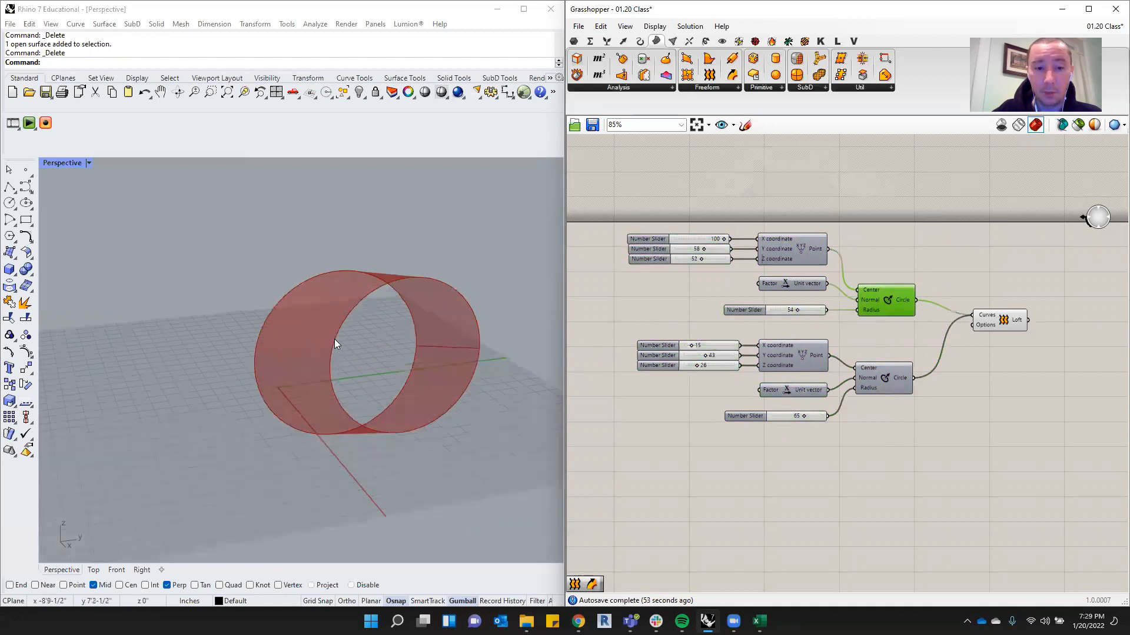
{"action": "left_click", "coordinate": [881, 381]}
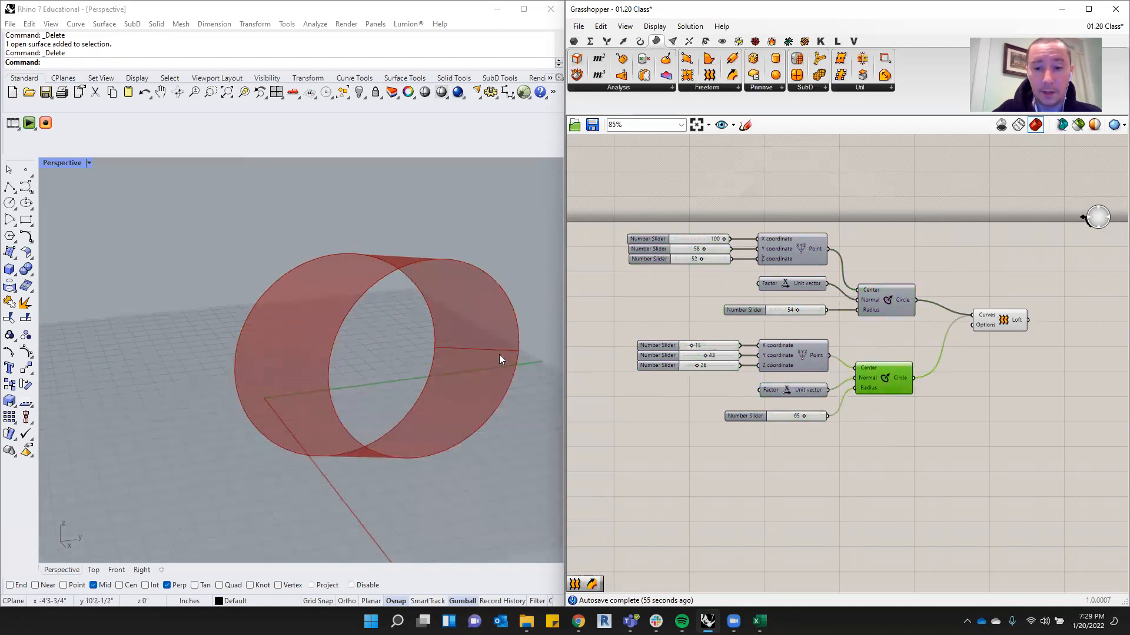
{"action": "left_click", "coordinate": [788, 360]}
{"action": "middle_click", "coordinate": [364, 373]}
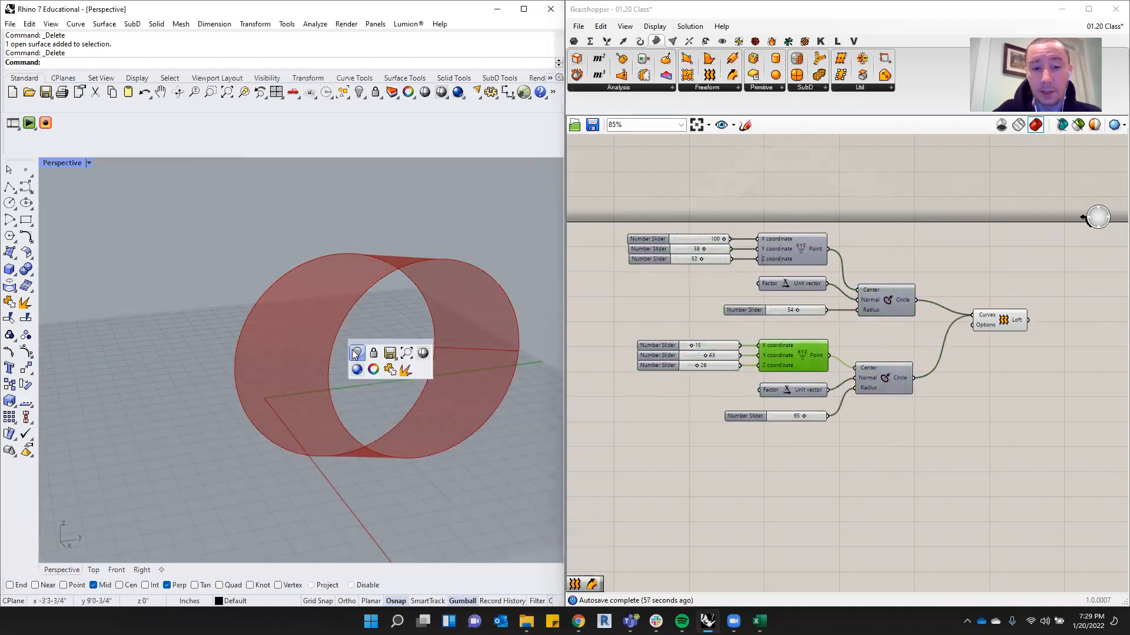
{"action": "right_click_drag", "start_coordinate": [409, 319], "coordinate": [548, 292]}
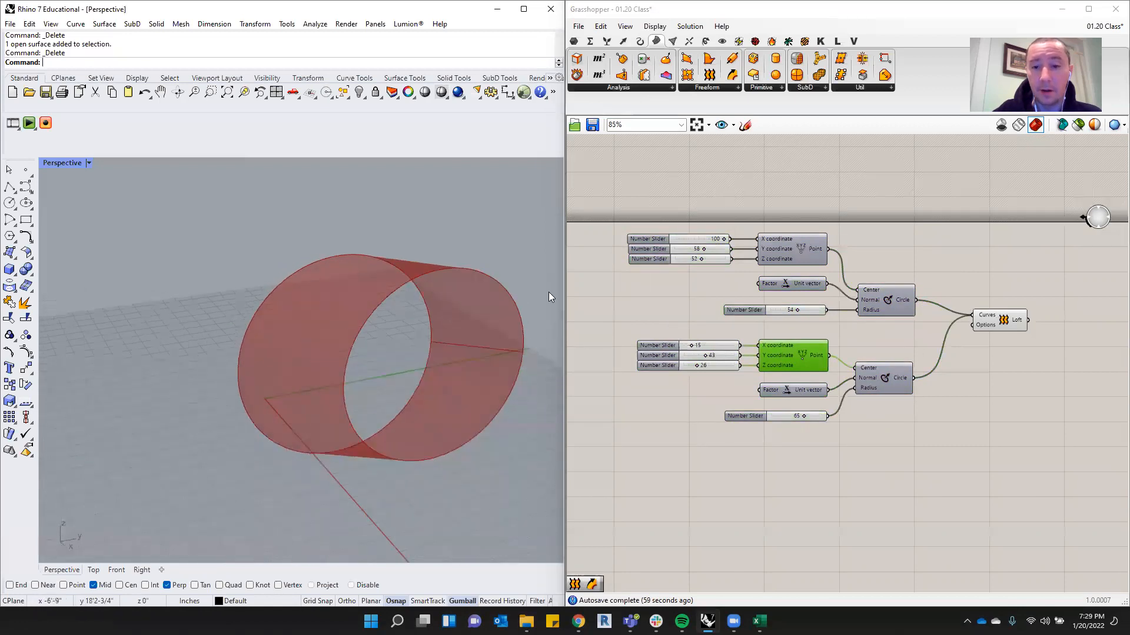
Set the upper point's Y slider to 43 and the upper circle's radius to 33, and move the Loft component closer.
{"action": "left_click_drag", "start_coordinate": [702, 249], "coordinate": [694, 252]}
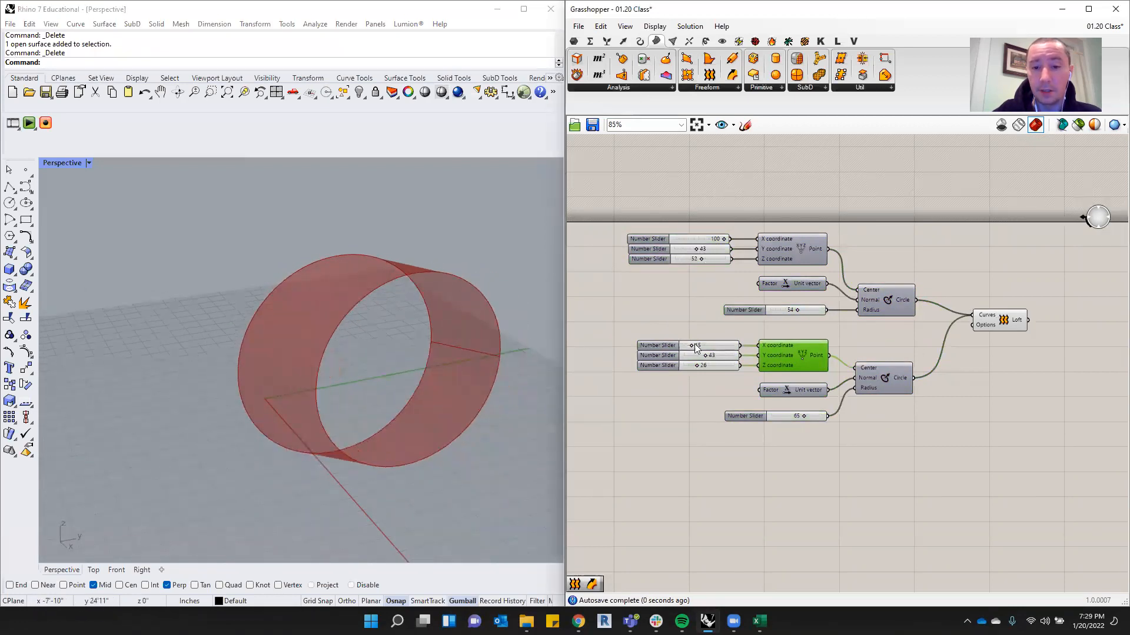
{"action": "left_click_drag", "start_coordinate": [798, 311], "coordinate": [786, 309]}
{"action": "left_click_drag", "start_coordinate": [1000, 320], "coordinate": [979, 326]}
{"action": "left_click", "coordinate": [988, 288]}
Turn the Loft component's preview off and back on.
{"action": "left_click", "coordinate": [989, 331]}
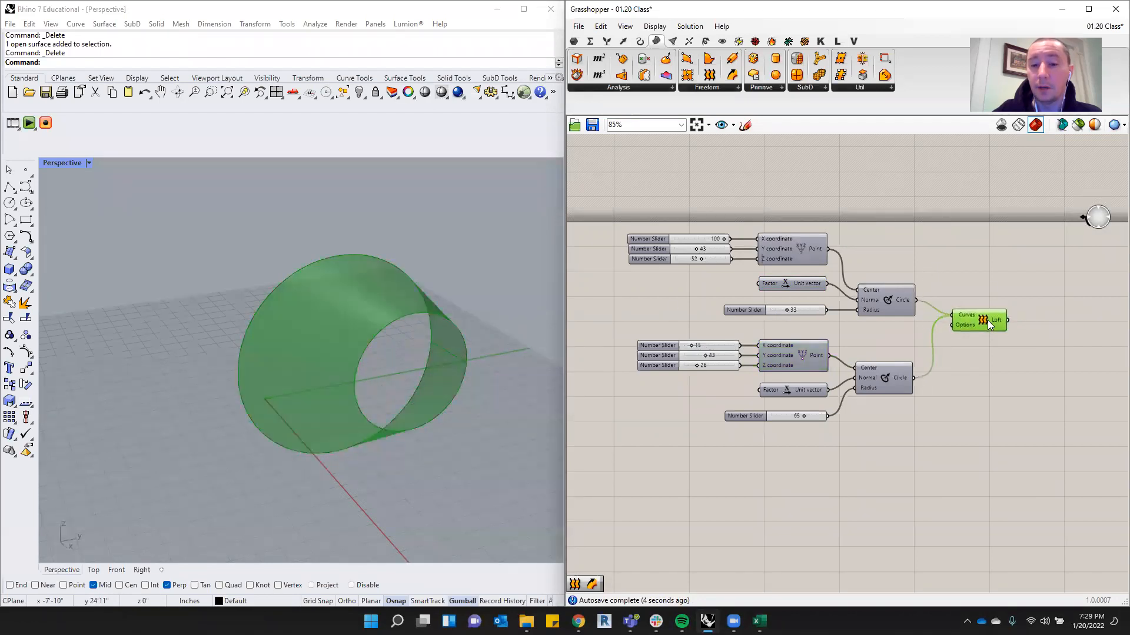
{"action": "middle_click", "coordinate": [989, 322]}
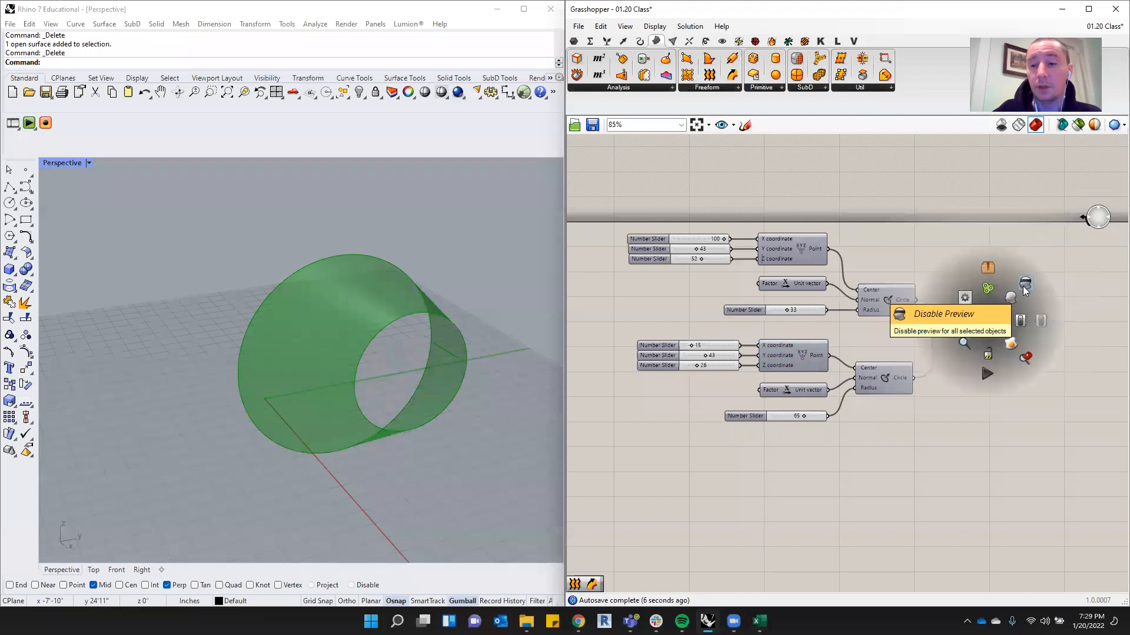
{"action": "left_click", "coordinate": [1024, 289]}
{"action": "middle_click", "coordinate": [989, 323]}
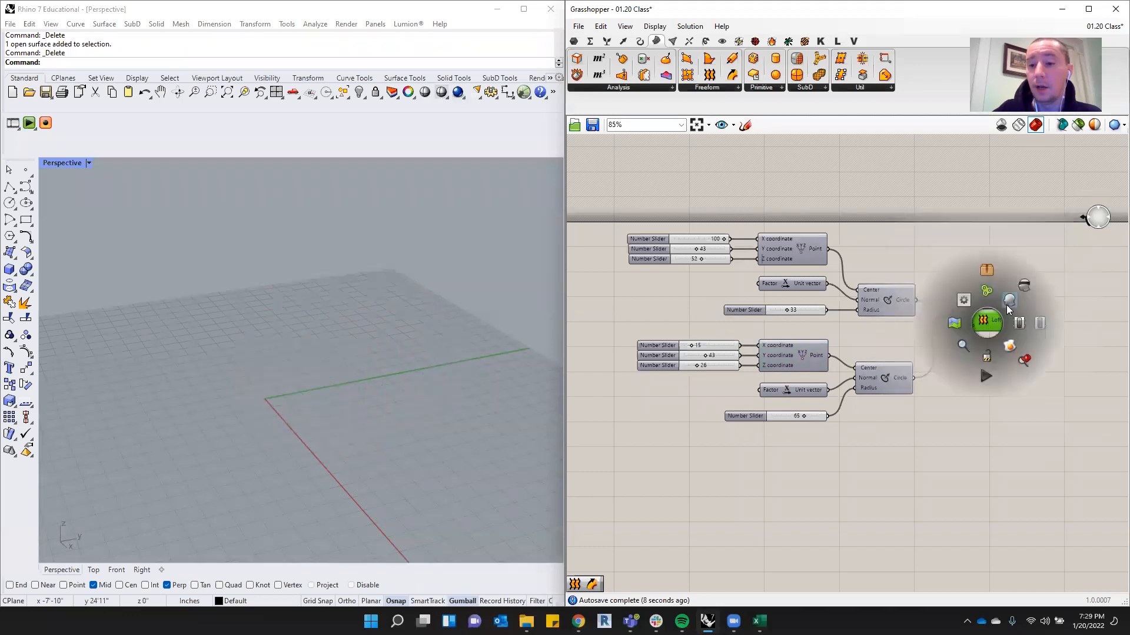
{"action": "left_click", "coordinate": [1006, 304]}
Re-enable the preview of all components feeding the Loft and view the result from several angles.
{"action": "left_click", "coordinate": [917, 247]}
{"action": "left_click_drag", "start_coordinate": [899, 231], "coordinate": [625, 437]}
{"action": "middle_click", "coordinate": [887, 311]}
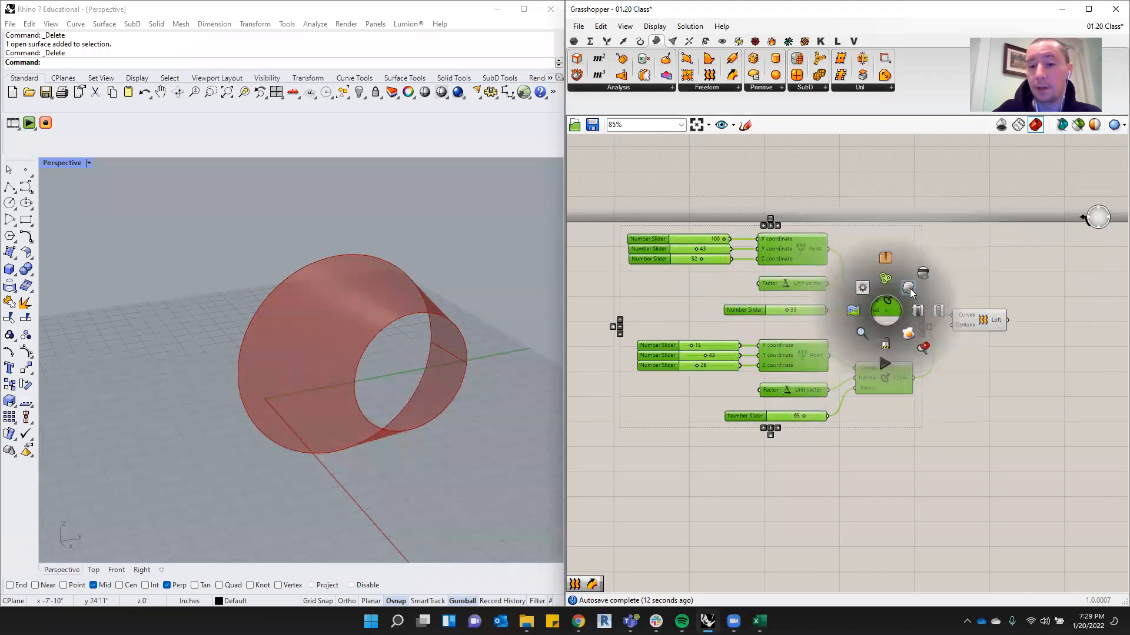
{"action": "left_click", "coordinate": [909, 288]}
{"action": "right_click_drag", "start_coordinate": [404, 240], "coordinate": [345, 408]}
{"action": "left_click", "coordinate": [918, 263]}
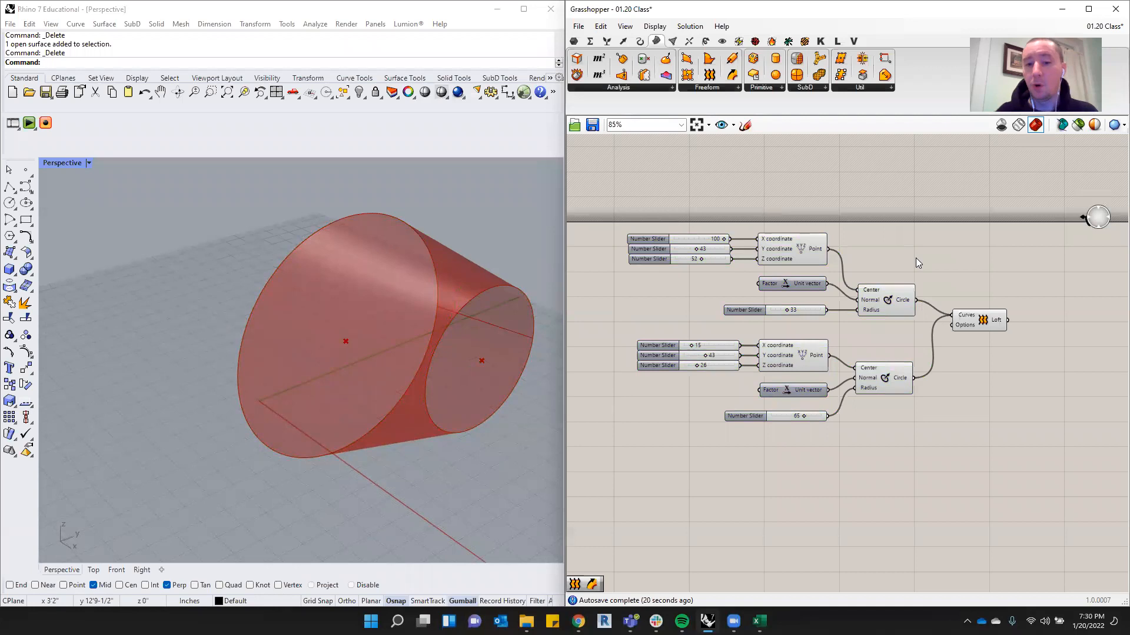
{"action": "mouse_move", "coordinate": [444, 323]}
{"action": "right_mouse_down"}
{"action": "mouse_move", "coordinate": [378, 305]}
{"action": "mouse_move", "coordinate": [411, 290]}
{"action": "mouse_move", "coordinate": [439, 310]}
{"action": "right_mouse_up"}
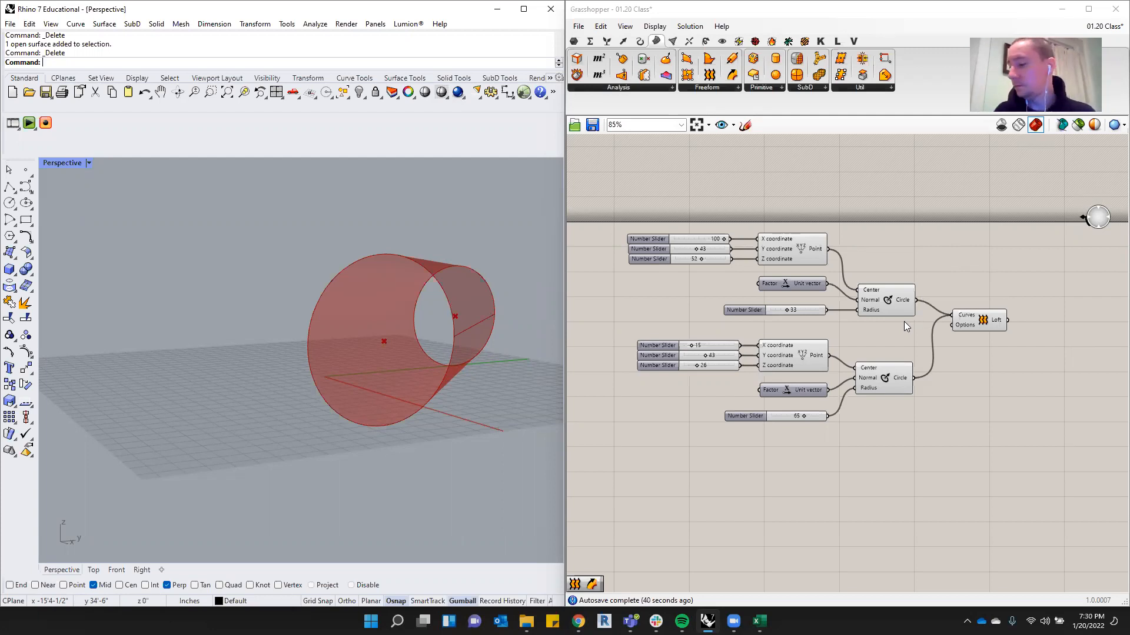
{"action": "right_click_drag", "start_coordinate": [290, 341], "coordinate": [412, 359]}
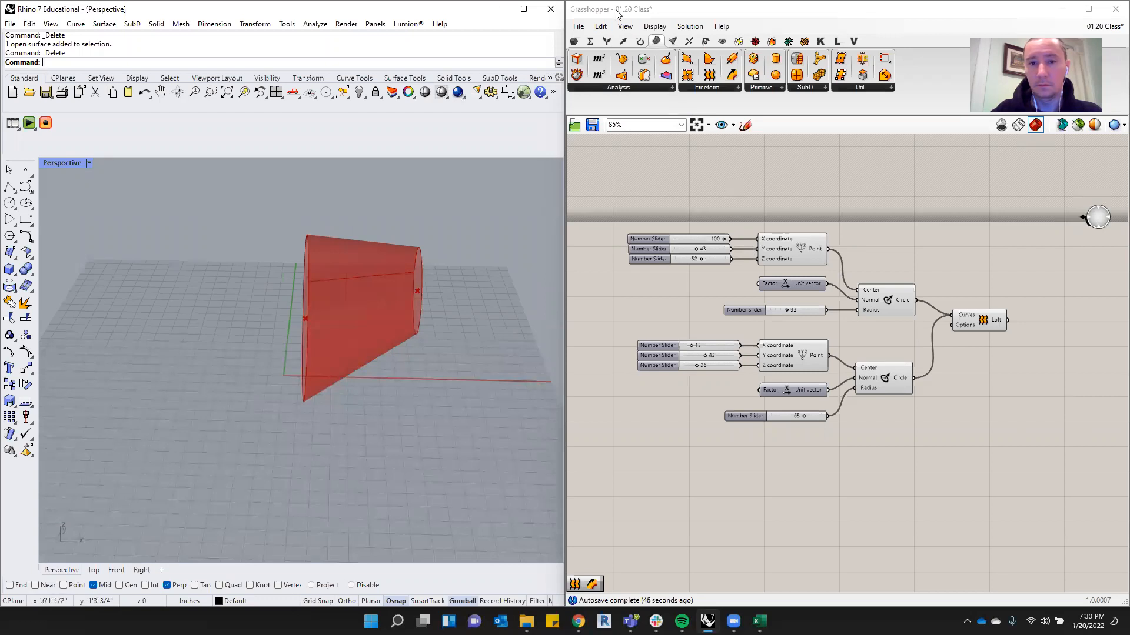
Add a Circle component defined by plane and radius below the existing definition, and view its default circle at the origin.
{"action": "left_click", "coordinate": [640, 41]}
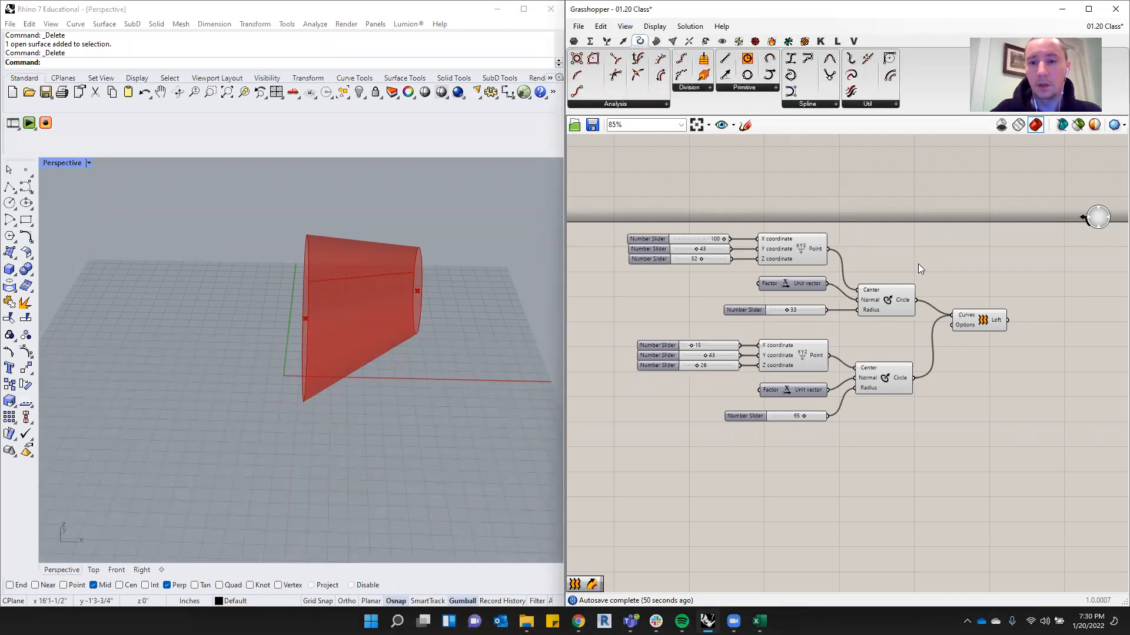
{"action": "scroll", "coordinate": [918, 263], "scroll_direction": "up", "scroll_amount": 2}
{"action": "mouse_move", "coordinate": [900, 258]}
{"action": "right_mouse_down"}
{"action": "mouse_move", "coordinate": [890, 263]}
{"action": "mouse_move", "coordinate": [901, 264]}
{"action": "right_mouse_up"}
{"action": "left_click", "coordinate": [744, 89]}
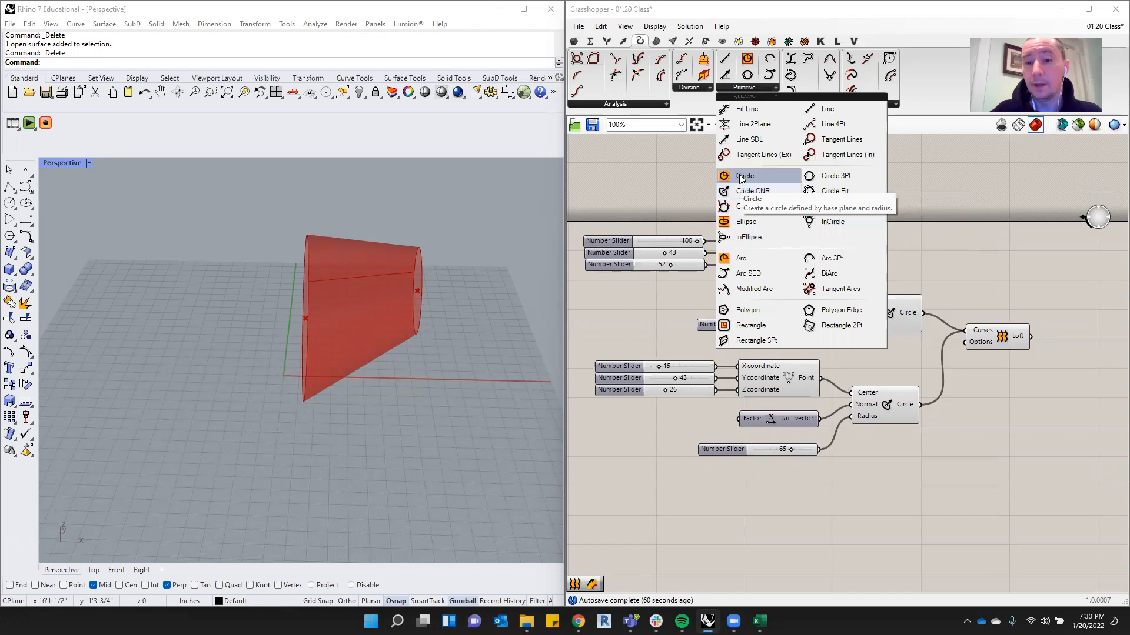
{"action": "left_click_drag", "start_coordinate": [740, 178], "coordinate": [697, 496]}
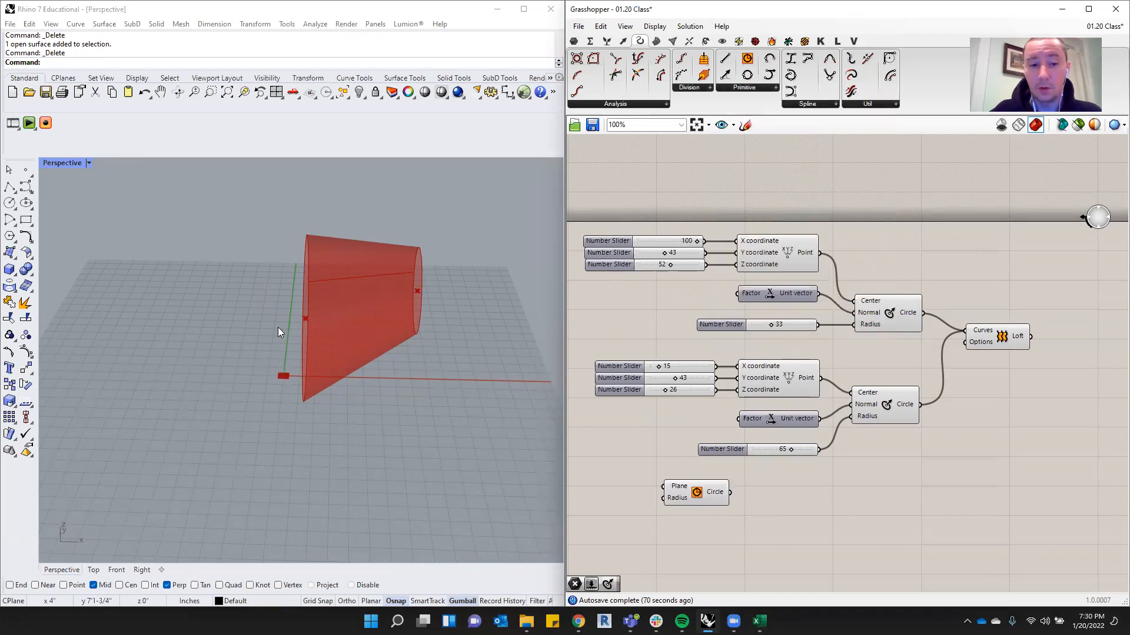
{"action": "scroll", "coordinate": [278, 327], "scroll_direction": "up", "scroll_amount": 10}
{"action": "right_click_drag", "start_coordinate": [331, 370], "coordinate": [347, 446]}
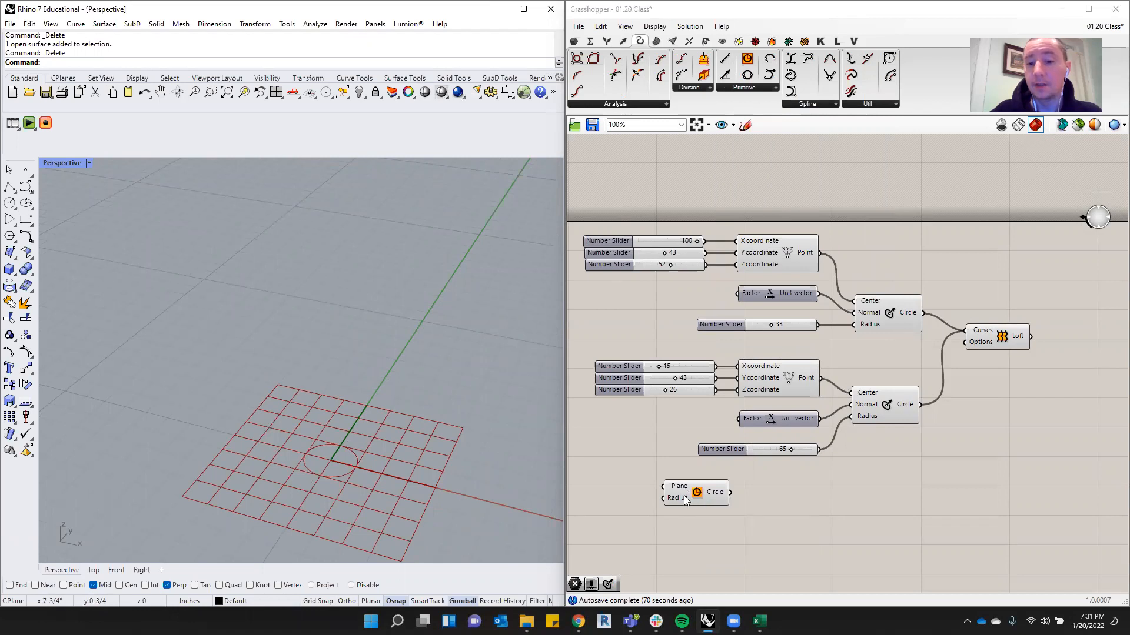
Wire the lower circle's radius slider into the plane-based Circle's radius input as well and set the slider to 53.
{"action": "left_click_drag", "start_coordinate": [684, 499], "coordinate": [717, 507]}
{"action": "left_click_drag", "start_coordinate": [704, 449], "coordinate": [576, 436]}
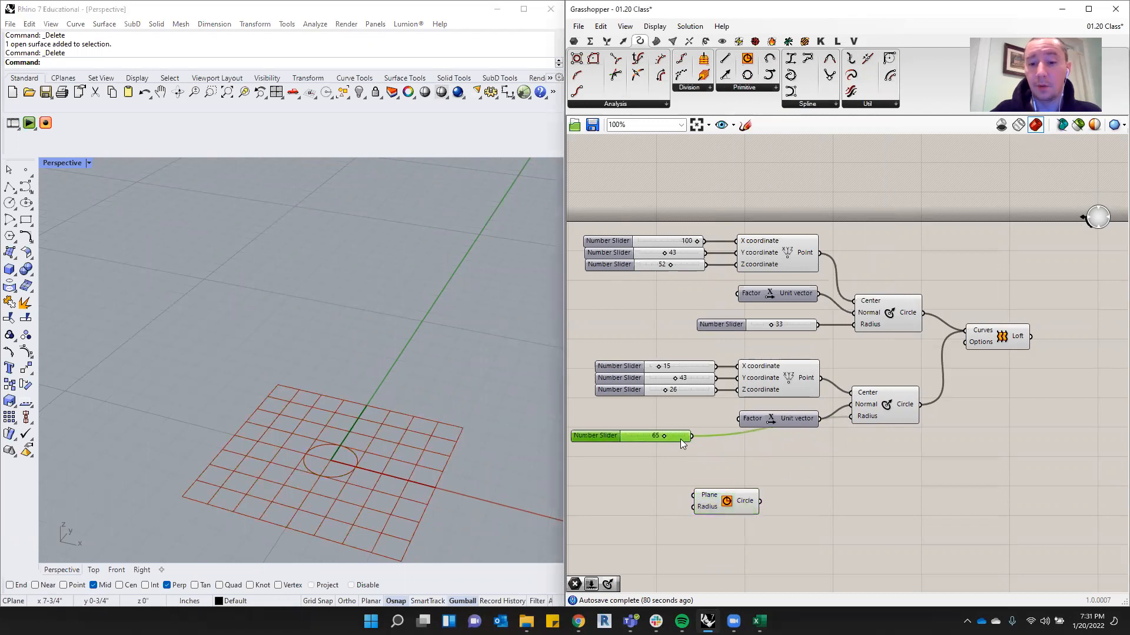
{"action": "left_click_drag", "start_coordinate": [691, 436], "coordinate": [803, 474]}
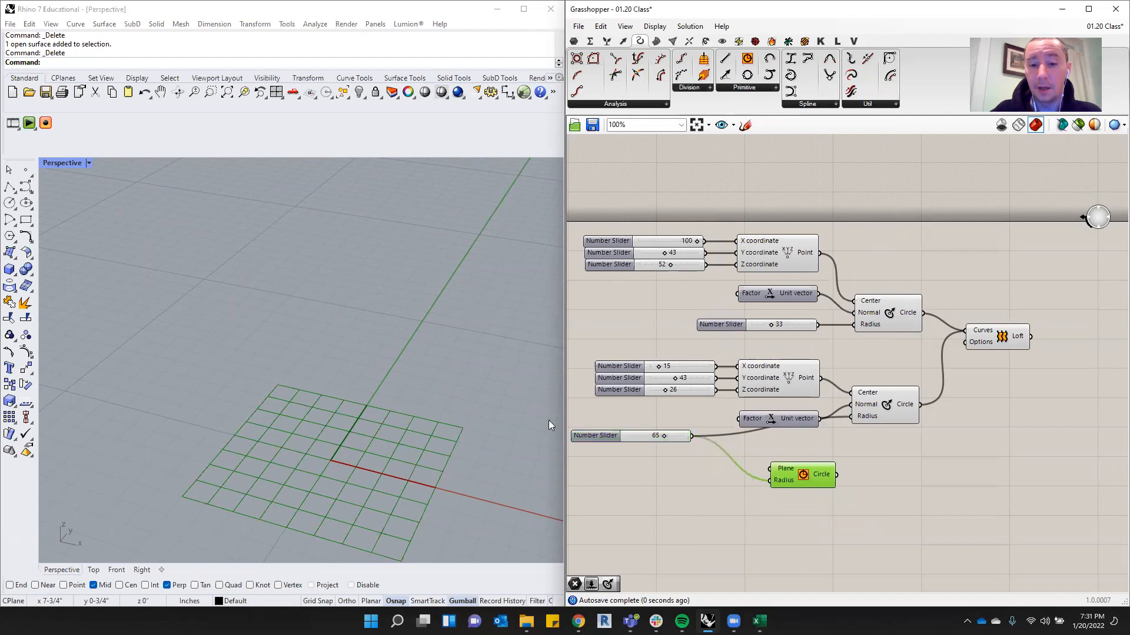
{"action": "scroll", "coordinate": [342, 376], "scroll_direction": "down", "scroll_amount": 15}
{"action": "scroll", "coordinate": [653, 447], "scroll_direction": "up", "scroll_amount": 3}
{"action": "left_click_drag", "start_coordinate": [668, 425], "coordinate": [613, 424]}
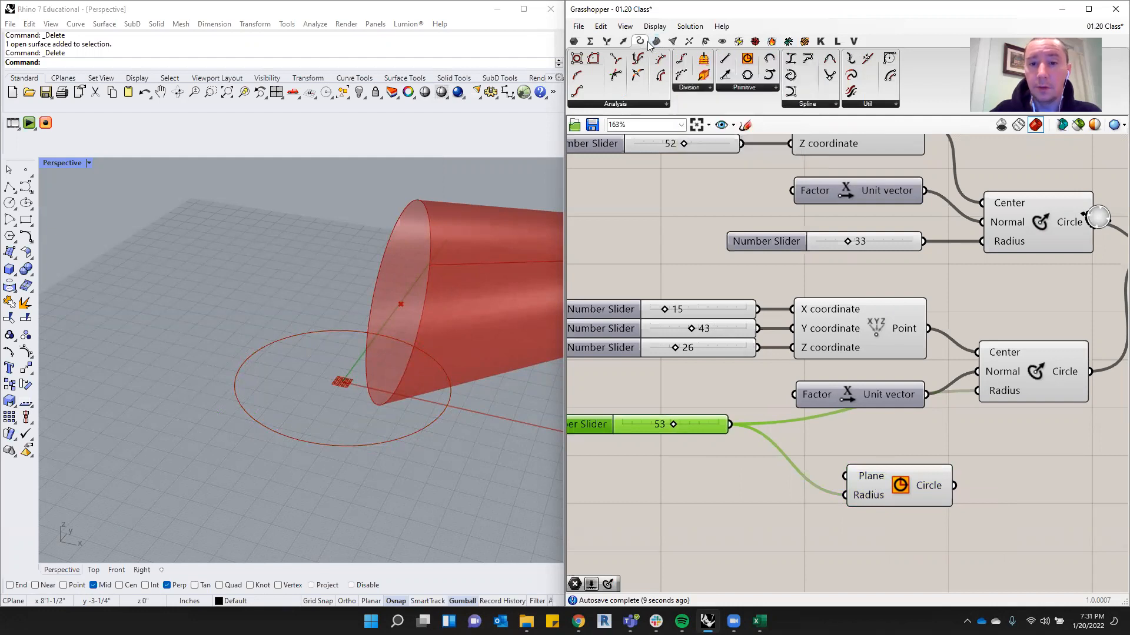
Add an XZ Plane component beside the plane-based Circle component.
{"action": "left_click", "coordinate": [623, 41]}
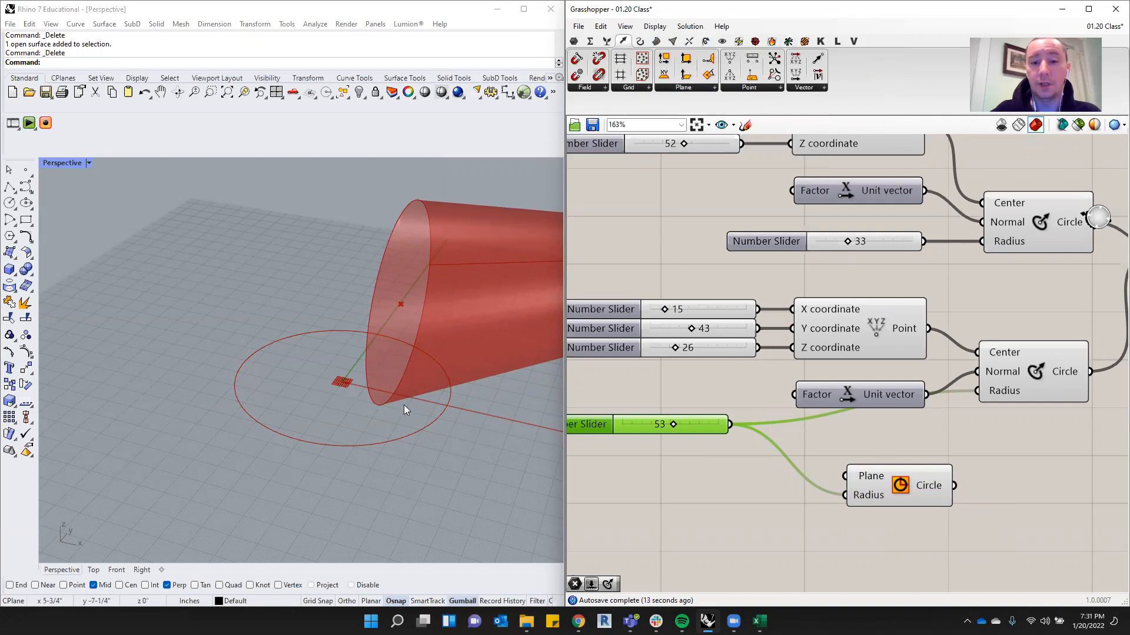
{"action": "left_click", "coordinate": [699, 88]}
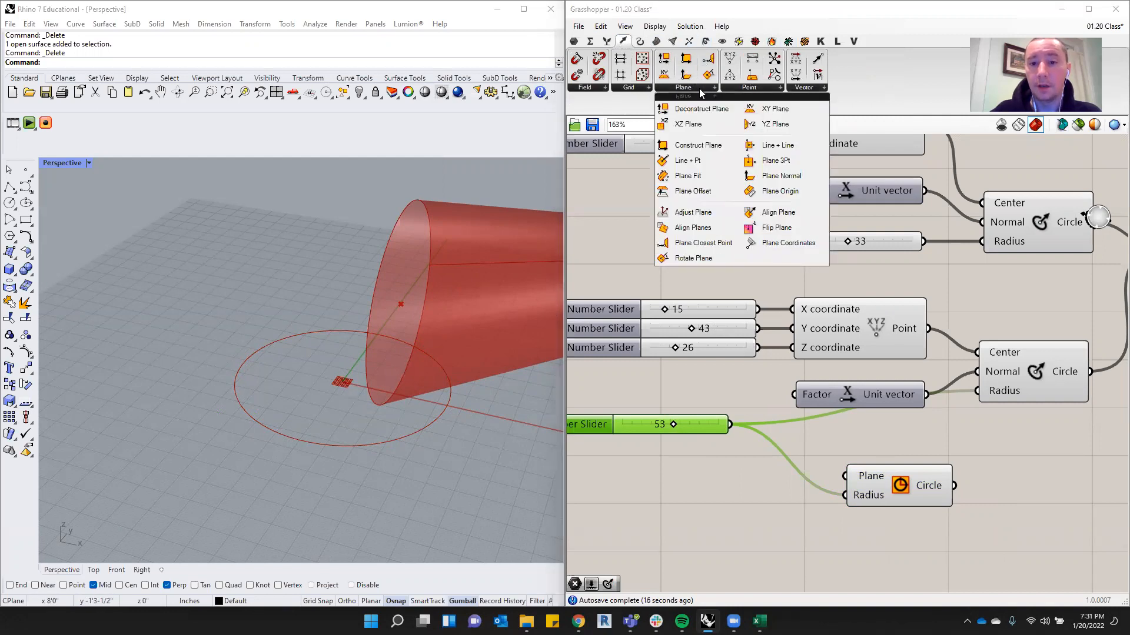
{"action": "left_click", "coordinate": [695, 126]}
{"action": "left_click", "coordinate": [680, 512]}
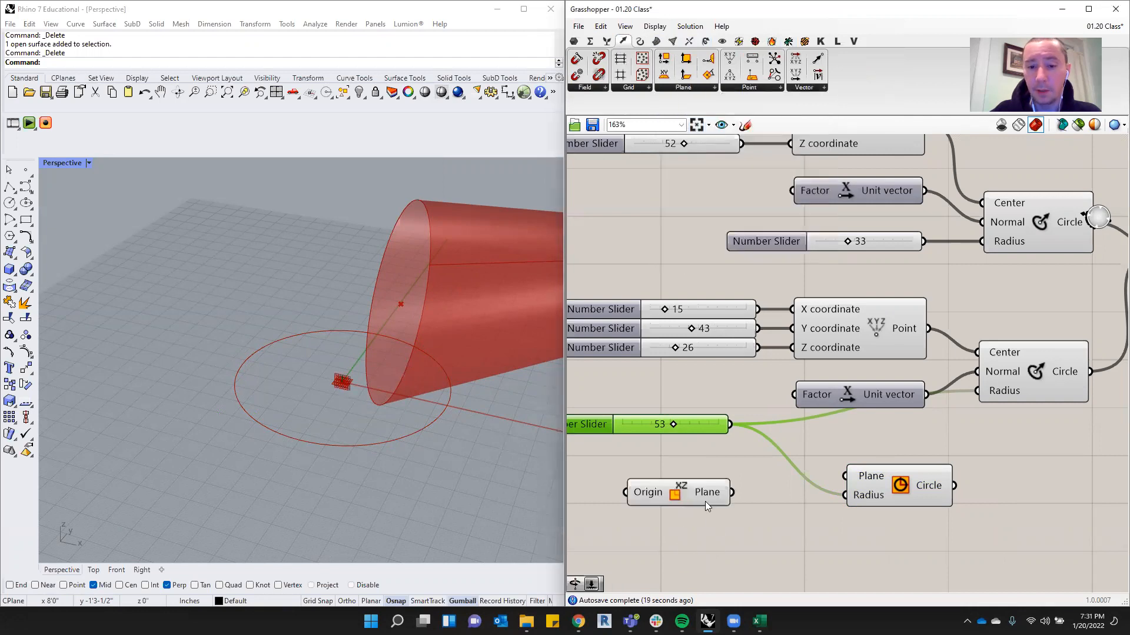
Wire the XZ Plane into the Circle's plane input, view the upright circle, and set the shared radius slider to 51.
{"action": "left_click_drag", "start_coordinate": [729, 493], "coordinate": [857, 521]}
{"action": "scroll", "coordinate": [259, 404], "scroll_direction": "up", "scroll_amount": 8}
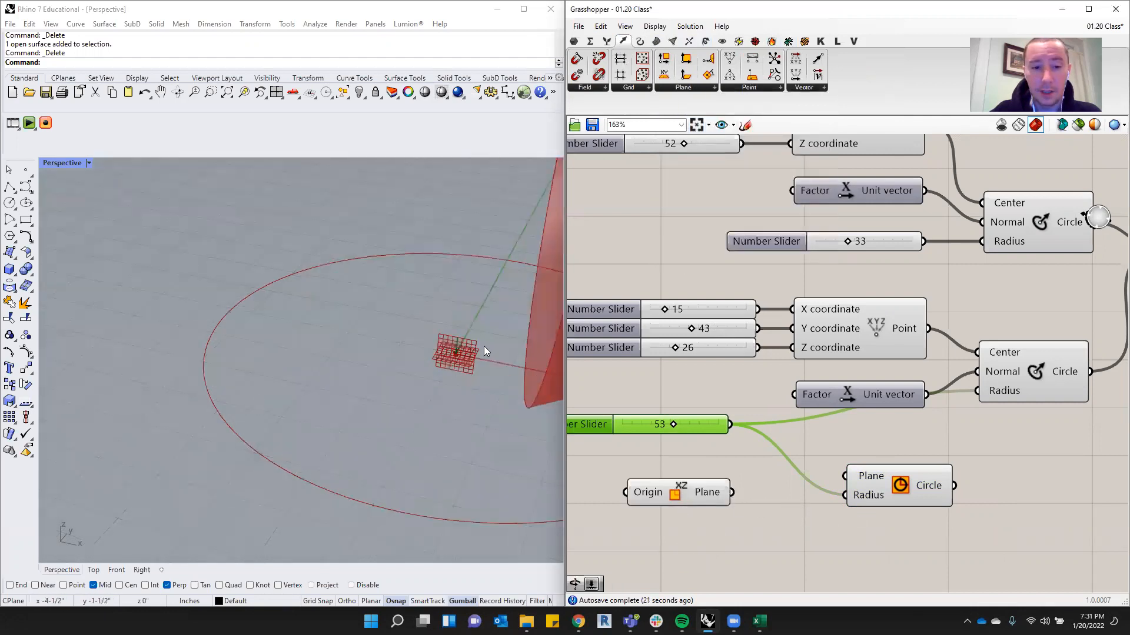
{"action": "scroll", "coordinate": [479, 345], "scroll_direction": "up", "scroll_amount": 9}
{"action": "left_click_drag", "start_coordinate": [672, 498], "coordinate": [850, 477]}
{"action": "scroll", "coordinate": [227, 367], "scroll_direction": "down", "scroll_amount": 17}
{"action": "right_click_drag", "start_coordinate": [229, 370], "coordinate": [307, 328]}
{"action": "mouse_move", "coordinate": [673, 424]}
{"action": "left_mouse_down"}
{"action": "mouse_move", "coordinate": [653, 423]}
{"action": "mouse_move", "coordinate": [695, 422]}
{"action": "mouse_move", "coordinate": [671, 424]}
{"action": "left_mouse_up"}
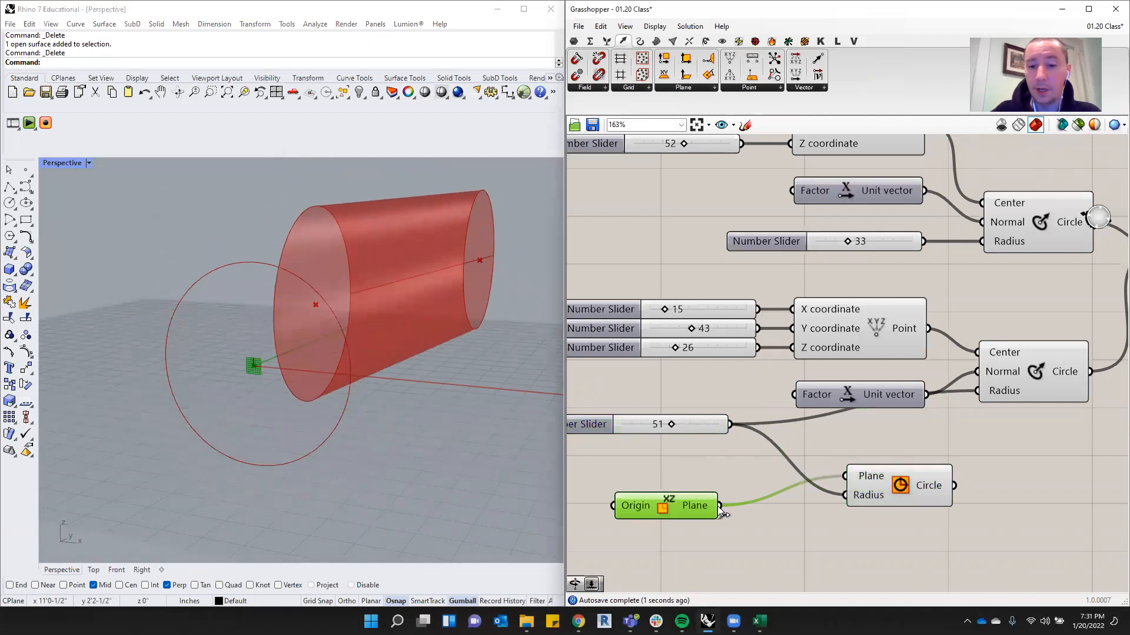
Delete the plane-based Circle component and the XZ Plane component.
{"action": "left_click_drag", "start_coordinate": [871, 486], "coordinate": [862, 493]}
{"action": "key", "text": "Delete"}
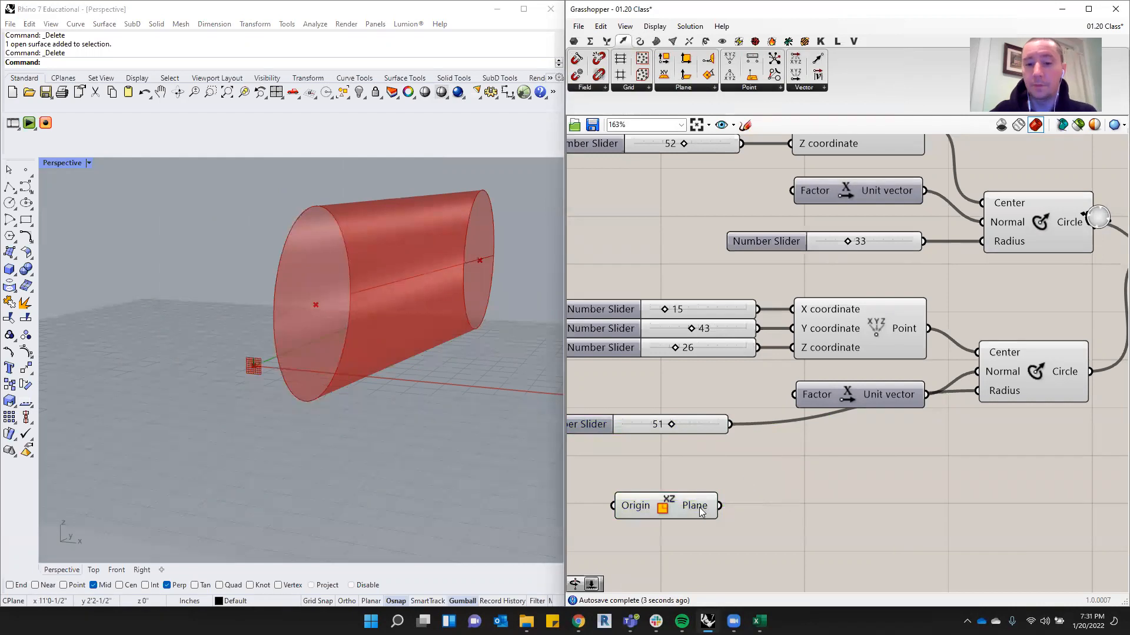
{"action": "left_click", "coordinate": [699, 511]}
{"action": "key", "text": "Delete"}
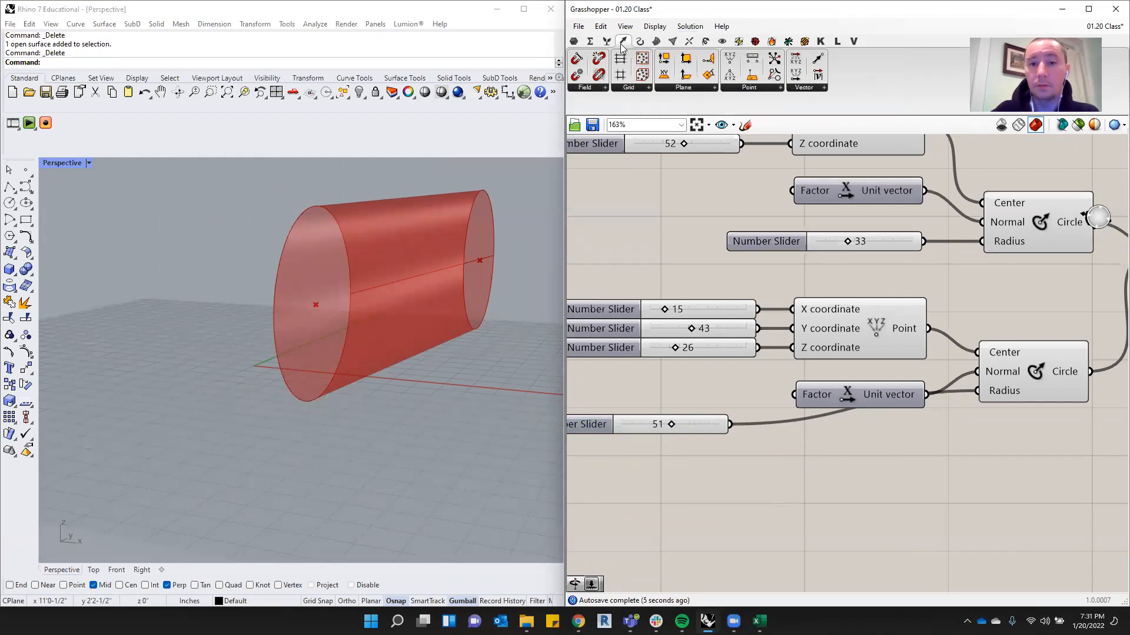
Add a Circle 3Pt component below the existing definition.
{"action": "left_click", "coordinate": [639, 40]}
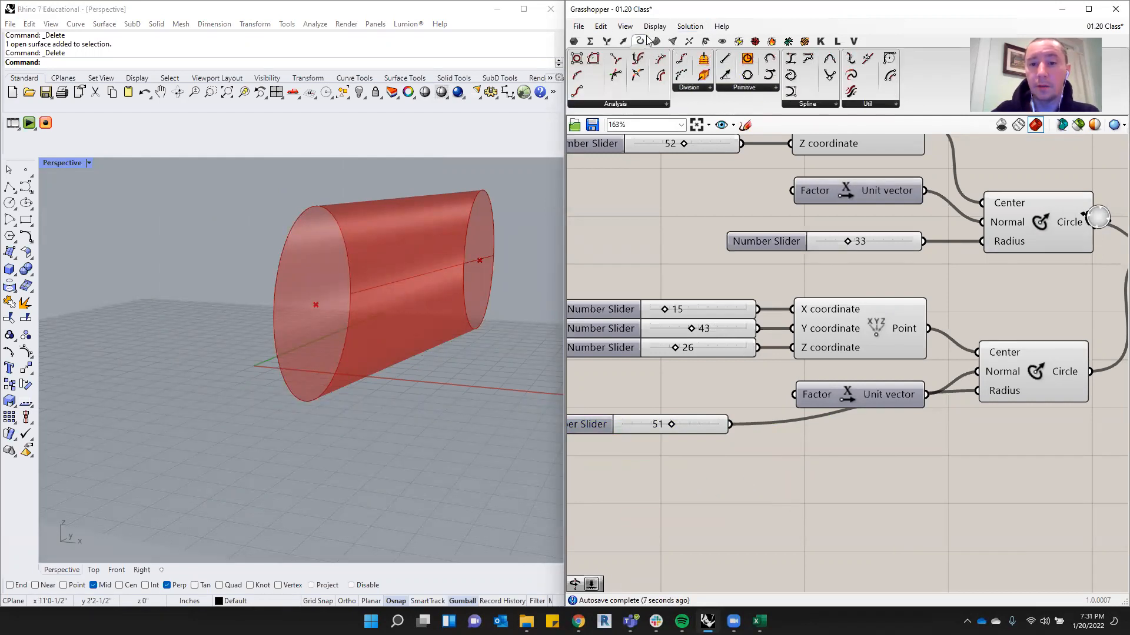
{"action": "left_click", "coordinate": [732, 88]}
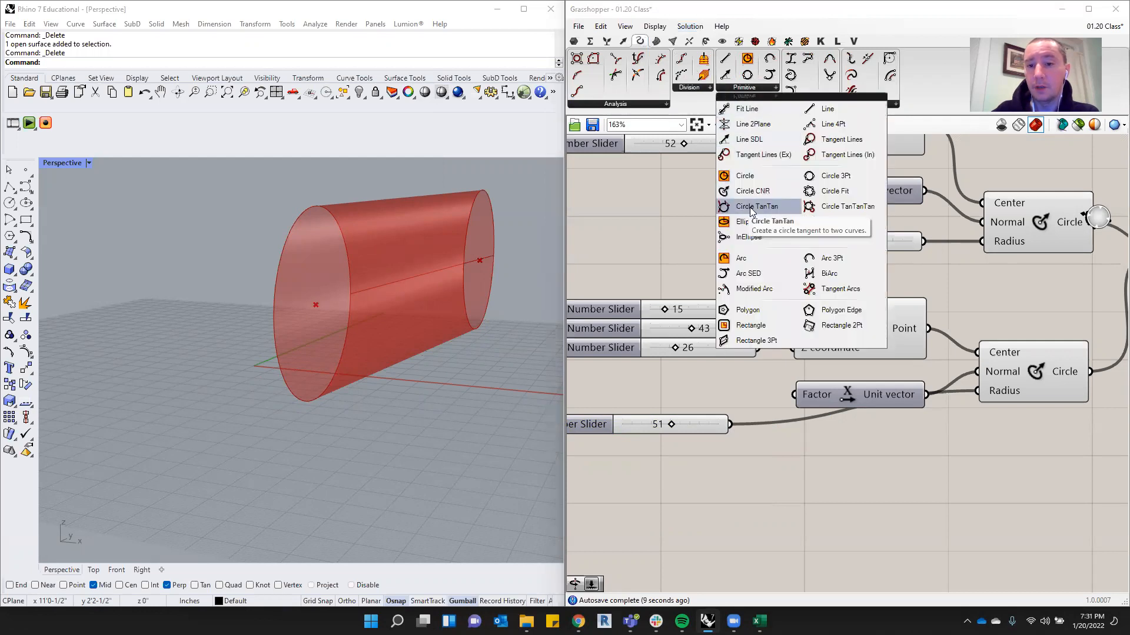
{"action": "left_click", "coordinate": [821, 180]}
{"action": "left_click", "coordinate": [757, 495]}
{"action": "scroll", "coordinate": [756, 489], "scroll_direction": "down", "scroll_amount": 4}
{"action": "scroll", "coordinate": [756, 489], "scroll_direction": "up", "scroll_amount": 2}
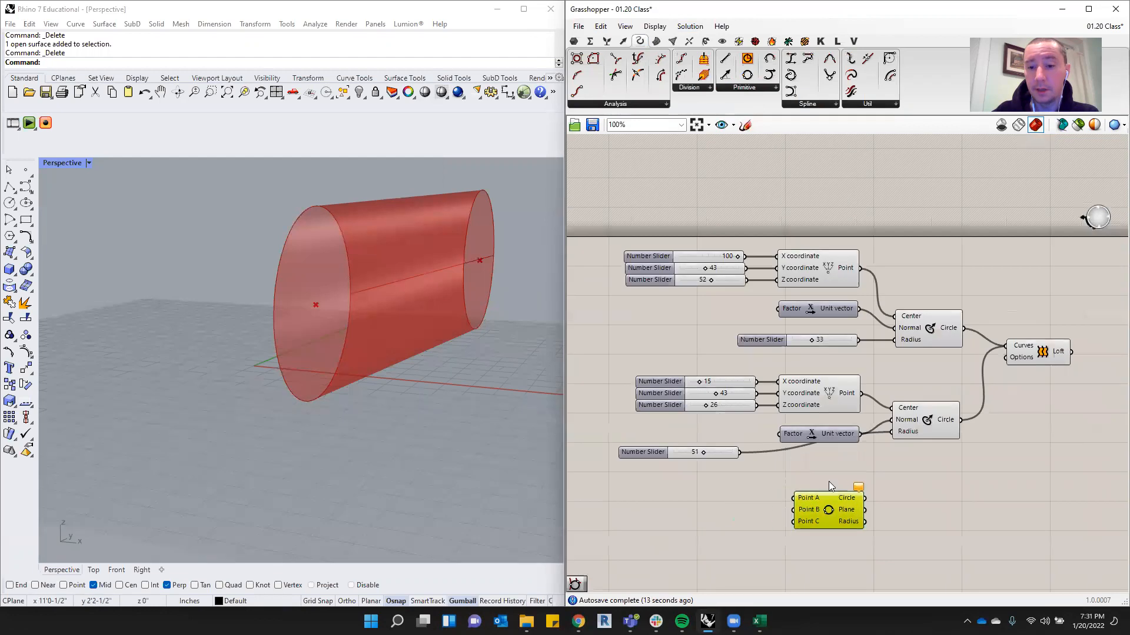
Duplicate the upper Construct Point together with its three sliders twice, placing the copies above the original.
{"action": "scroll", "coordinate": [829, 369], "scroll_direction": "up", "scroll_amount": 2}
{"action": "left_click_drag", "start_coordinate": [822, 365], "coordinate": [633, 429]}
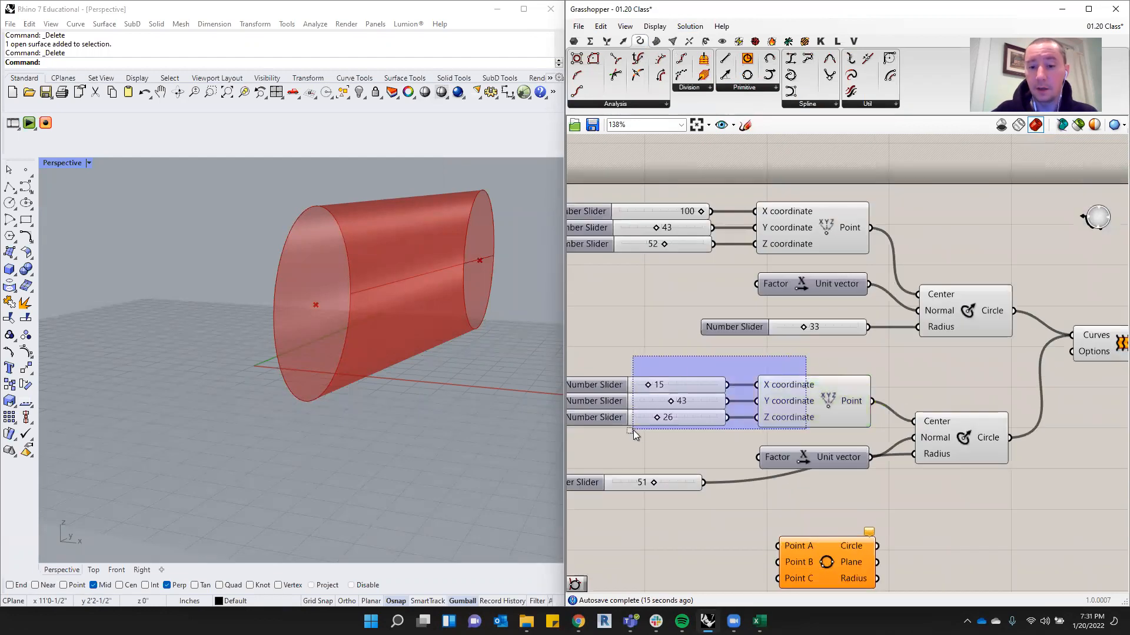
{"action": "scroll", "coordinate": [647, 428], "scroll_direction": "down", "scroll_amount": 2}
{"action": "scroll", "coordinate": [766, 251], "scroll_direction": "up", "scroll_amount": 1}
{"action": "left_click", "coordinate": [744, 289]}
{"action": "left_click_drag", "start_coordinate": [740, 259], "coordinate": [641, 310]}
{"action": "scroll", "coordinate": [663, 303], "scroll_direction": "down", "scroll_amount": 3}
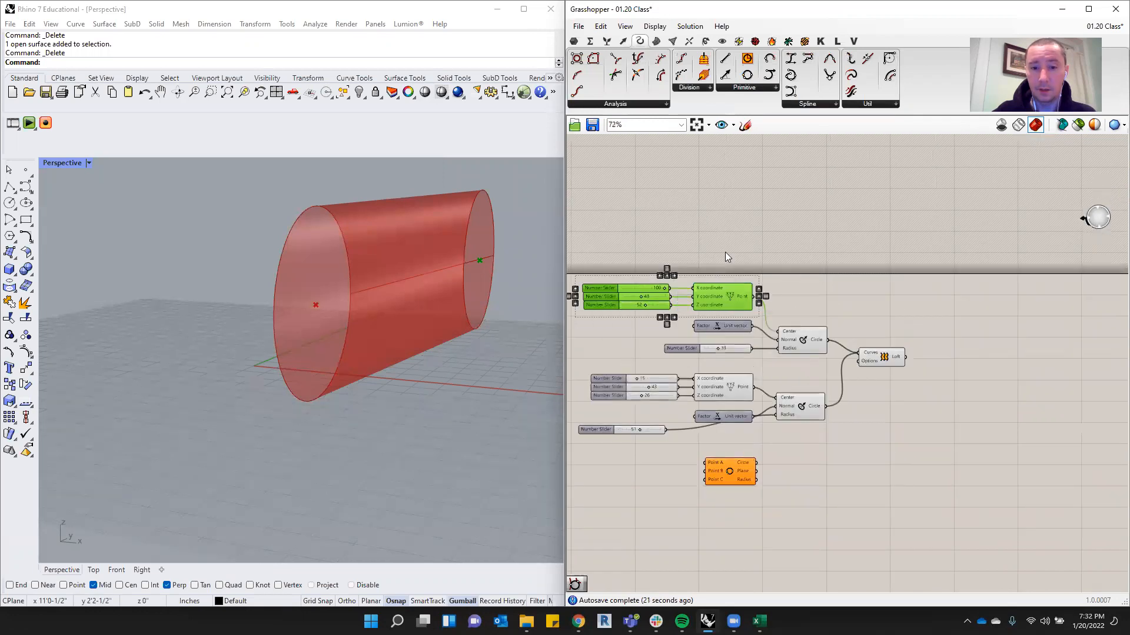
{"action": "key", "text": "ctrl+c"}
{"action": "key", "text": "ctrl+v"}
{"action": "mouse_move", "coordinate": [742, 320]}
{"action": "left_mouse_down"}
{"action": "mouse_move", "coordinate": [722, 267]}
{"action": "mouse_move", "coordinate": [745, 275]}
{"action": "mouse_move", "coordinate": [734, 213]}
{"action": "mouse_move", "coordinate": [664, 200]}
{"action": "mouse_move", "coordinate": [655, 227]}
{"action": "left_mouse_up"}
{"action": "key", "text": "ctrl+v"}
Set the topmost point copy's X, Y and Z sliders to 69, 58 and 38.
{"action": "left_click", "coordinate": [765, 226]}
{"action": "scroll", "coordinate": [627, 211], "scroll_direction": "up", "scroll_amount": 2}
{"action": "scroll", "coordinate": [939, 426], "scroll_direction": "down", "scroll_amount": 3}
{"action": "scroll", "coordinate": [990, 439], "scroll_direction": "up", "scroll_amount": 3}
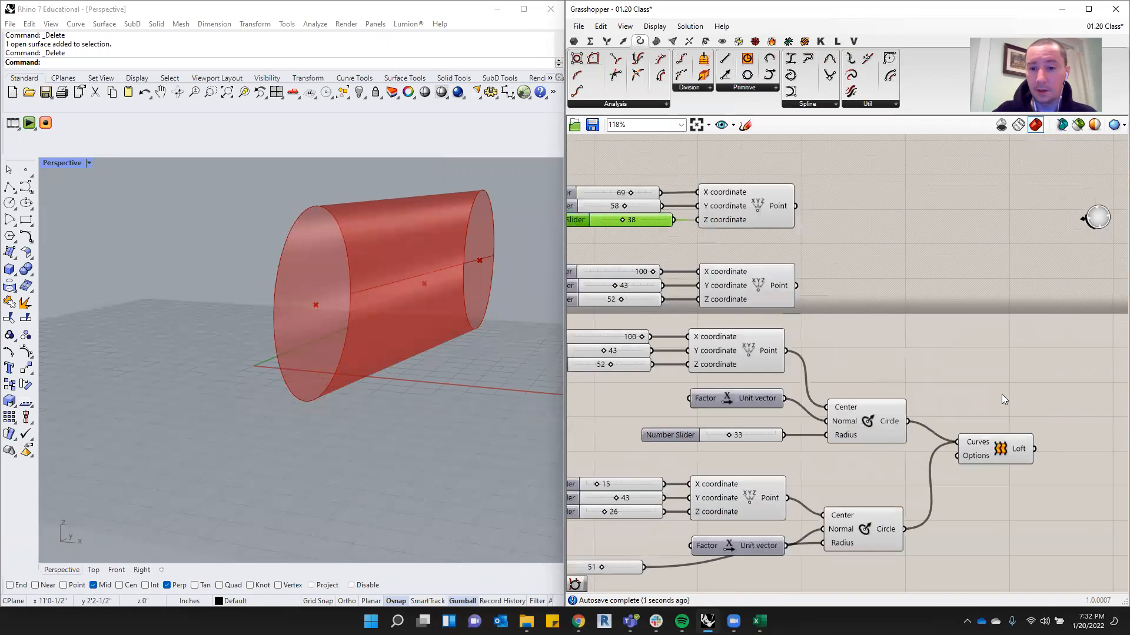
Delete the Loft, both CNR circles and their remaining inputs, and move the Circle 3Pt component beside the three points.
{"action": "scroll", "coordinate": [1001, 394], "scroll_direction": "down", "scroll_amount": 3}
{"action": "scroll", "coordinate": [978, 411], "scroll_direction": "up", "scroll_amount": 2}
{"action": "left_click_drag", "start_coordinate": [1005, 404], "coordinate": [949, 442]}
{"action": "left_click_drag", "start_coordinate": [668, 531], "coordinate": [645, 542]}
{"action": "key", "text": "Delete"}
{"action": "left_click_drag", "start_coordinate": [794, 583], "coordinate": [941, 245]}
{"action": "scroll", "coordinate": [789, 367], "scroll_direction": "up", "scroll_amount": 2}
{"action": "key", "text": "Delete"}
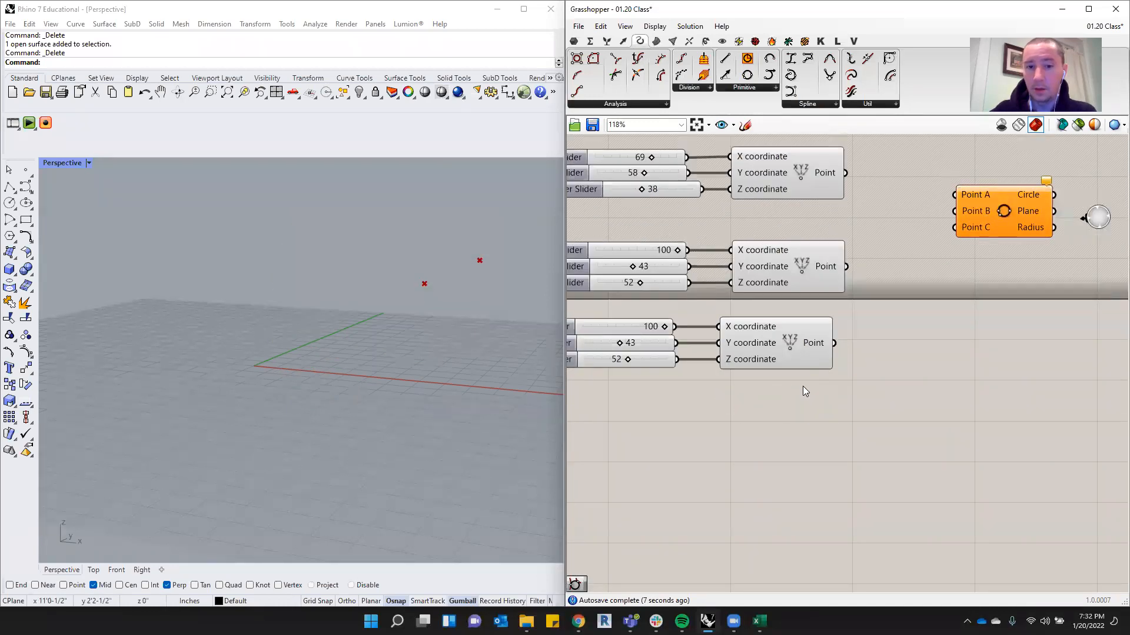
Set the lowest point's X slider to 64 and its Y slider to 72.
{"action": "right_click_drag", "start_coordinate": [803, 386], "coordinate": [806, 409]}
{"action": "left_click", "coordinate": [786, 303]}
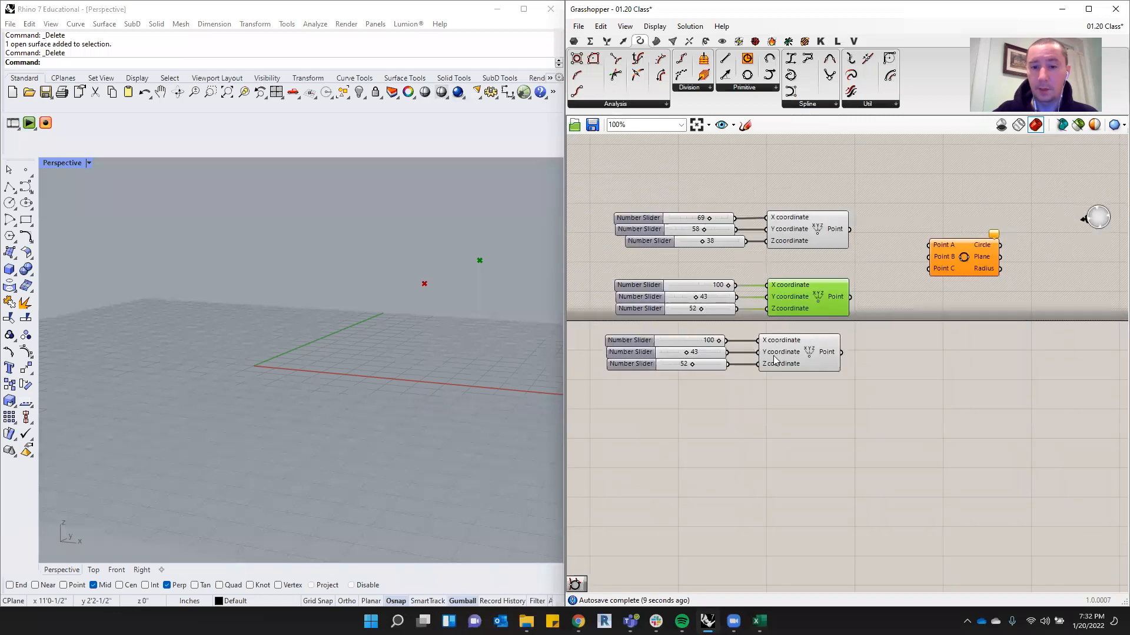
{"action": "right_click_drag", "start_coordinate": [778, 360], "coordinate": [805, 346]}
{"action": "left_click", "coordinate": [806, 353]}
{"action": "left_click_drag", "start_coordinate": [696, 336], "coordinate": [680, 335]}
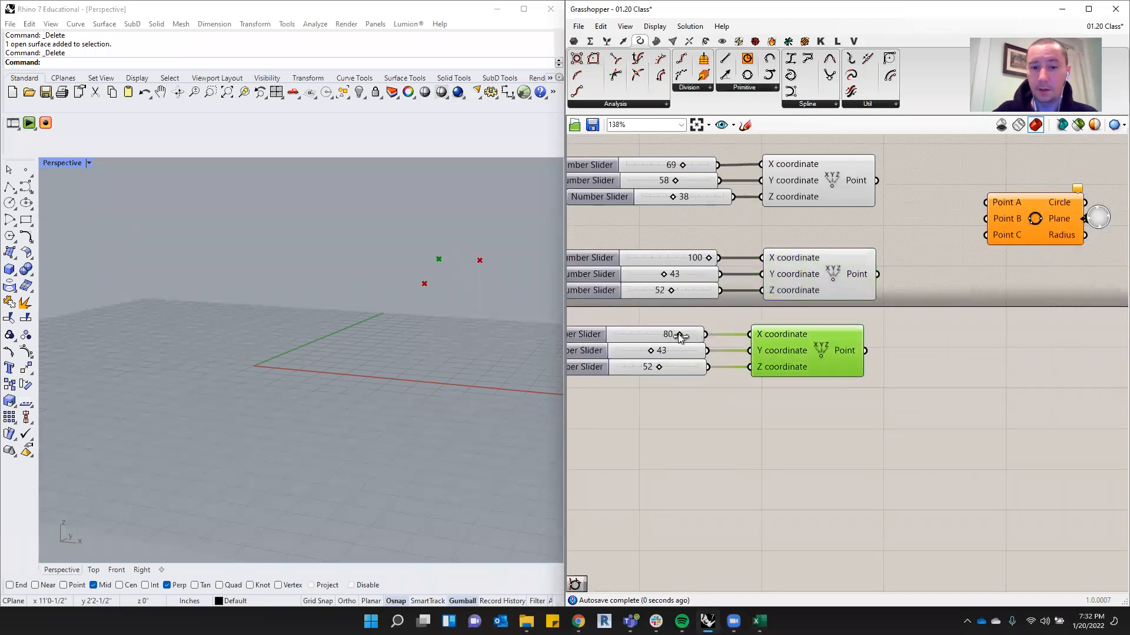
{"action": "left_click", "coordinate": [653, 352]}
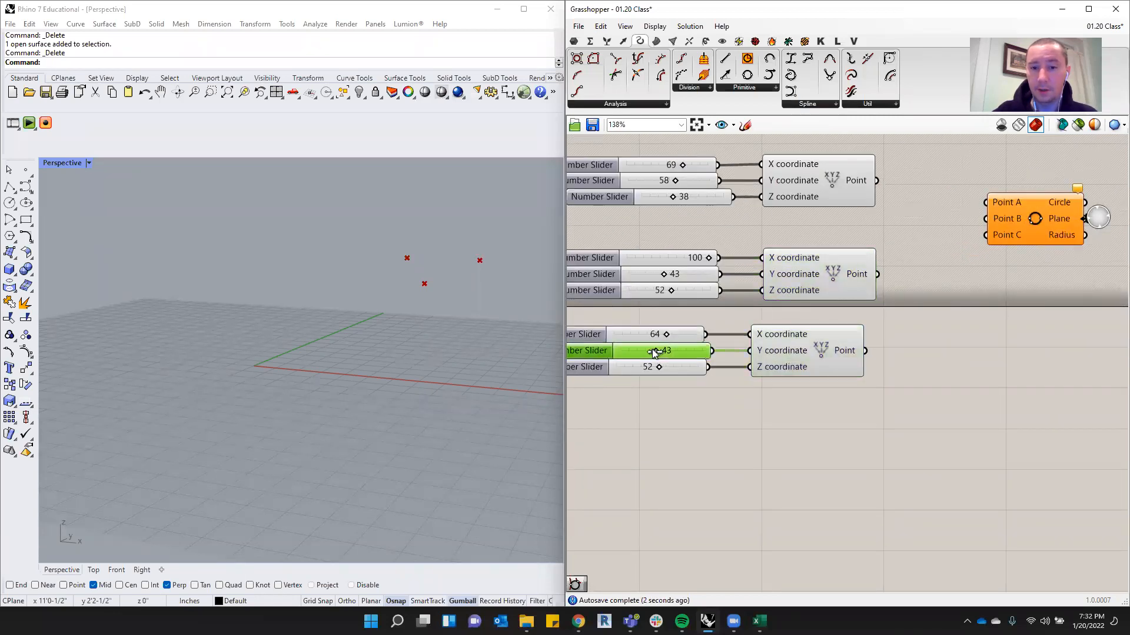
{"action": "scroll", "coordinate": [739, 378], "scroll_direction": "down", "scroll_amount": 4}
{"action": "scroll", "coordinate": [321, 265], "scroll_direction": "up", "scroll_amount": 6}
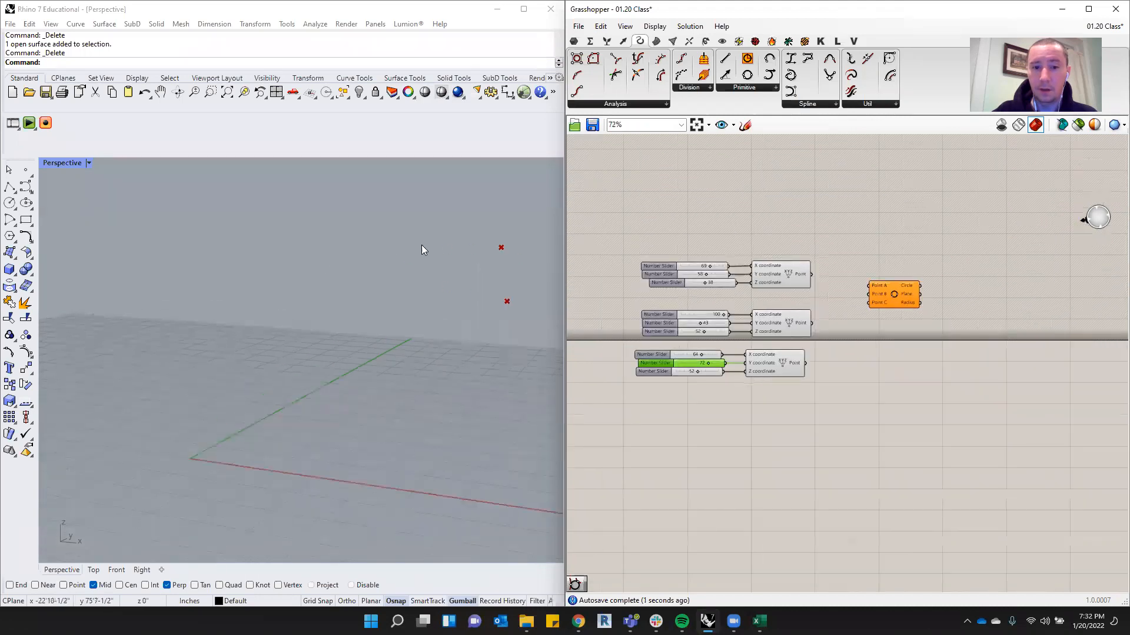
Wire the three points, from uppermost to lowest, into Point A, Point B and Point C of the Circle 3Pt component.
{"action": "right_click_drag", "start_coordinate": [423, 249], "coordinate": [290, 280]}
{"action": "scroll", "coordinate": [319, 286], "scroll_direction": "down", "scroll_amount": 7}
{"action": "right_click_drag", "start_coordinate": [429, 298], "coordinate": [480, 305]}
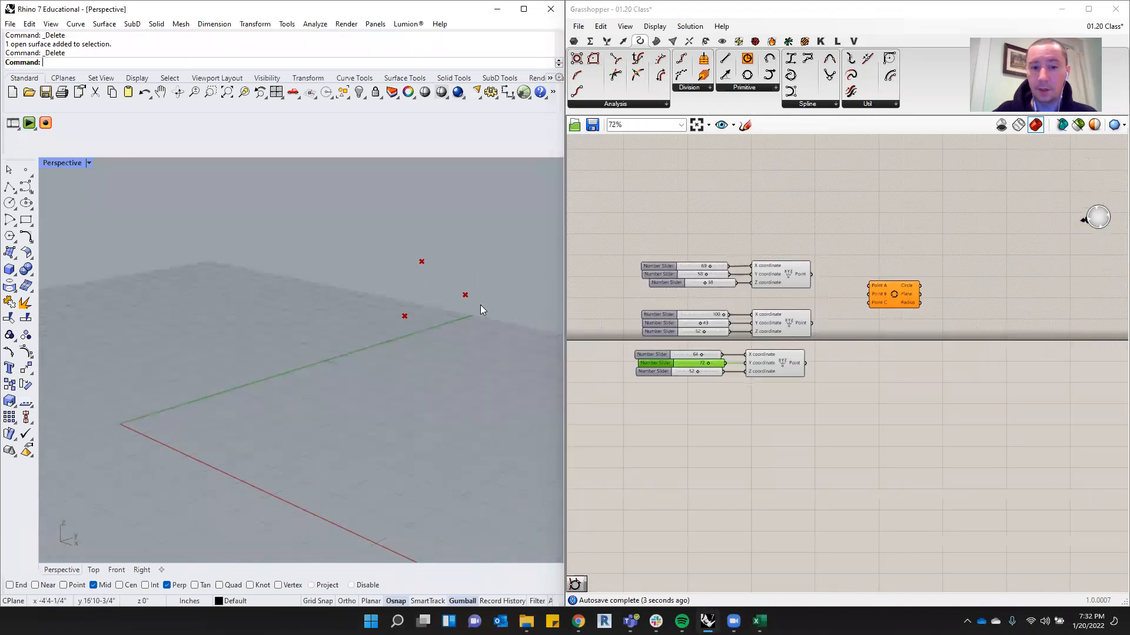
{"action": "left_click_drag", "start_coordinate": [898, 293], "coordinate": [891, 312]}
{"action": "scroll", "coordinate": [813, 279], "scroll_direction": "up", "scroll_amount": 3}
{"action": "scroll", "coordinate": [812, 284], "scroll_direction": "up", "scroll_amount": 1}
{"action": "left_click_drag", "start_coordinate": [810, 269], "coordinate": [904, 328]}
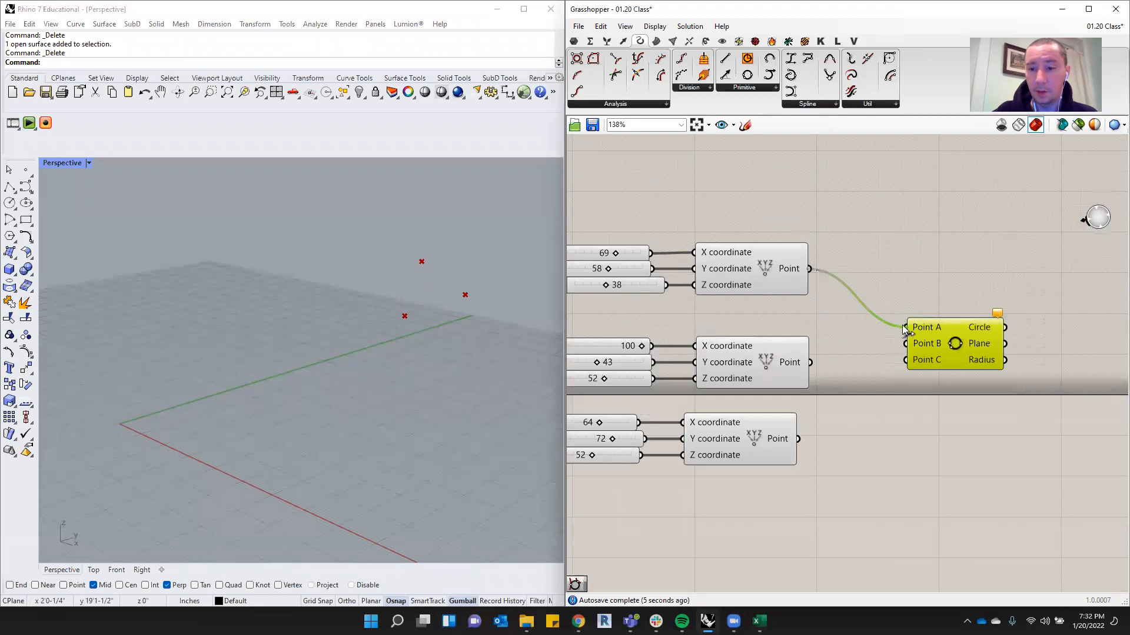
{"action": "left_click_drag", "start_coordinate": [811, 362], "coordinate": [906, 346]}
{"action": "left_click_drag", "start_coordinate": [799, 439], "coordinate": [906, 360]}
Set the uppermost point's X, Y and Z sliders to 65, 42 and 57 to reshape the three-point circle.
{"action": "right_click_drag", "start_coordinate": [403, 290], "coordinate": [470, 288]}
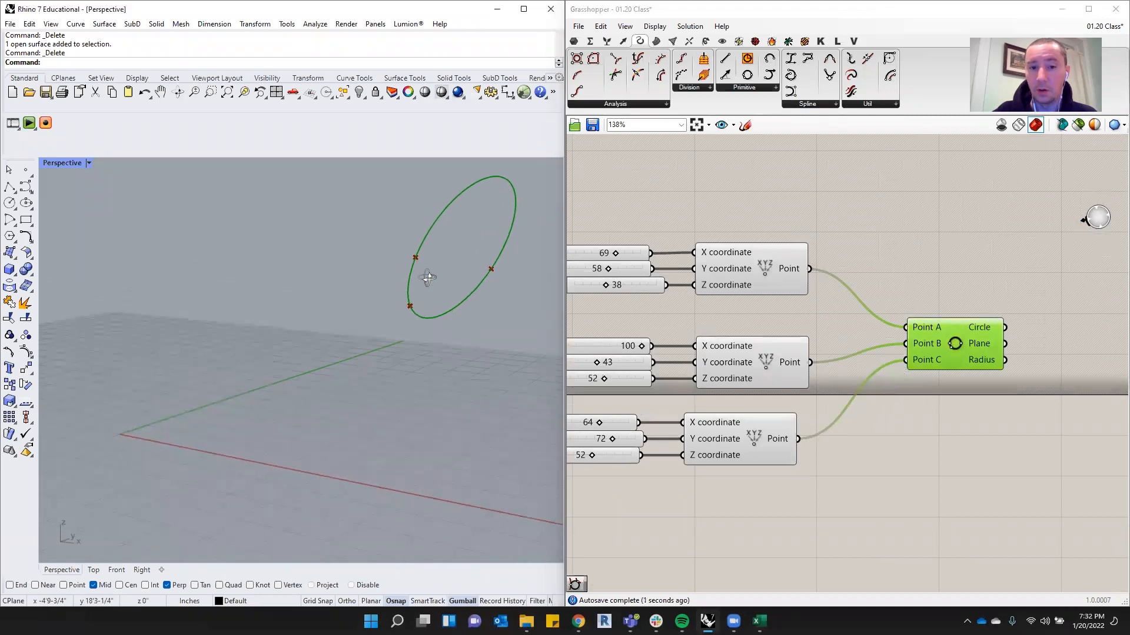
{"action": "scroll", "coordinate": [205, 251], "scroll_direction": "down", "scroll_amount": 2}
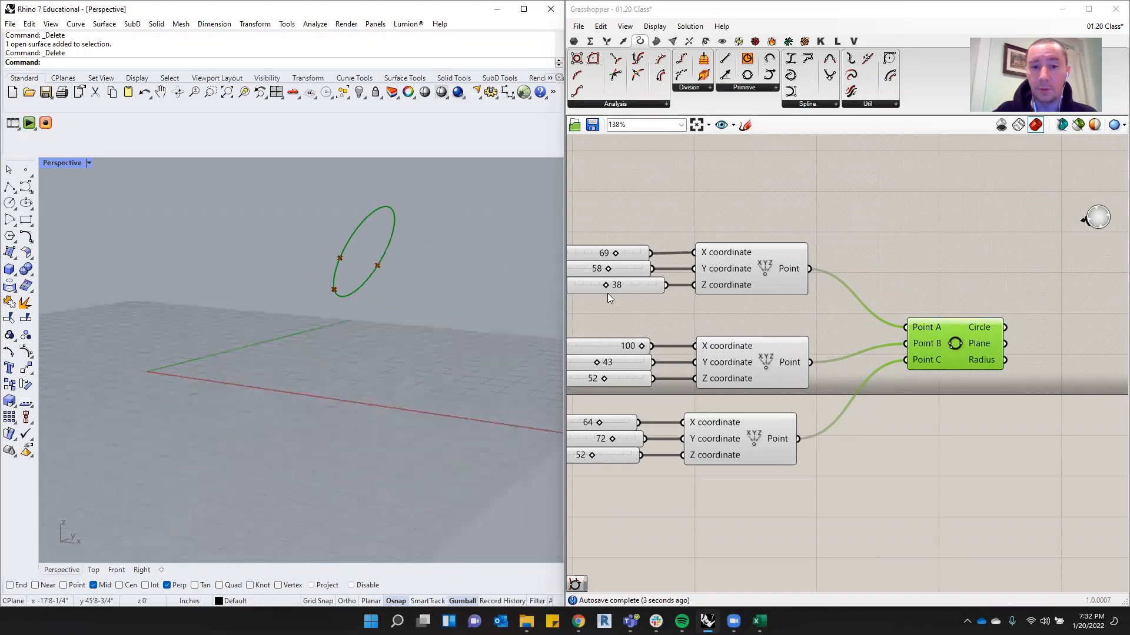
{"action": "mouse_move", "coordinate": [608, 284]}
{"action": "left_mouse_down"}
{"action": "mouse_move", "coordinate": [617, 287]}
{"action": "mouse_move", "coordinate": [594, 271]}
{"action": "left_mouse_up"}
{"action": "right_click_drag", "start_coordinate": [306, 282], "coordinate": [353, 292]}
{"action": "left_click", "coordinate": [622, 253]}
{"action": "left_click_drag", "start_coordinate": [617, 252], "coordinate": [613, 252]}
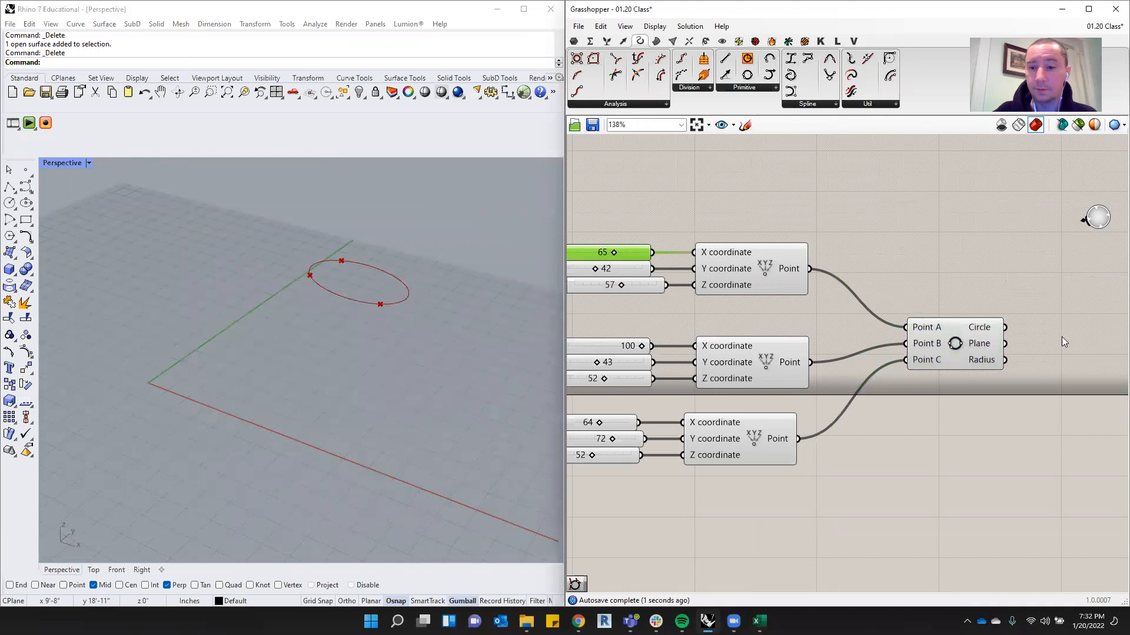
Add a Circle Fit component below the Circle 3Pt component.
{"action": "left_click", "coordinate": [760, 87]}
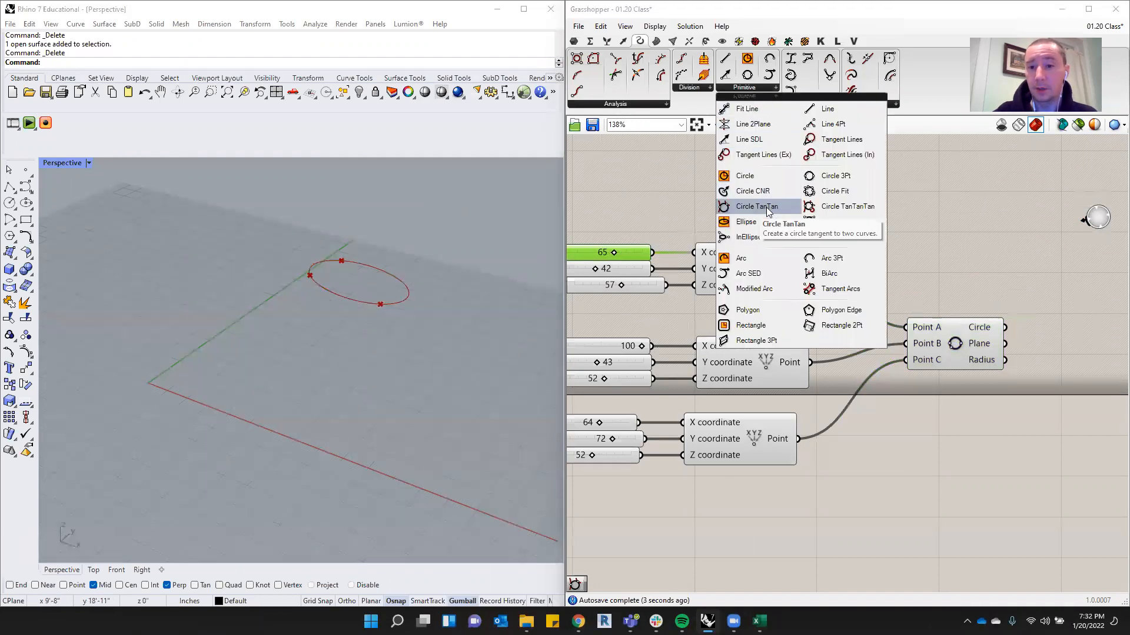
{"action": "left_click", "coordinate": [836, 191]}
{"action": "left_click", "coordinate": [918, 510]}
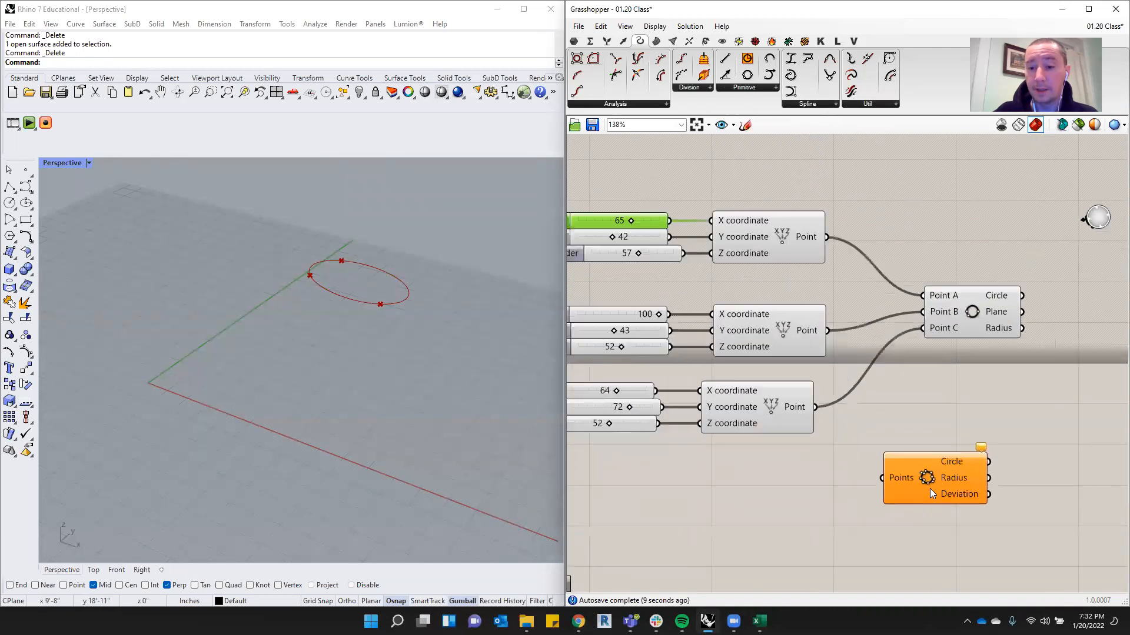
{"action": "scroll", "coordinate": [902, 442], "scroll_direction": "down", "scroll_amount": 2}
{"action": "left_click_drag", "start_coordinate": [832, 491], "coordinate": [635, 399]}
{"action": "key", "text": "ctrl+c"}
{"action": "key", "text": "ctrl+v"}
{"action": "left_click_drag", "start_coordinate": [812, 435], "coordinate": [791, 501]}
{"action": "key", "text": "ctrl+v"}
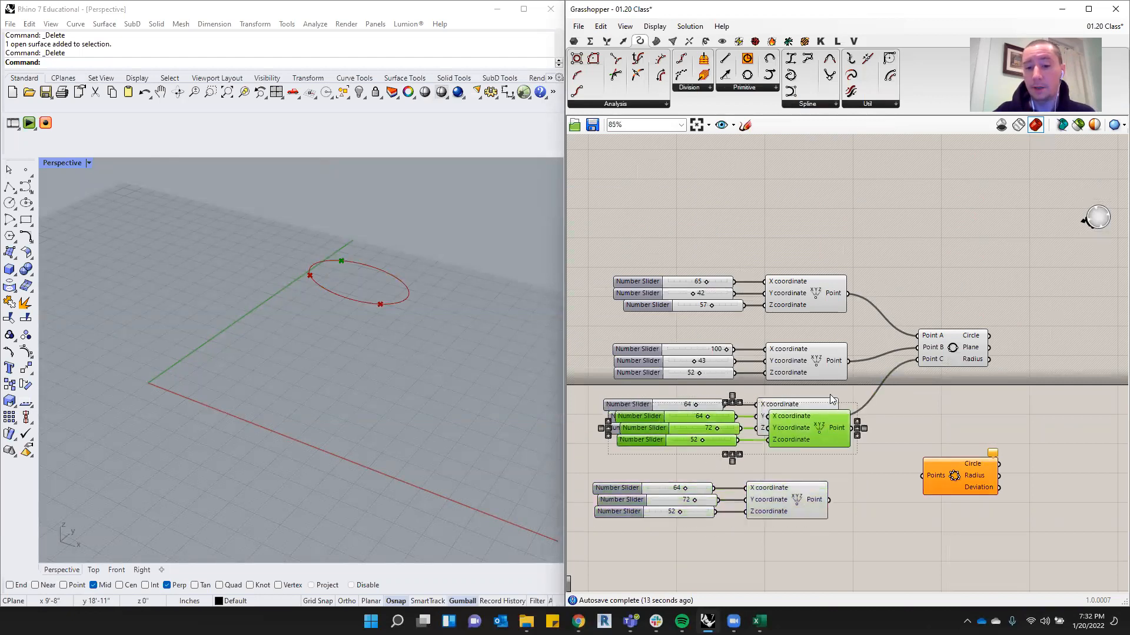
{"action": "scroll", "coordinate": [759, 447], "scroll_direction": "up", "scroll_amount": 1}
{"action": "left_click", "coordinate": [447, 255]}
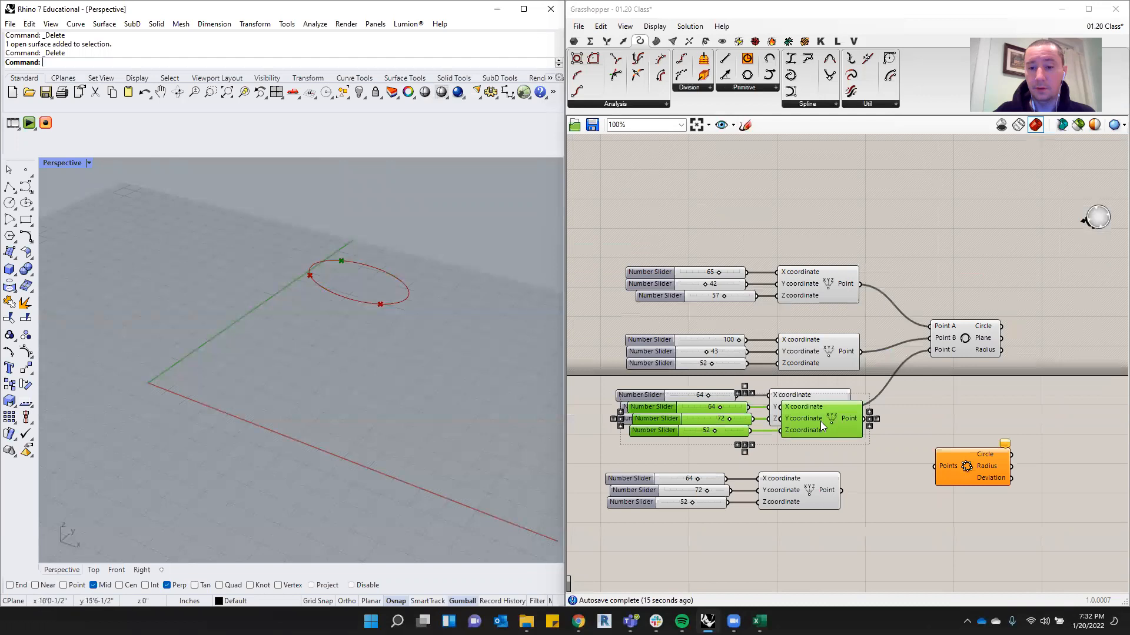
{"action": "left_click_drag", "start_coordinate": [820, 421], "coordinate": [813, 211]}
{"action": "key", "text": "Delete"}
{"action": "left_click_drag", "start_coordinate": [860, 543], "coordinate": [601, 454]}
{"action": "key", "text": "Delete"}
Switch to Rhino and place ten scattered point objects around the X axis in the Perspective viewport.
{"action": "left_click", "coordinate": [532, 418]}
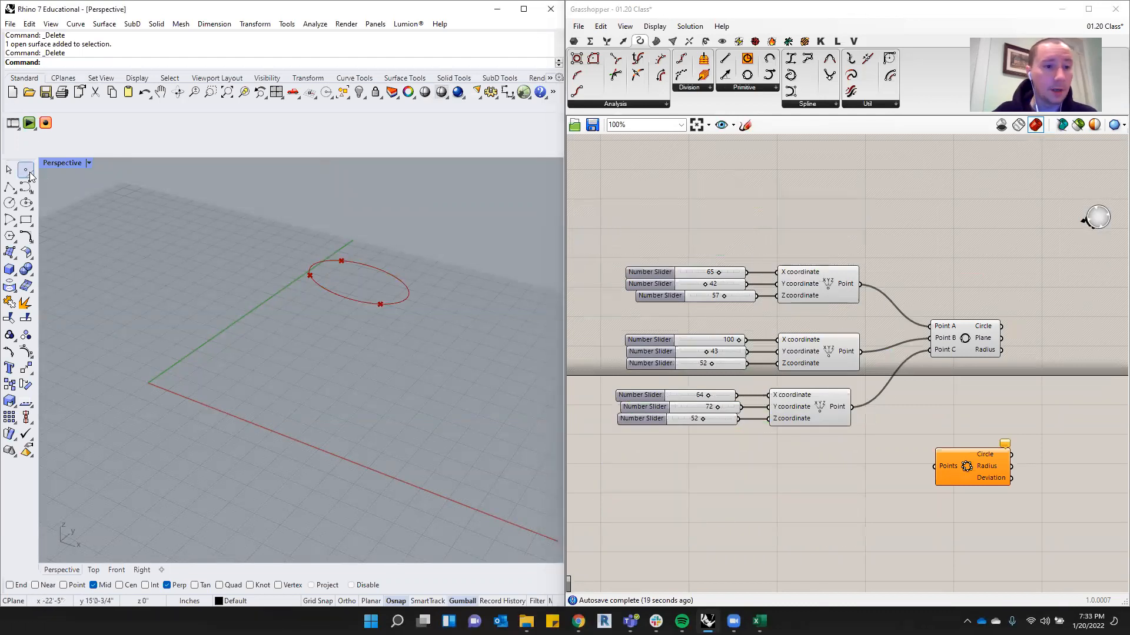
{"action": "right_click", "coordinate": [382, 410]}
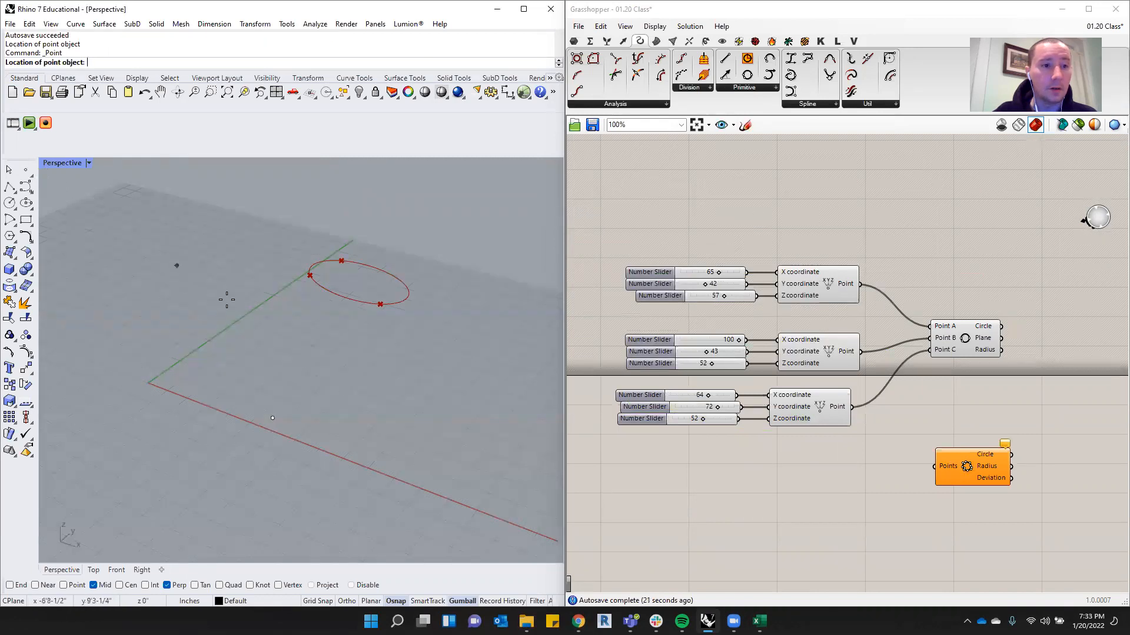
{"action": "left_click", "coordinate": [229, 299]}
{"action": "right_click_drag", "start_coordinate": [306, 340], "coordinate": [315, 350]}
{"action": "right_click", "coordinate": [315, 355]}
{"action": "left_click", "coordinate": [304, 359]}
{"action": "right_click", "coordinate": [253, 370]}
{"action": "left_click", "coordinate": [235, 365]}
{"action": "right_click", "coordinate": [206, 344]}
{"action": "left_click", "coordinate": [177, 327]}
{"action": "right_click", "coordinate": [167, 377]}
{"action": "left_click", "coordinate": [166, 385]}
{"action": "right_click", "coordinate": [176, 416]}
{"action": "left_click", "coordinate": [166, 442]}
{"action": "right_click", "coordinate": [174, 453]}
{"action": "left_click", "coordinate": [310, 489]}
{"action": "right_click", "coordinate": [363, 462]}
{"action": "left_click", "coordinate": [356, 432]}
{"action": "right_click", "coordinate": [360, 445]}
{"action": "left_click", "coordinate": [377, 392]}
Add a Point parameter below the lowest sliders and try to set the Rhino point objects as its multiple points.
{"action": "left_click", "coordinate": [573, 40]}
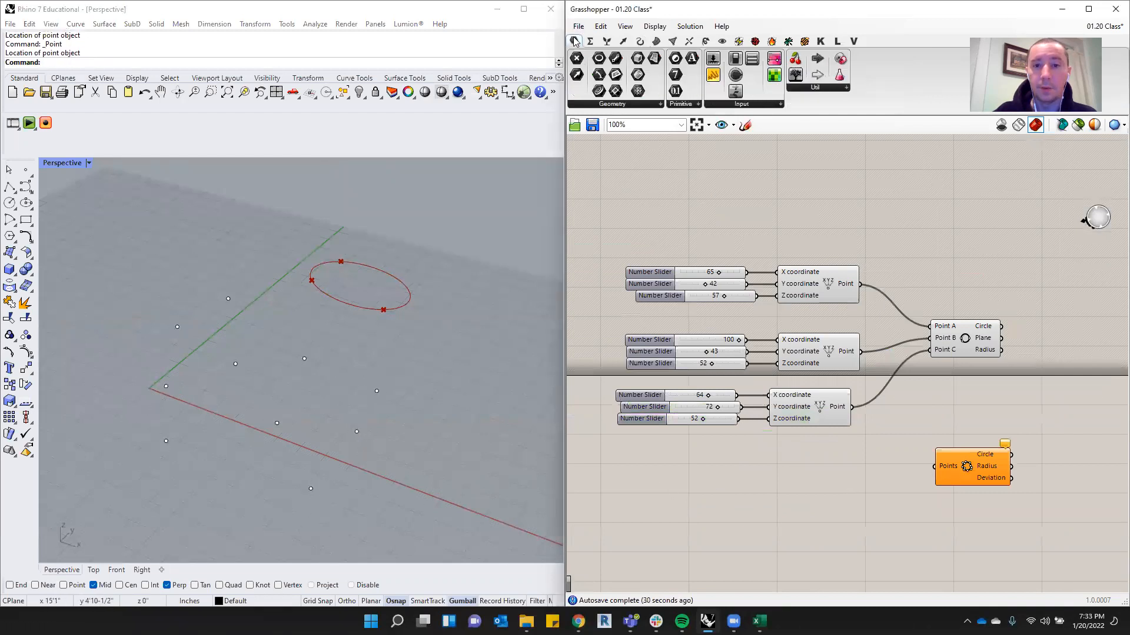
{"action": "left_click_drag", "start_coordinate": [576, 59], "coordinate": [767, 504]}
{"action": "right_click", "coordinate": [775, 500]}
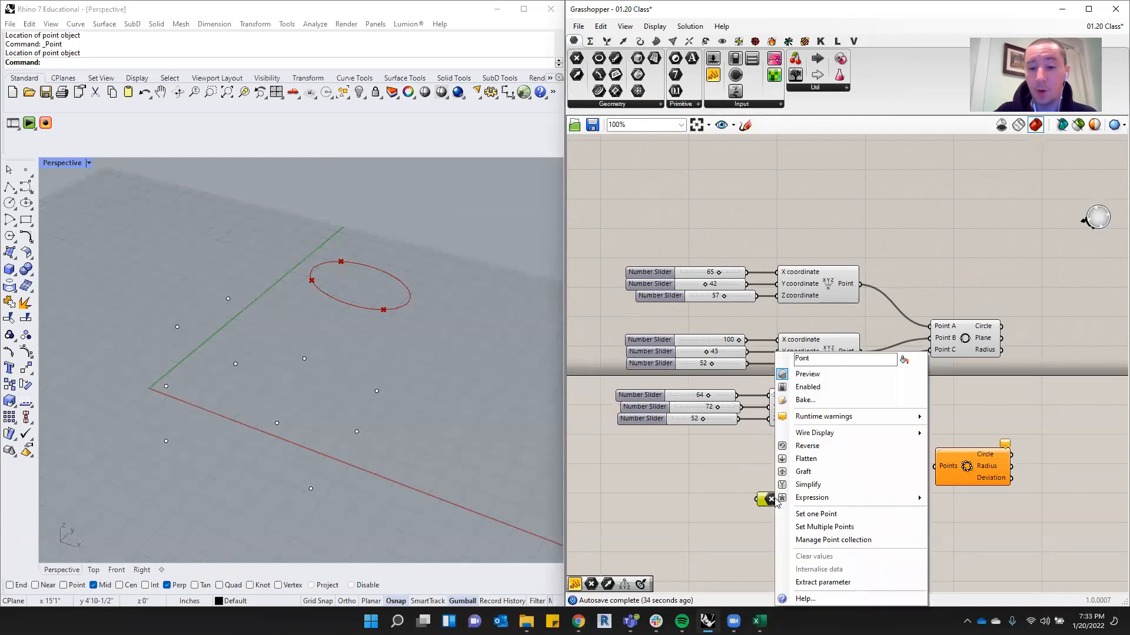
{"action": "left_click", "coordinate": [823, 527]}
{"action": "scroll", "coordinate": [406, 452], "scroll_direction": "down", "scroll_amount": 2}
{"action": "left_click_drag", "start_coordinate": [447, 520], "coordinate": [158, 291]}
{"action": "scroll", "coordinate": [849, 519], "scroll_direction": "up", "scroll_amount": 2}
{"action": "left_click", "coordinate": [838, 513]}
{"action": "mouse_move", "coordinate": [760, 501]}
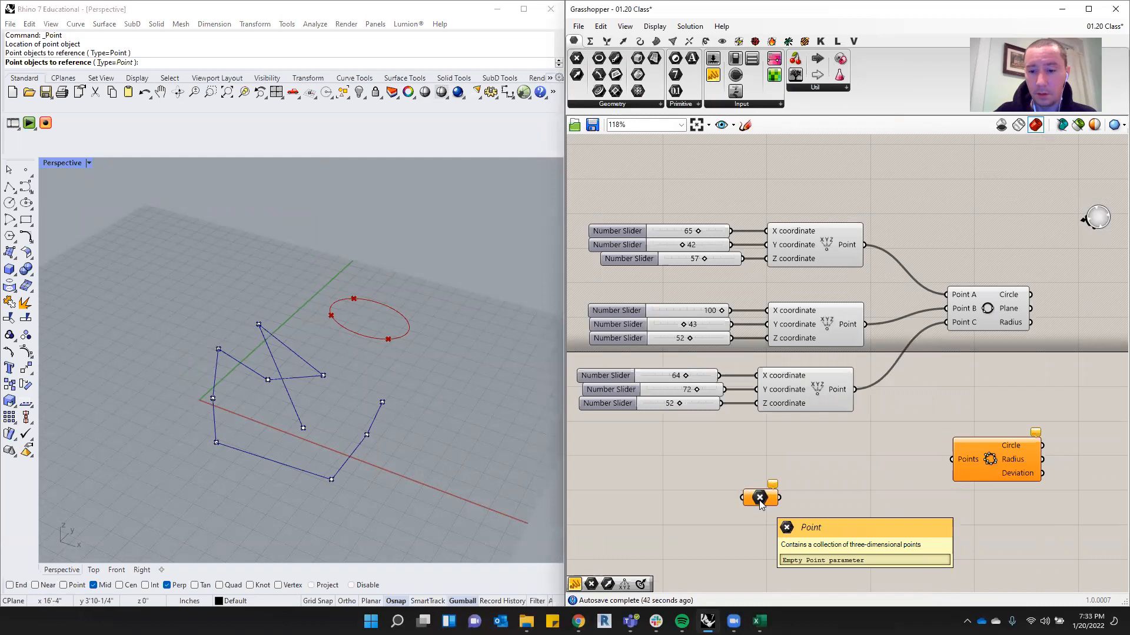
Wire the Point parameter into the Points input of the Circle Fit component and align the two.
{"action": "left_click_drag", "start_coordinate": [759, 498], "coordinate": [930, 485]}
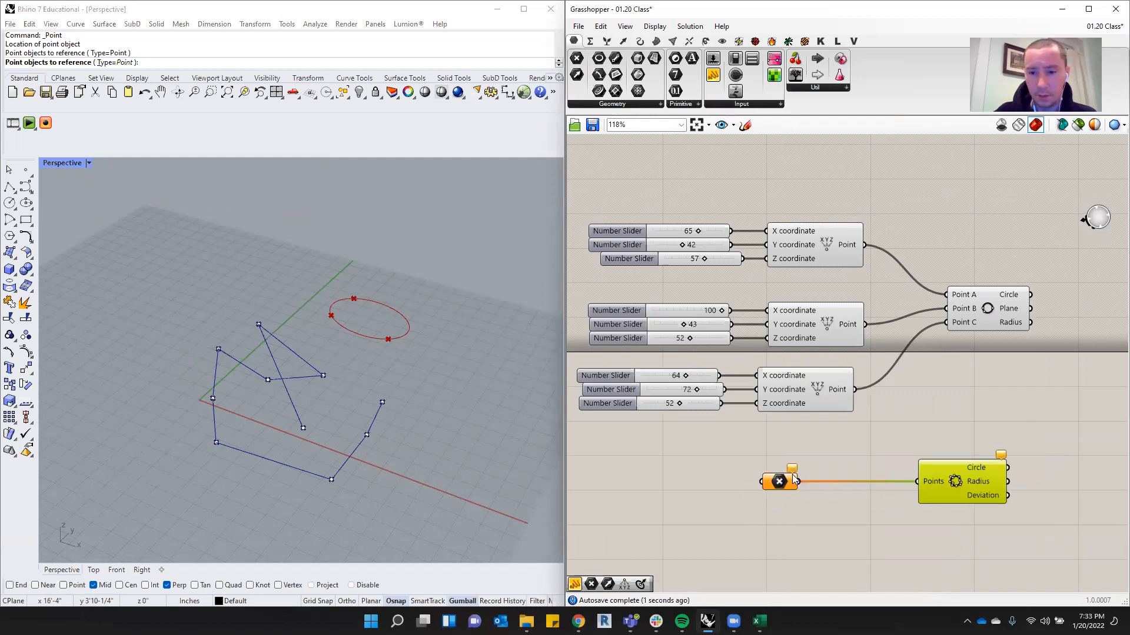
{"action": "mouse_move", "coordinate": [794, 473]}
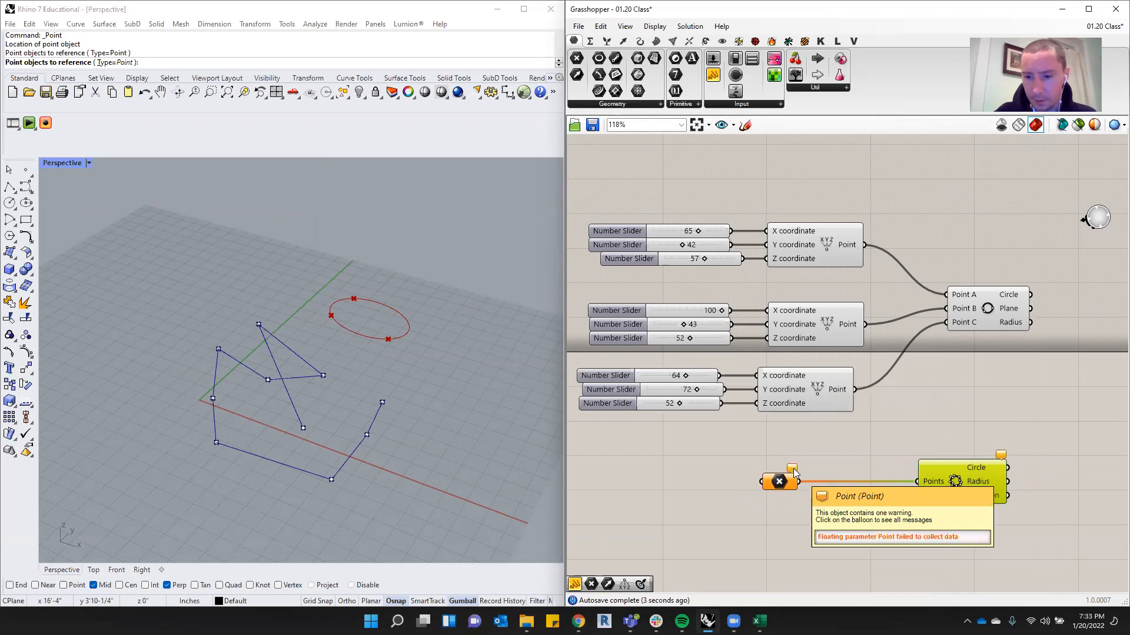
{"action": "left_click_drag", "start_coordinate": [782, 483], "coordinate": [766, 490]}
Set multiple points in the Point parameter by referencing all ten Rhino points in the Perspective viewport.
{"action": "right_click", "coordinate": [766, 490]}
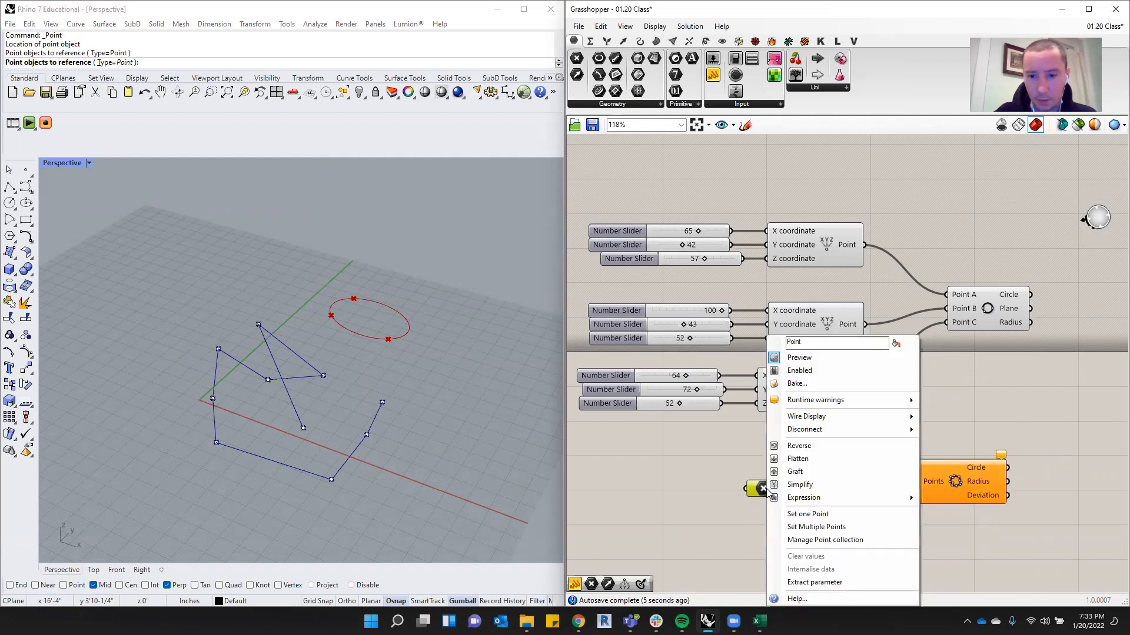
{"action": "left_click", "coordinate": [197, 401]}
{"action": "right_click_drag", "start_coordinate": [360, 430], "coordinate": [432, 404]}
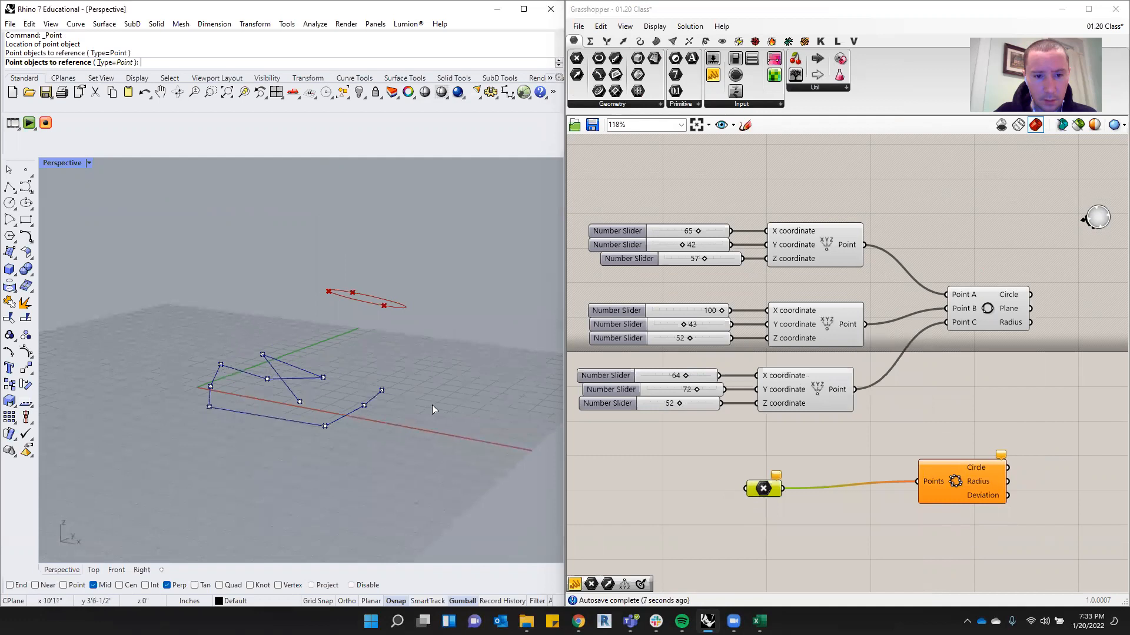
{"action": "left_click_drag", "start_coordinate": [770, 493], "coordinate": [764, 494]}
{"action": "right_click", "coordinate": [765, 494]}
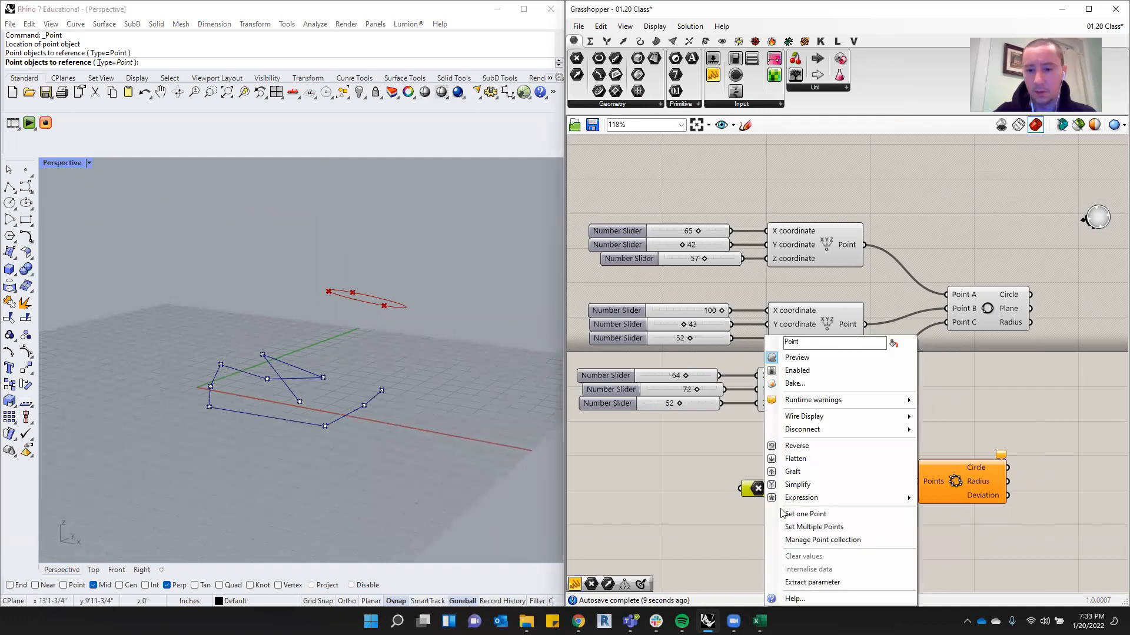
{"action": "left_click", "coordinate": [826, 530]}
{"action": "left_click_drag", "start_coordinate": [125, 323], "coordinate": [469, 520]}
{"action": "left_click", "coordinate": [740, 458]}
Move the Circle Fit component closer to the Point parameter, inspect the fitted circle and finish the point referencing.
{"action": "left_click_drag", "start_coordinate": [941, 484], "coordinate": [840, 487]}
{"action": "scroll", "coordinate": [222, 367], "scroll_direction": "up", "scroll_amount": 5}
{"action": "right_click_drag", "start_coordinate": [225, 369], "coordinate": [365, 437]}
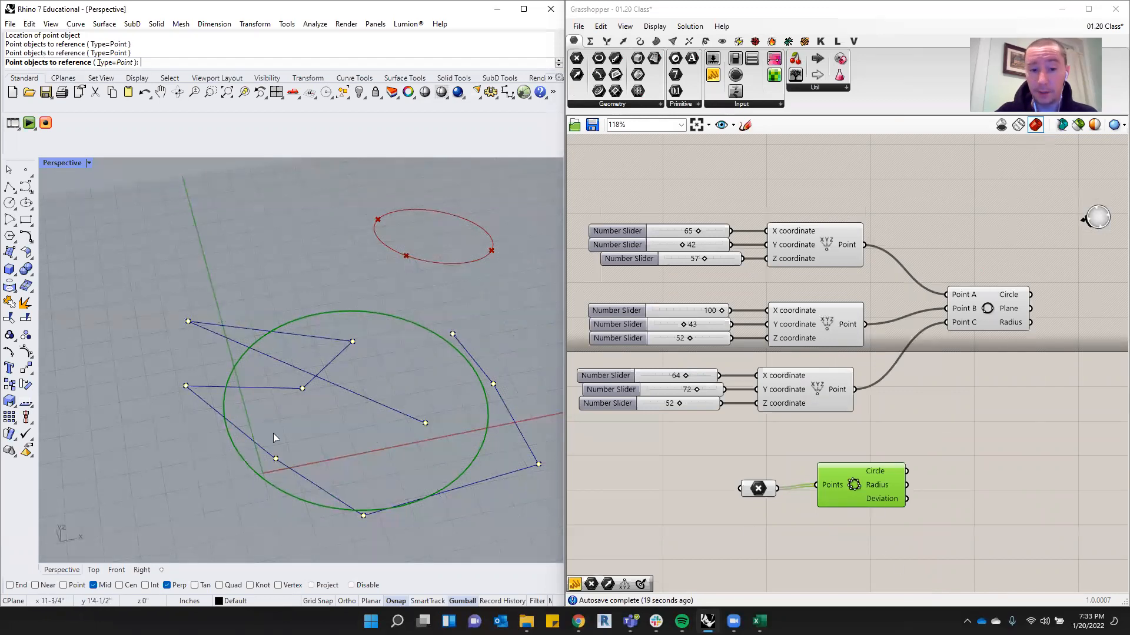
{"action": "right_click_drag", "start_coordinate": [294, 402], "coordinate": [385, 392]}
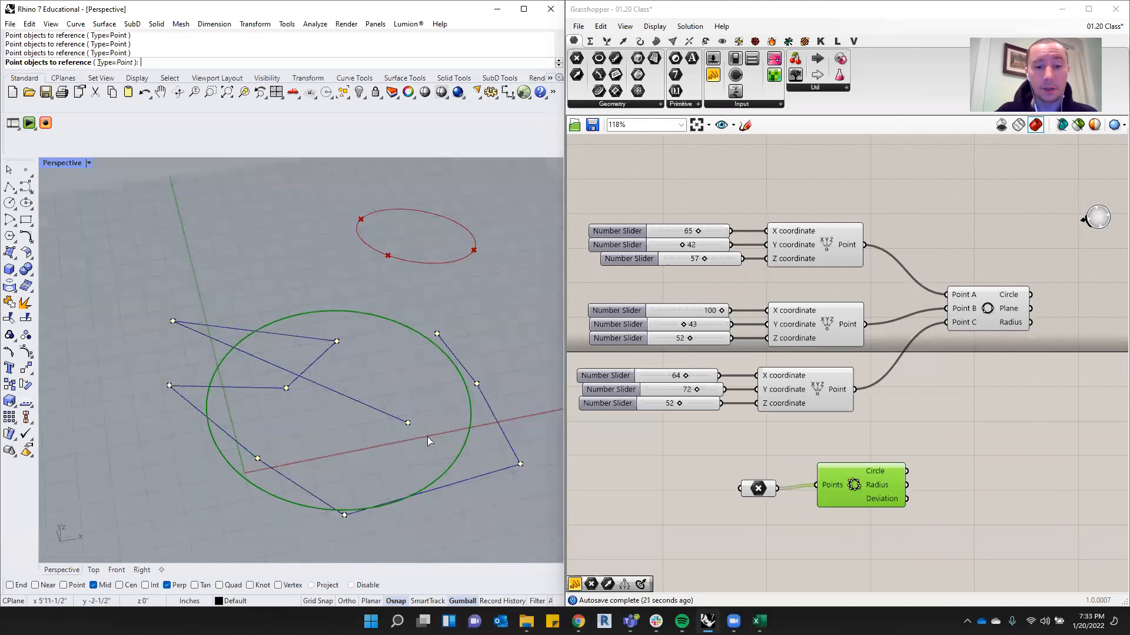
{"action": "right_click", "coordinate": [442, 429]}
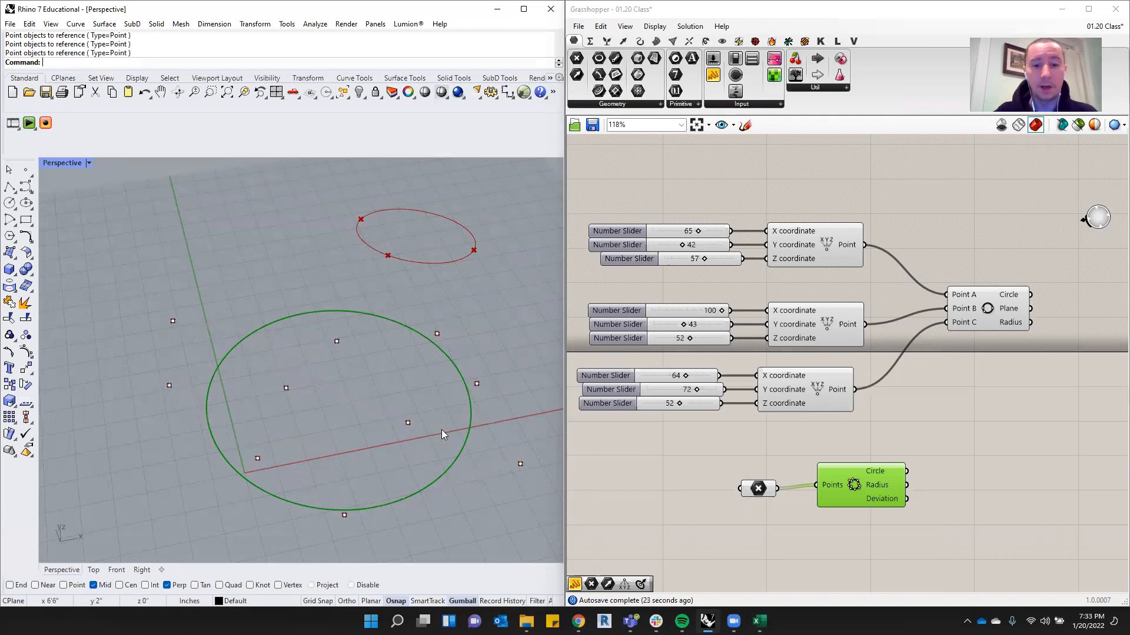
Move two of the referenced Rhino points to reshape the fitted circle.
{"action": "left_click_drag", "start_coordinate": [446, 458], "coordinate": [448, 458]}
{"action": "left_click_drag", "start_coordinate": [452, 415], "coordinate": [393, 427]}
{"action": "key", "text": "Escape"}
{"action": "left_click_drag", "start_coordinate": [139, 285], "coordinate": [226, 312]}
Delete the Circle Fit component together with its Point parameter from the canvas.
{"action": "left_click_drag", "start_coordinate": [871, 484], "coordinate": [880, 479]}
{"action": "left_click_drag", "start_coordinate": [932, 448], "coordinate": [738, 514]}
{"action": "key", "text": "Delete"}
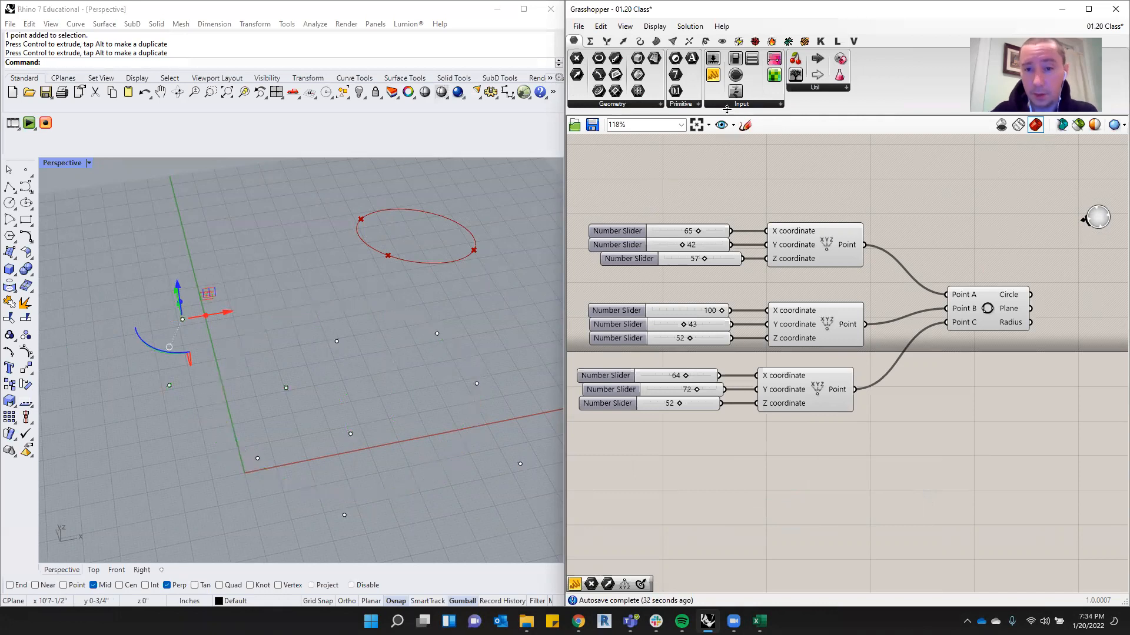
Add a two-point Line component from the curve primitives below the Circle 3Pt component.
{"action": "left_click", "coordinate": [639, 40]}
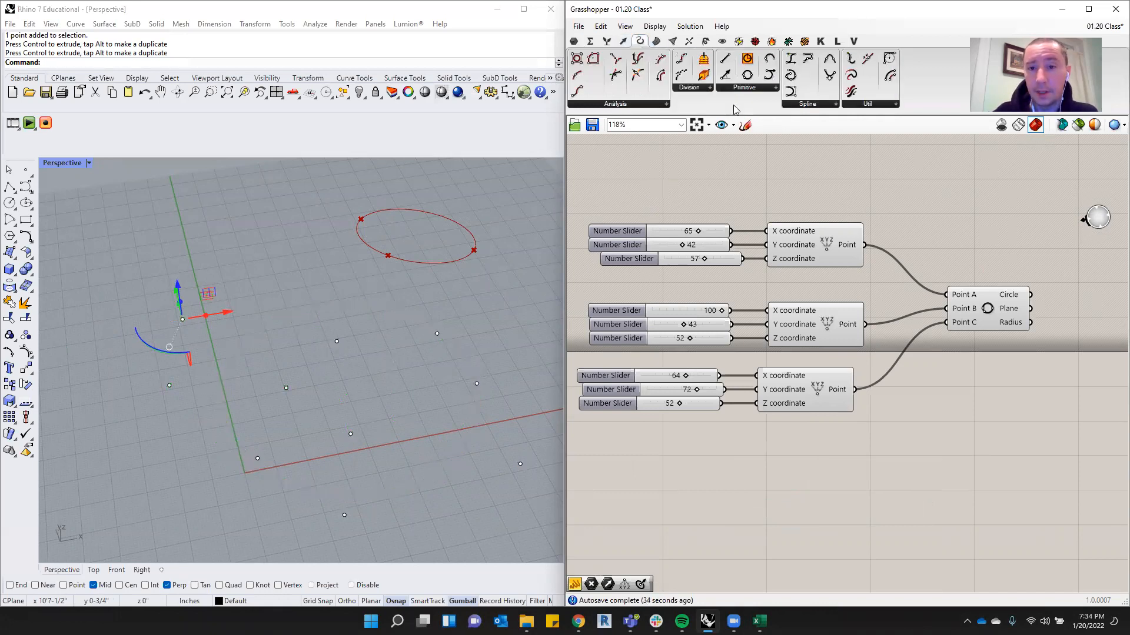
{"action": "left_click", "coordinate": [745, 87]}
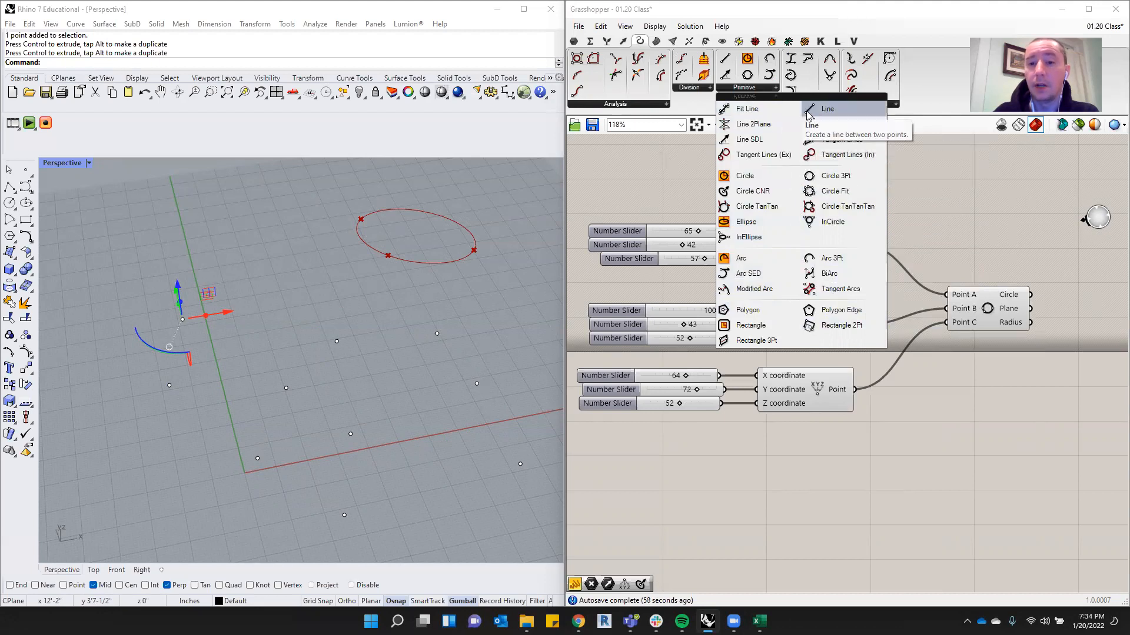
{"action": "scroll", "coordinate": [449, 295], "scroll_direction": "up", "scroll_amount": 3}
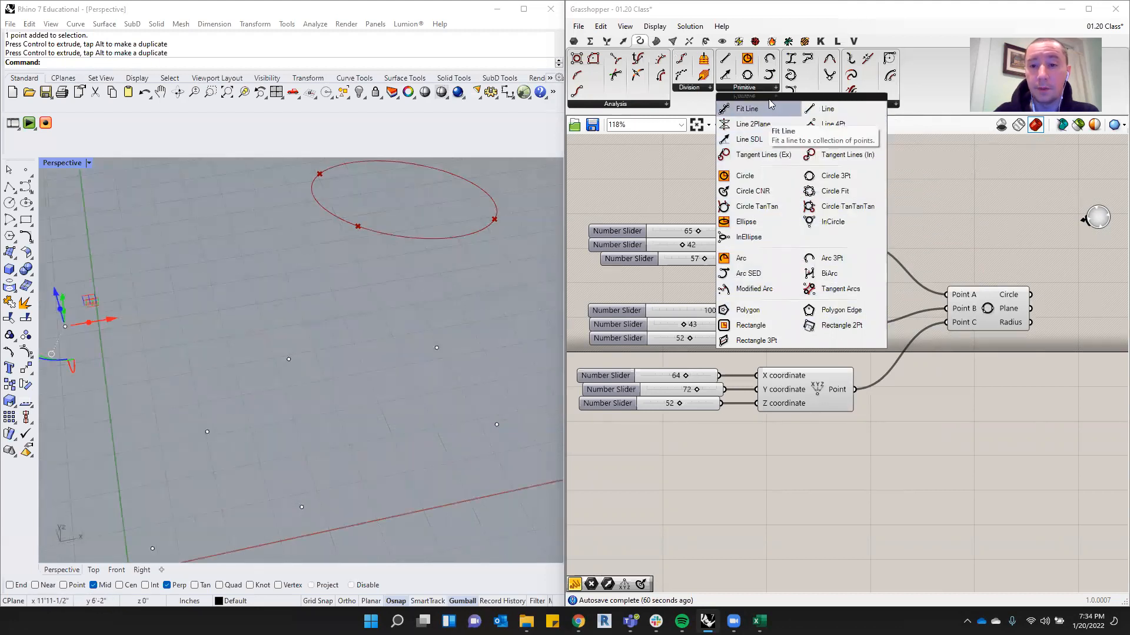
{"action": "left_click", "coordinate": [842, 110]}
{"action": "left_click", "coordinate": [906, 454]}
{"action": "scroll", "coordinate": [930, 453], "scroll_direction": "down", "scroll_amount": 1}
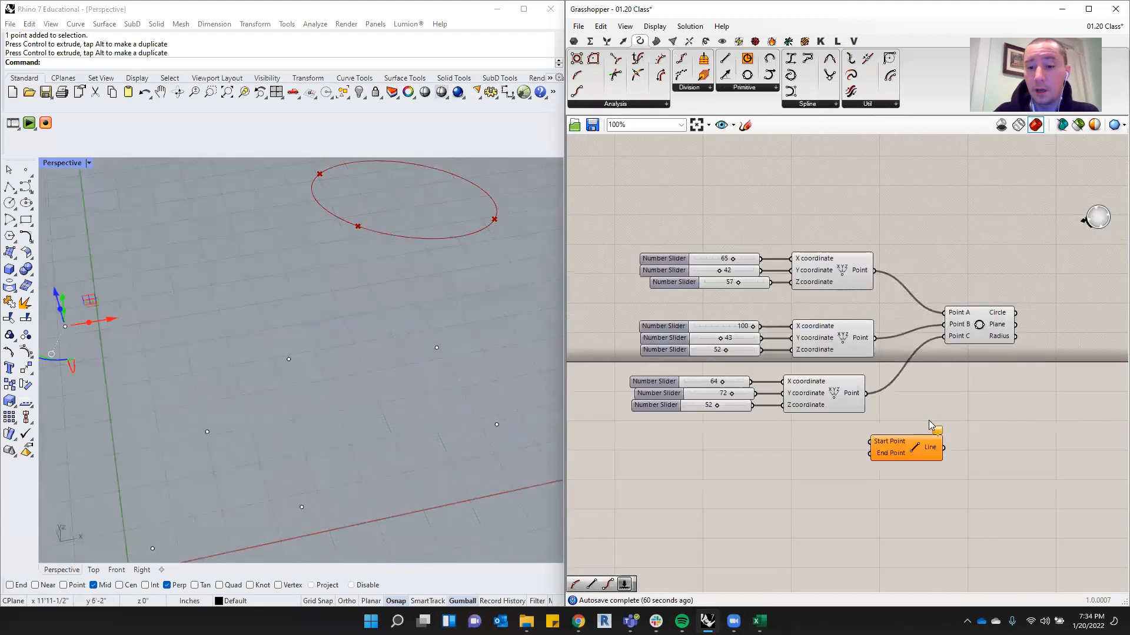
{"action": "left_click_drag", "start_coordinate": [929, 447], "coordinate": [931, 449]}
Delete all ten scattered point objects in Rhino's Perspective viewport.
{"action": "scroll", "coordinate": [803, 383], "scroll_direction": "down", "scroll_amount": 1}
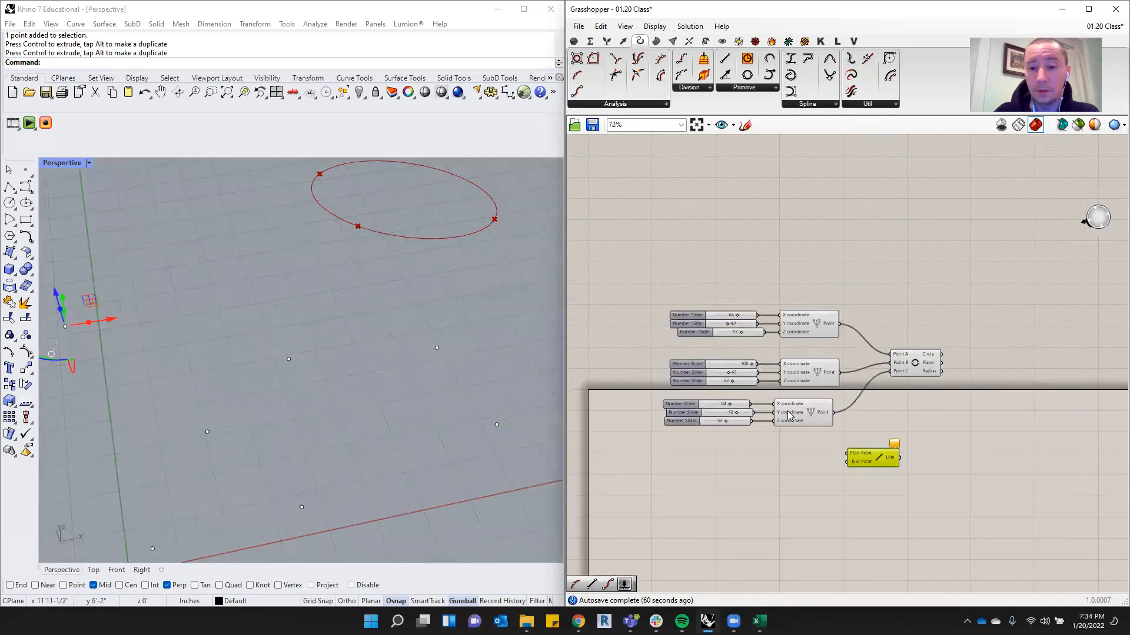
{"action": "scroll", "coordinate": [354, 406], "scroll_direction": "down", "scroll_amount": 2}
{"action": "left_click", "coordinate": [423, 382]}
{"action": "scroll", "coordinate": [423, 386], "scroll_direction": "down", "scroll_amount": 1}
{"action": "left_click_drag", "start_coordinate": [230, 361], "coordinate": [446, 484]}
{"action": "key", "text": "Delete"}
Wire the lowest point into the Line component's Start Point and the middle point into its End Point.
{"action": "scroll", "coordinate": [786, 436], "scroll_direction": "up", "scroll_amount": 3}
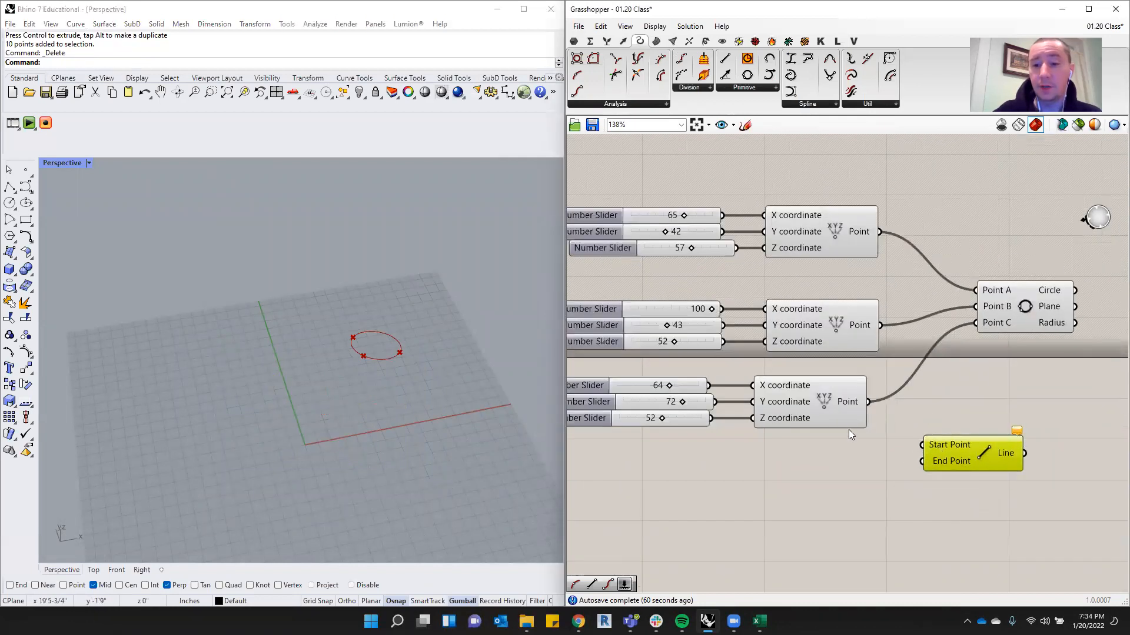
{"action": "left_click_drag", "start_coordinate": [879, 324], "coordinate": [913, 463]}
{"action": "scroll", "coordinate": [383, 345], "scroll_direction": "up", "scroll_amount": 5}
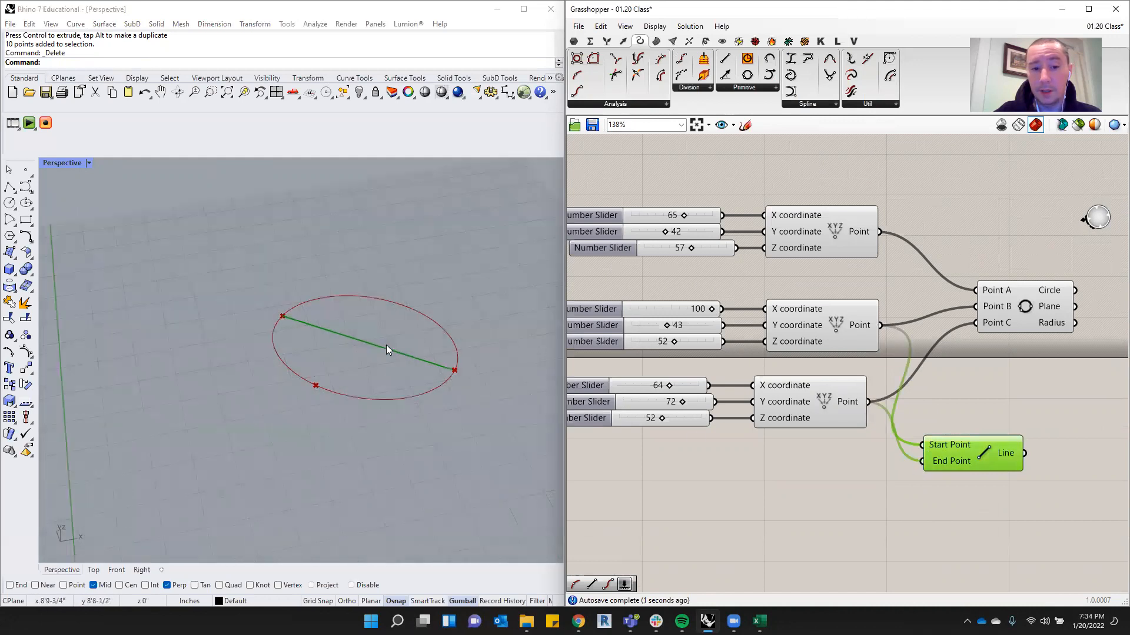
{"action": "scroll", "coordinate": [905, 476], "scroll_direction": "down", "scroll_amount": 2}
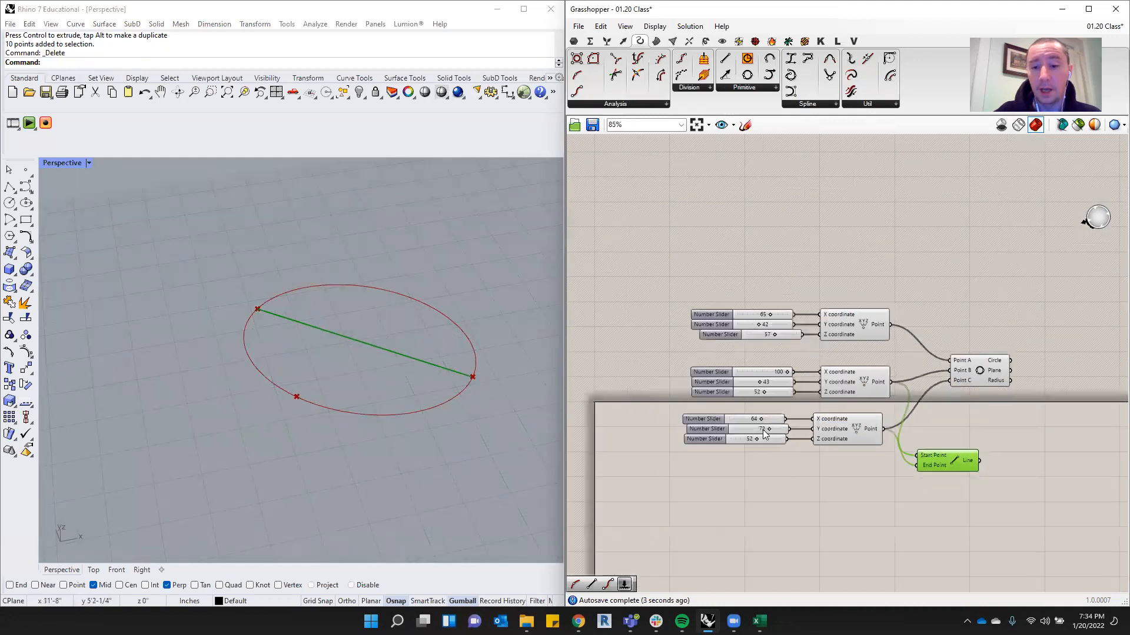
Set the middle point's X and Y sliders to 78 and 45 to move the line's end and reshape the circle.
{"action": "left_click_drag", "start_coordinate": [820, 358], "coordinate": [787, 376]}
{"action": "scroll", "coordinate": [744, 463], "scroll_direction": "down", "scroll_amount": 3}
{"action": "scroll", "coordinate": [1009, 556], "scroll_direction": "up", "scroll_amount": 1}
{"action": "left_click", "coordinate": [1008, 452]}
{"action": "scroll", "coordinate": [1009, 452], "scroll_direction": "up", "scroll_amount": 2}
{"action": "left_click_drag", "start_coordinate": [882, 458], "coordinate": [907, 462]}
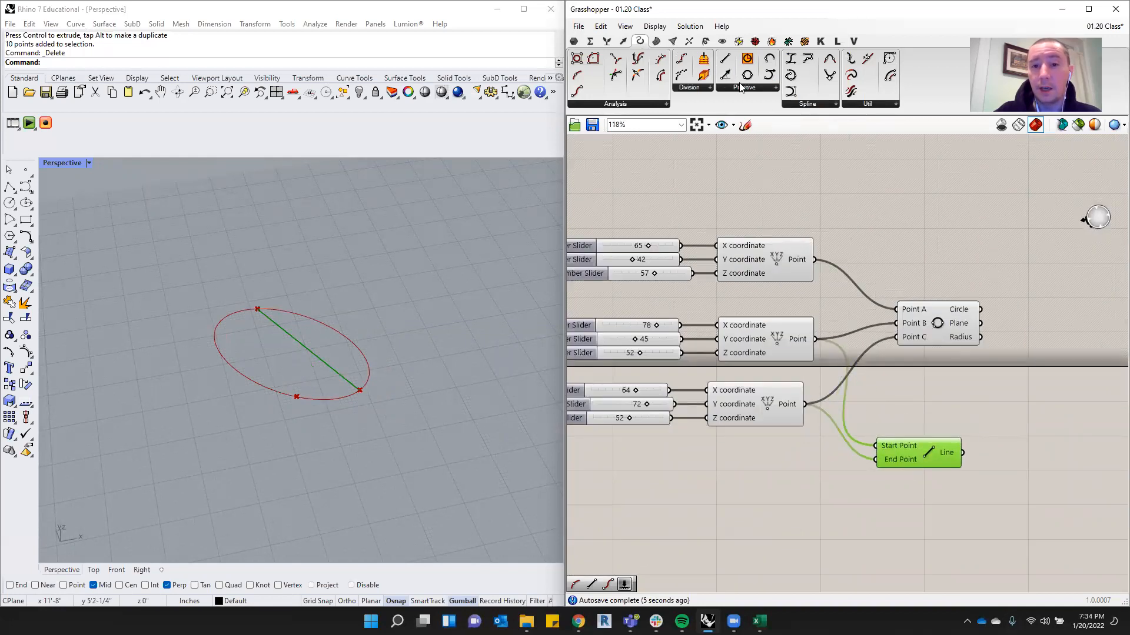
Try to find a midpoint component by name in the component search.
{"action": "left_click", "coordinate": [622, 40]}
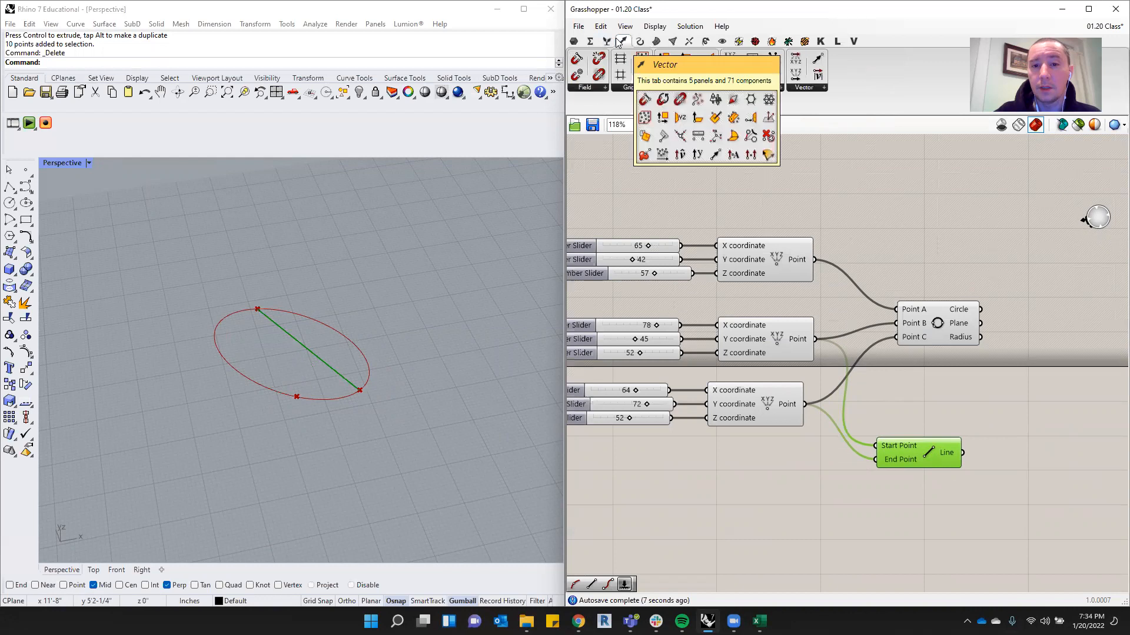
{"action": "double_click", "coordinate": [1050, 517]}
{"action": "type", "text": "mid"}
{"action": "key", "text": "BackSpace"}
{"action": "type", "text": "idpoin"}
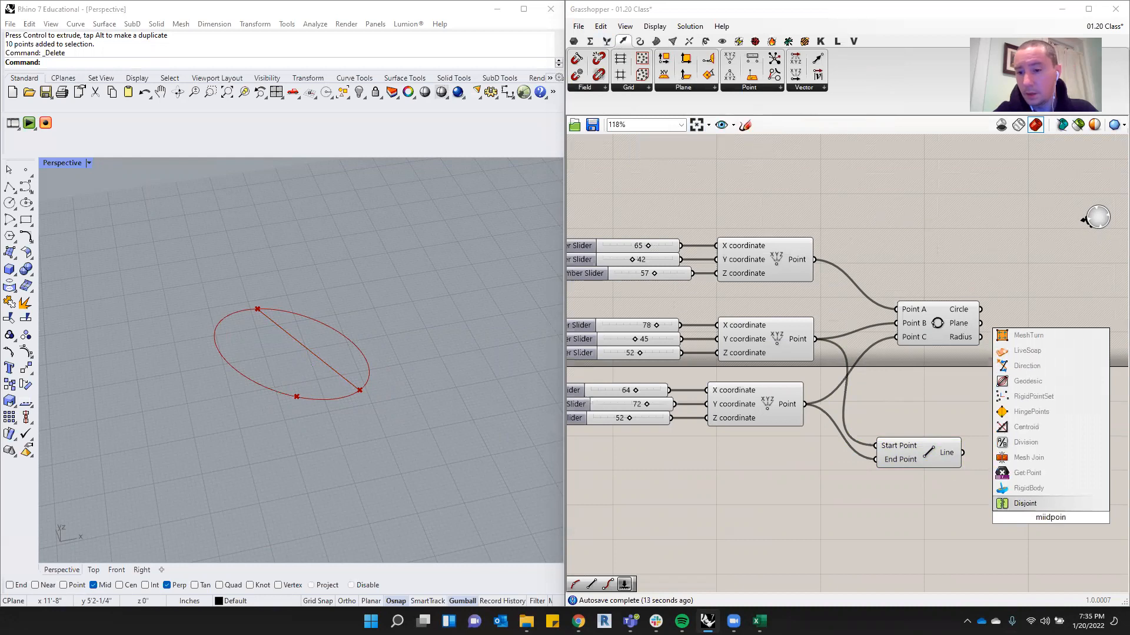
{"action": "key", "text": "BackSpace"}
{"action": "key", "text": "BackSpace"}
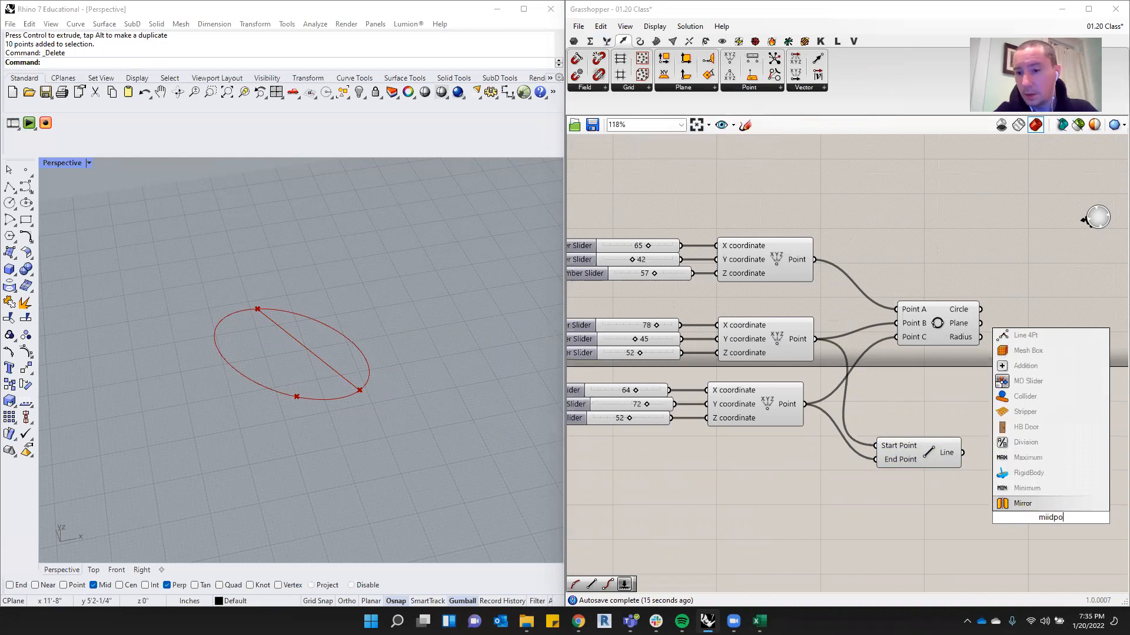
{"action": "key", "text": "BackSpace"}
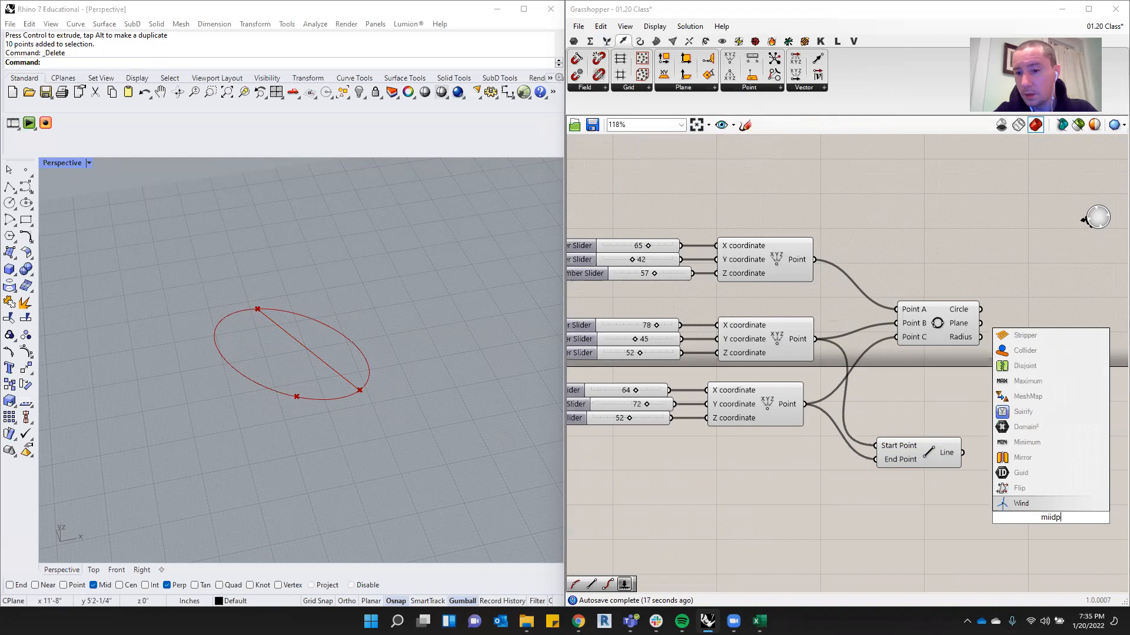
{"action": "key", "text": "BackSpace"}
{"action": "key", "text": "BackSpace"}
{"action": "key", "text": "BackSpace"}
{"action": "key", "text": "BackSpace"}
{"action": "key", "text": "BackSpace"}
Search the components for "line mid" and add the Curve Middle component beside the Line component.
{"action": "type", "text": "l"}
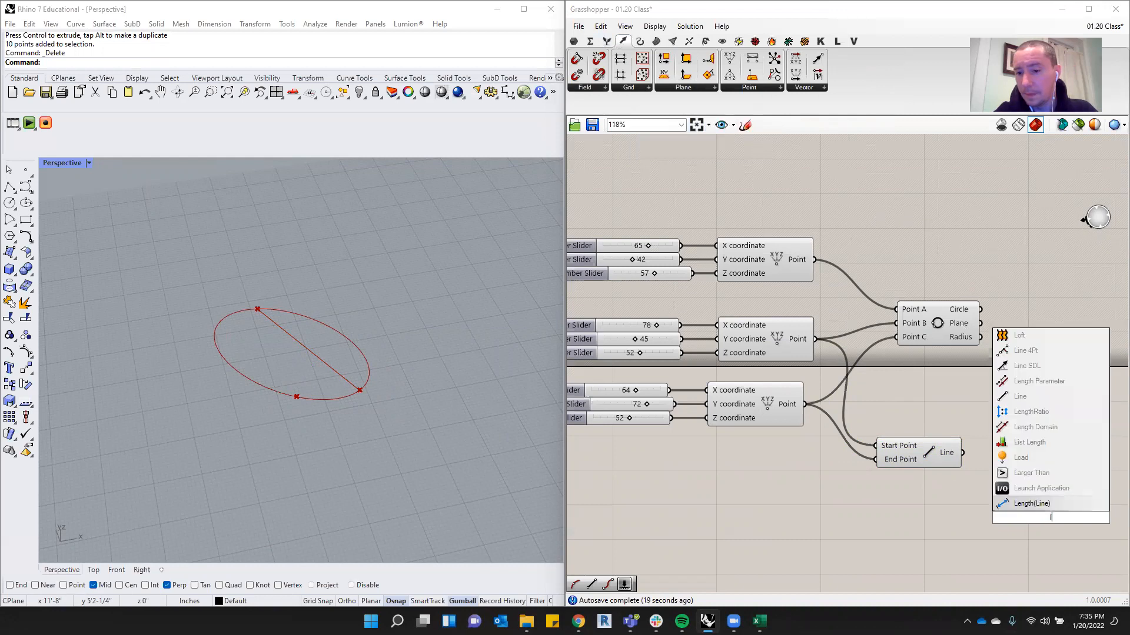
{"action": "type", "text": "ine mid"}
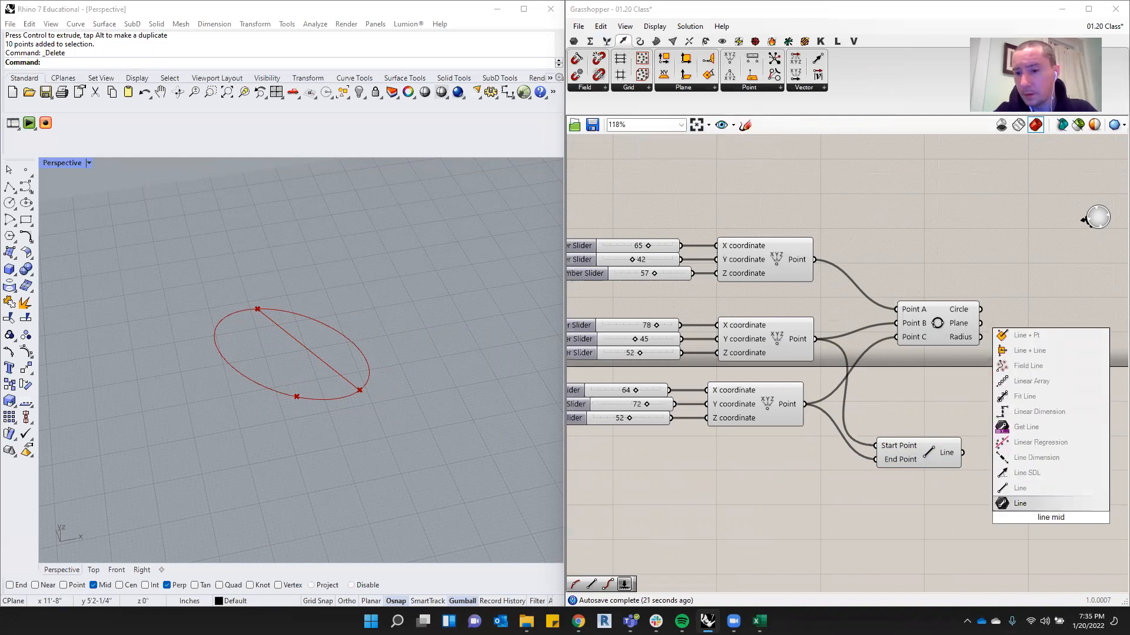
{"action": "key", "text": "BackSpace"}
{"action": "key", "text": "BackSpace"}
{"action": "key", "text": "BackSpace"}
{"action": "key", "text": "BackSpace"}
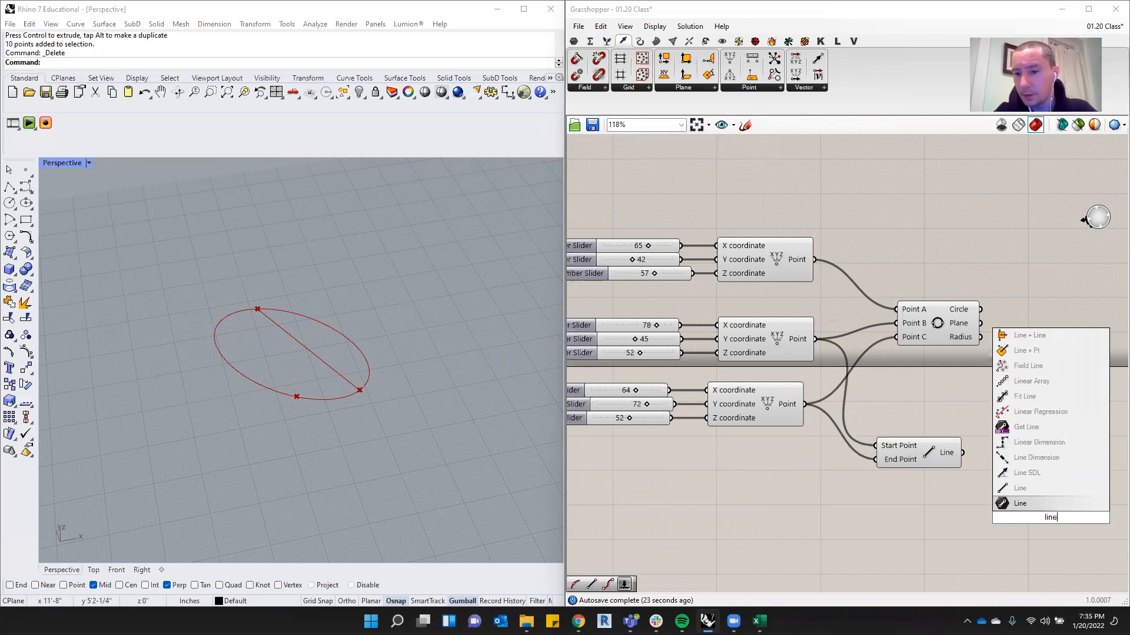
{"action": "key", "text": "BackSpace"}
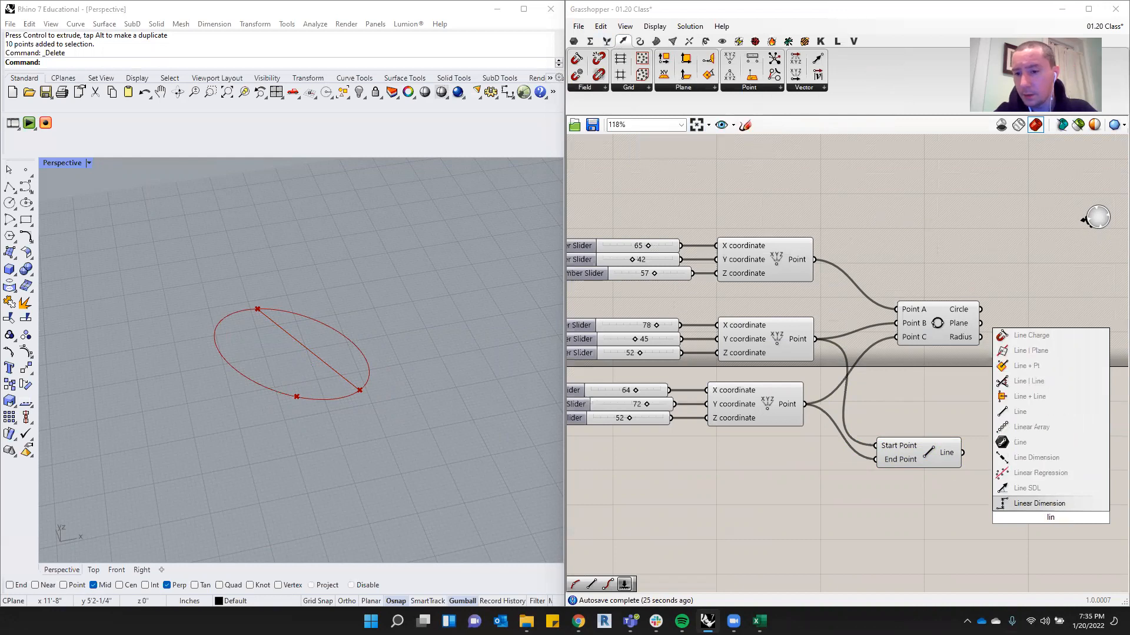
{"action": "key", "text": "BackSpace"}
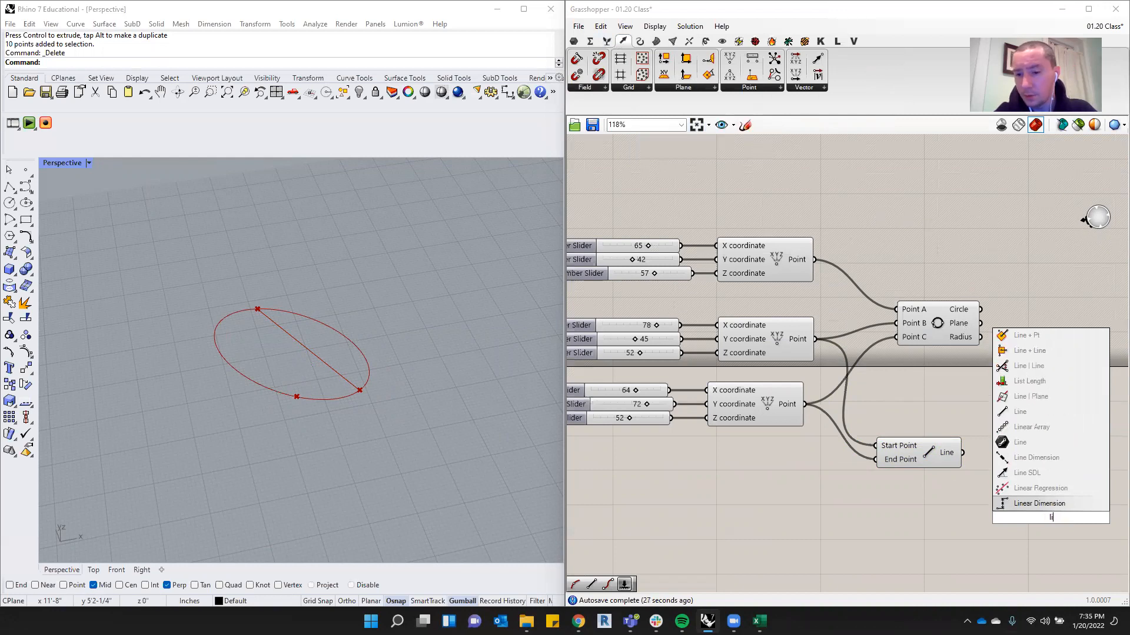
{"action": "key", "text": "BackSpace"}
{"action": "type", "text": "line mid"}
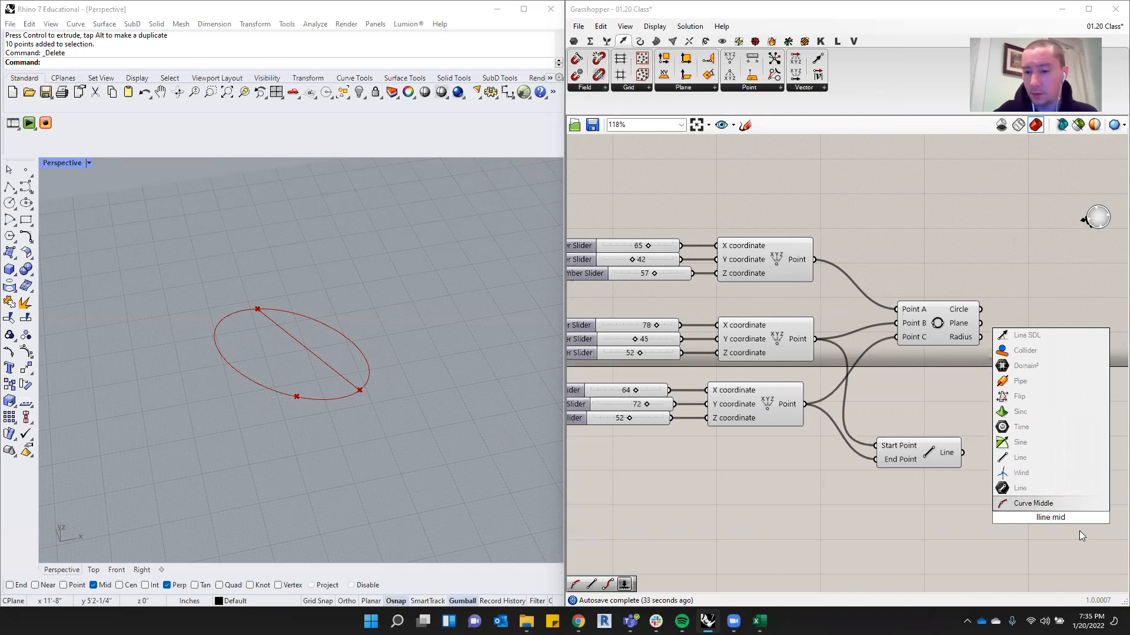
{"action": "left_click", "coordinate": [1071, 504]}
{"action": "left_click_drag", "start_coordinate": [1072, 505], "coordinate": [1046, 439]}
Wire the Line output into the Curve input of the Curve Middle component and adjust its position.
{"action": "left_click_drag", "start_coordinate": [963, 452], "coordinate": [1032, 459]}
{"action": "scroll", "coordinate": [303, 347], "scroll_direction": "up", "scroll_amount": 5}
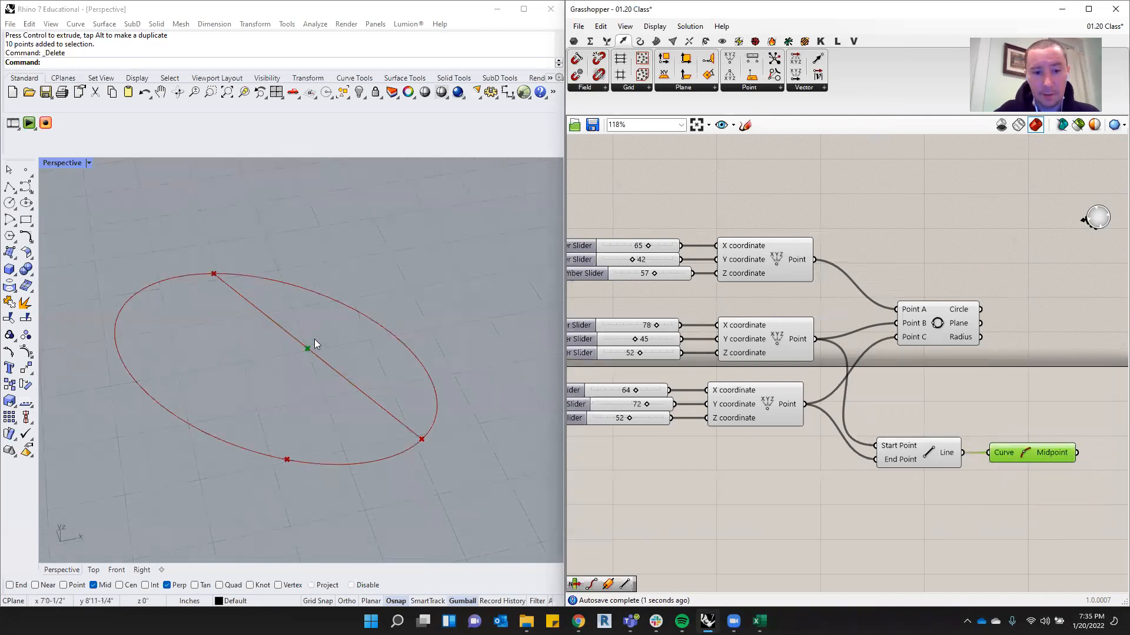
{"action": "left_click_drag", "start_coordinate": [1028, 459], "coordinate": [1043, 458]}
Set the lowest point's X and Y sliders to 67 and 56 to shift the line and its midpoint.
{"action": "scroll", "coordinate": [879, 429], "scroll_direction": "down", "scroll_amount": 2}
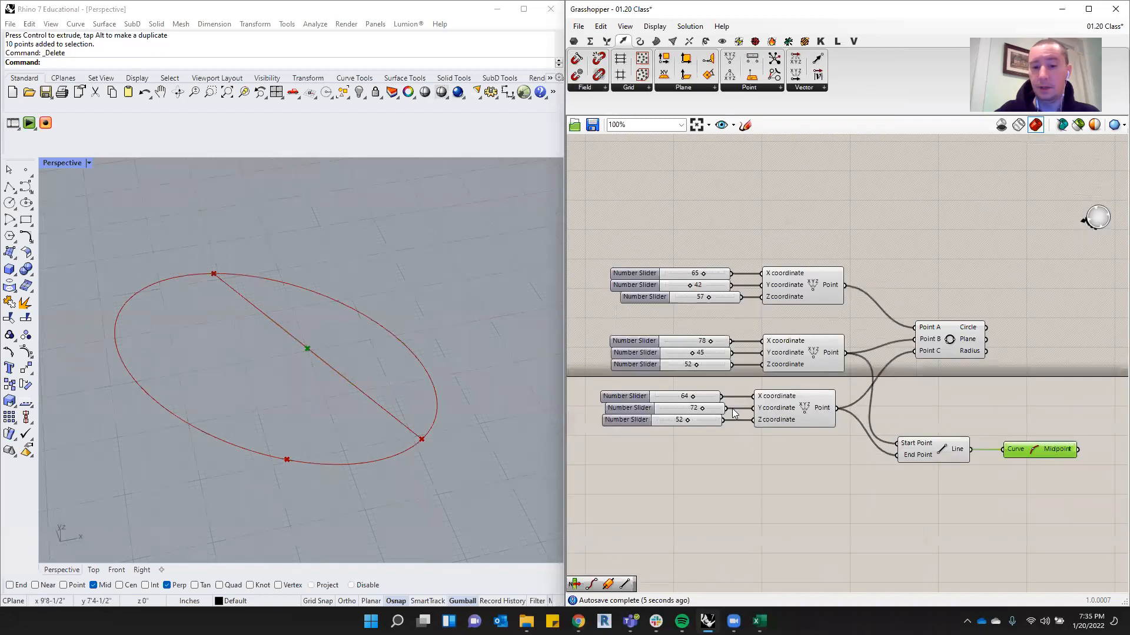
{"action": "mouse_move", "coordinate": [704, 409]}
{"action": "left_mouse_down"}
{"action": "mouse_move", "coordinate": [686, 409]}
{"action": "mouse_move", "coordinate": [695, 397]}
{"action": "left_mouse_up"}
{"action": "left_click", "coordinate": [693, 398]}
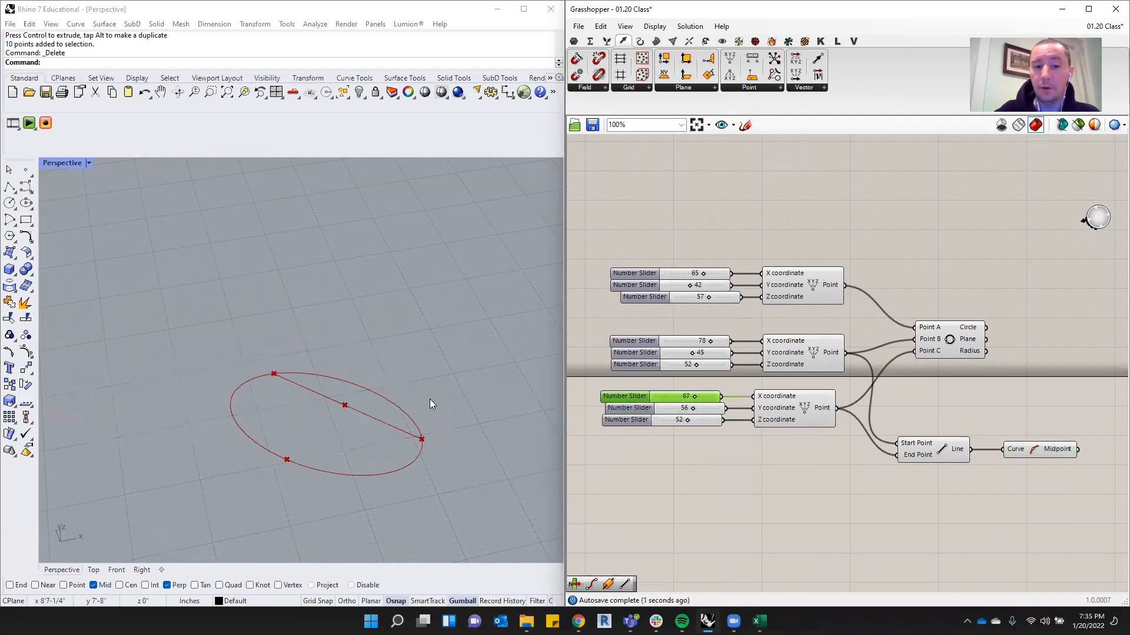
Move the Curve Middle component slightly above the level of the Line component.
{"action": "left_click_drag", "start_coordinate": [1044, 452], "coordinate": [1040, 428]}
{"action": "scroll", "coordinate": [984, 424], "scroll_direction": "down", "scroll_amount": 2}
{"action": "scroll", "coordinate": [1007, 426], "scroll_direction": "up", "scroll_amount": 2}
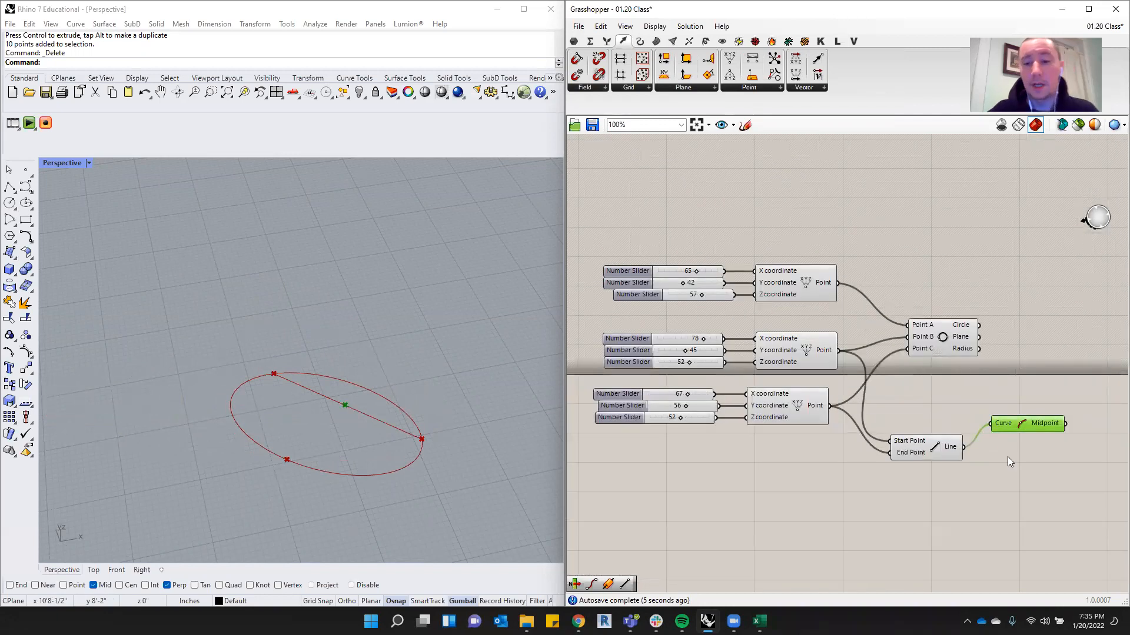
Move the Line and Curve Middle components together farther below the Construct Point components.
{"action": "scroll", "coordinate": [1027, 437], "scroll_direction": "down", "scroll_amount": 1}
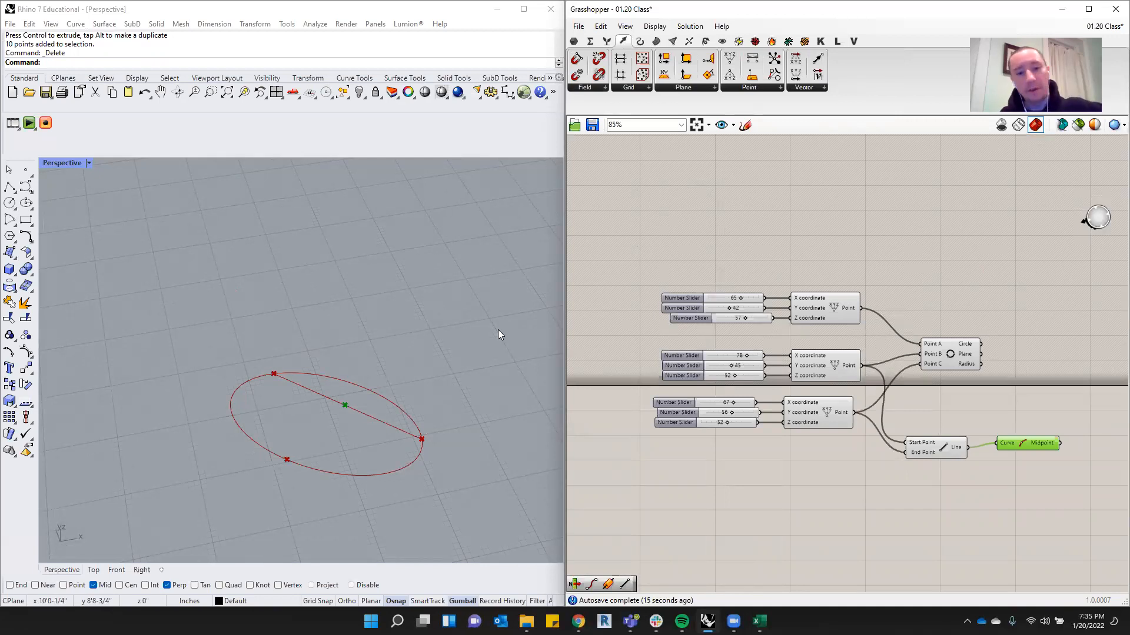
{"action": "scroll", "coordinate": [1013, 435], "scroll_direction": "up", "scroll_amount": 1}
{"action": "left_click", "coordinate": [986, 410]}
{"action": "left_click_drag", "start_coordinate": [1027, 433], "coordinate": [921, 490]}
{"action": "scroll", "coordinate": [833, 418], "scroll_direction": "down", "scroll_amount": 1}
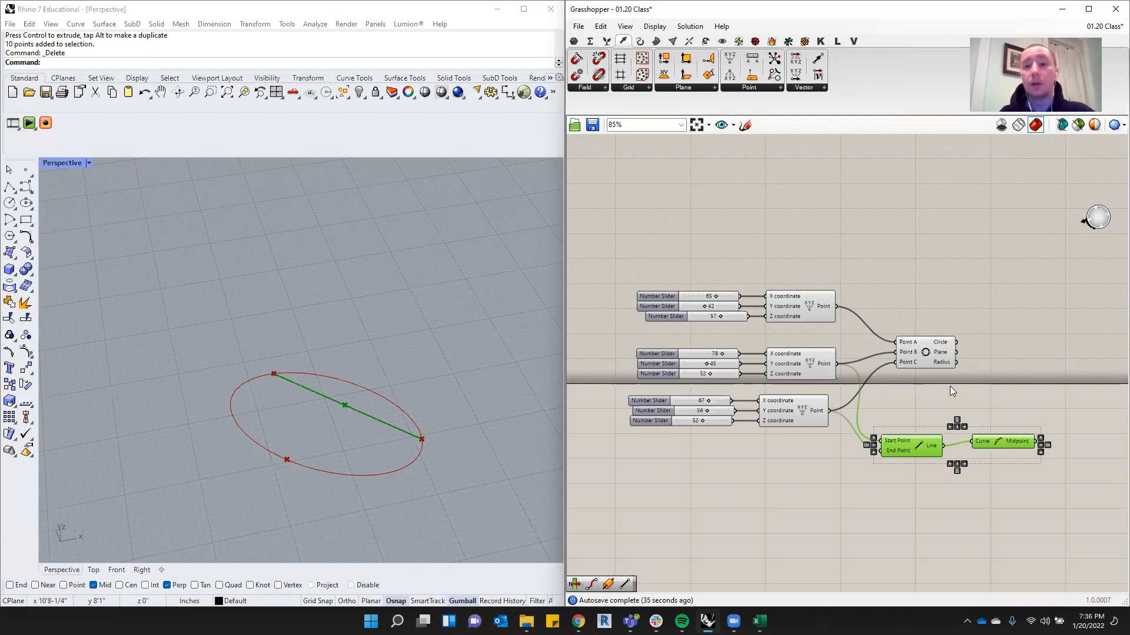
{"action": "left_click_drag", "start_coordinate": [1004, 445], "coordinate": [976, 507]}
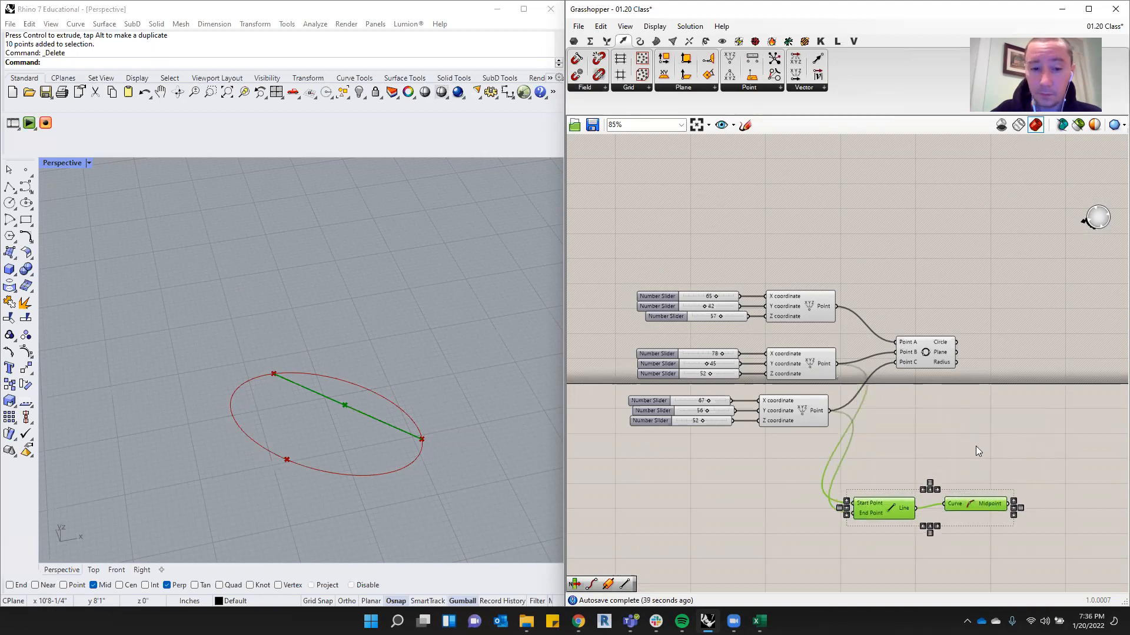
{"action": "left_click", "coordinate": [822, 451]}
{"action": "scroll", "coordinate": [813, 415], "scroll_direction": "down", "scroll_amount": 2}
{"action": "right_click_drag", "start_coordinate": [725, 463], "coordinate": [657, 406]}
{"action": "scroll", "coordinate": [808, 422], "scroll_direction": "up", "scroll_amount": 2}
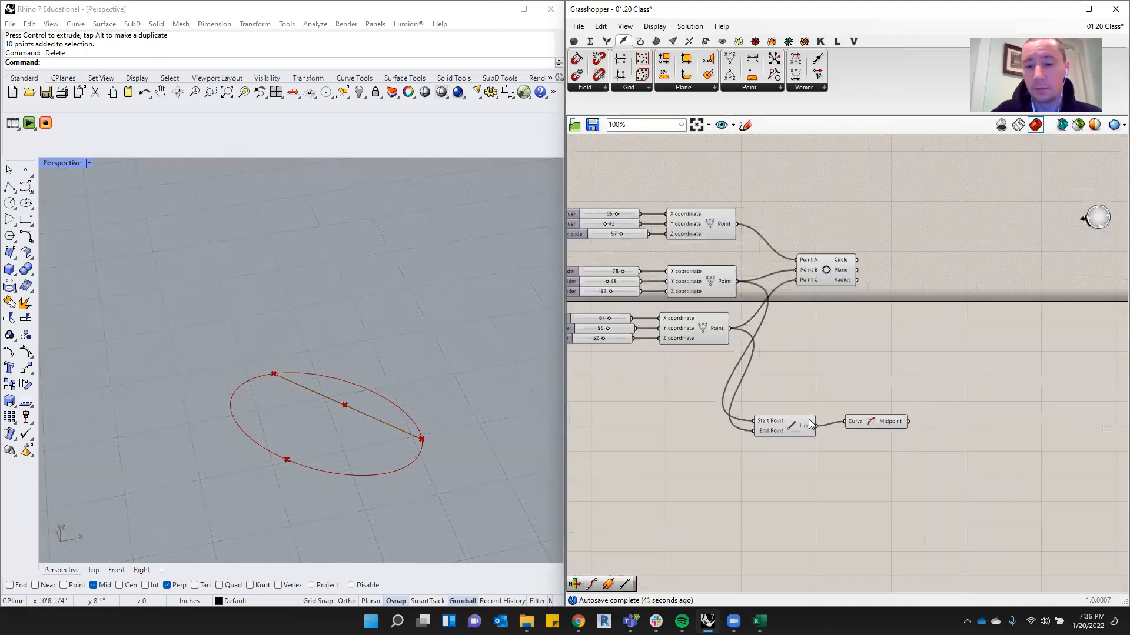
{"action": "scroll", "coordinate": [686, 412], "scroll_direction": "down", "scroll_amount": 2}
{"action": "scroll", "coordinate": [846, 381], "scroll_direction": "up", "scroll_amount": 1}
{"action": "scroll", "coordinate": [692, 397], "scroll_direction": "down", "scroll_amount": 2}
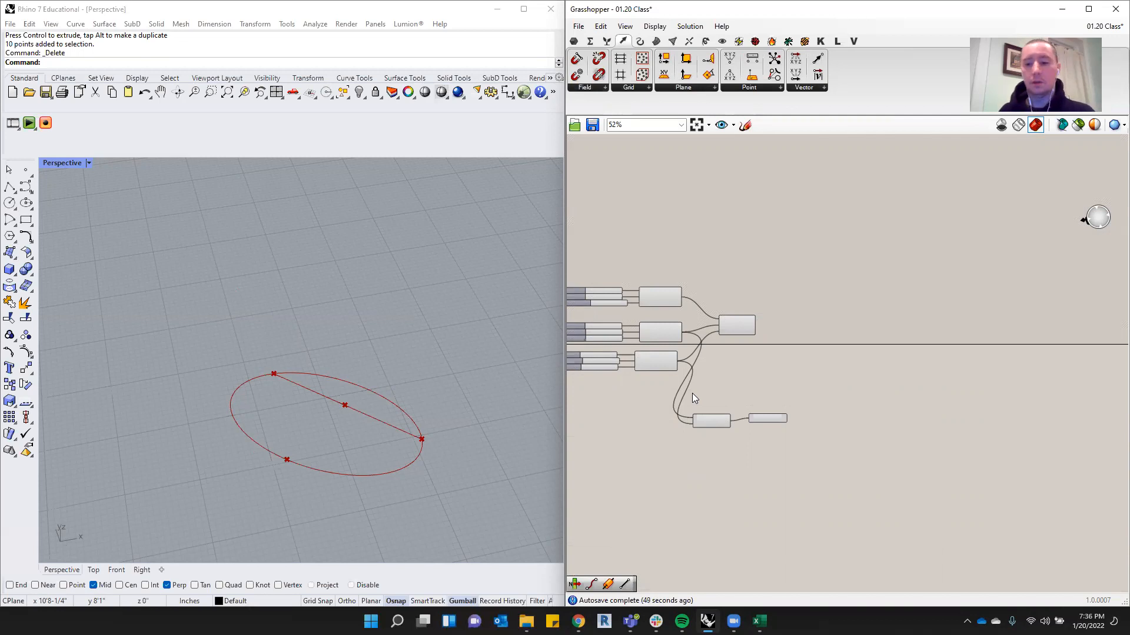
{"action": "scroll", "coordinate": [692, 393], "scroll_direction": "down", "scroll_amount": 1}
{"action": "scroll", "coordinate": [677, 367], "scroll_direction": "up", "scroll_amount": 3}
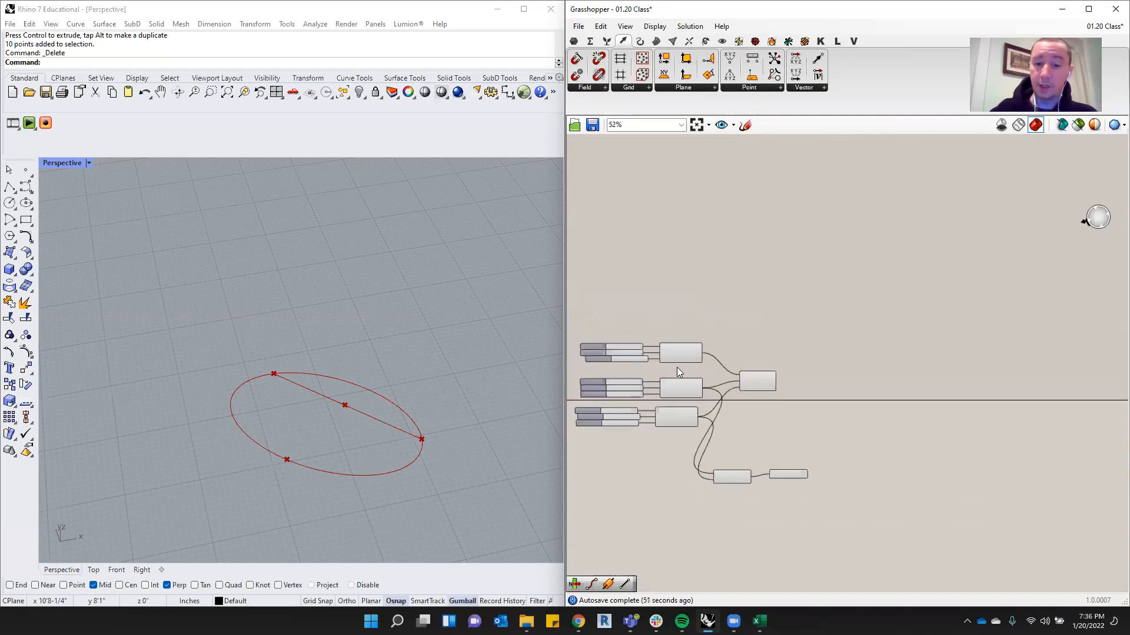
{"action": "scroll", "coordinate": [860, 307], "scroll_direction": "down", "scroll_amount": 3}
{"action": "scroll", "coordinate": [710, 318], "scroll_direction": "up", "scroll_amount": 3}
{"action": "middle_click", "coordinate": [706, 273]}
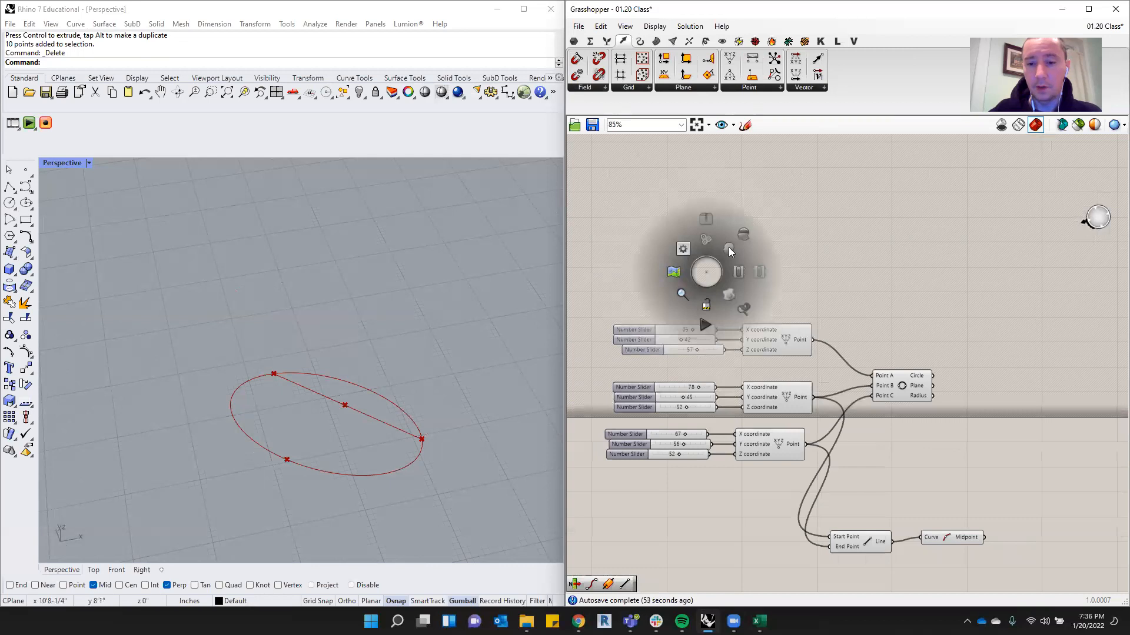
Select all components of the definition and move them together below the dark horizontal line across the canvas.
{"action": "scroll", "coordinate": [752, 260], "scroll_direction": "down", "scroll_amount": 2}
{"action": "left_click_drag", "start_coordinate": [938, 237], "coordinate": [571, 559]}
{"action": "left_click_drag", "start_coordinate": [659, 308], "coordinate": [647, 405]}
{"action": "scroll", "coordinate": [701, 264], "scroll_direction": "down", "scroll_amount": 2}
{"action": "scroll", "coordinate": [698, 444], "scroll_direction": "up", "scroll_amount": 4}
{"action": "left_click", "coordinate": [670, 473]}
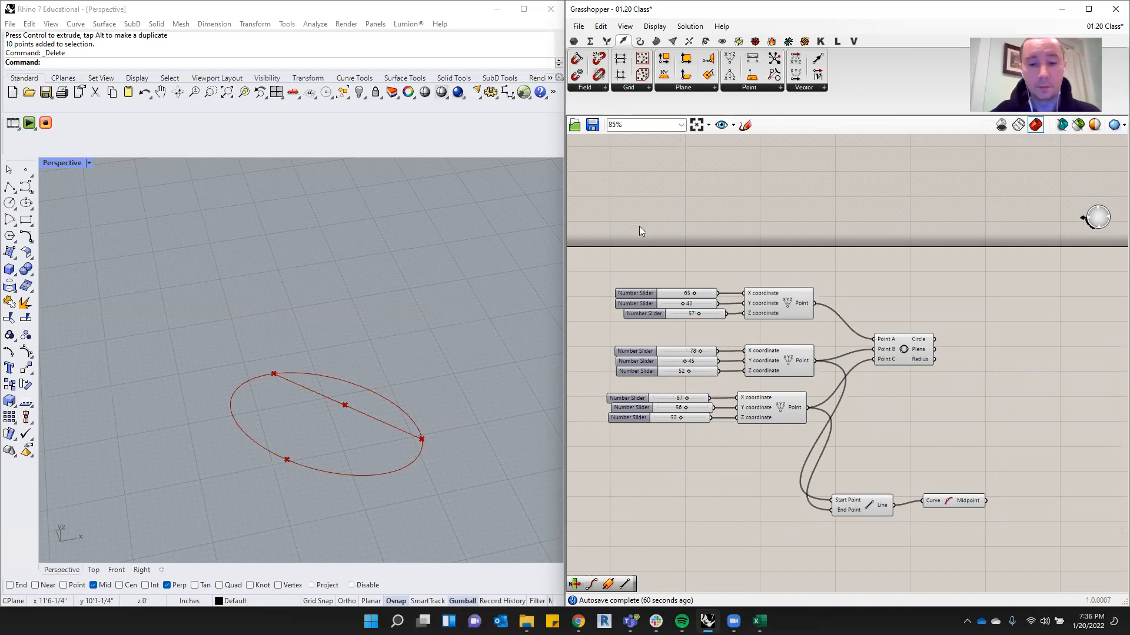
Move the Line and Curve Middle components together back up, just below the circle component.
{"action": "left_click_drag", "start_coordinate": [981, 477], "coordinate": [818, 543]}
{"action": "left_click_drag", "start_coordinate": [860, 496], "coordinate": [896, 431]}
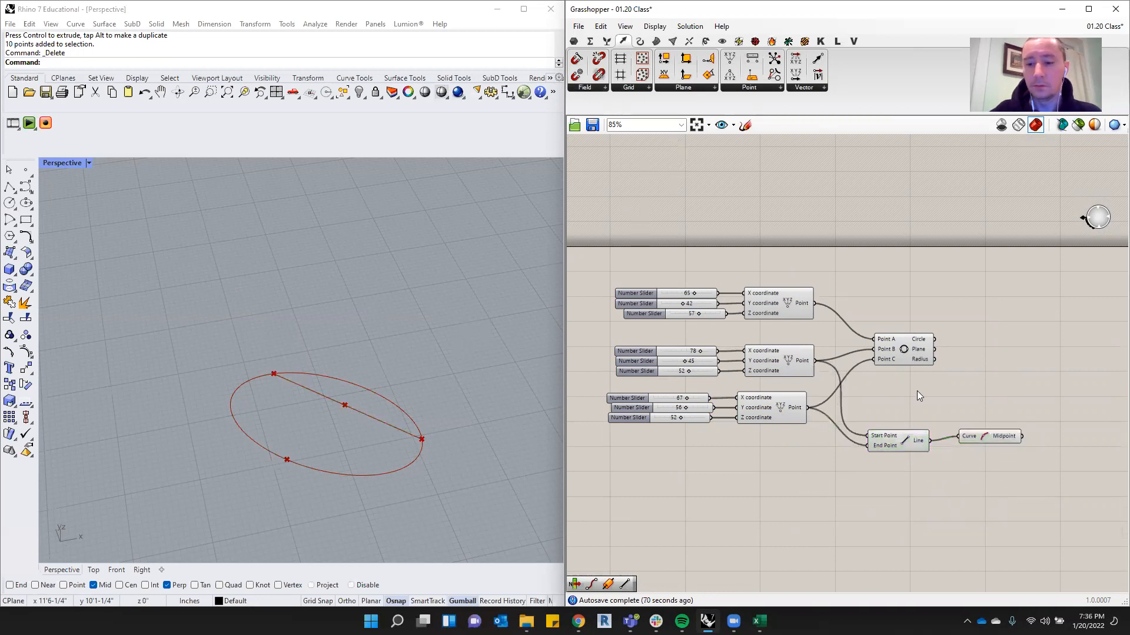